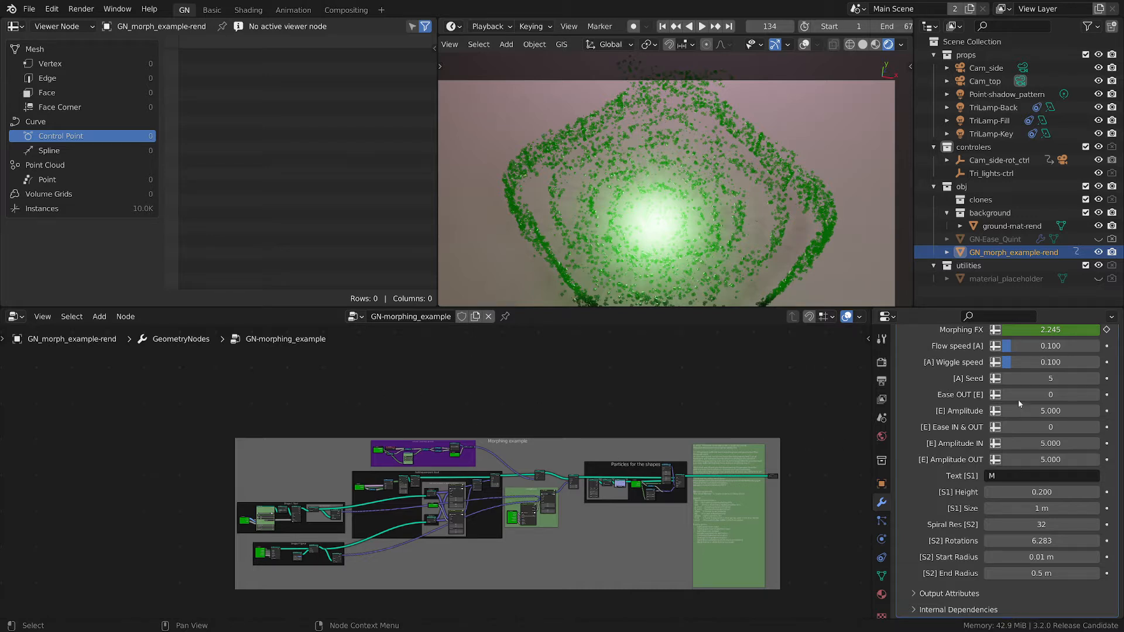
scroll(1017, 409, "up", 3)
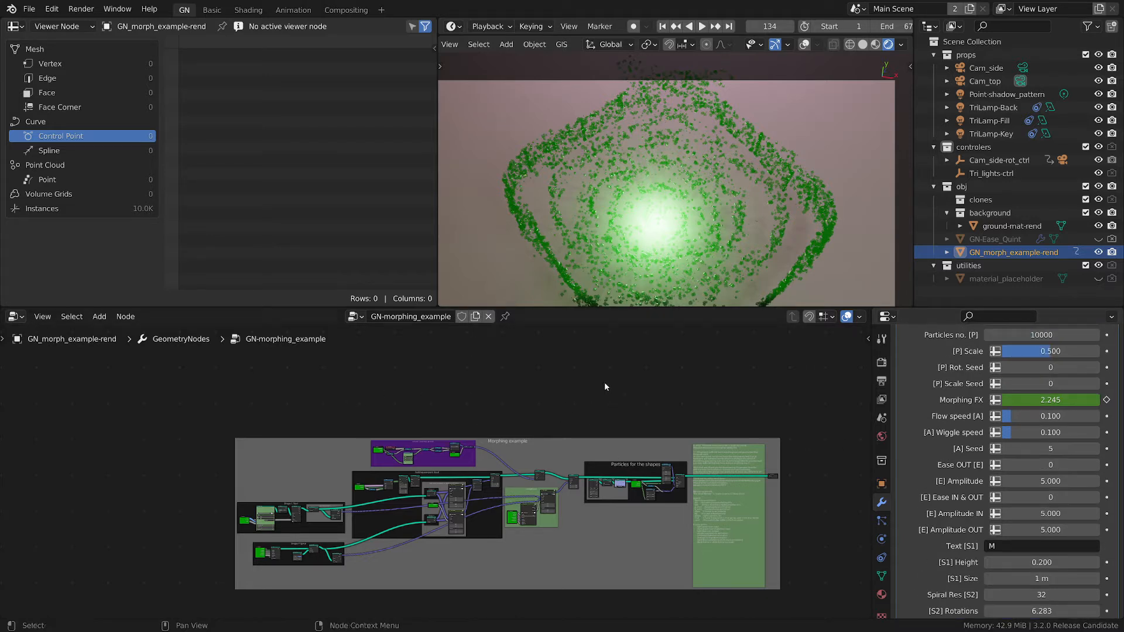
scroll(1051, 445, "down", 3)
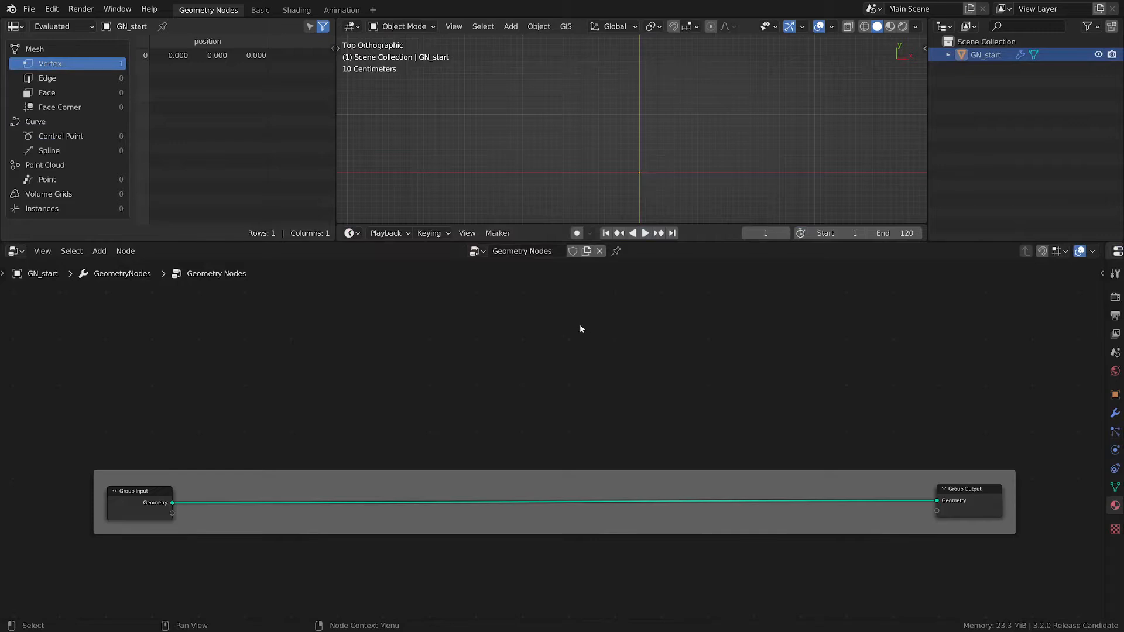
left_click(580, 328)
left_click(443, 343)
left_click(562, 380)
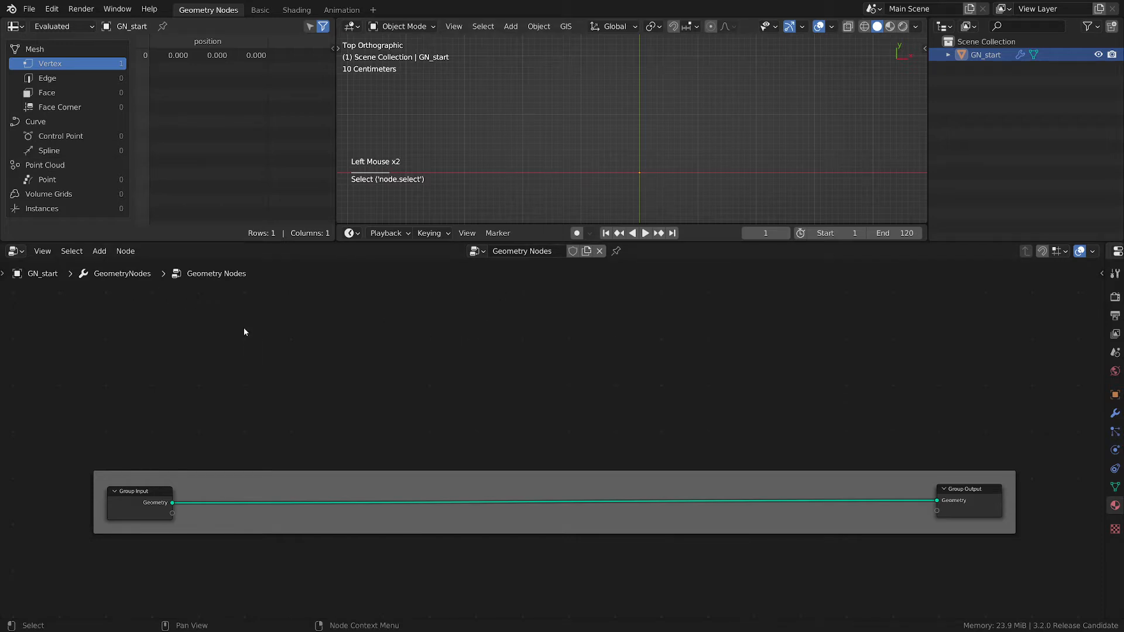
left_click(29, 8)
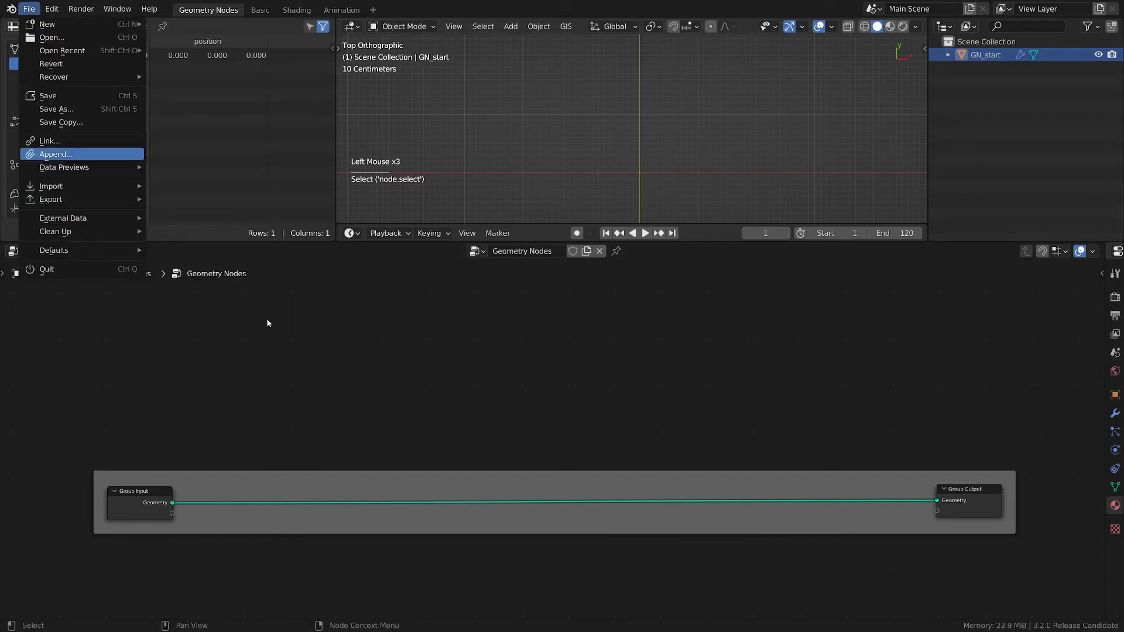
left_click(374, 396)
Step: Add the GN-Ease_Quint group node above the Group Input and Output frame and widen it until its labels are readable
key("shift+a")
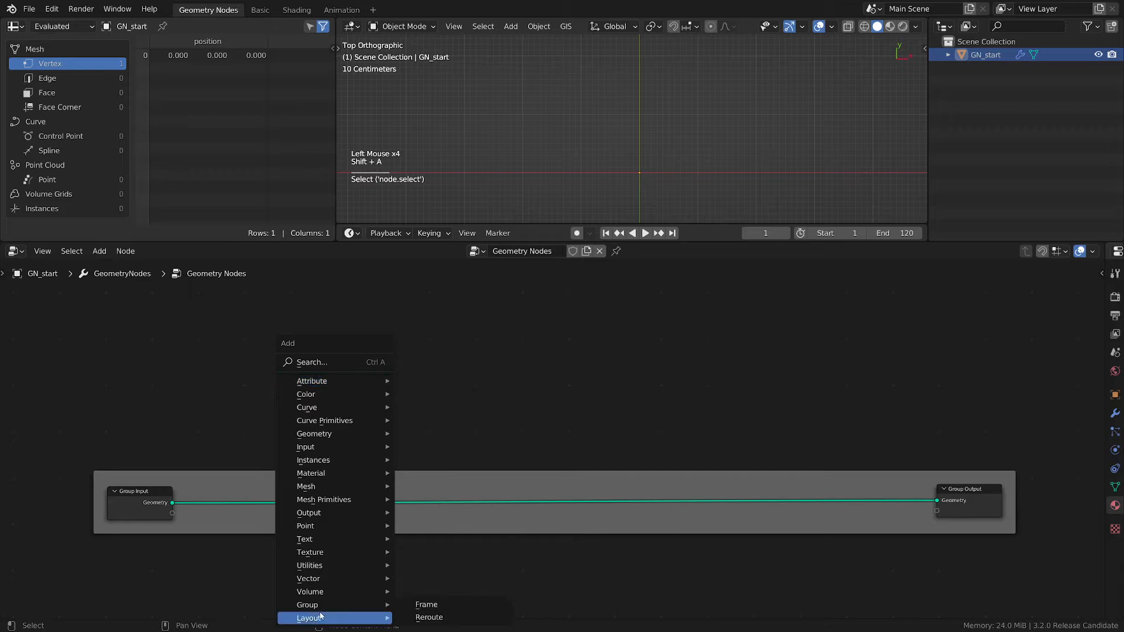
mouse_move(325, 606)
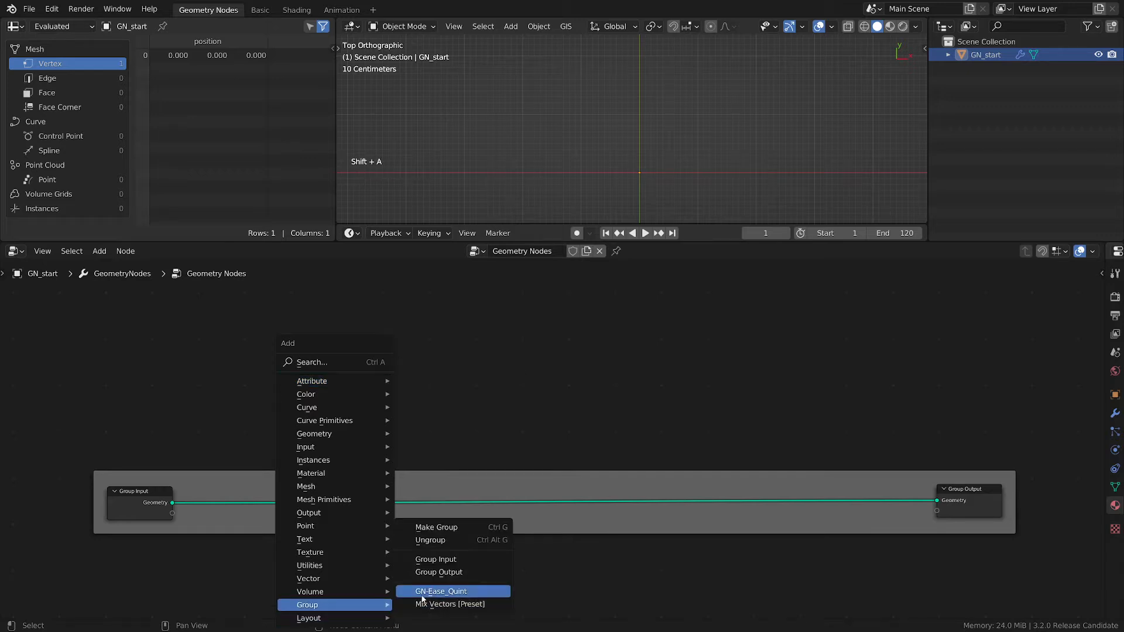
left_click(445, 589)
left_click(257, 279)
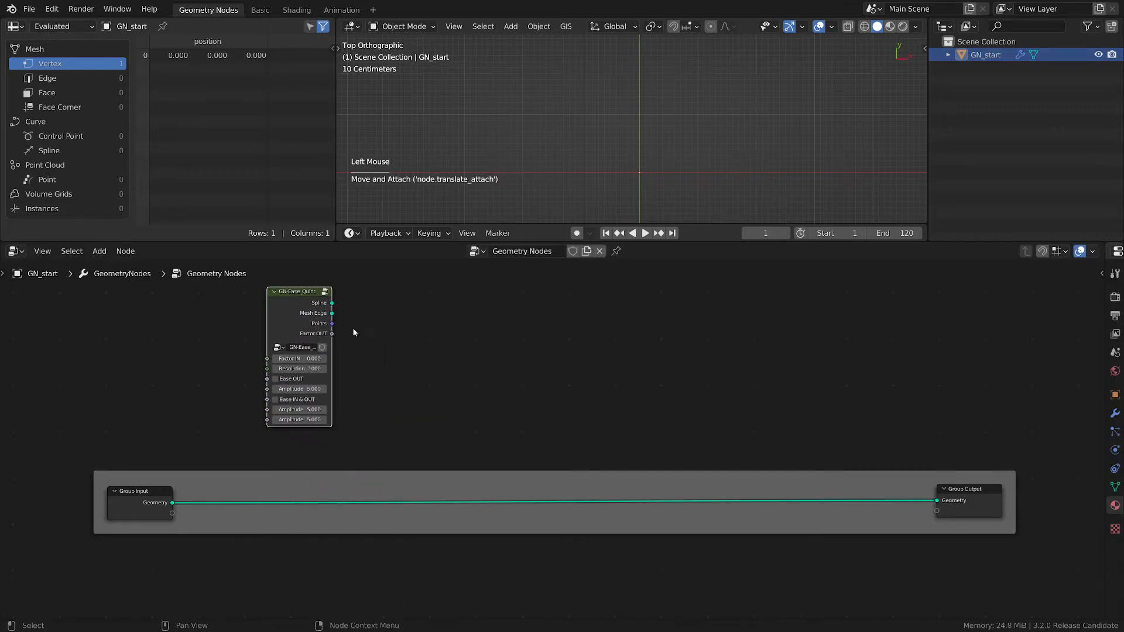
left_click(332, 299)
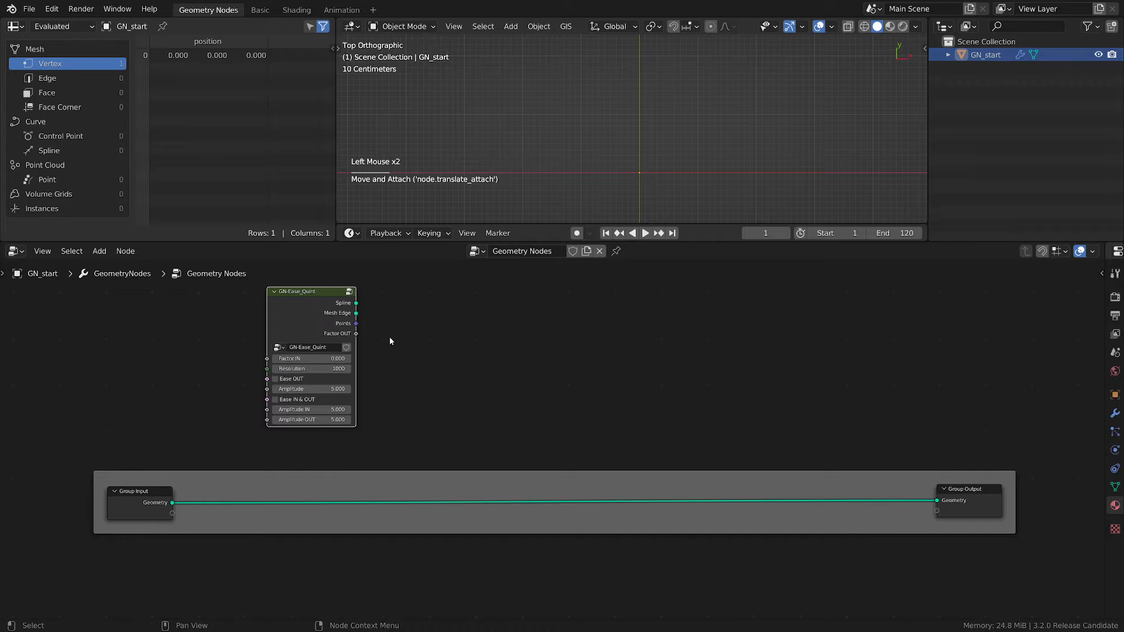
Step: Add the Mix Vectors [Preset] group node beside GN-Ease_Quint and widen it to show its full name
scroll(388, 336, "up", 2)
scroll(392, 339, "down", 1)
key("shift+a")
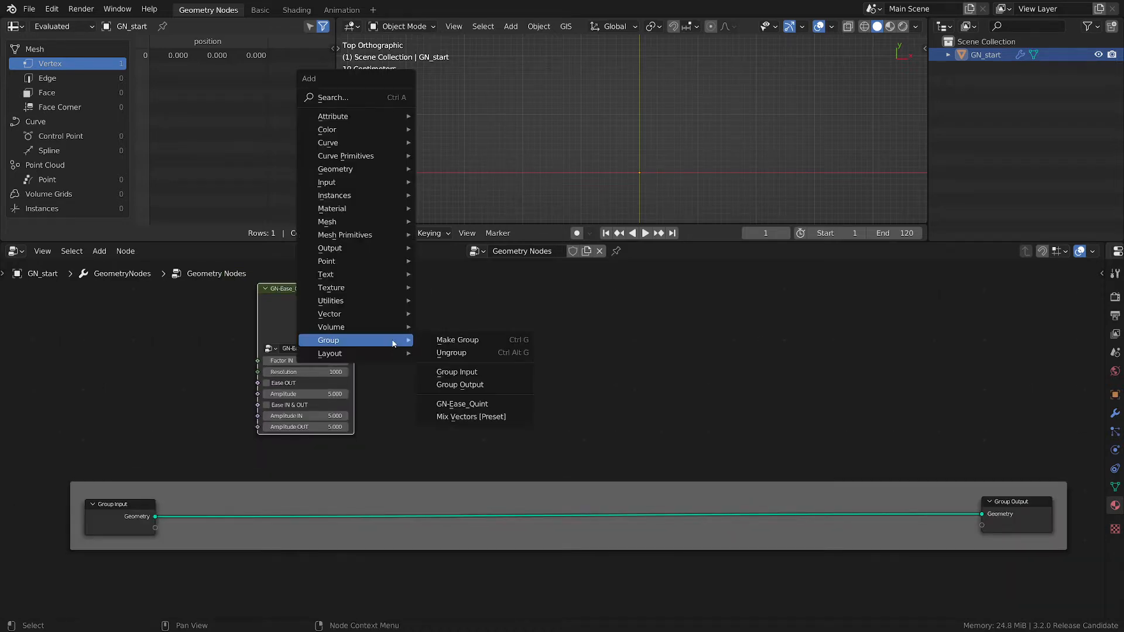
left_click(471, 417)
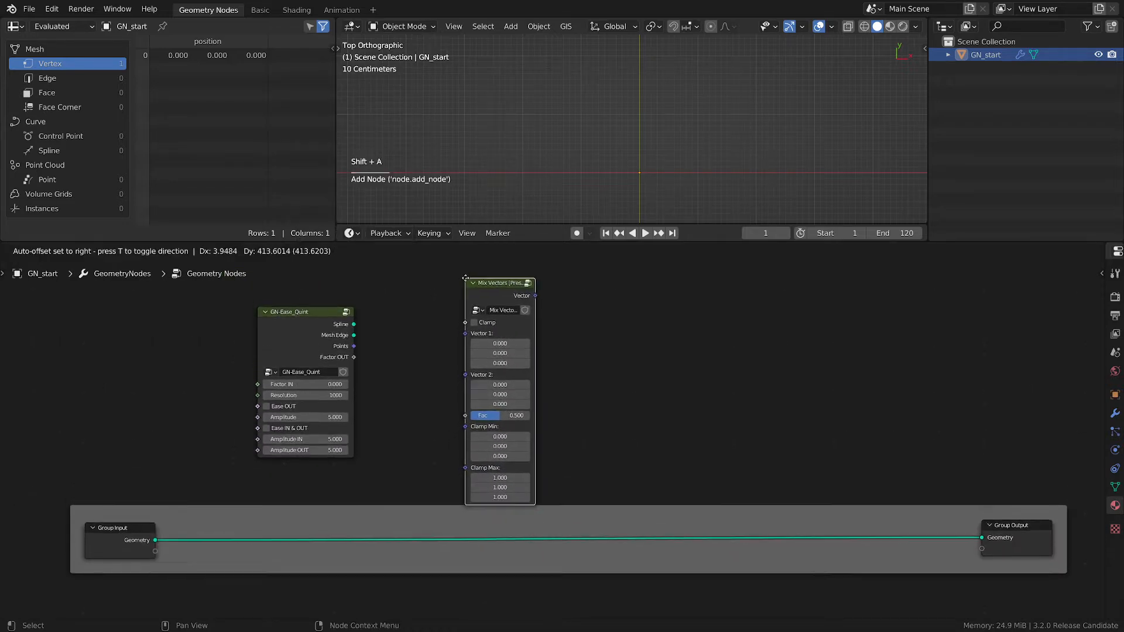
left_click(455, 293)
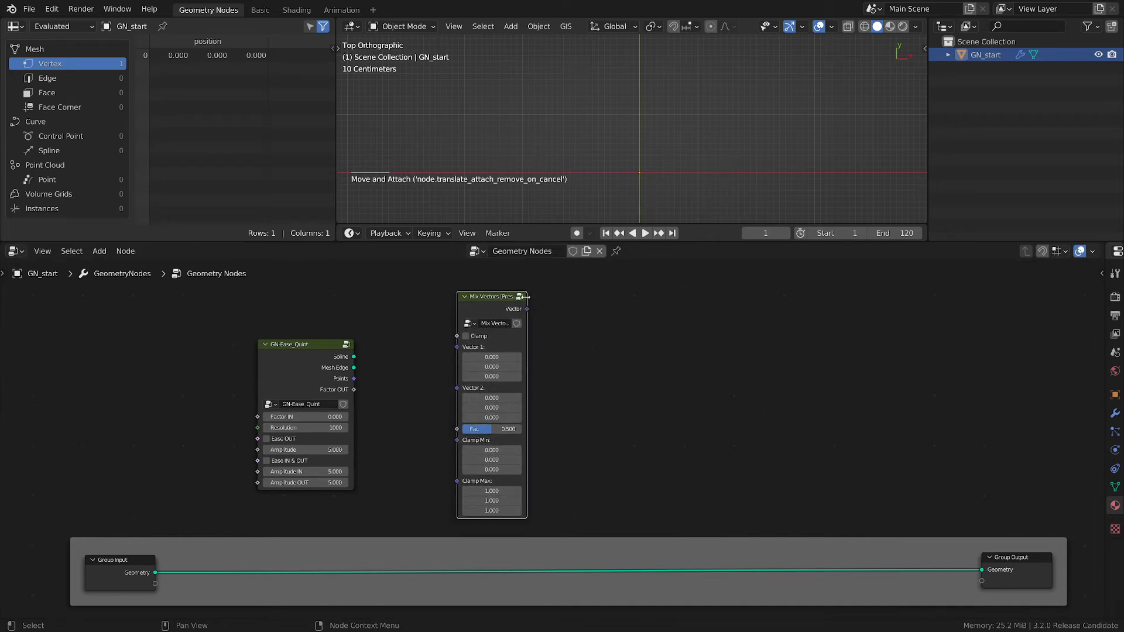
left_click_drag(525, 302, 574, 300)
left_click_drag(504, 298, 474, 293)
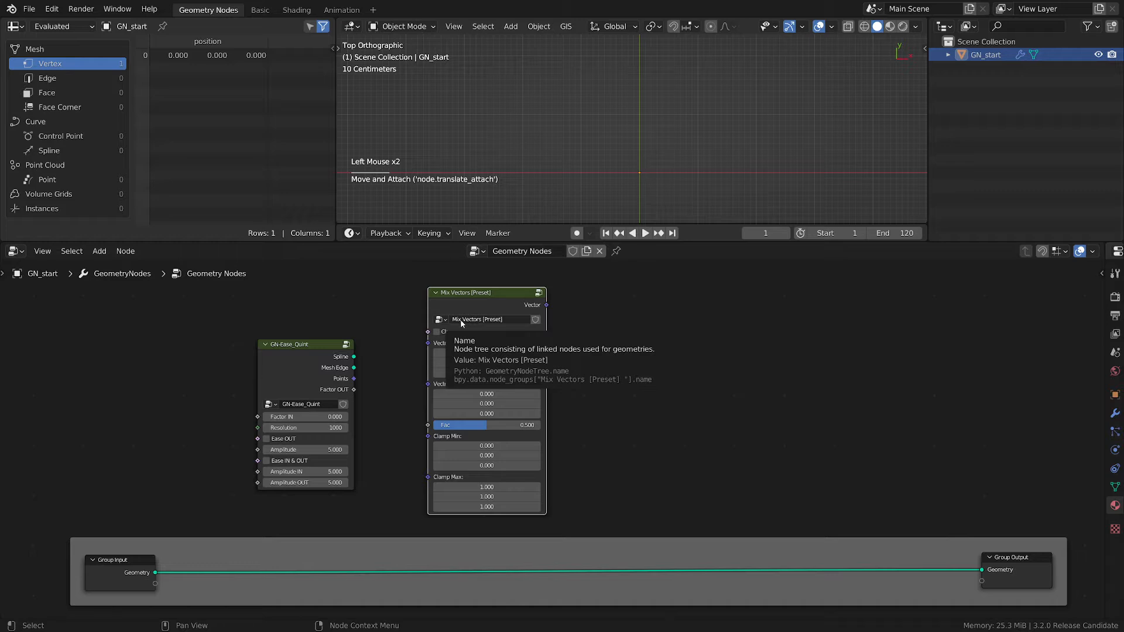
scroll(386, 381, "up", 2)
scroll(406, 381, "down", 4)
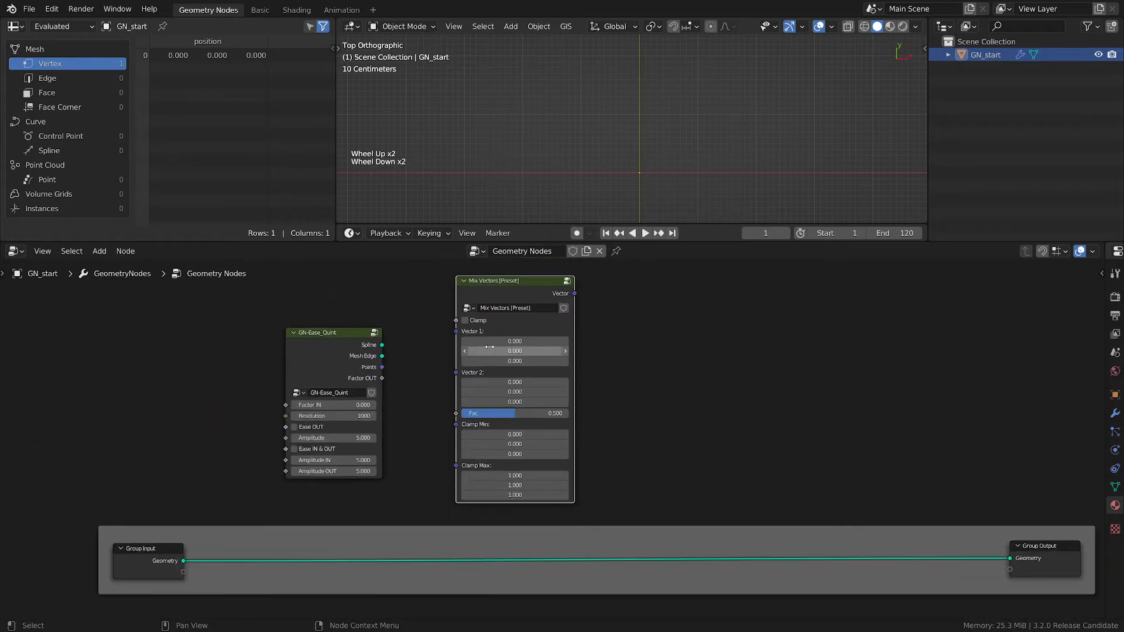
Step: Select the two added group nodes and reposition them in the empty area above the frame
left_click_drag(341, 285, 632, 381)
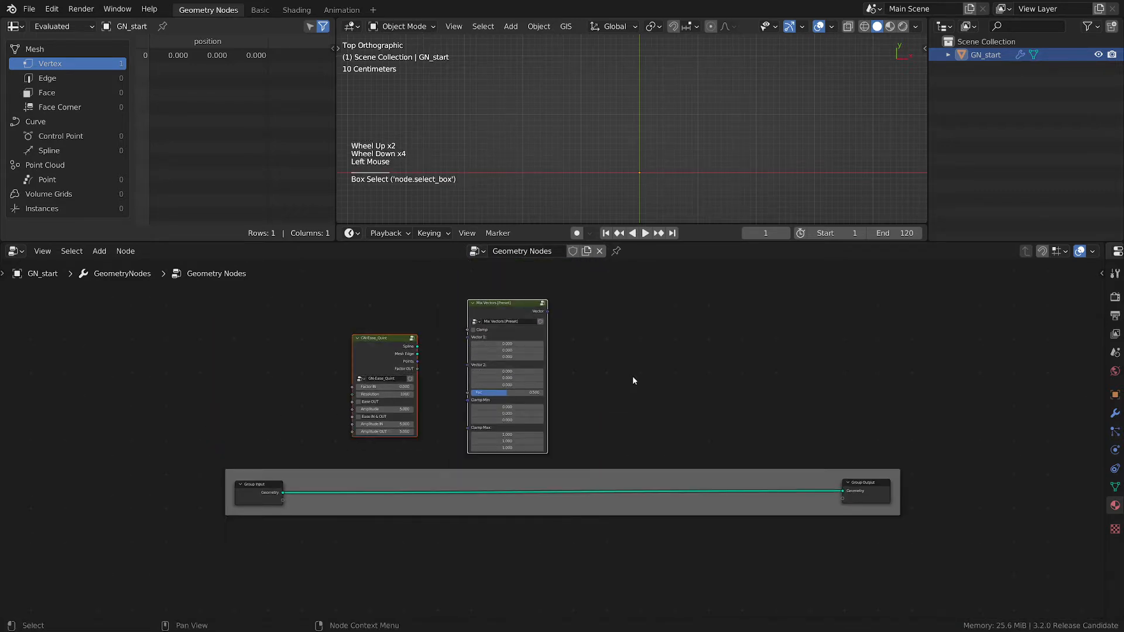
middle_click_drag(632, 381, 623, 425)
left_click_drag(482, 350, 508, 318)
scroll(503, 322, "up", 2)
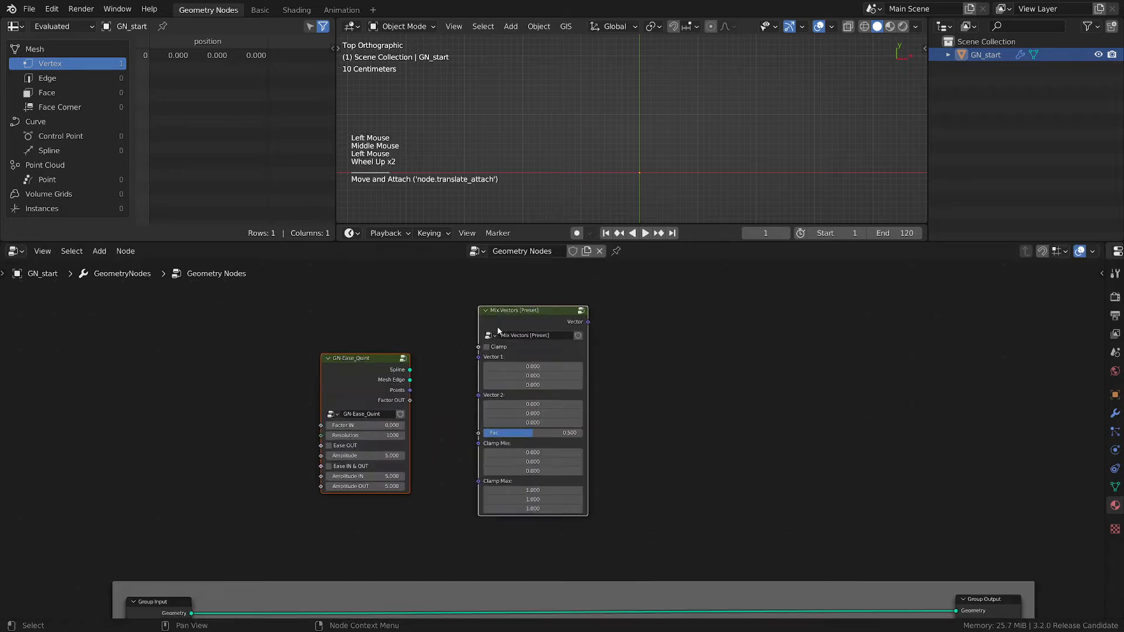
middle_click_drag(470, 345, 474, 336)
left_click(472, 336)
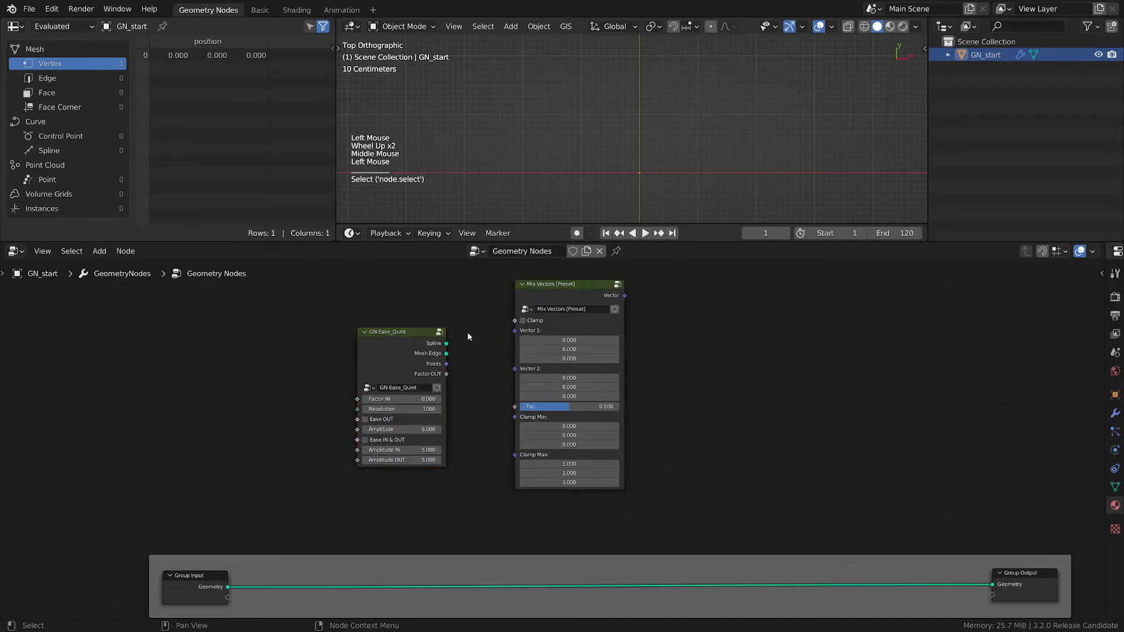
left_click(397, 338)
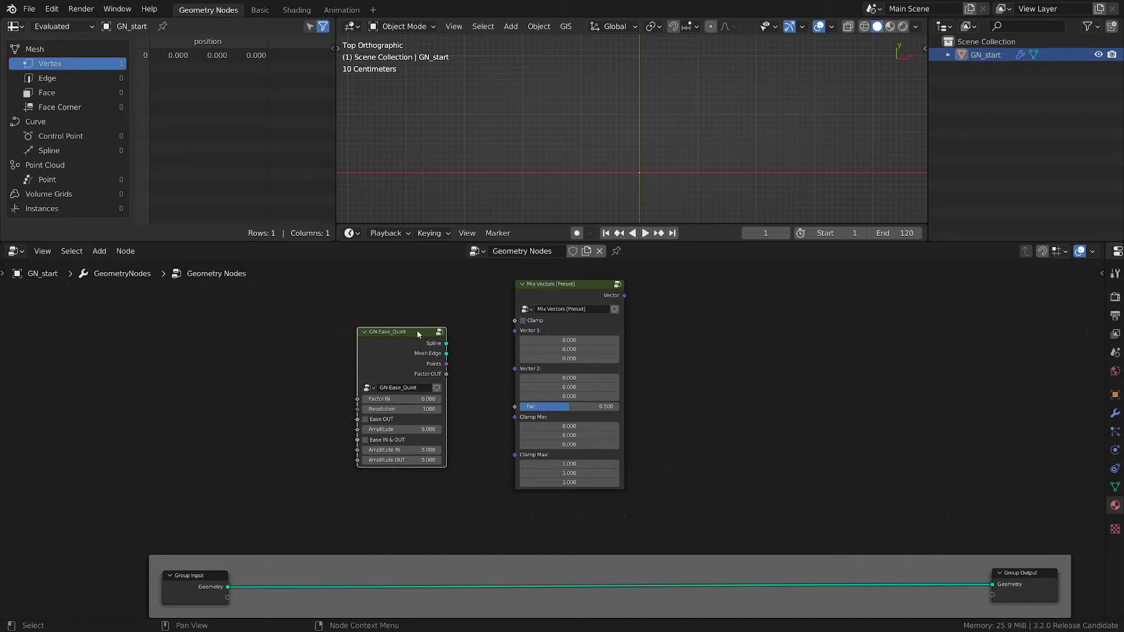
left_click_drag(416, 330, 434, 312)
Step: Delete the GN-Ease_Quint and Mix Vectors [Preset] nodes together, keeping only Group Input and Group Output
left_click_drag(670, 355, 403, 300)
key("x")
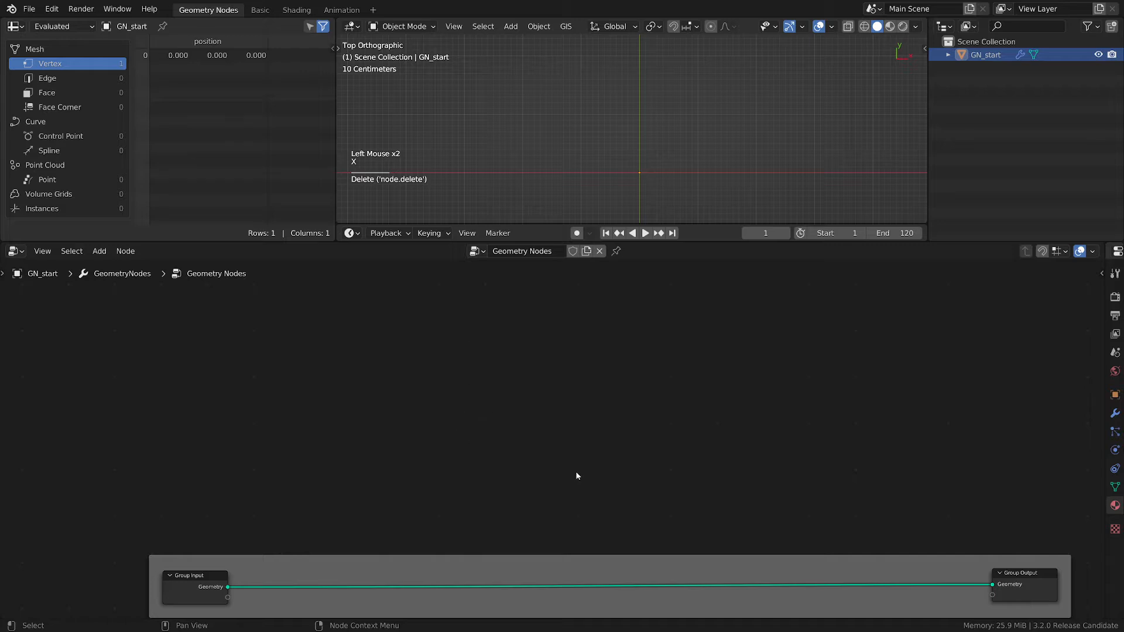
middle_click_drag(595, 476, 536, 414, "shift")
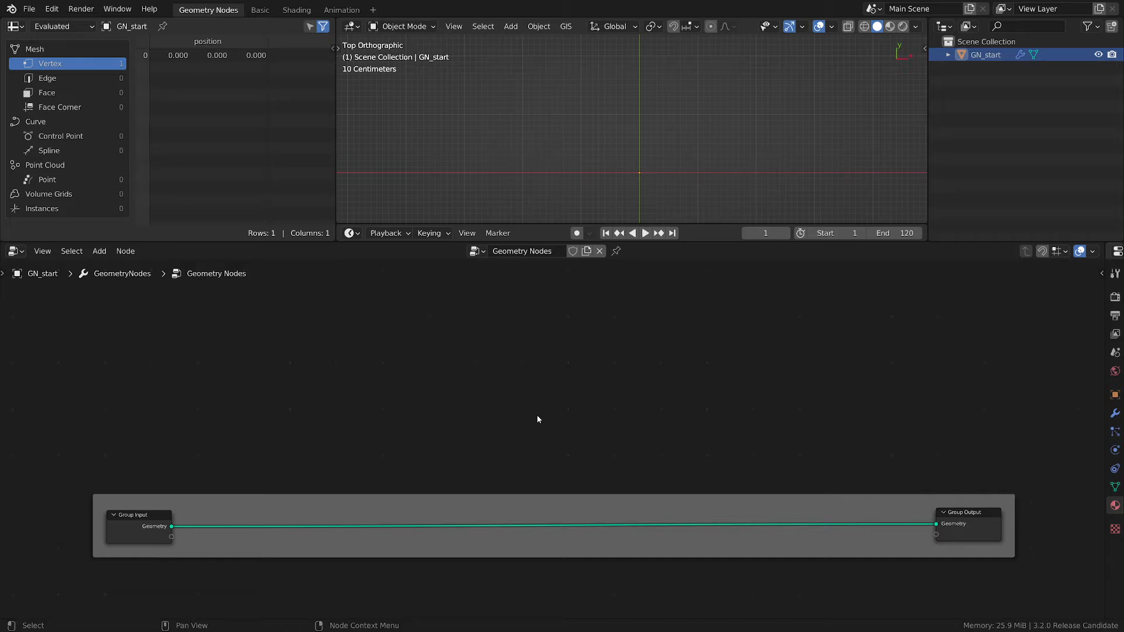
left_click(636, 381)
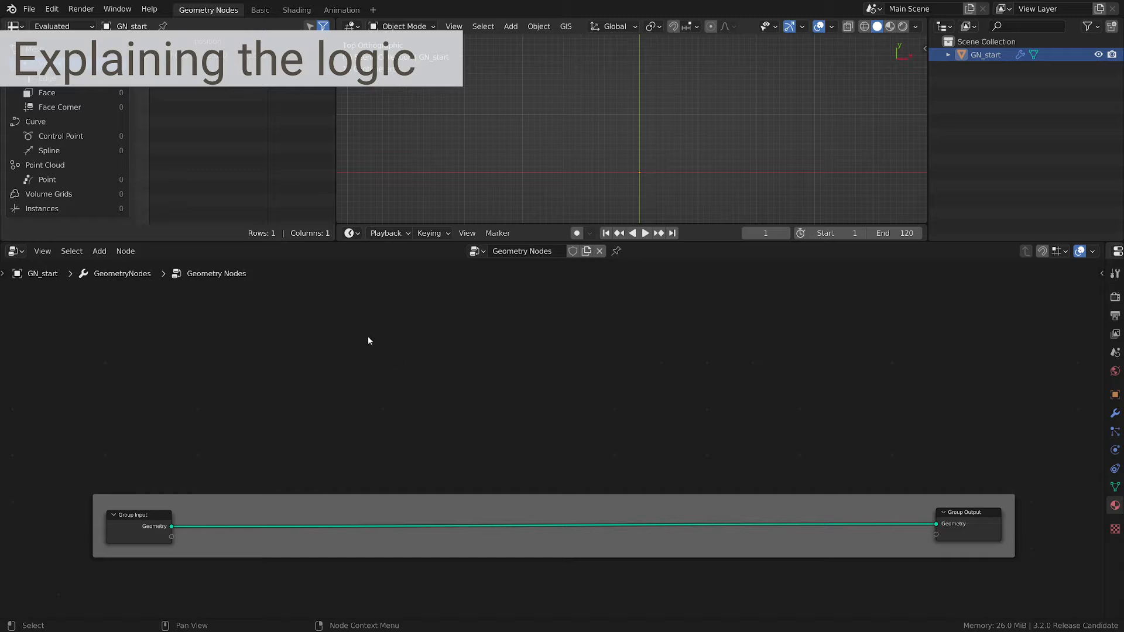
Step: Annotate the empty node area with a rough box and a small triangle beneath it
key("d")
mouse_move(353, 318)
left_mouse_down()
mouse_move(413, 326)
mouse_move(333, 369)
mouse_move(363, 433)
mouse_move(377, 435)
mouse_move(358, 444)
left_mouse_up()
key("d")
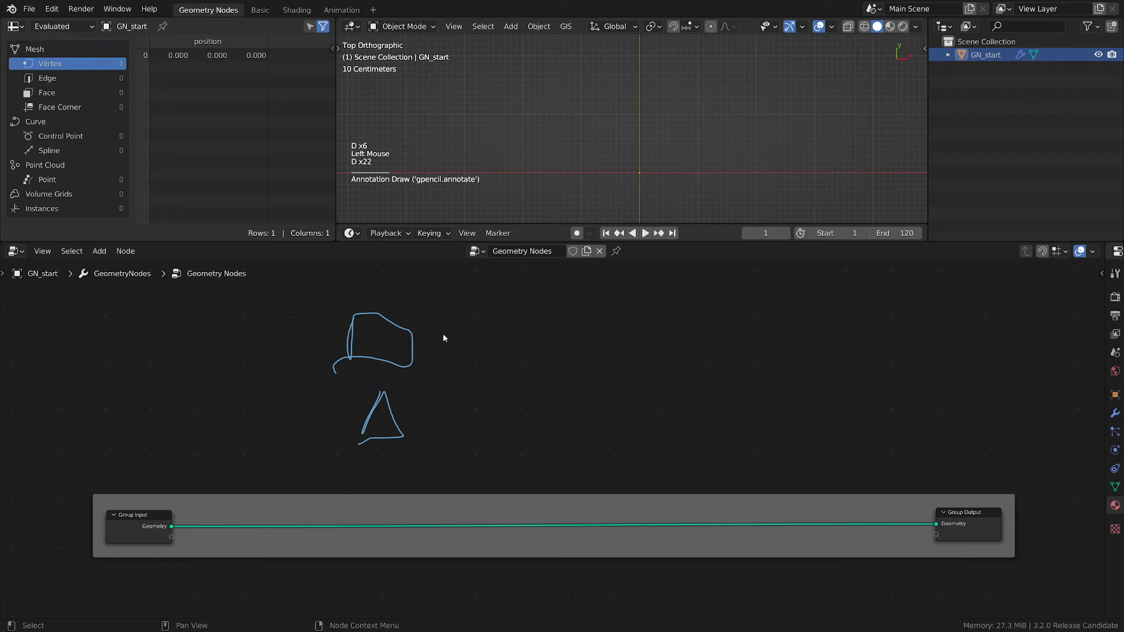
Step: Scatter annotation dots around the sketched box and triangle to represent particles
left_click(383, 302)
left_click(382, 299)
left_click(424, 315)
left_click(426, 314)
left_click(368, 371)
left_click(356, 373)
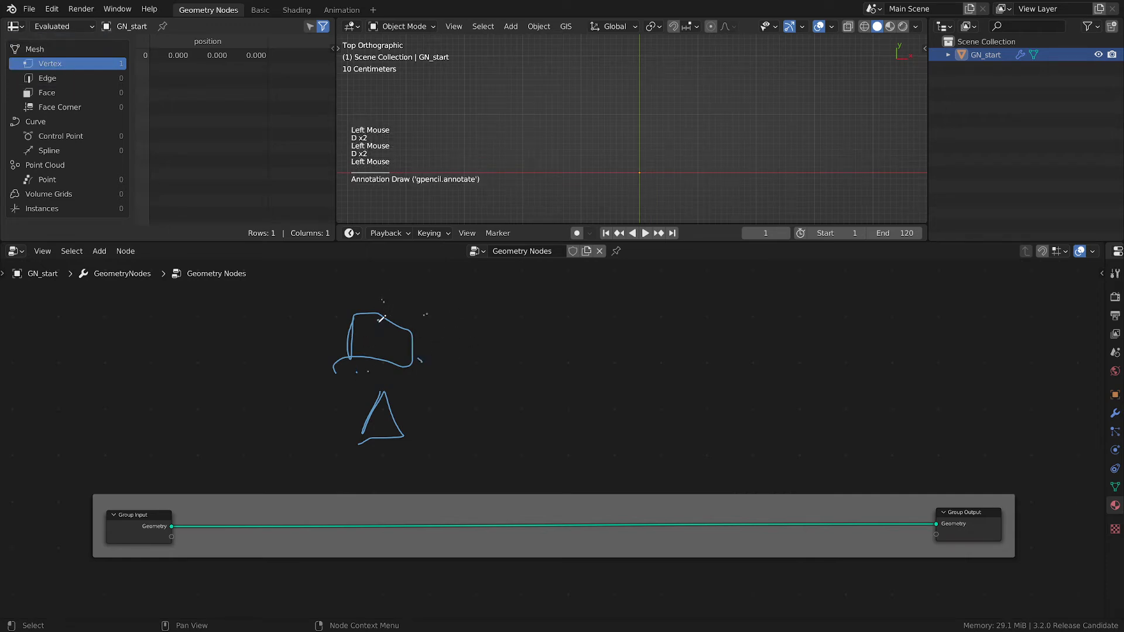
left_click(378, 321)
left_click(380, 328)
left_click(404, 336)
left_click(384, 382)
left_click(396, 391)
left_click(399, 402)
left_click(419, 423)
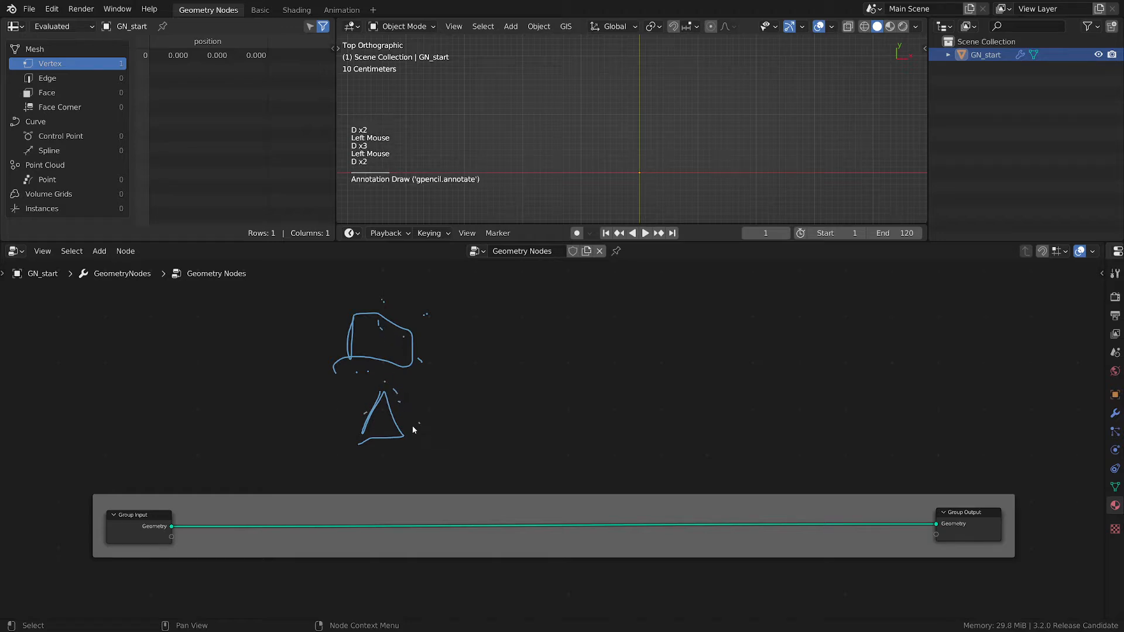
left_click(301, 415)
Step: Sketch an arrowhead beside the shapes and a framed graph with a straight line and a curve, and erase the annotations
left_click_drag(475, 334, 542, 372)
left_click_drag(481, 397, 543, 372)
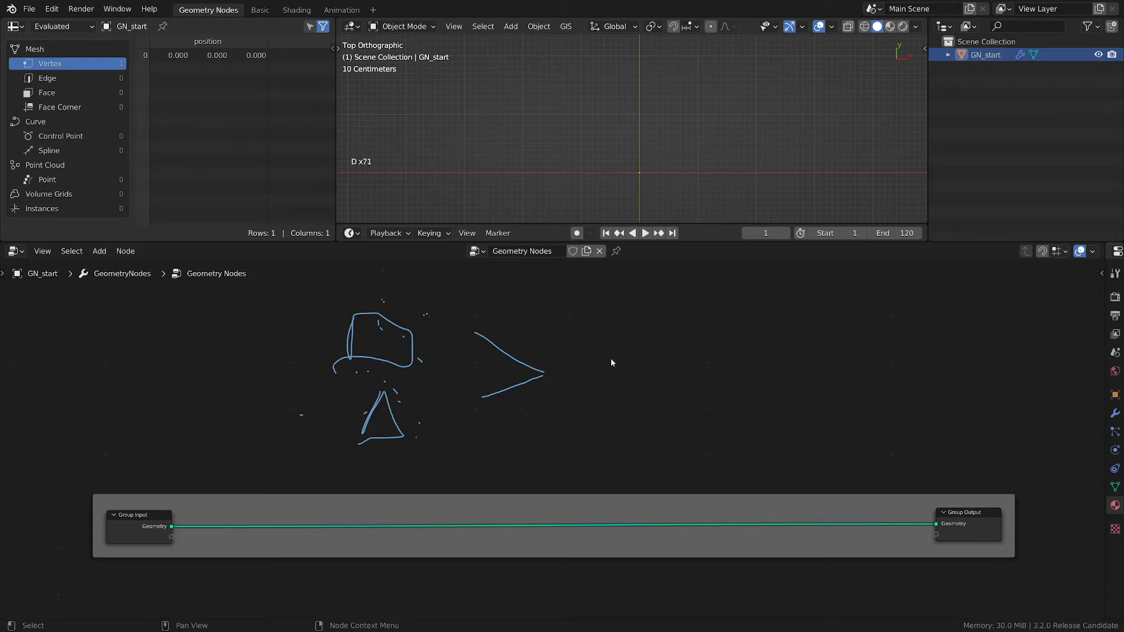
left_click_drag(573, 417, 695, 341)
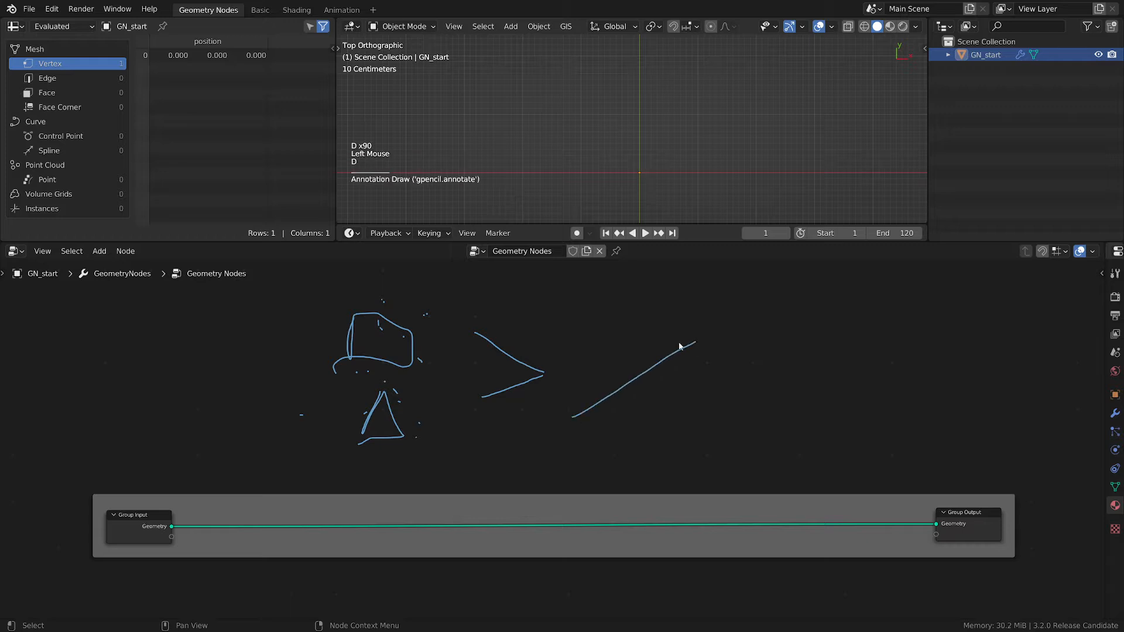
mouse_move(563, 326)
left_mouse_down()
mouse_move(577, 443)
mouse_move(814, 315)
mouse_move(598, 454)
mouse_move(573, 454)
mouse_move(652, 429)
mouse_move(755, 357)
left_mouse_up()
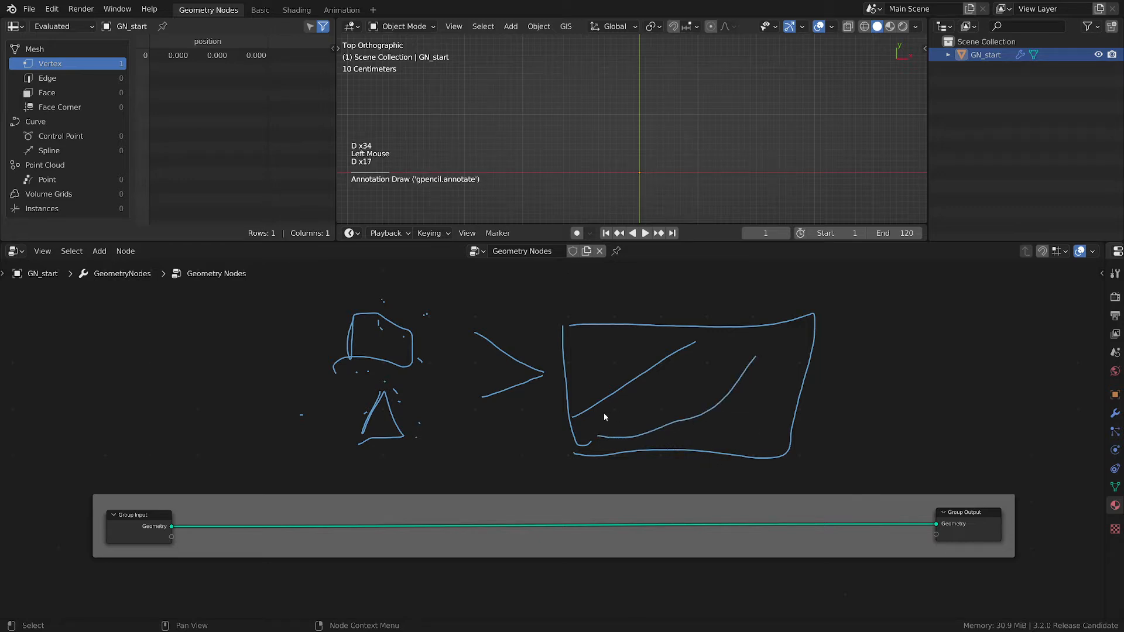
mouse_move(332, 329)
right_mouse_down()
mouse_move(765, 351)
mouse_move(732, 447)
mouse_move(381, 421)
mouse_move(344, 371)
mouse_move(447, 330)
right_mouse_up()
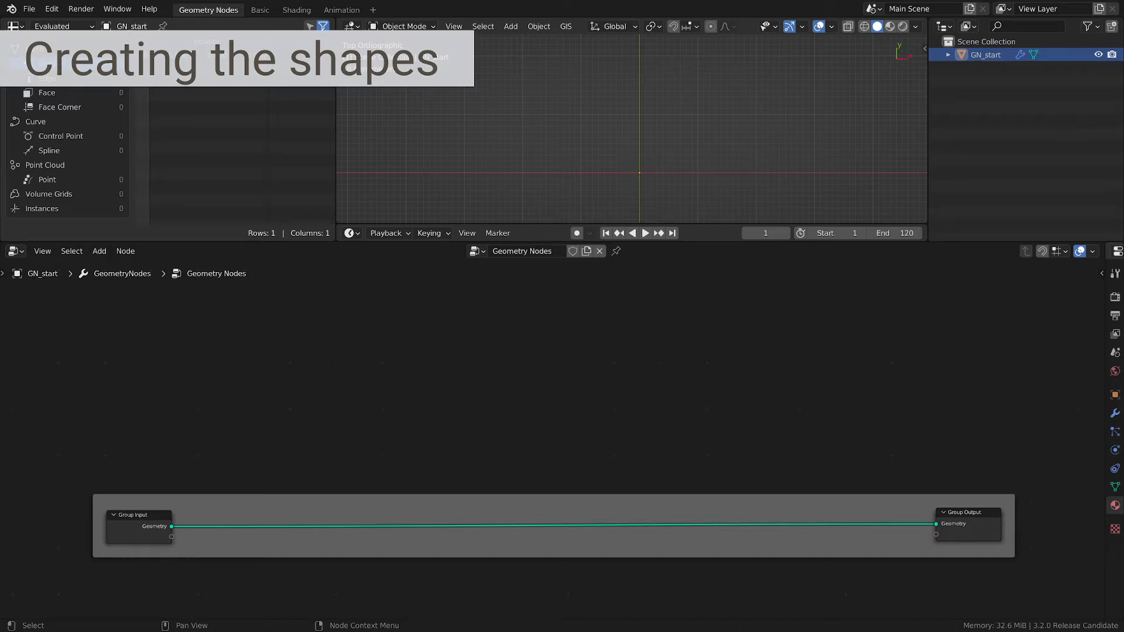
Step: Delete the Group Input node from the node tree
scroll(335, 463, "up", 1)
middle_click_drag(335, 463, 351, 403)
left_click(142, 480)
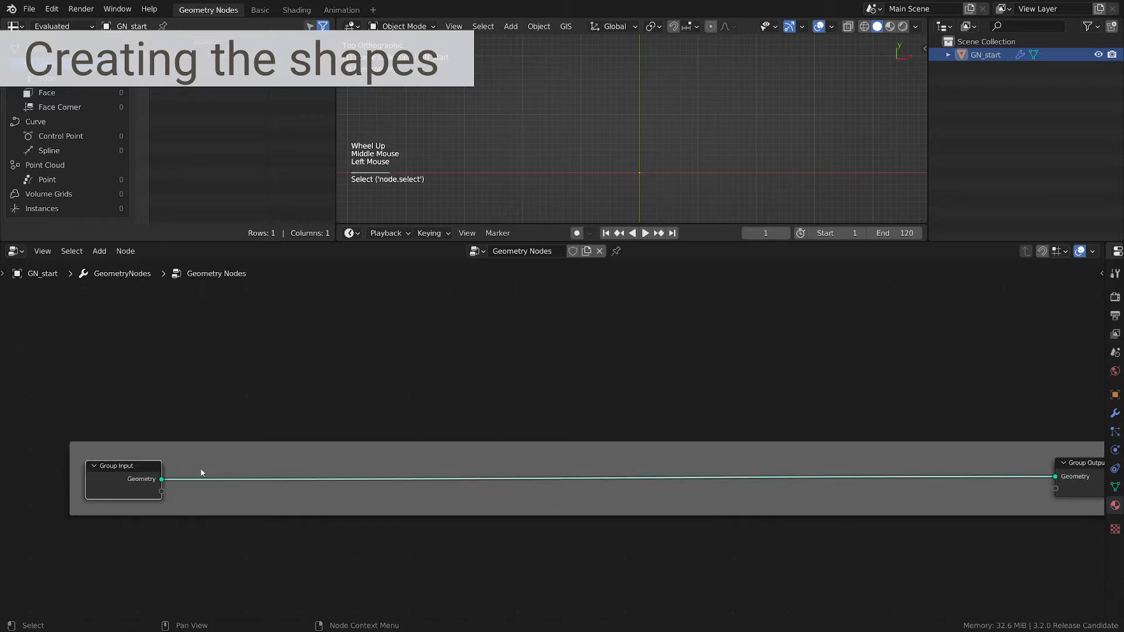
key("x")
middle_click_drag(884, 501, 648, 482)
scroll(334, 462, "up", 1)
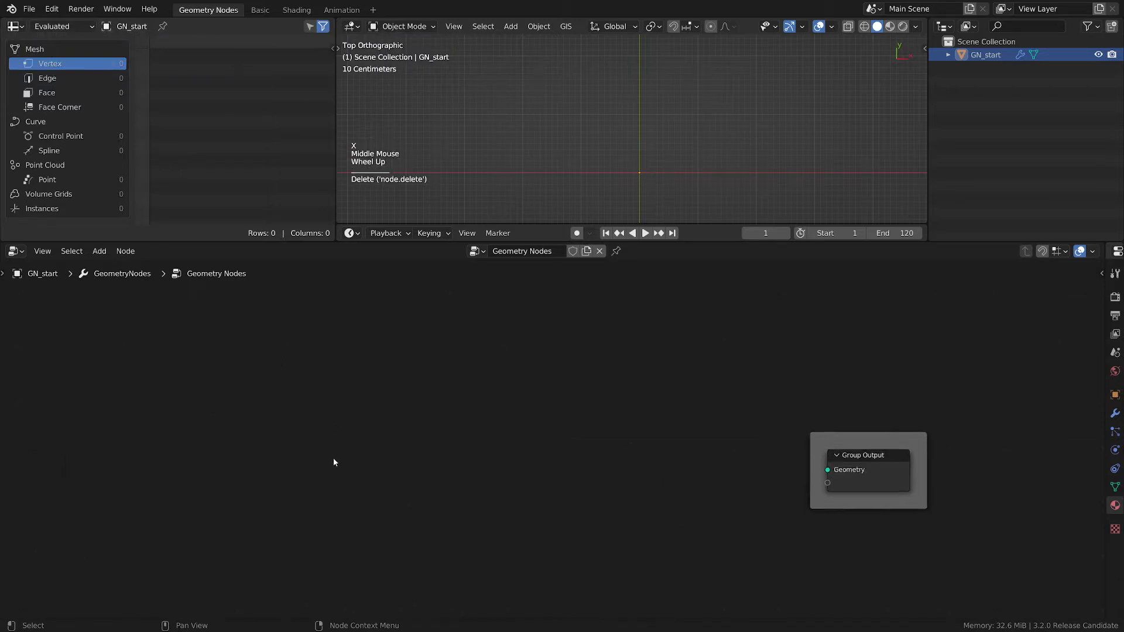
Step: Add a String to Curves node and place it well ahead of the Group Output node
scroll(334, 463, "up", 1)
key("shift+a")
mouse_move(283, 420)
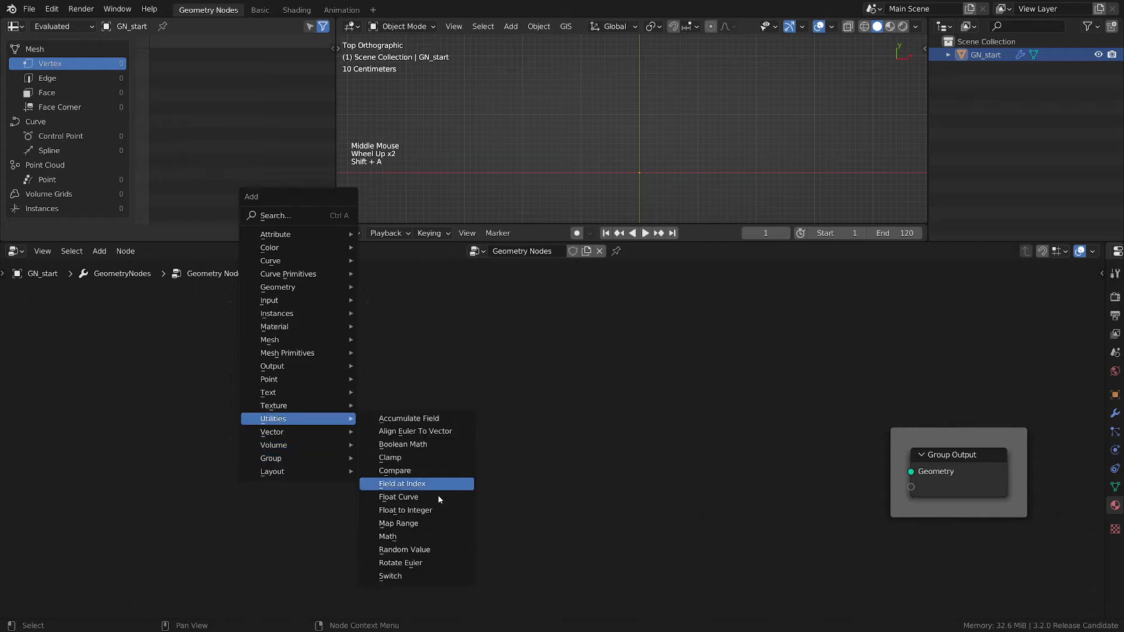
mouse_move(274, 400)
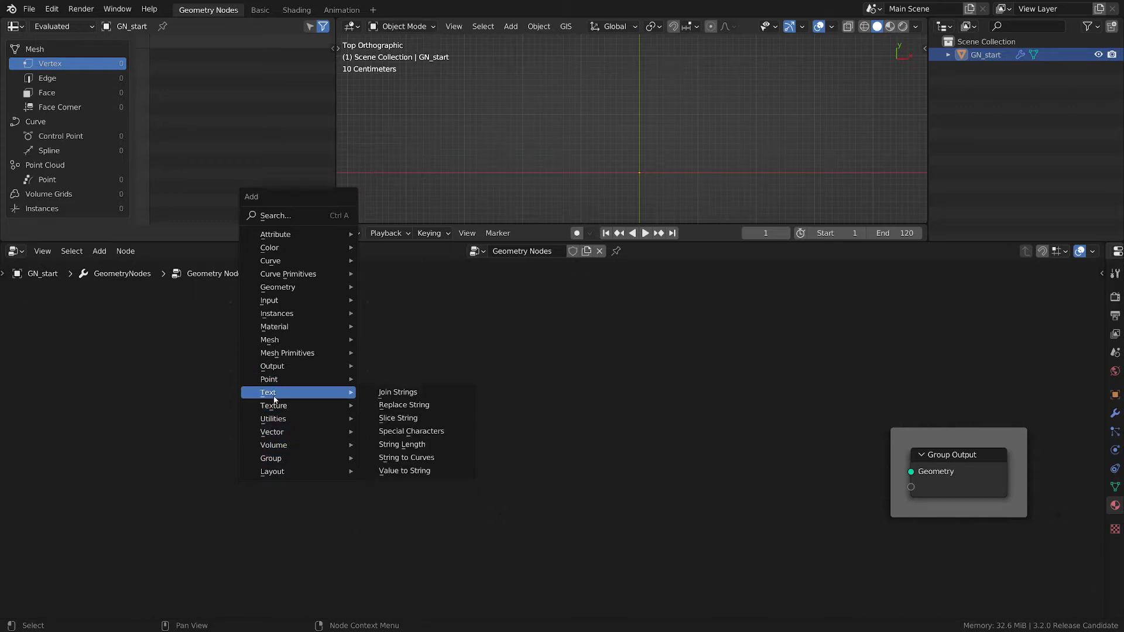
left_click(406, 457)
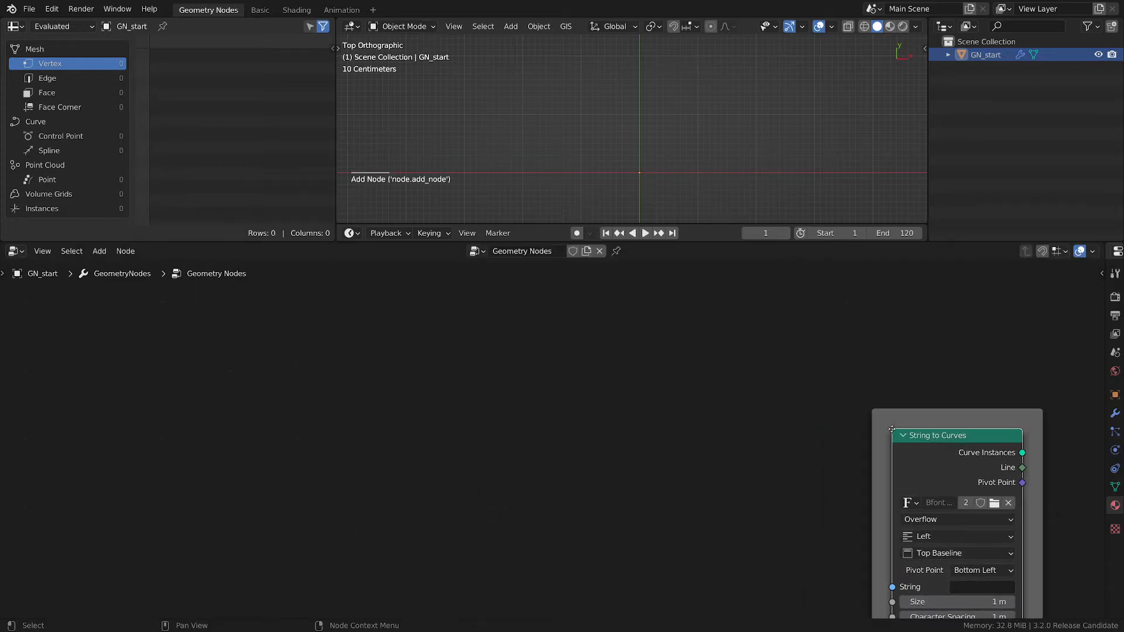
left_click(351, 390)
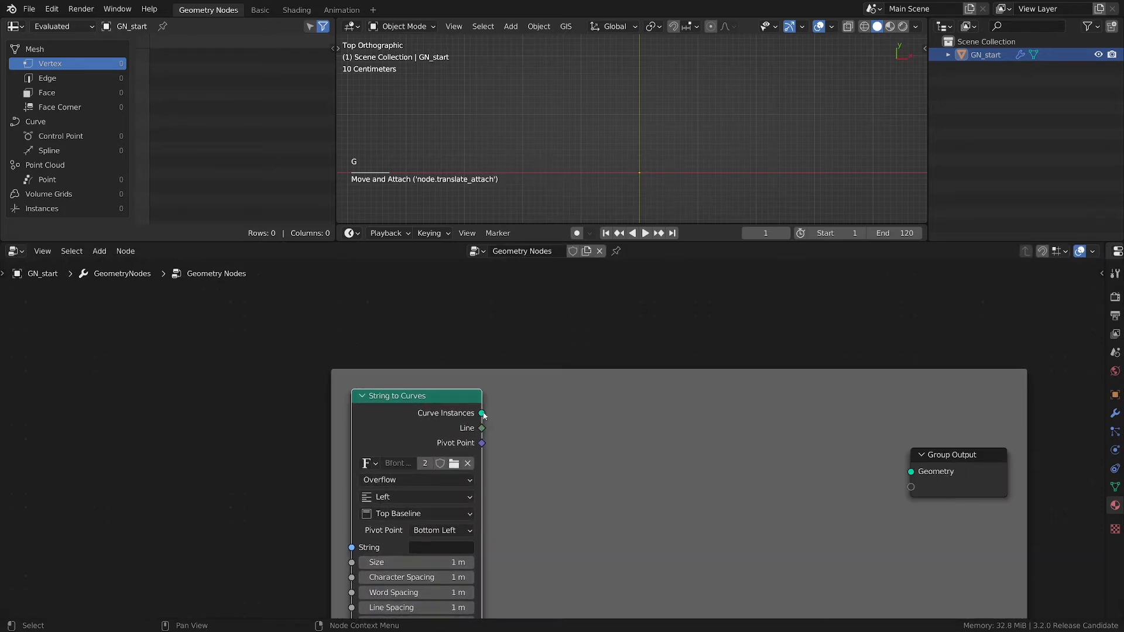
Step: Link Curve Instances to the Group Output's Geometry, set the String to M, and select the GN_start object
left_click_drag(482, 414, 911, 472)
double_click(448, 547)
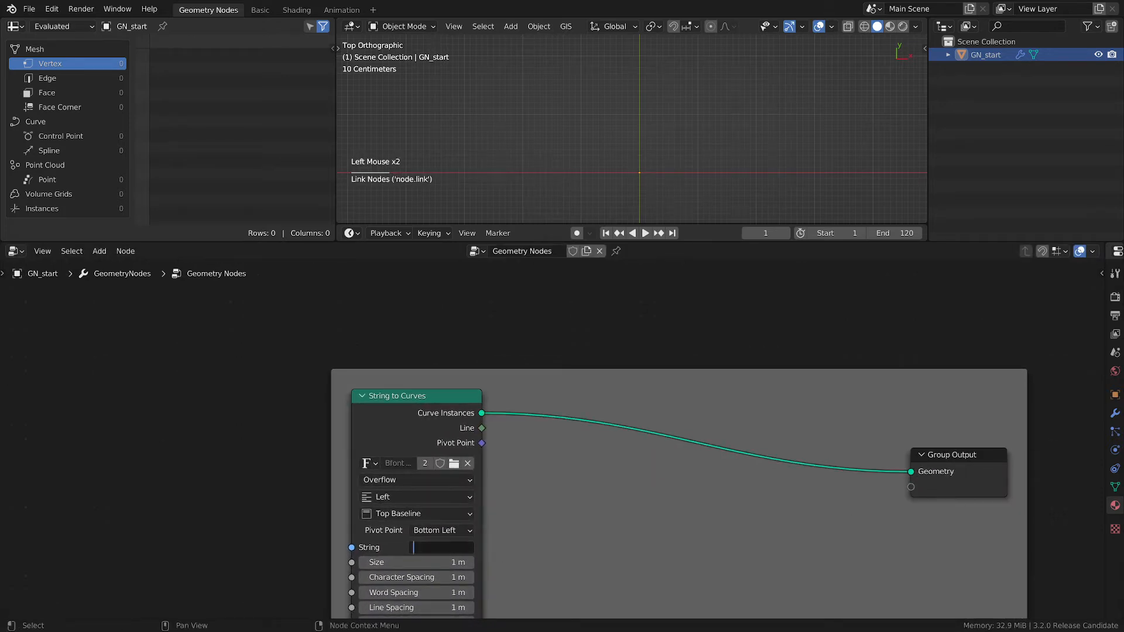
type("M")
key("Return")
left_click(972, 55)
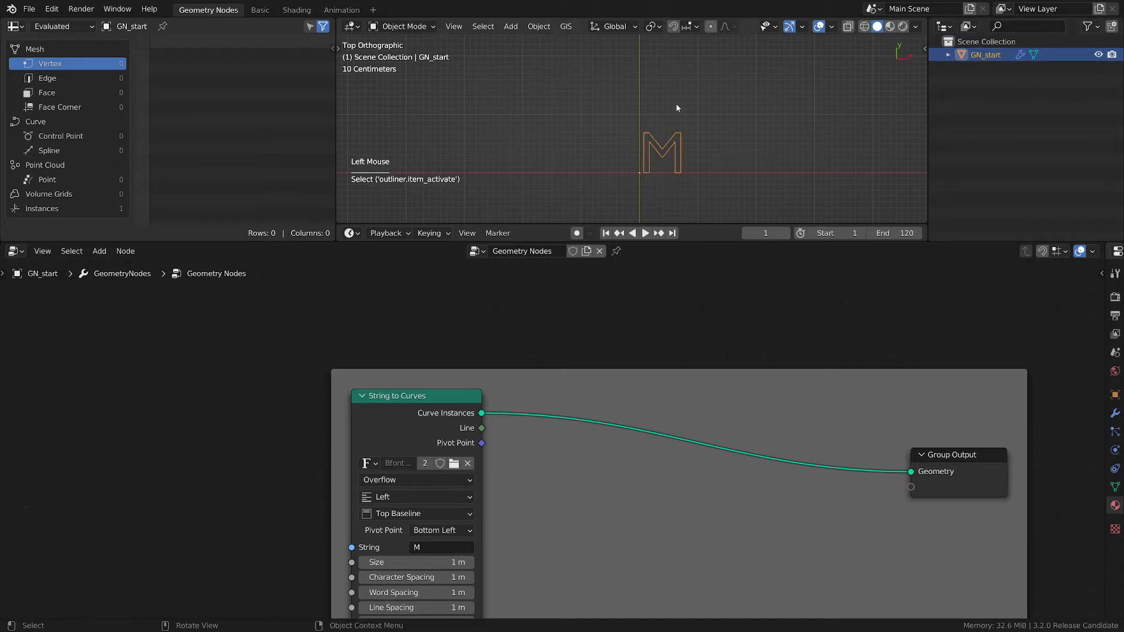
Step: Spread the String to Curves and Group Output nodes farther apart and align them at about the same height
scroll(725, 151, "up", 3)
middle_click_drag(689, 170, 685, 146, "shift")
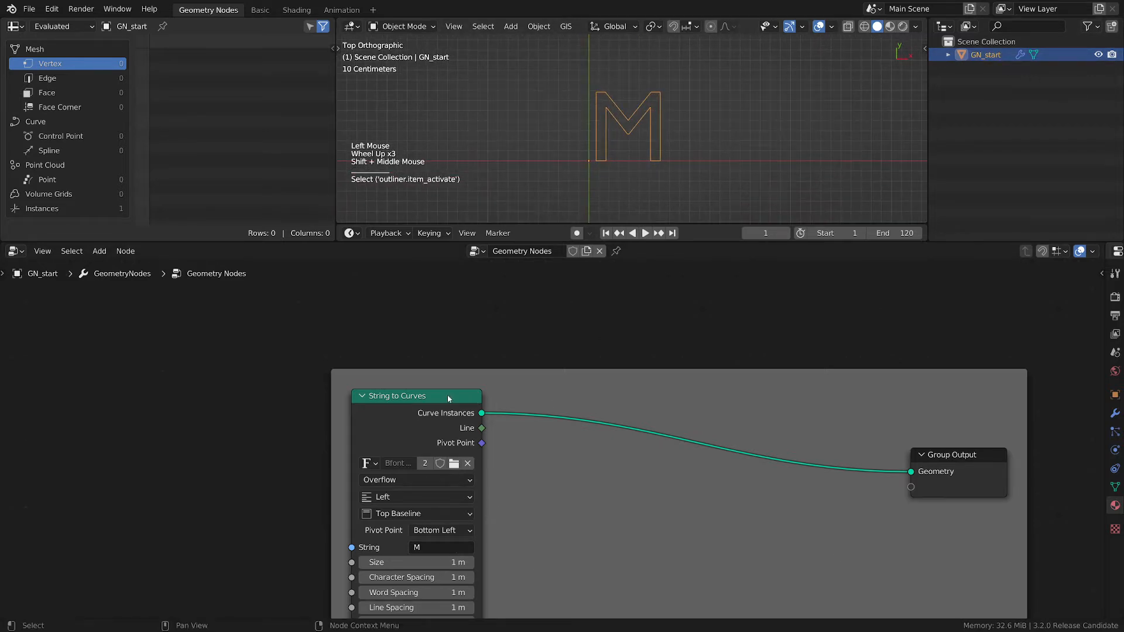
left_click_drag(447, 396, 257, 369)
left_click_drag(961, 454, 966, 375)
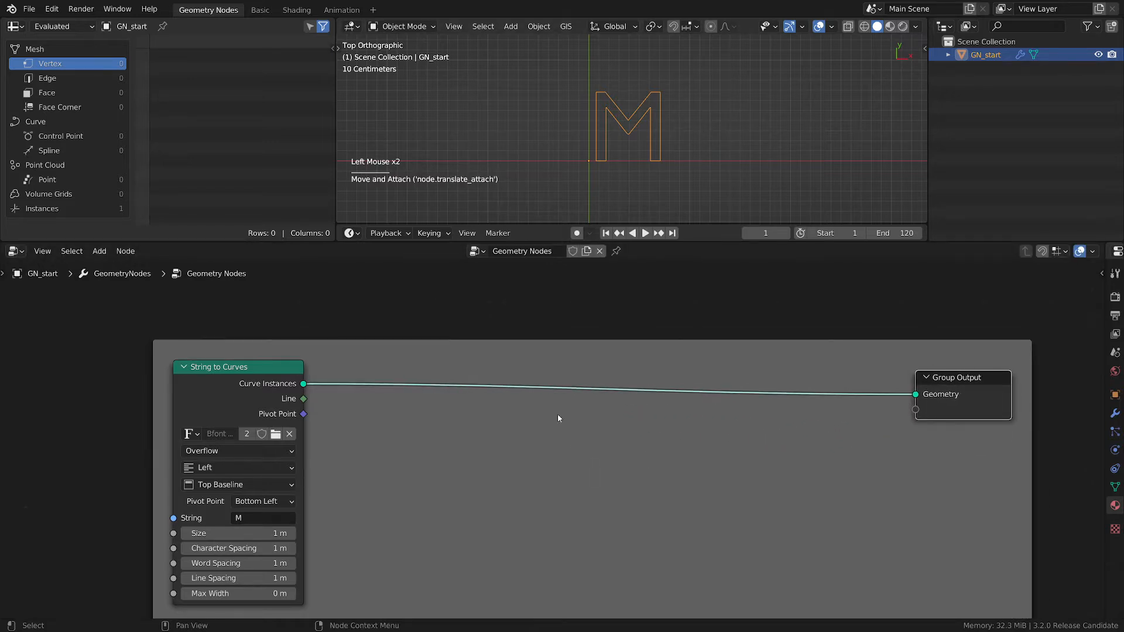
Step: Insert a Fill Curve node on the link between String to Curves and Group Output
key("d")
key("d")
left_click(451, 413)
key("shift+a")
mouse_move(389, 300)
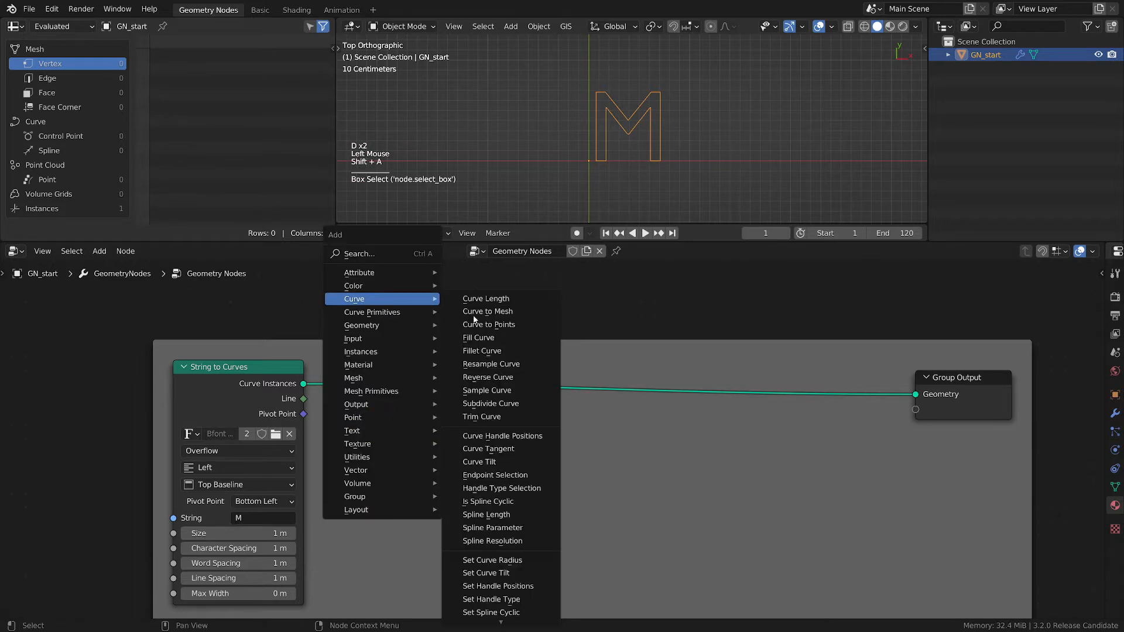
left_click(480, 353)
left_click(342, 376)
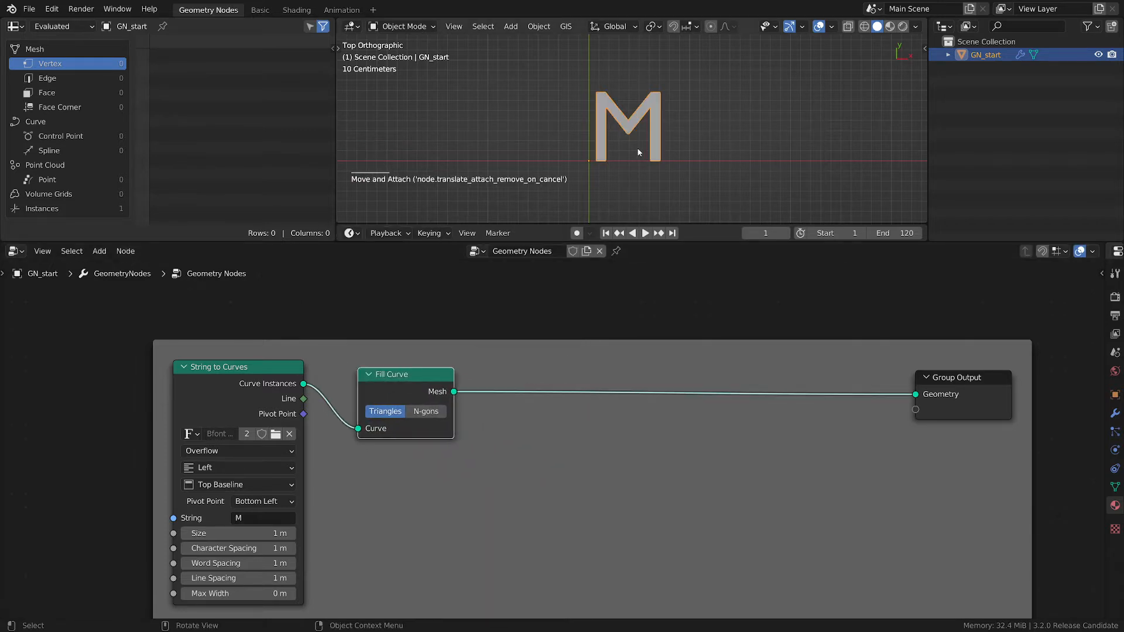
Step: Shift the String to Curves and Fill Curve nodes away from Group Output, closer to each other
scroll(634, 140, "up", 1)
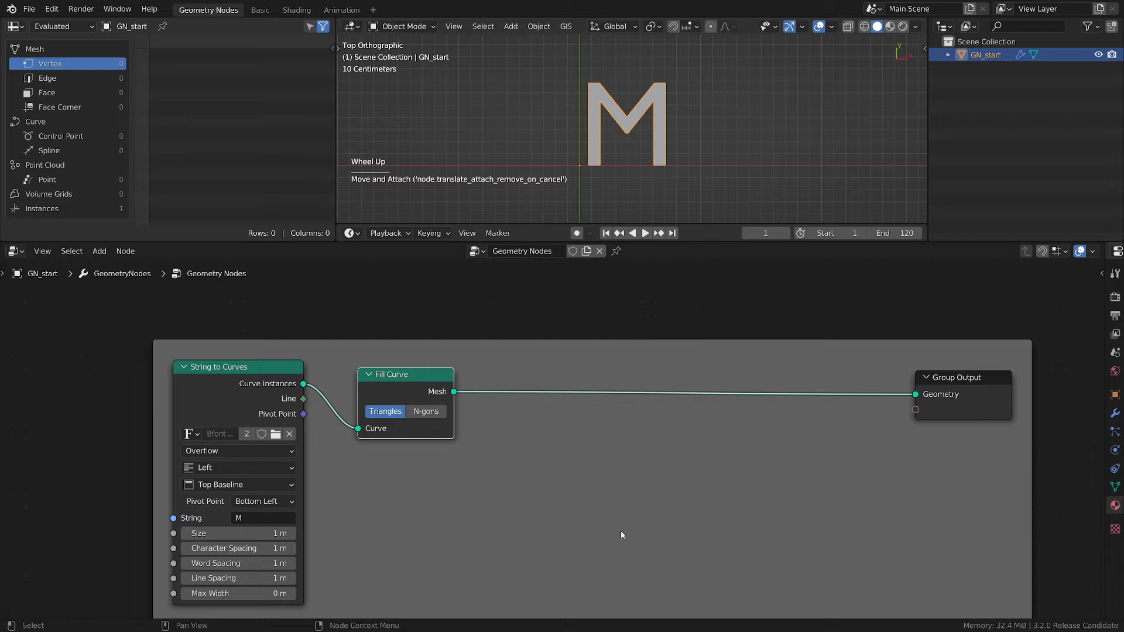
middle_click_drag(690, 171, 939, 232)
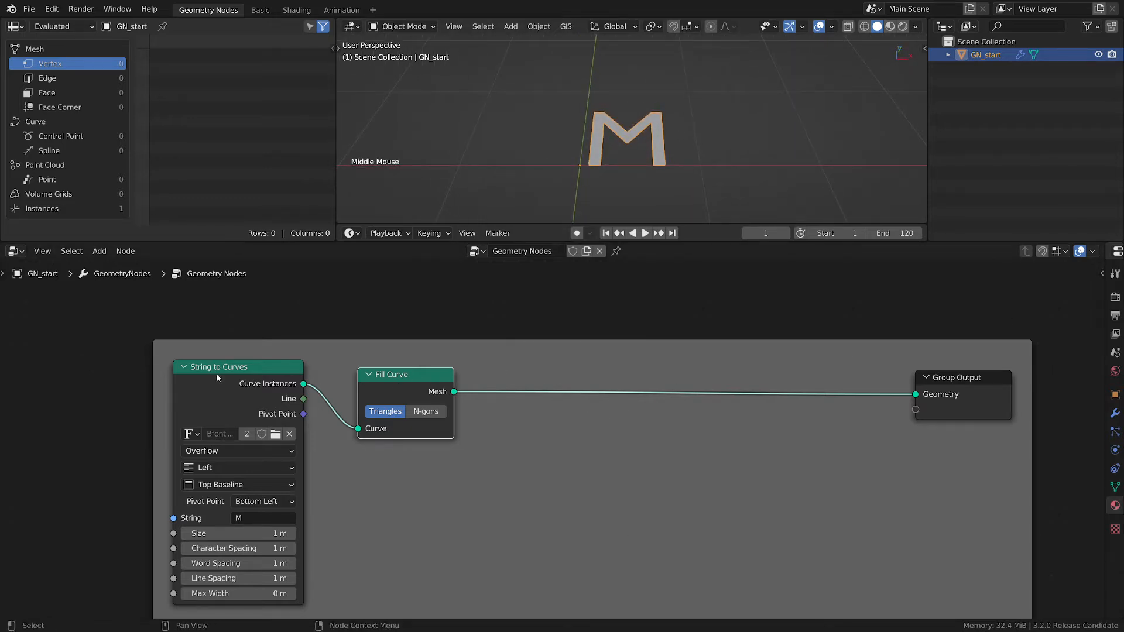
left_click_drag(234, 364, 203, 360)
left_click_drag(398, 374, 345, 371)
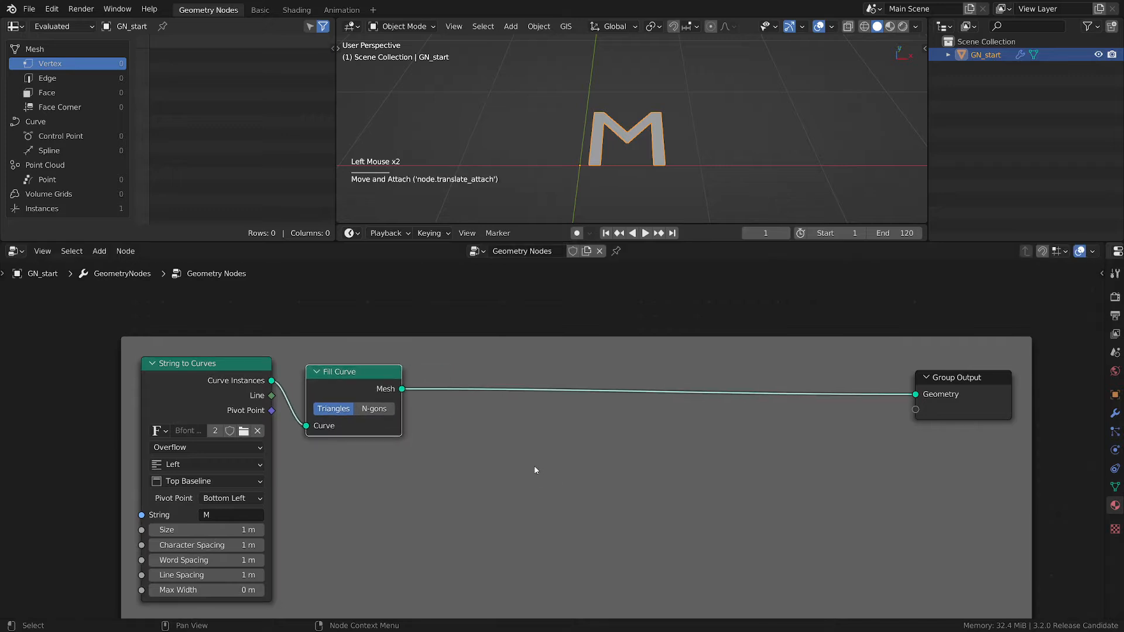
Step: Insert an Extrude Mesh node on the link between Fill Curve and Group Output
key("shift+a")
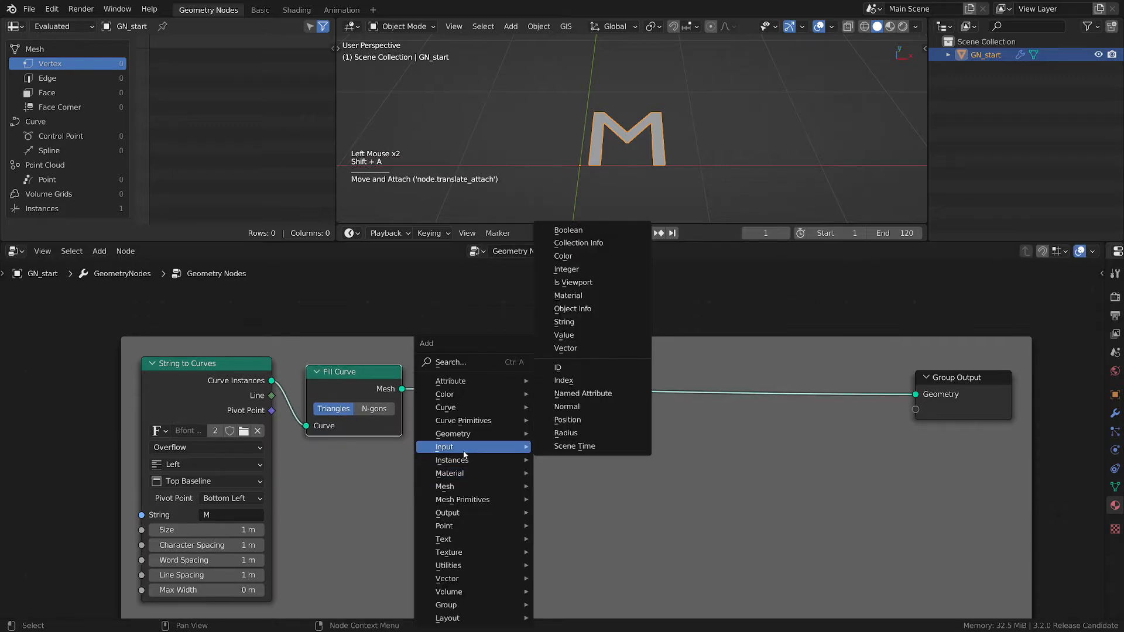
mouse_move(464, 436)
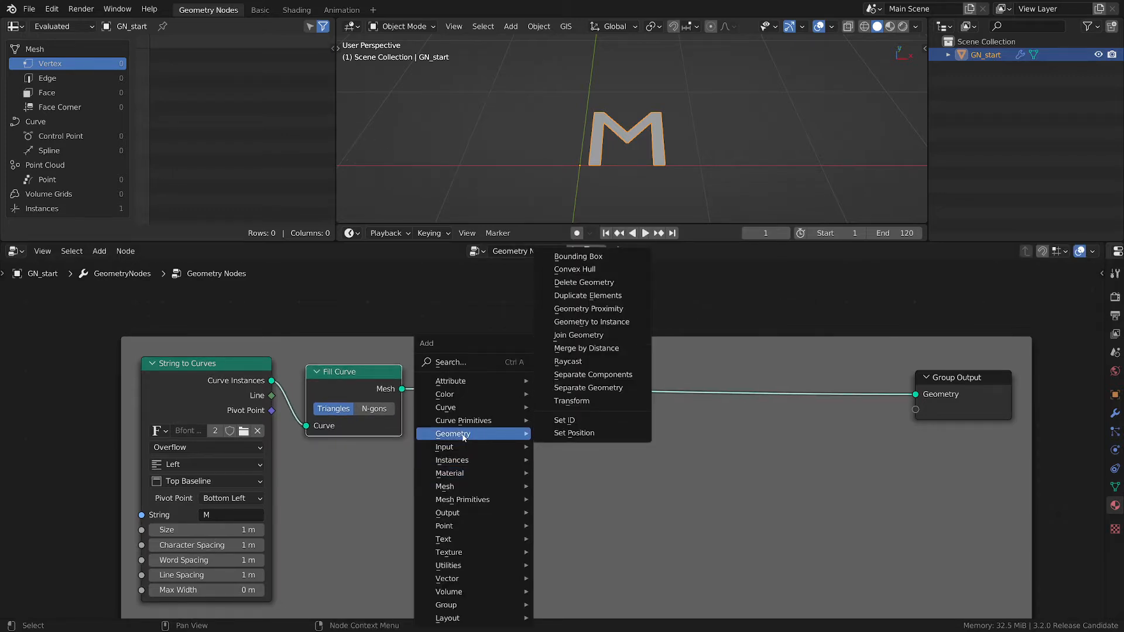
mouse_move(459, 486)
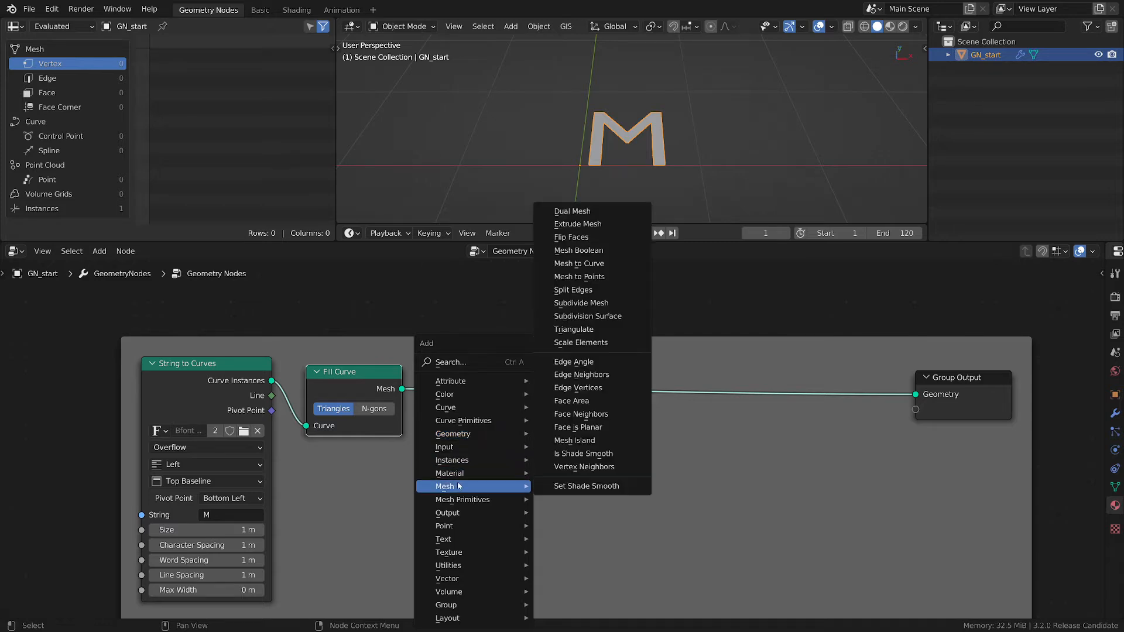
left_click(584, 225)
left_click(600, 474)
middle_click_drag(601, 473, 679, 419)
scroll(677, 122, "down", 1)
middle_click_drag(662, 136, 665, 181, "shift")
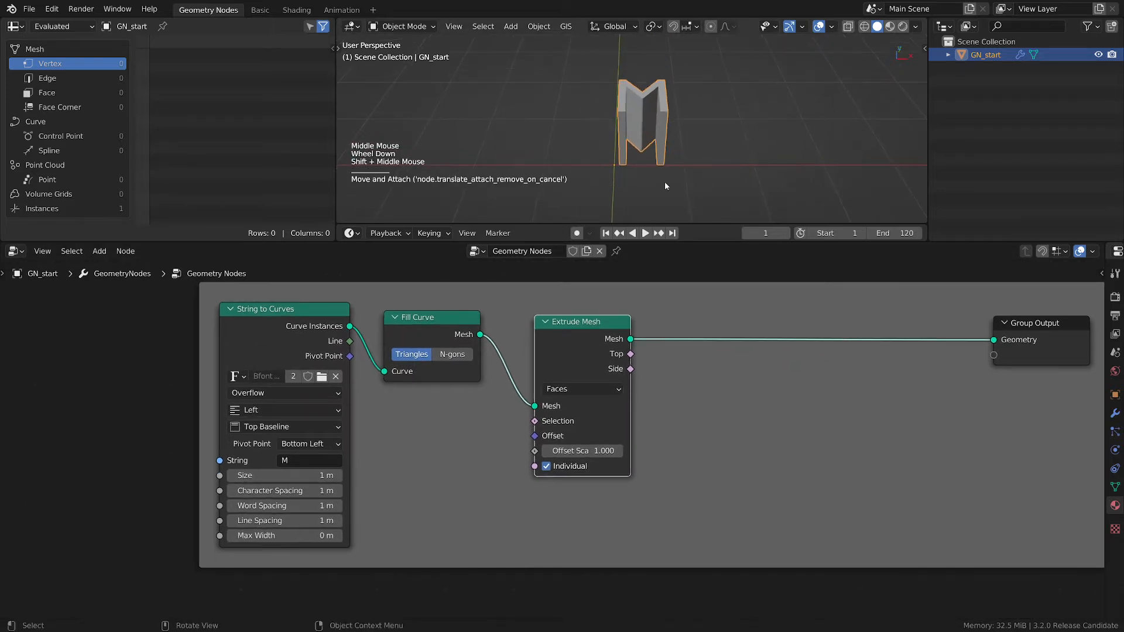
Step: Set the Extrude Mesh node's Offset Scale to 0.1
scroll(702, 384, "up", 2)
scroll(672, 452, "up", 1)
left_click(544, 465)
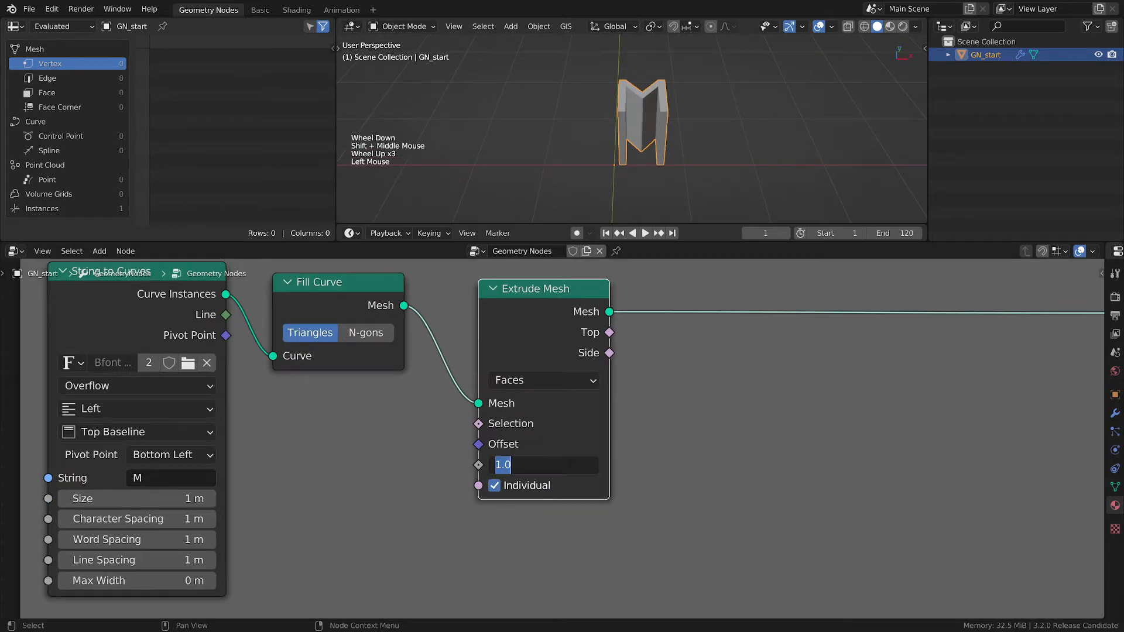
type(".1")
key("Return")
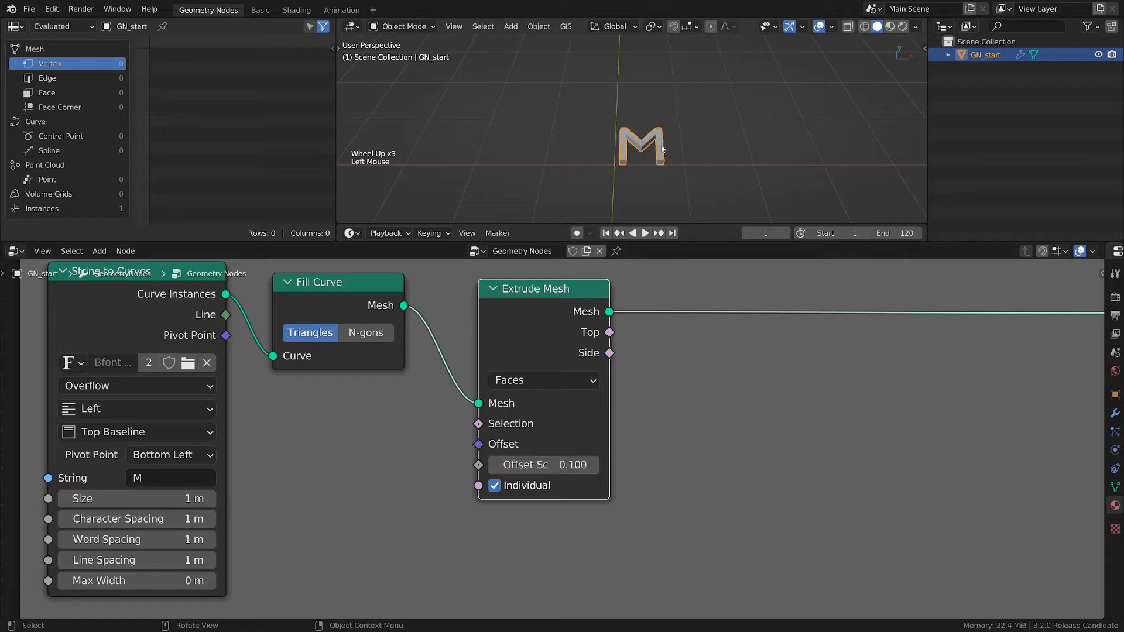
Step: Examine the extruded M from its underside and the front, and return to the top view centred on the letter
scroll(662, 151, "up", 4)
middle_click_drag(560, 173, 602, 180)
middle_click_drag(621, 85, 518, 145)
scroll(533, 144, "up", 2)
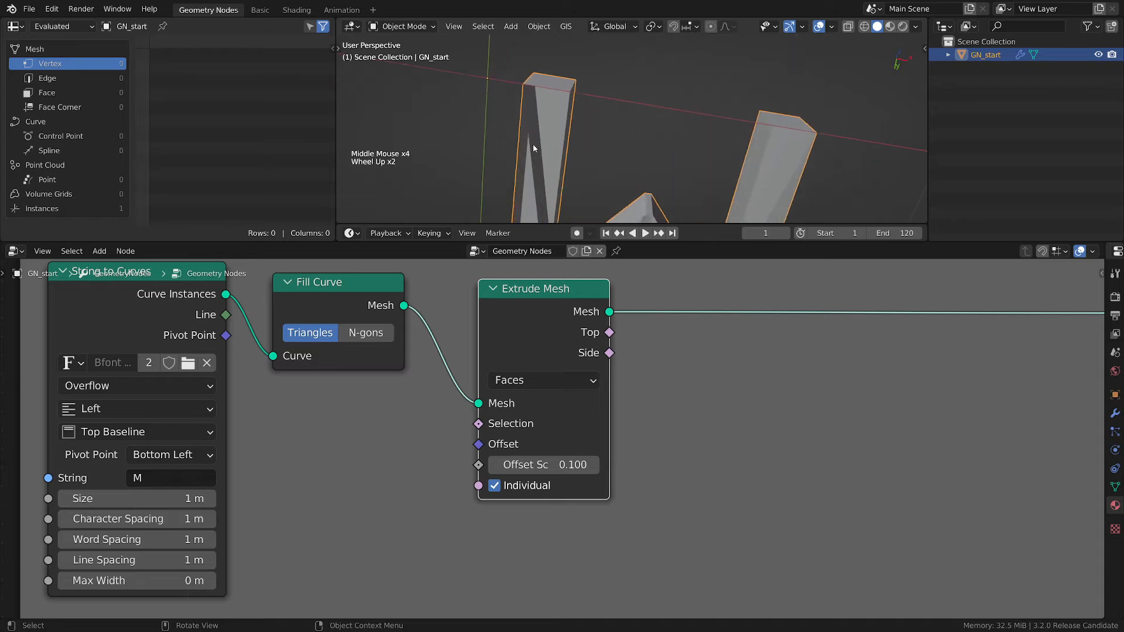
scroll(648, 148, "down", 3)
middle_click_drag(649, 147, 634, 48)
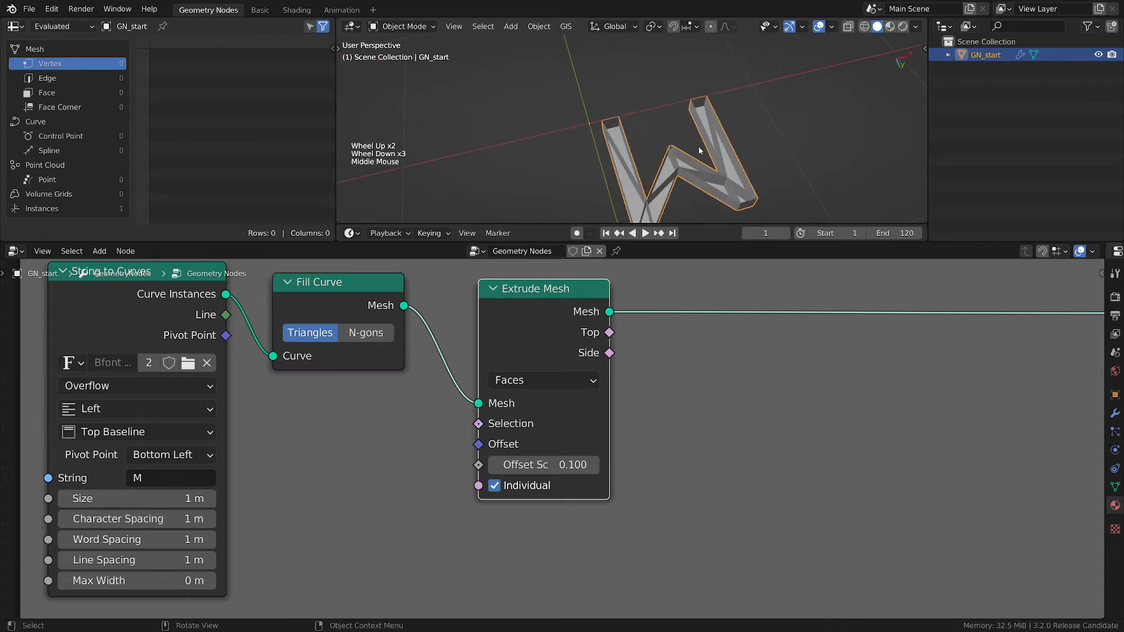
key("grave")
left_click(601, 81)
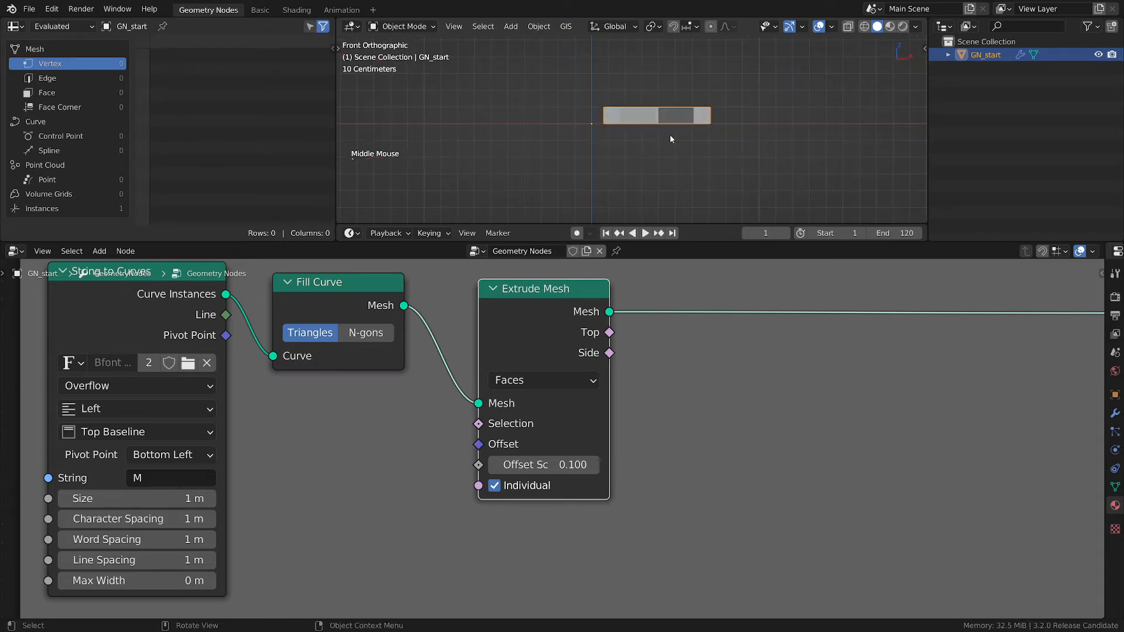
key("grave")
left_click(647, 17)
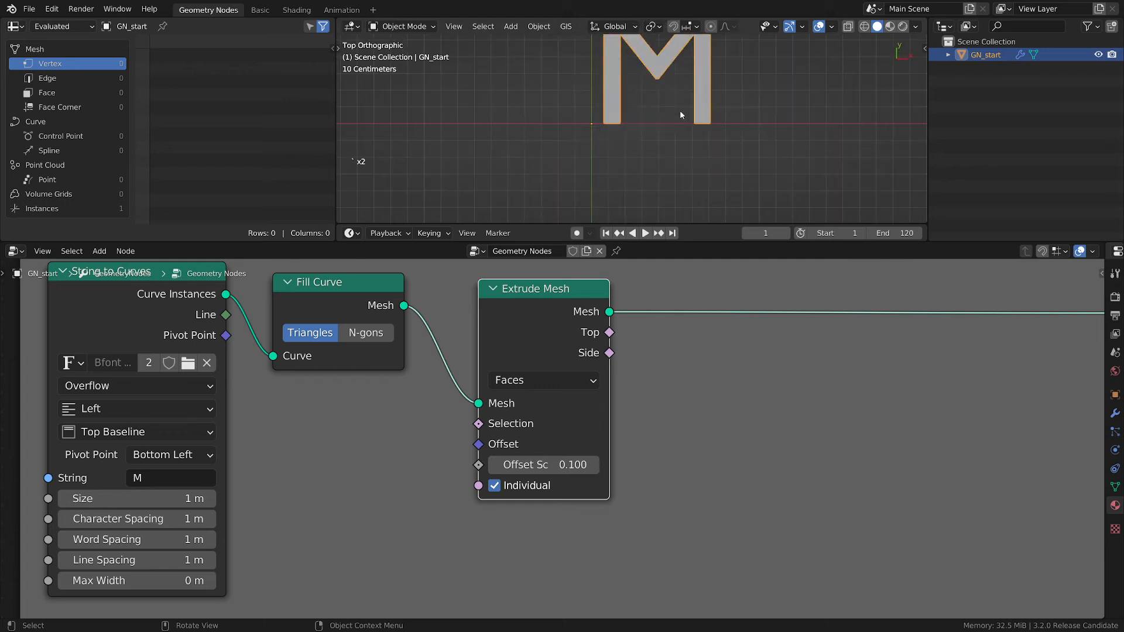
middle_click_drag(681, 114, 624, 174, "shift")
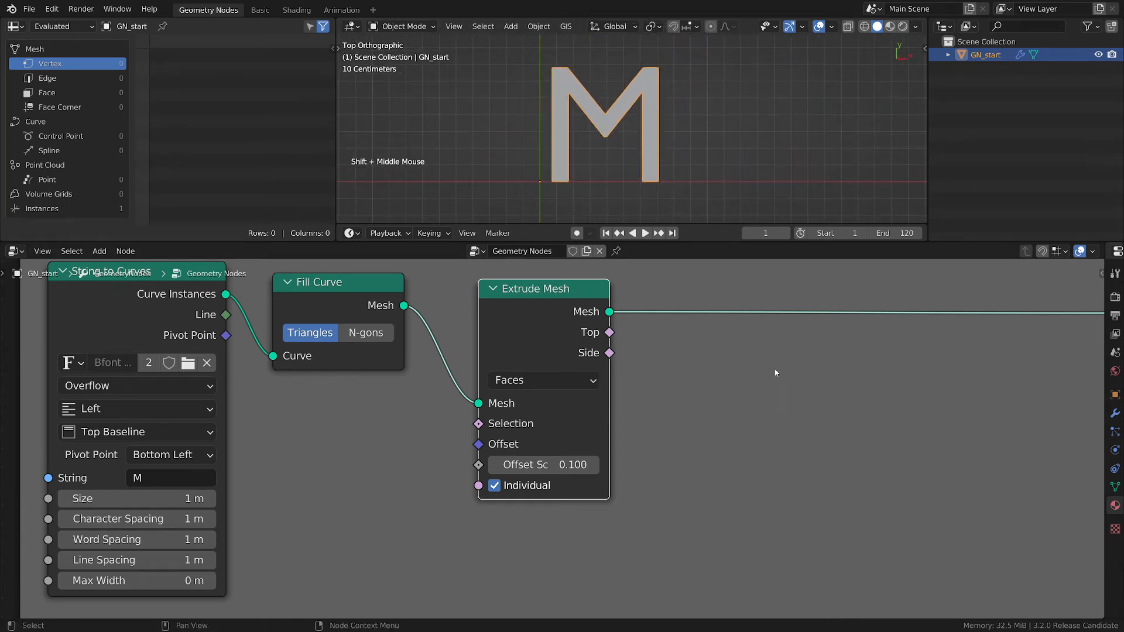
Step: Move the Group Output node farther from Extrude Mesh to leave a wide gap in the node tree
scroll(744, 370, "down", 3)
middle_click_drag(744, 370, 632, 384)
scroll(890, 359, "up", 1)
left_click_drag(890, 356, 945, 358)
scroll(668, 363, "down", 2)
middle_click_drag(662, 366, 625, 378)
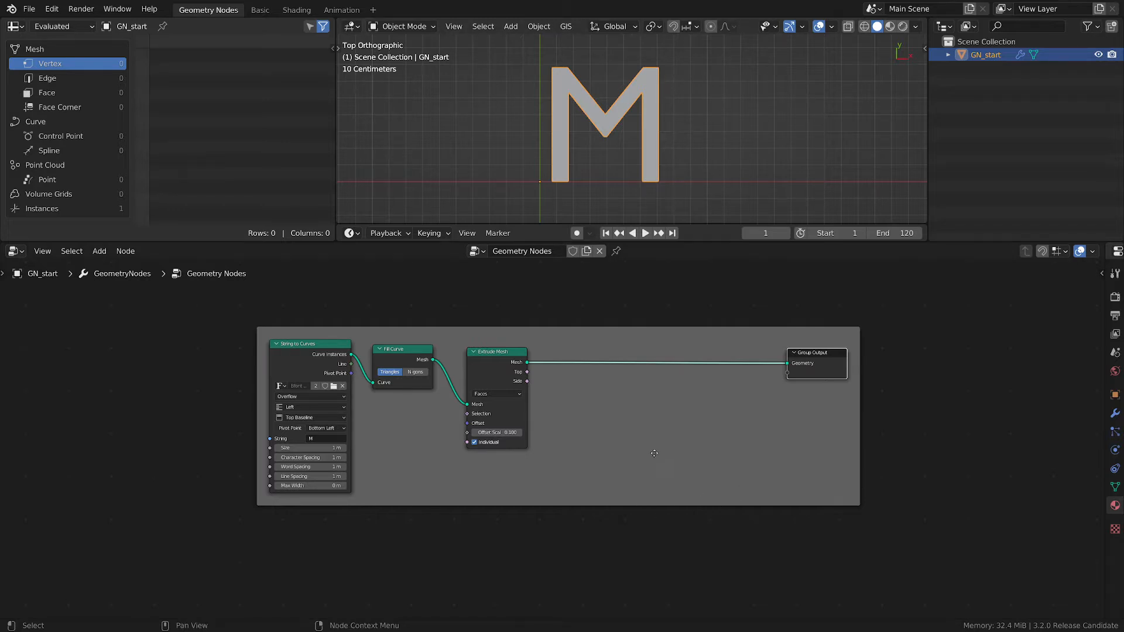
middle_click_drag(654, 454, 655, 464)
middle_click_drag(555, 502, 511, 450)
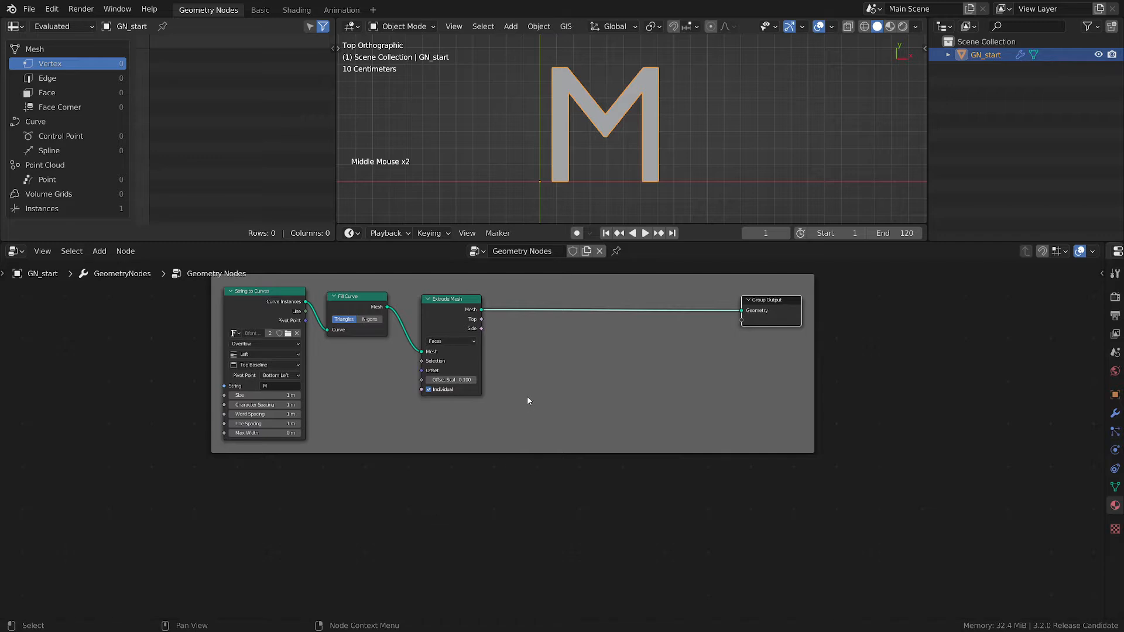
middle_click_drag(527, 400, 536, 359)
scroll(526, 388, "down", 4)
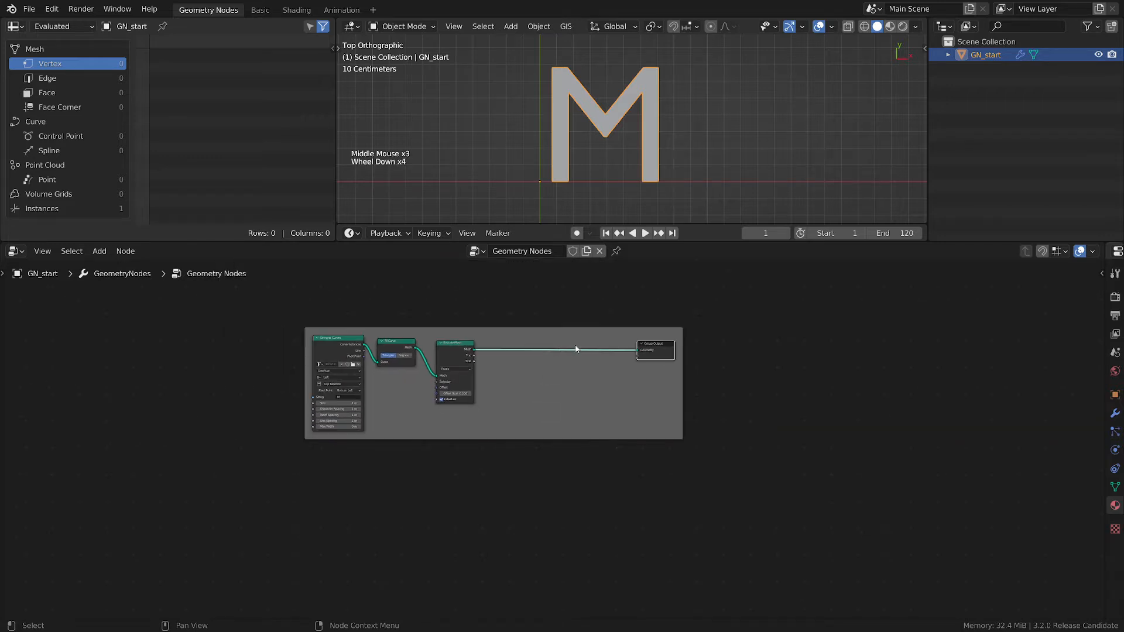
left_click_drag(653, 346, 715, 347)
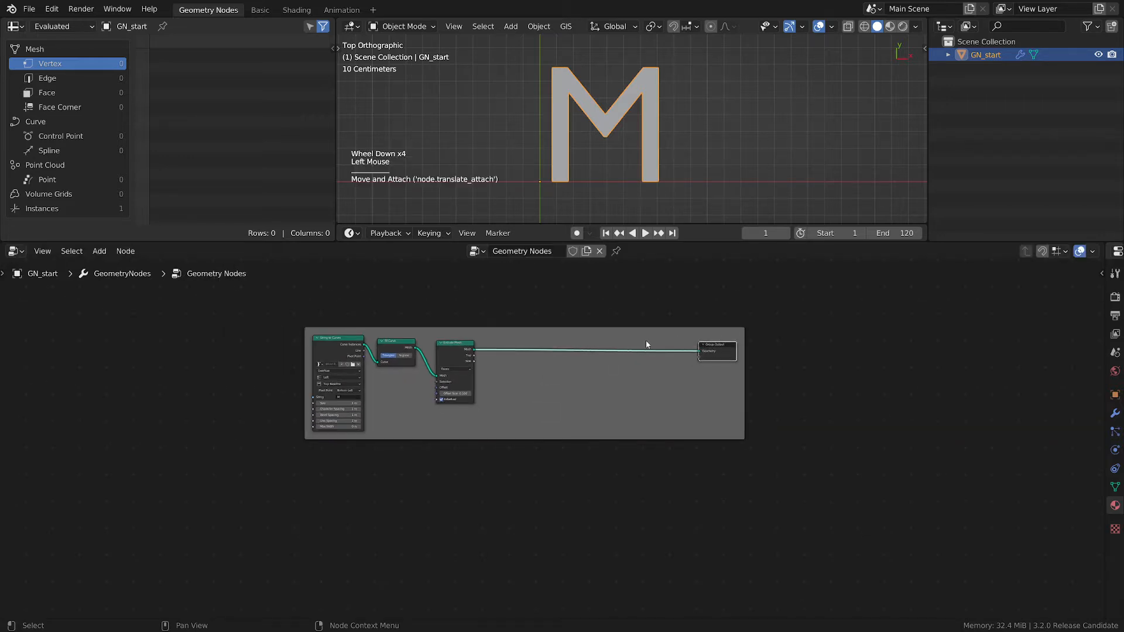
Step: Join the String to Curves, Fill Curve and Extrude Mesh nodes in a new frame and move it away from Group Output
left_click(323, 339)
left_click(396, 342, "shift")
left_click(454, 345, "shift")
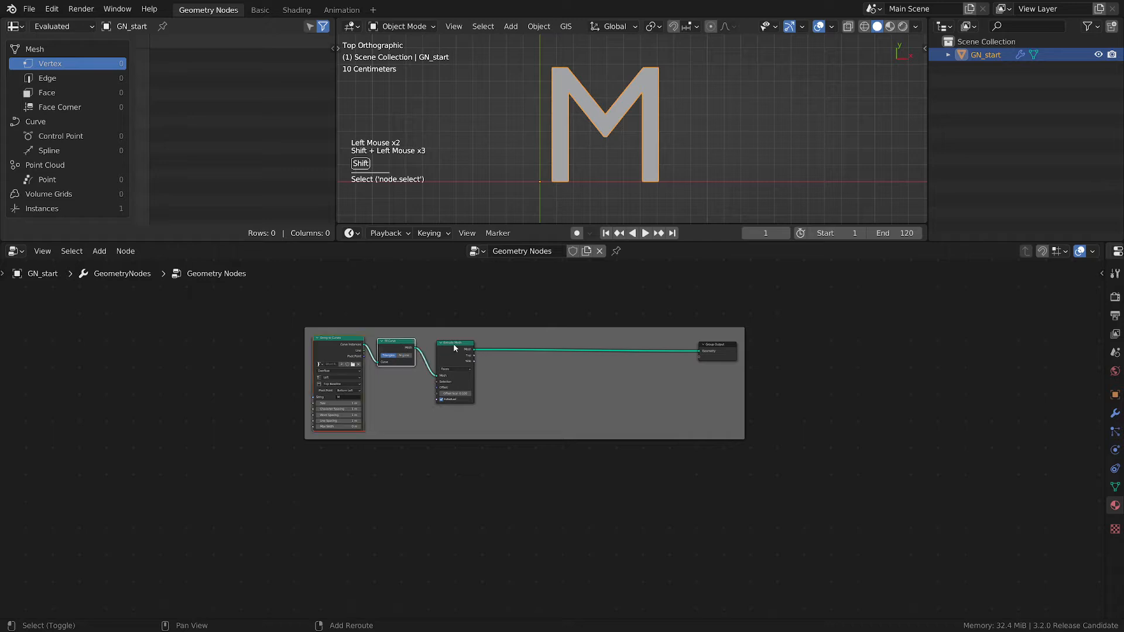
left_click(454, 344, "shift")
key("ctrl+j")
left_click_drag(425, 323, 364, 321)
Step: Duplicate the new frame without its nodes and place the empty copy below the original
left_click(375, 328)
key("shift+d")
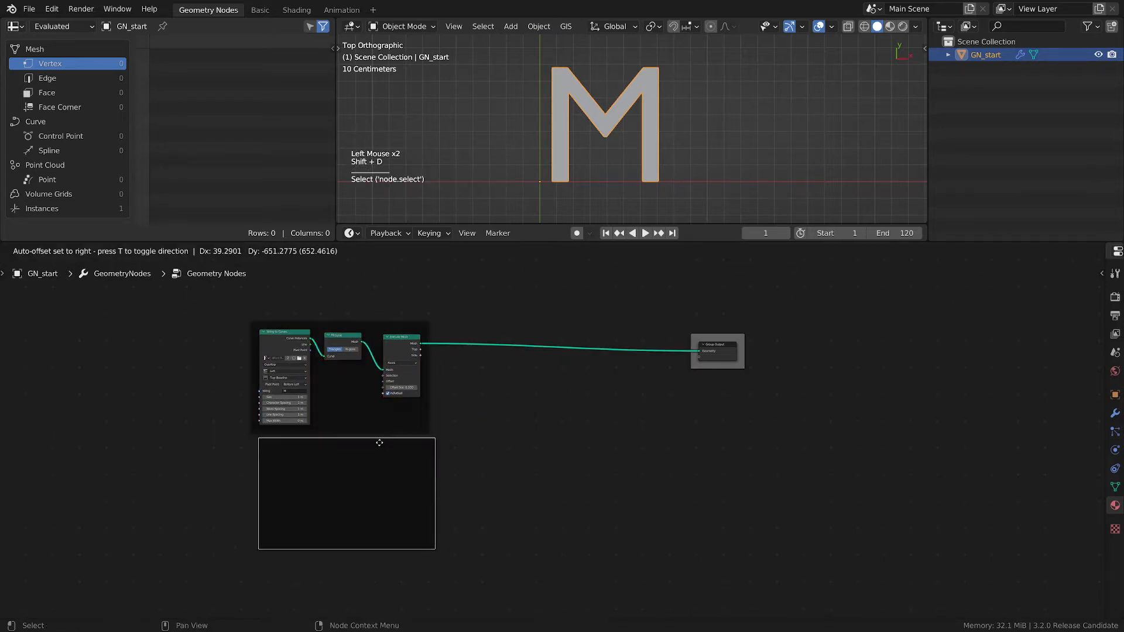
left_click(384, 463)
Step: Move both dark frames into the grey frame that holds Group Output and align the empty one under the other
left_click(387, 328, "shift")
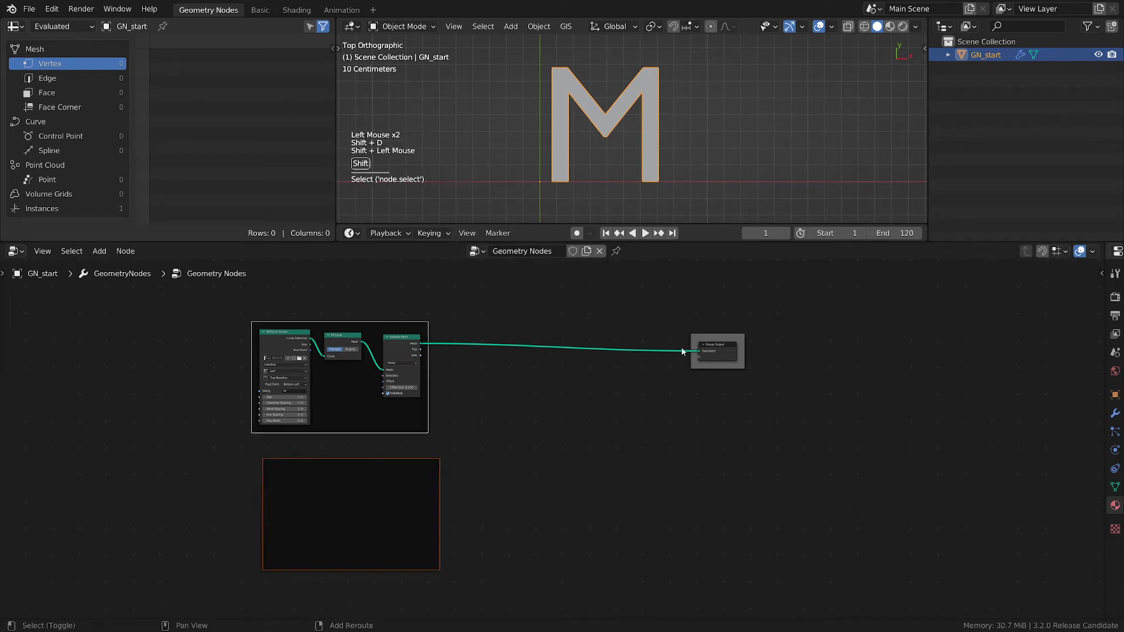
key("g")
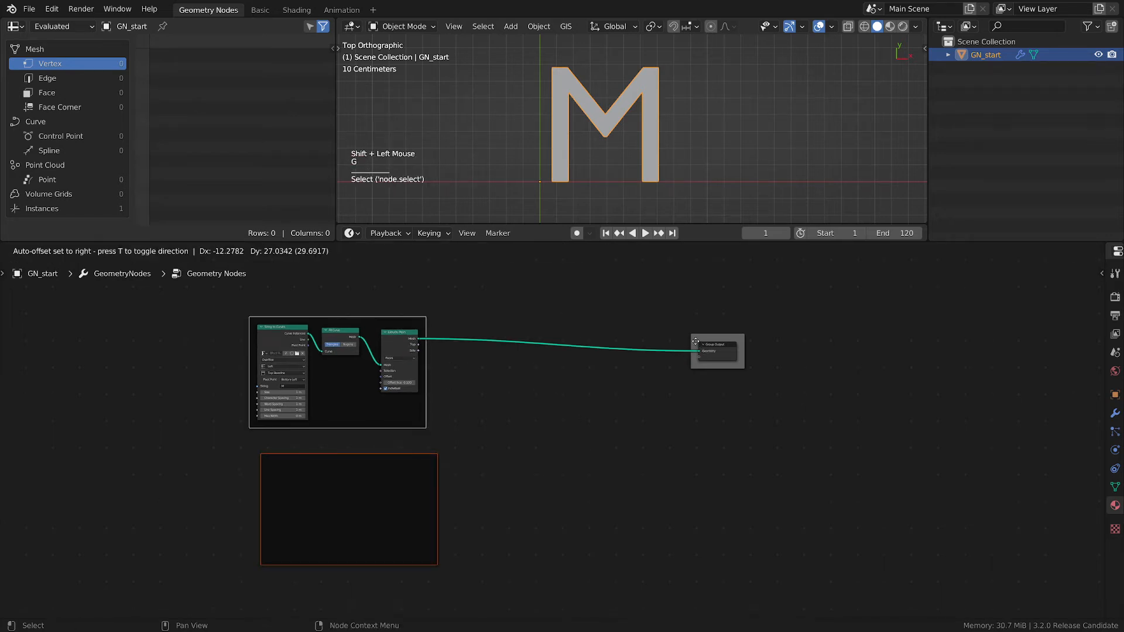
left_click(455, 380)
left_click(382, 462)
left_click_drag(382, 462, 350, 459)
Step: Add a Curve Spiral primitive node inside the empty lower frame
scroll(449, 500, "up", 2)
middle_click_drag(449, 499, 495, 474)
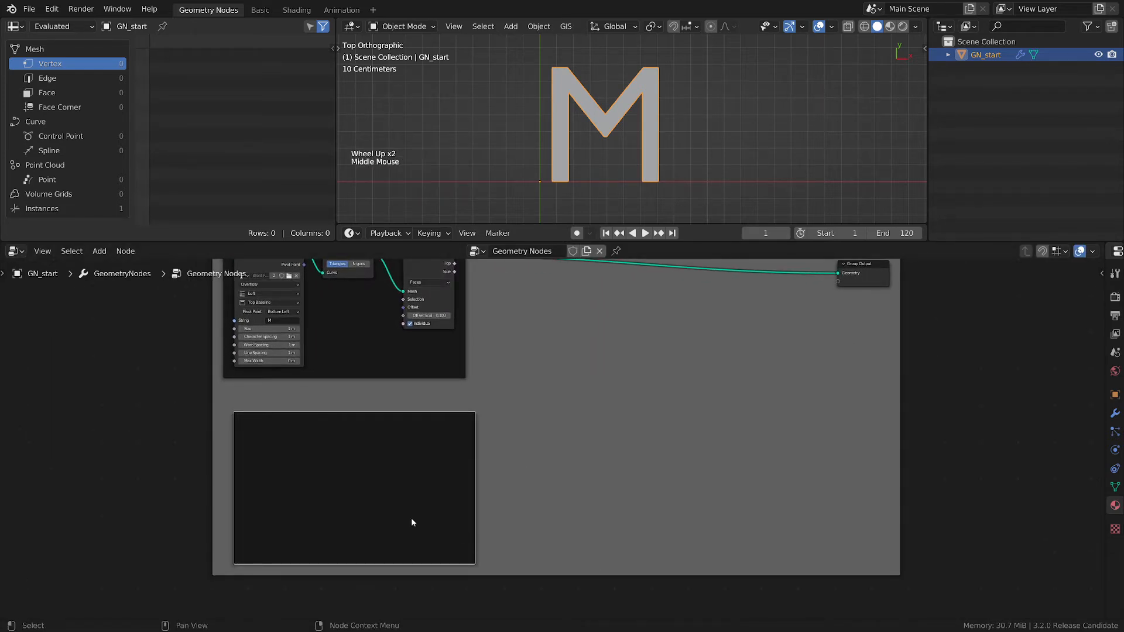
scroll(274, 450, "up", 2)
middle_click_drag(314, 448, 334, 392)
left_click(335, 406)
key("shift+a")
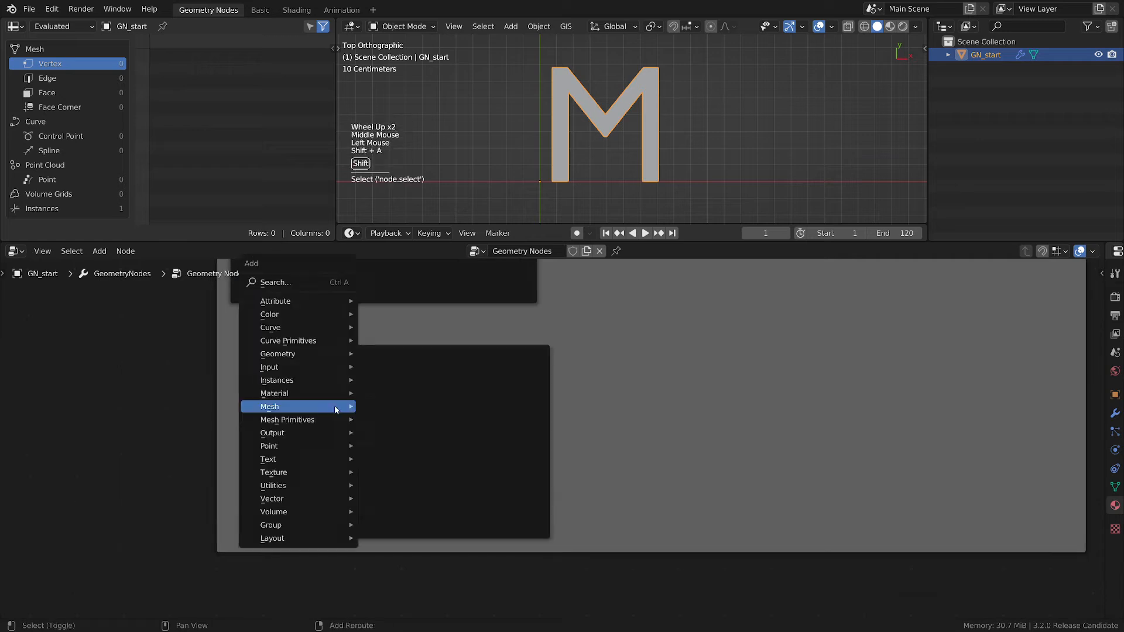
mouse_move(336, 409)
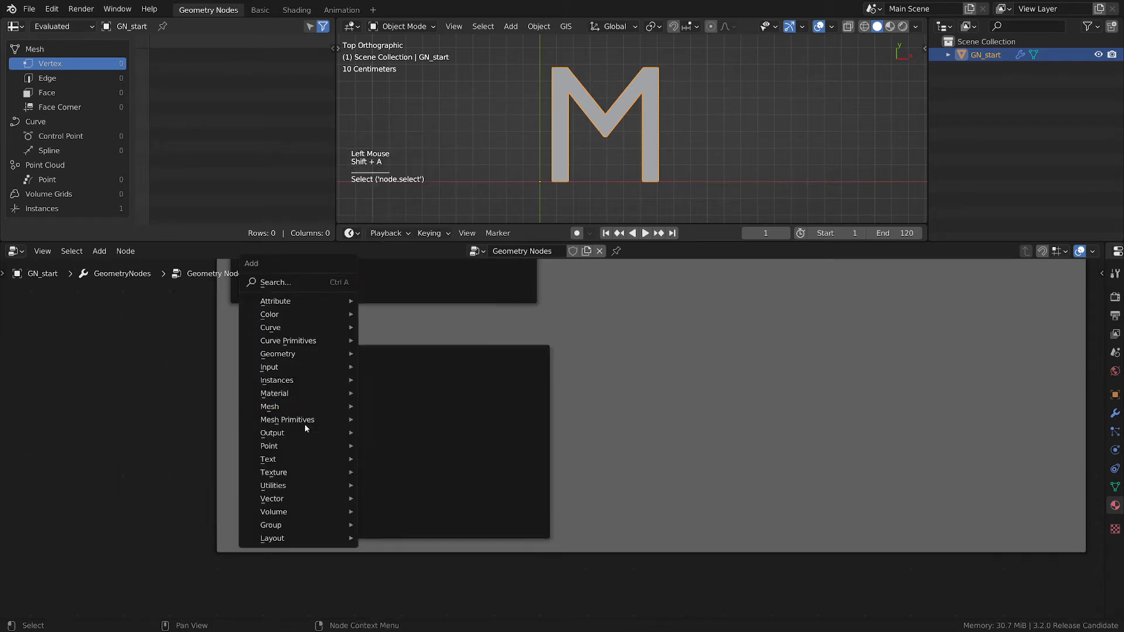
mouse_move(303, 424)
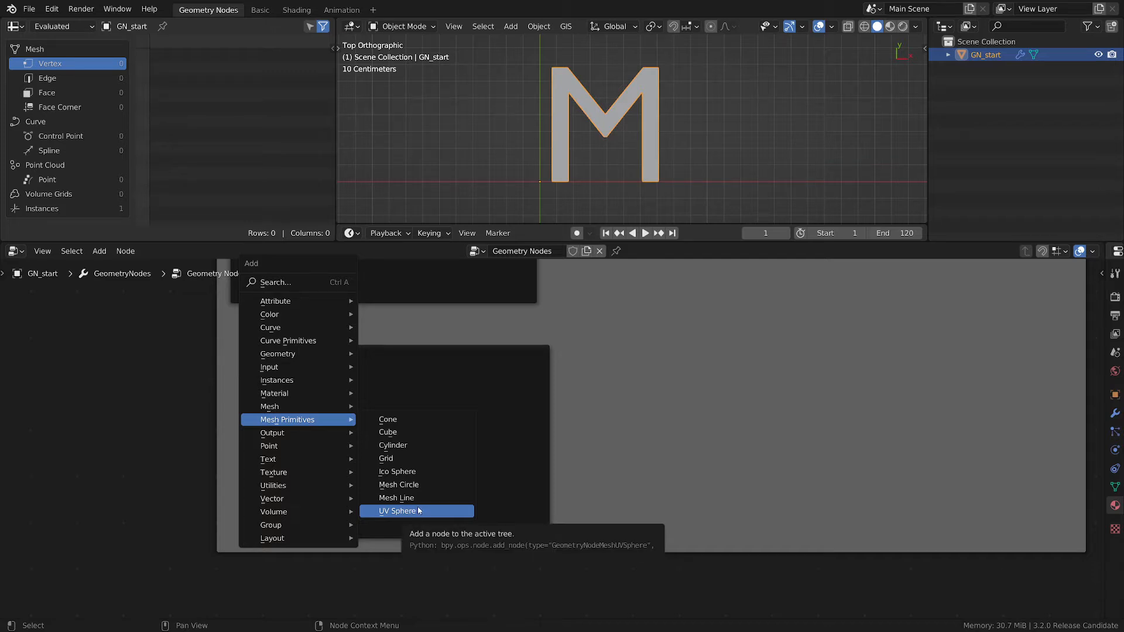
mouse_move(294, 348)
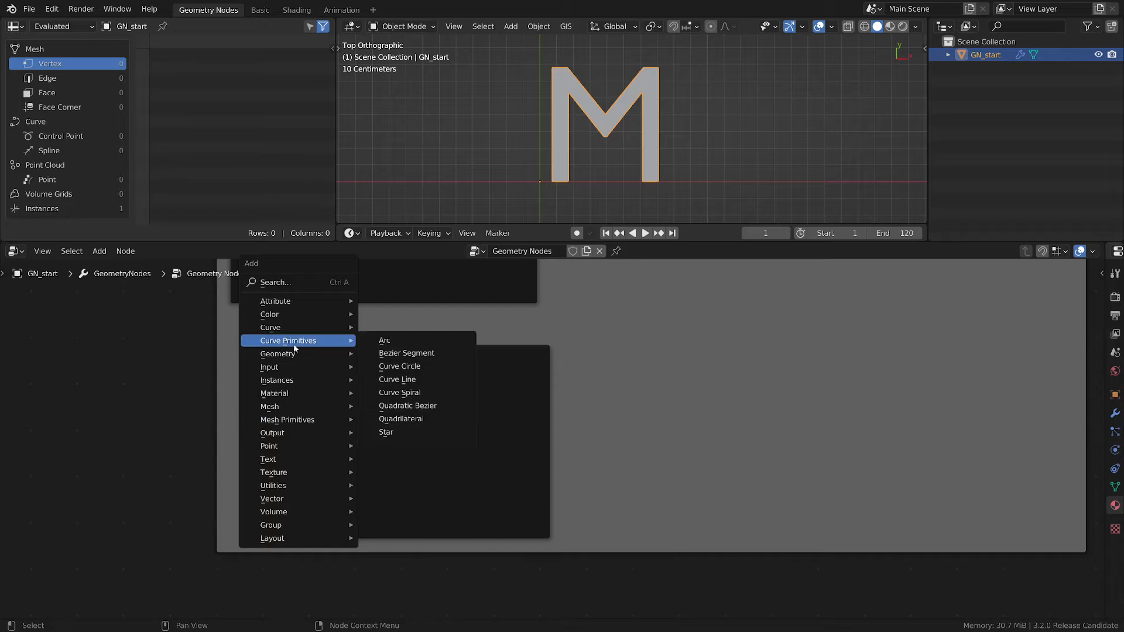
left_click(421, 393)
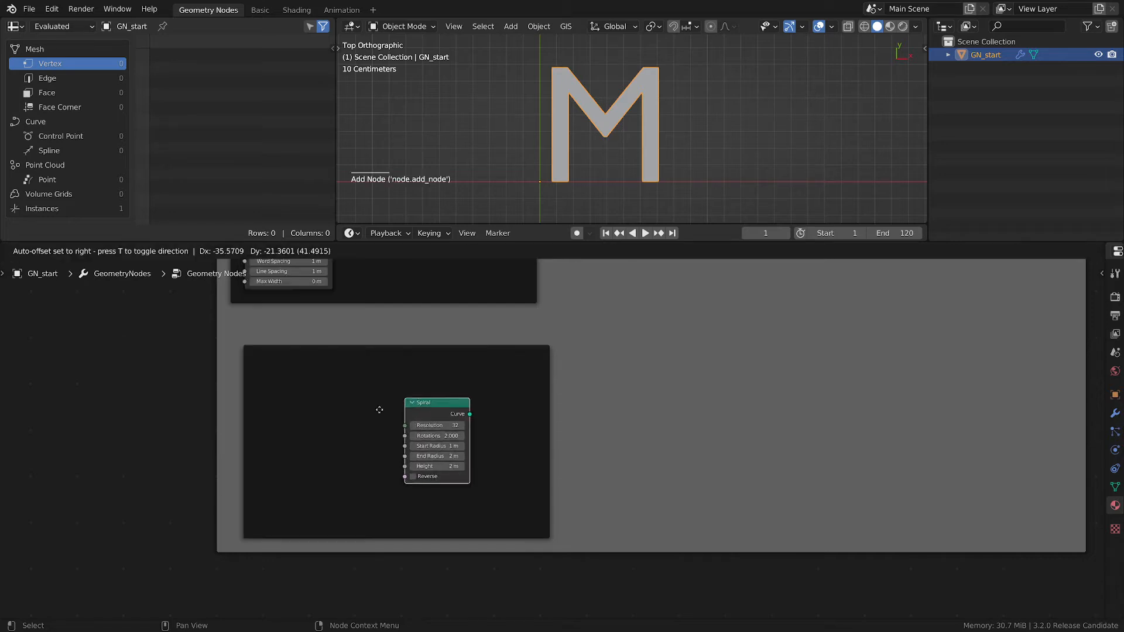
left_click(276, 375)
Step: Add a Curve to Mesh node beside the Spiral node in the lower frame and link the Spiral's Curve output to its Curve input
scroll(353, 429, "up", 2)
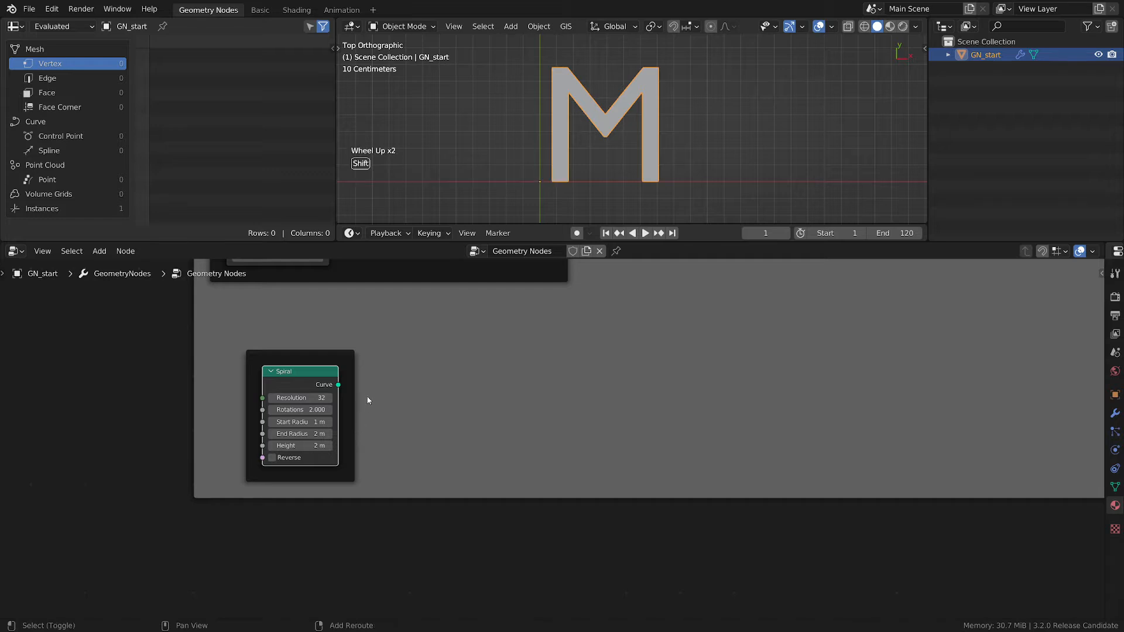
key("shift+a")
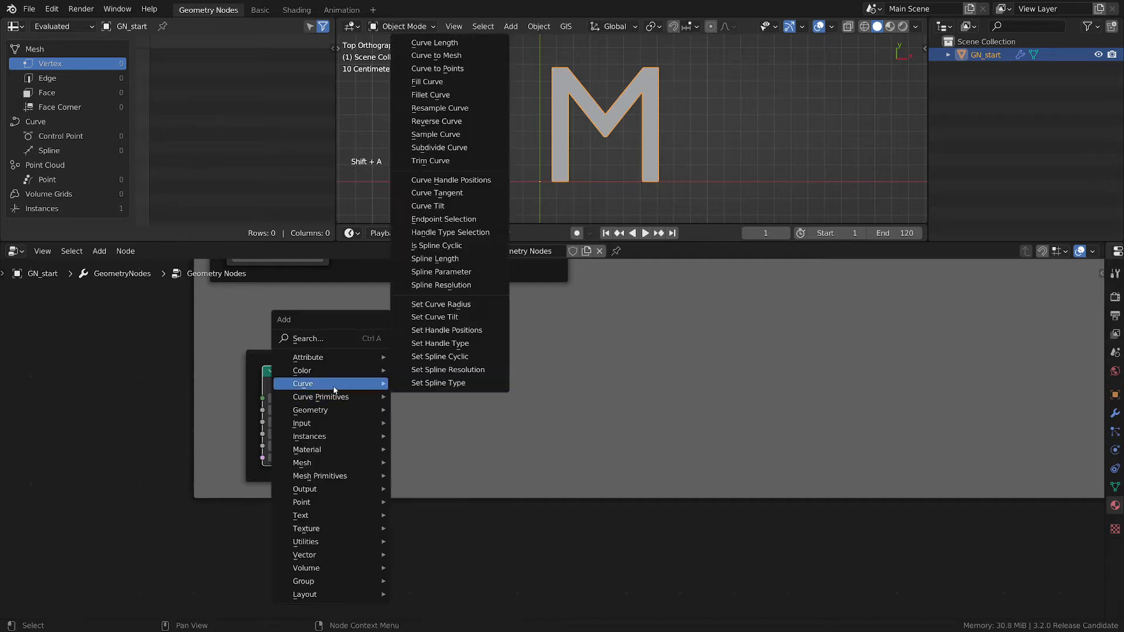
left_click(436, 55)
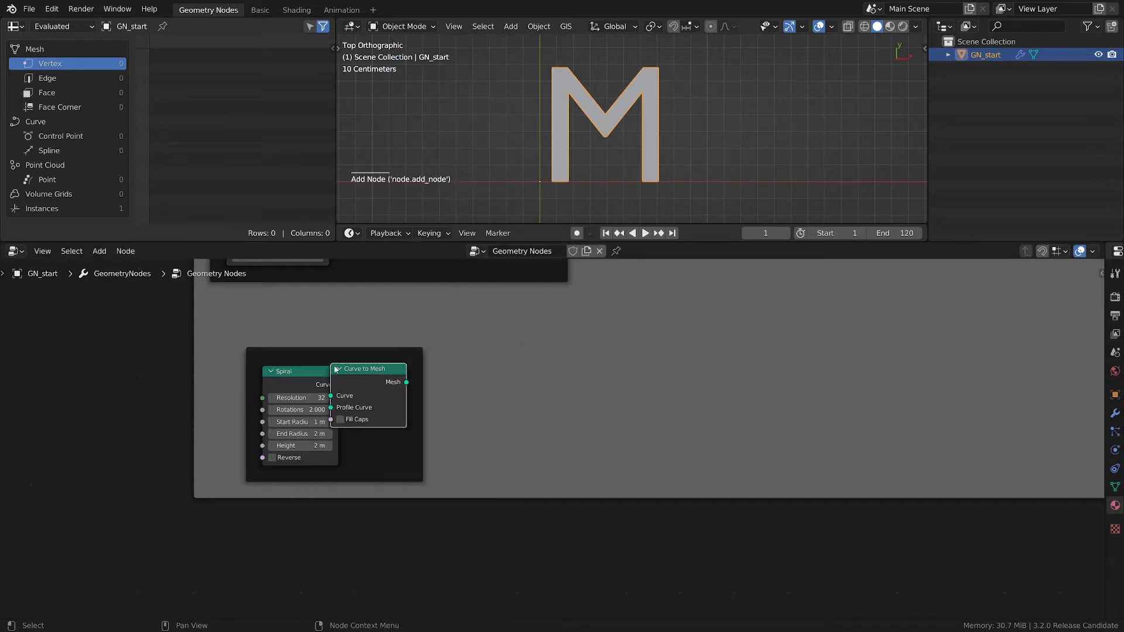
left_click(405, 378)
left_click_drag(339, 384, 381, 397)
Step: Link the Curve to Mesh node's Mesh output to the Geometry input of Group Output
scroll(419, 394, "down", 3)
middle_click_drag(424, 397, 382, 457)
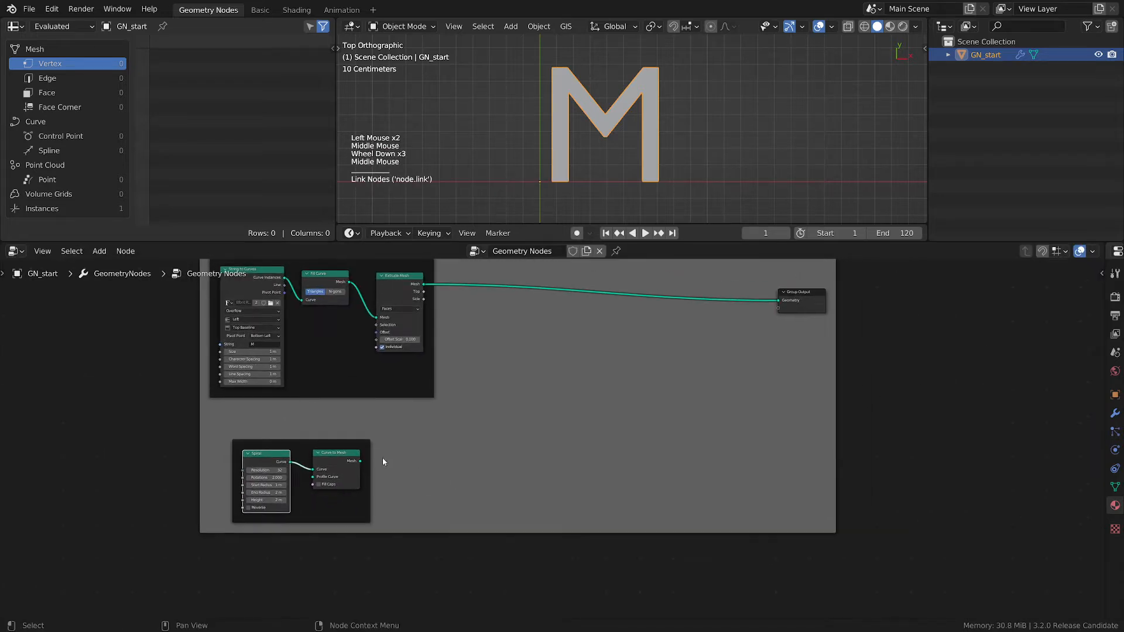
left_click_drag(359, 464, 786, 299)
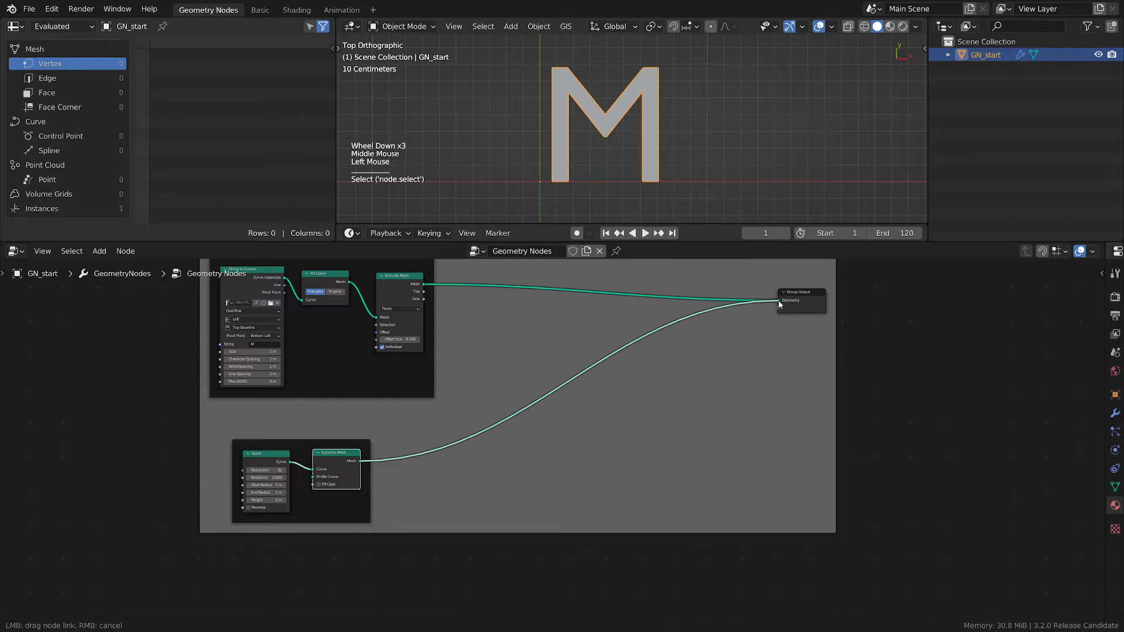
scroll(650, 140, "down", 3)
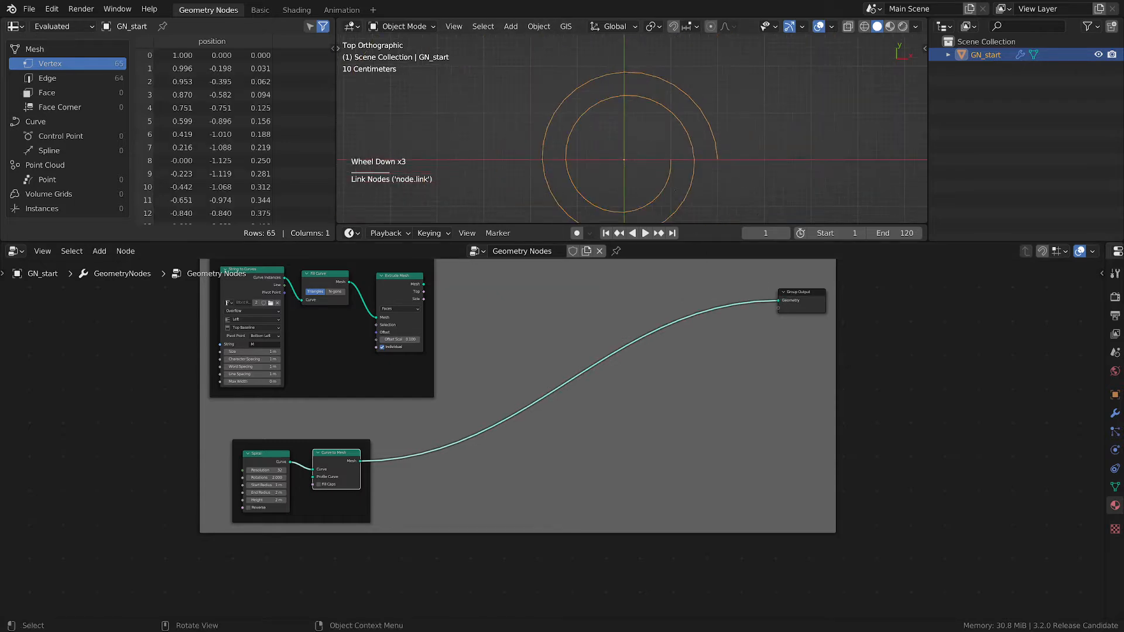
Step: Make room before Curve to Mesh, add a Curve Circle node there, and link it to the Profile Curve input
middle_click_drag(329, 491, 554, 437)
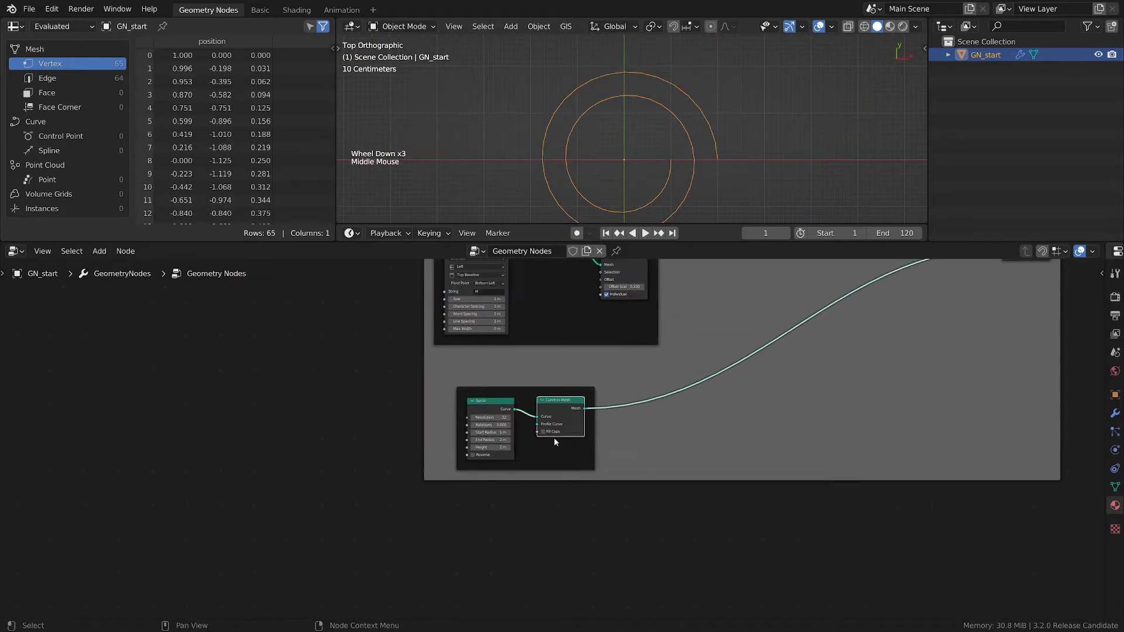
scroll(554, 429, "up", 3)
left_click_drag(580, 397, 631, 388)
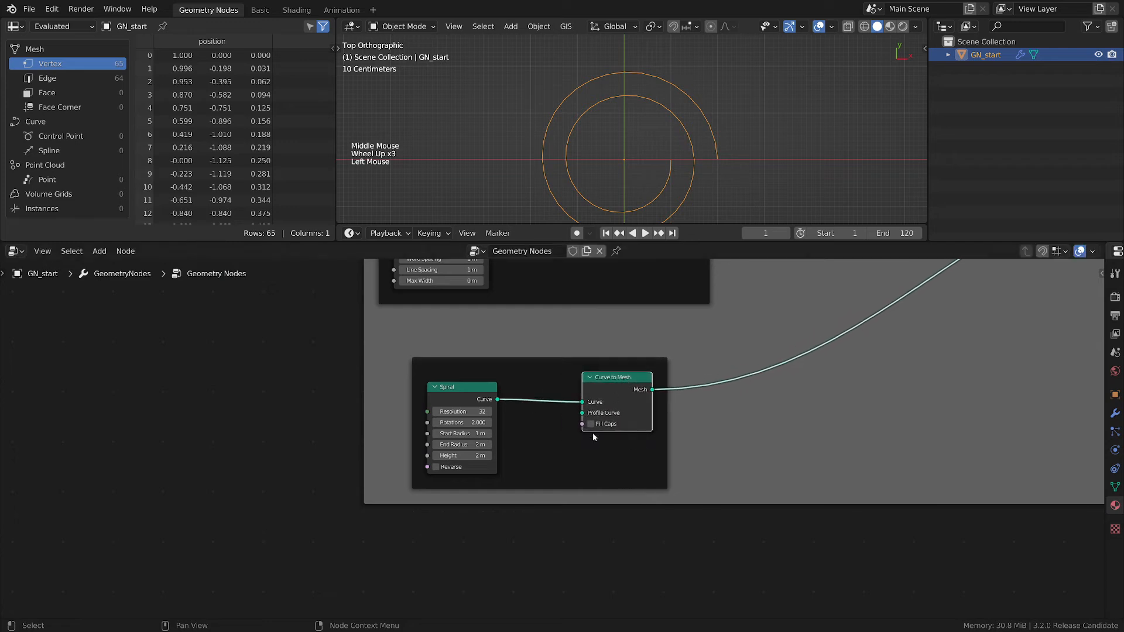
key("shift+a")
mouse_move(562, 421)
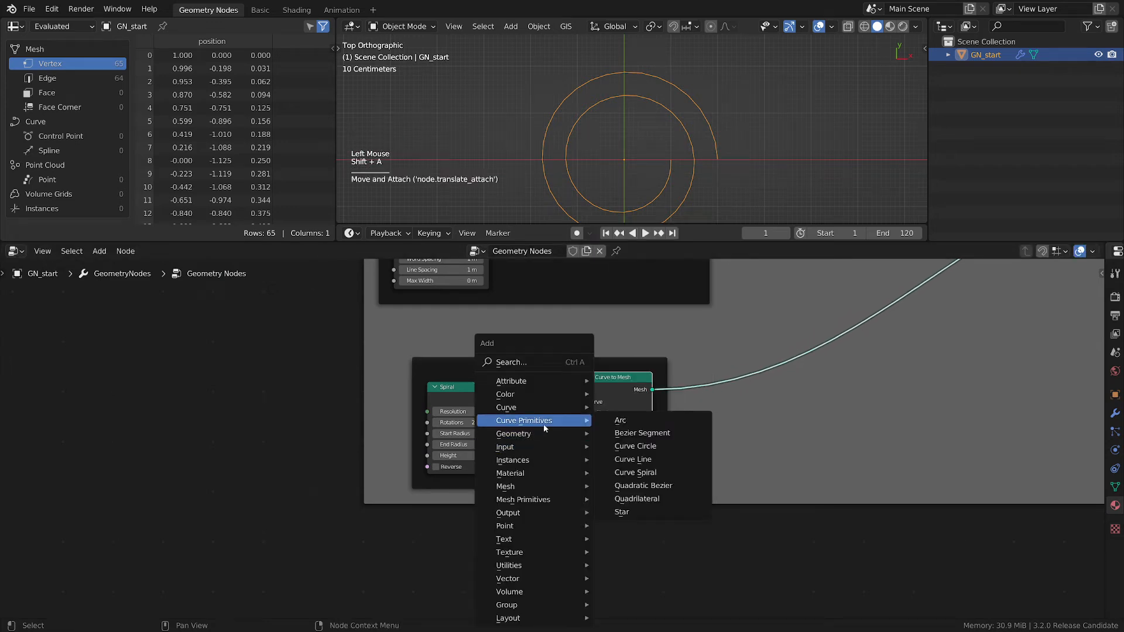
left_click(635, 444)
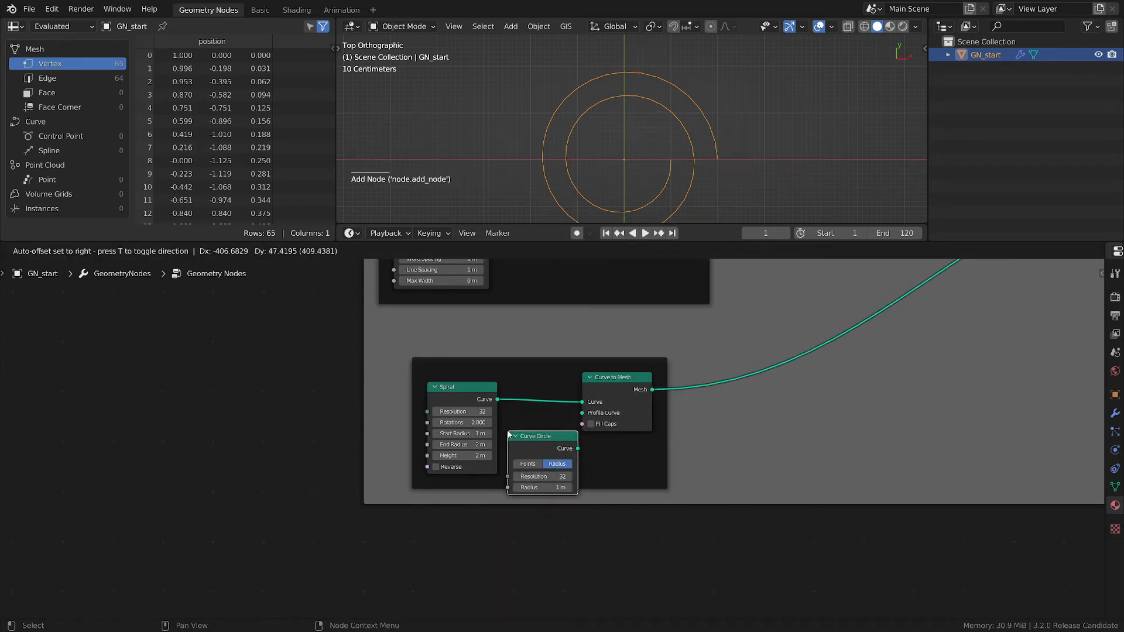
left_click(506, 430)
left_click_drag(578, 449, 583, 412)
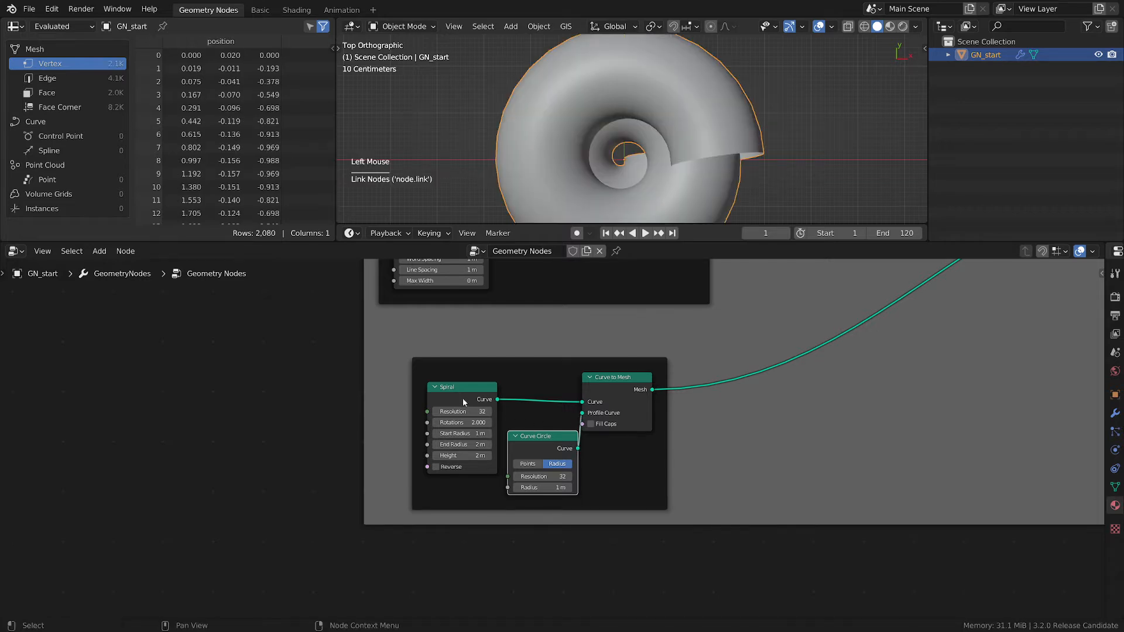
Step: Space out the Spiral and Curve Circle nodes and divide the circle's radius by 100, to 0.01 m
left_click_drag(462, 394, 395, 394)
left_click_drag(534, 443, 487, 429)
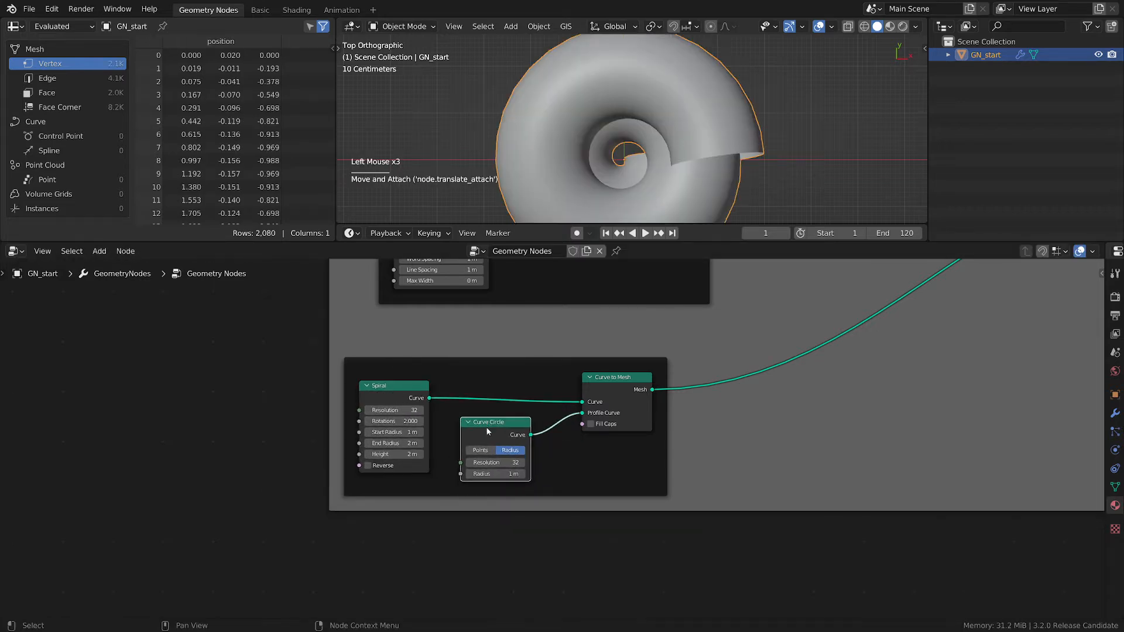
scroll(534, 468, "up", 2)
left_click(486, 476)
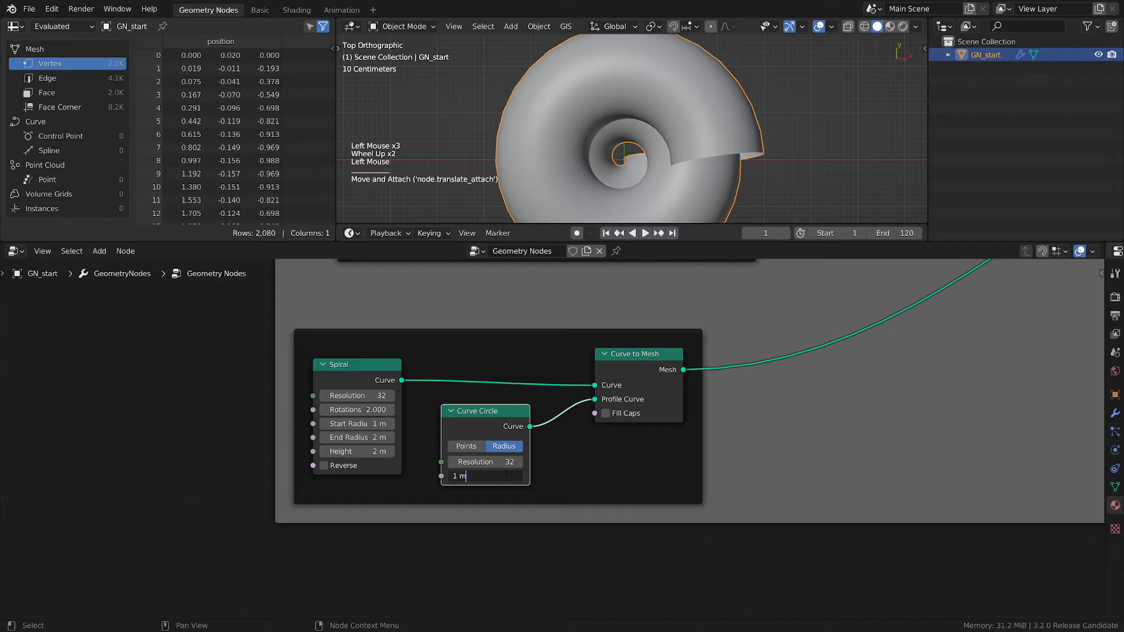
type("/100")
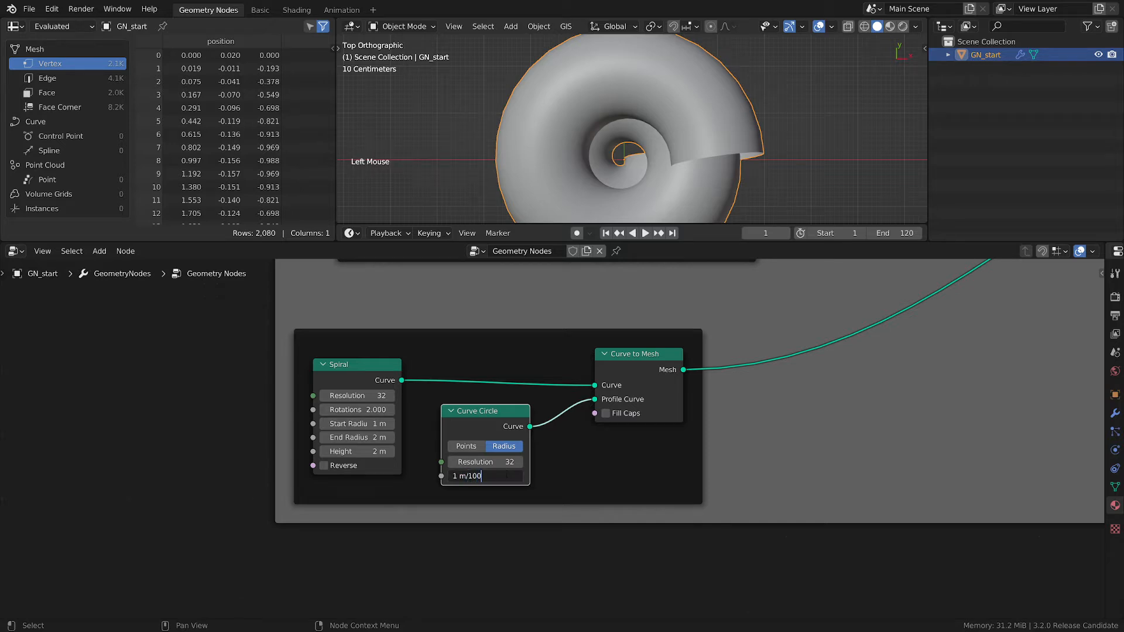
key("Return")
scroll(619, 166, "up", 2)
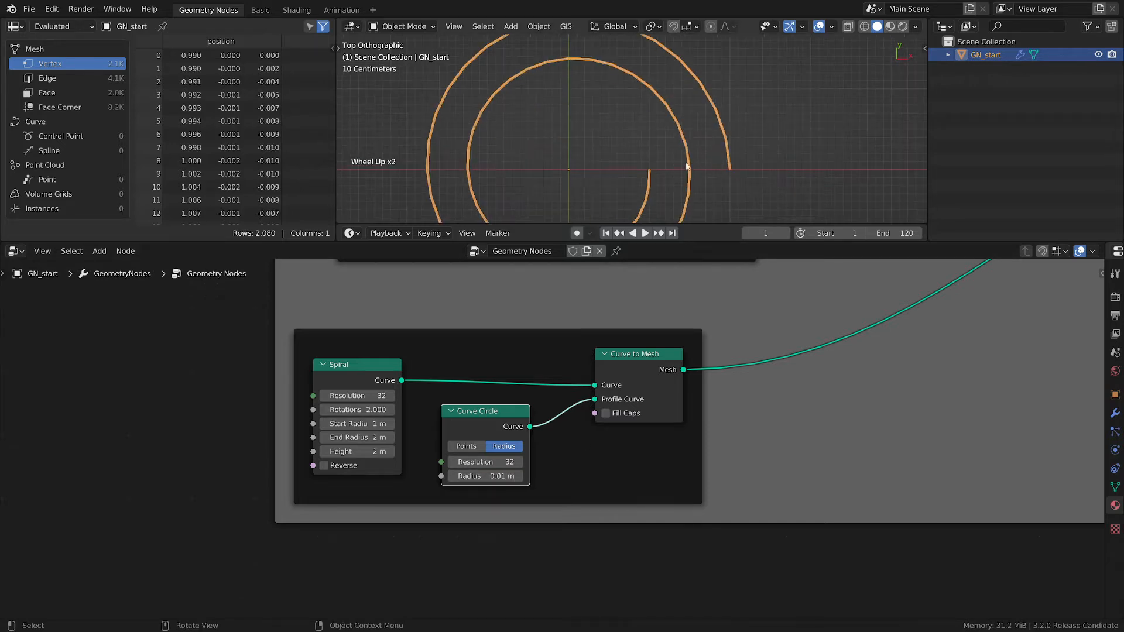
middle_click_drag(619, 166, 676, 151, "shift")
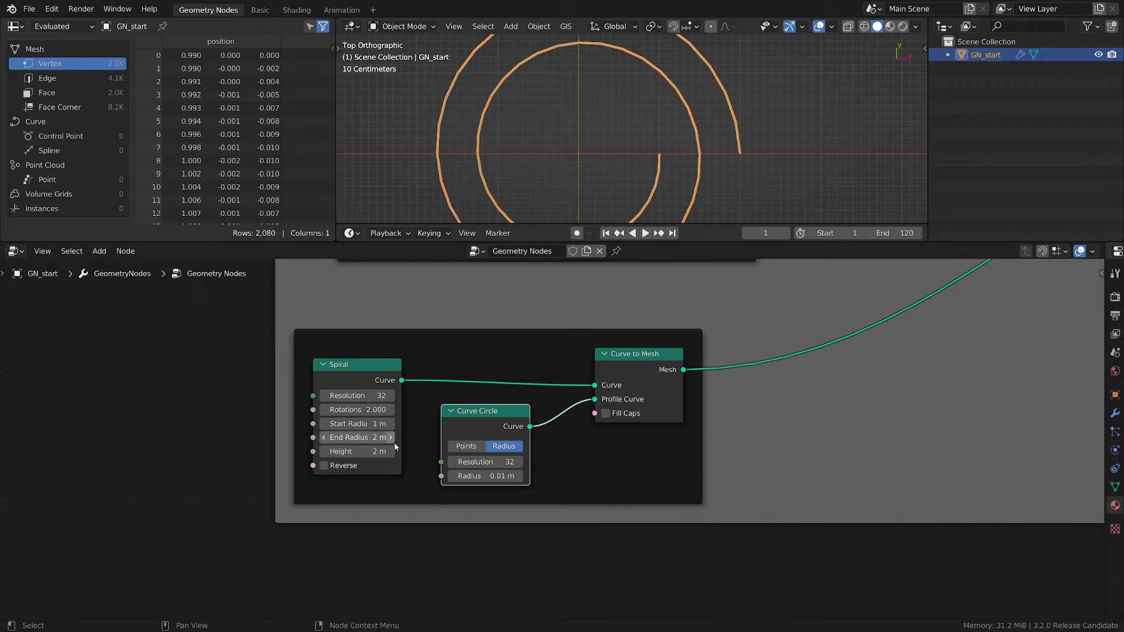
Step: Set the Spiral's rotations to tau and slightly reposition the Curve Circle and Curve to Mesh nodes
left_click(364, 410)
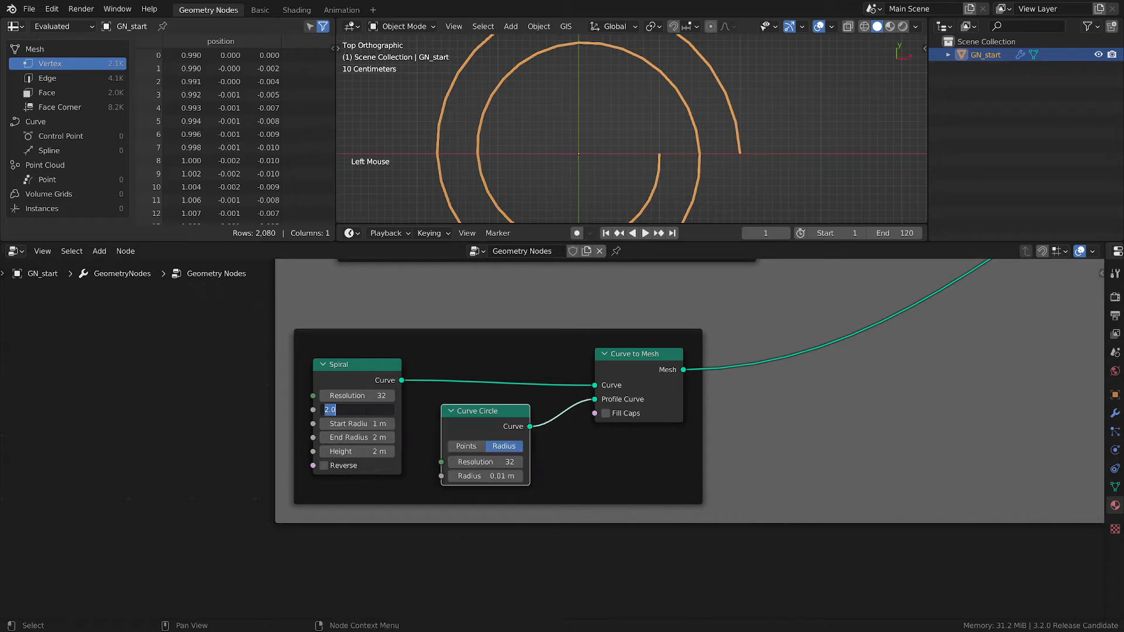
type("tau")
key("Return")
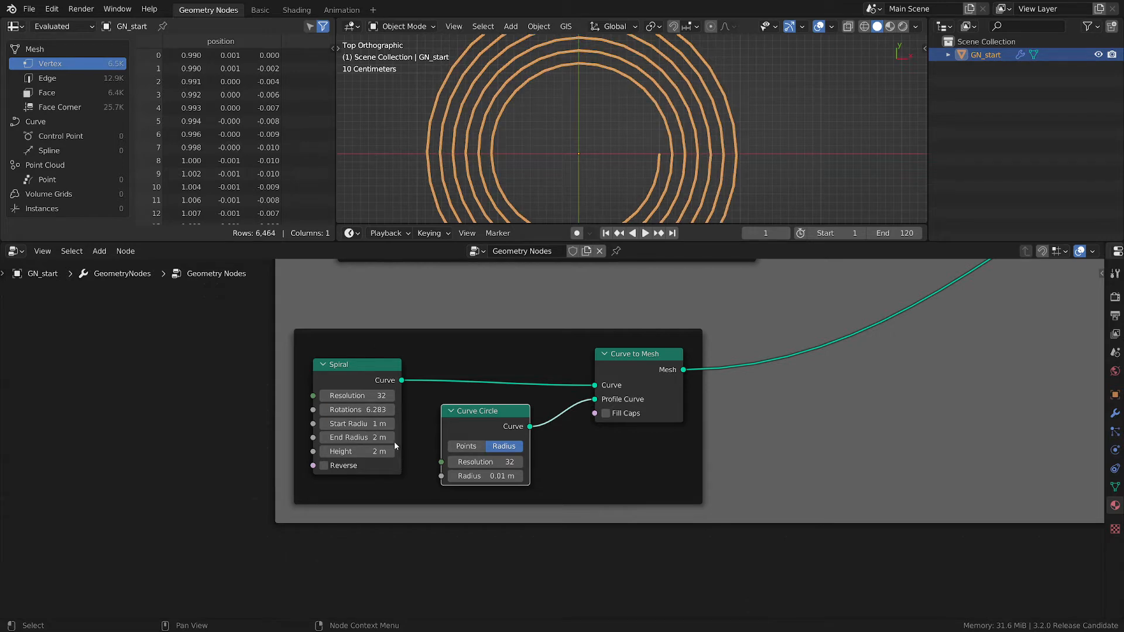
scroll(394, 442, "up", 3)
middle_click_drag(433, 430, 397, 435)
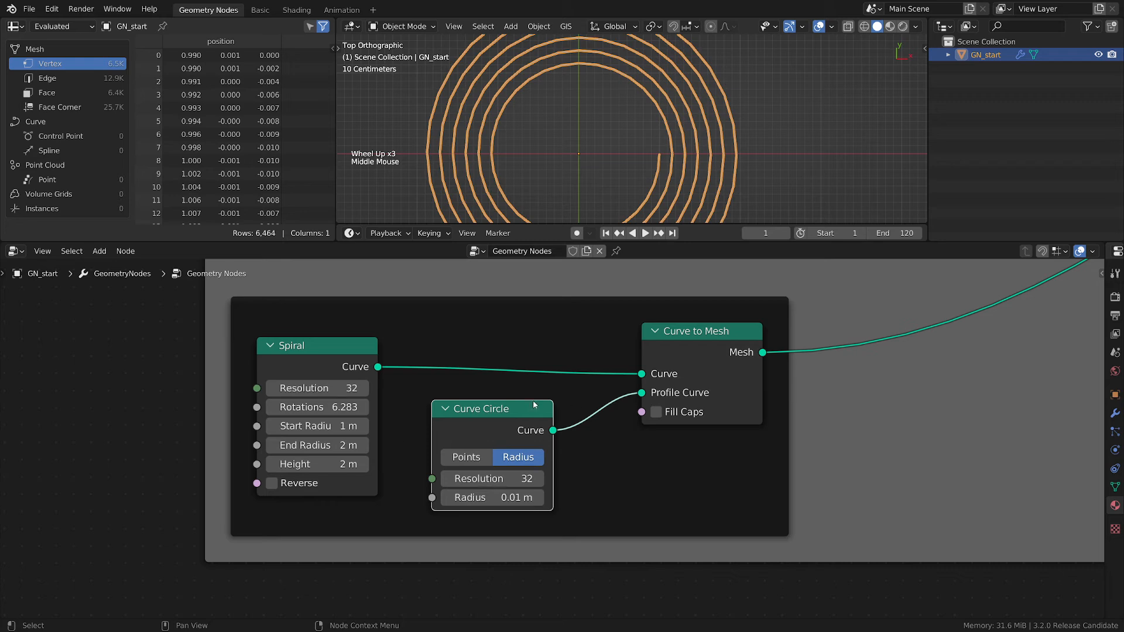
left_click_drag(499, 407, 494, 403)
left_click_drag(693, 333, 696, 329)
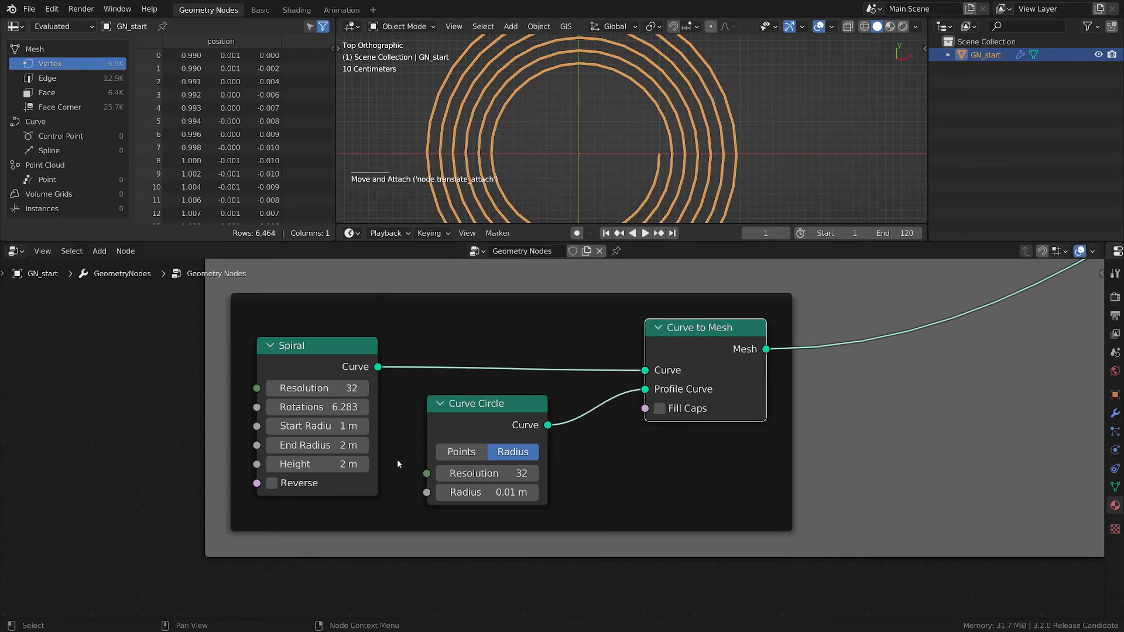
Step: Set the Spiral's end radius to 0.01 m
left_click(346, 448)
type(".0")
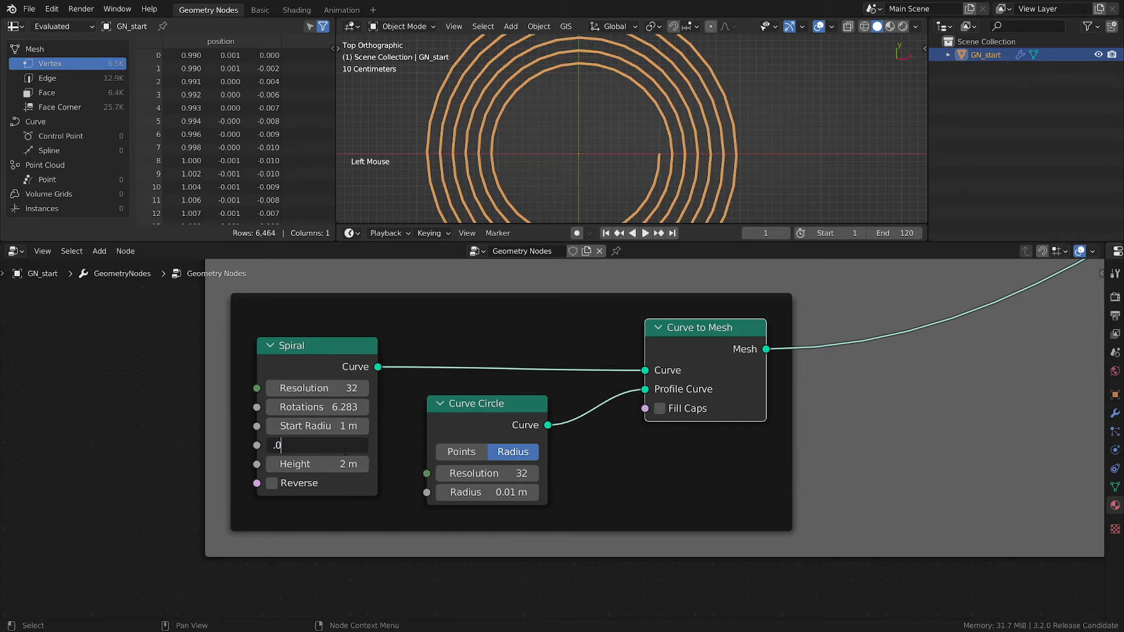
type("1")
key("Return")
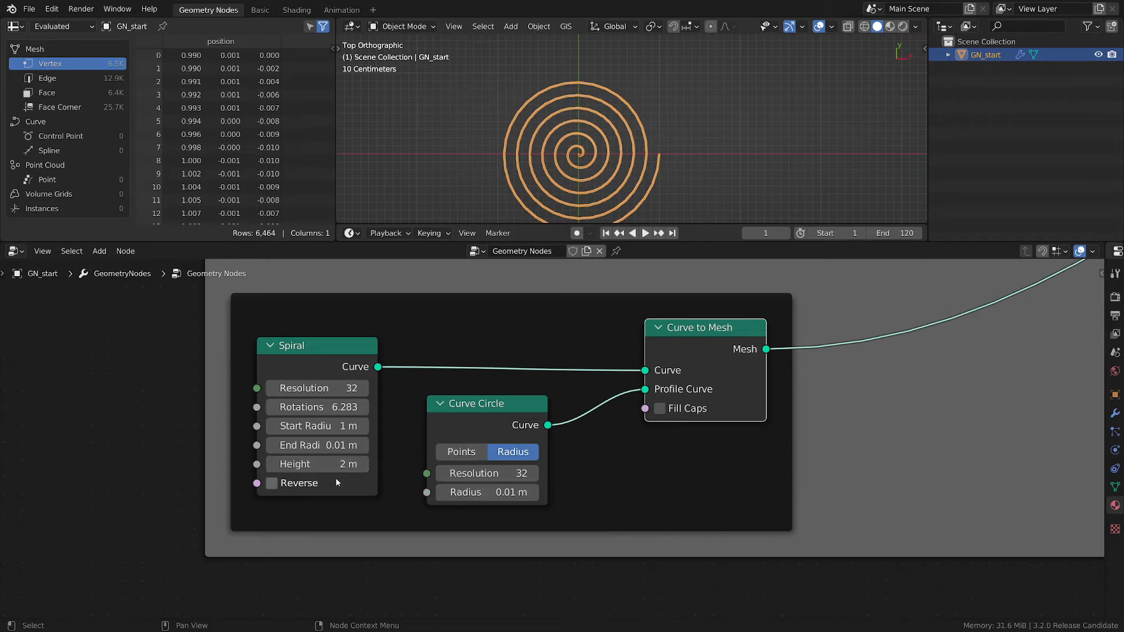
Step: Set the Spiral's start radius to 0.01 m
left_click(335, 422)
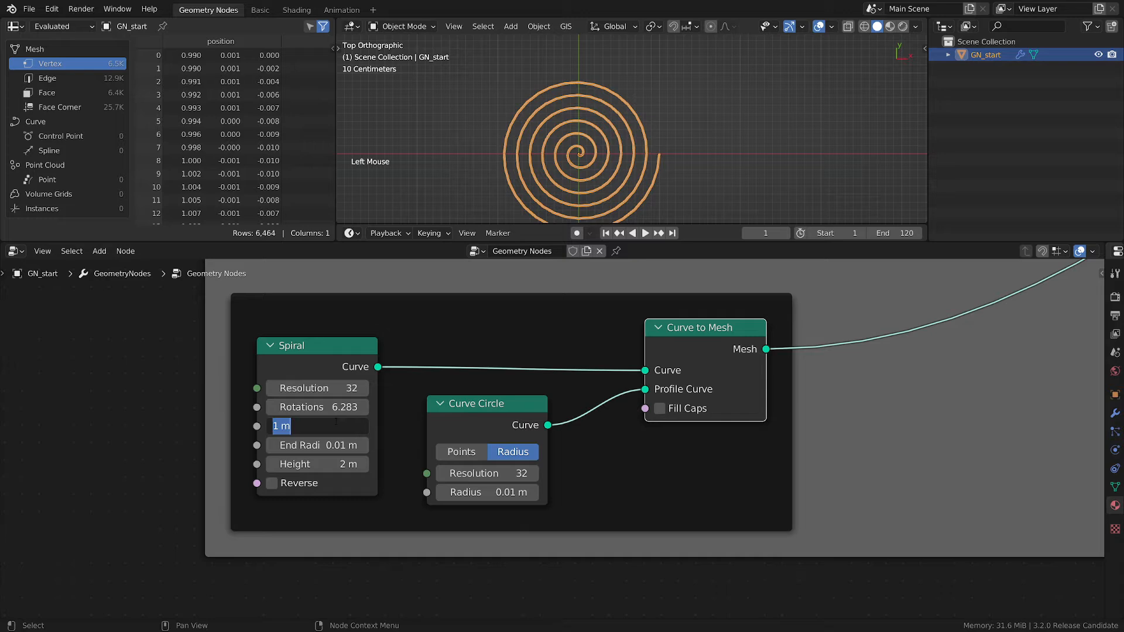
type(".01")
key("Return")
scroll(567, 150, "up", 3)
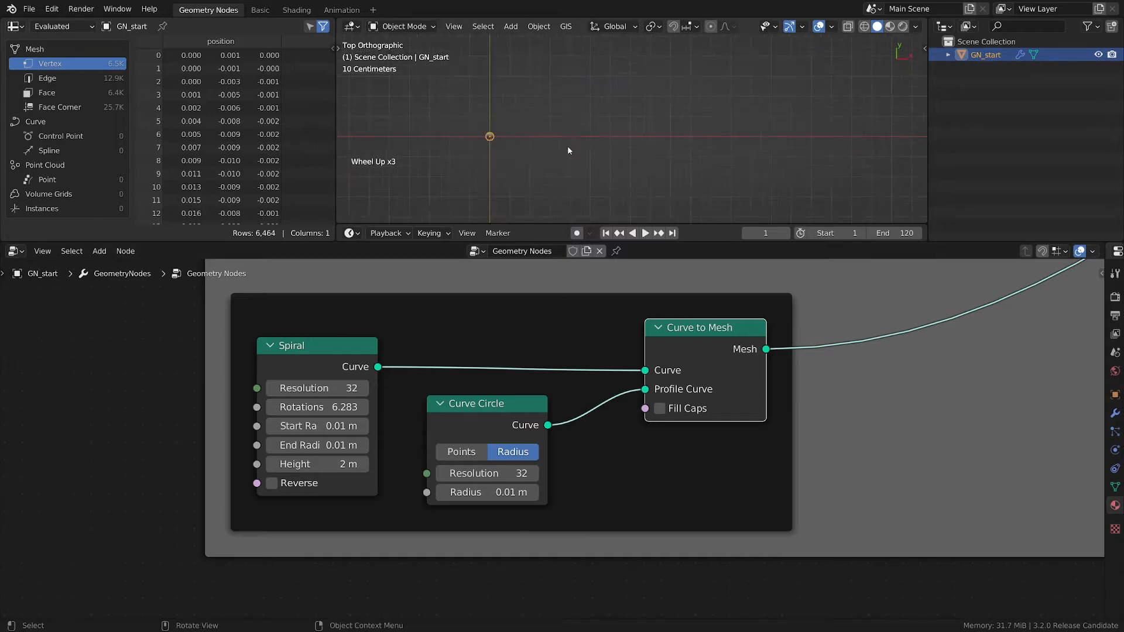
scroll(479, 117, "up", 4)
Step: Set the Spiral's end radius to 0.05 m and its height to 0.2 m, and check the coil in perspective
left_click(287, 444)
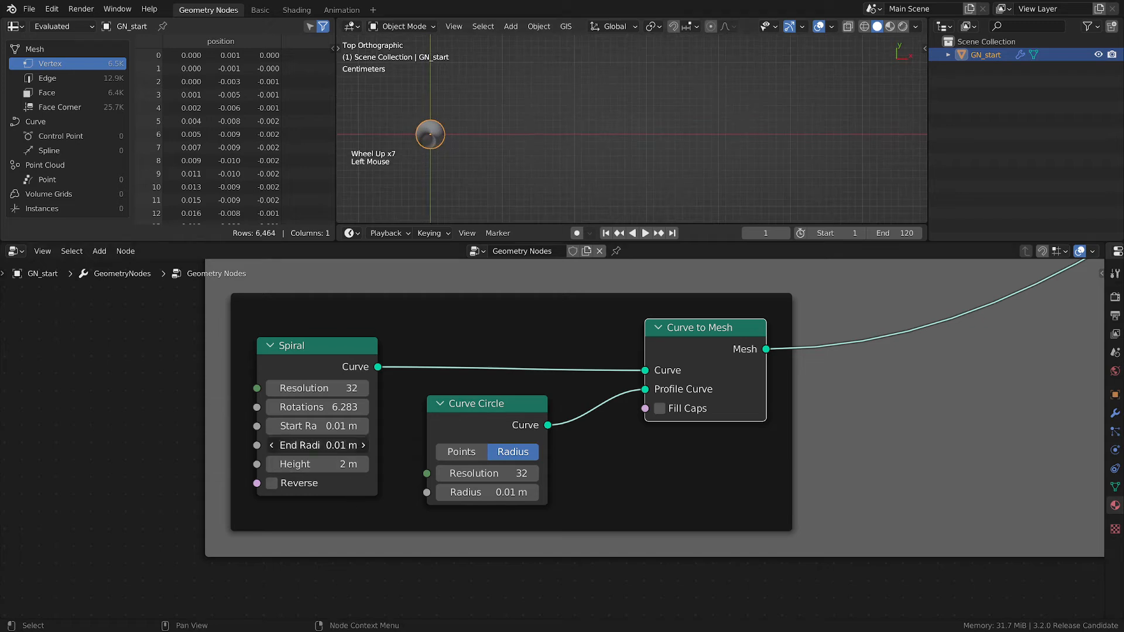
type("0.05")
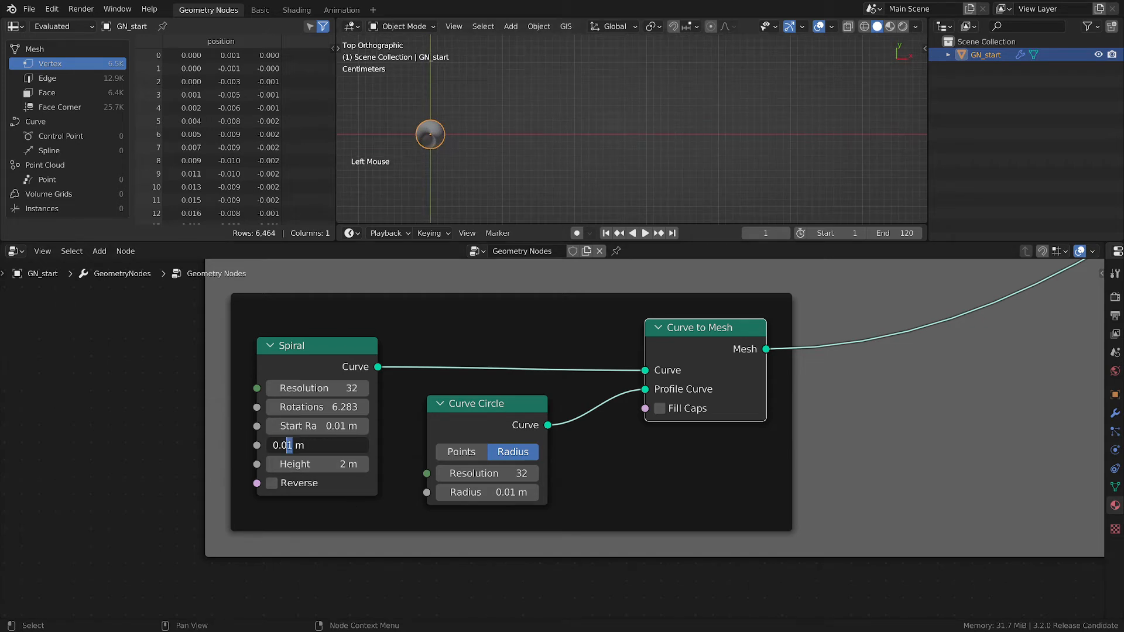
key("Return")
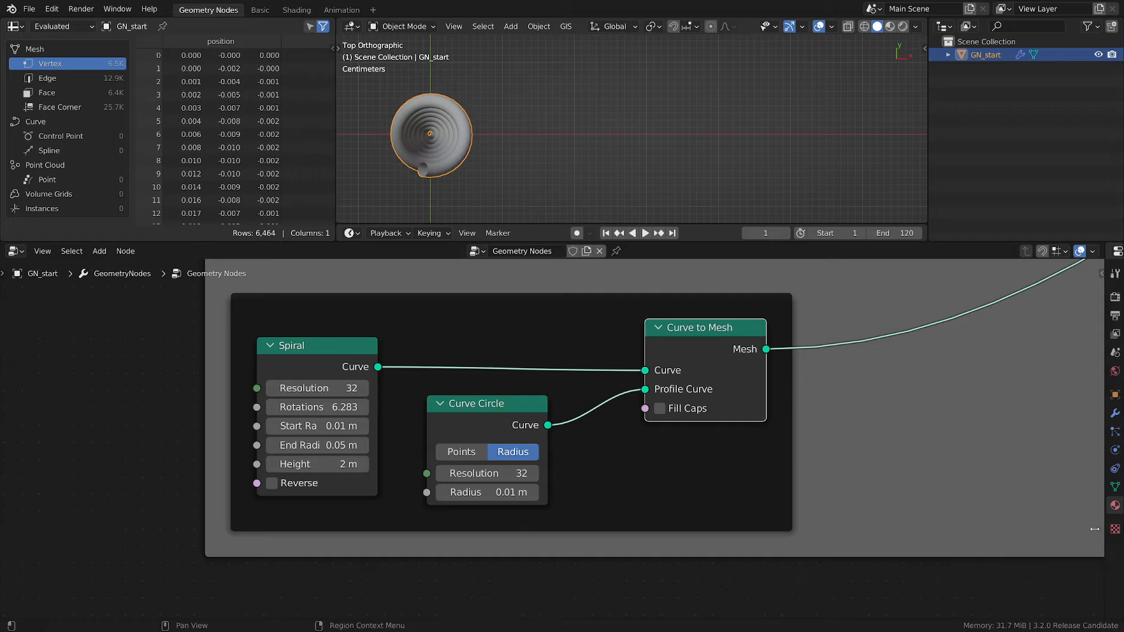
left_click(331, 465)
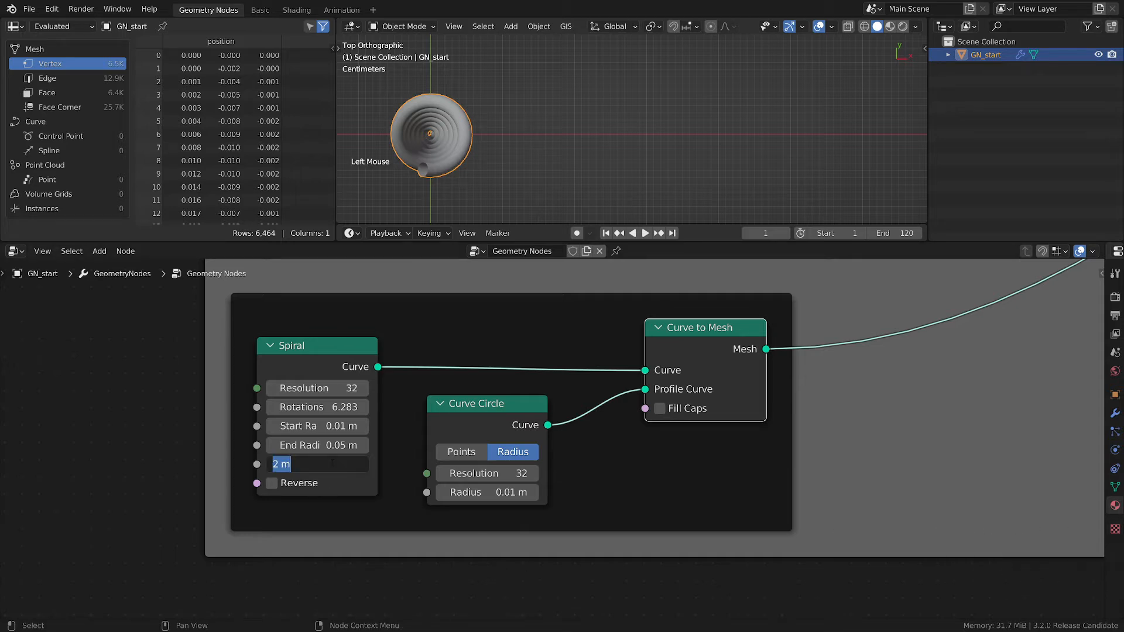
type("0.2")
key("Return")
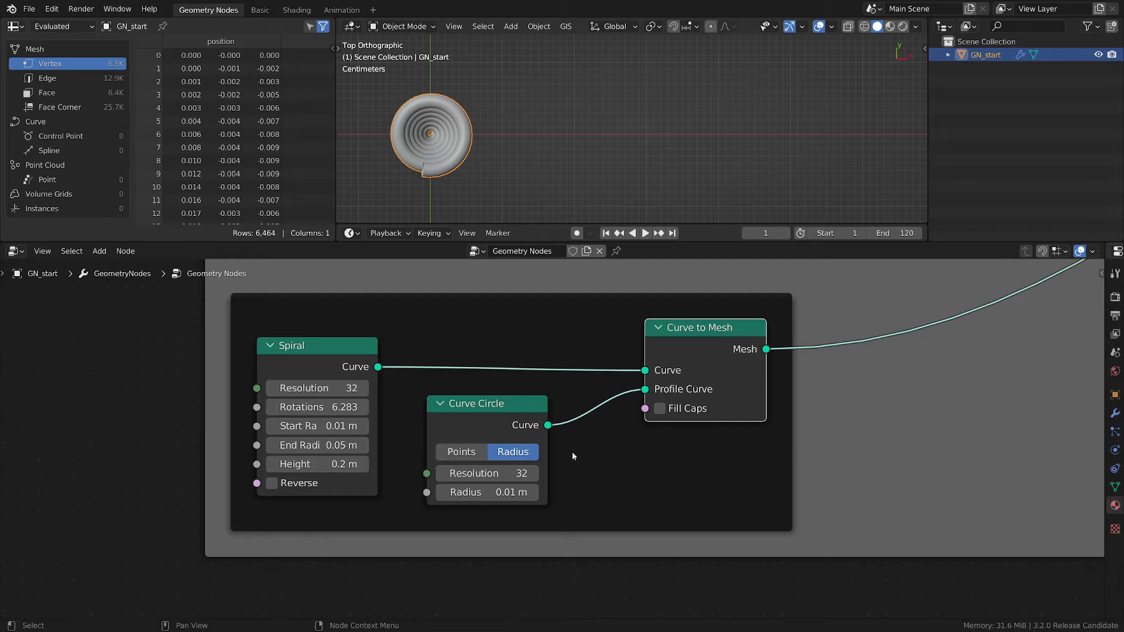
scroll(465, 181, "down", 3)
scroll(465, 181, "up", 2)
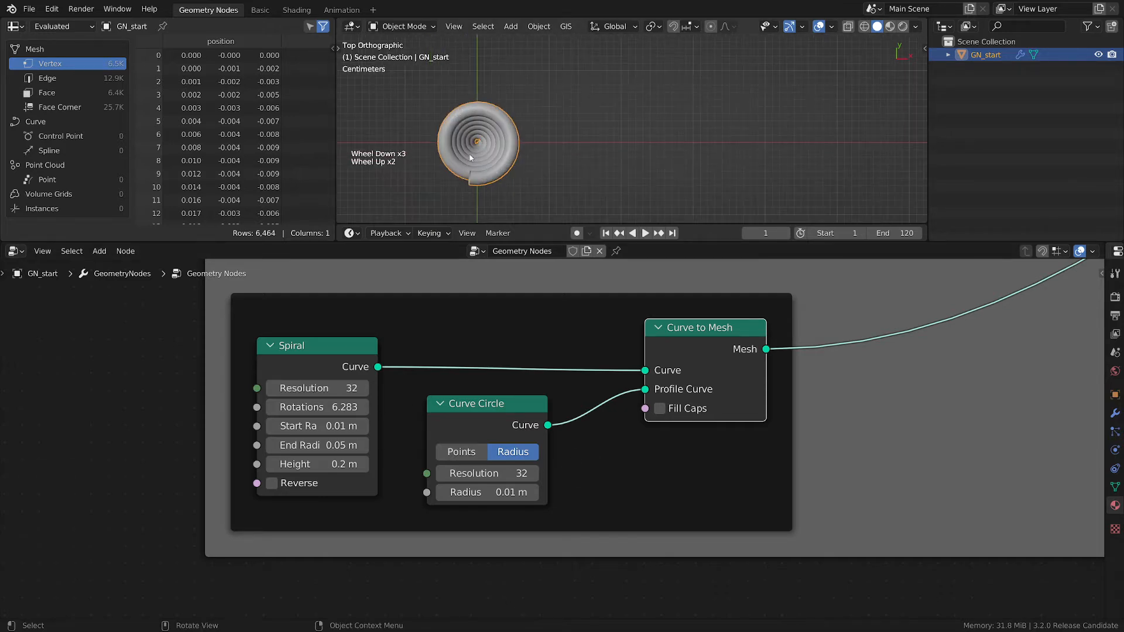
middle_click_drag(465, 181, 503, 41)
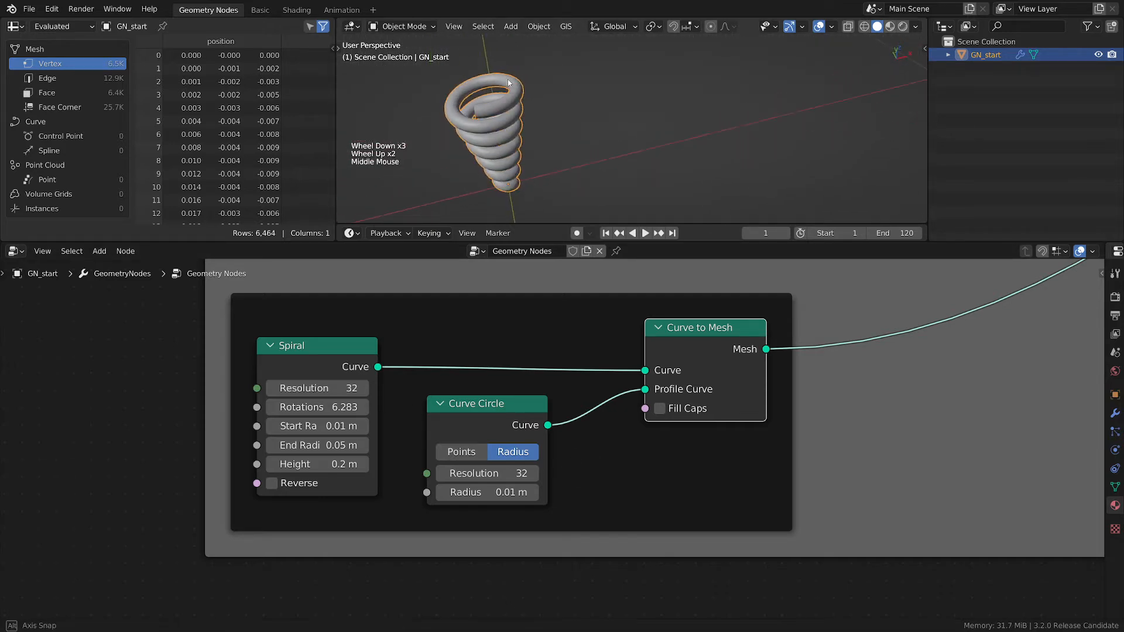
Step: Set the Spiral's end radius to 0.5 m and view the flat coil from the top
scroll(562, 306, "down", 4)
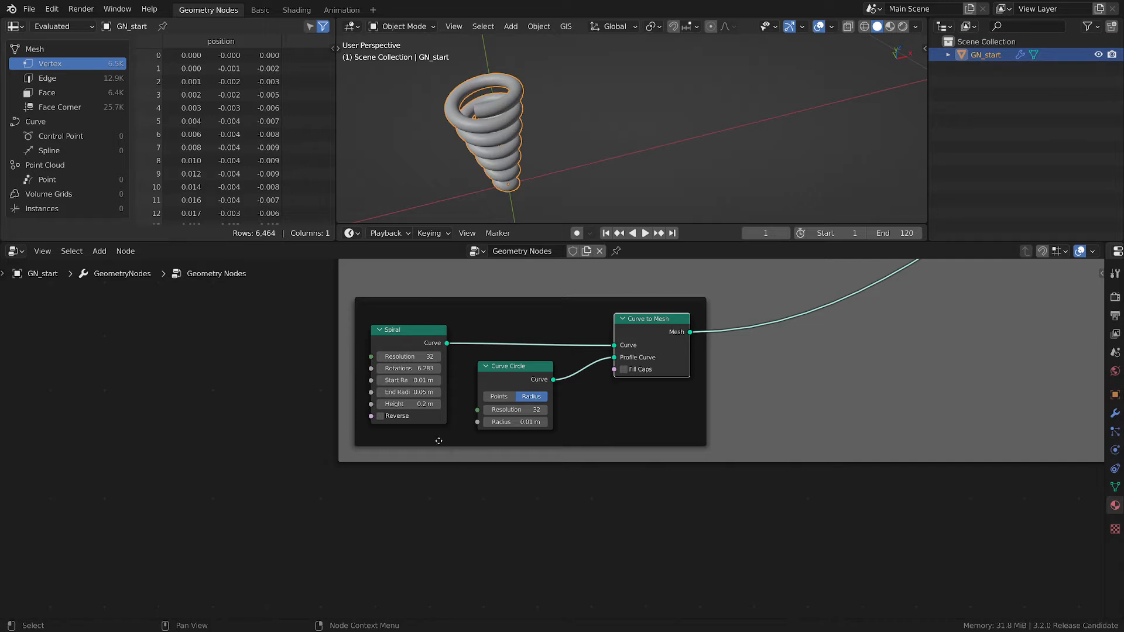
scroll(448, 436, "down", 3)
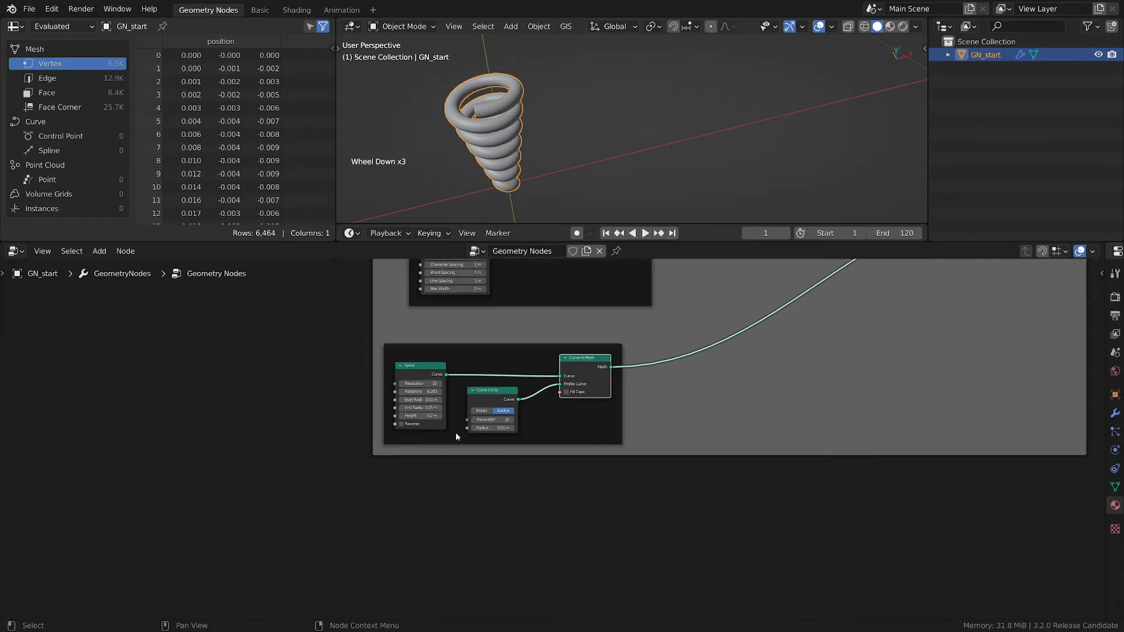
scroll(431, 406, "up", 4)
left_click(410, 381)
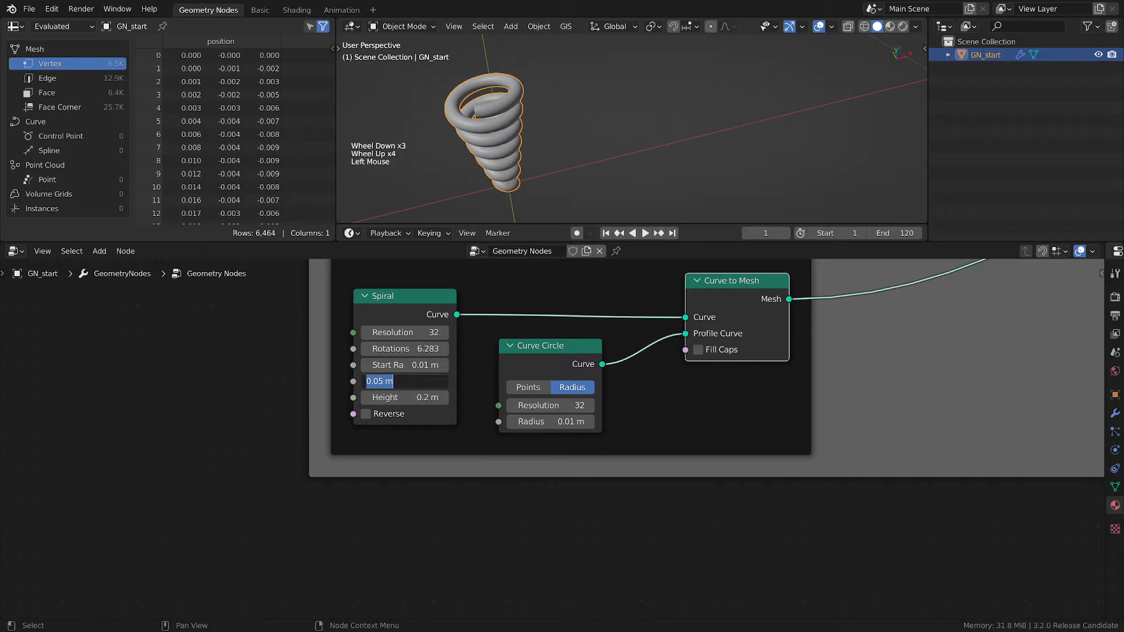
left_click(379, 380)
key("BackSpace")
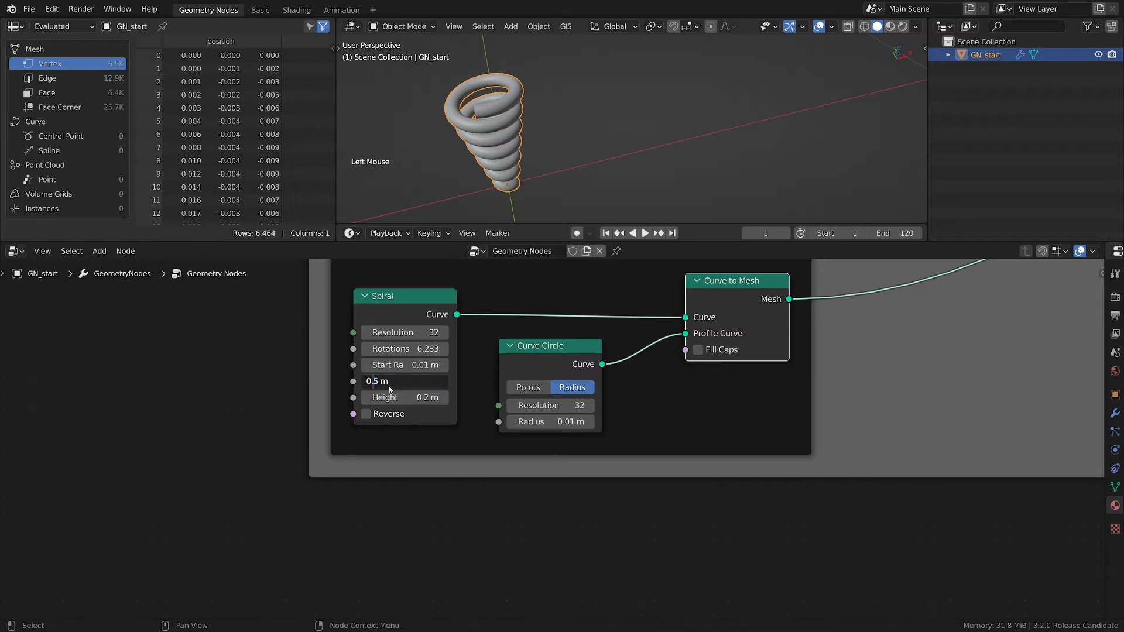
key("Return")
key("grave")
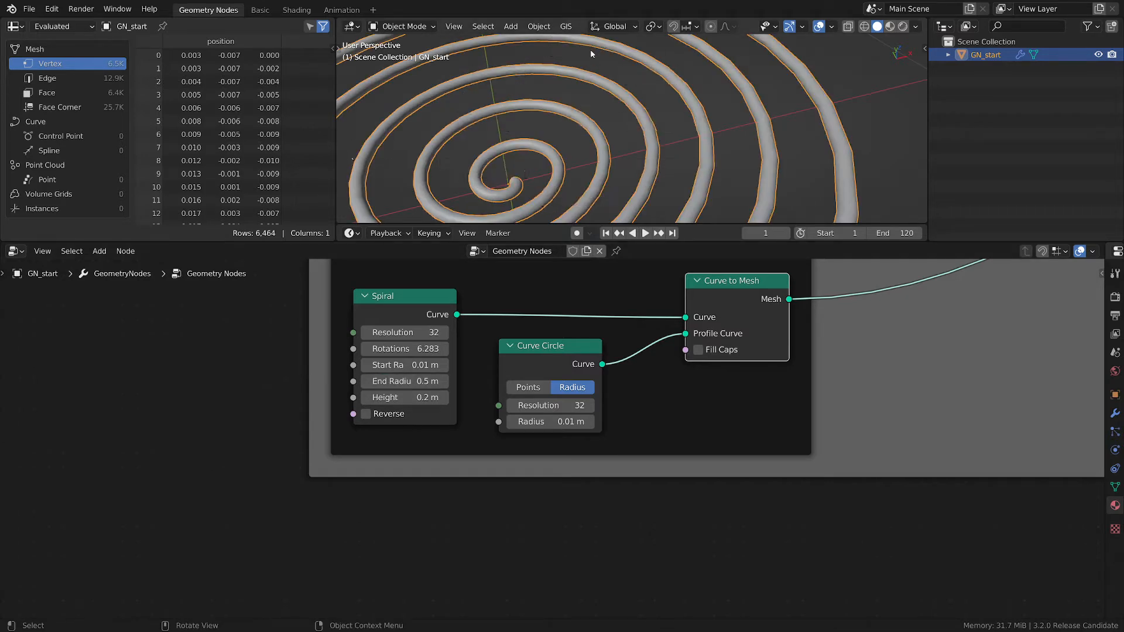
scroll(607, 76, "down", 3)
middle_click_drag(618, 105, 620, 123, "shift")
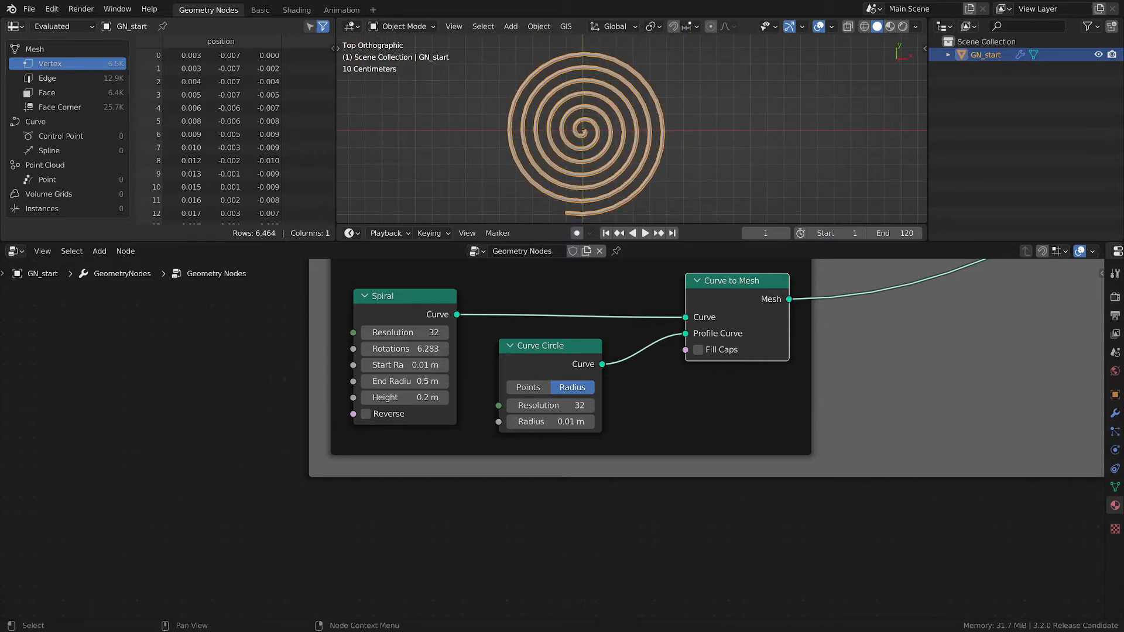
Step: Move the letter frame just above the spiral frame and link the Extrude Mesh output to the Group Output geometry
scroll(839, 396, "down", 4)
middle_click_drag(912, 359, 521, 416)
scroll(521, 416, "up", 2)
scroll(321, 367, "down", 1)
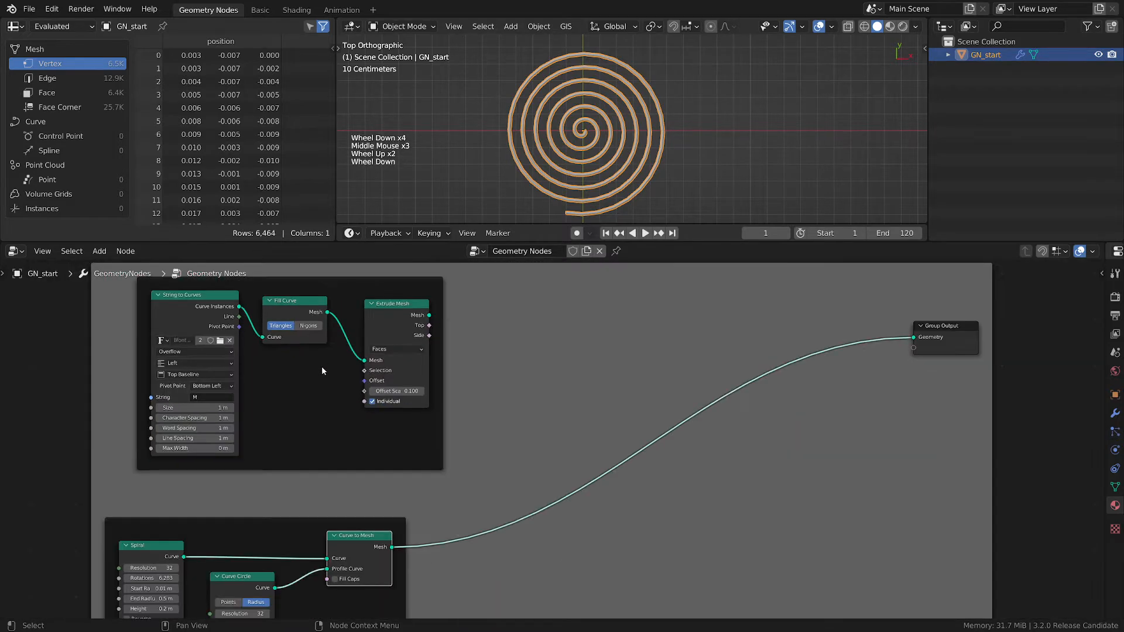
left_click_drag(342, 290, 317, 320)
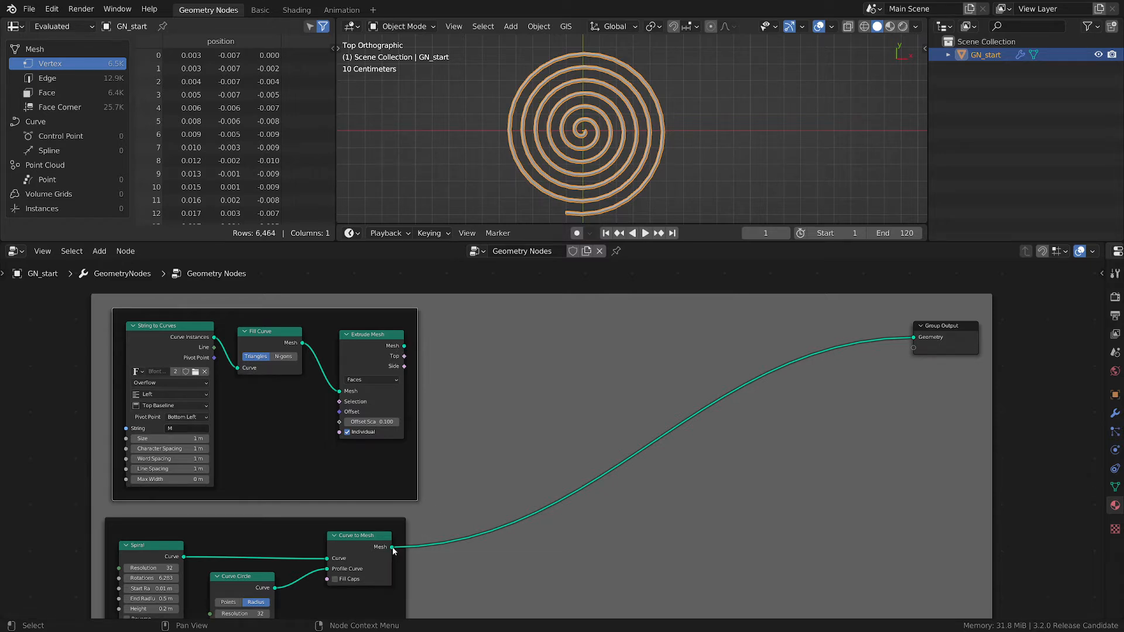
mouse_move(394, 550)
left_click(366, 337, "shift")
left_click(962, 326, "shift")
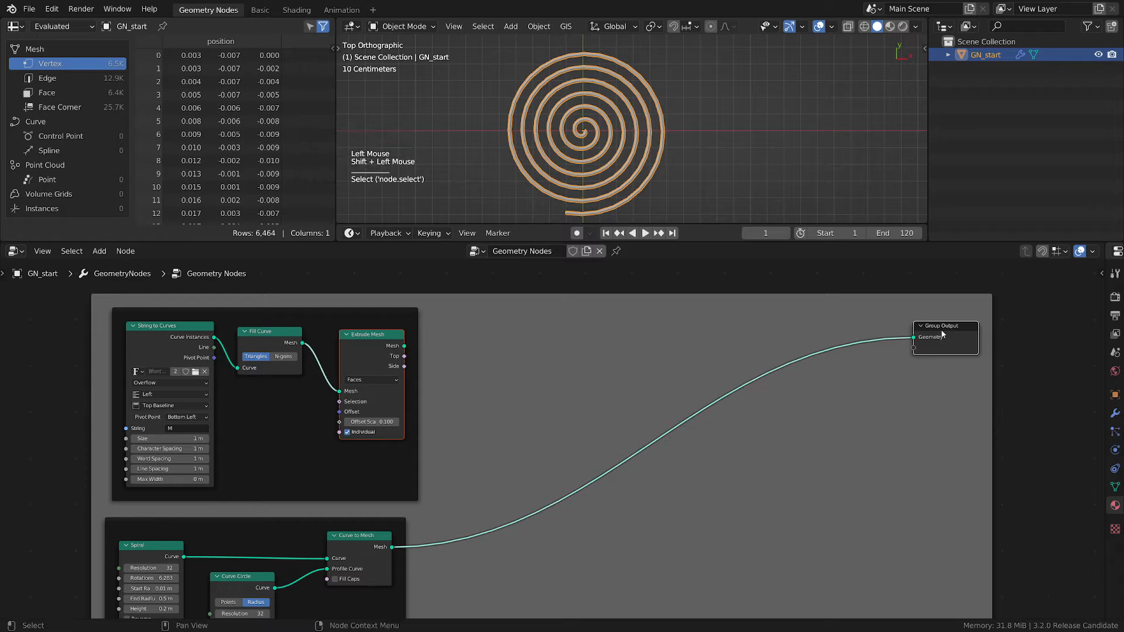
key("shift+f")
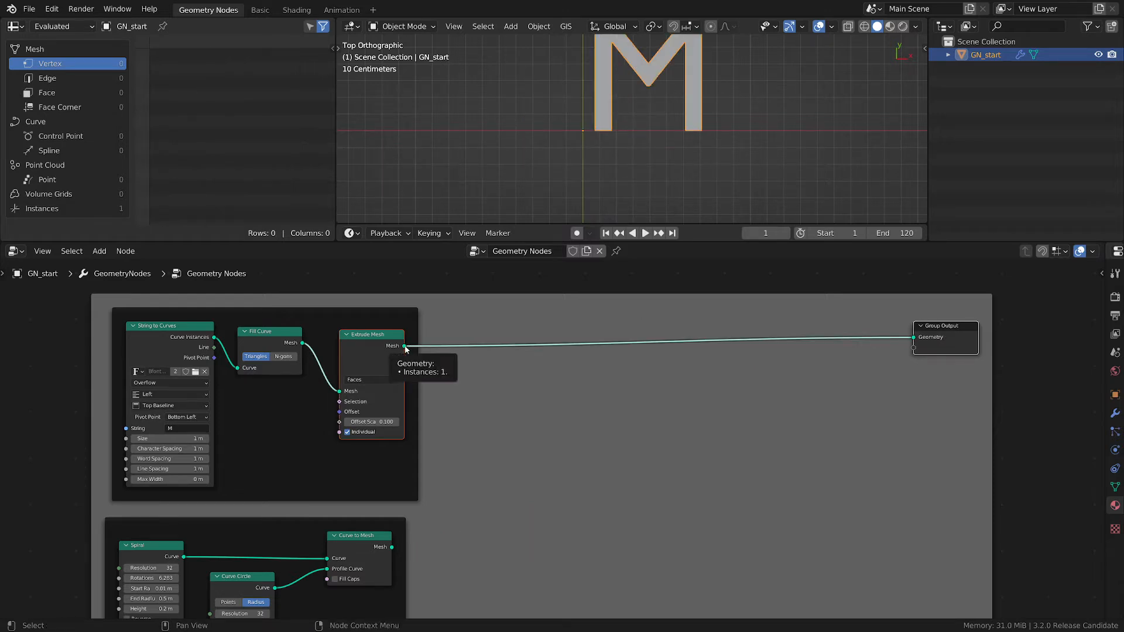
Step: Insert a Realize Instances node between Extrude Mesh and Group Output, and inspect its output geometry
key("shift+a")
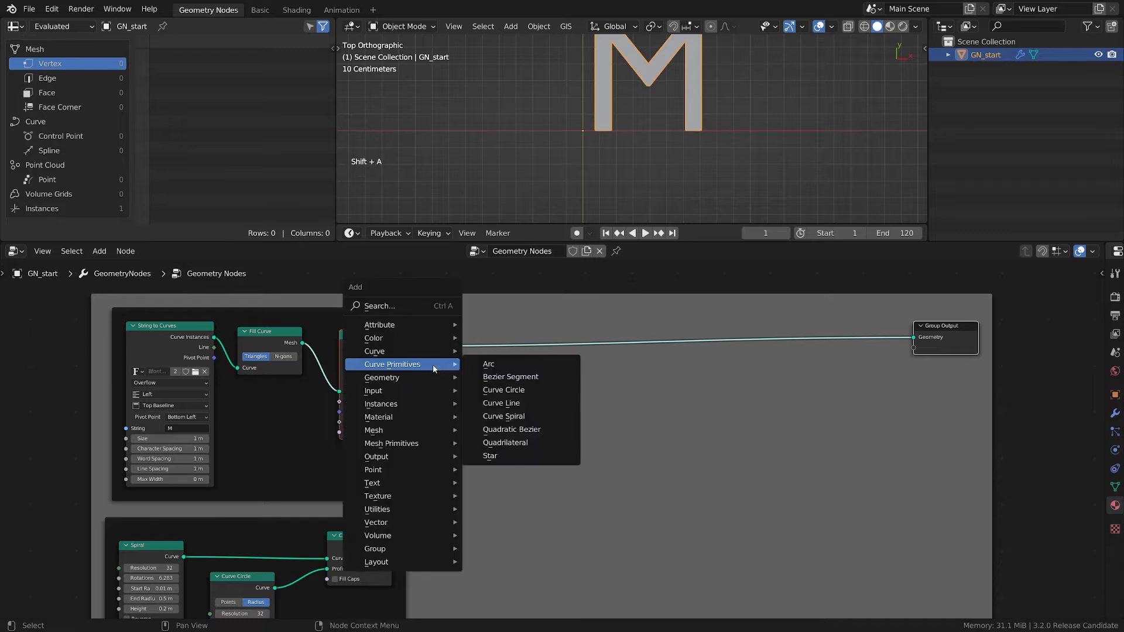
mouse_move(405, 404)
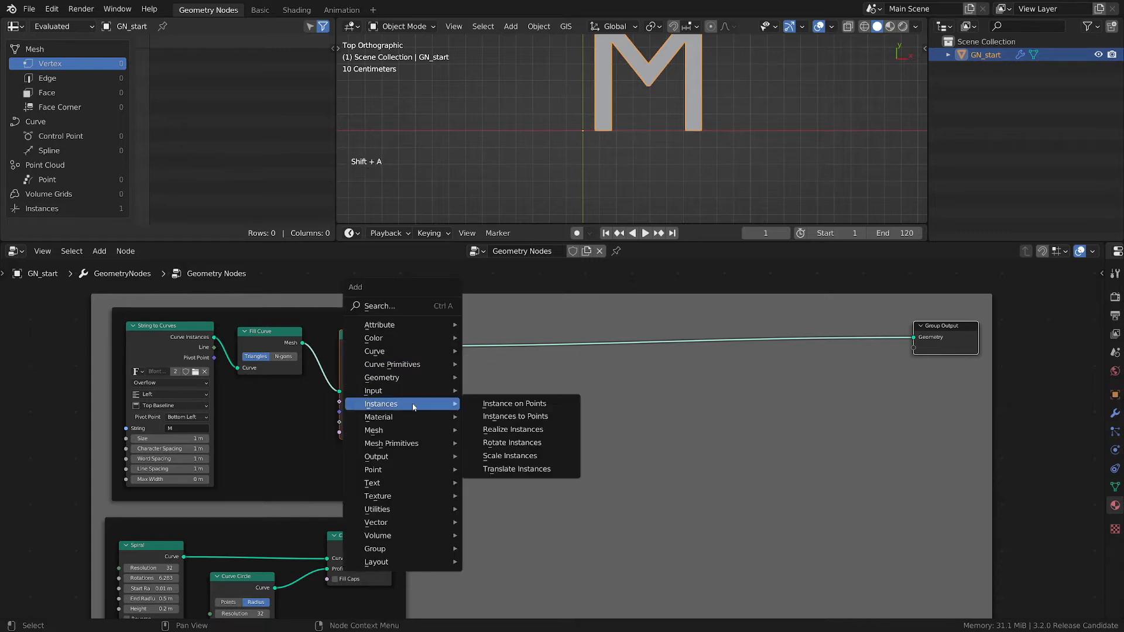
left_click(517, 429)
left_click(440, 334)
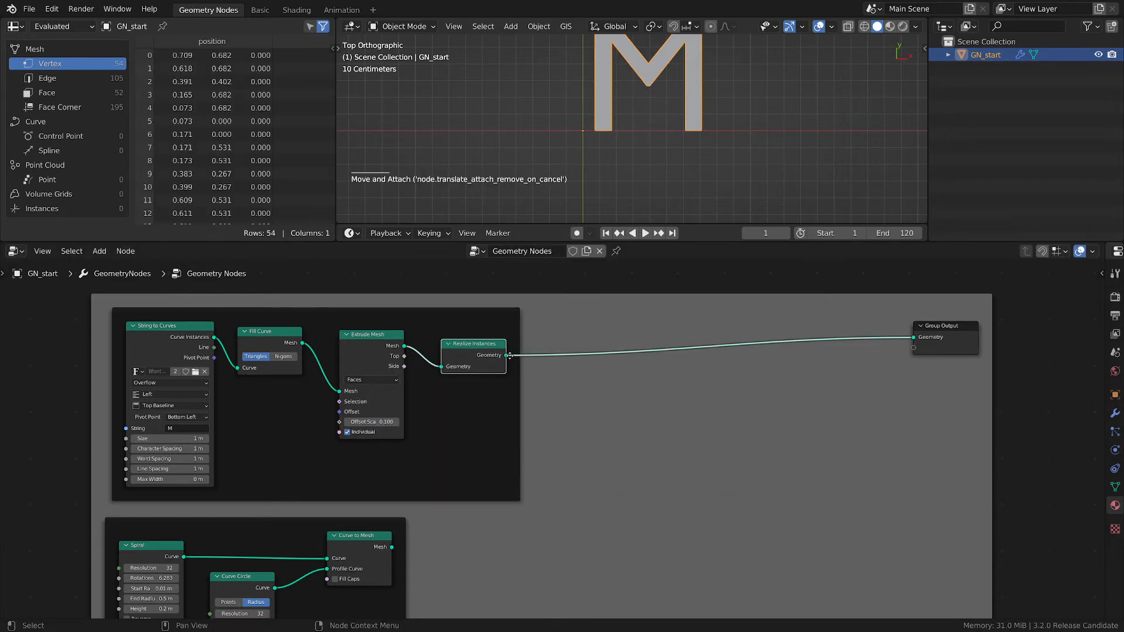
mouse_move(507, 359)
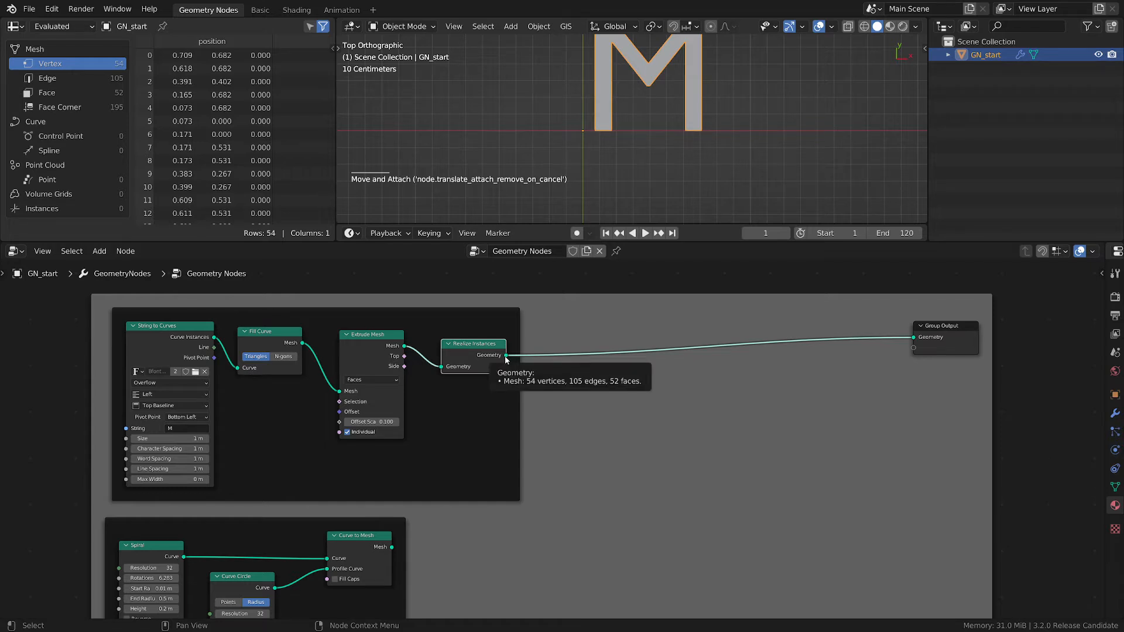
Step: Frame the letter M, mark the corners of its right leg with annotation strokes, and erase them
scroll(580, 198, "down", 2)
middle_click_drag(671, 138, 606, 178, "shift")
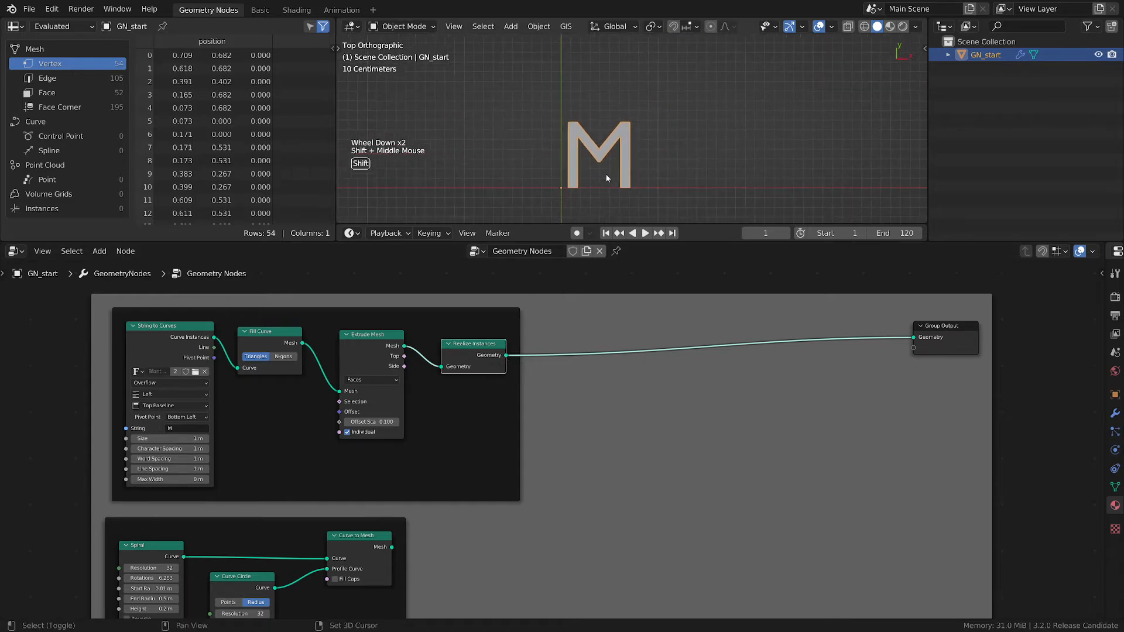
scroll(605, 176, "up", 2)
middle_click_drag(665, 149, 654, 178, "shift")
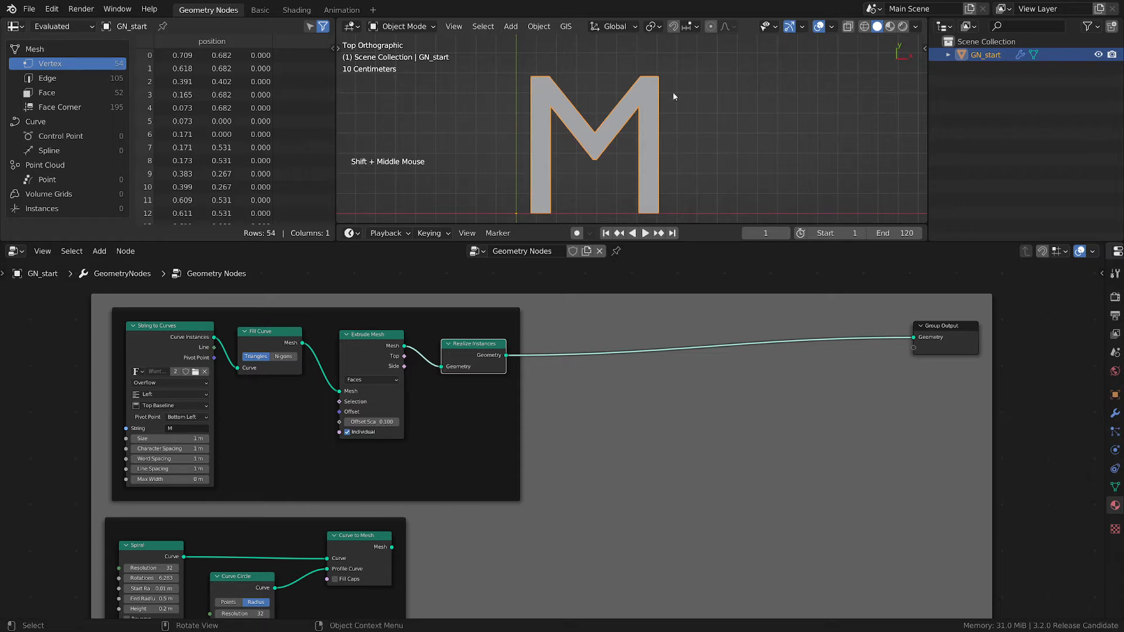
key("d")
left_click_drag(661, 210, 665, 219)
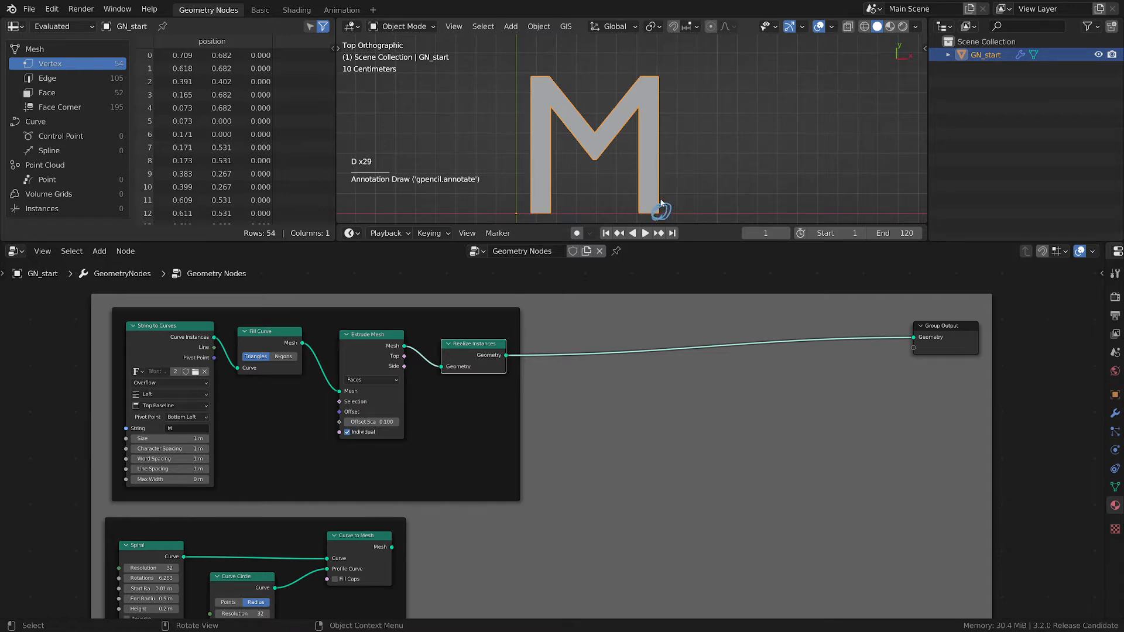
left_click_drag(661, 76, 663, 77)
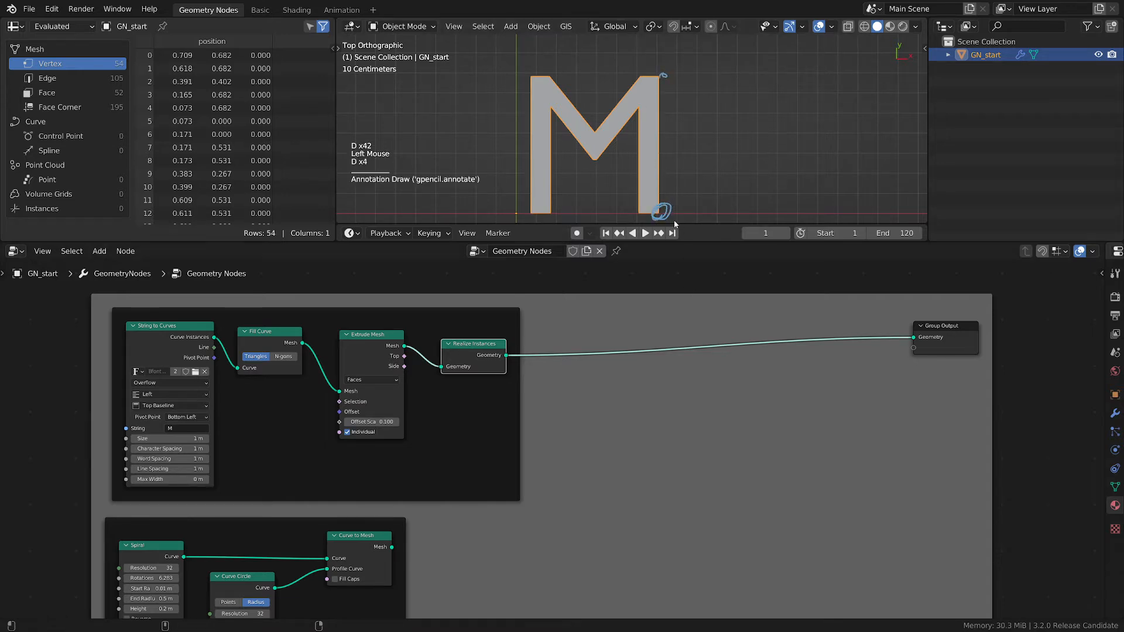
mouse_move(694, 203)
right_mouse_down()
mouse_move(687, 209)
mouse_move(667, 79)
right_mouse_up()
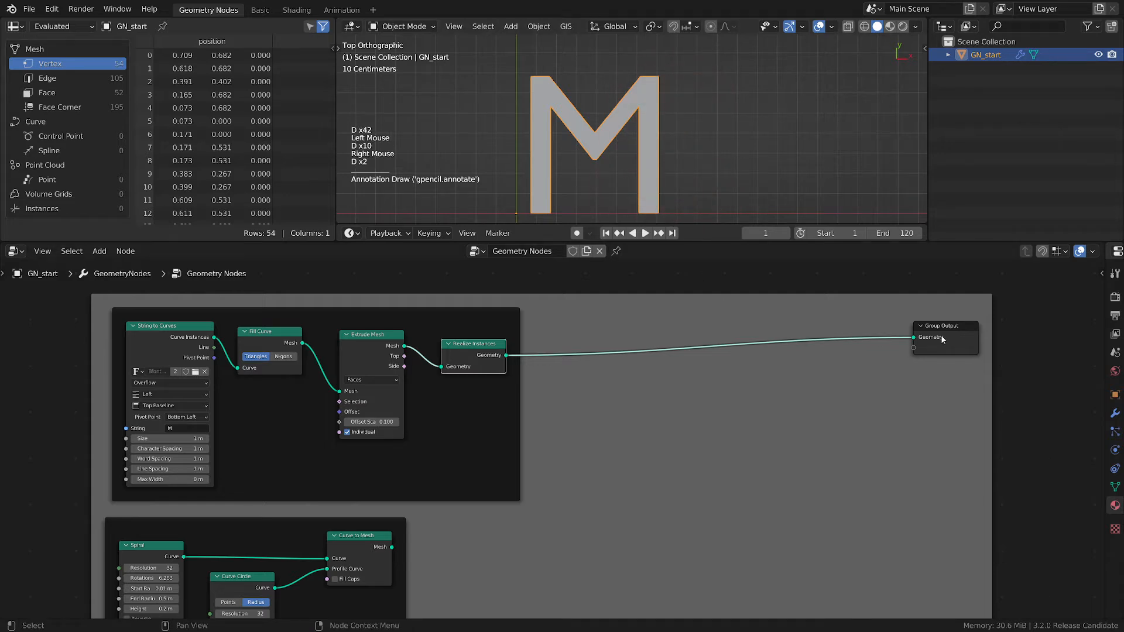
Step: Move the Group Output node slightly closer to the letter frame, in line with Realize Instances
left_click_drag(955, 329, 923, 346)
scroll(599, 402, "down", 2)
middle_click_drag(599, 402, 546, 396)
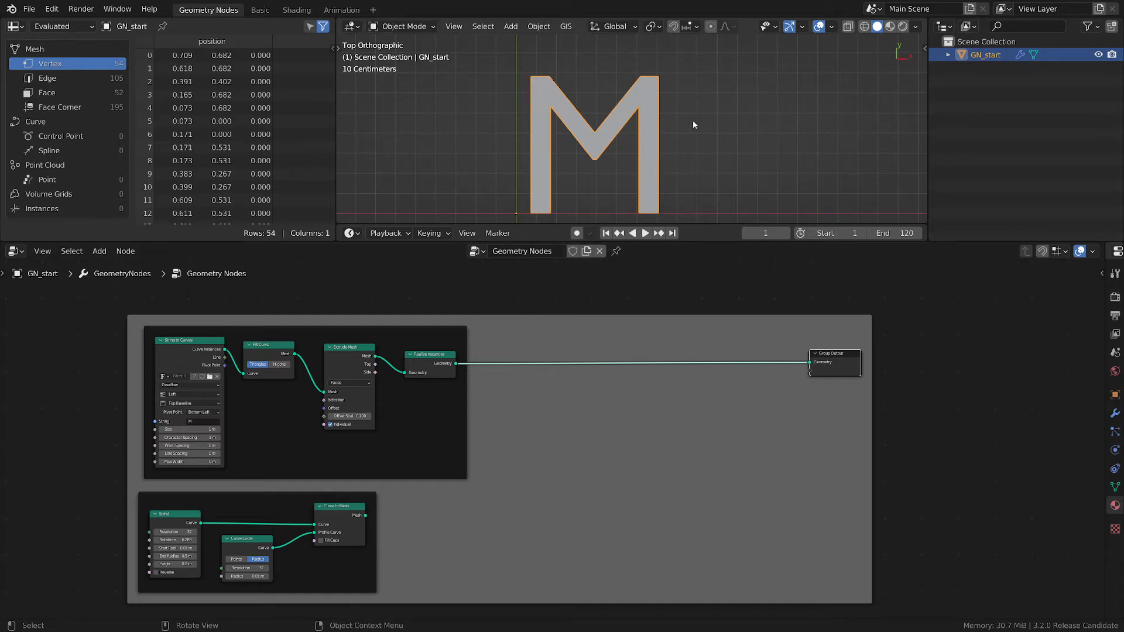
Step: Sketch scattered annotation strokes around and across the letter M to illustrate particles, and erase them
mouse_move(529, 63)
left_mouse_down()
mouse_move(654, 55)
mouse_move(687, 160)
mouse_move(682, 208)
mouse_move(517, 212)
mouse_move(524, 67)
mouse_move(624, 107)
left_mouse_up()
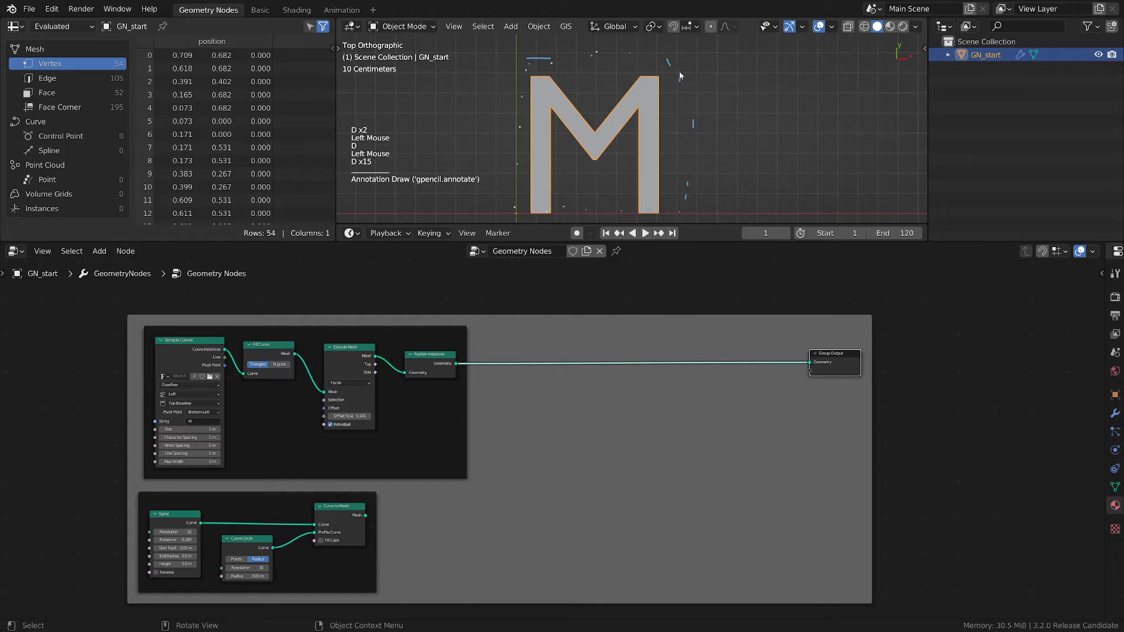
mouse_move(679, 72)
left_mouse_down()
mouse_move(647, 115)
mouse_move(626, 117)
left_mouse_up()
mouse_move(619, 110)
left_mouse_down()
mouse_move(607, 137)
mouse_move(582, 142)
mouse_move(541, 96)
mouse_move(541, 77)
left_mouse_up()
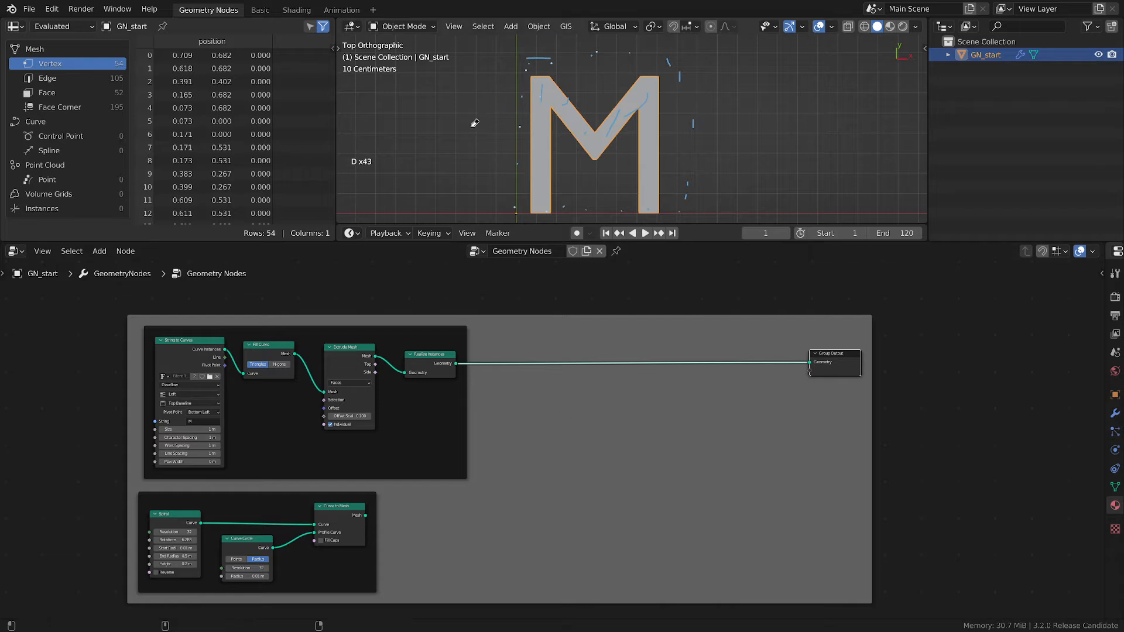
mouse_move(475, 123)
right_mouse_down()
mouse_move(587, 75)
mouse_move(639, 192)
mouse_move(500, 138)
mouse_move(575, 165)
right_mouse_up()
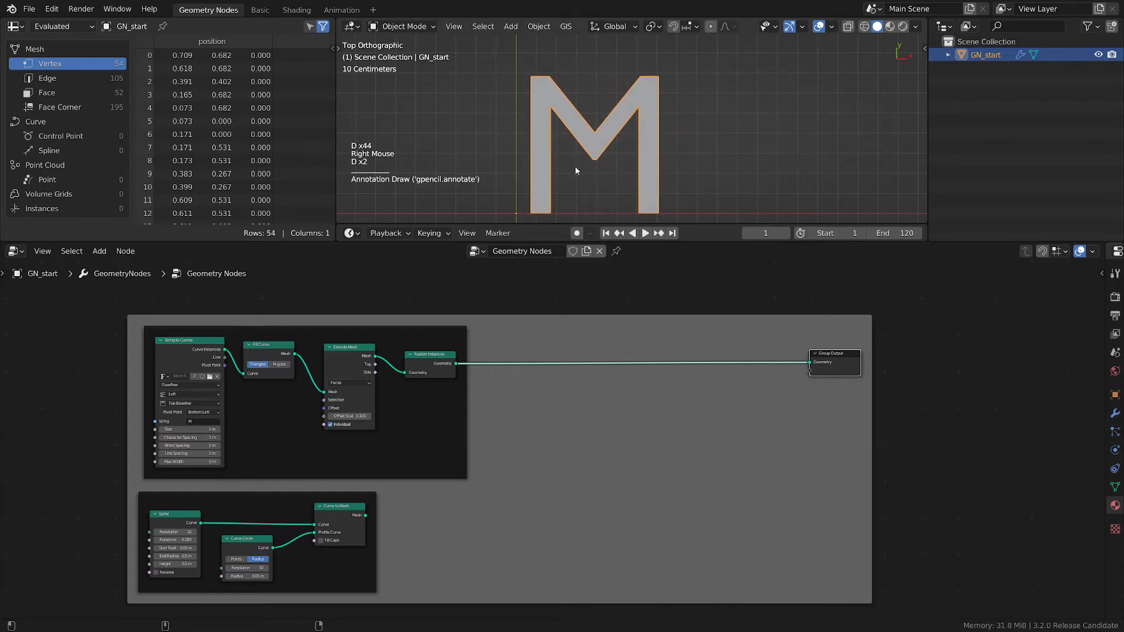
Step: Add a Mesh Line node in the free space below the link from Realize Instances to Group Output
scroll(551, 491, "up", 2)
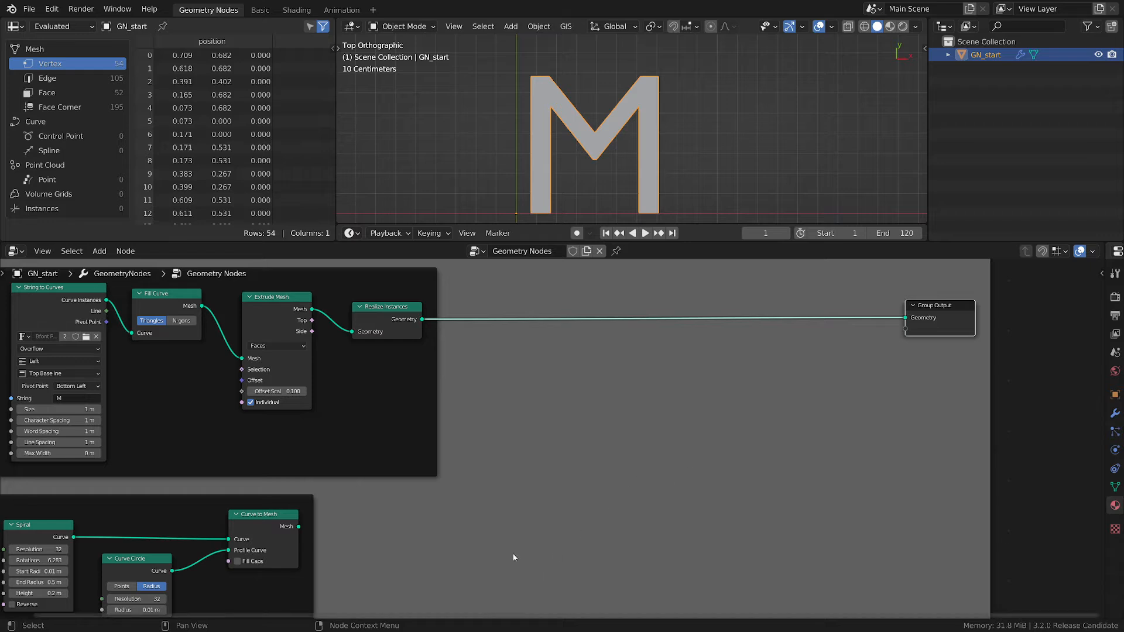
left_click(542, 518)
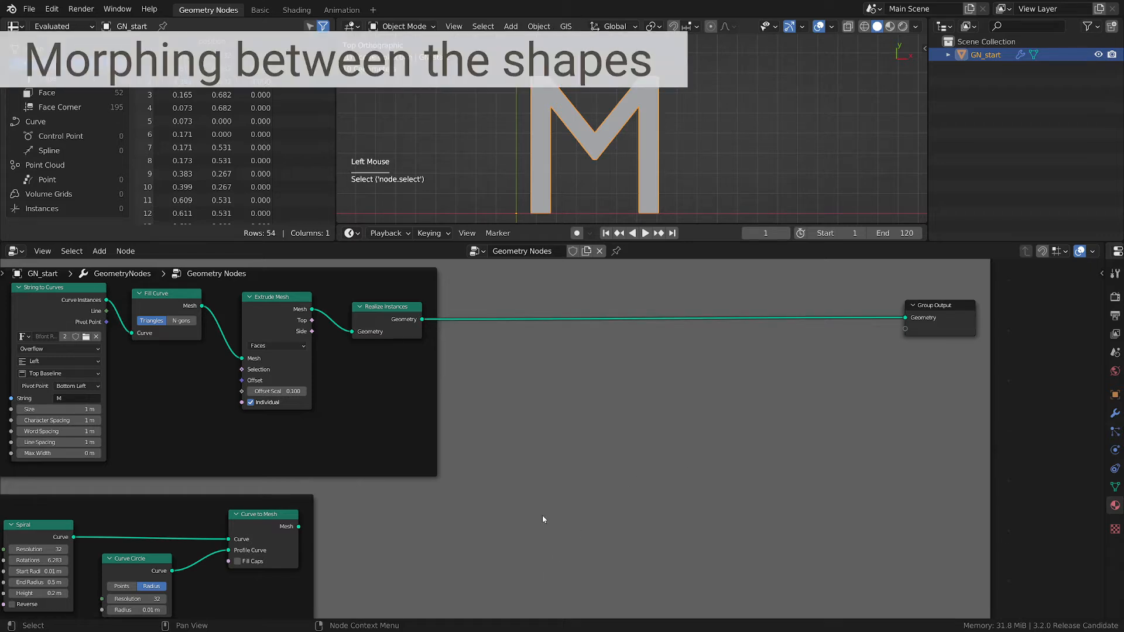
scroll(532, 486, "up", 1)
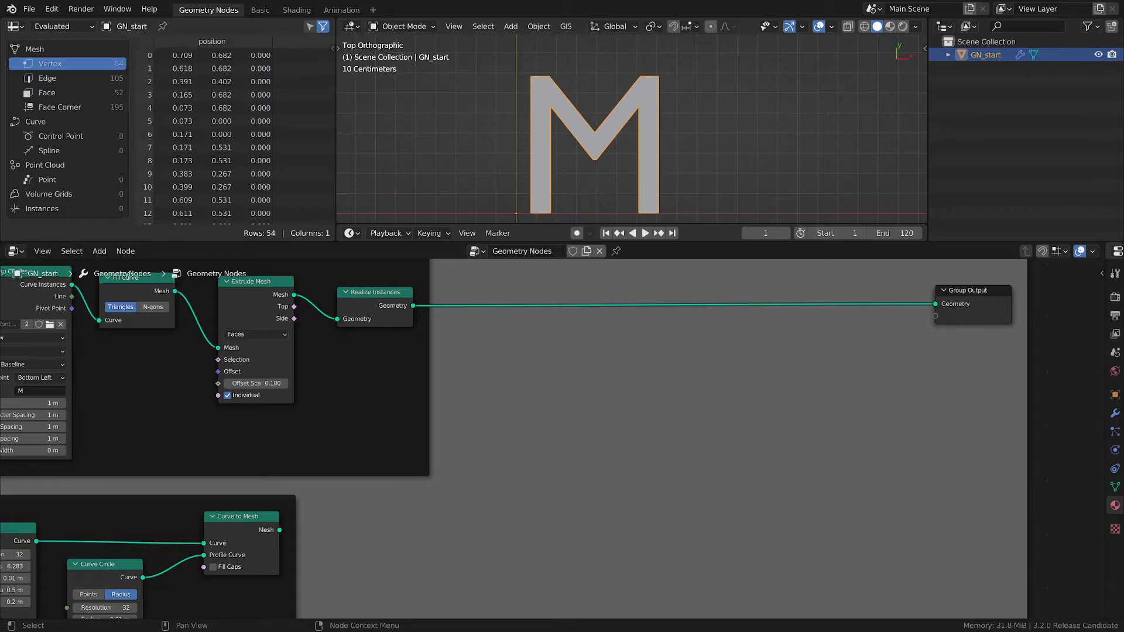
left_click(515, 502)
key("shift+a")
mouse_move(485, 439)
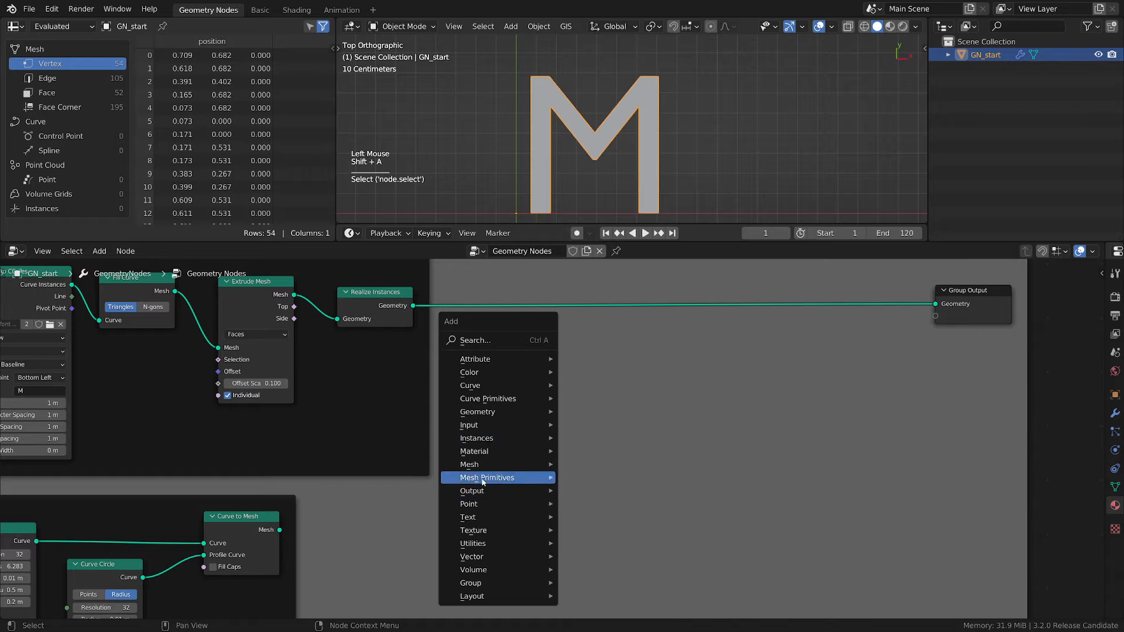
mouse_move(489, 477)
left_click(612, 556)
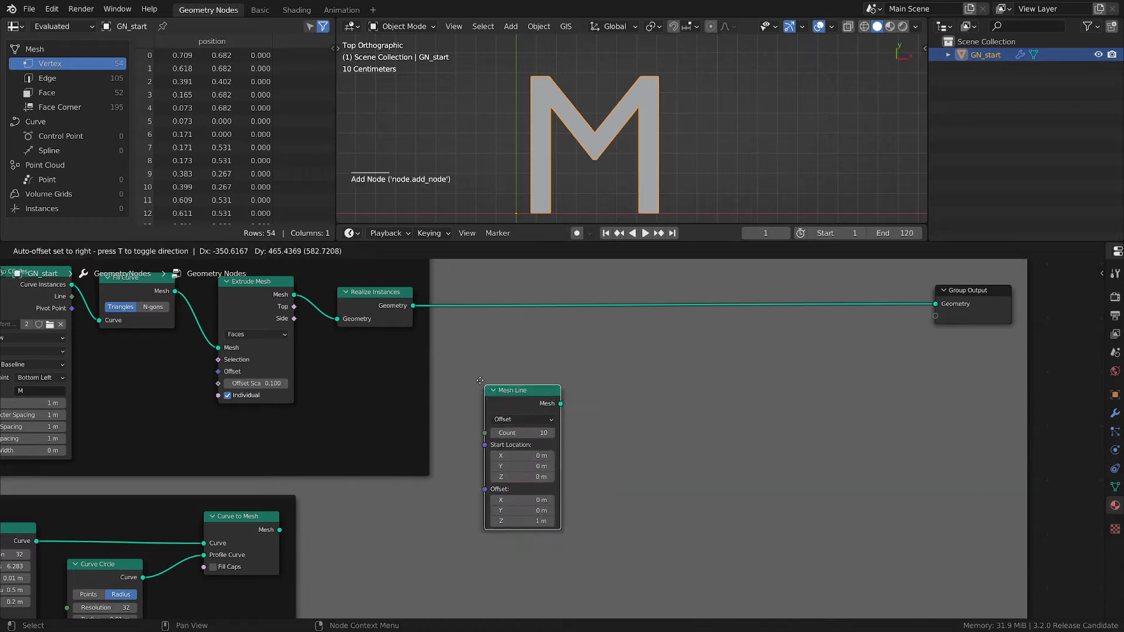
Step: Set the Mesh Line's Z offset to 0 m and its count to 10000
scroll(536, 445, "up", 2)
left_click(538, 543)
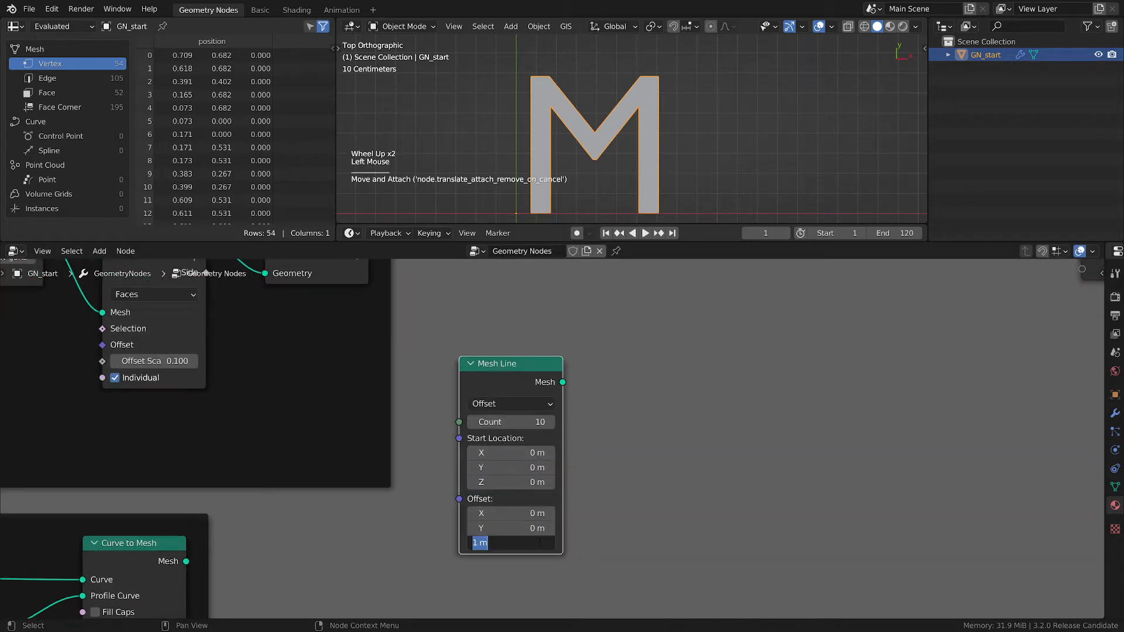
type("0")
key("Return")
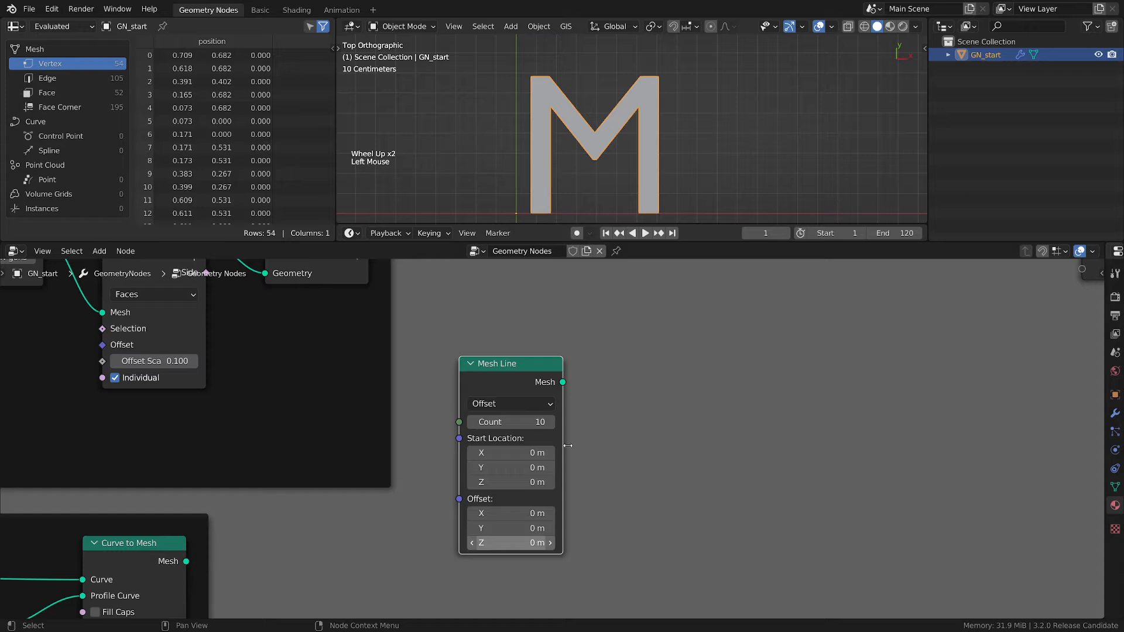
double_click(511, 422)
left_click(514, 424)
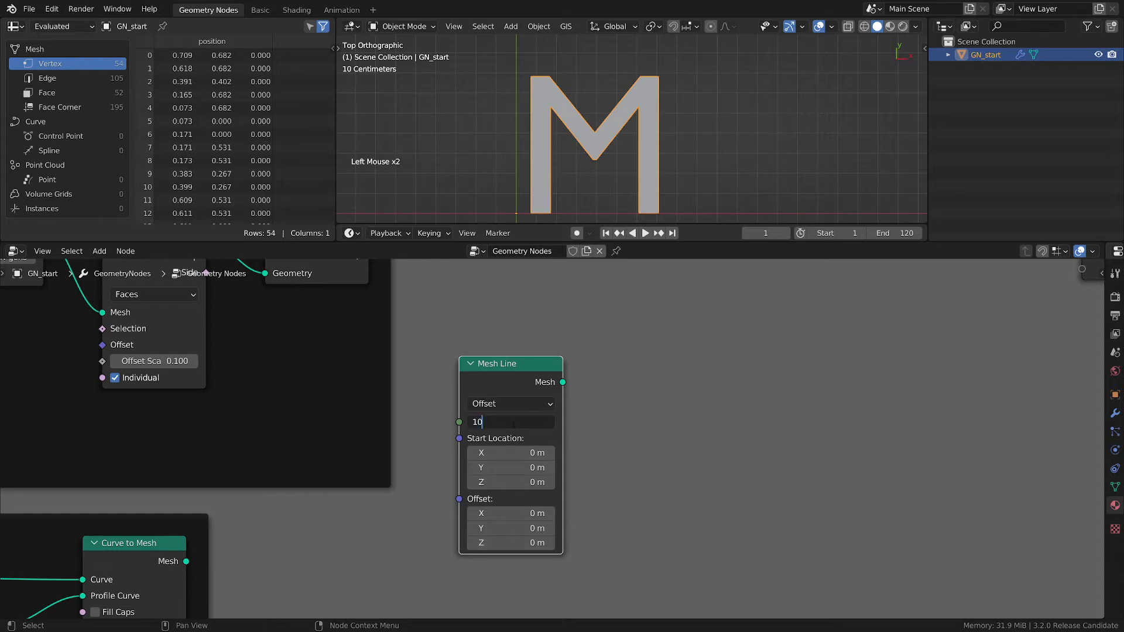
type("0000")
key("Return")
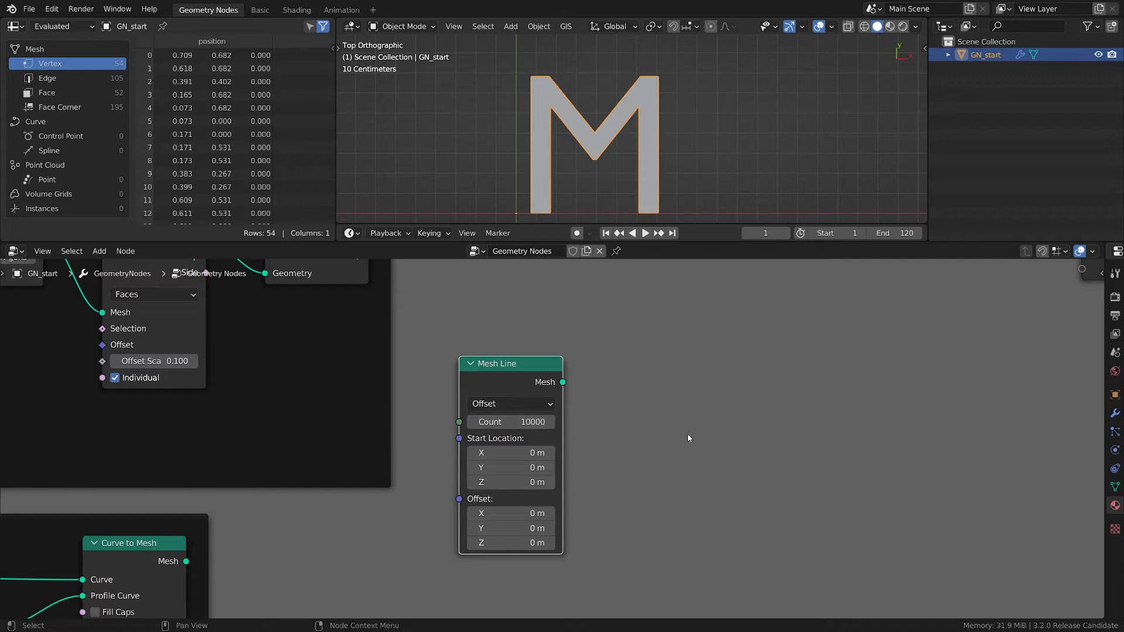
Step: Add a Mesh to Points node beside the Mesh Line and link the line's mesh into it
scroll(794, 462, "up", 2)
key("shift+a")
mouse_move(579, 410)
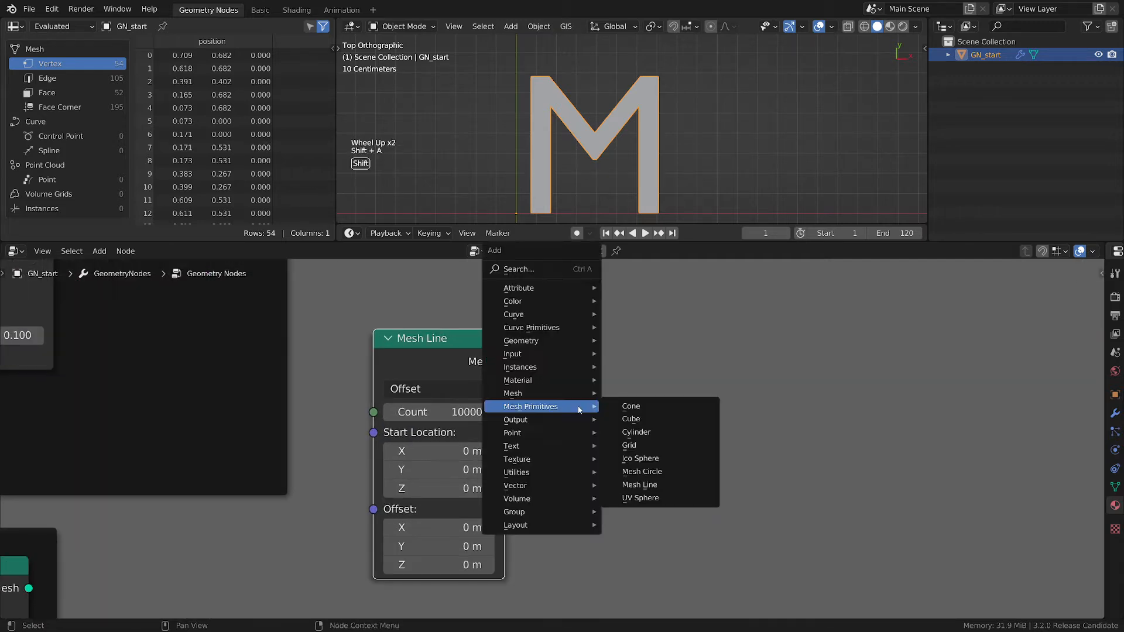
mouse_move(522, 400)
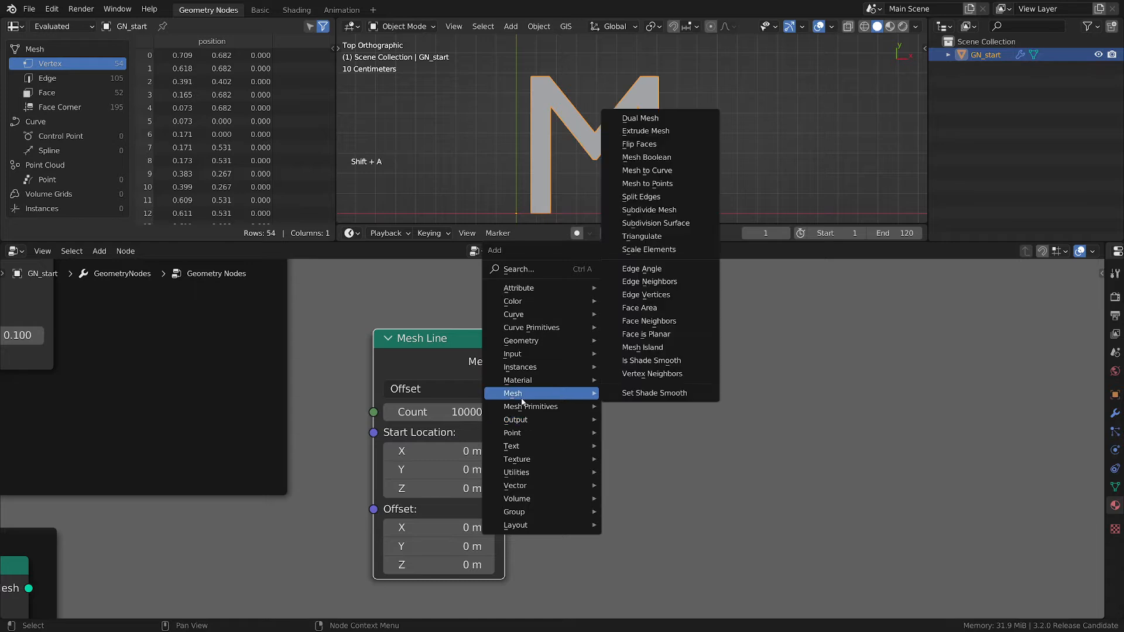
left_click(651, 187)
left_click(609, 357)
left_click_drag(504, 362, 544, 409)
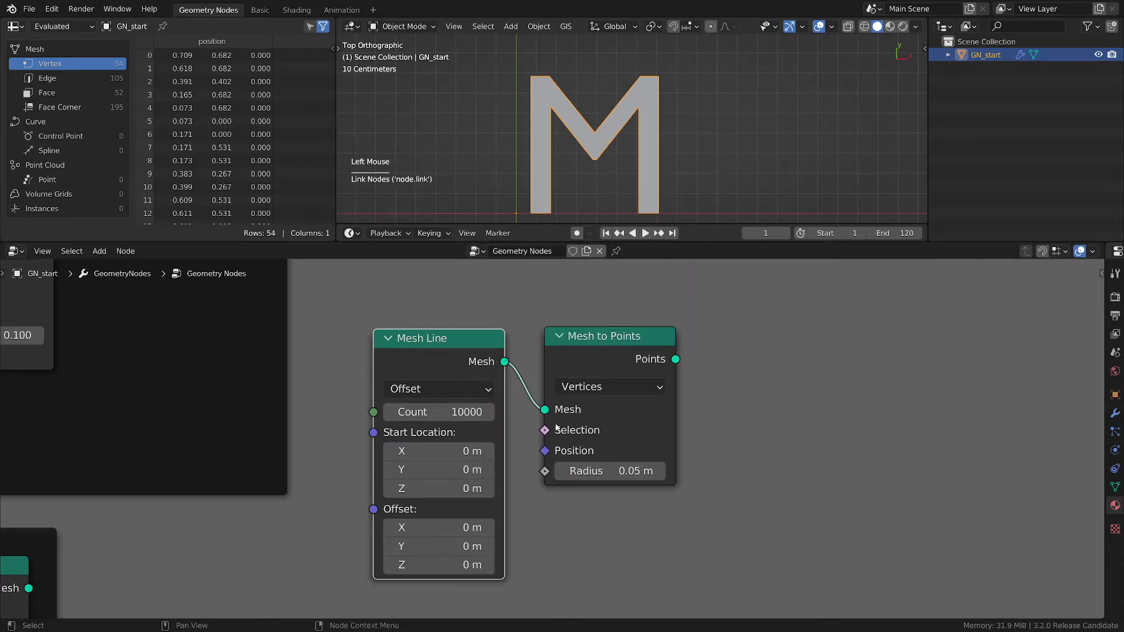
Step: Mark the world origin at the letter M's lower corner with a small annotation stroke, and erase it
scroll(557, 428, "down", 3)
scroll(609, 164, "down", 2)
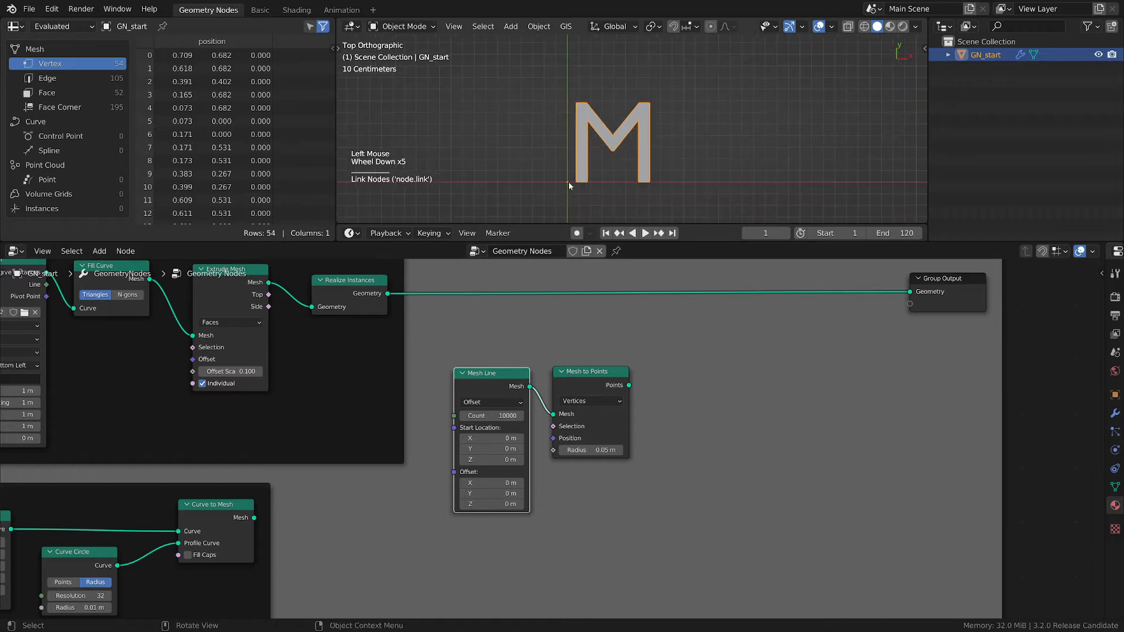
key("d")
left_click_drag(567, 171, 565, 170)
right_click_drag(557, 189, 557, 185)
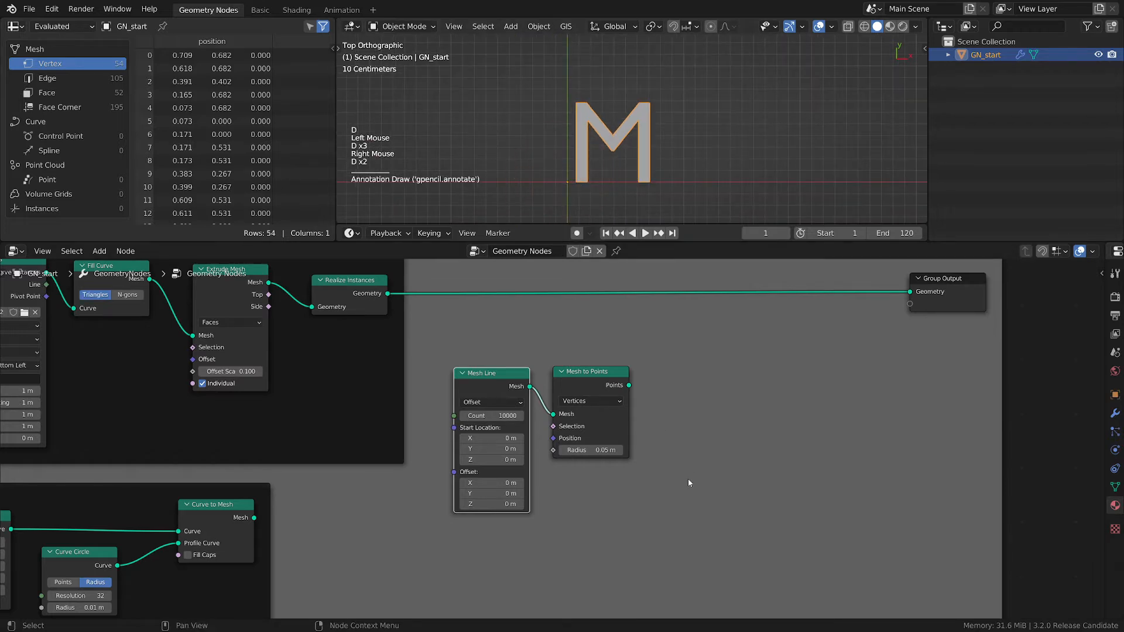
Step: Link the Points output of Mesh to Points into the Group Output's Geometry input, replacing the letter M geometry
scroll(689, 481, "down", 1)
middle_click_drag(689, 482, 655, 466)
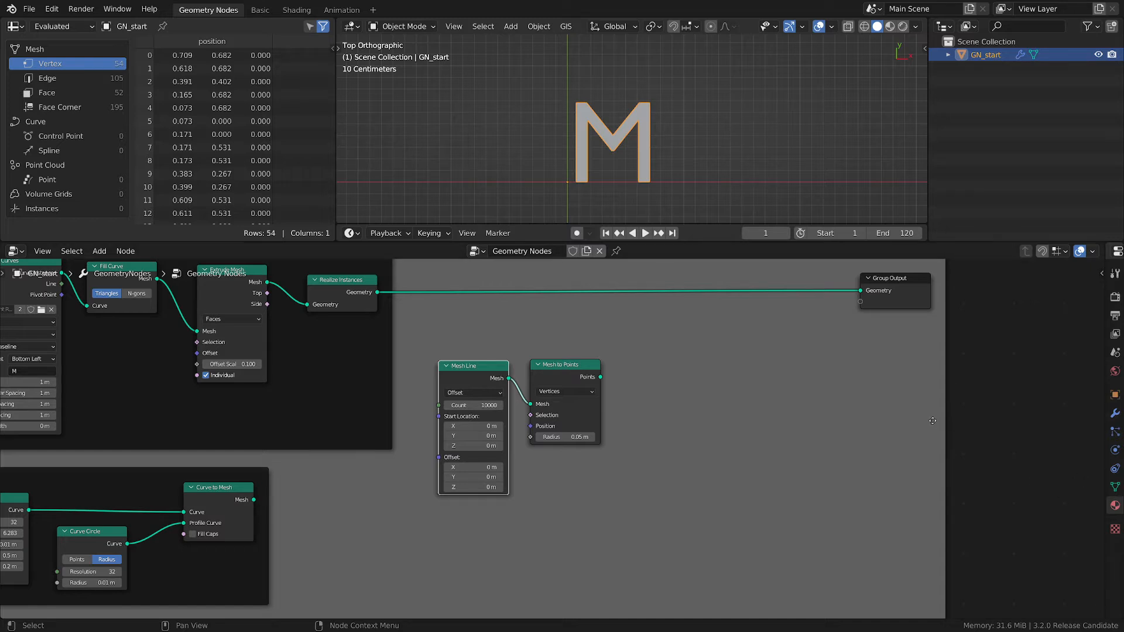
left_click_drag(600, 377, 863, 298)
middle_click_drag(693, 319, 600, 336)
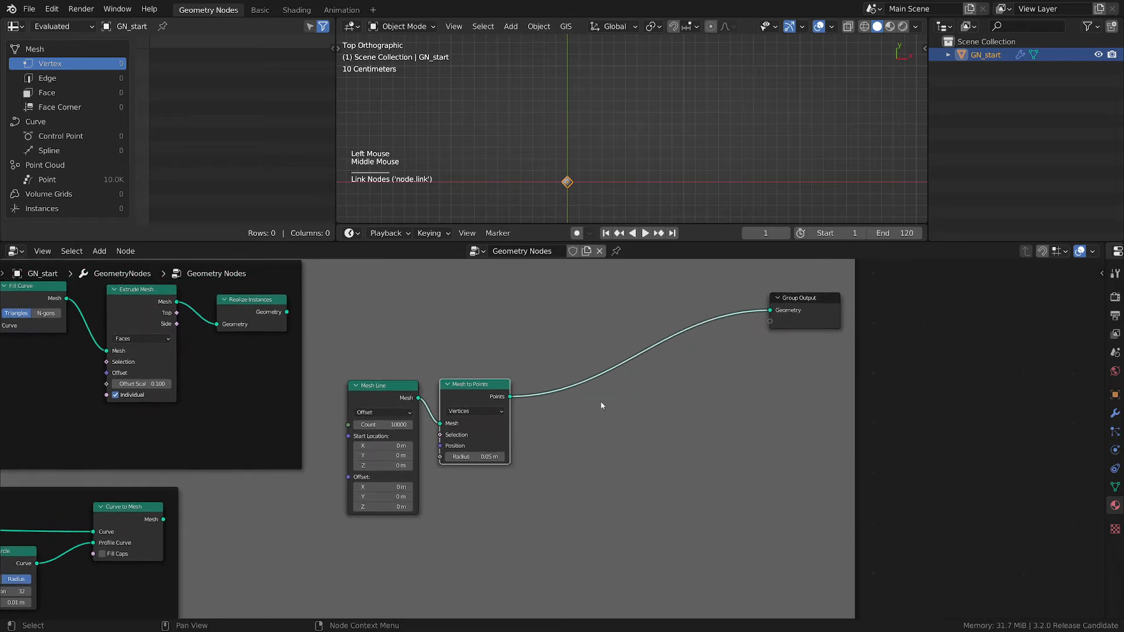
Step: Insert a Set Position node on the link between Mesh to Points and Group Output
scroll(599, 403, "up", 2)
key("shift+a")
mouse_move(609, 351)
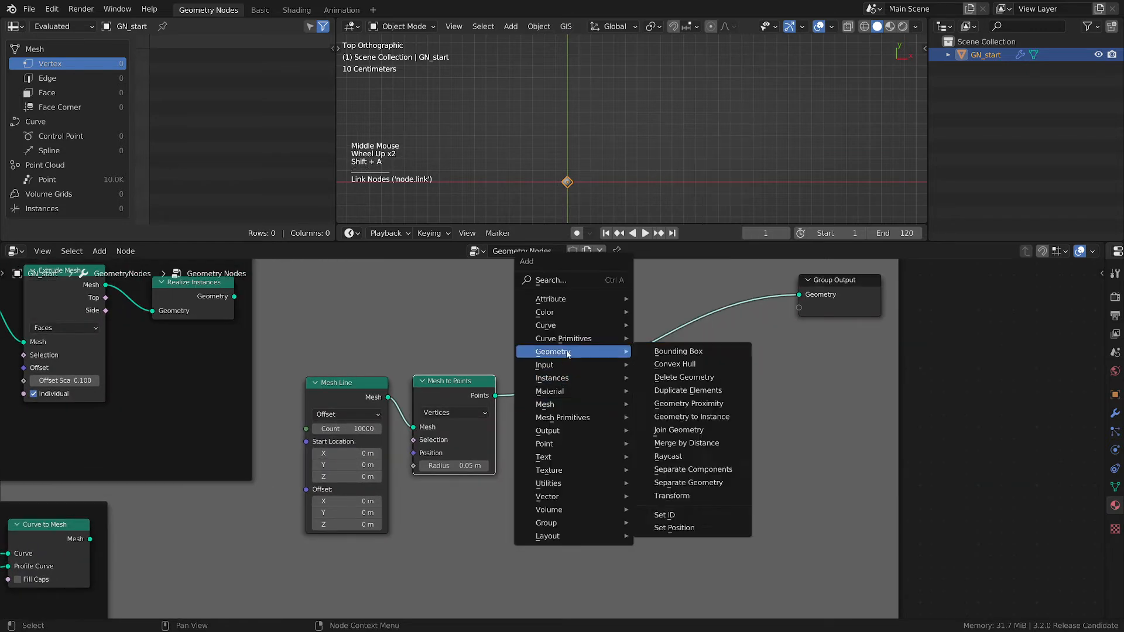
left_click(706, 528)
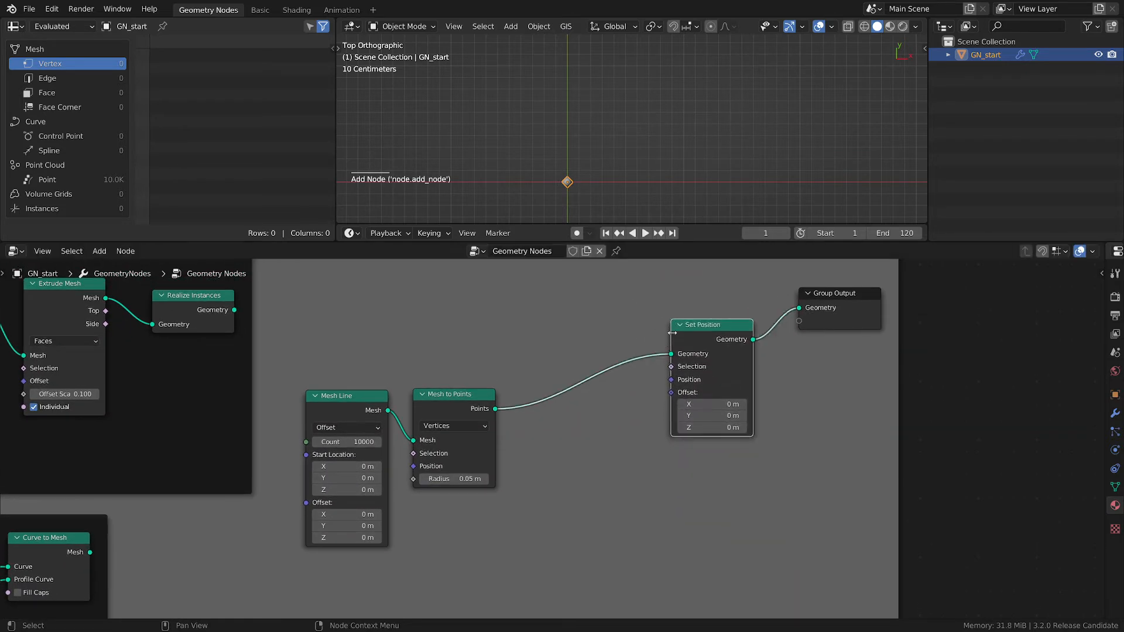
left_click(706, 404)
Step: Add a Random Value node below Mesh to Points and link its value into the Set Position node's Position
middle_click_drag(570, 499, 632, 406)
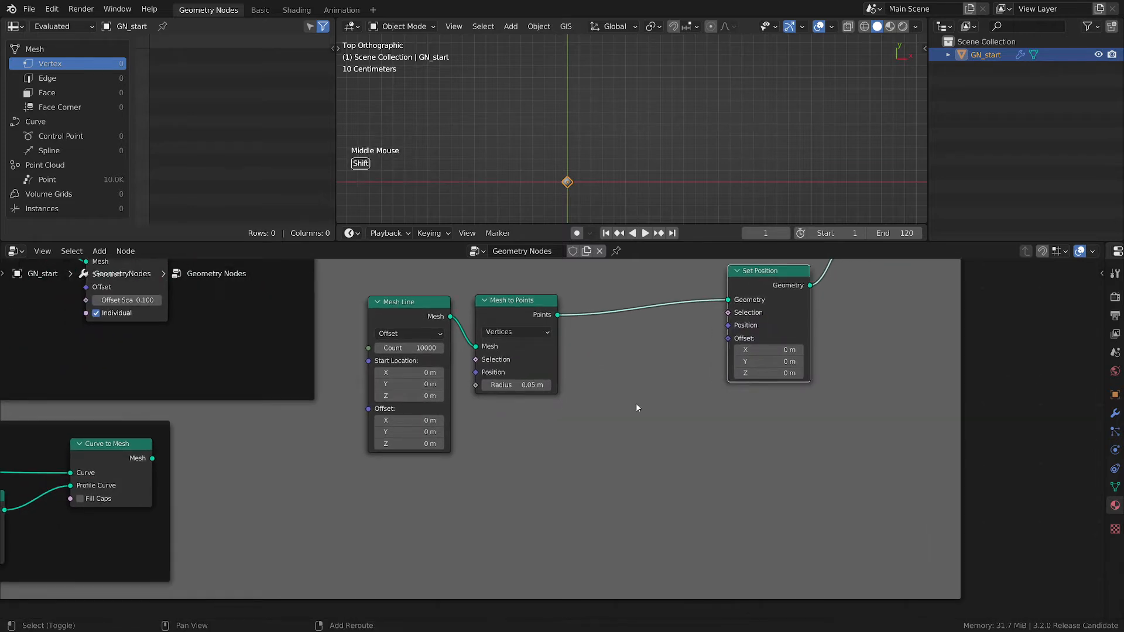
key("shift+a")
mouse_move(646, 403)
mouse_move(587, 528)
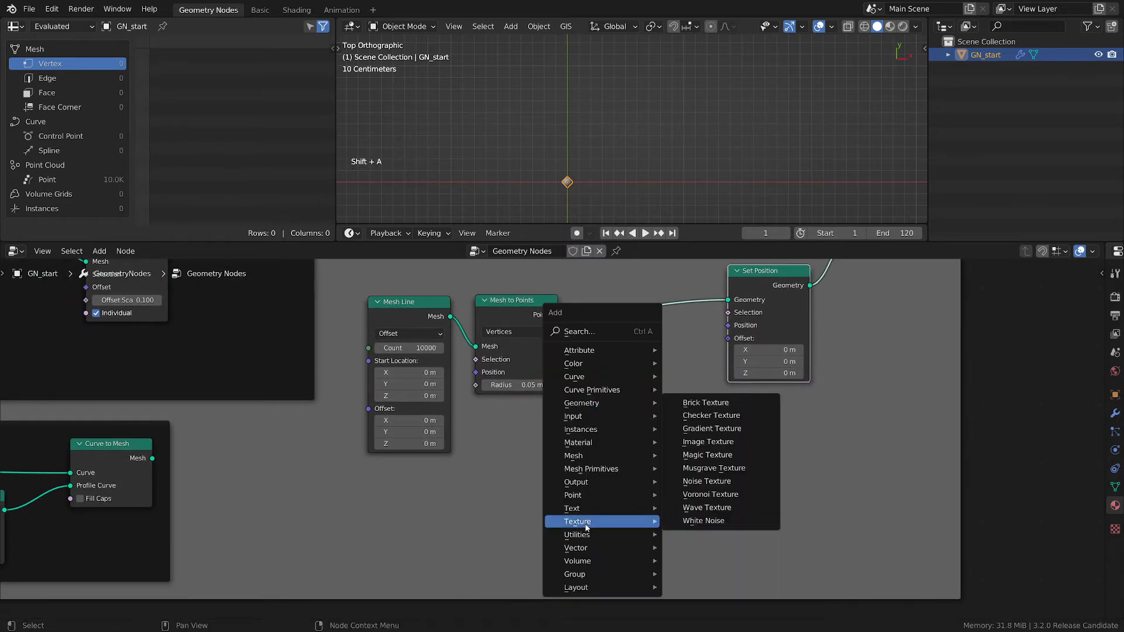
mouse_move(621, 534)
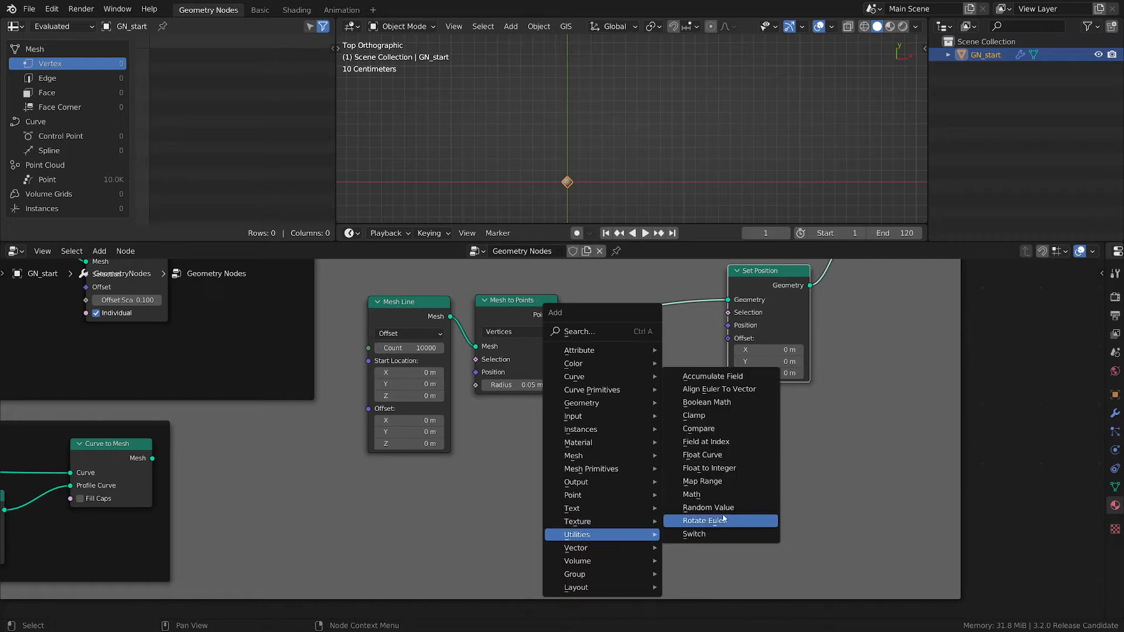
left_click(702, 508)
left_click(524, 410)
left_click_drag(626, 442, 728, 326)
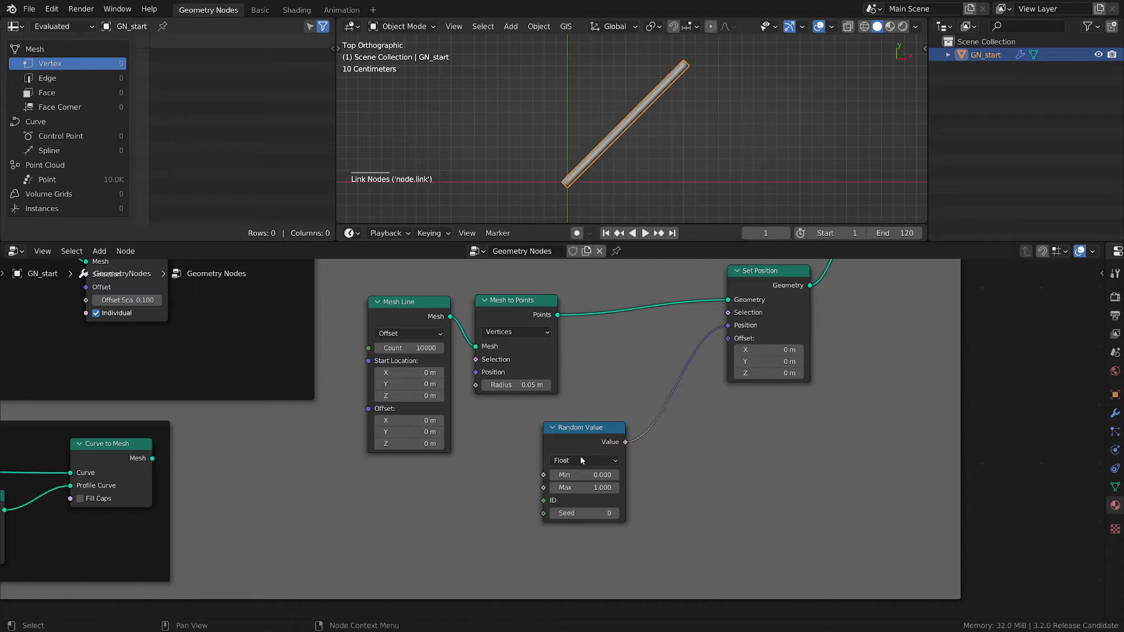
Step: Set the float Random Value's minimum to -1
left_click(585, 474)
type("-1")
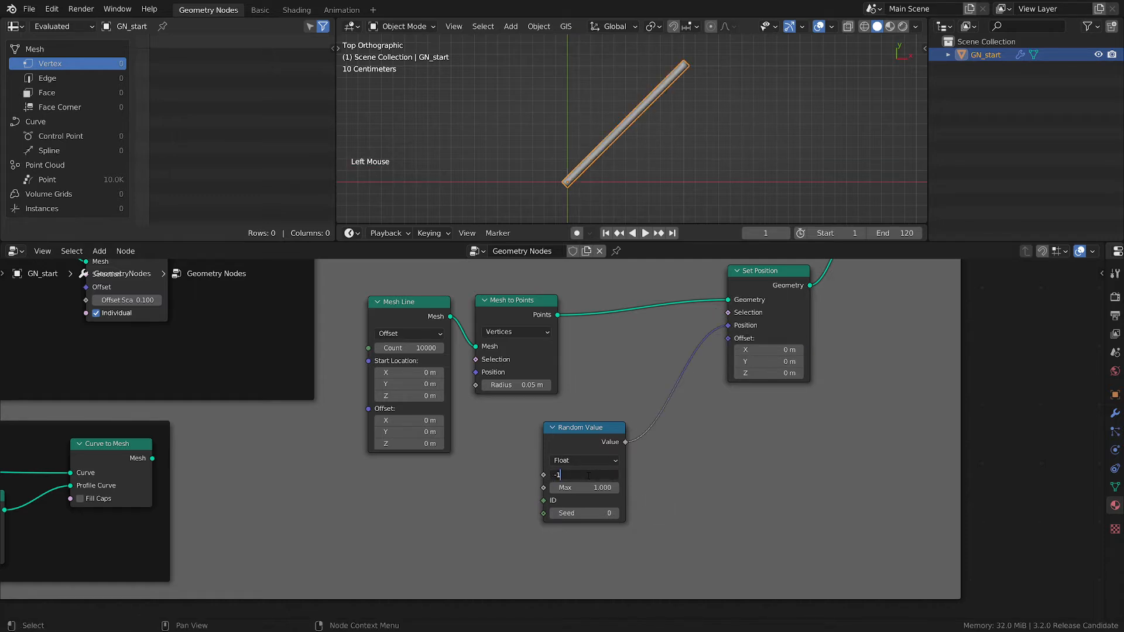
key("Return")
scroll(605, 182, "down", 2, "shift")
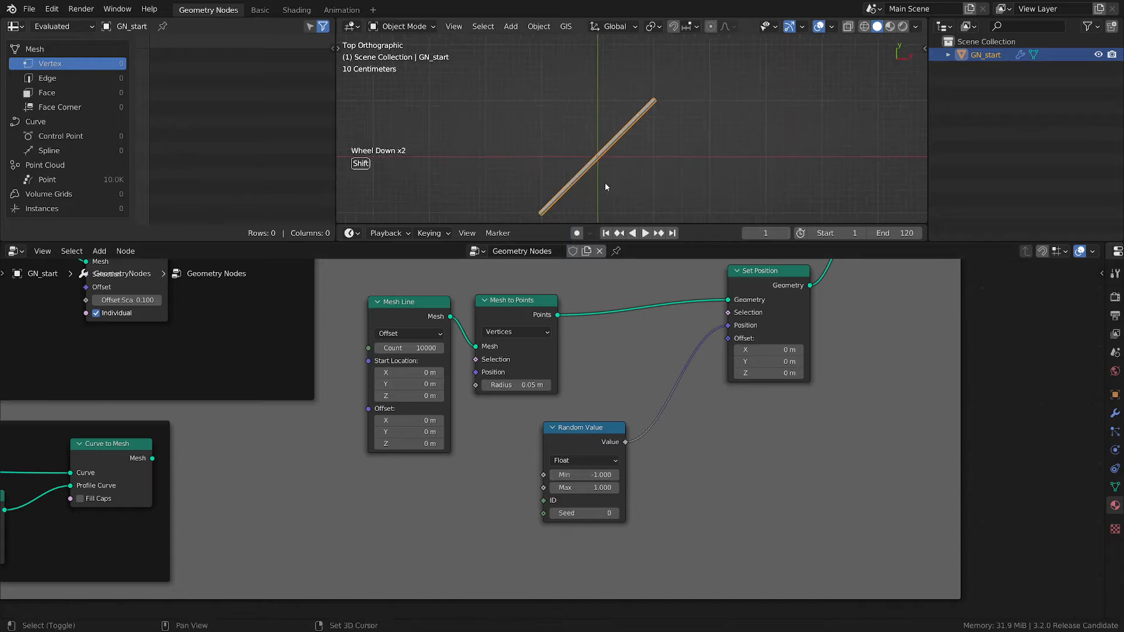
middle_click_drag(605, 184, 621, 152, "shift")
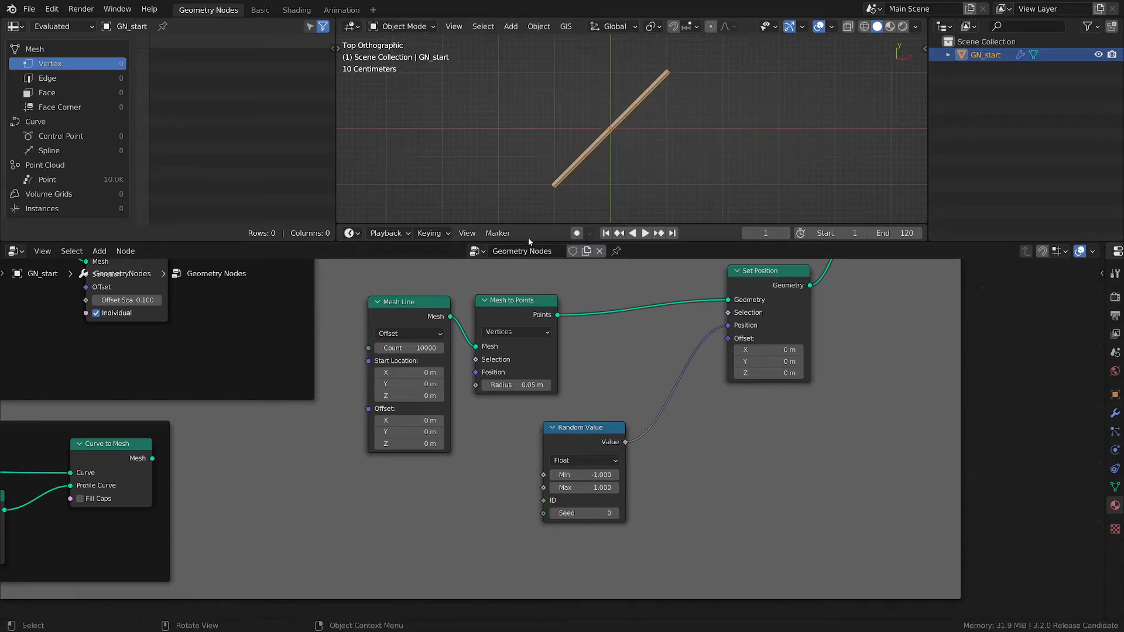
Step: Nudge the Mesh to Points and Mesh Line nodes slightly upward, and save the file
left_click_drag(505, 303, 506, 296)
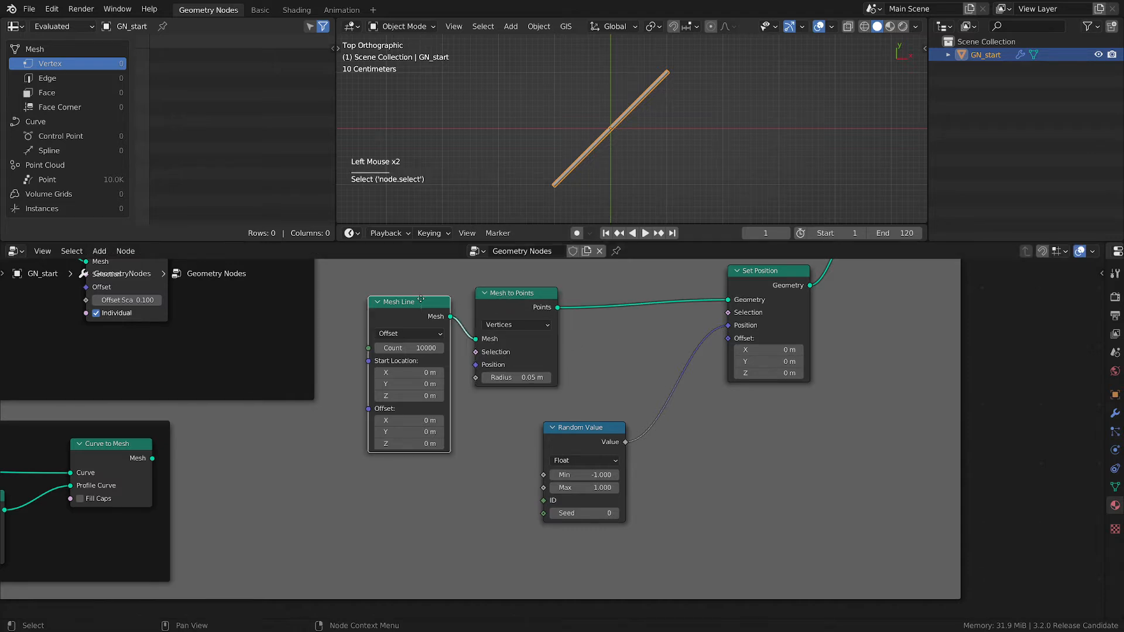
left_click_drag(421, 303, 424, 288)
left_click(774, 504)
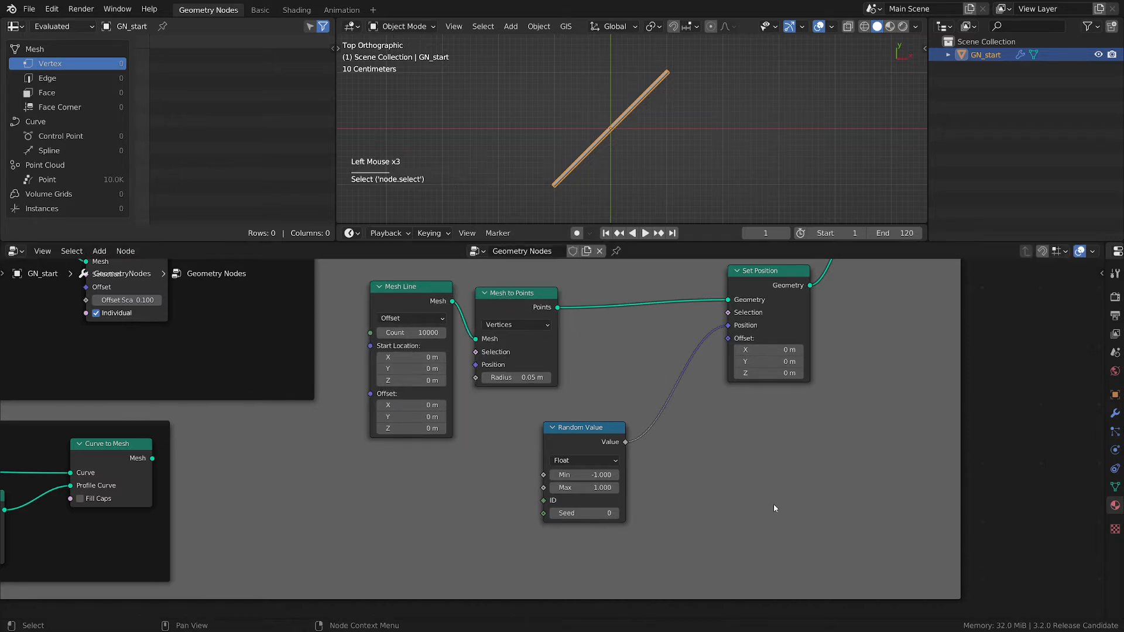
key("ctrl+s")
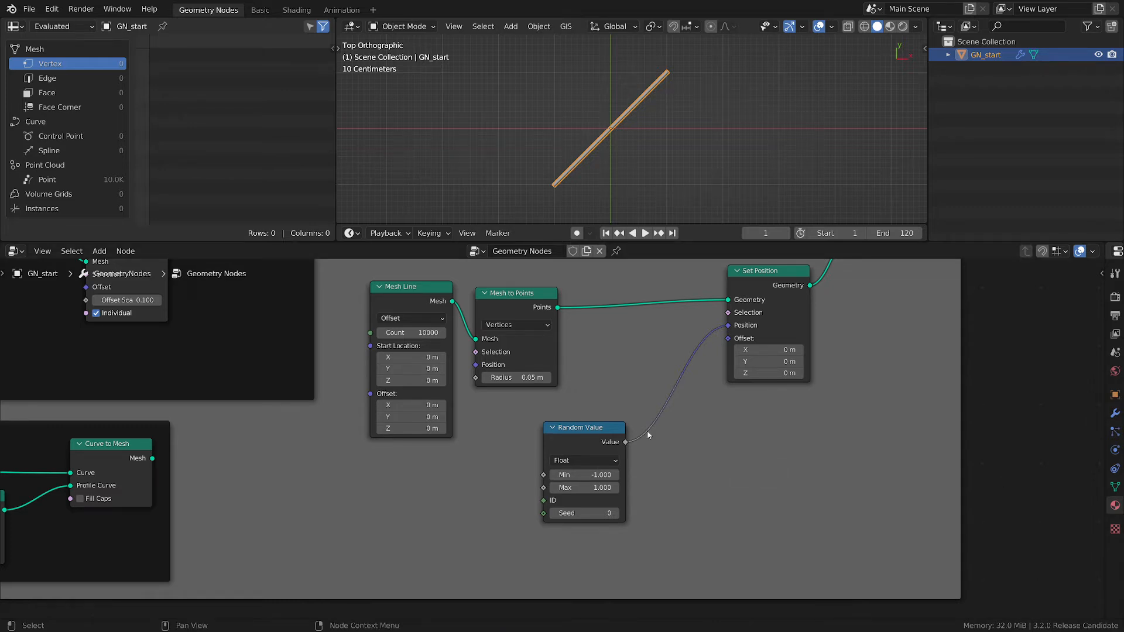
Step: Switch the Random Value node's data type to Vector and link its value to the Set Position node's Position
middle_click_drag(604, 146, 612, 132)
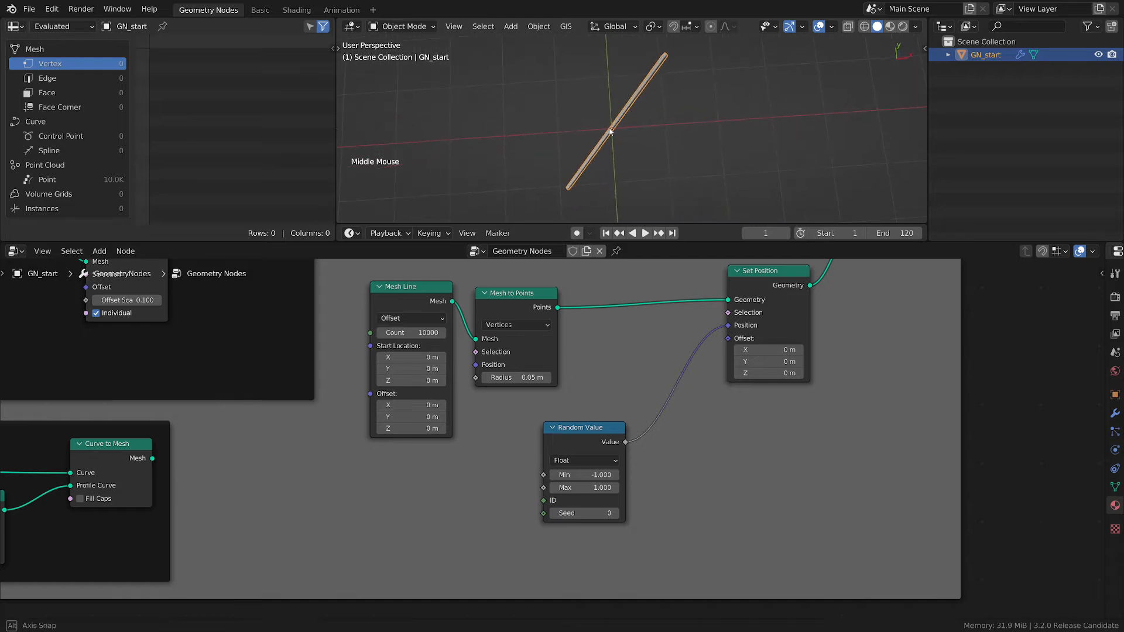
key("grave")
left_click(598, 56)
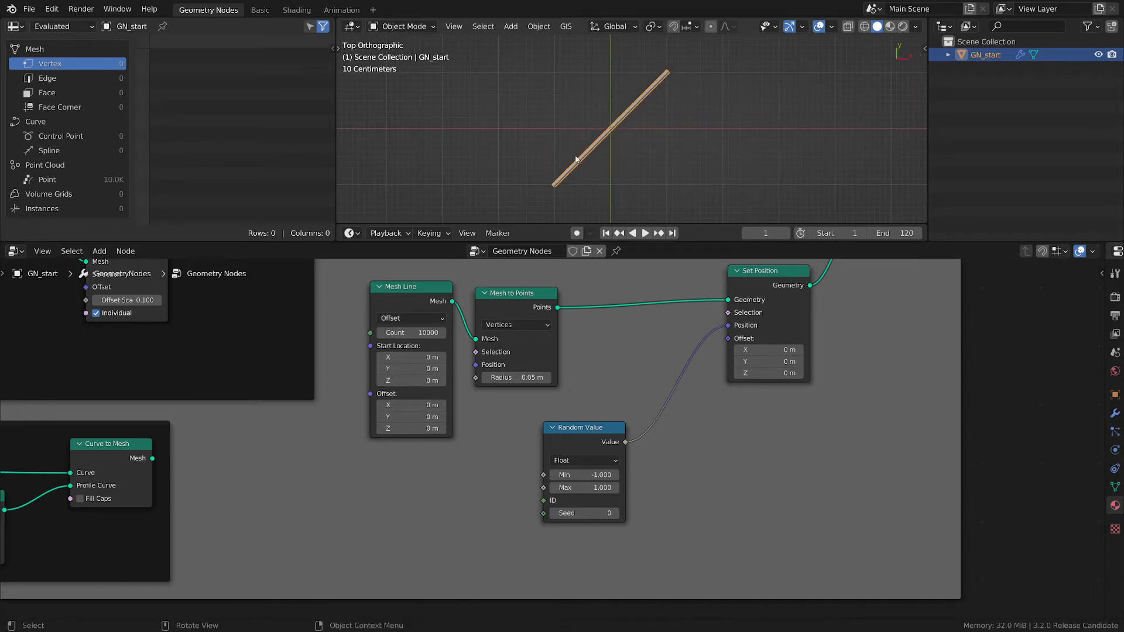
left_click_drag(578, 463, 546, 472)
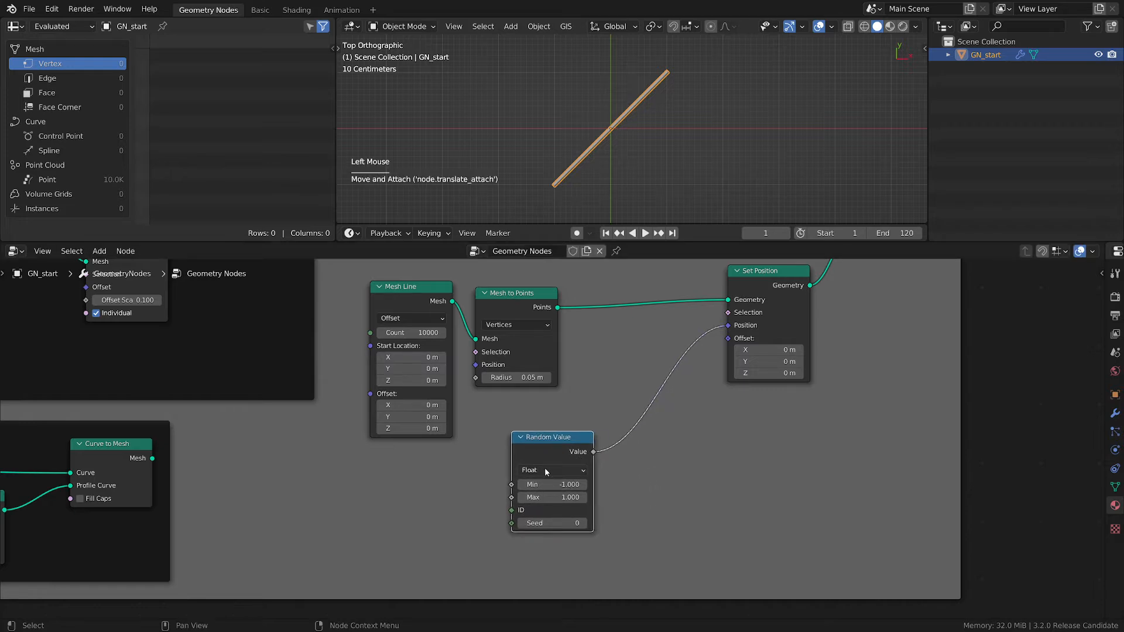
left_click(546, 472)
left_click(541, 508)
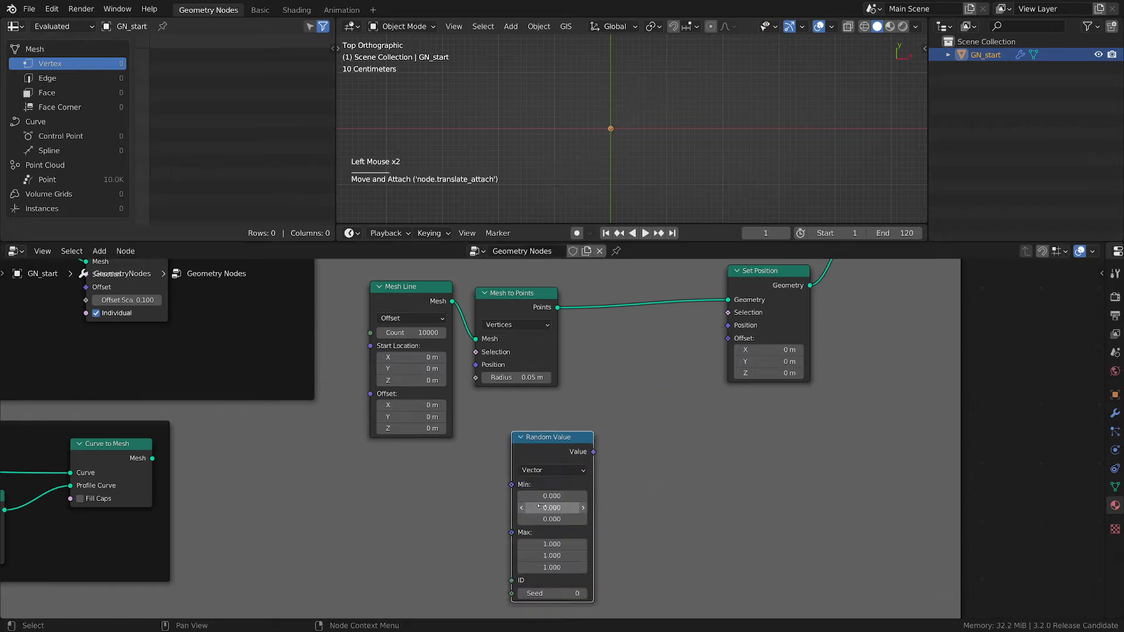
left_click_drag(593, 452, 728, 325)
middle_click_drag(569, 541, 607, 489)
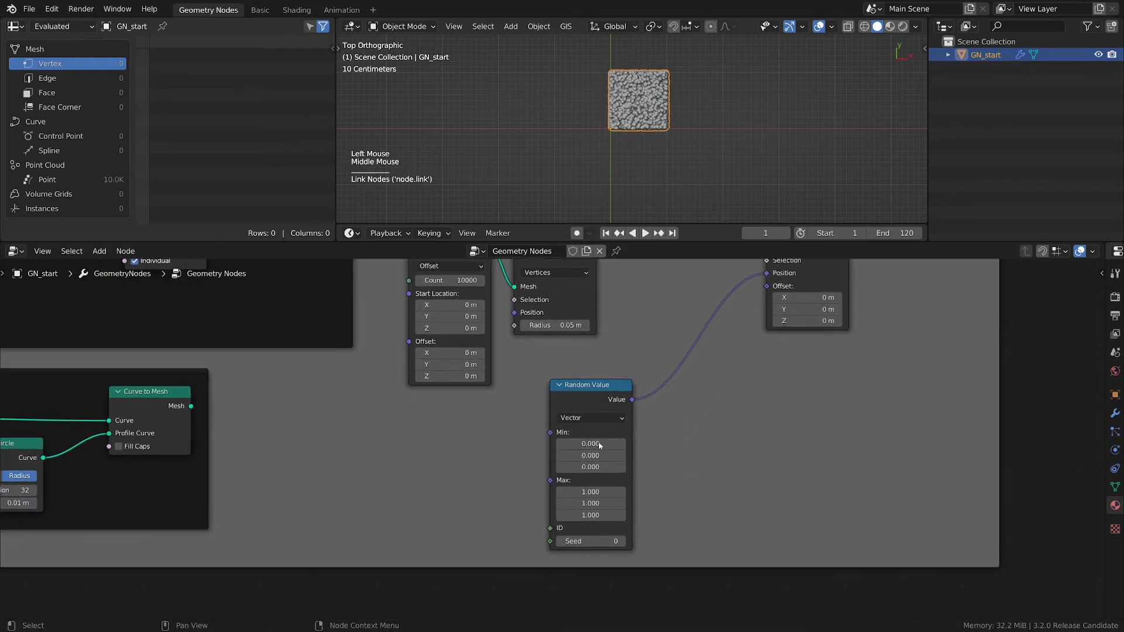
Step: Set all three minimum components of the vector Random Value to -1, and examine the points from other angles
left_click_drag(599, 444, 597, 467)
type("-1")
key("Return")
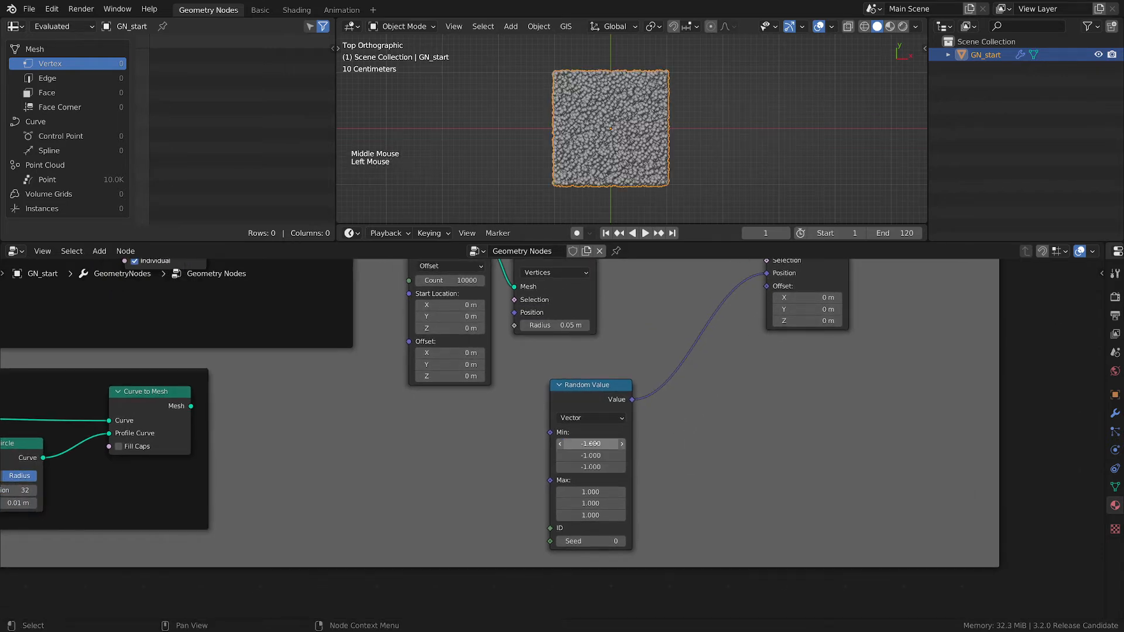
scroll(608, 88, "down", 2)
middle_click_drag(609, 87, 707, 93)
middle_click_drag(637, 154, 683, 119)
key("grave")
left_click(624, 43)
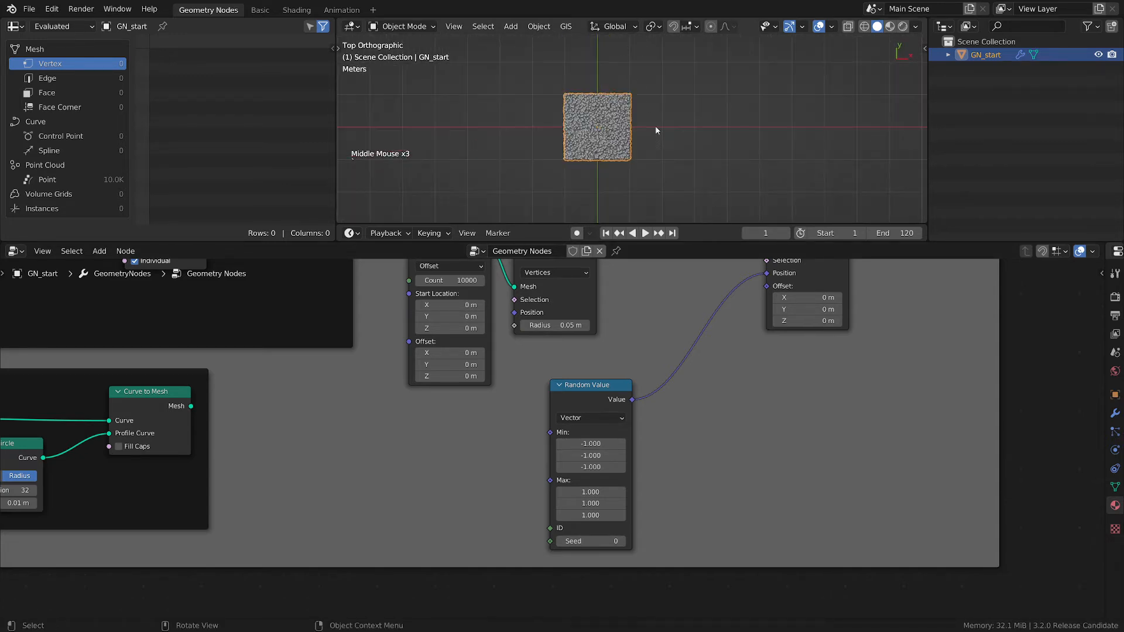
Step: Move the Group Output node farther away to make room after the Set Position node
scroll(671, 258, "down", 2)
middle_click_drag(627, 409, 621, 456)
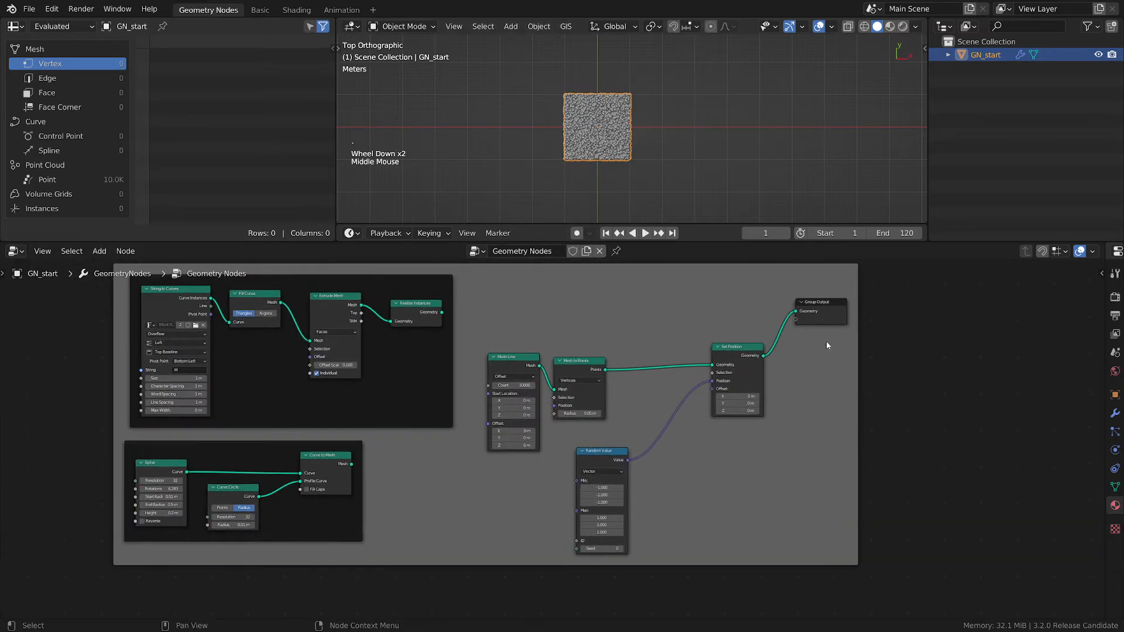
left_click_drag(832, 312, 1059, 326)
Step: Join the Mesh Line, Mesh to Points, Set Position and Random Value nodes in a new frame, and save the file
left_click(510, 375)
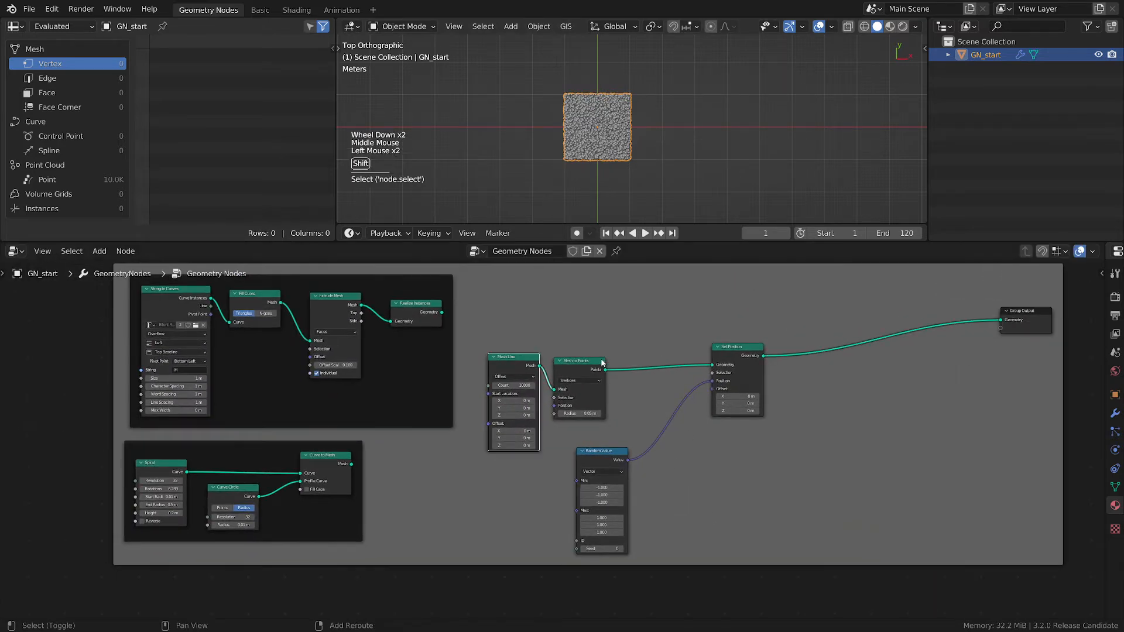
left_click(579, 375, "shift")
left_click(717, 359, "shift")
left_click(615, 454, "shift")
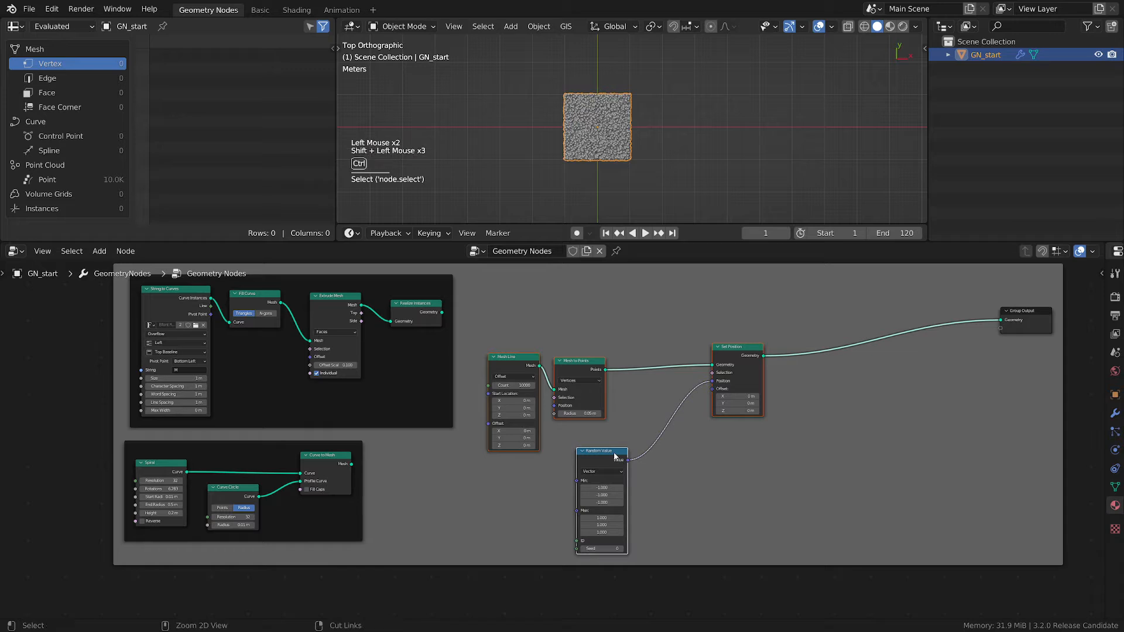
key("ctrl+j")
mouse_move(620, 338)
left_mouse_down()
mouse_move(627, 301)
mouse_move(629, 352)
left_mouse_up()
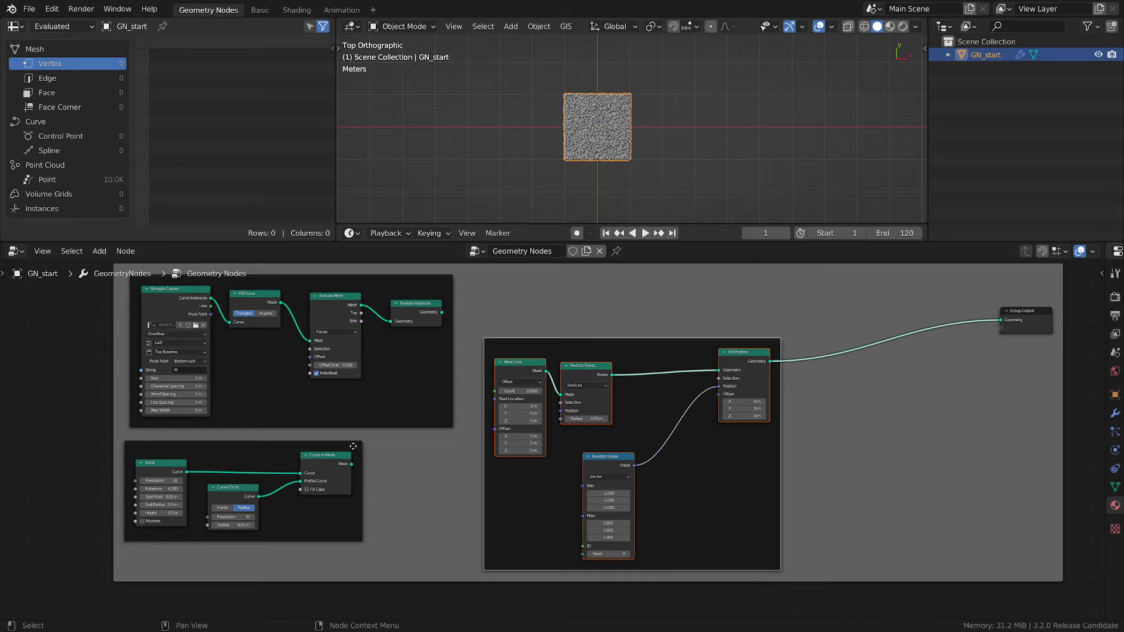
scroll(353, 446, "up", 1)
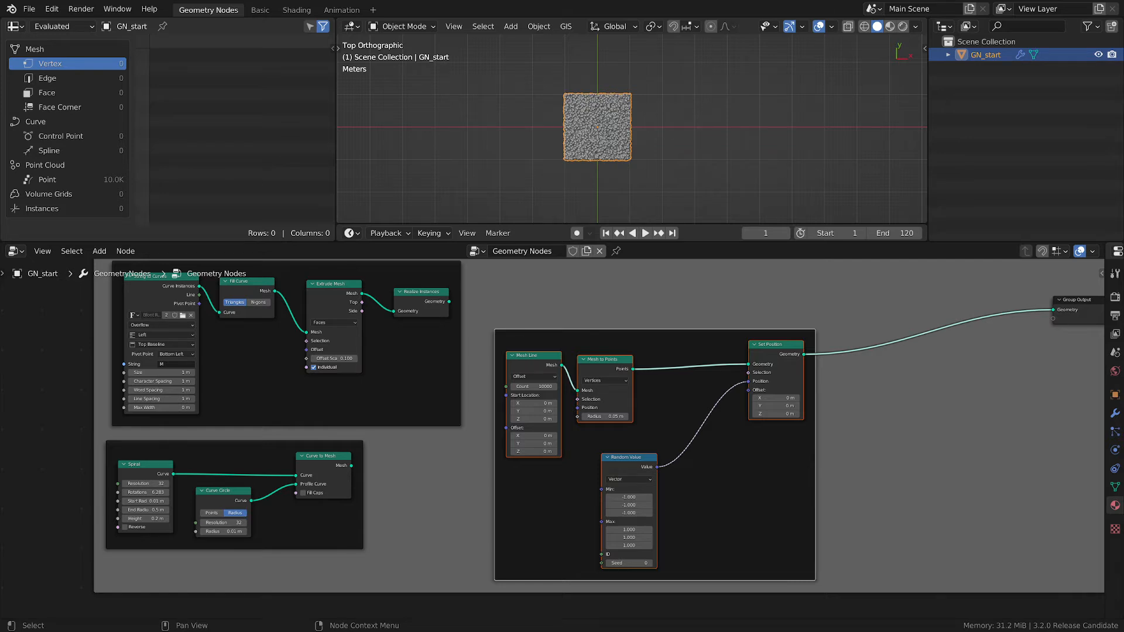
left_click(743, 501)
key("ctrl+s")
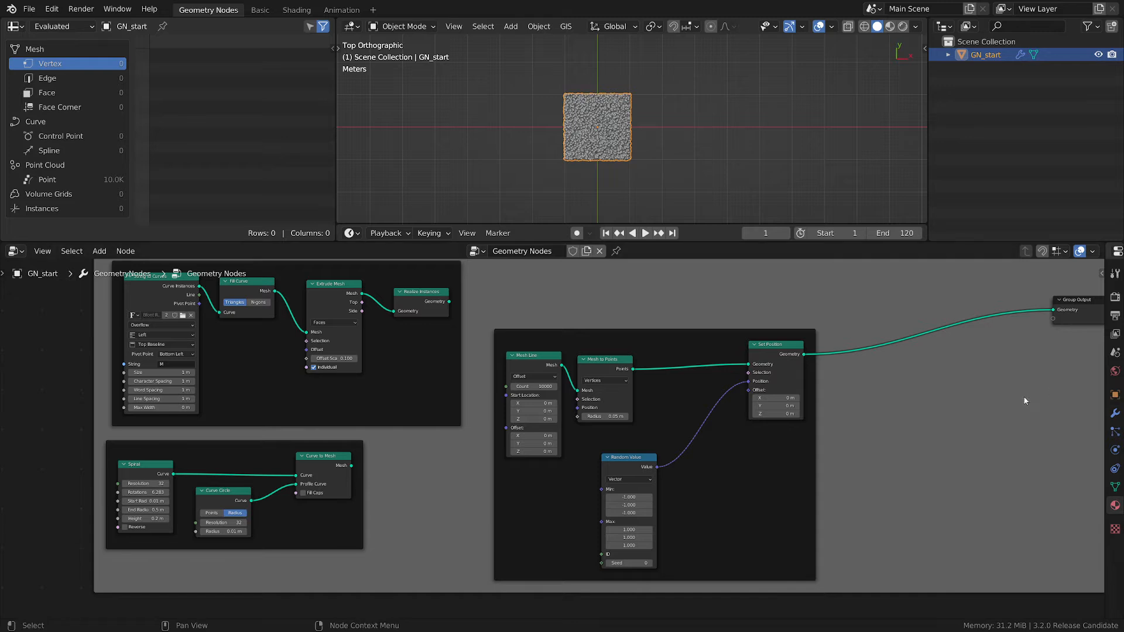
middle_click_drag(1025, 401, 929, 386)
key("shift+s")
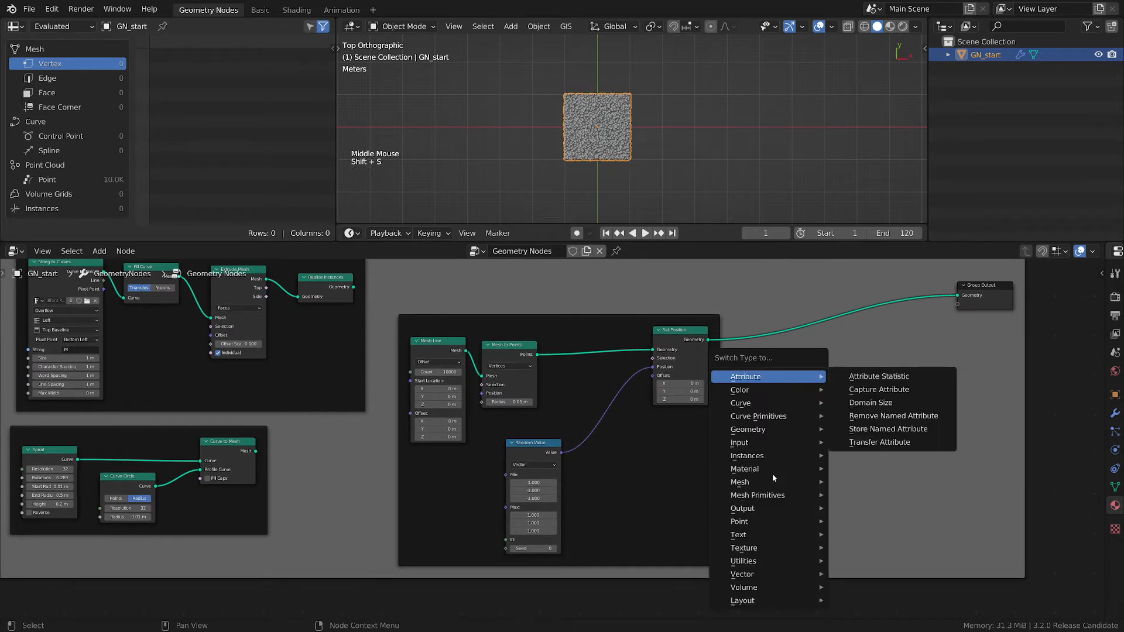
mouse_move(750, 429)
left_click(851, 427)
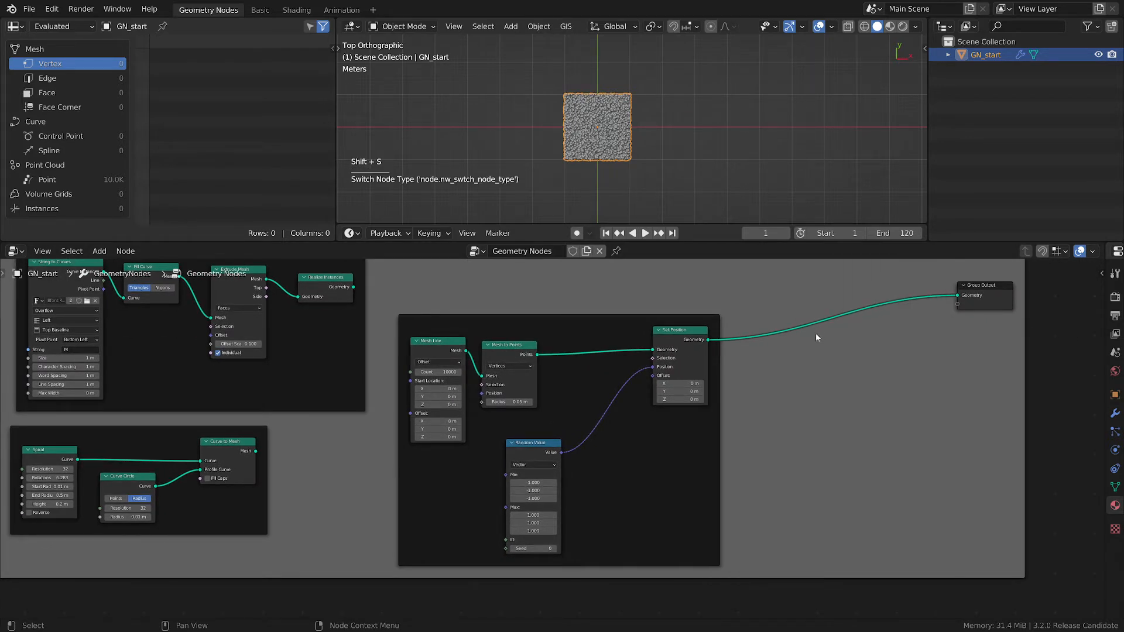
left_click(822, 374)
Step: Insert a second Set Position node on the link between the new frame and Group Output
key("shift+a")
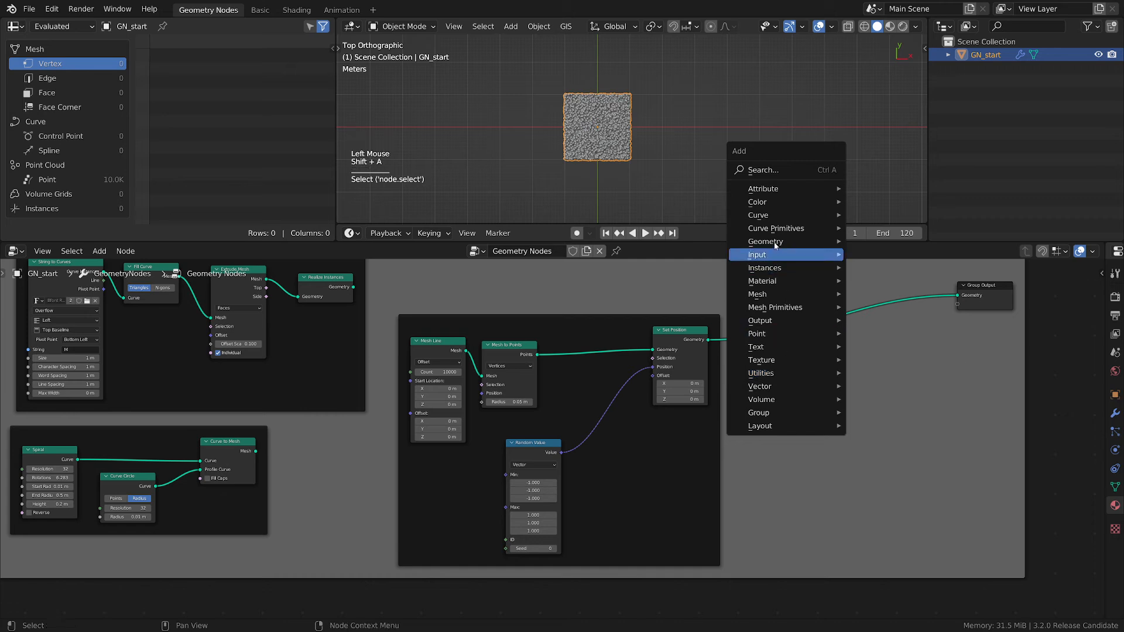
left_click(888, 416)
left_click(848, 328)
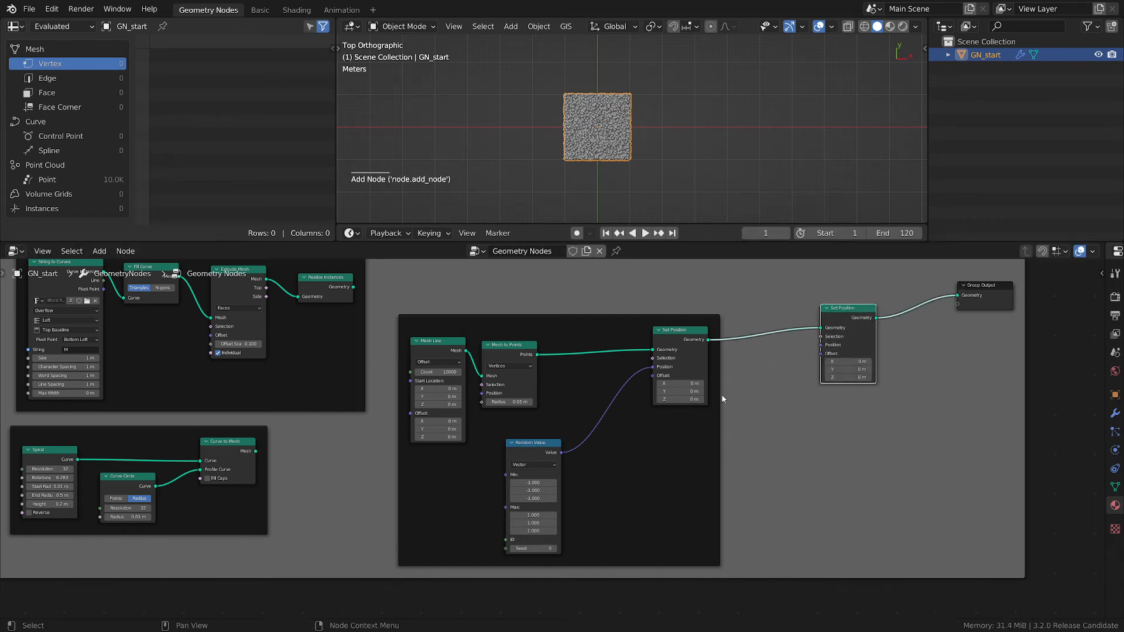
Step: Add a Geometry Proximity node beside the Realize Instances node in the letter frame
middle_click_drag(354, 312, 362, 338)
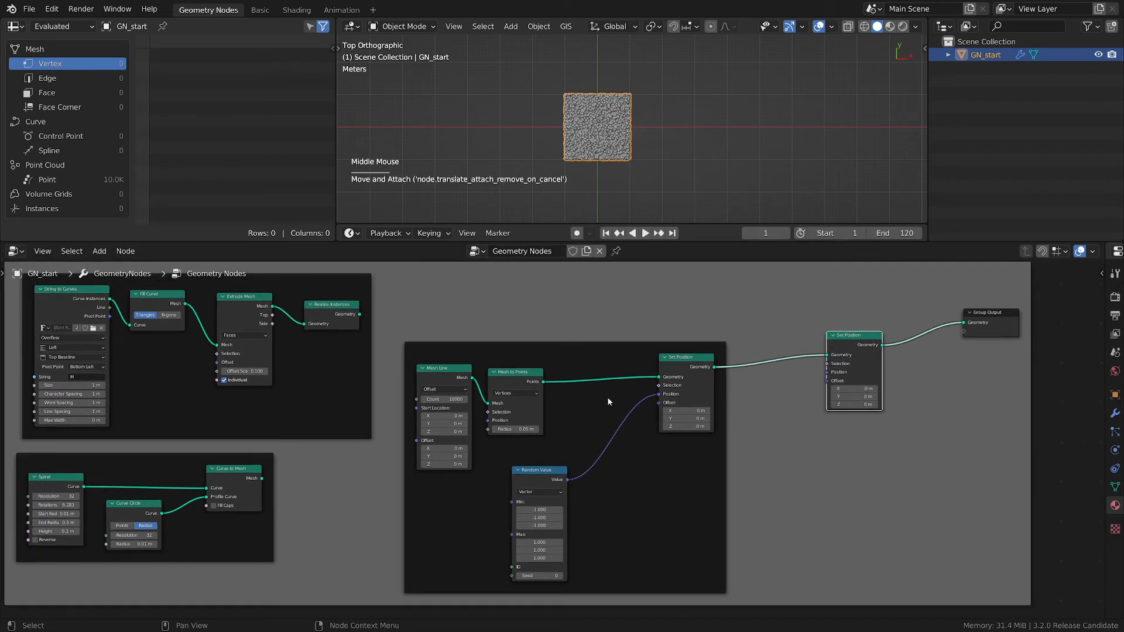
left_click(377, 275)
key("shift+a")
mouse_move(353, 282)
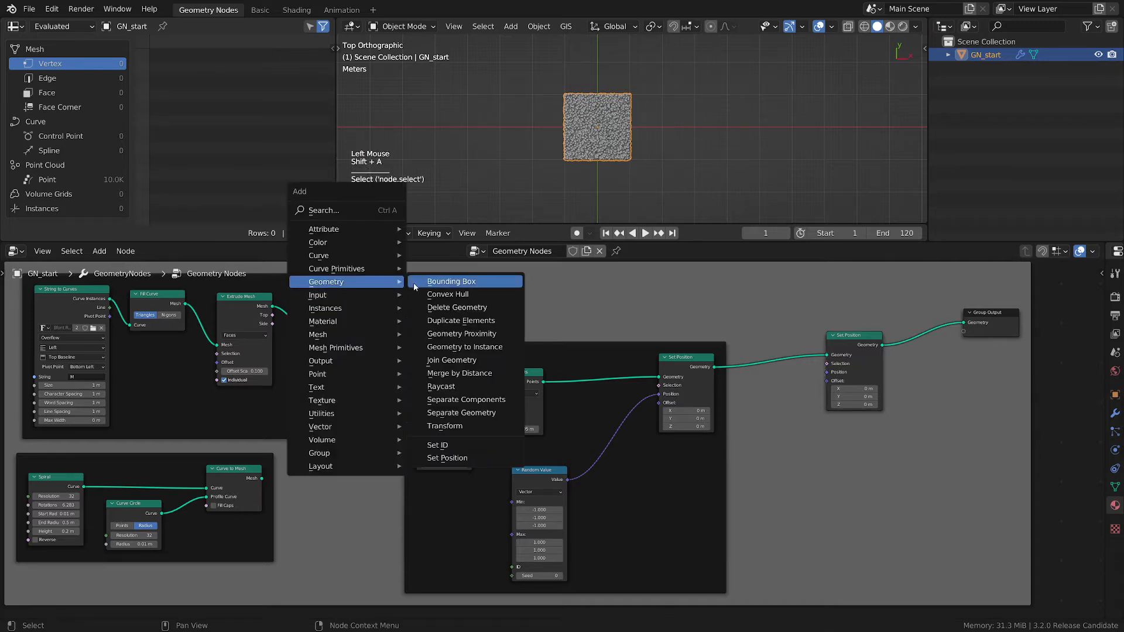
left_click(462, 333)
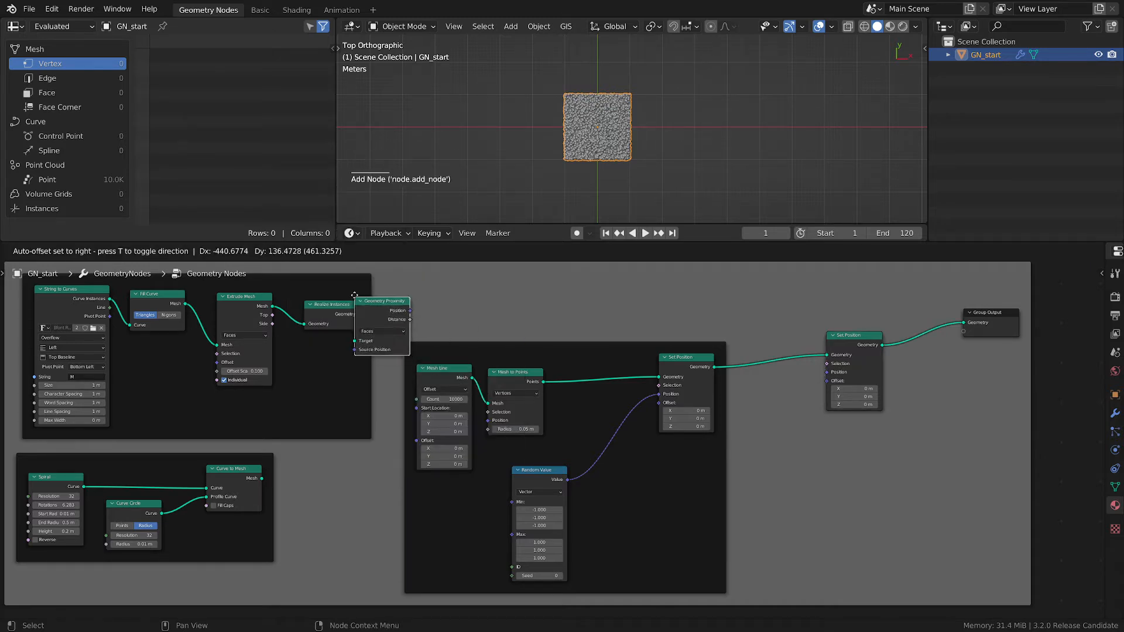
left_click(384, 305)
Step: Space out the Realize Instances and Geometry Proximity nodes and link the realized geometry to the Geometry Proximity Target
scroll(256, 321, "down", 1)
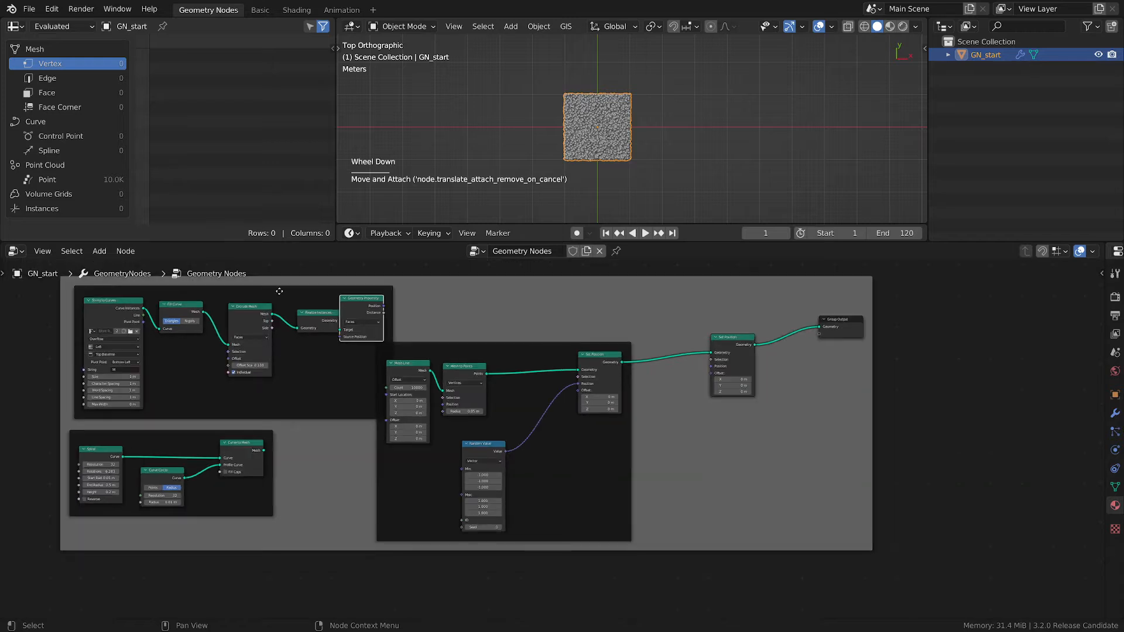
left_click_drag(279, 291, 178, 286)
scroll(230, 294, "up", 2)
left_click_drag(300, 309, 351, 307)
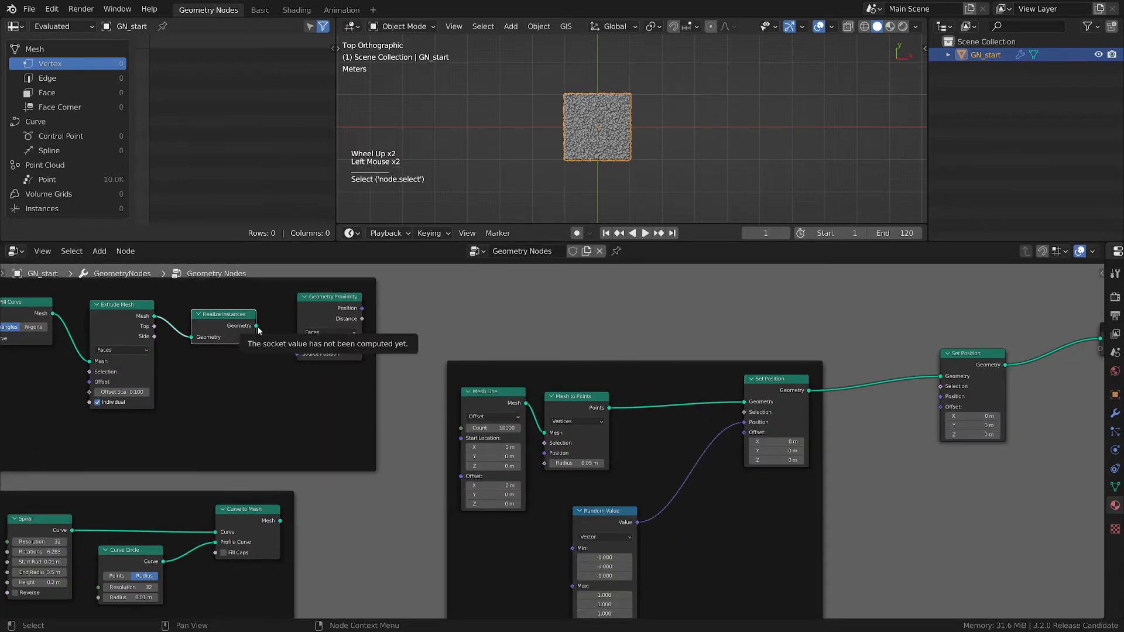
left_click_drag(258, 328, 302, 346)
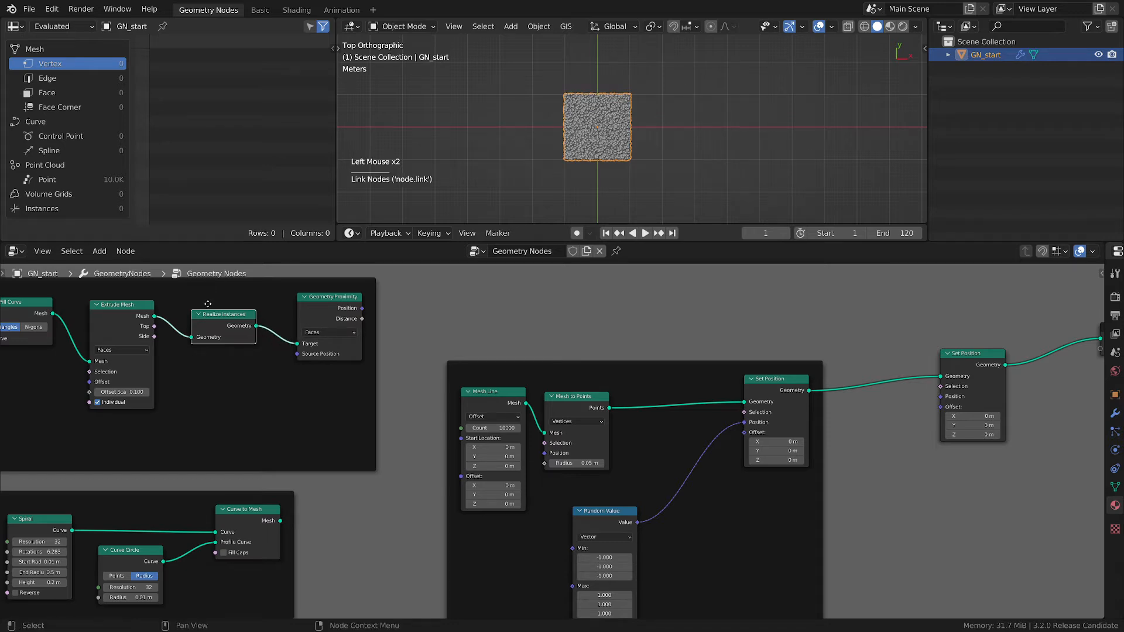
left_click_drag(209, 316, 203, 311)
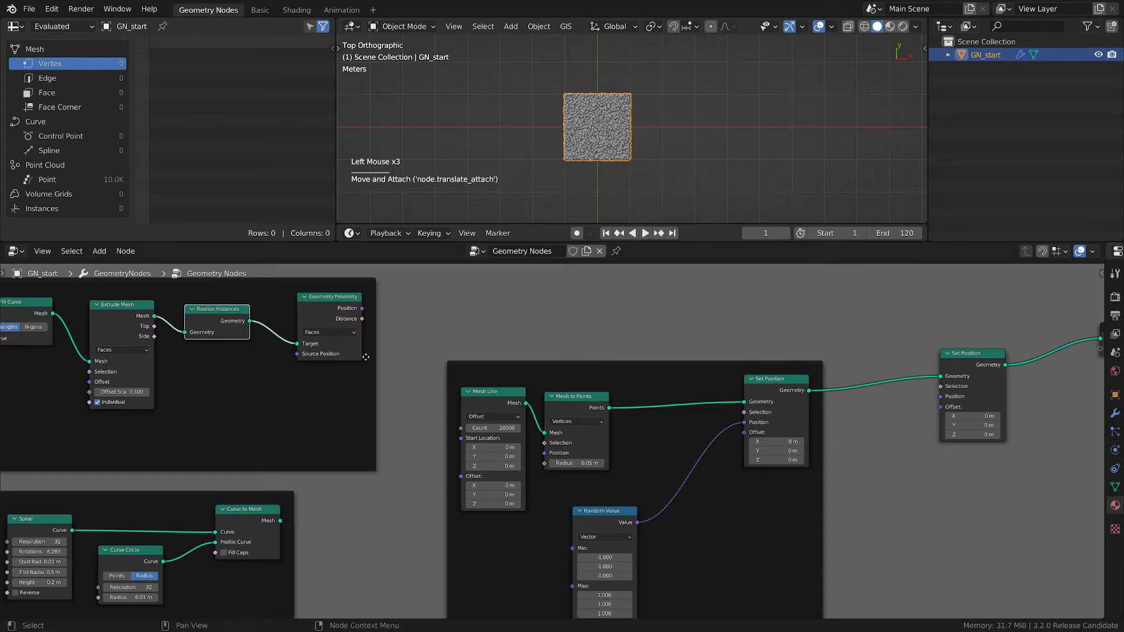
Step: Link the Geometry Proximity Position to the Position of the last Set Position node, and inspect the points in the viewport
scroll(351, 355, "down", 3)
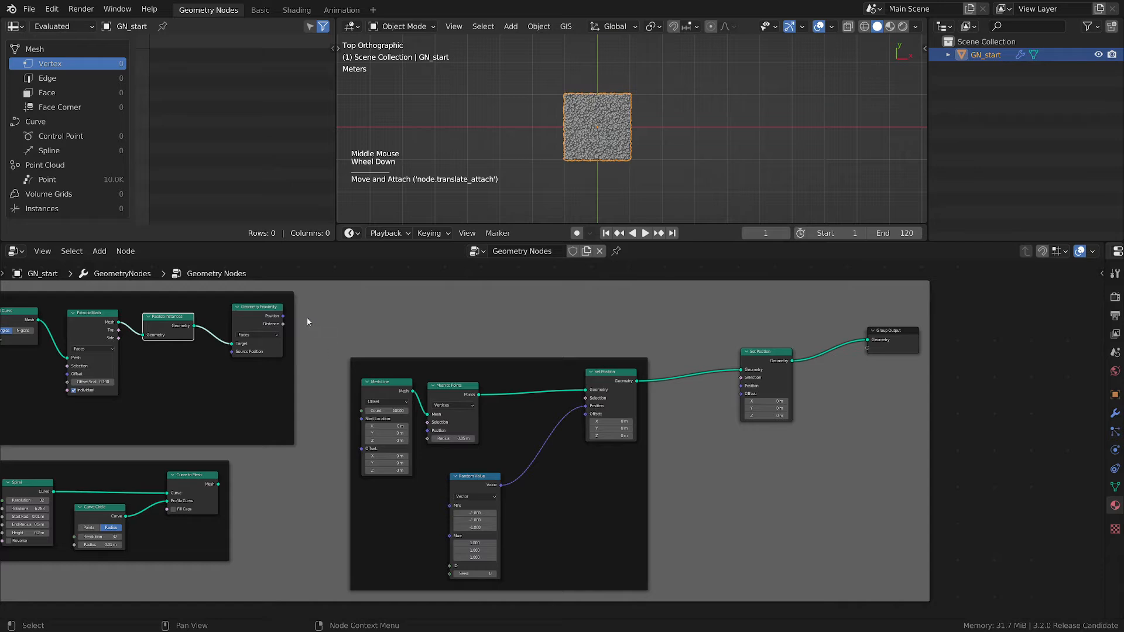
left_click_drag(286, 320, 741, 386)
scroll(603, 112, "up", 4)
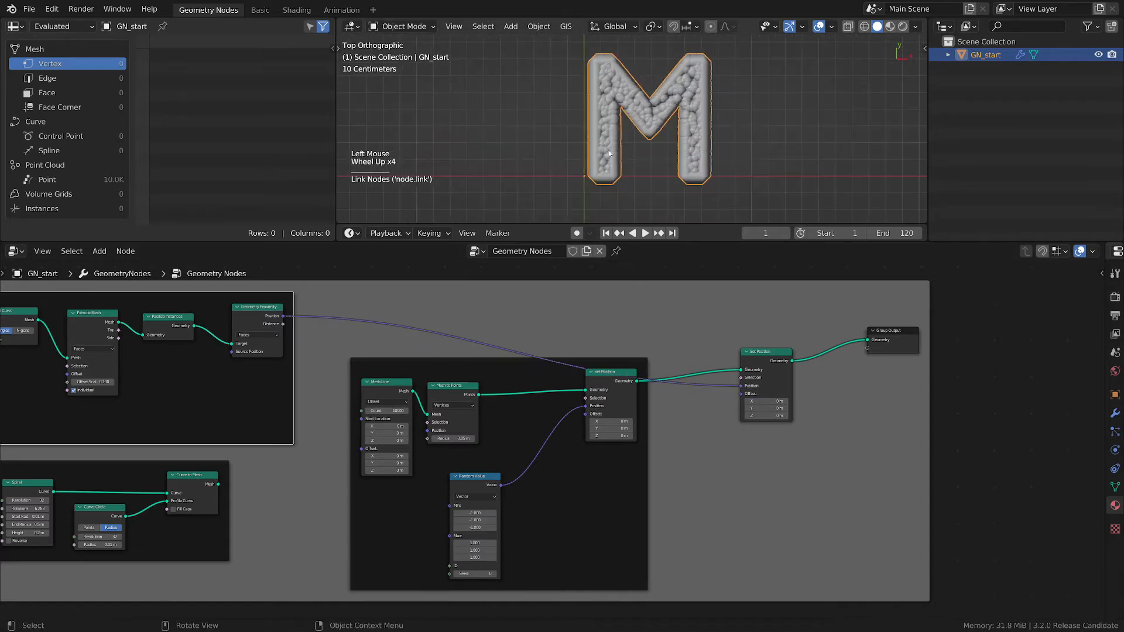
middle_click_drag(589, 194, 612, 167)
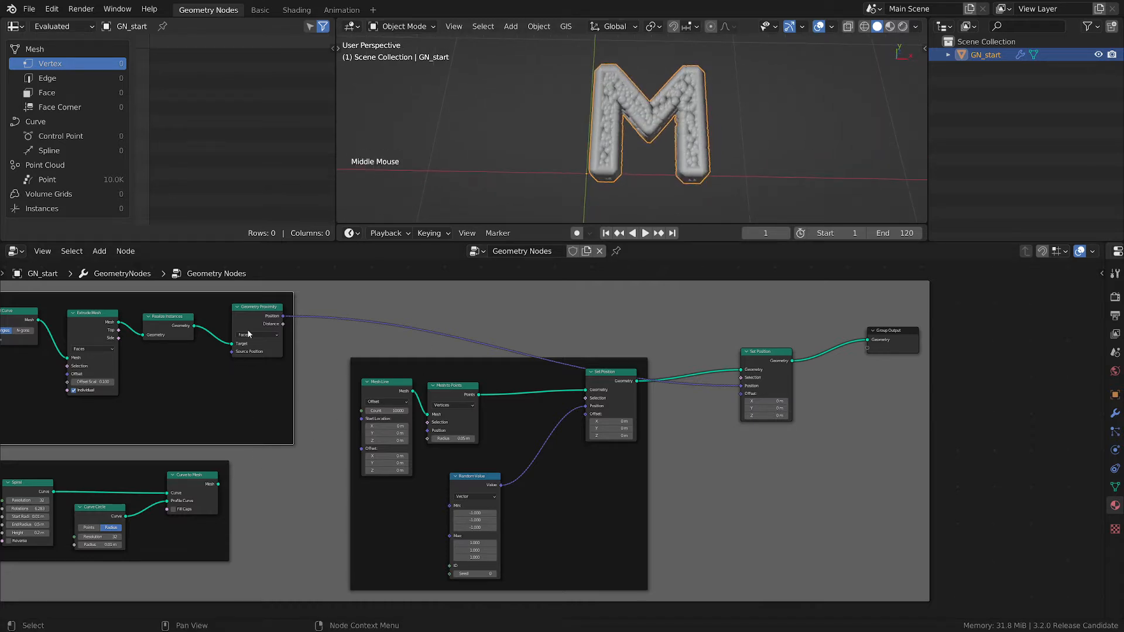
Step: Duplicate the Geometry Proximity node and place the copy after Curve to Mesh in the spiral frame
left_click(254, 308)
key("ctrl+c")
key("ctrl+v")
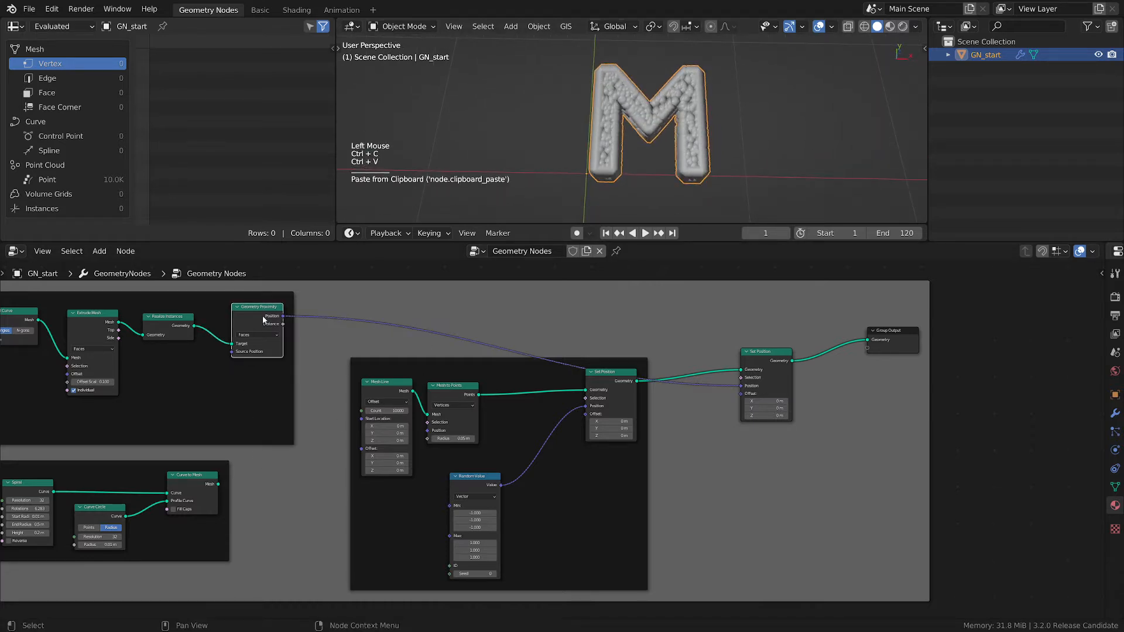
key("g")
left_click(229, 528)
key("g")
left_click(249, 490)
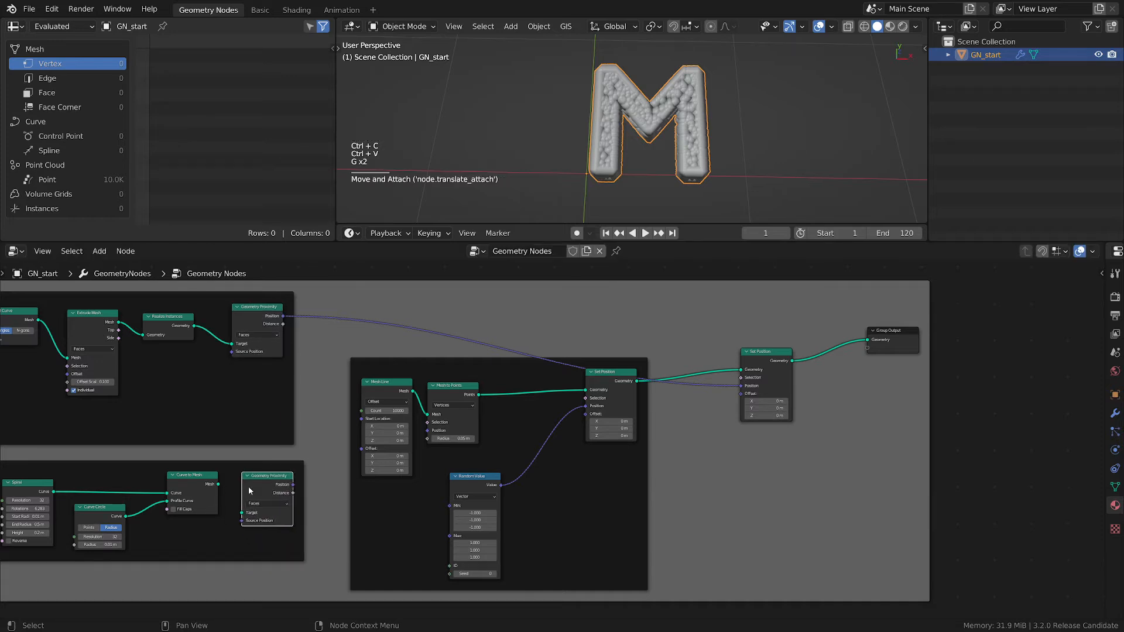
Step: Link the Curve to Mesh output to the copied node's Target, and its Position to the last Set Position node's Position
left_click_drag(217, 484, 243, 512)
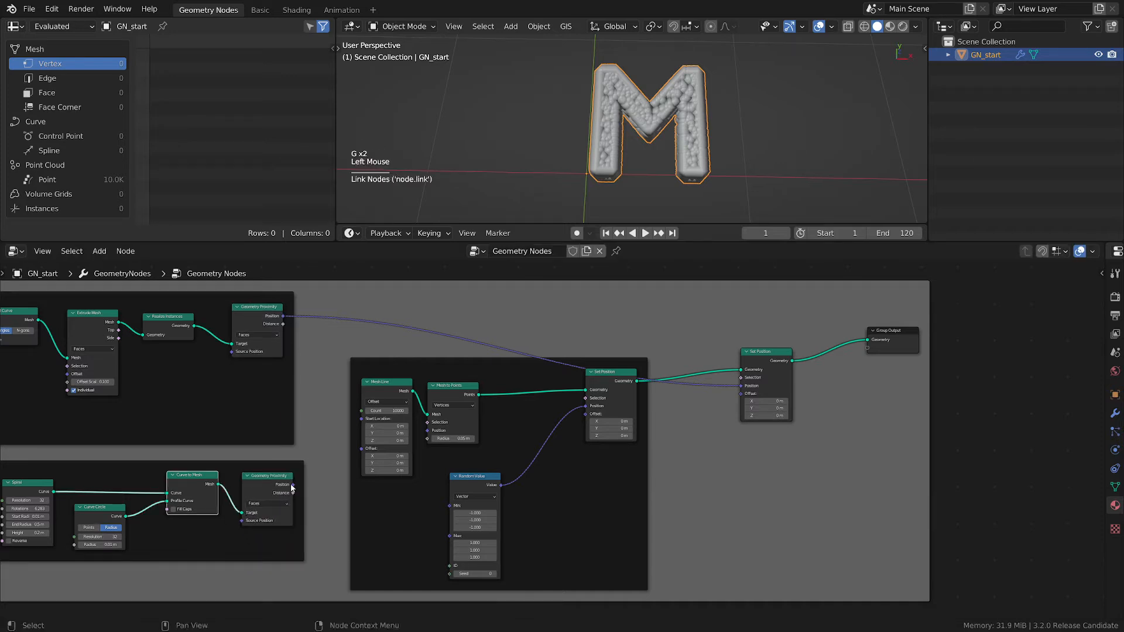
left_click_drag(292, 485, 741, 385)
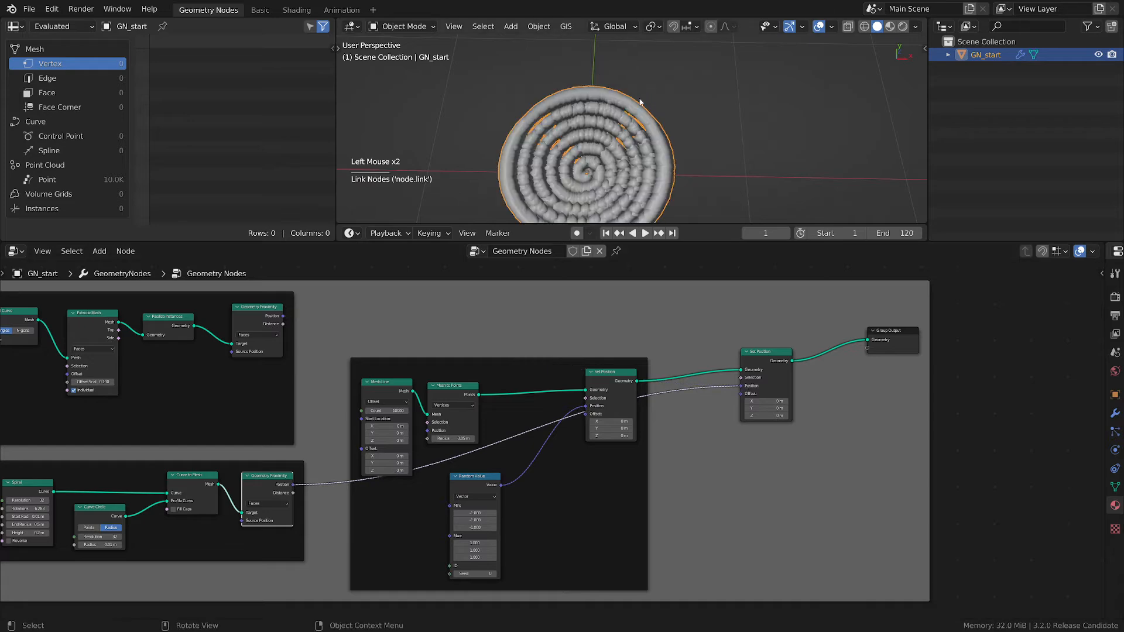
scroll(640, 102, "down", 3)
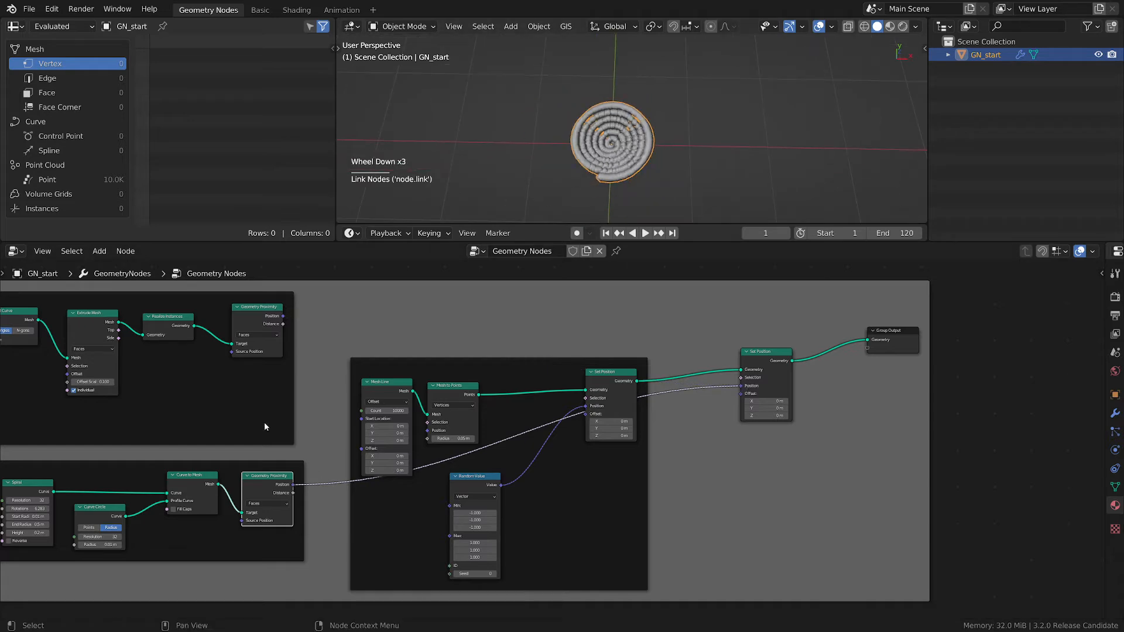
Step: Set the horizontal alignment of the String to Curves node to Center
middle_click_drag(264, 422, 453, 433)
scroll(453, 433, "down", 1)
scroll(384, 370, "up", 5)
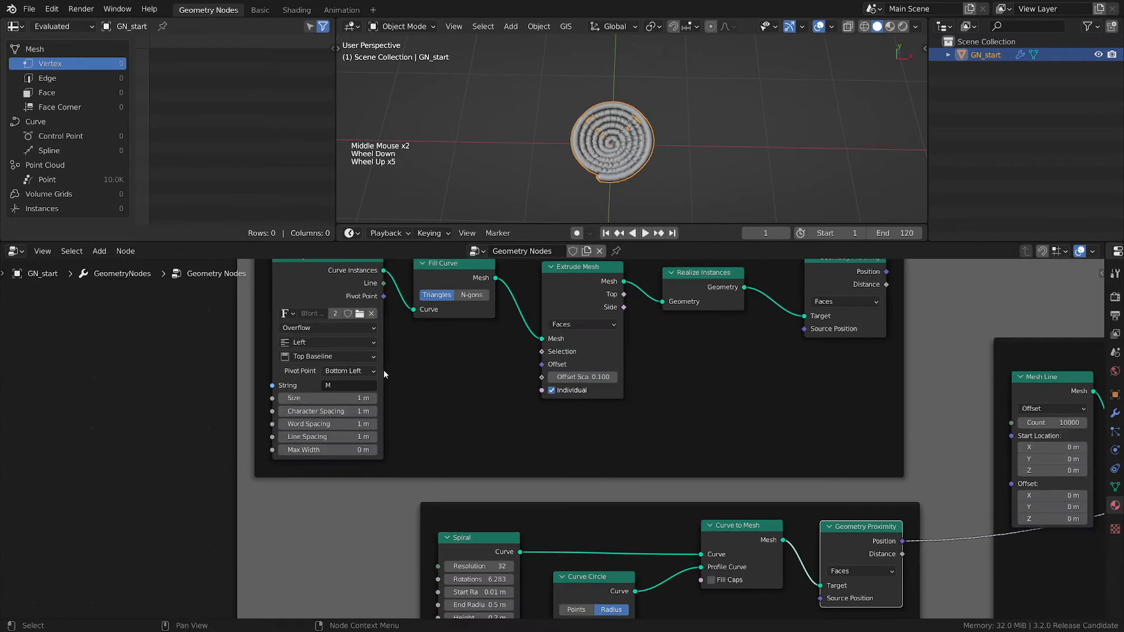
left_click(328, 341)
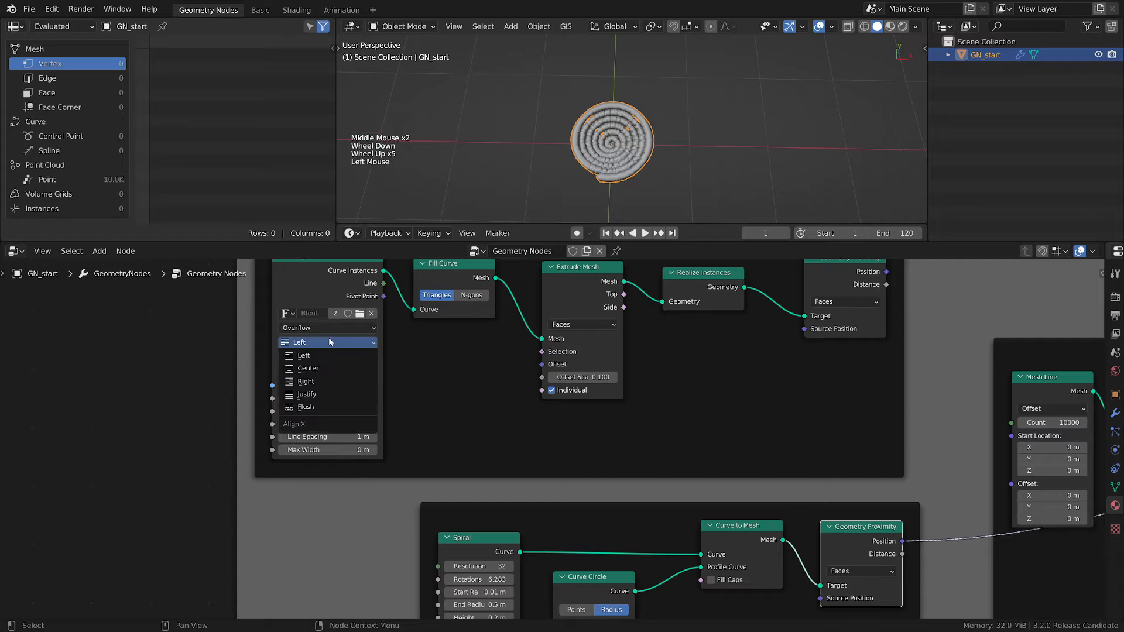
left_click(322, 370)
scroll(650, 416, "down", 1)
middle_click_drag(652, 417, 252, 454)
scroll(481, 342, "down", 3)
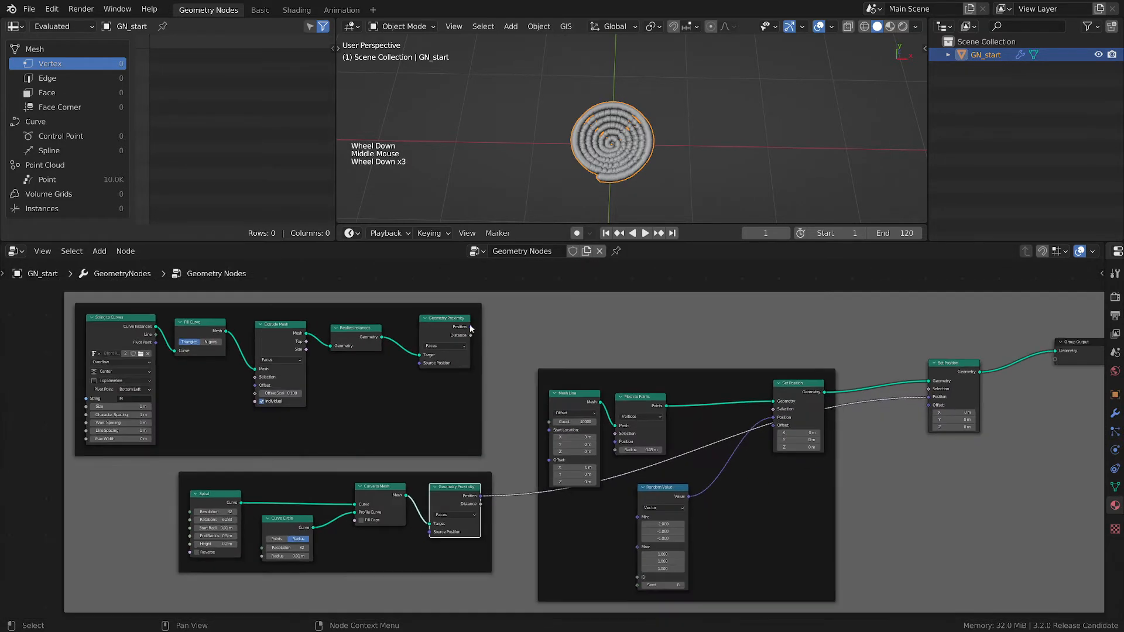
Step: Link the letter's Geometry Proximity Position to the last Set Position node and set the String to Curves vertical alignment to Middle
left_click_drag(471, 327, 928, 397)
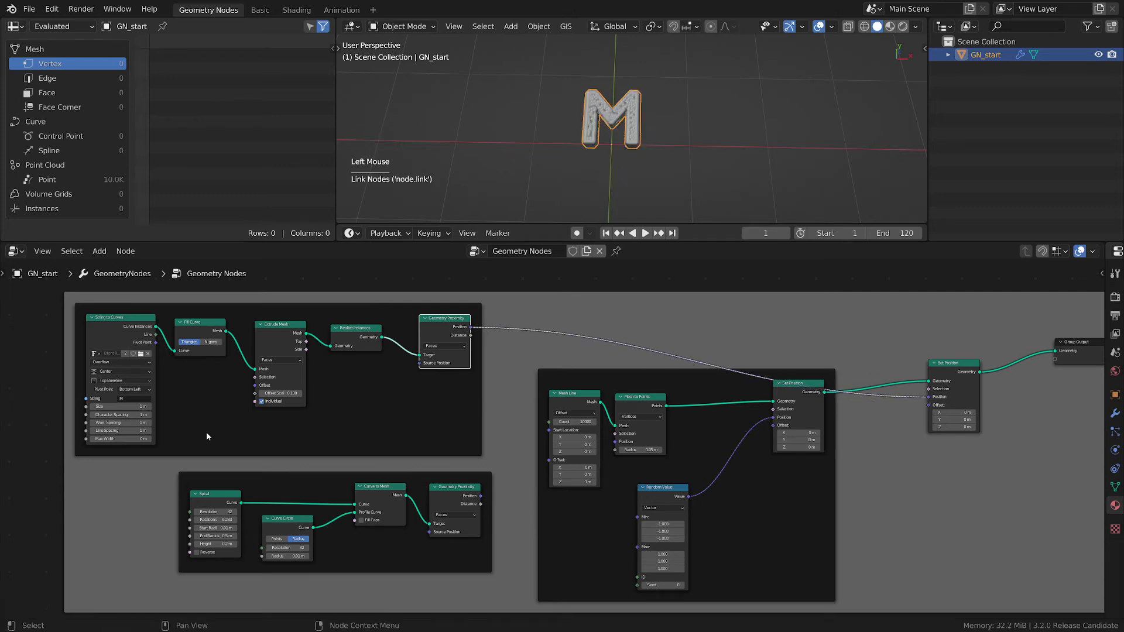
middle_click_drag(206, 431, 351, 453)
scroll(321, 406, "up", 3)
middle_click_drag(321, 405, 252, 381)
scroll(252, 381, "up", 2)
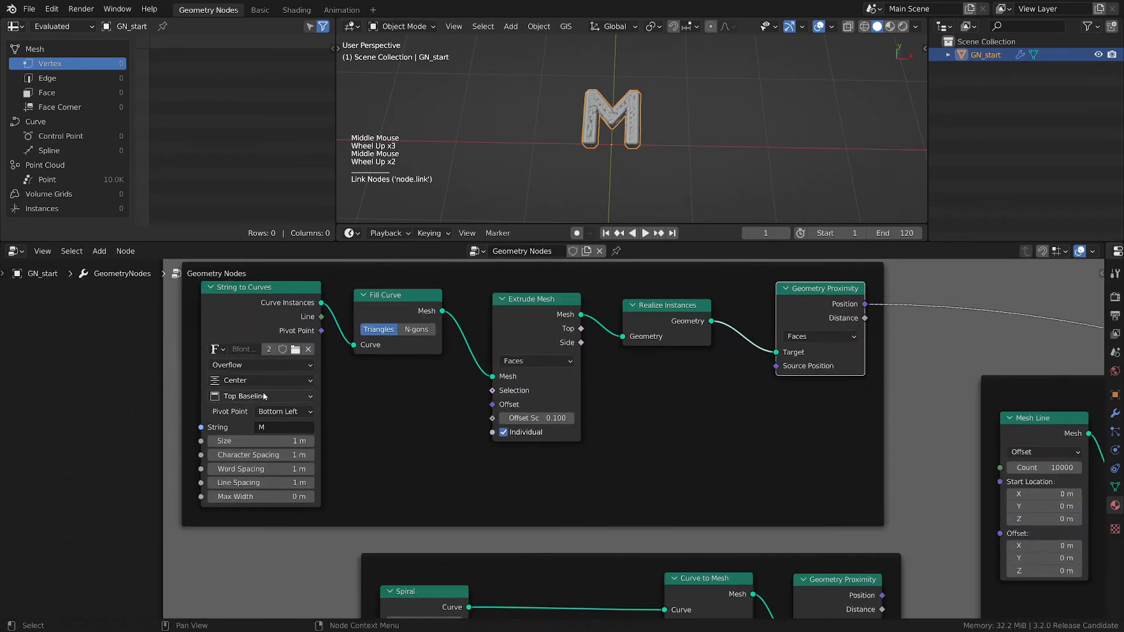
left_click_drag(263, 397, 261, 424)
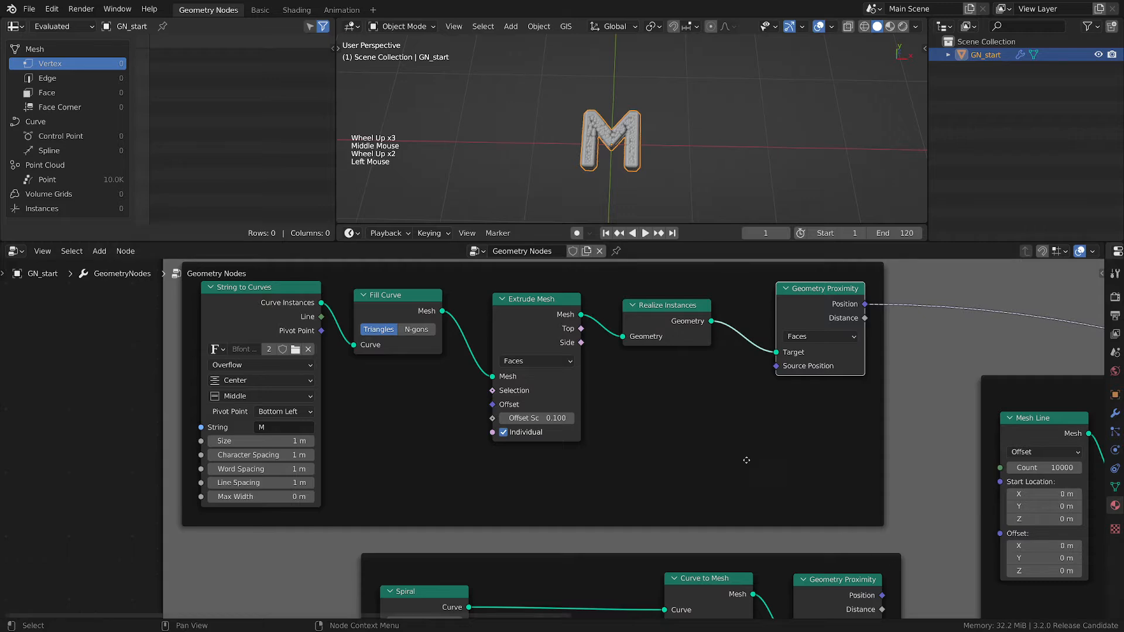
Step: Link the spiral's Geometry Proximity Position to the Position of the last Set Position node
middle_click_drag(746, 460, 353, 464)
scroll(391, 359, "down", 5)
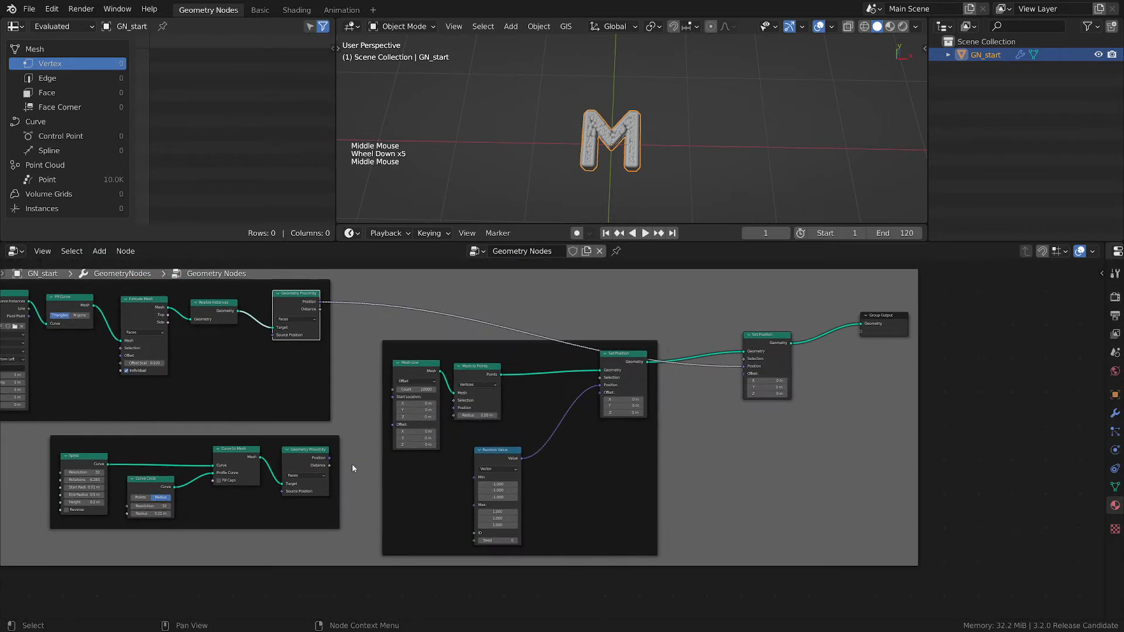
scroll(353, 463, "up", 2)
left_click_drag(323, 456, 888, 331)
middle_click_drag(652, 340, 451, 391)
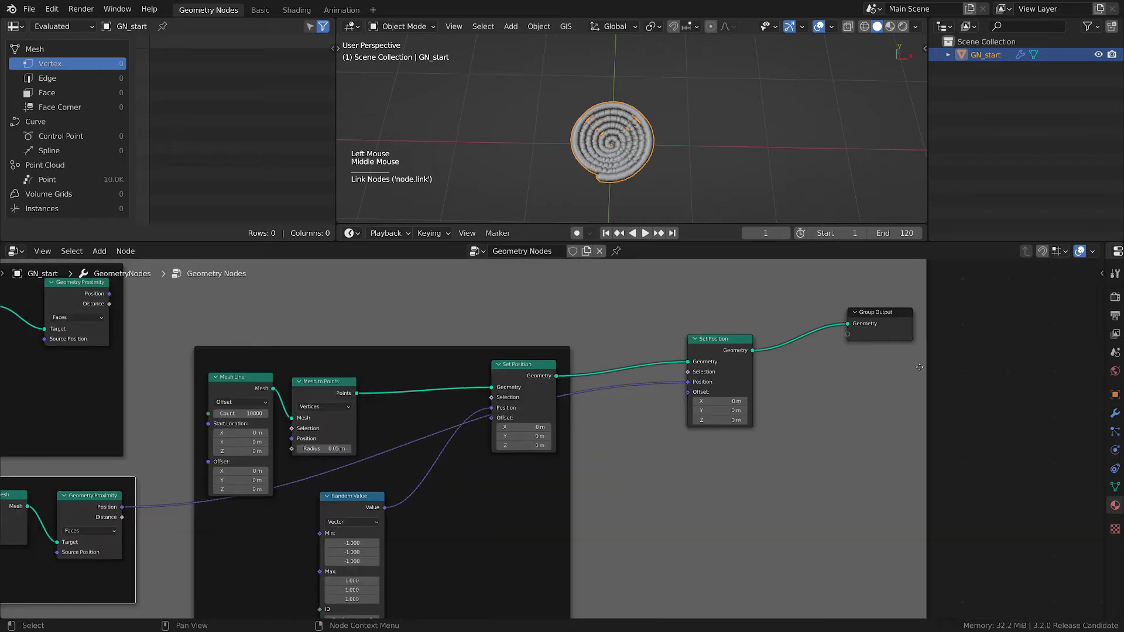
Step: Move the Group Output and last Set Position nodes farther away and add a Mix Vectors [Preset] group node before them
left_click_drag(876, 312, 984, 319)
left_click_drag(719, 375, 828, 378)
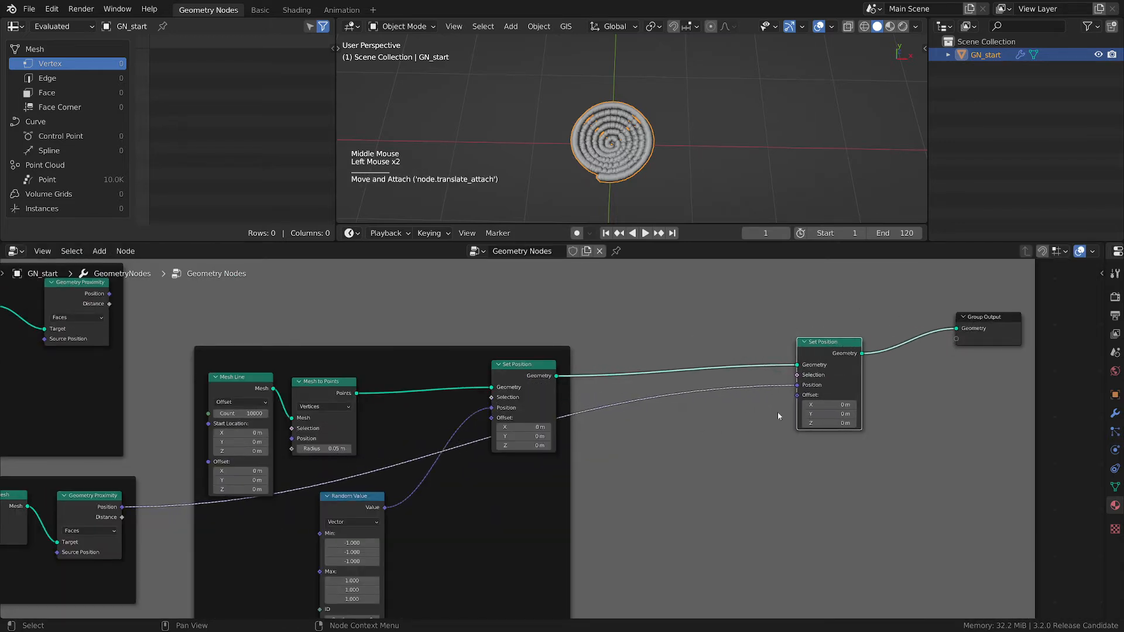
key("shift+a")
mouse_move(687, 597)
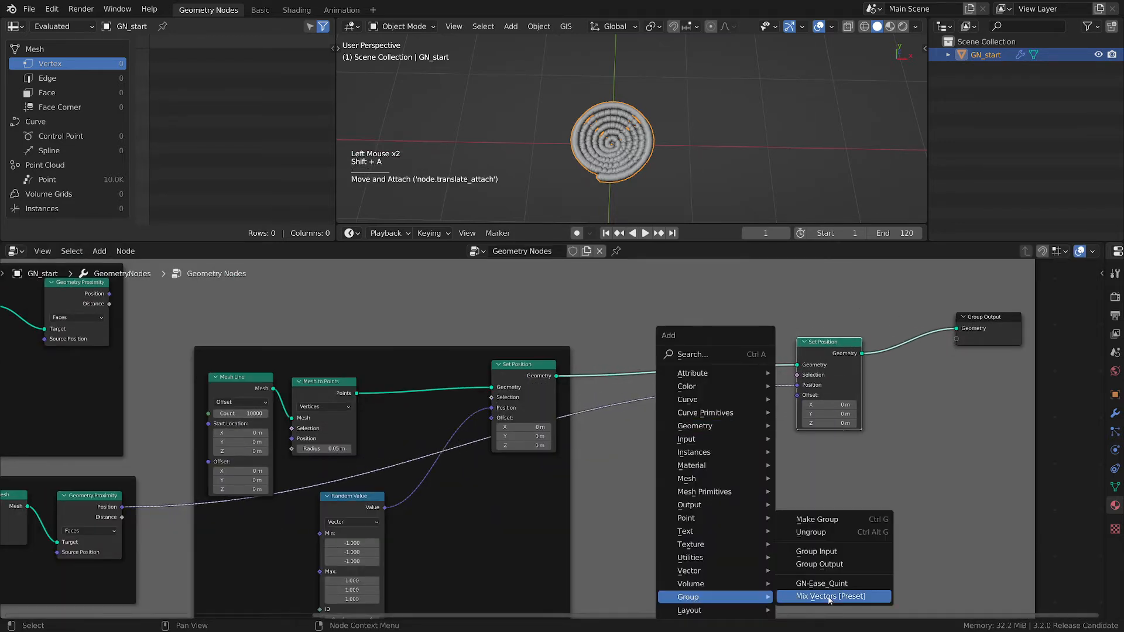
left_click(825, 525)
scroll(685, 419, "down", 2)
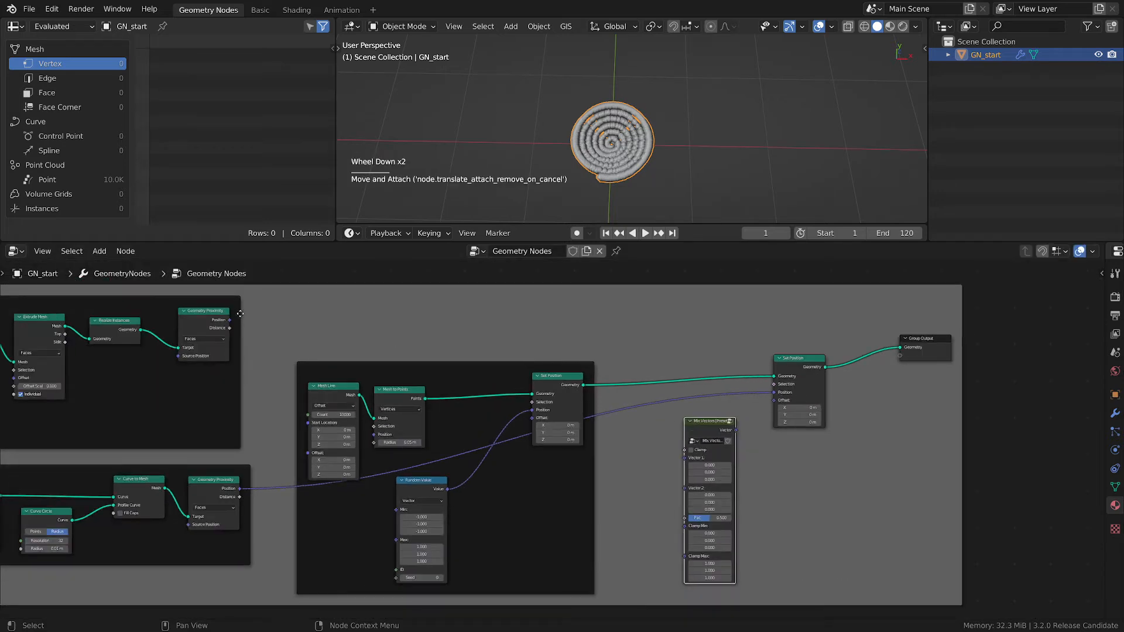
Step: Link the letter's proximity Position to Vector 1, the spiral's to Vector 2, and the mixed Vector to the last Set Position's Position
left_click_drag(229, 321, 684, 459)
scroll(673, 492, "up", 1)
scroll(673, 492, "up", 2)
left_click_drag(34, 488, 691, 457)
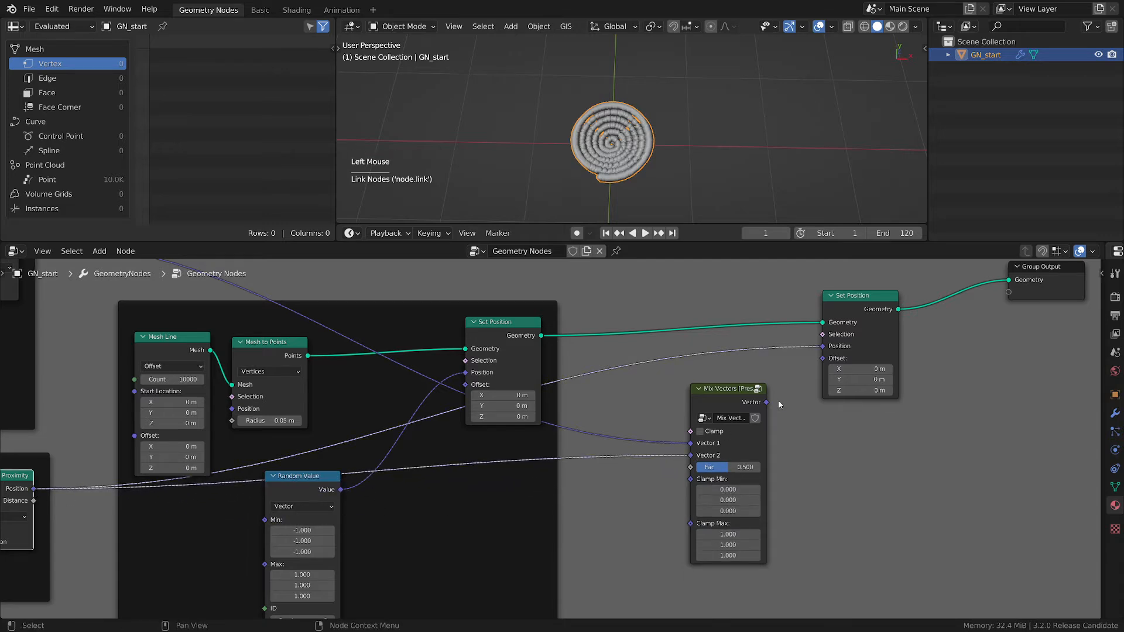
left_click_drag(767, 403, 822, 346)
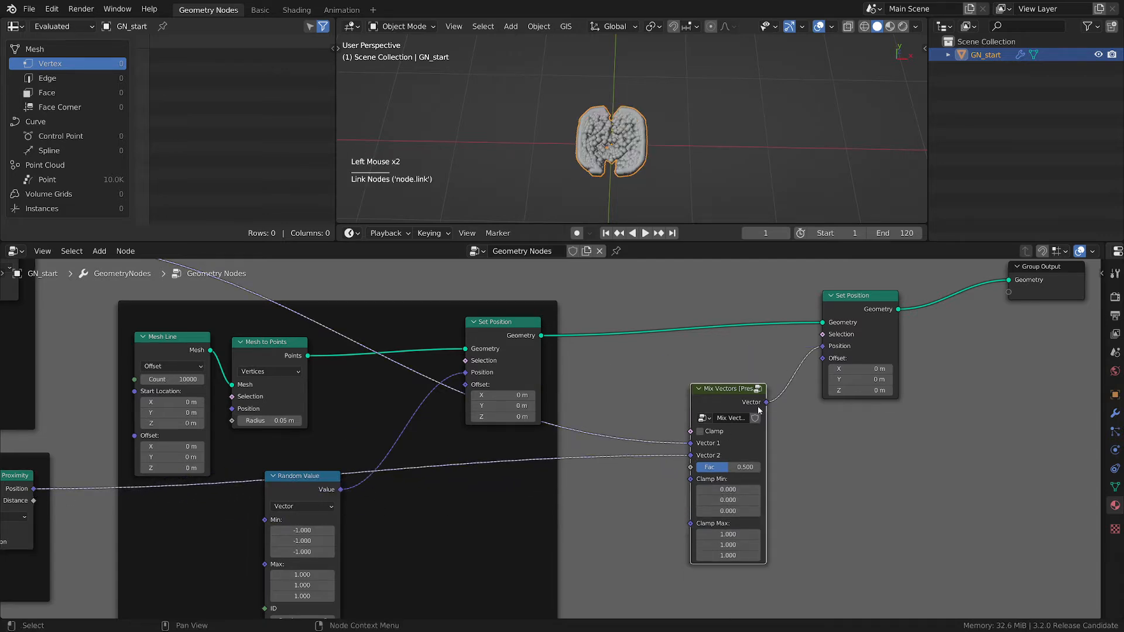
Step: Set the Mix Vectors factor to 0, and reposition and widen the node between the points frame and the last Set Position
left_click_drag(732, 391, 740, 349)
left_click_drag(741, 425, 697, 429)
left_click_drag(735, 352, 736, 354)
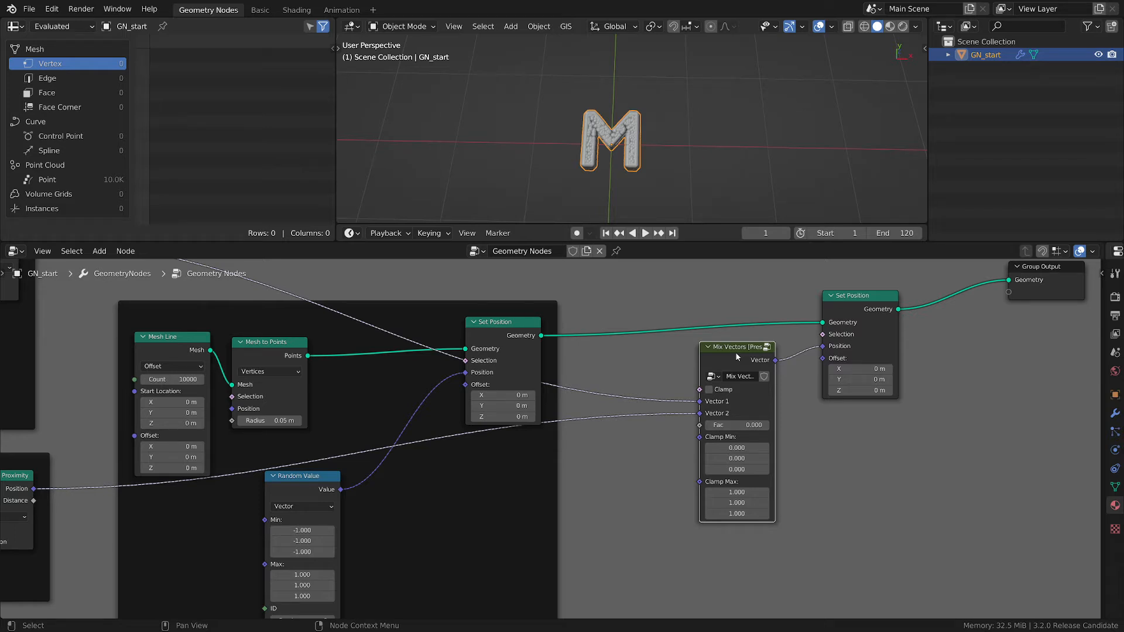
left_click_drag(735, 352, 703, 359)
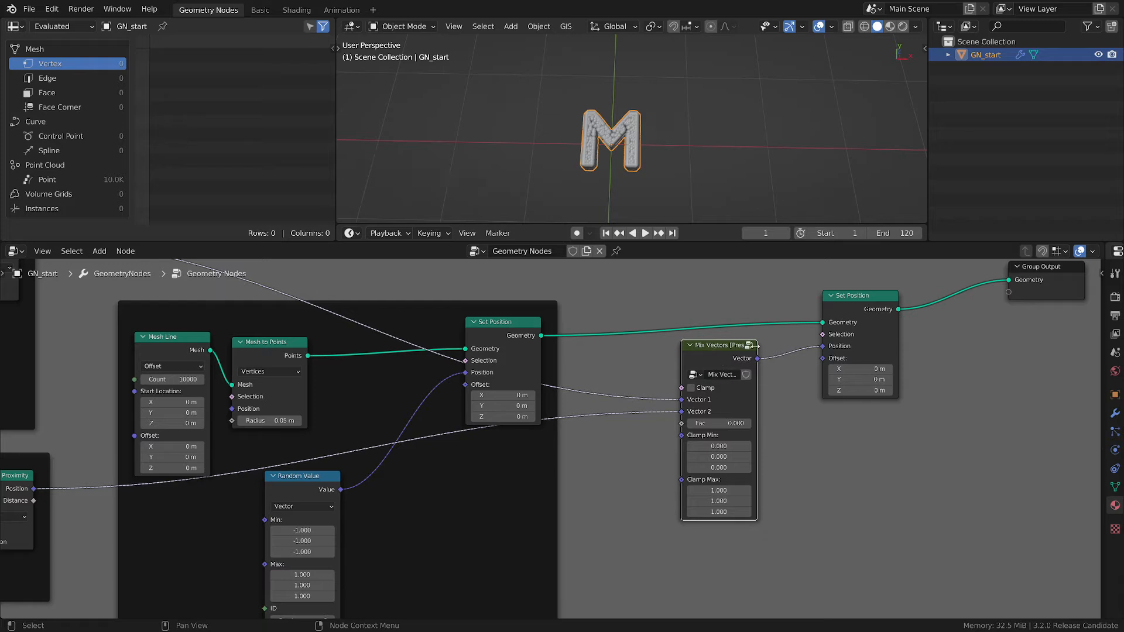
left_click_drag(756, 346, 730, 354)
Step: Examine the nodes inside the Mix Vectors [Preset] group in a maximized editor, and return to the main node tree
key("Tab")
scroll(713, 349, "down", 2)
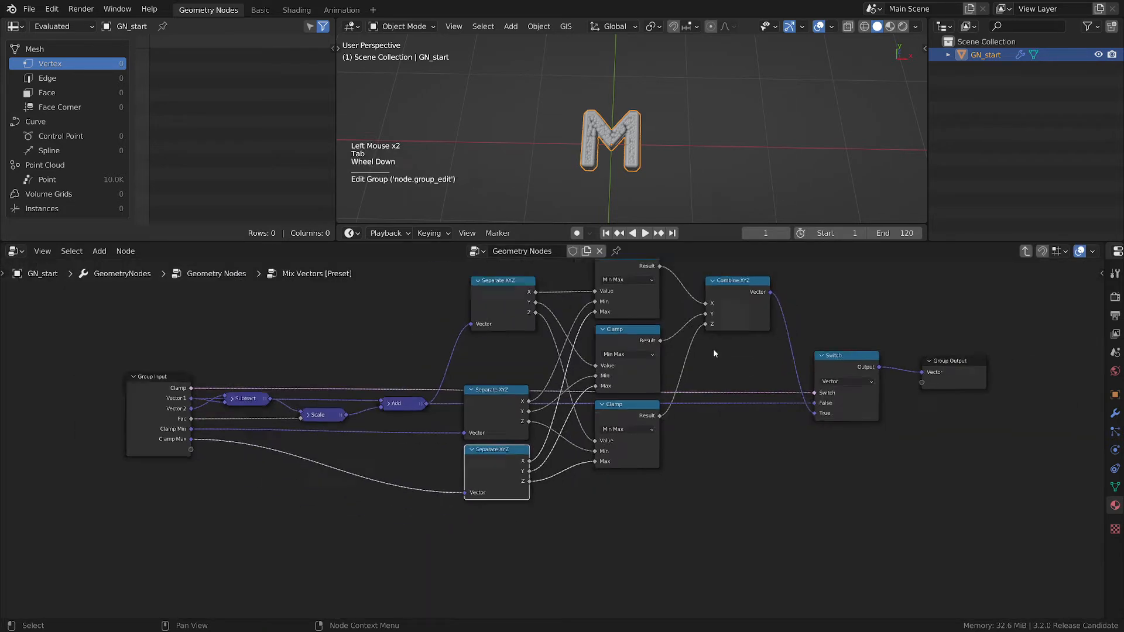
middle_click_drag(703, 375, 693, 423)
scroll(637, 402, "up", 3)
scroll(640, 406, "down", 1)
key("ctrl+space")
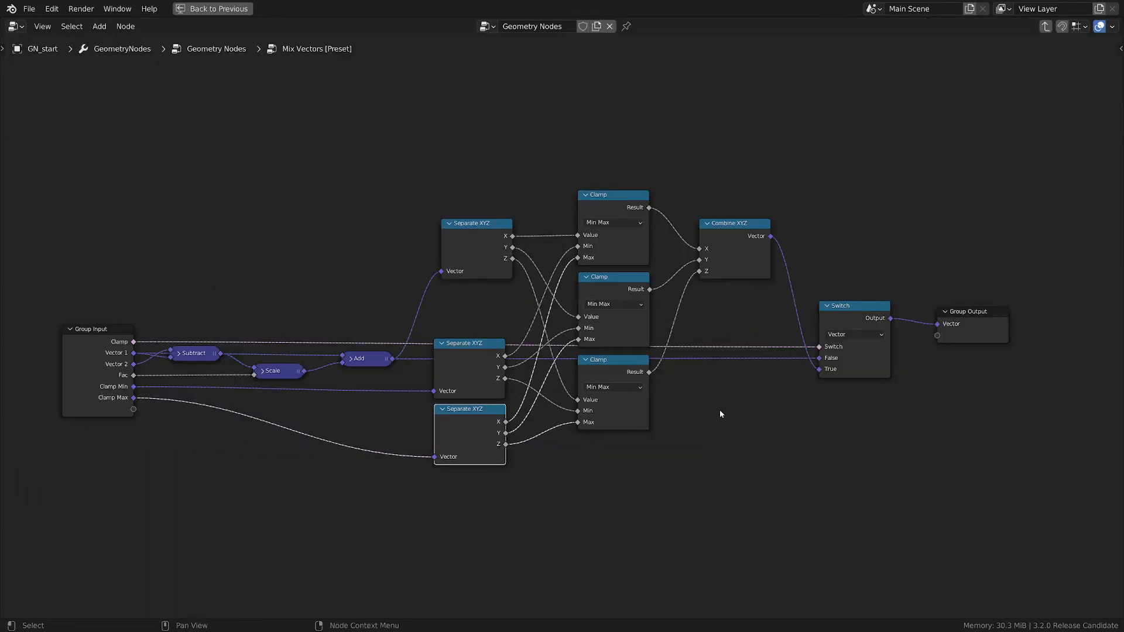
scroll(718, 409, "up", 1)
scroll(723, 410, "down", 1)
scroll(722, 409, "up", 1)
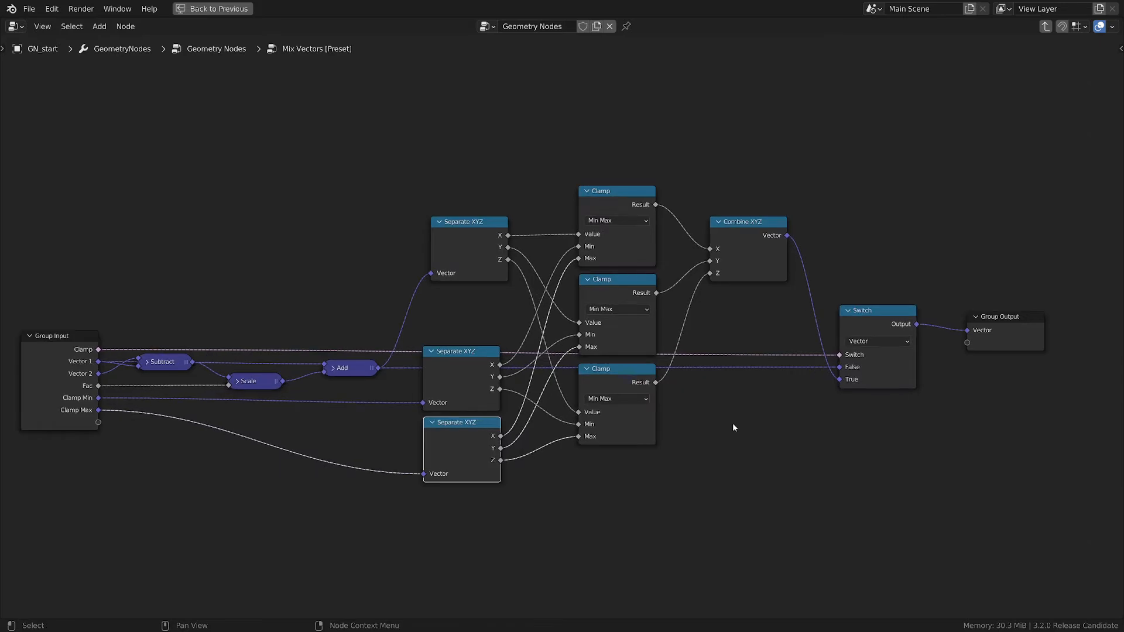
key("ctrl+space")
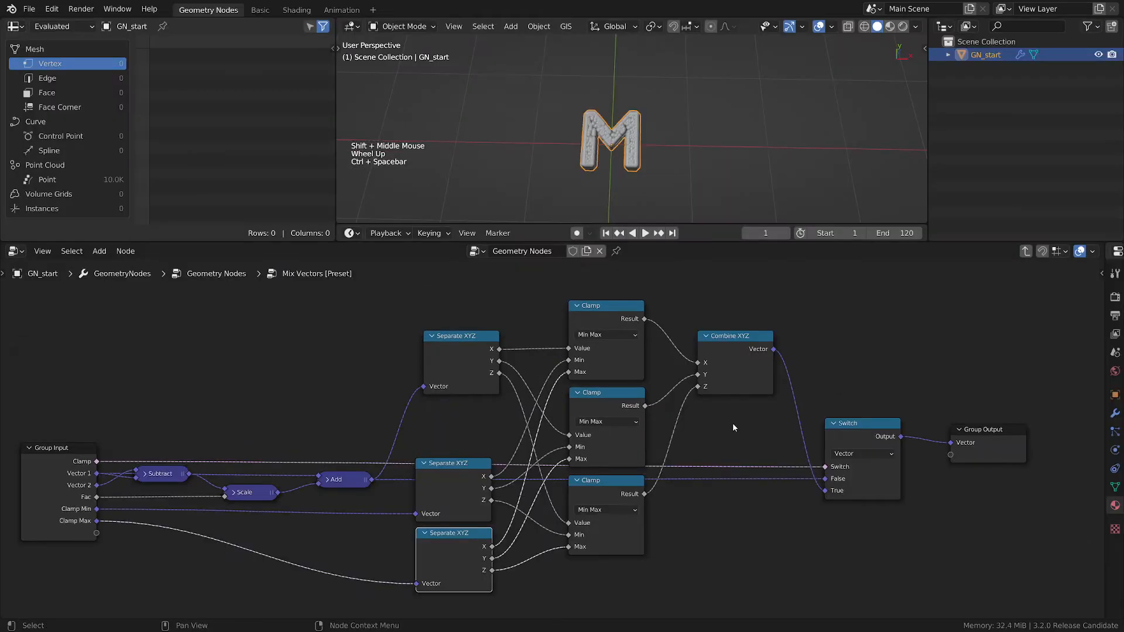
key("Tab")
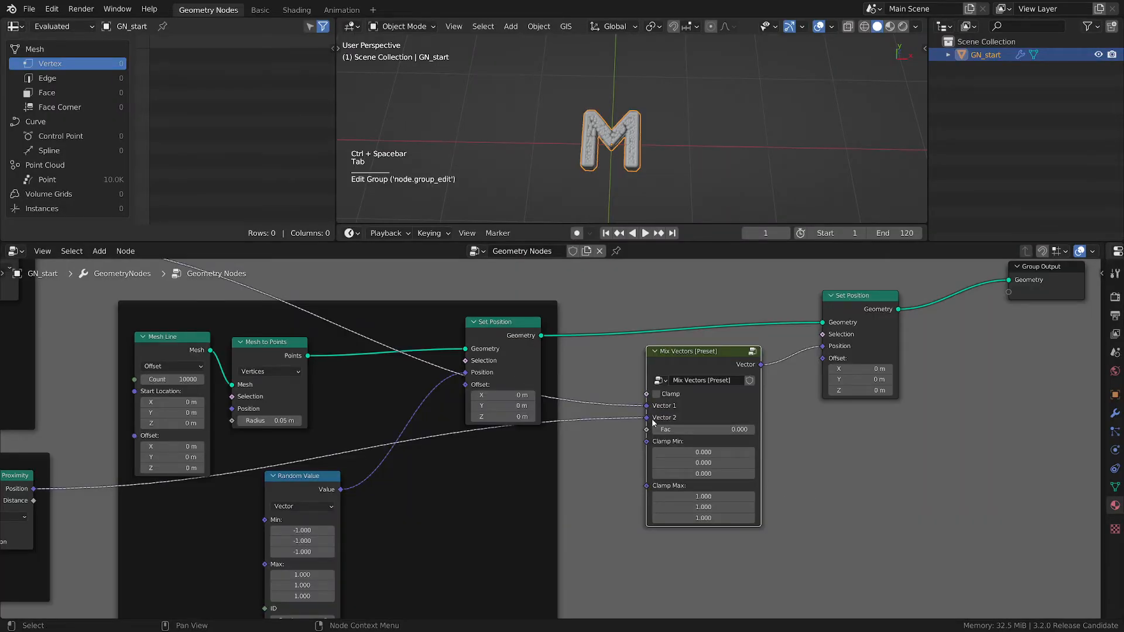
Step: Move the Mix Vectors node closer to the last Set Position and rearrange the Mesh Line, Mesh to Points, Random Value and Set Position nodes compactly
mouse_move(662, 430)
left_mouse_down()
mouse_move(764, 430)
mouse_move(661, 430)
left_mouse_up()
left_click_drag(712, 362, 749, 360)
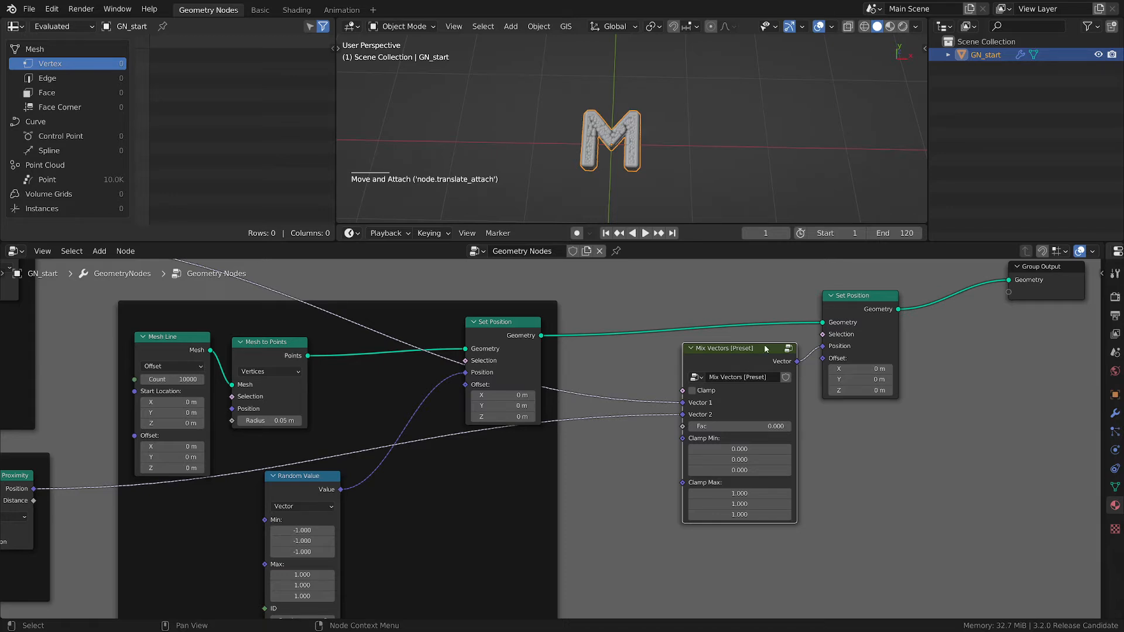
middle_click_drag(599, 399, 765, 427)
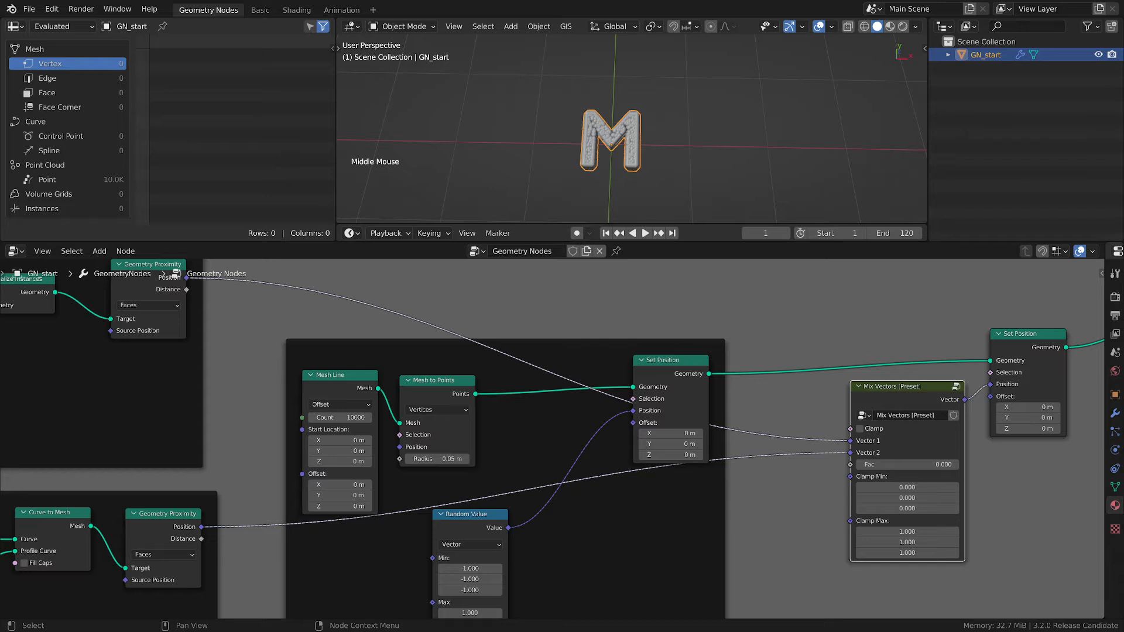
scroll(621, 140, "up", 3)
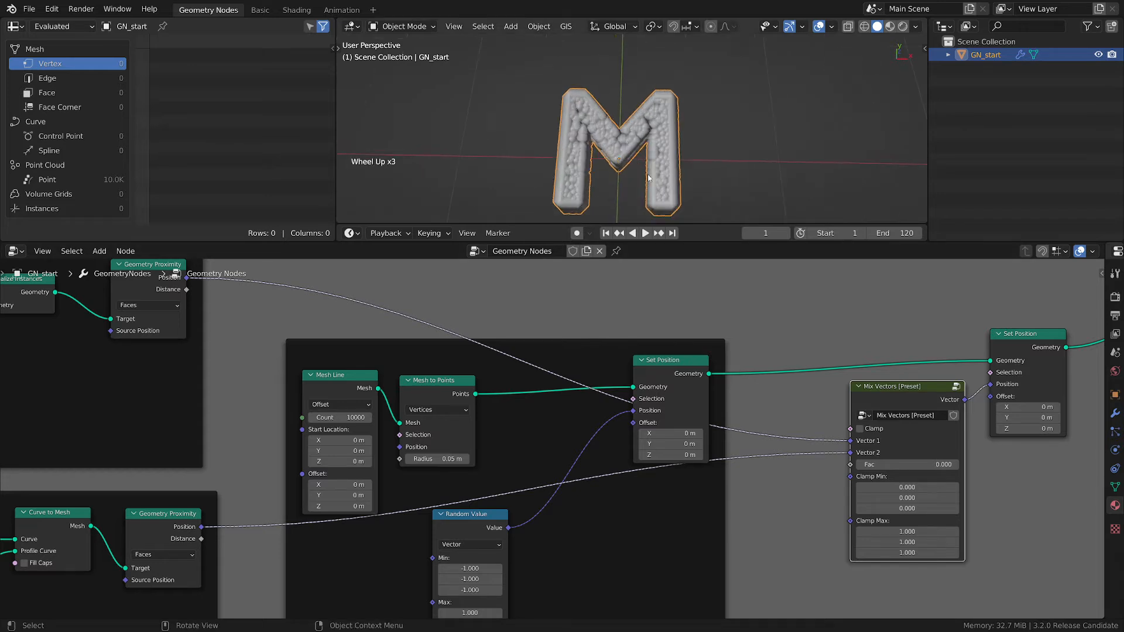
left_click_drag(654, 377, 638, 384)
middle_click_drag(299, 367, 394, 386)
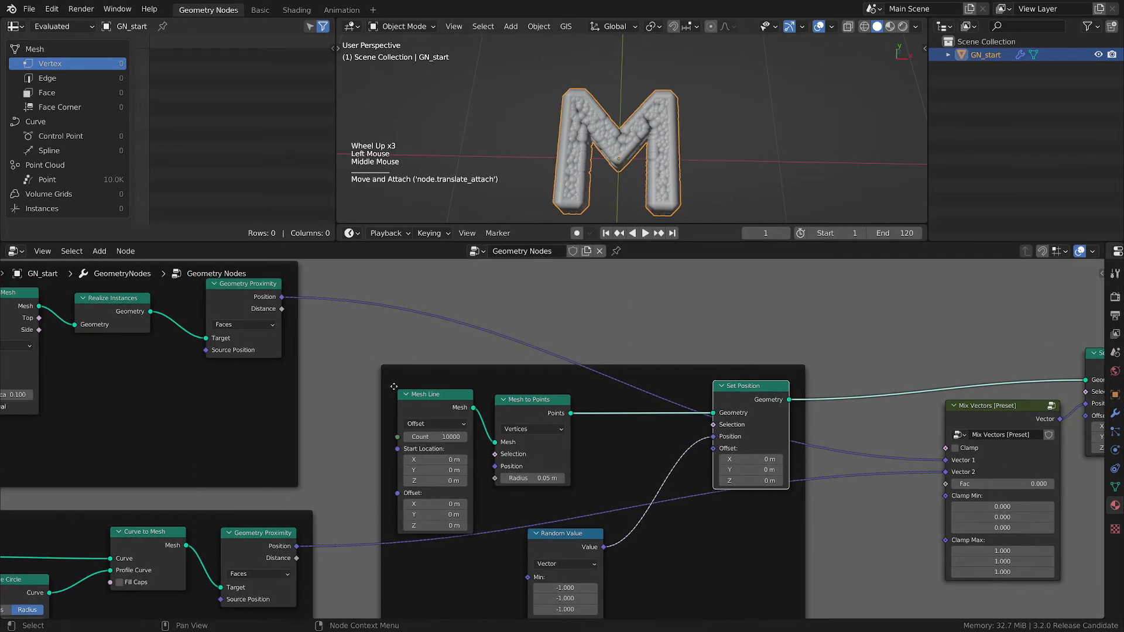
left_click_drag(433, 394, 423, 377)
left_click_drag(529, 399, 516, 386)
middle_click_drag(578, 481, 495, 433)
left_click_drag(495, 489, 545, 412)
middle_click_drag(448, 448, 553, 484)
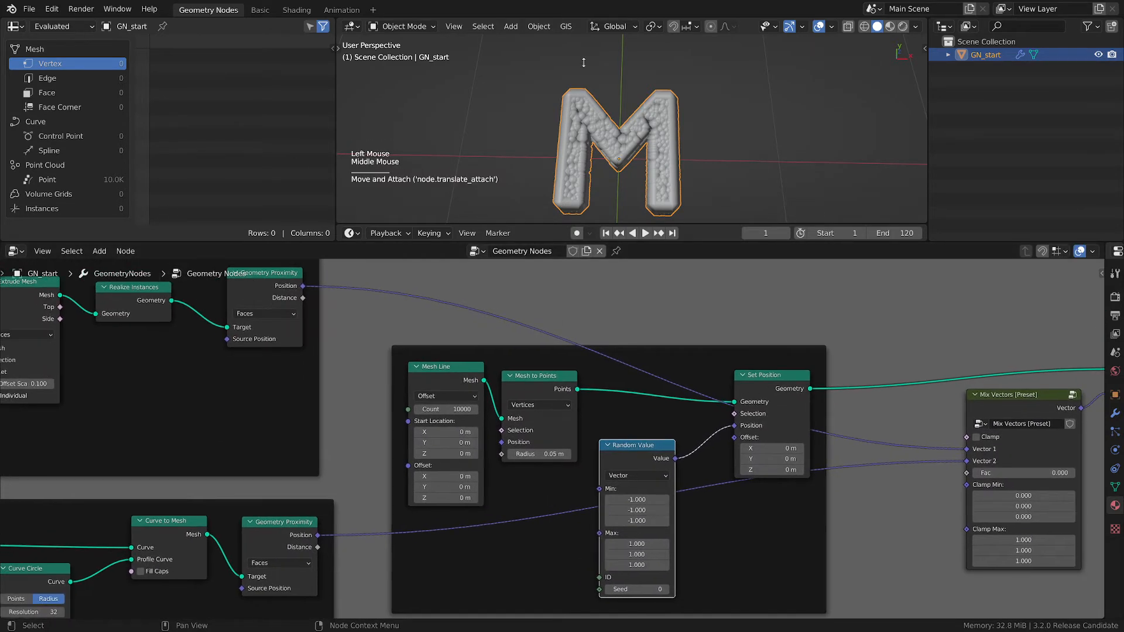
Step: Set the Mix Vectors factor to 1, sketching temporary annotation outlines around the letter and the spiral and erasing them
key("d")
mouse_move(530, 91)
left_mouse_down()
mouse_move(684, 81)
mouse_move(690, 164)
mouse_move(587, 219)
mouse_move(534, 152)
mouse_move(531, 73)
left_mouse_up()
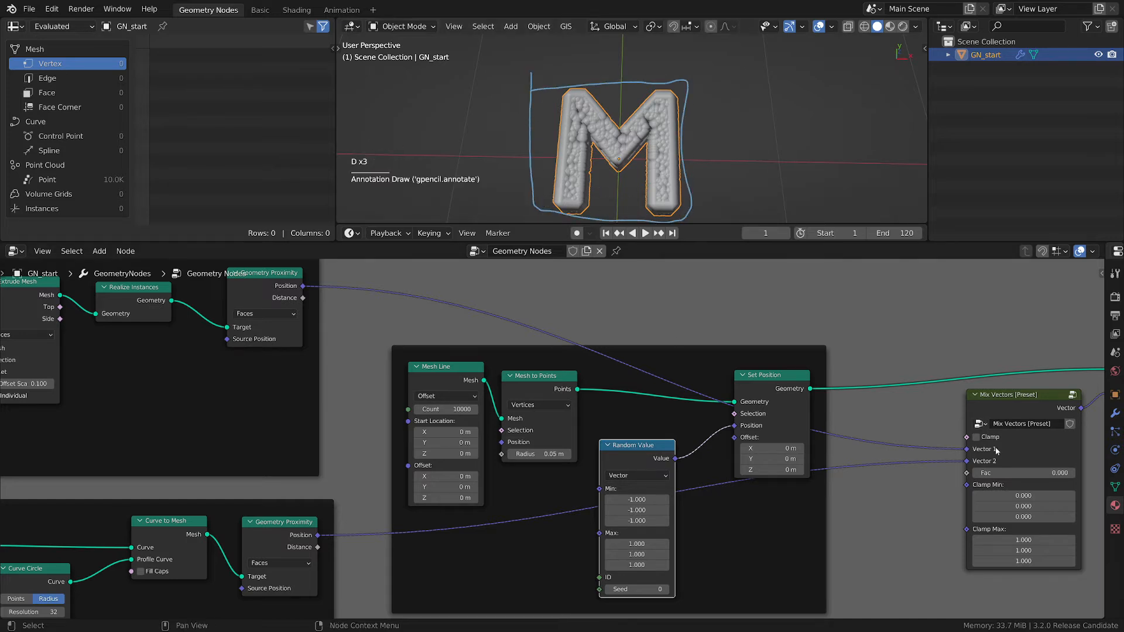
left_click_drag(995, 473, 1073, 473)
key("d")
mouse_move(528, 69)
left_mouse_down()
mouse_move(650, 76)
mouse_move(723, 170)
mouse_move(705, 221)
mouse_move(520, 203)
left_mouse_up()
key("d")
mouse_move(562, 108)
right_mouse_down()
mouse_move(624, 85)
mouse_move(664, 200)
mouse_move(515, 202)
right_mouse_up()
key("d")
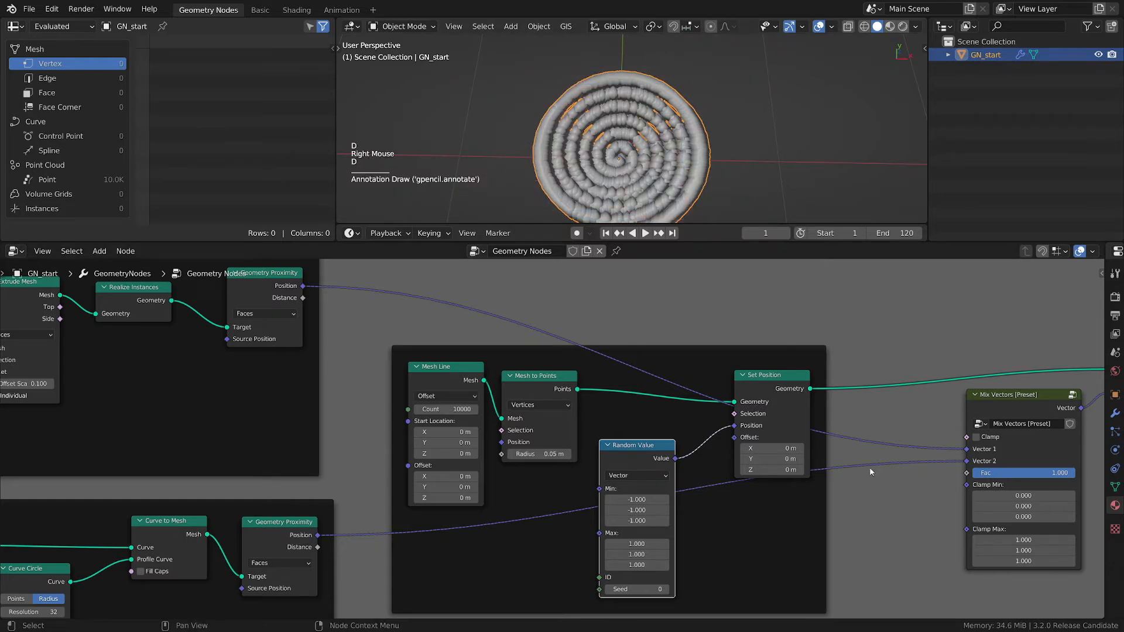
Step: Move the Set Position node in the points frame away from the Random Value node to make room between them
scroll(843, 463, "down", 1)
middle_click_drag(814, 454, 614, 444)
middle_click_drag(677, 481, 760, 410)
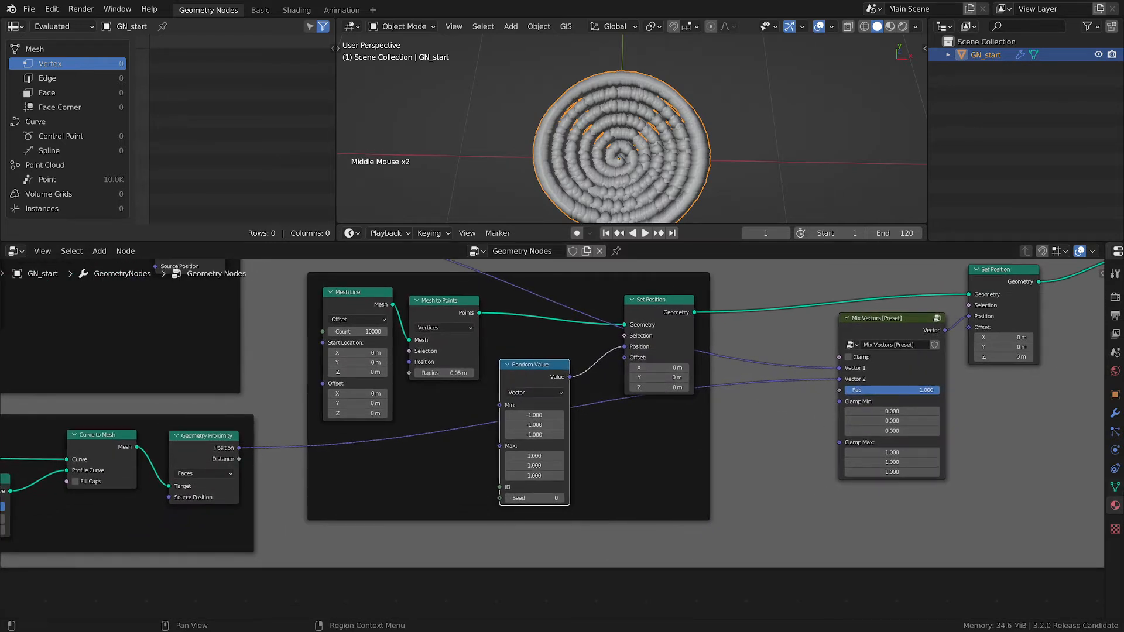
left_click(1115, 504)
scroll(339, 498, "down", 1)
middle_click_drag(649, 310, 650, 309)
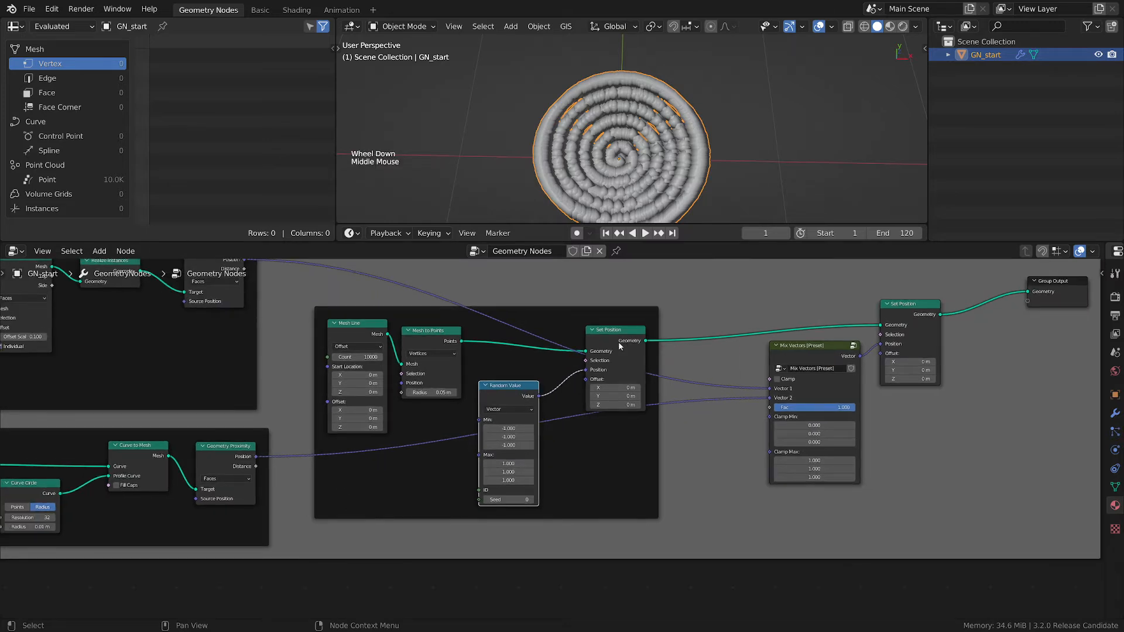
left_click_drag(618, 333, 626, 328)
left_click_drag(693, 301, 692, 302)
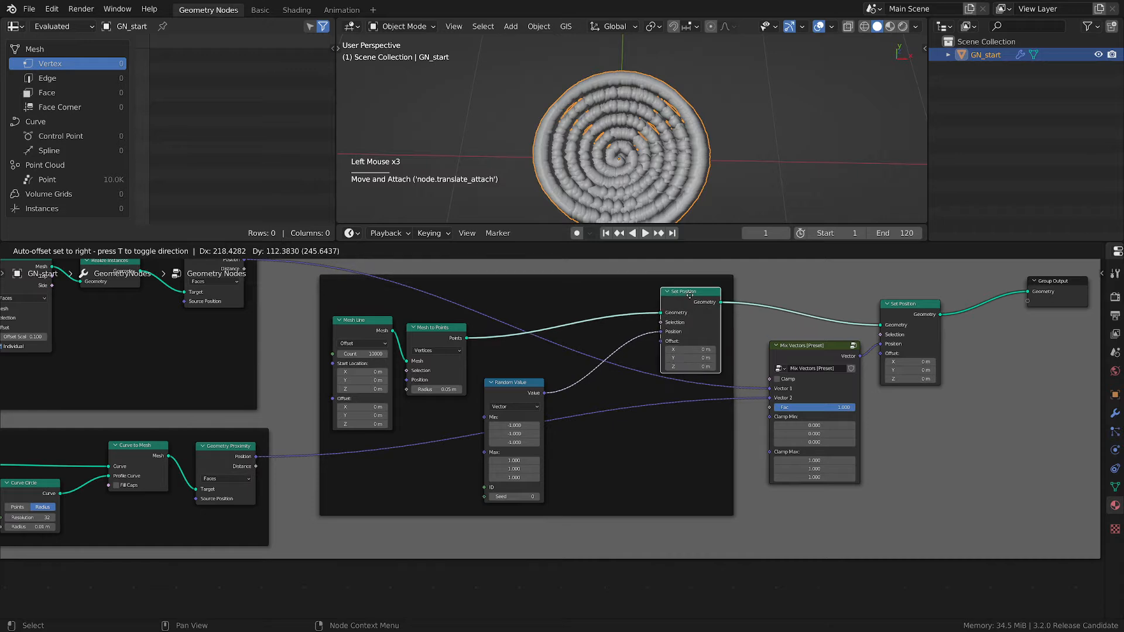
Step: Add a Bounding Box node above the point nodes and link the letter's Realize Instances Geometry to its Geometry input
scroll(612, 468, "up", 2)
key("shift+a")
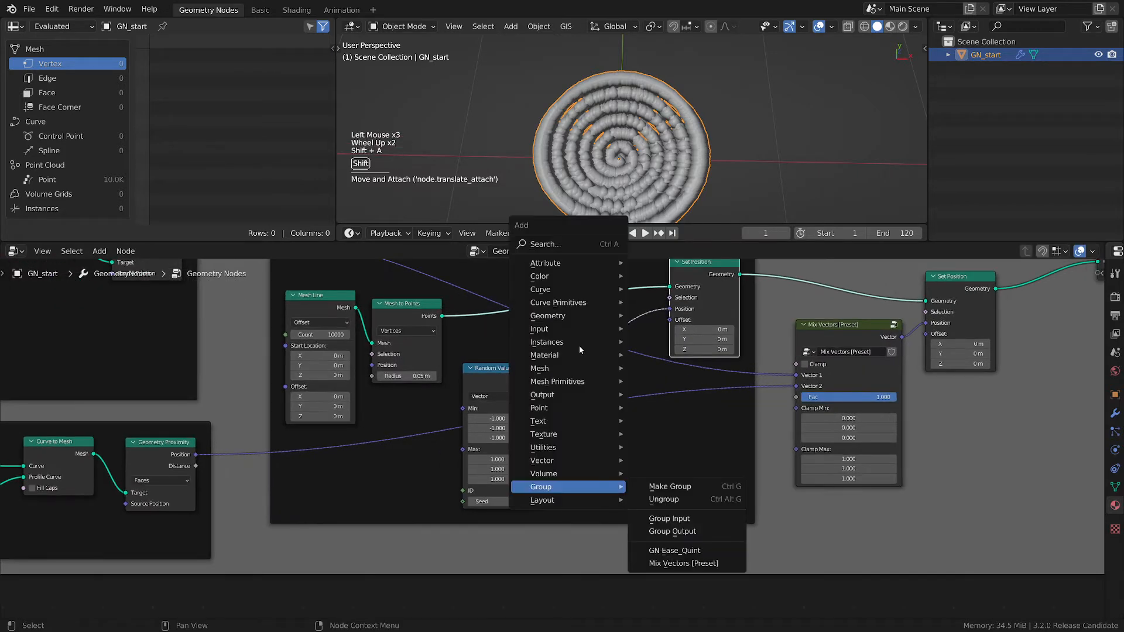
mouse_move(576, 316)
left_click(685, 253)
left_click(586, 427)
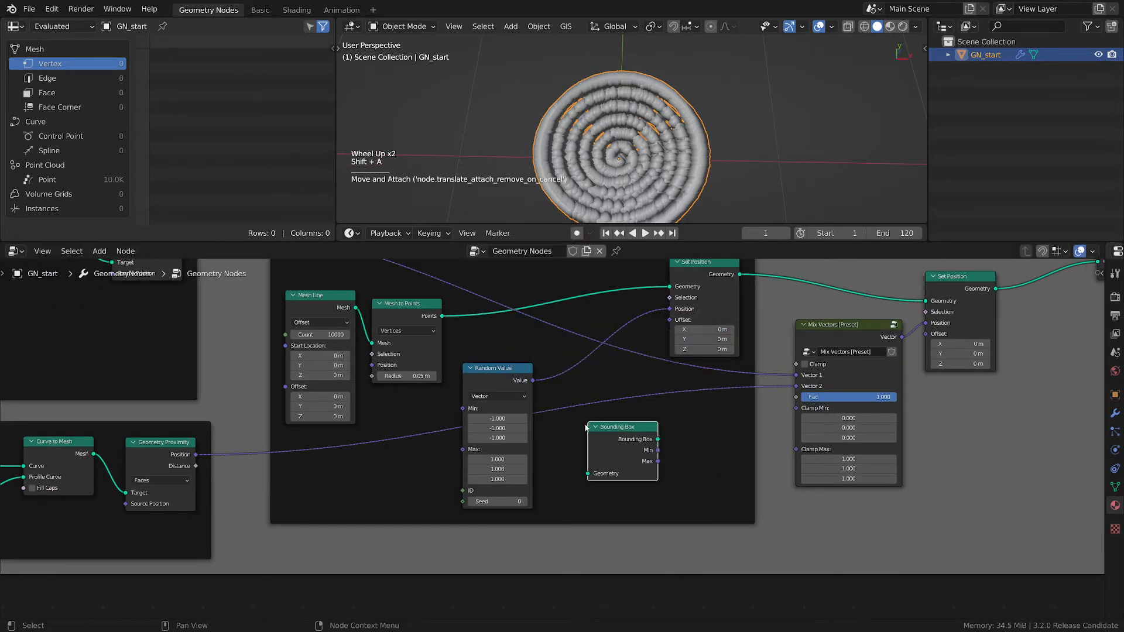
scroll(263, 371, "down", 1)
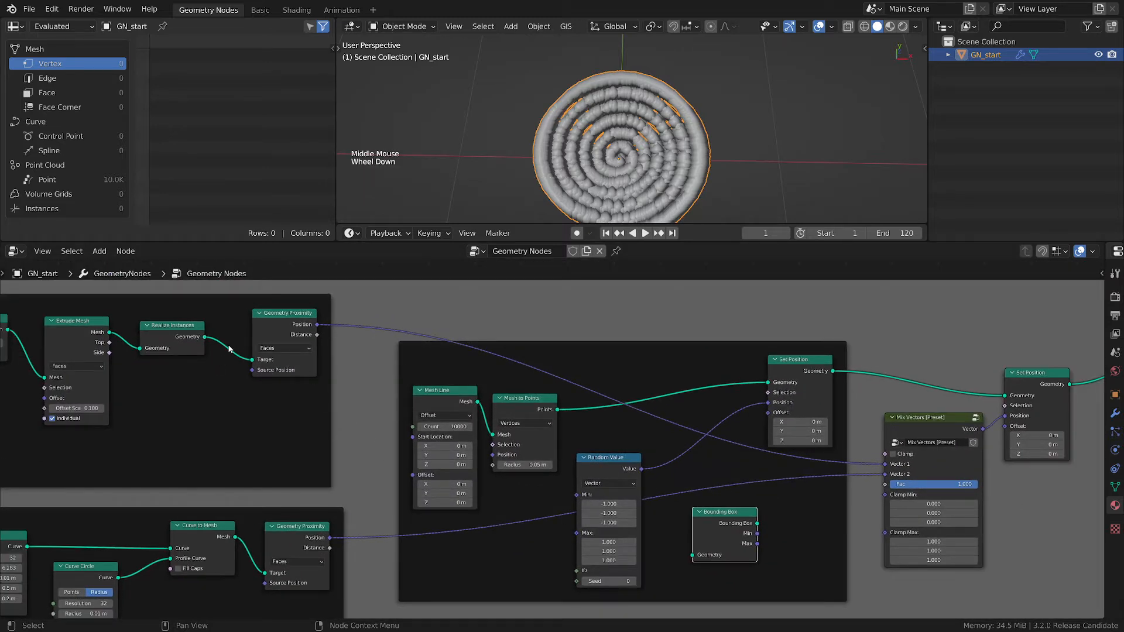
left_click_drag(205, 337, 586, 336)
scroll(699, 364, "up", 2)
scroll(705, 367, "up", 3)
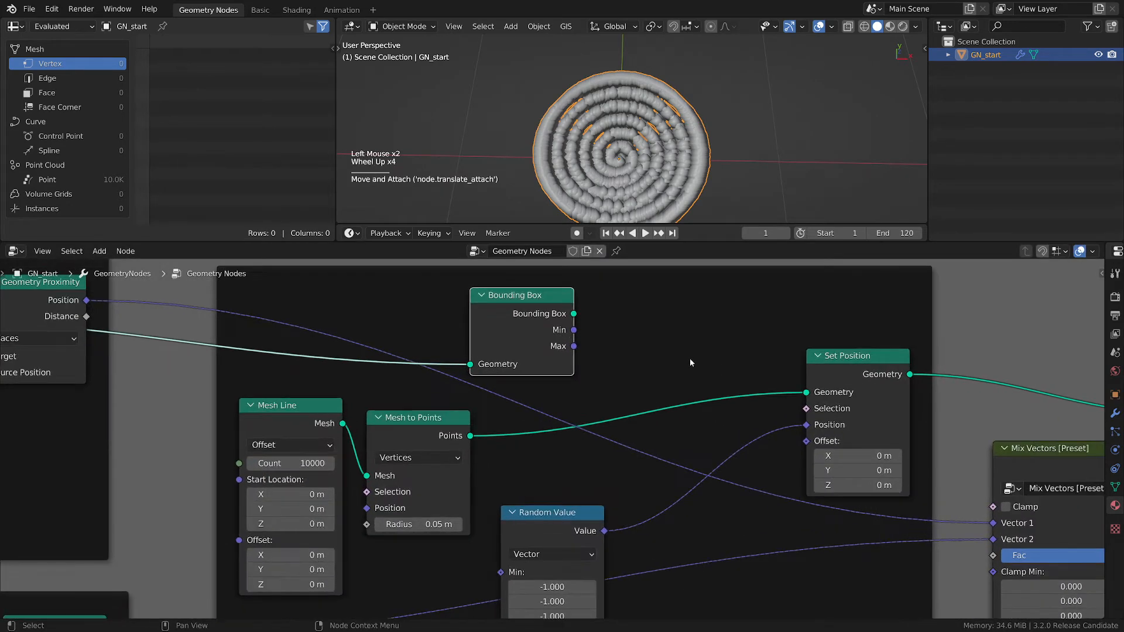
scroll(704, 224, "down", 1)
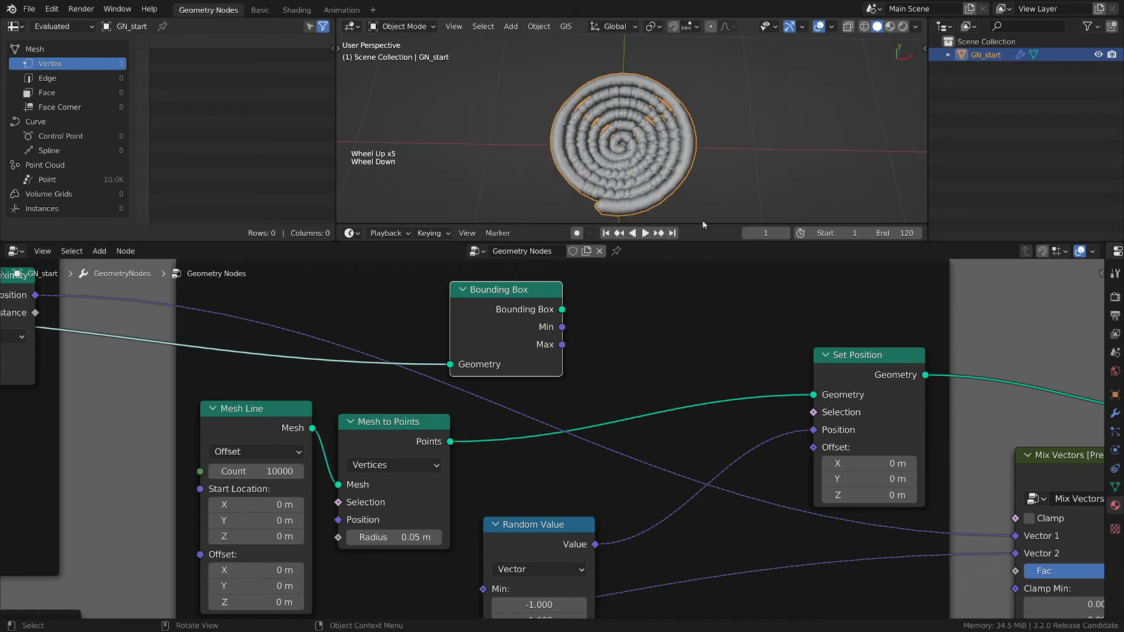
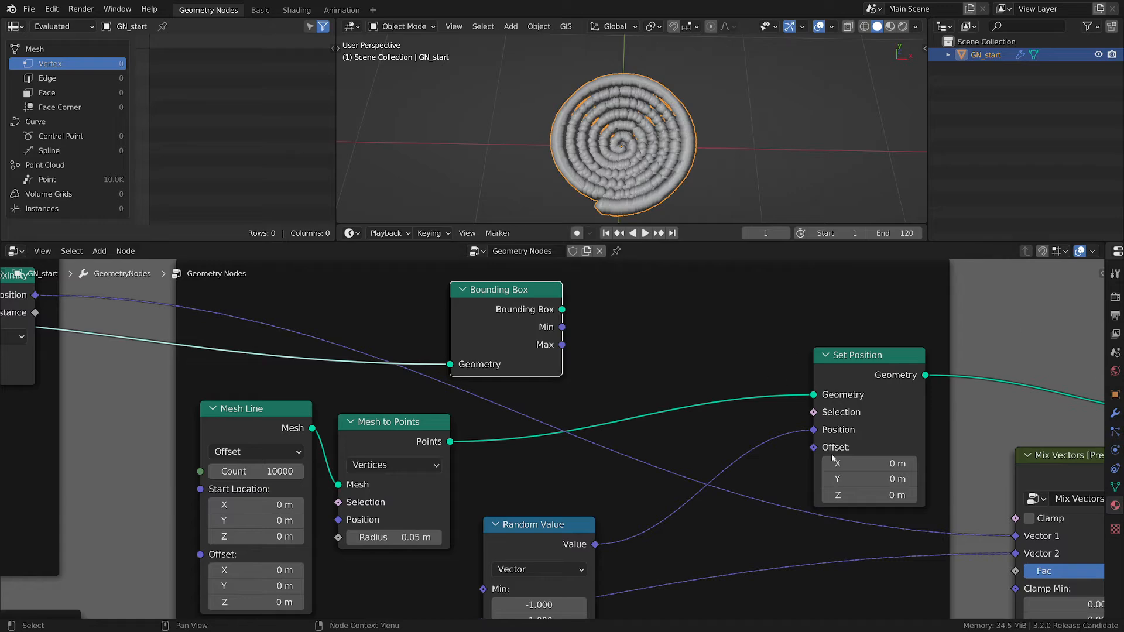
Step: Move the Random Value node right beside the Set Position node inside the points frame
middle_click_drag(833, 458, 807, 380)
left_click_drag(524, 459, 702, 372)
scroll(644, 421, "down", 1)
middle_click_drag(575, 445, 642, 436)
scroll(642, 437, "down", 3)
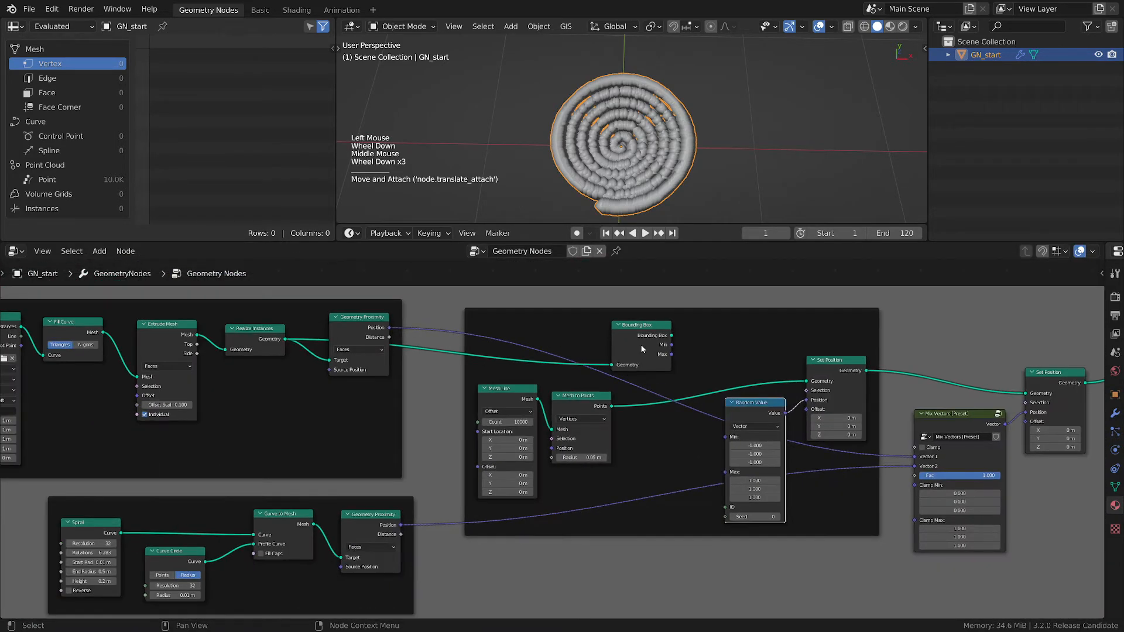
Step: Duplicate the Bounding Box node, feed it the spiral's Curve to Mesh output, and lower both it and the spiral's Geometry Proximity node
left_click(639, 340)
key("shift+d")
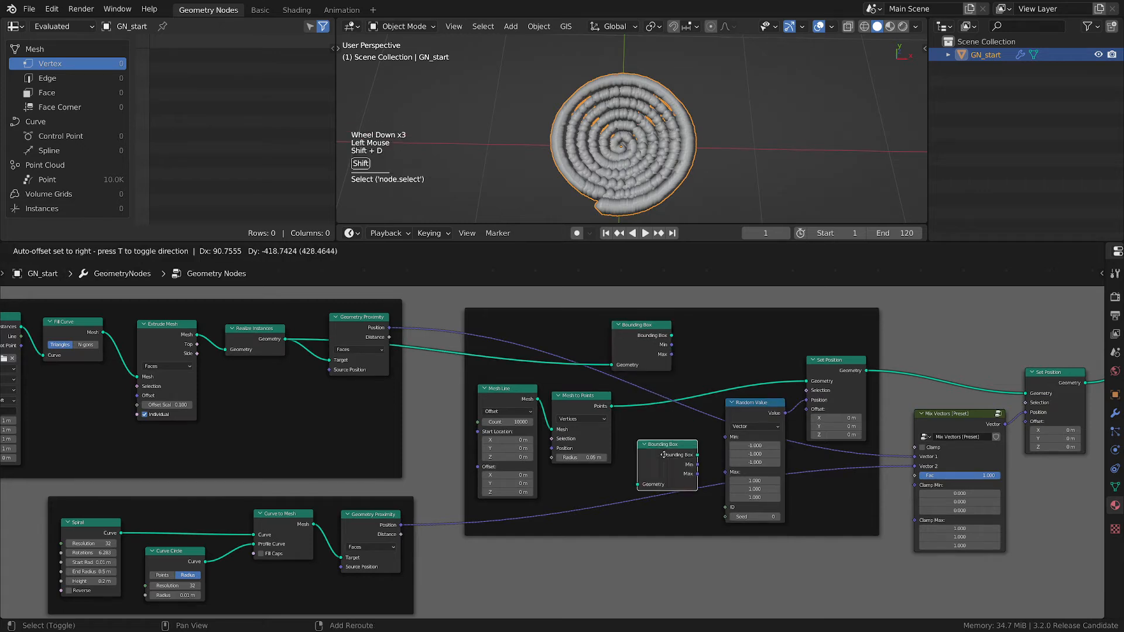
left_click(663, 432)
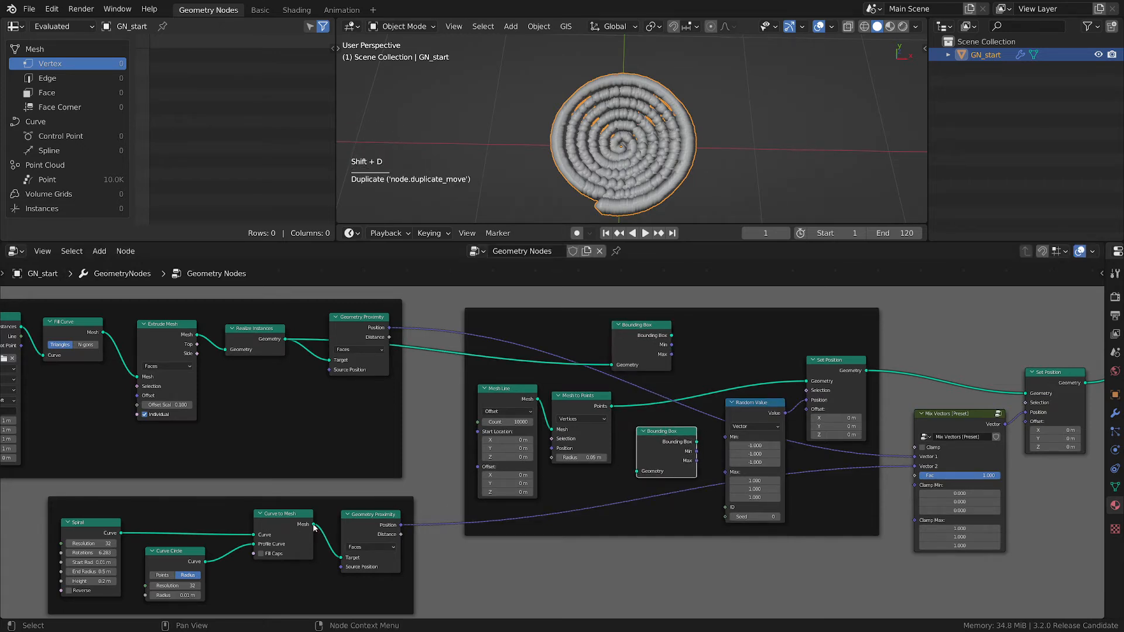
left_click_drag(313, 525, 636, 471)
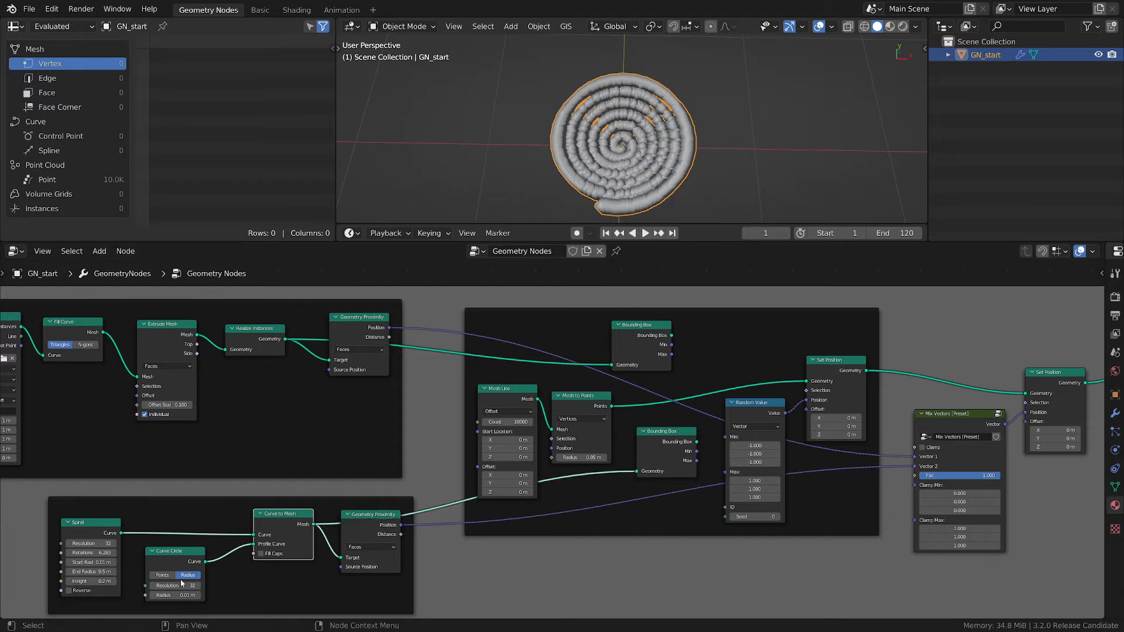
left_click_drag(379, 525, 380, 549)
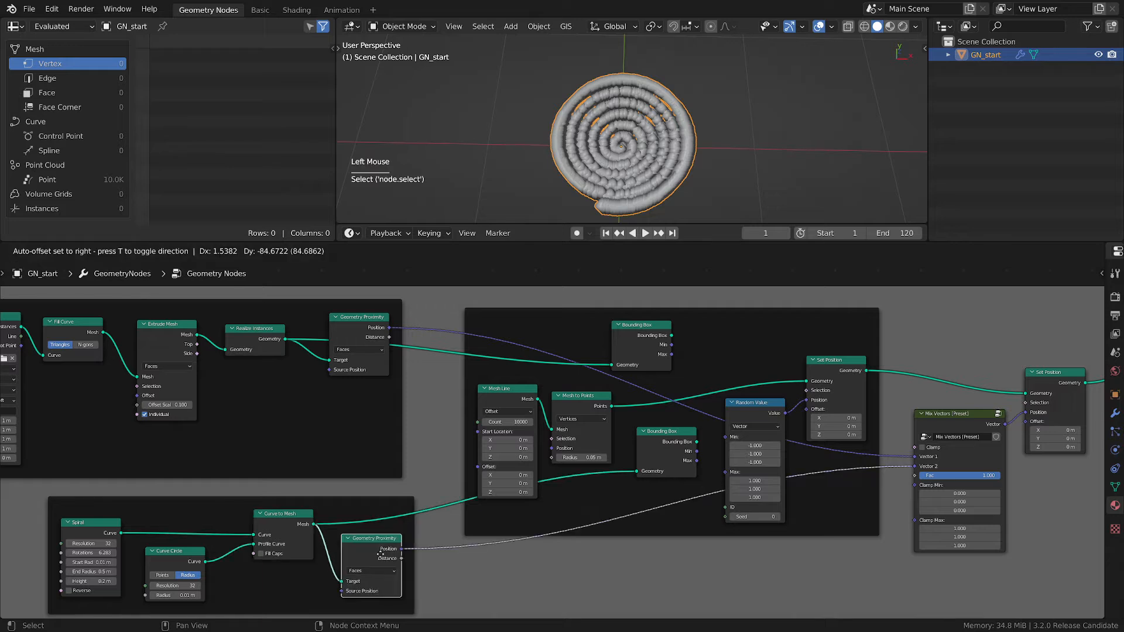
middle_click_drag(660, 490, 528, 498)
scroll(529, 498, "up", 1)
scroll(529, 498, "down", 1)
left_click_drag(610, 457, 560, 515)
Step: Duplicate the Mix Vectors node, linking the letter's Bounding Box Min to Vector 1 and the spiral's Bounding Box Min to Vector 2
left_click(819, 430)
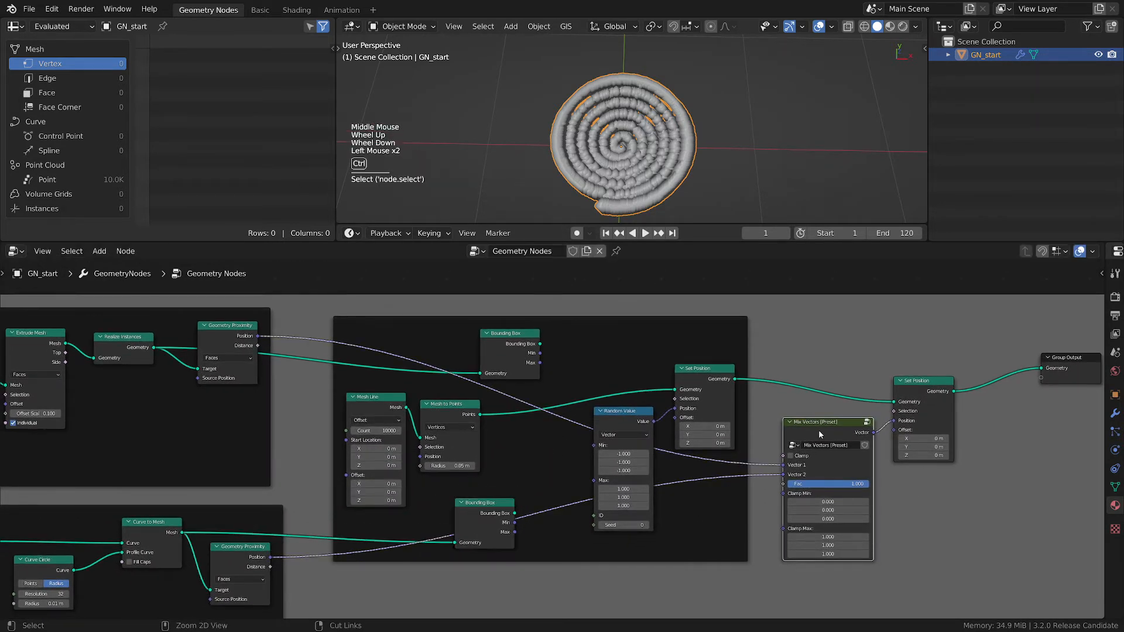
left_click(820, 430)
key("shift+d")
left_click(689, 521)
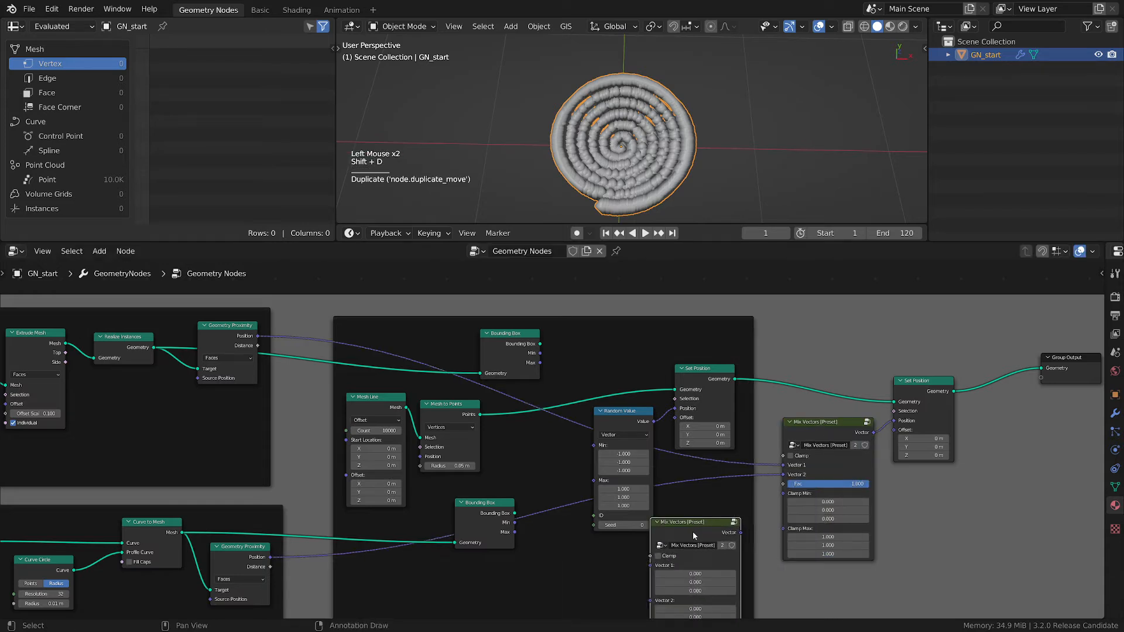
middle_click_drag(676, 504, 666, 440)
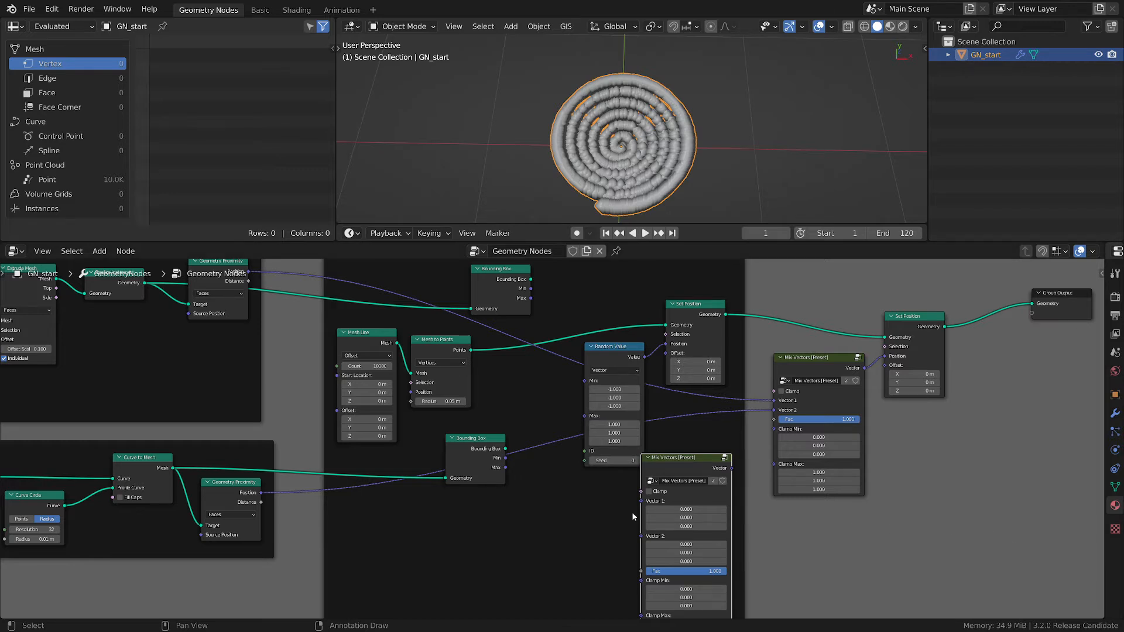
left_click_drag(534, 320, 641, 501)
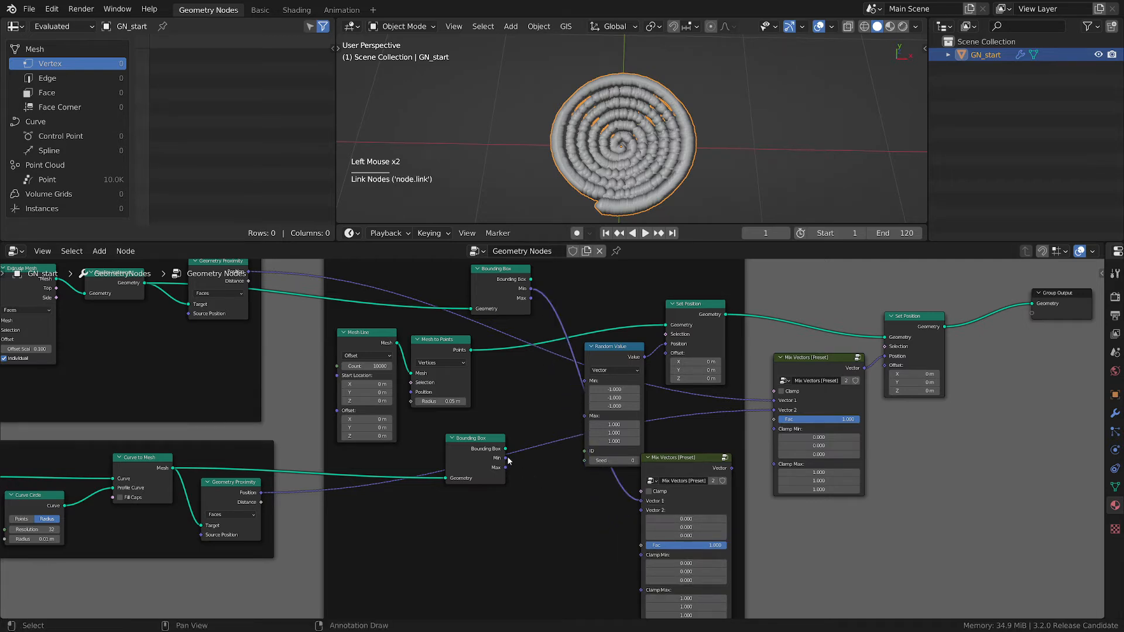
left_click_drag(508, 461, 644, 378)
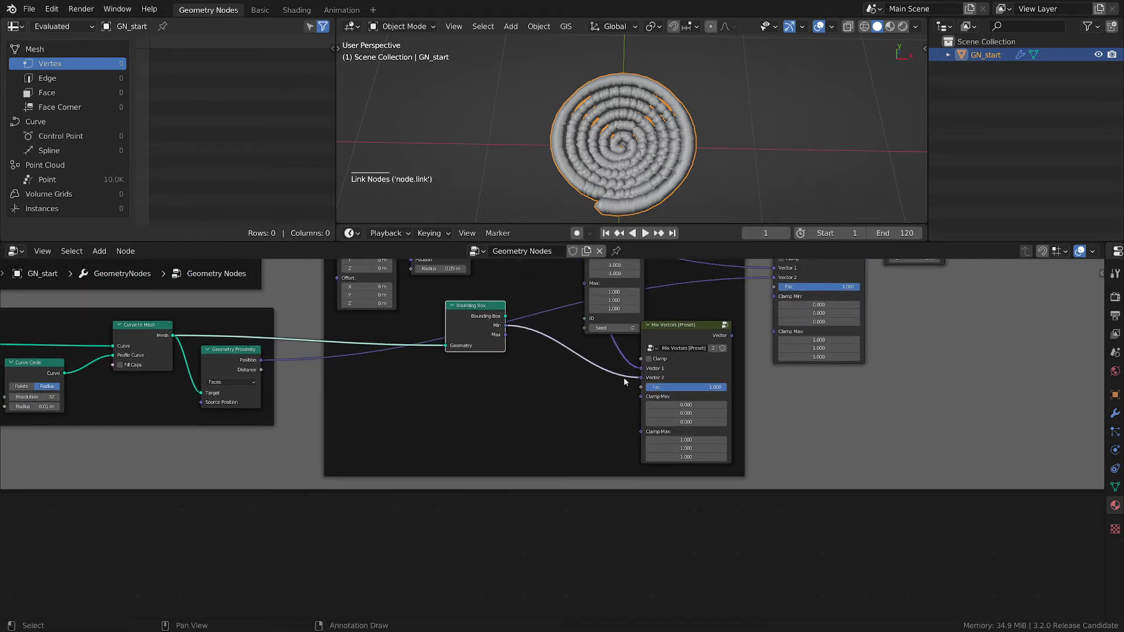
Step: Spread out the output, last Set Position, position Mix Vectors and Random Value nodes, and place the Min mixer between the Bounding Boxes and Random Value
scroll(623, 377, "down", 4)
middle_click_drag(686, 432, 691, 446)
left_click_drag(691, 447, 565, 343)
middle_click_drag(903, 429, 658, 477)
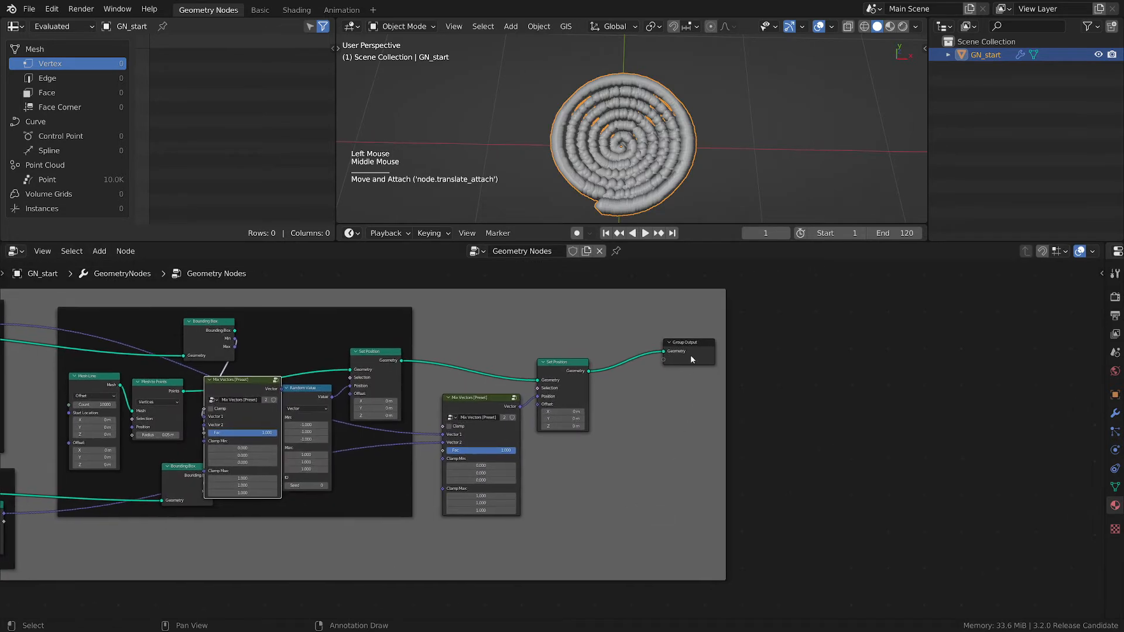
left_click_drag(691, 359, 910, 363)
left_click_drag(562, 362, 803, 356)
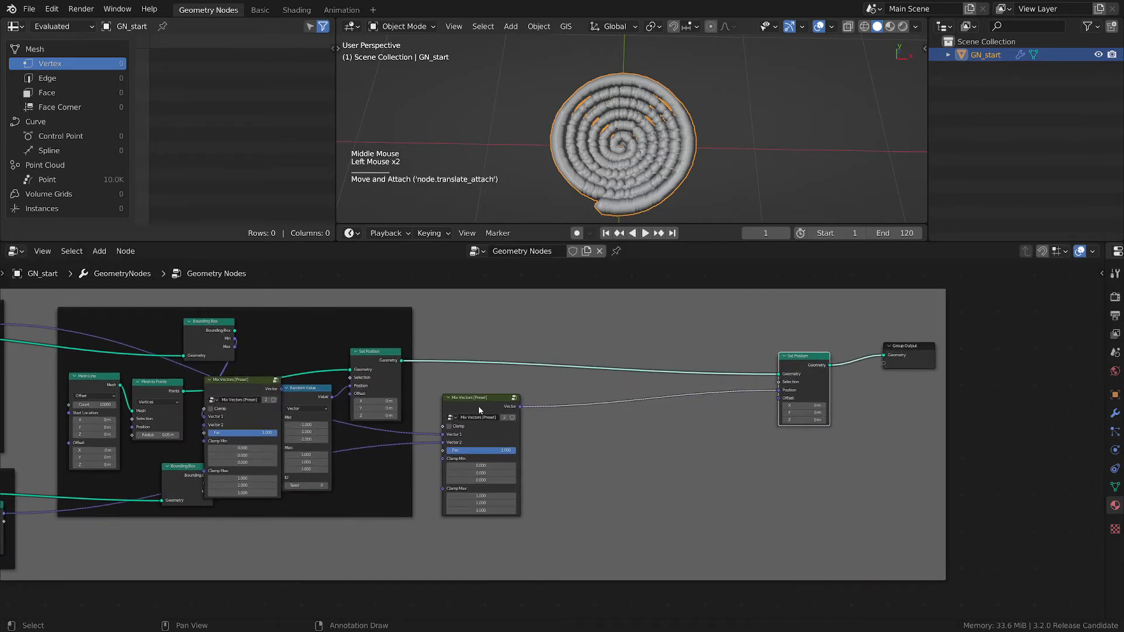
left_click_drag(479, 406, 677, 416)
left_click_drag(327, 390, 466, 332)
left_click_drag(242, 387, 425, 363)
Step: Link the Vector output of the Min Mix Vectors node to the Random Value node's Min input
scroll(353, 302, "up", 3)
left_click(353, 313)
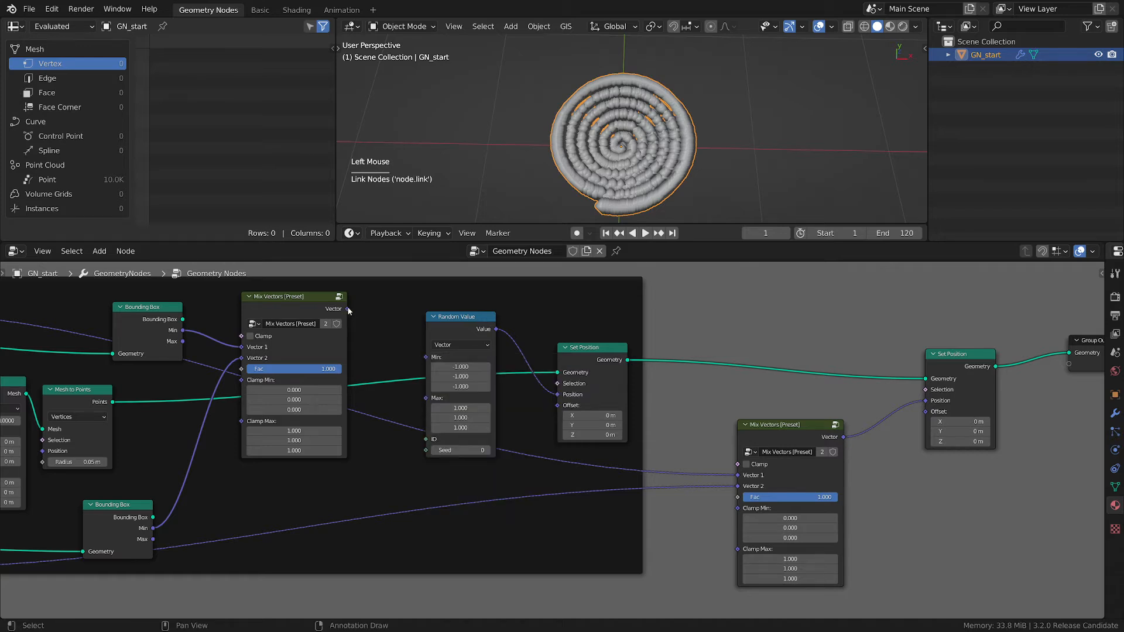
left_click_drag(347, 309, 425, 357)
Step: Duplicate the Min Mix Vectors node below it, linking the letter's Bounding Box Max to Vector 1 and the spiral's Max to Vector 2
left_click(310, 307)
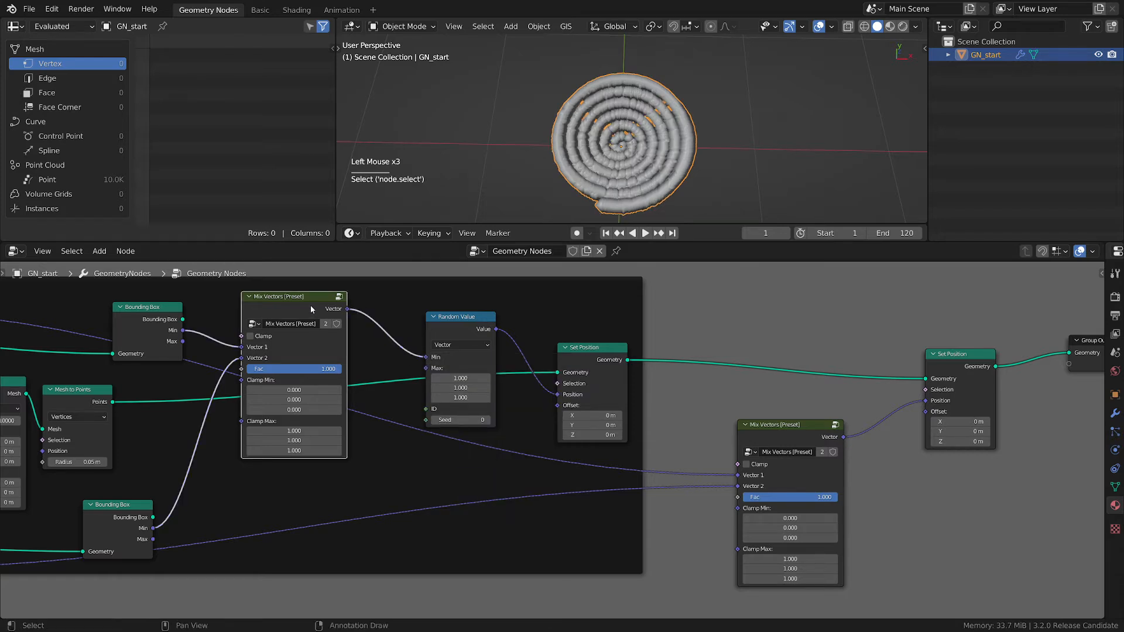
key("shift+d")
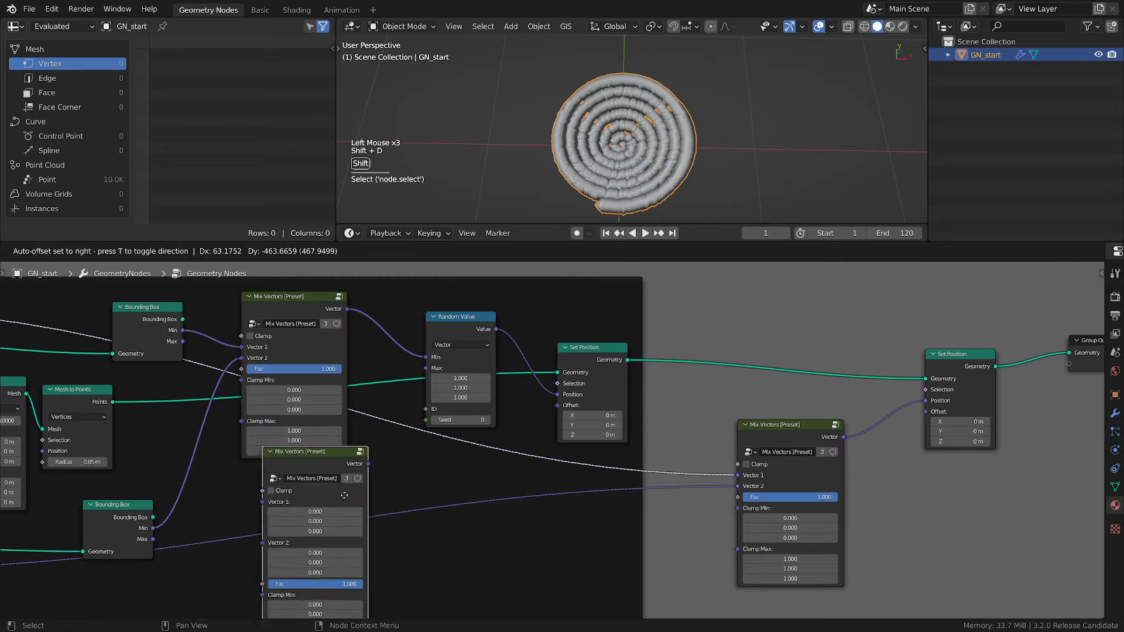
left_click(411, 536)
middle_click_drag(182, 393, 275, 322)
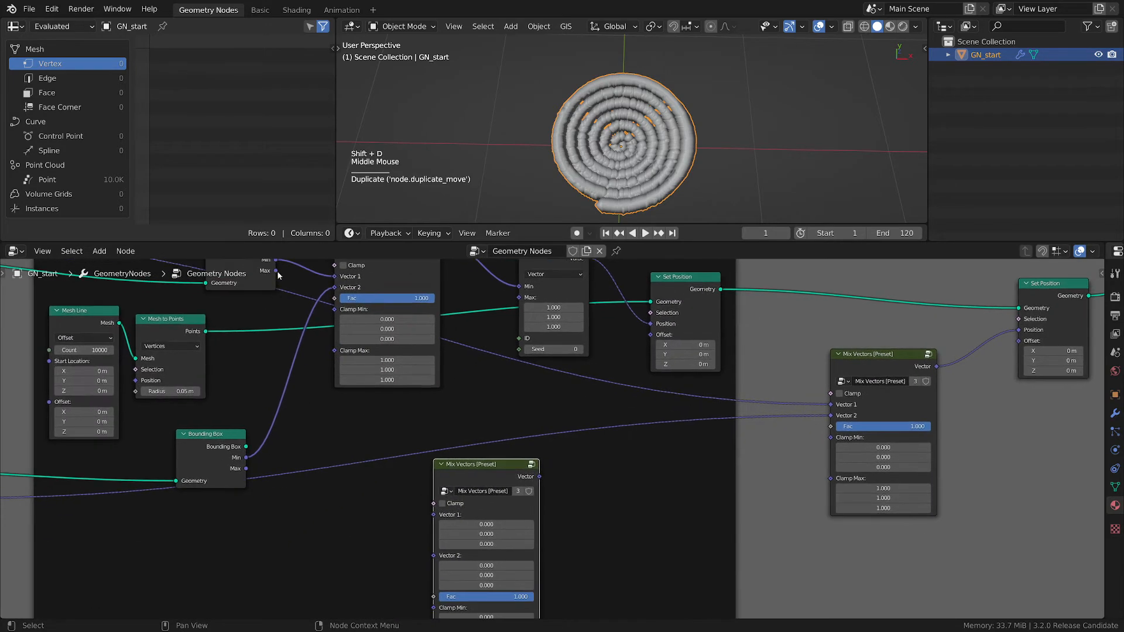
left_click_drag(275, 271, 434, 514)
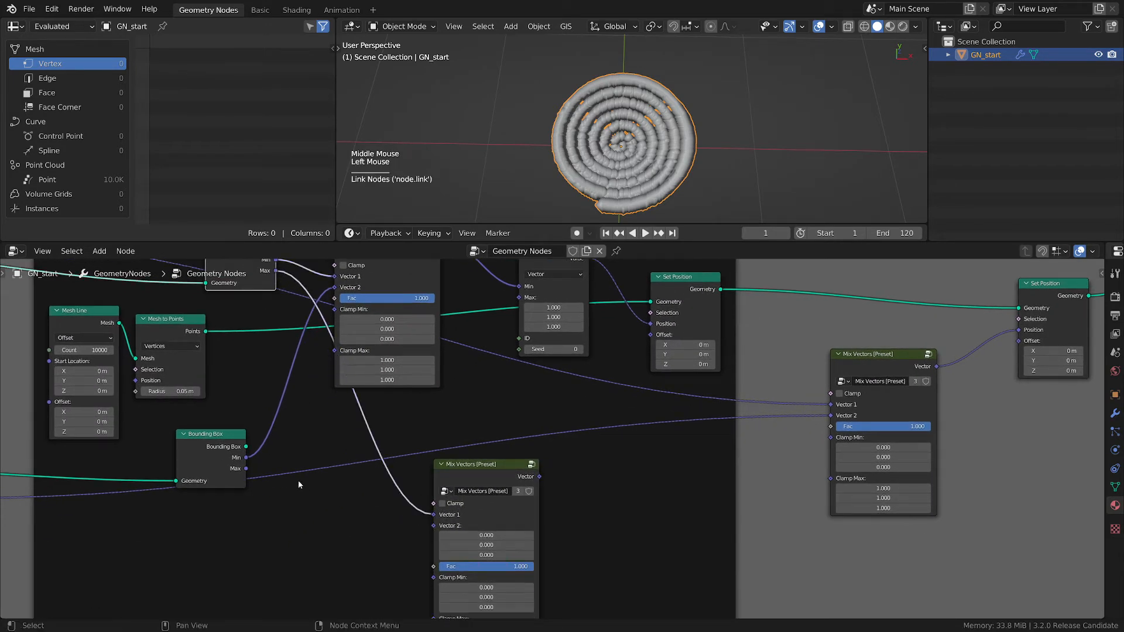
left_click_drag(247, 473, 434, 577)
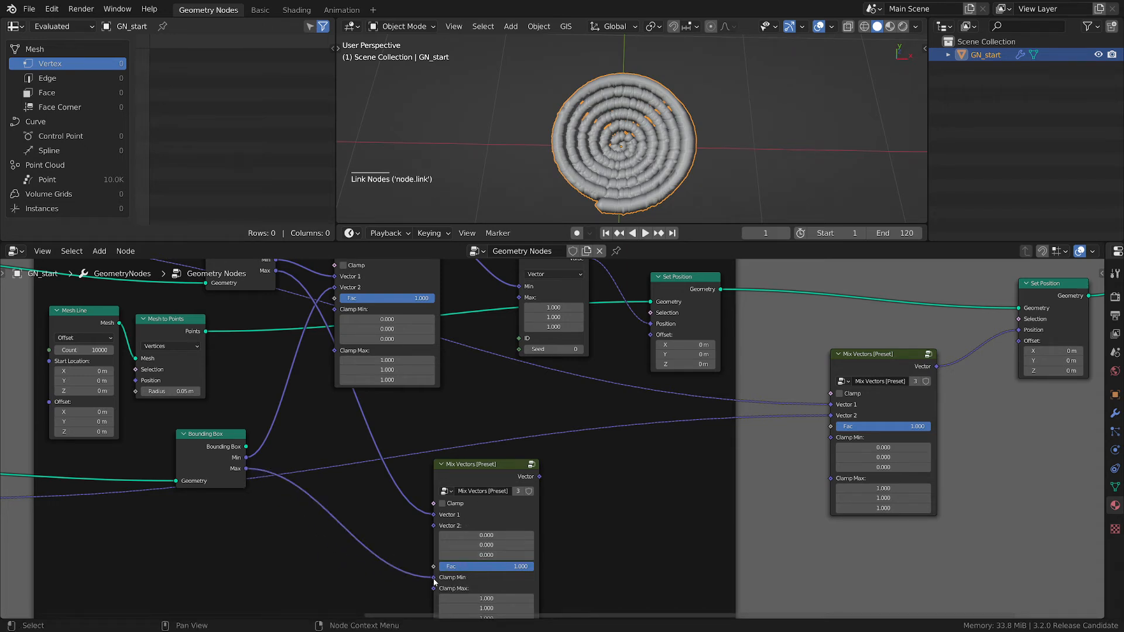
left_click_drag(434, 577, 434, 526)
left_click_drag(489, 470, 391, 404)
middle_click_drag(459, 421, 490, 507)
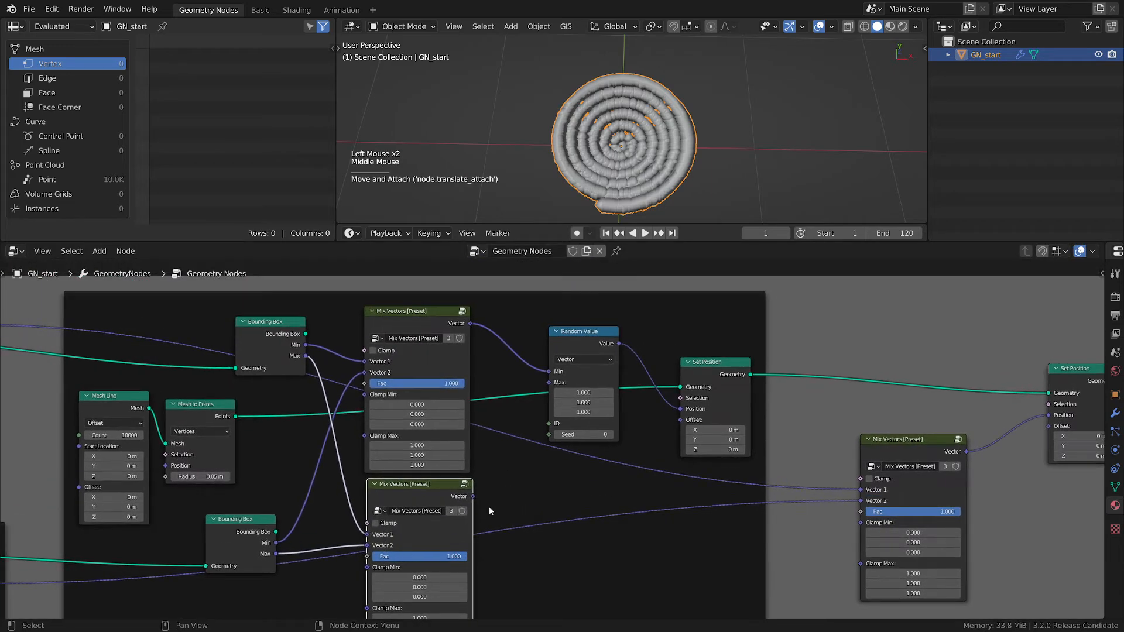
Step: Link the Vector output of the Max Mix Vectors node to the Random Value node's Max input
left_click_drag(473, 497, 551, 384)
middle_click_drag(570, 490, 641, 456)
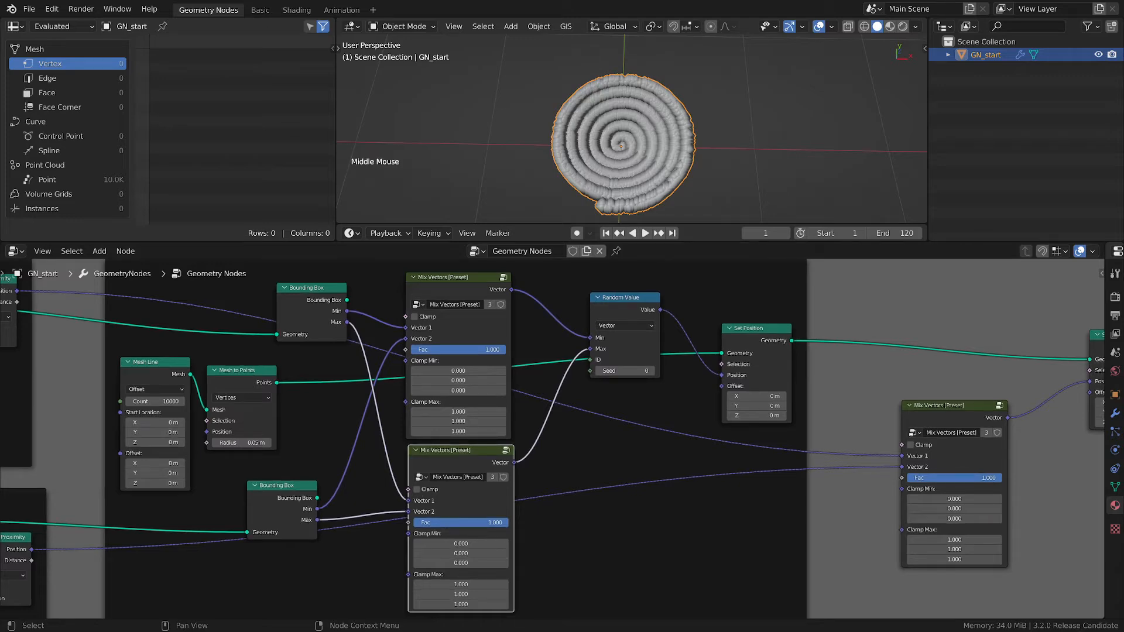
middle_click_drag(582, 483, 637, 456)
scroll(637, 455, "down", 2)
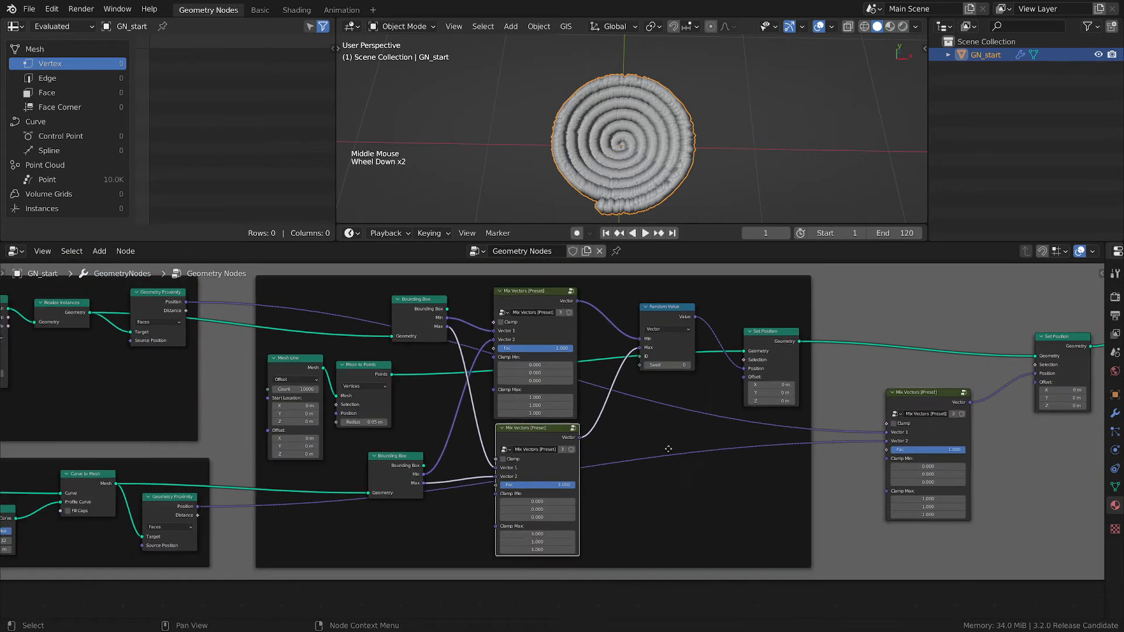
Step: Add a Value input node and place it below the particle node frame
middle_click_drag(364, 597, 445, 507)
left_click(446, 509)
key("shift+a")
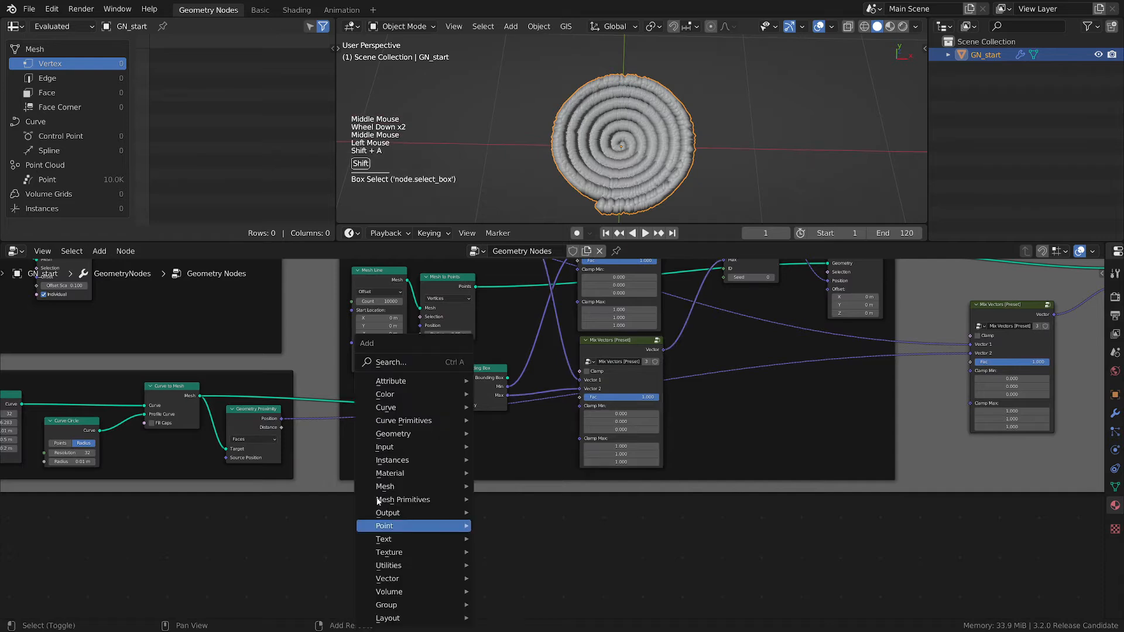
mouse_move(410, 446)
left_click(507, 335)
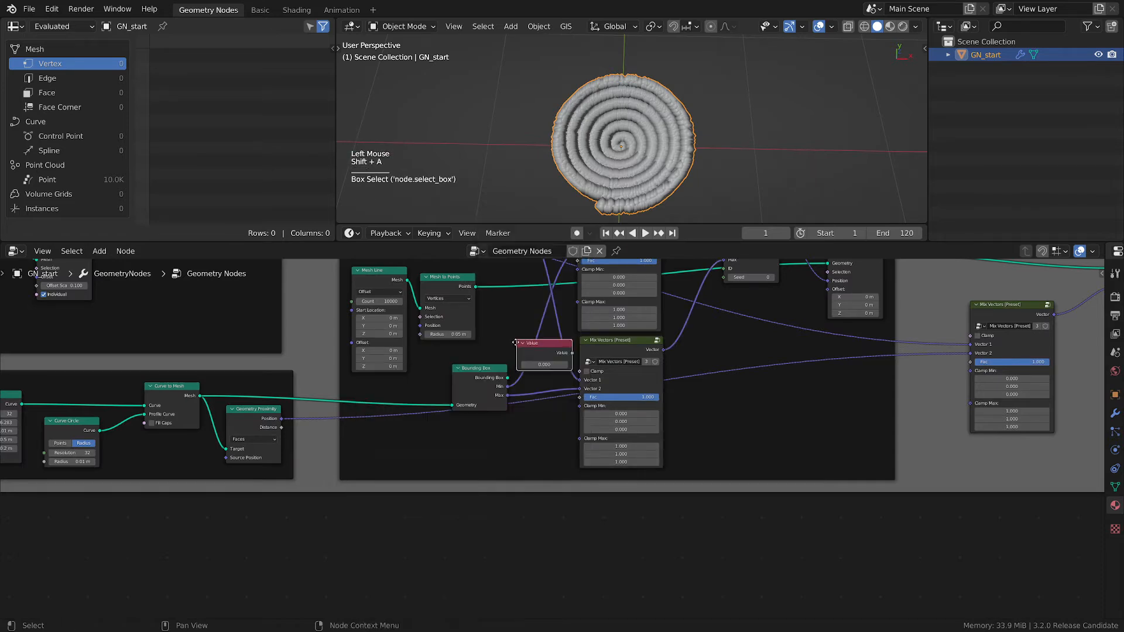
left_click(459, 494)
key("g")
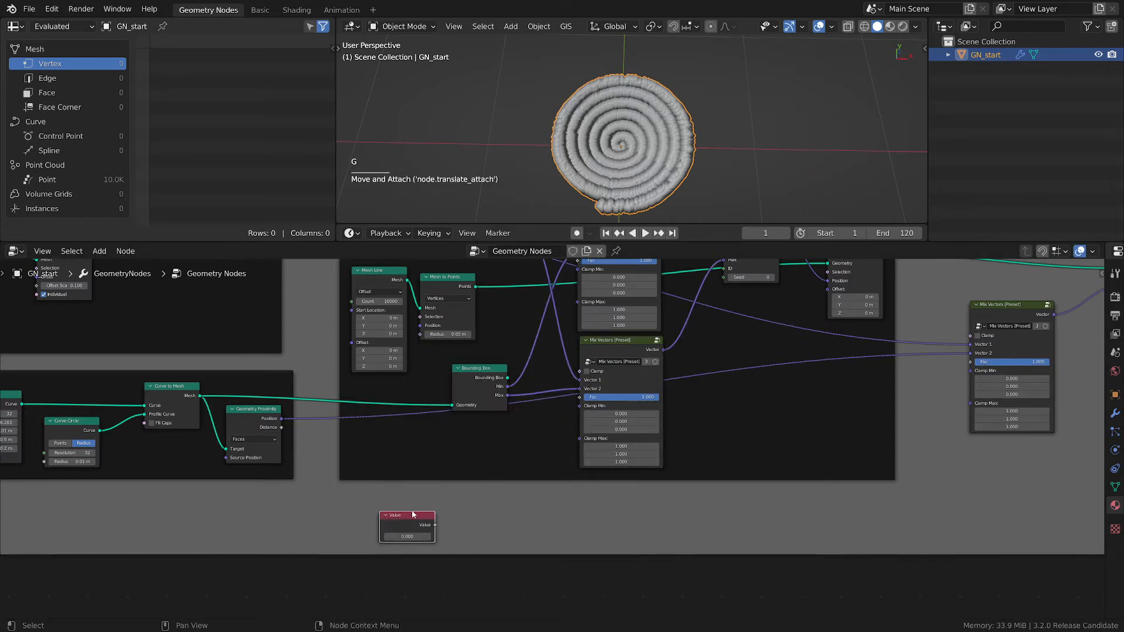
left_click(402, 516)
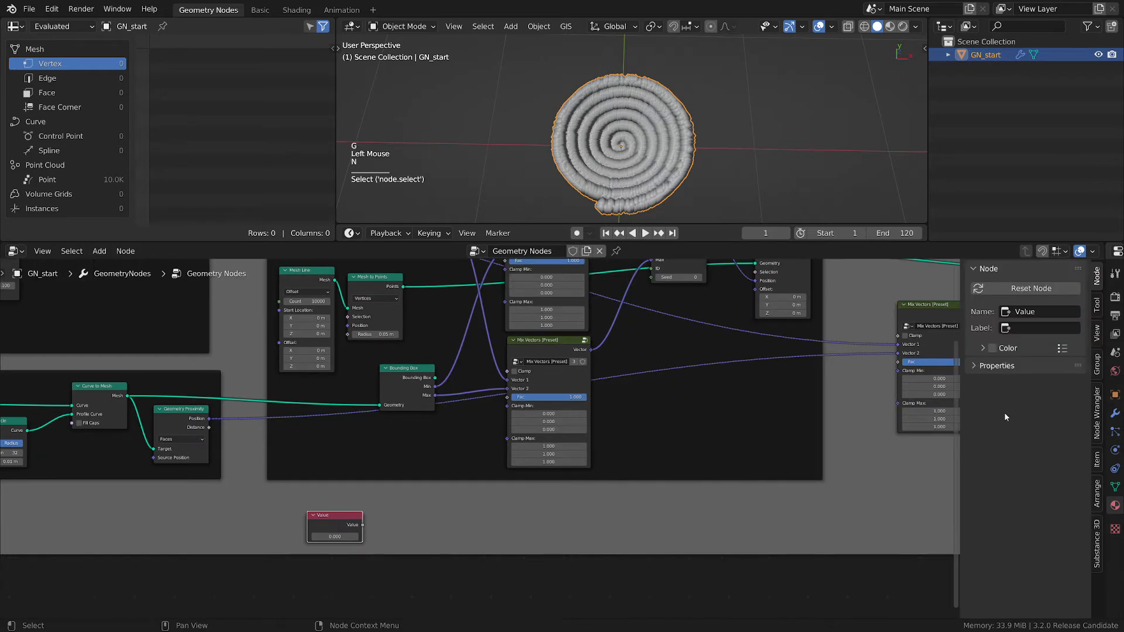
Step: Colour the Value node with the "important" node colour preset
key("n")
left_click(1062, 348)
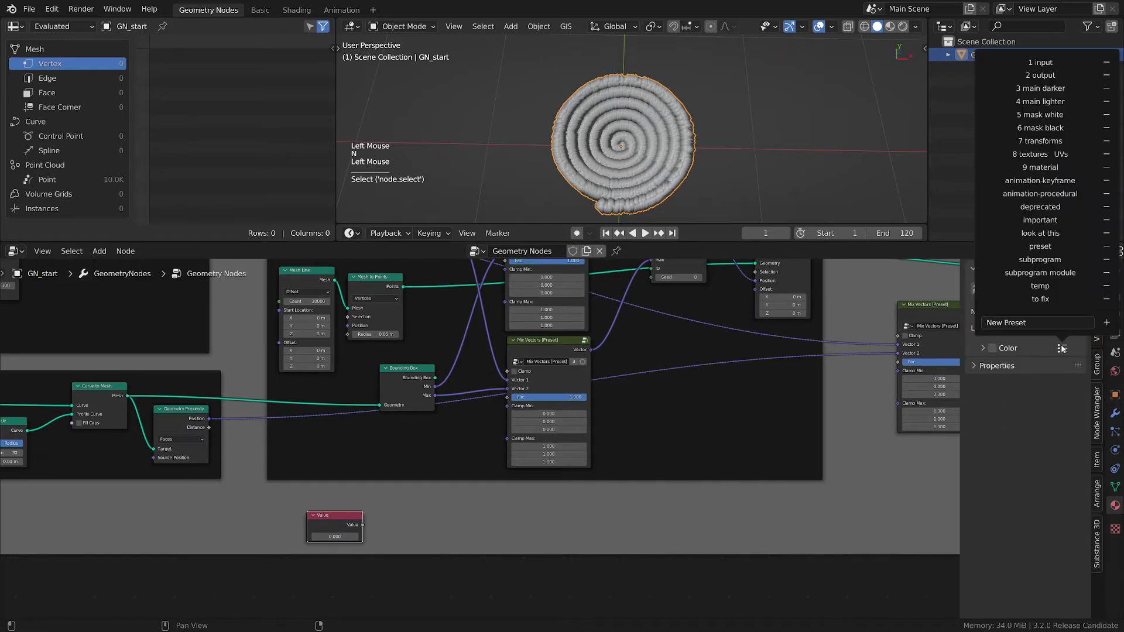
left_click(1040, 221)
left_click(543, 525)
key("n")
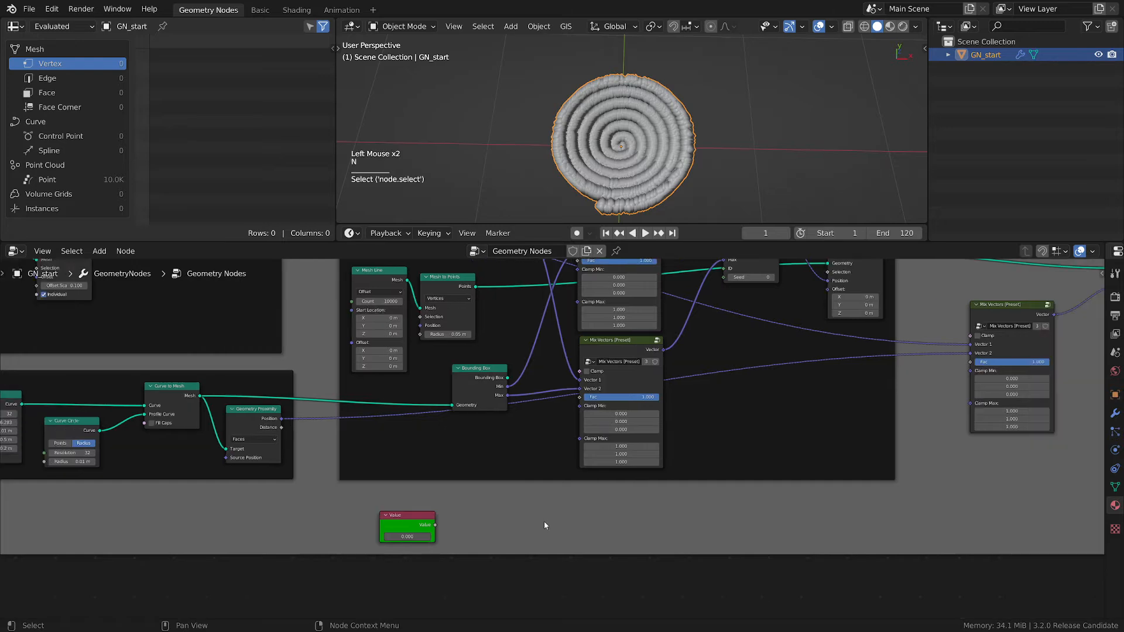
Step: Link the Value node's output to the Fac inputs of the Min, Max and position Mix Vectors nodes
scroll(544, 524, "up", 1)
scroll(527, 516, "down", 2)
middle_click_drag(454, 495, 437, 530)
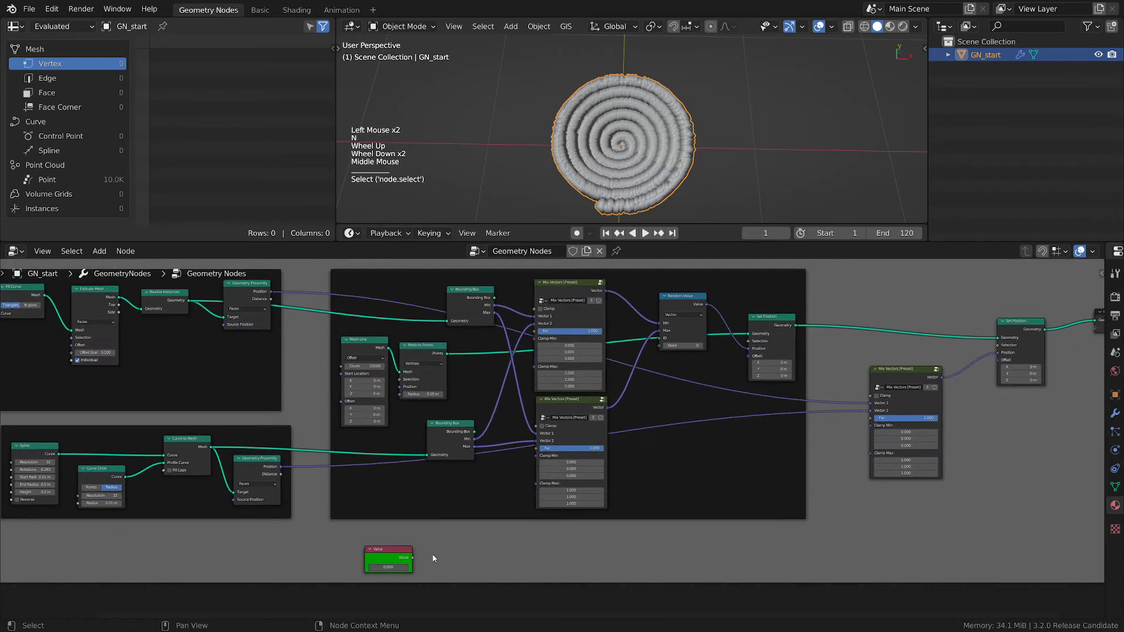
scroll(419, 562, "up", 2)
left_click_drag(411, 557, 564, 314)
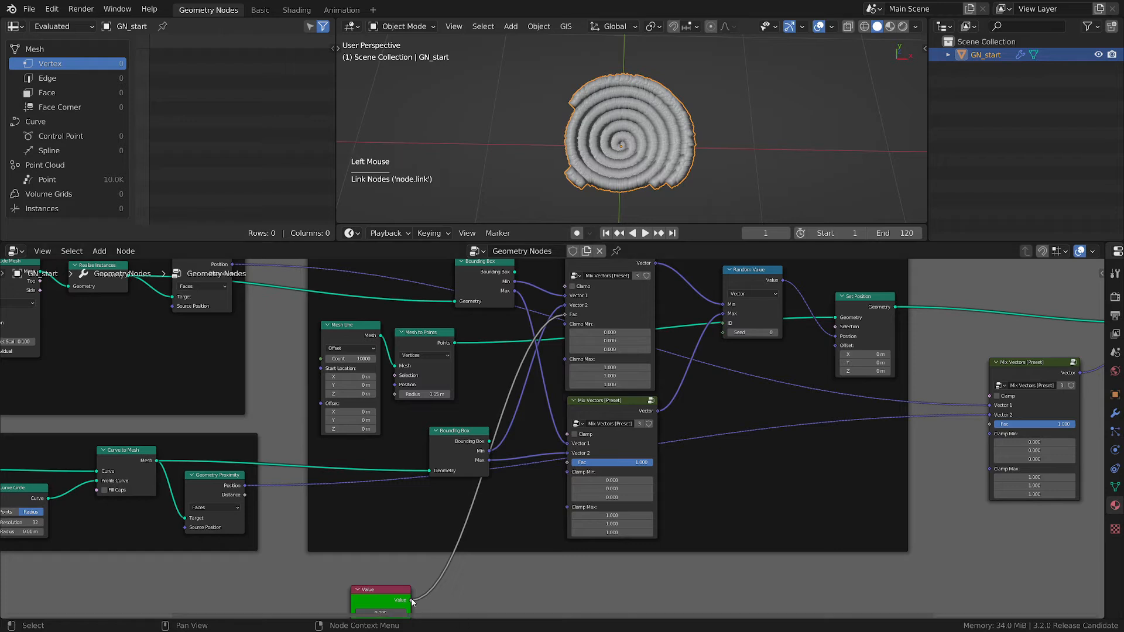
left_click_drag(412, 601, 568, 462)
middle_click_drag(460, 602, 350, 535)
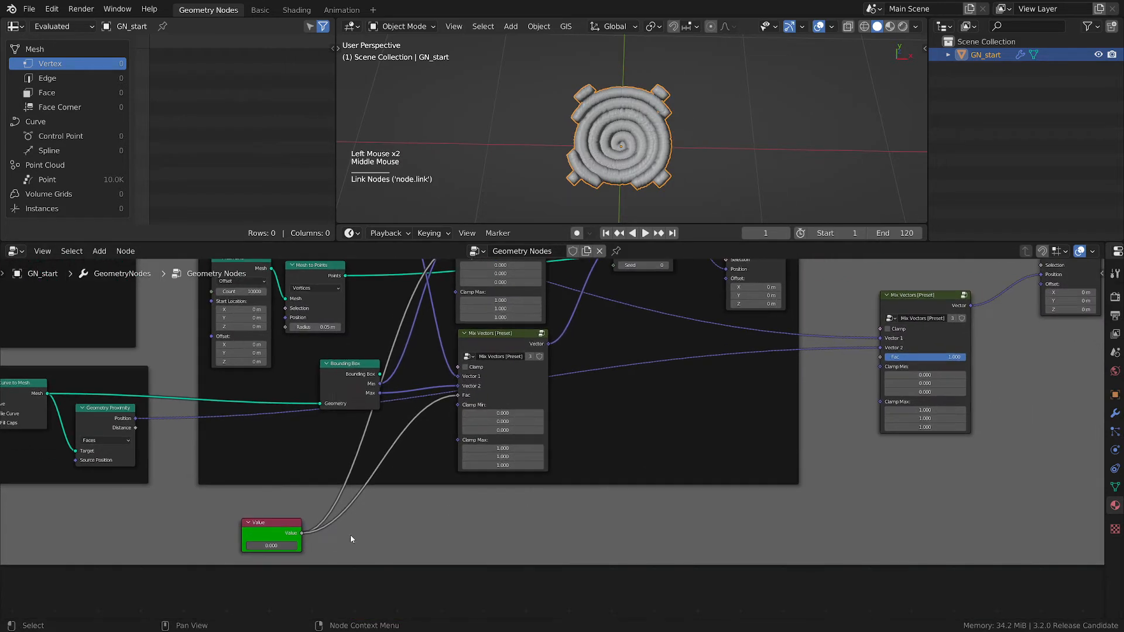
left_click_drag(302, 533, 880, 358)
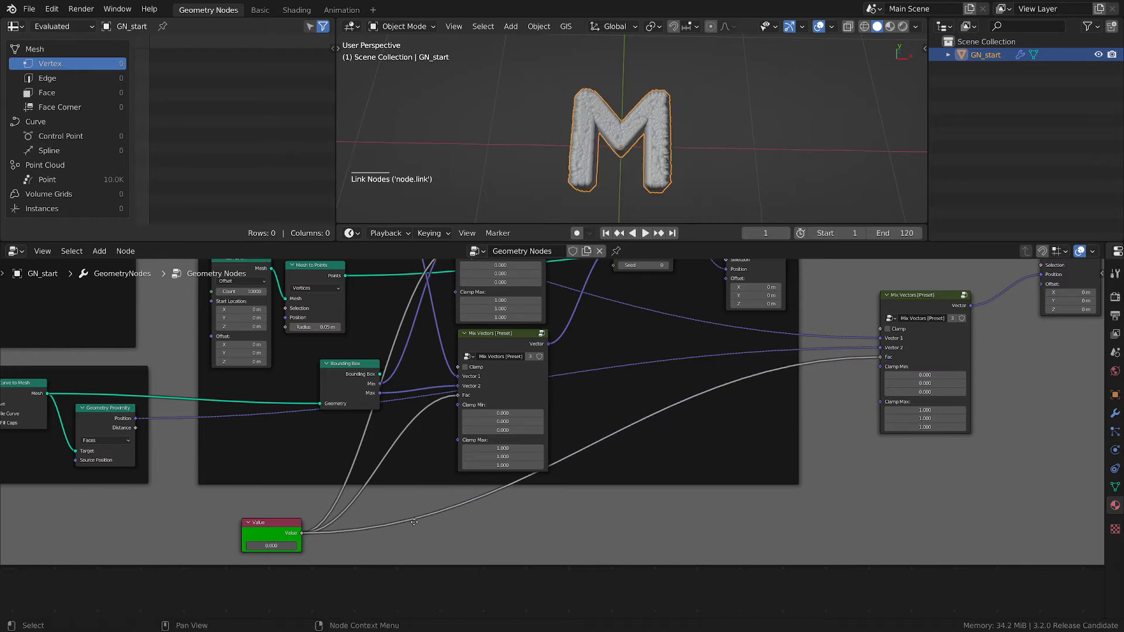
Step: Scrub the Value node's factor to preview the morph between letter and spiral, and return it to 0
middle_click_drag(269, 602, 524, 535)
scroll(524, 535, "up", 2)
scroll(525, 538, "up", 1)
left_click_drag(528, 463, 477, 439, "shift")
left_click(540, 462)
key("Return")
scroll(593, 434, "down", 2)
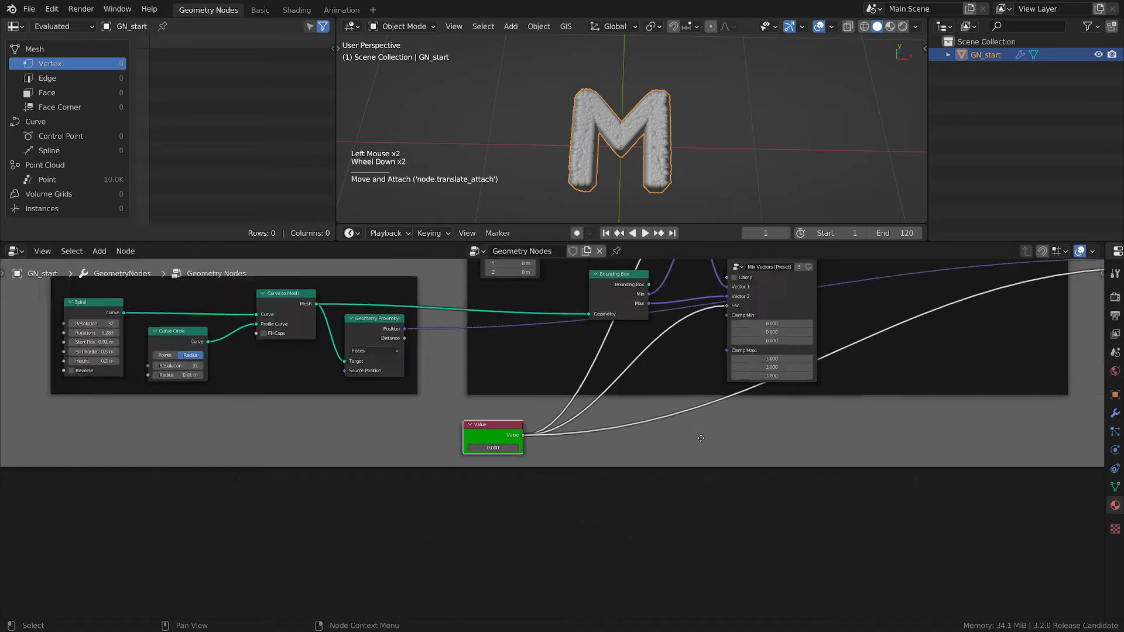
Step: Move the Max Mix Vectors node slightly closer to the Min Mix Vectors node above it
middle_click_drag(756, 387, 579, 545)
middle_click_drag(653, 451, 641, 493)
scroll(641, 494, "up", 2)
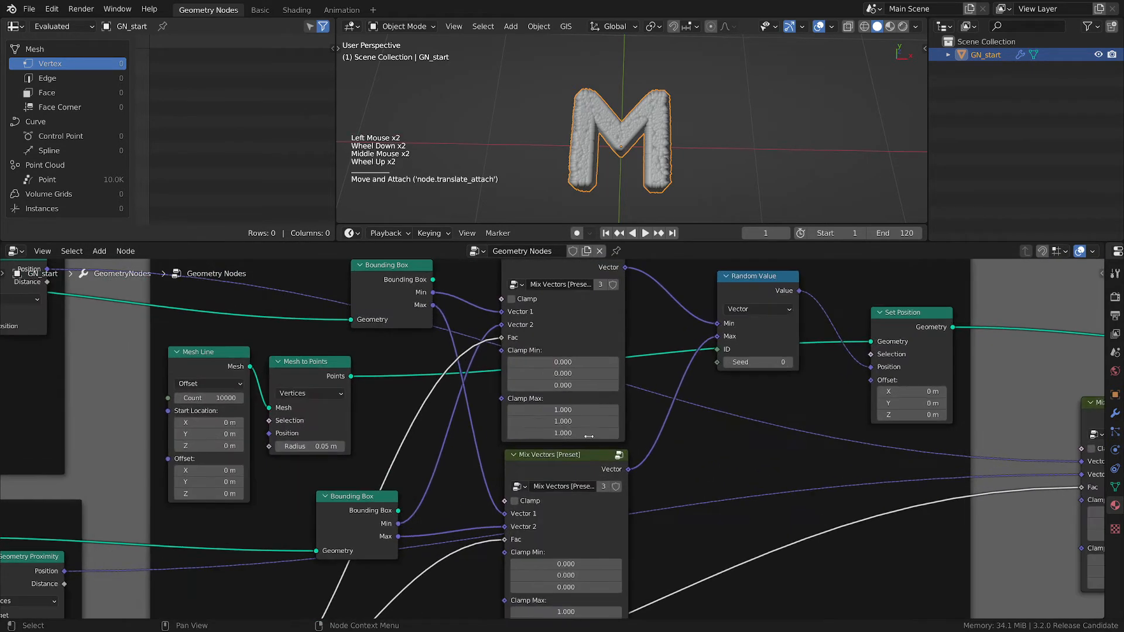
left_click_drag(577, 466, 577, 459)
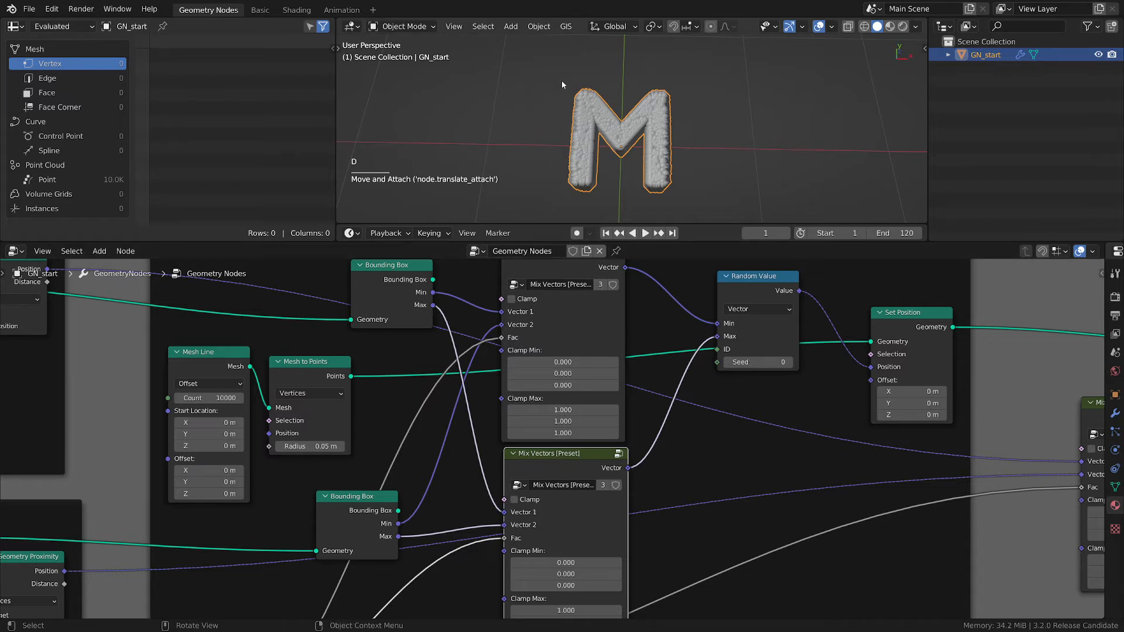
Step: Sketch a bounding box annotation around the letter M in the viewport and erase it
key("d")
left_click_drag(561, 76, 550, 194)
key("d")
left_click_drag(597, 82, 555, 86)
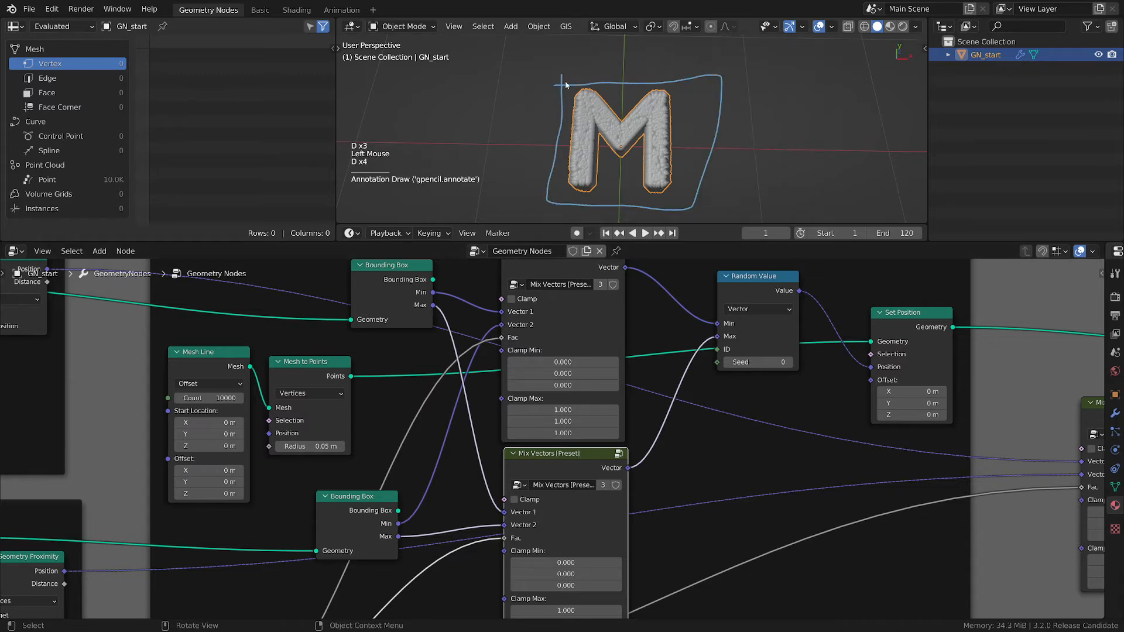
left_click_drag(684, 79, 684, 71)
right_click_drag(711, 93, 690, 165)
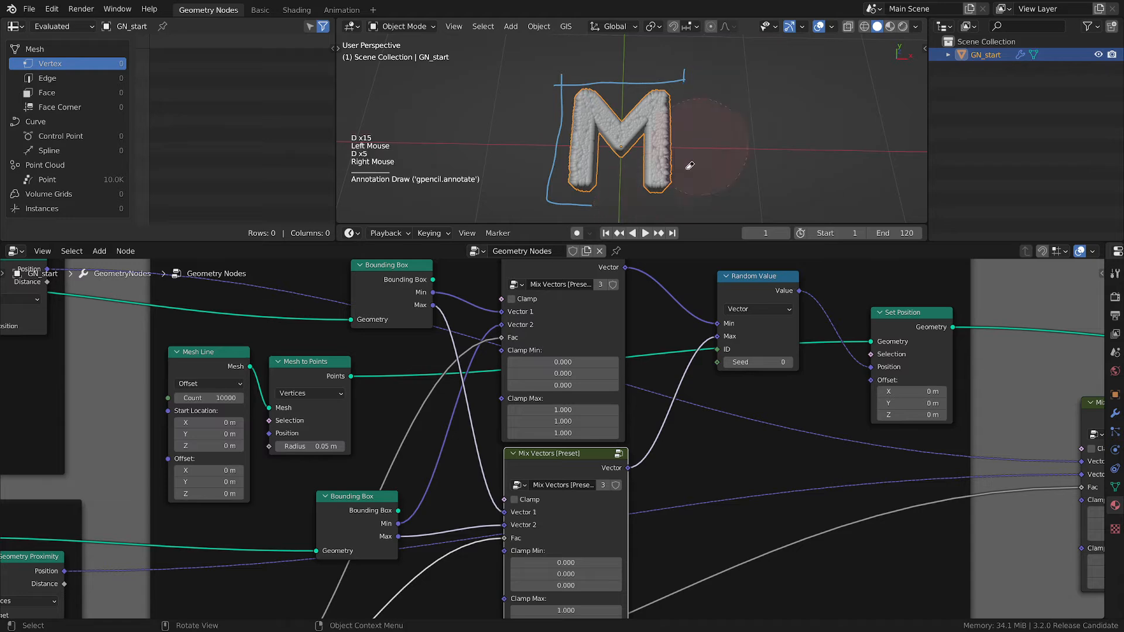
key("d")
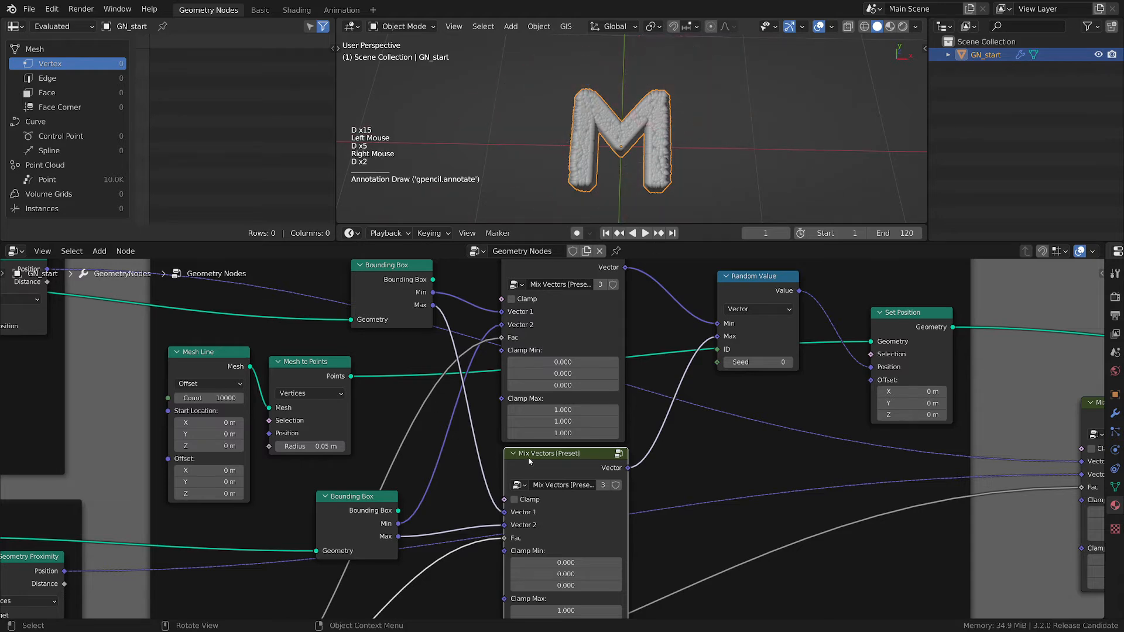
Step: Set the Spiral node's End Radius to 1 m
scroll(530, 456, "down", 2)
mouse_move(550, 452)
left_mouse_down()
mouse_move(540, 465)
mouse_move(549, 453)
left_mouse_up()
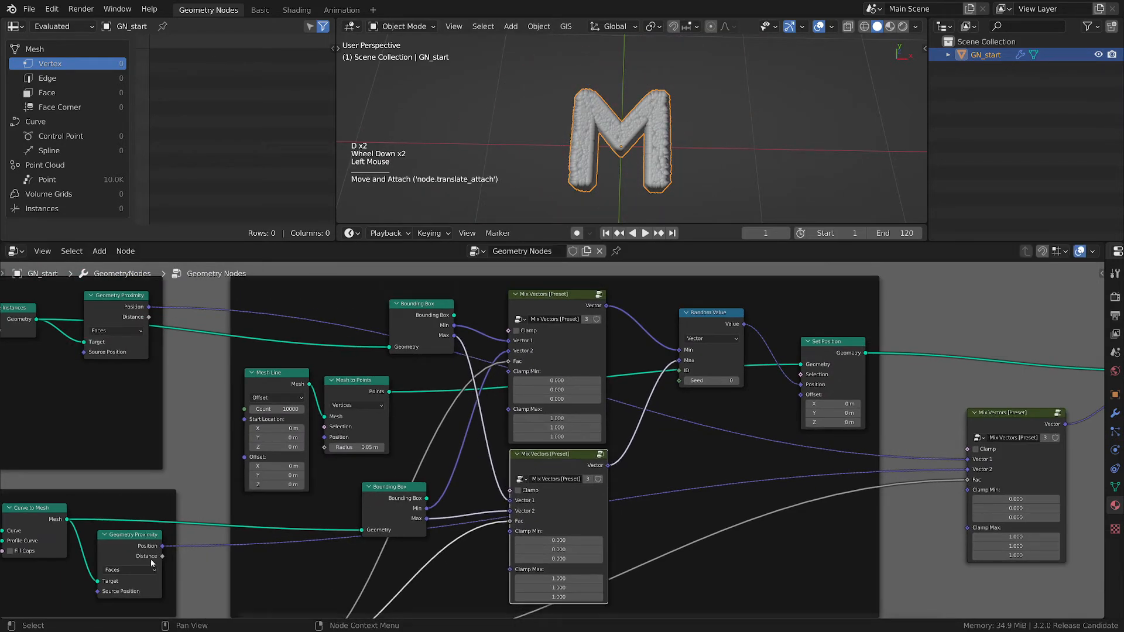
middle_click_drag(151, 563, 473, 484)
middle_click_drag(178, 430, 392, 439)
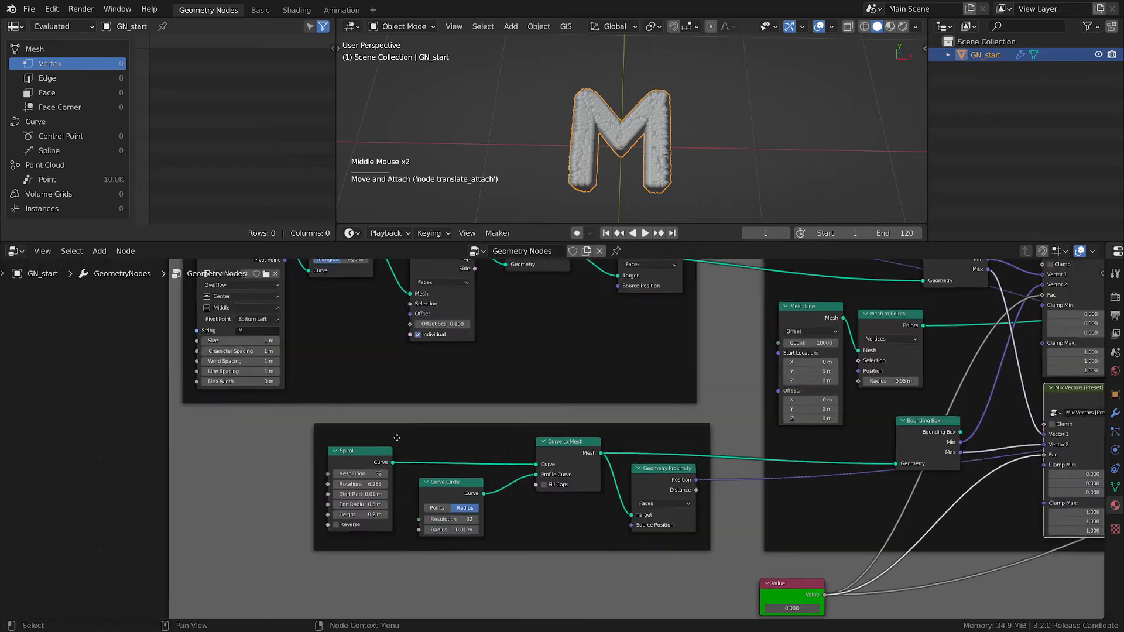
scroll(385, 569, "up", 2)
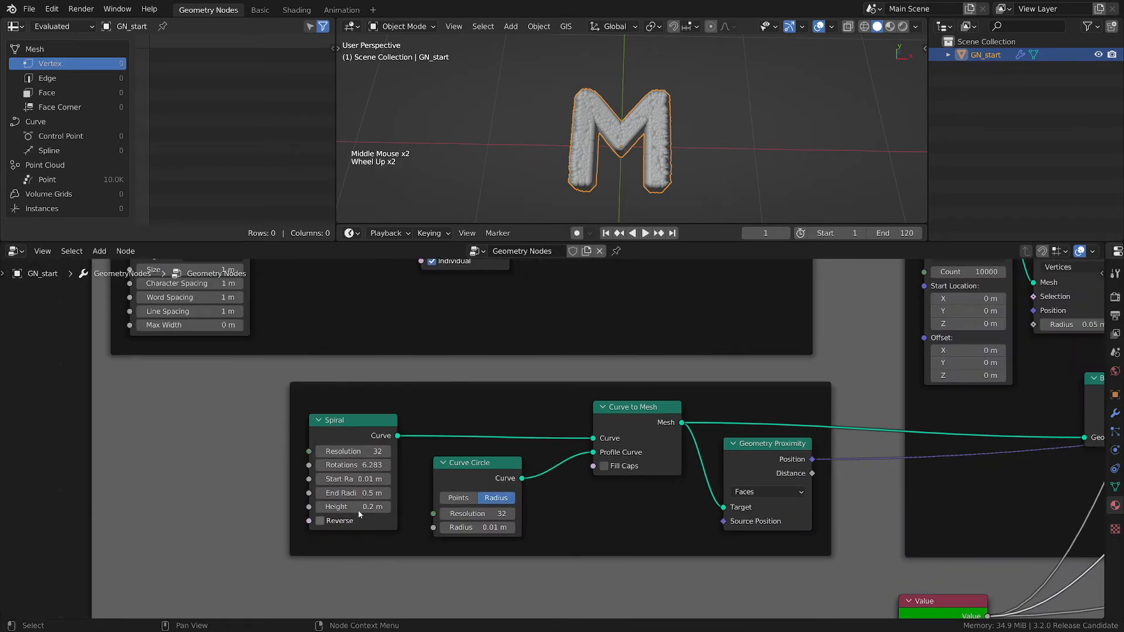
key("shift")
left_click(350, 492, "shift")
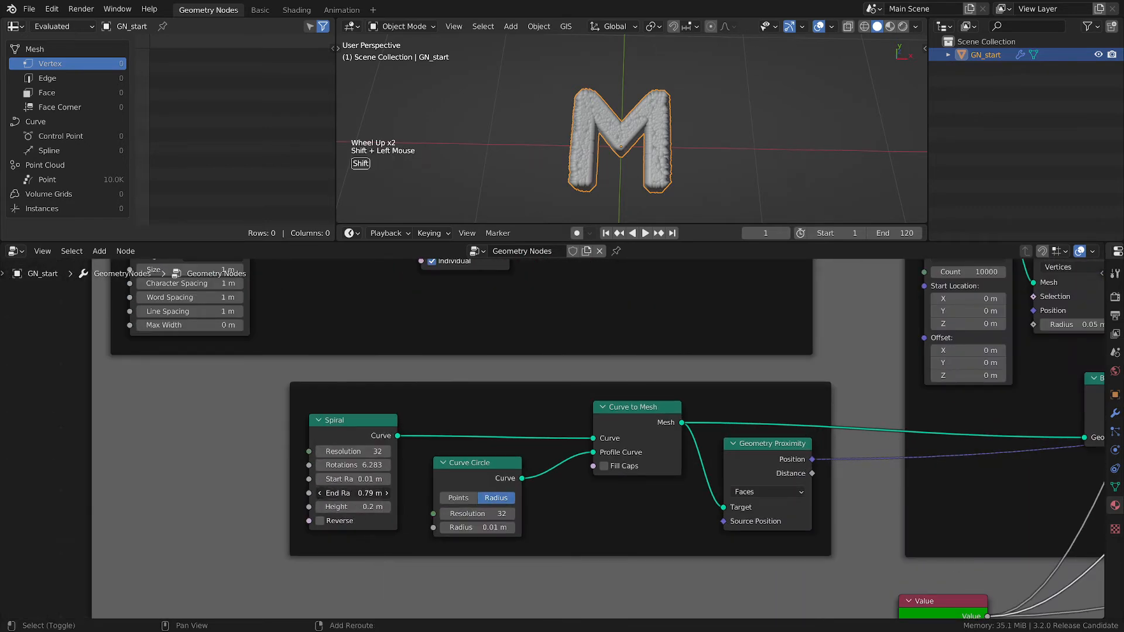
left_click(354, 492)
type("1")
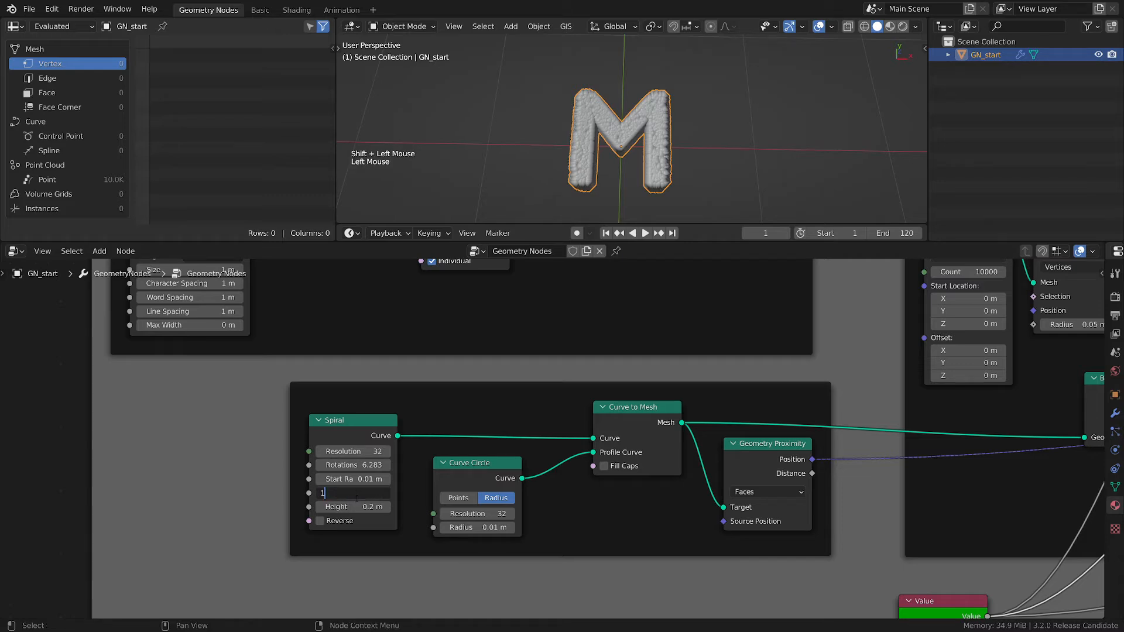
key("Return")
Step: Scrub the Value node's factor to preview the morph with the enlarged spiral, ending at about 0.11
scroll(849, 483, "down", 3)
middle_click_drag(866, 482, 681, 387)
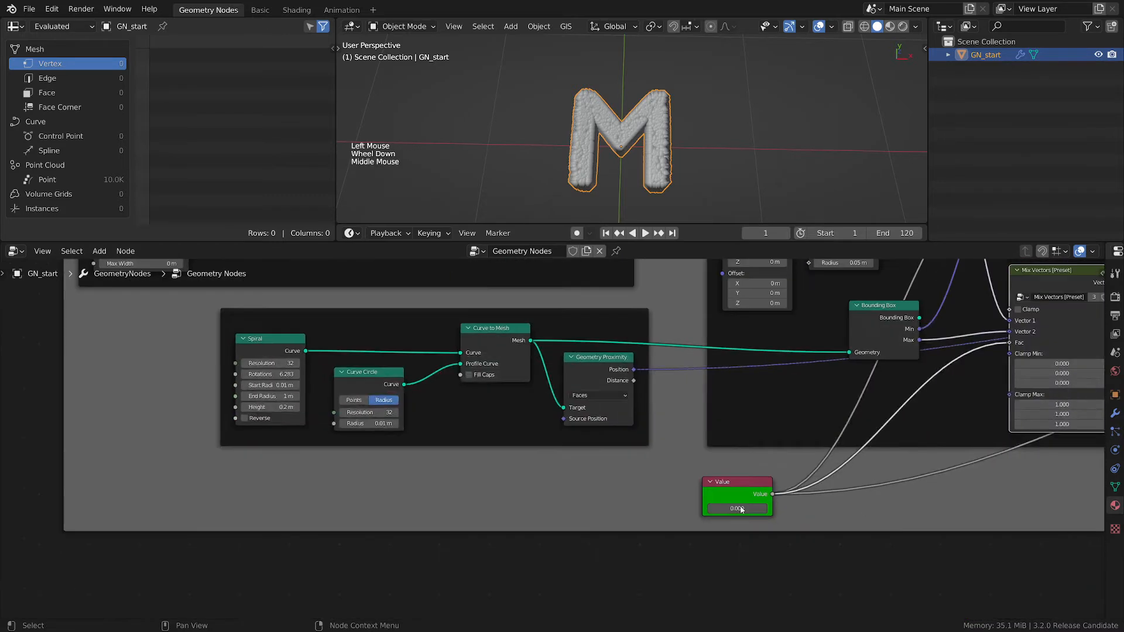
mouse_move(736, 505)
left_mouse_down("shift")
mouse_move(866, 504)
mouse_move(735, 506)
left_mouse_up("shift")
scroll(735, 506, "down", 1)
middle_click_drag(735, 506, 595, 483)
scroll(525, 560, "down", 2)
scroll(625, 454, "up", 2)
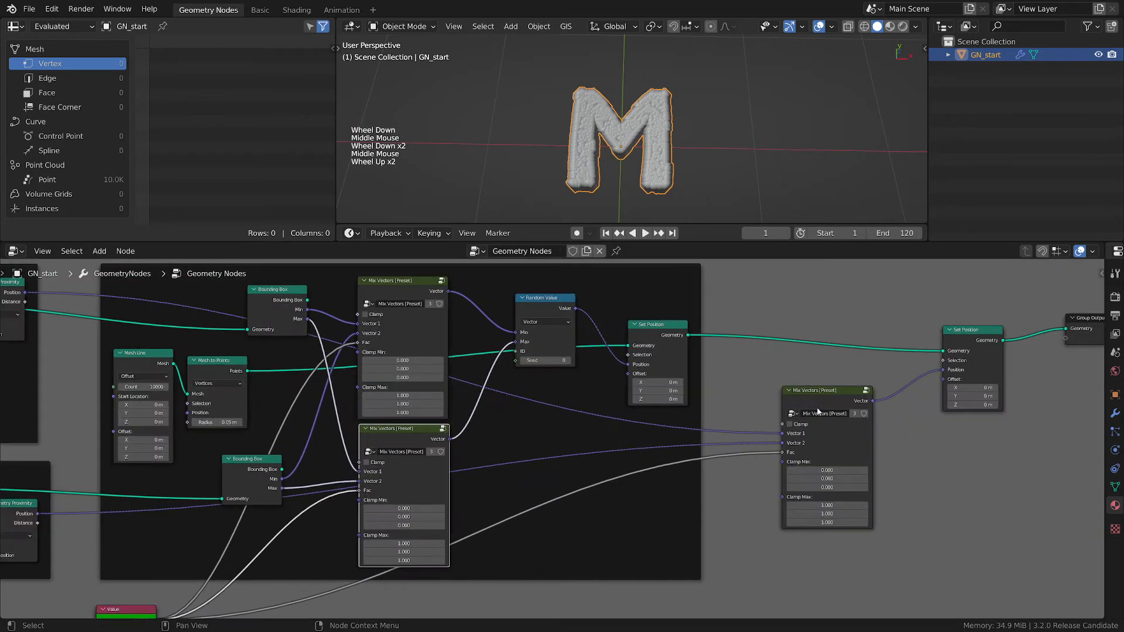
Step: Nudge the Value node and shift the position Mix Vectors, last Set Position and Group Output nodes away from the frame to make room
left_click_drag(824, 393, 828, 389)
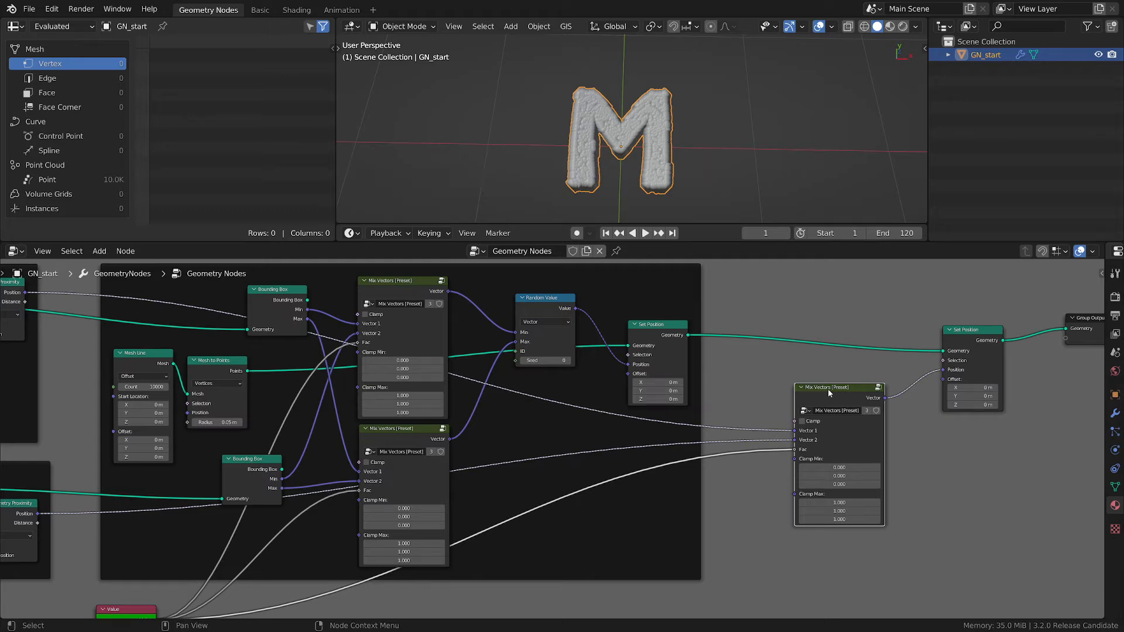
middle_click_drag(199, 519, 272, 468)
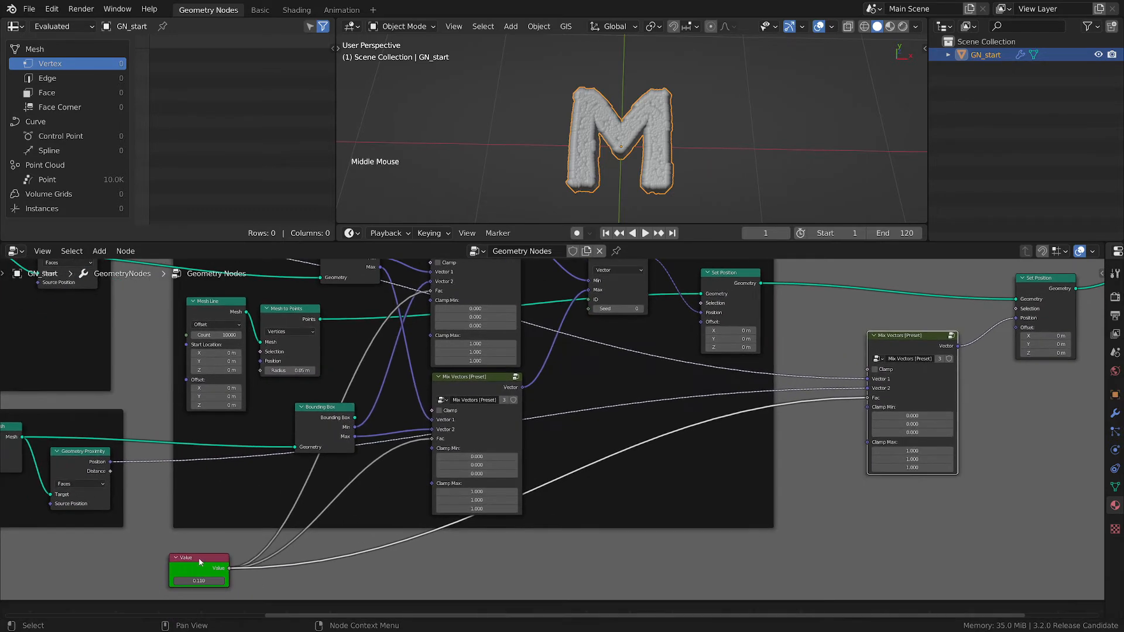
left_click(204, 556)
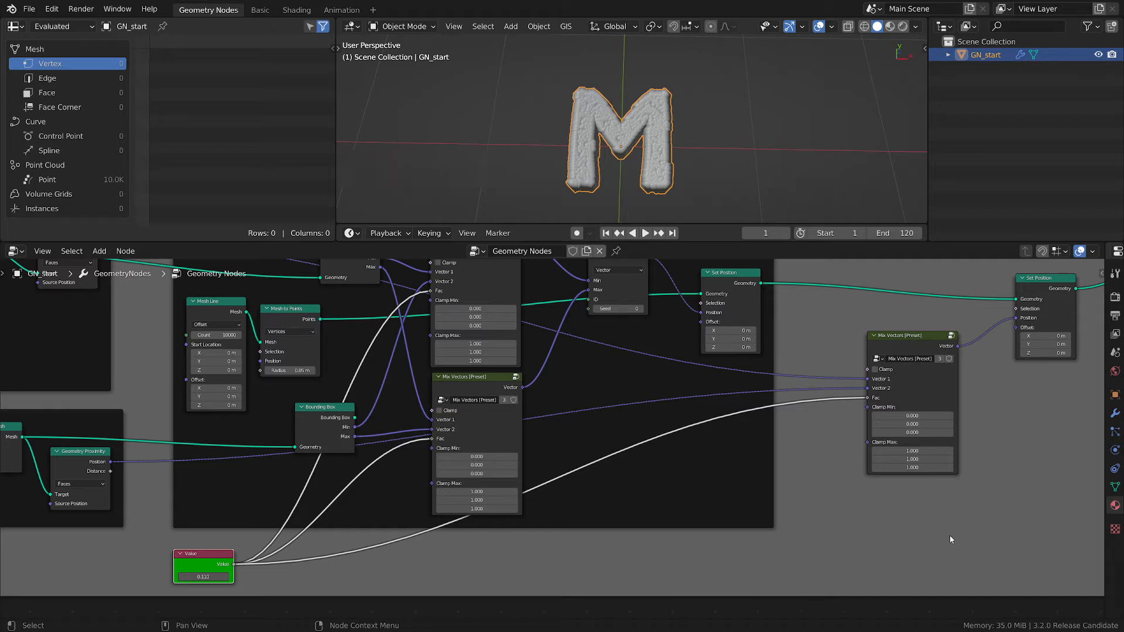
middle_click_drag(933, 530, 668, 557)
left_click_drag(824, 351, 967, 336)
left_click_drag(700, 352, 865, 318)
left_click_drag(570, 418, 722, 379)
Step: Sketch a straight line and an easing curve as annotations beside the position Mix Vectors node, and erase them
scroll(655, 479, "up", 2)
key("d")
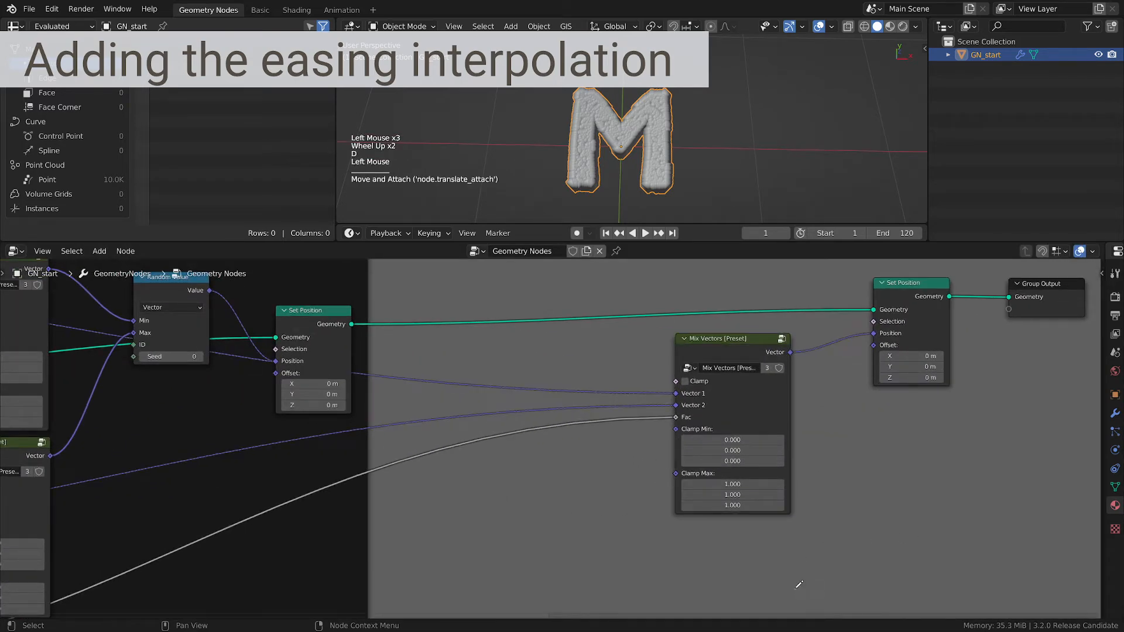
left_click_drag(795, 589, 928, 449)
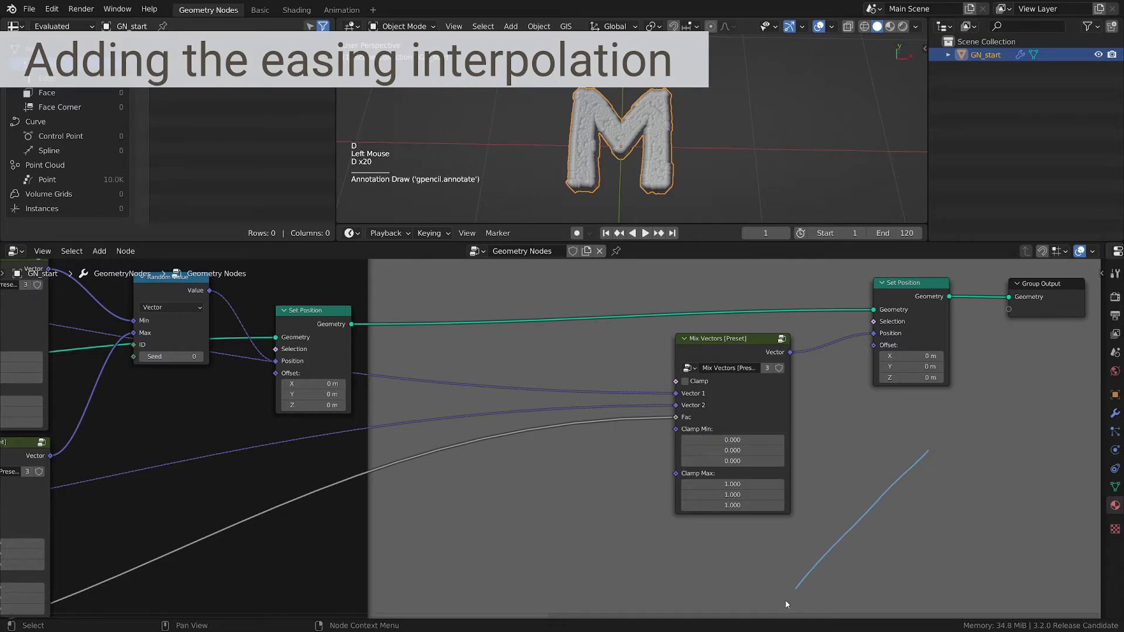
mouse_move(799, 588)
left_mouse_down()
mouse_move(866, 582)
mouse_move(945, 498)
left_mouse_up()
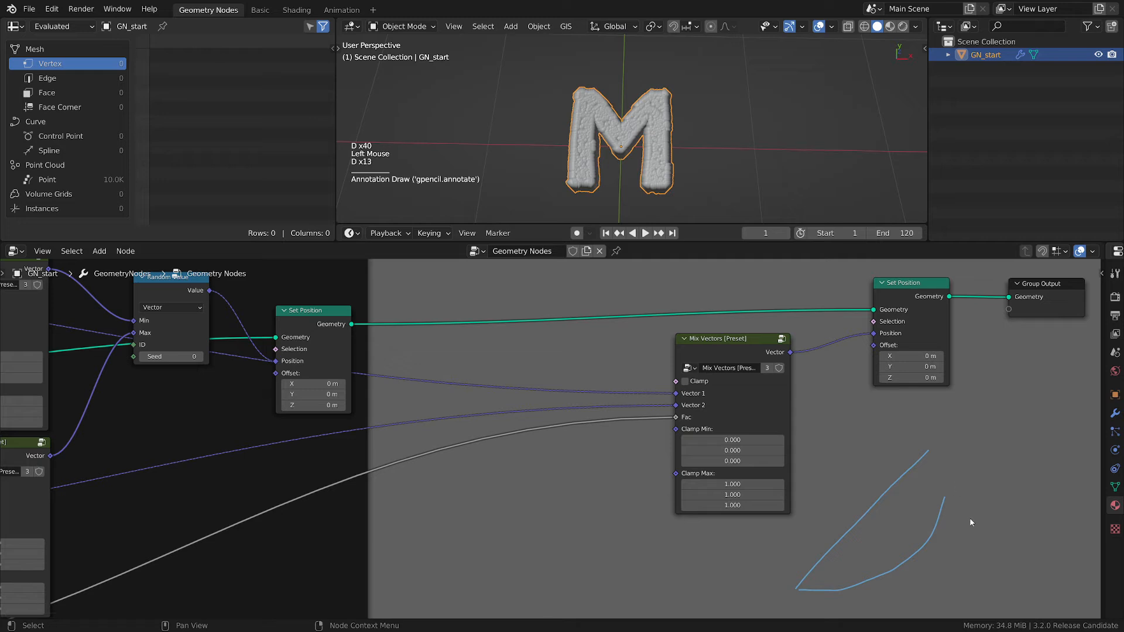
right_click_drag(944, 442, 781, 591)
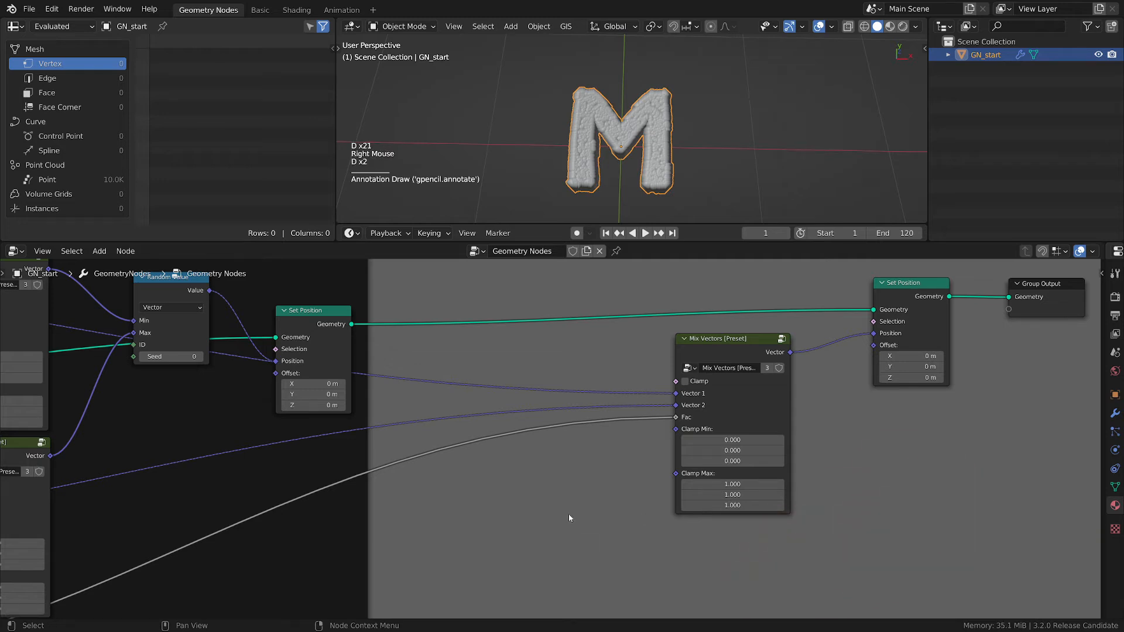
Step: Add the GN-Ease_Quint group node in the space between the particle frame and the position Mix Vectors node
scroll(568, 514, "down", 2)
middle_click_drag(552, 530, 583, 490)
key("shift+a")
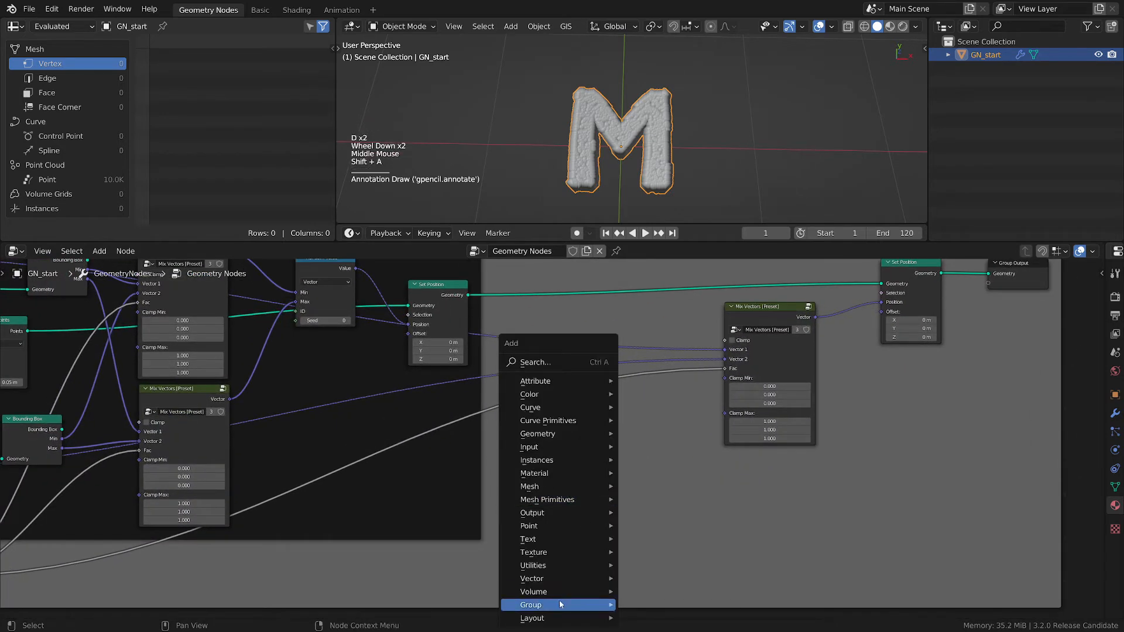
mouse_move(559, 565)
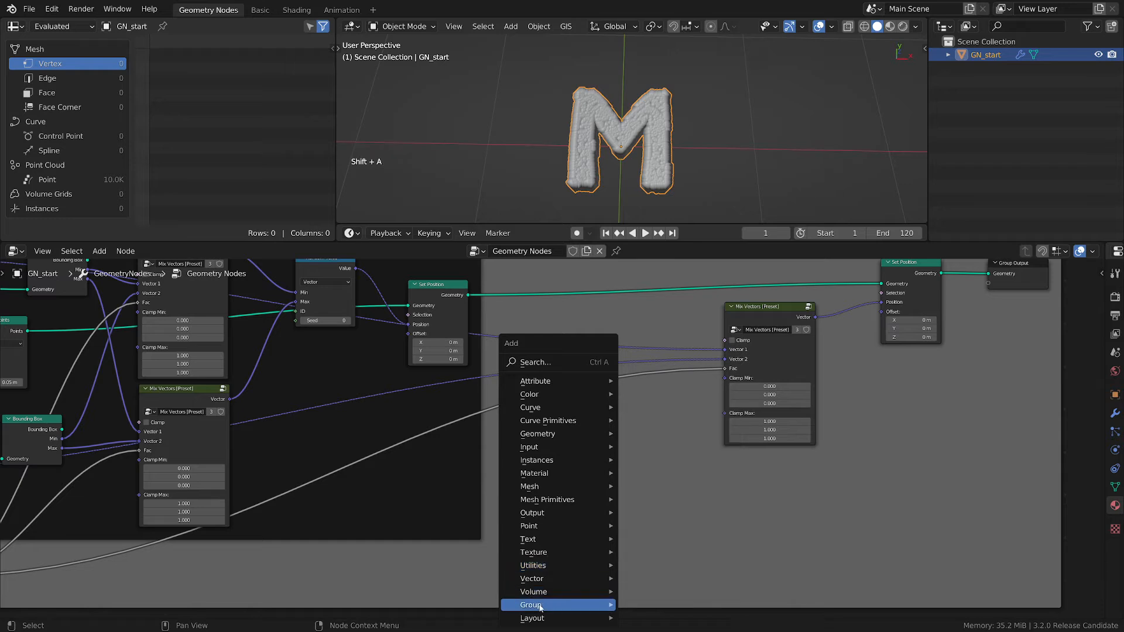
mouse_move(545, 605)
left_click(685, 585)
scroll(625, 462, "up", 2)
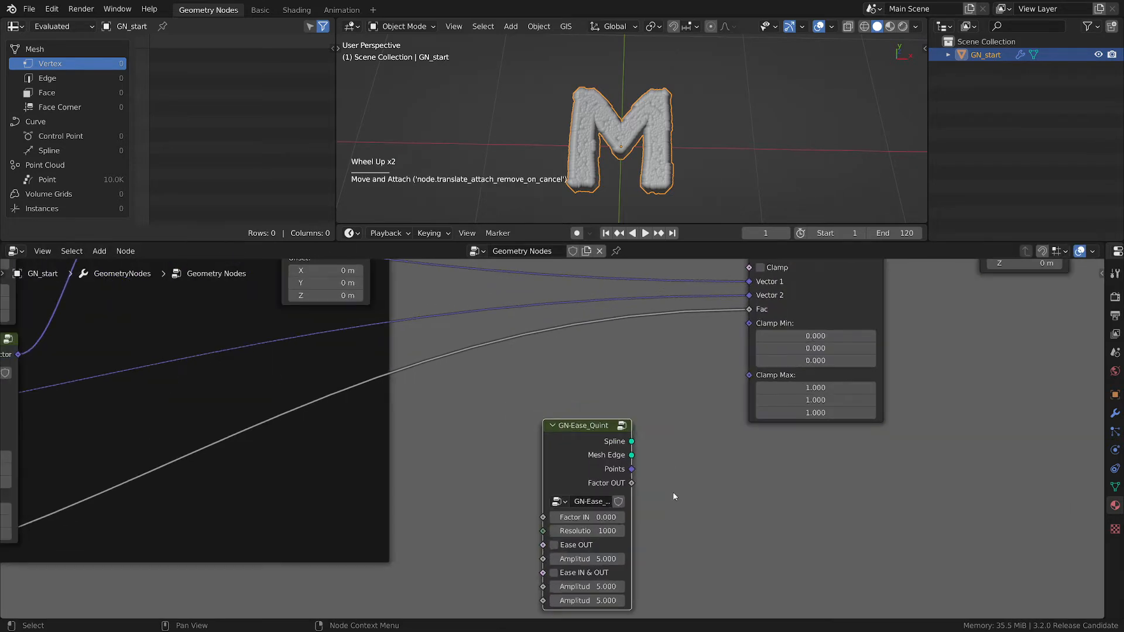
Step: Widen the GN-Ease_Quint node so its labels are readable and shift it closer to the position Mix Vectors node
left_click(665, 421)
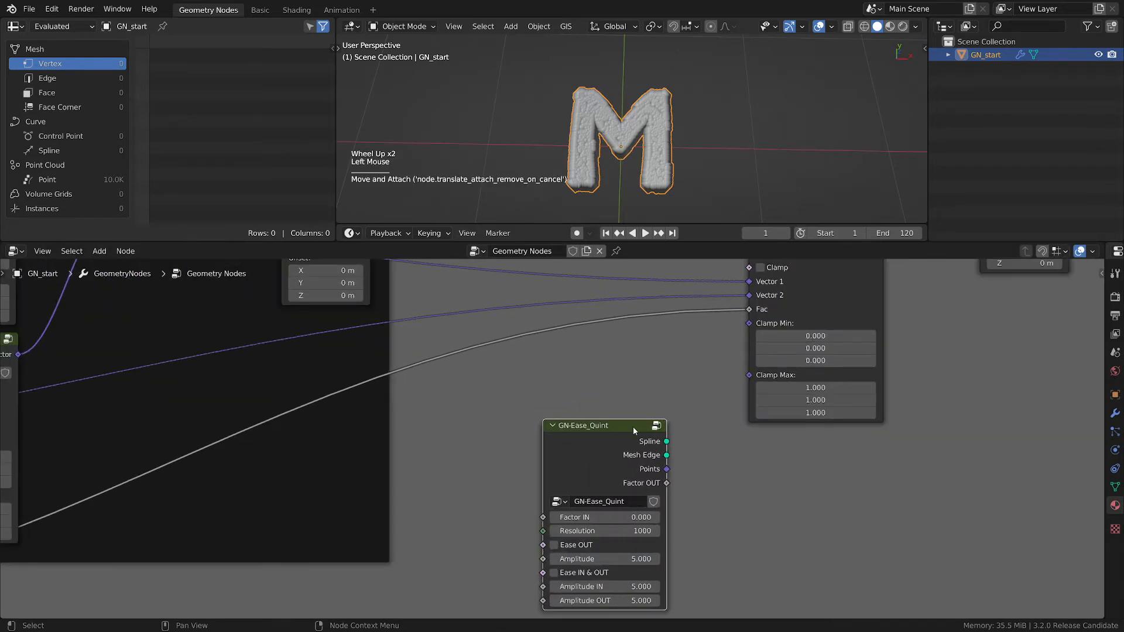
left_click_drag(603, 435, 587, 393)
left_click(588, 391)
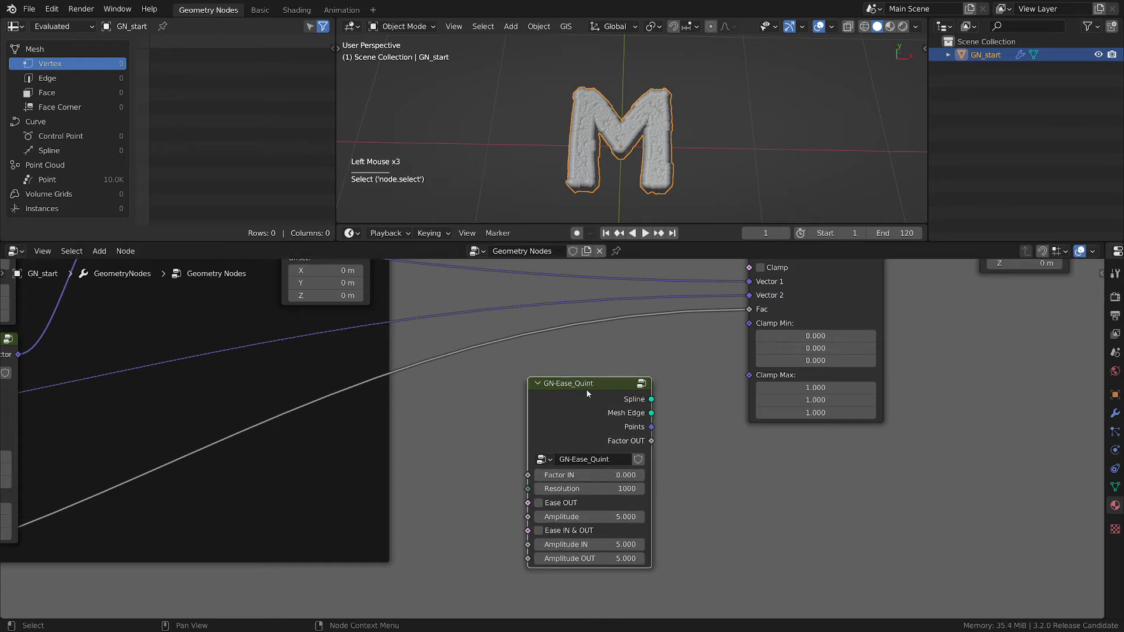
Step: Examine the inside of the GN-Ease_Quint group, from the ease formulas to the outputs and math function notes, and return to the main tree
key("Tab")
scroll(585, 389, "down", 3)
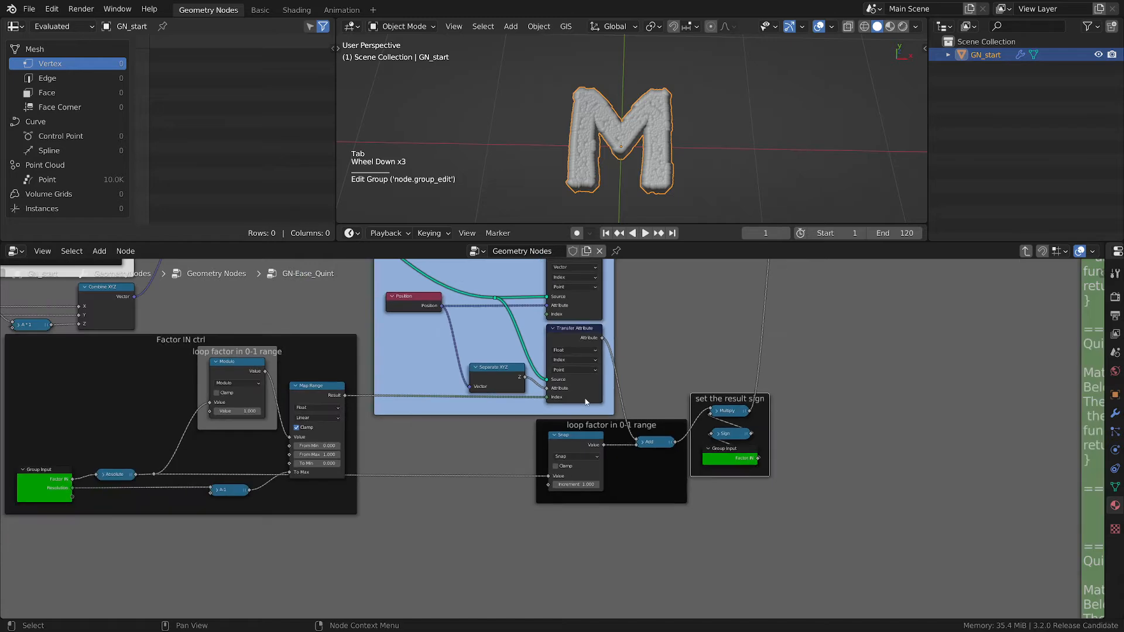
key("ctrl+space")
scroll(586, 398, "down", 3)
middle_click_drag(566, 394, 874, 407)
scroll(369, 419, "down", 1)
middle_click_drag(369, 419, 720, 288)
scroll(490, 227, "up", 2)
scroll(647, 288, "up", 1)
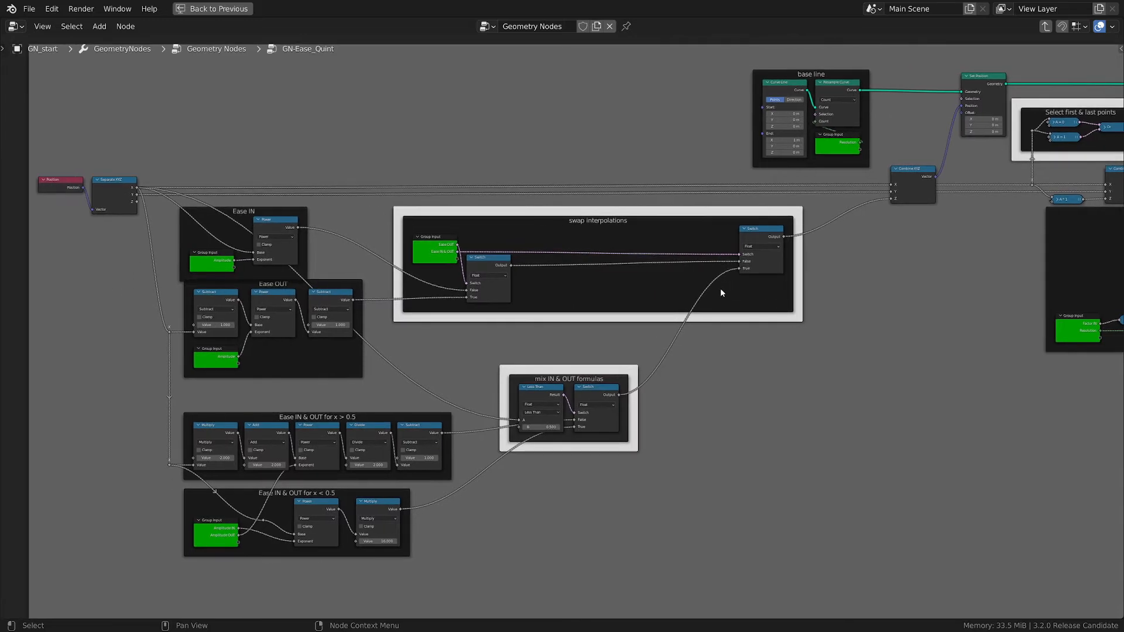
middle_click_drag(952, 326, 854, 329)
middle_click_drag(1064, 356, 830, 359)
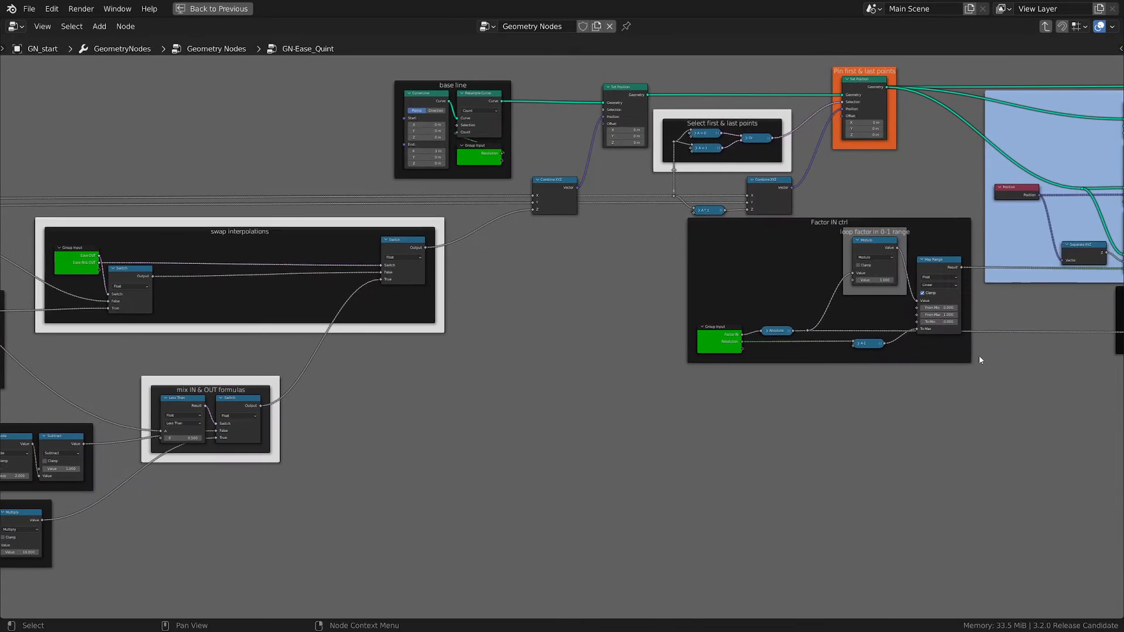
middle_click_drag(979, 356, 743, 367)
middle_click_drag(913, 391, 372, 423)
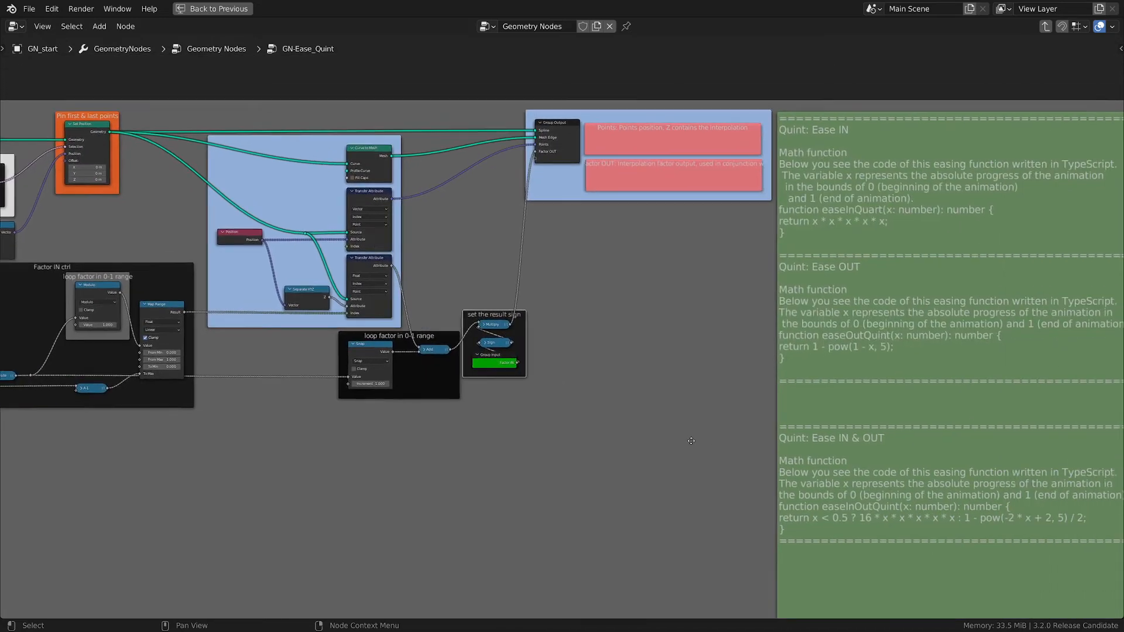
middle_click_drag(701, 433, 660, 431)
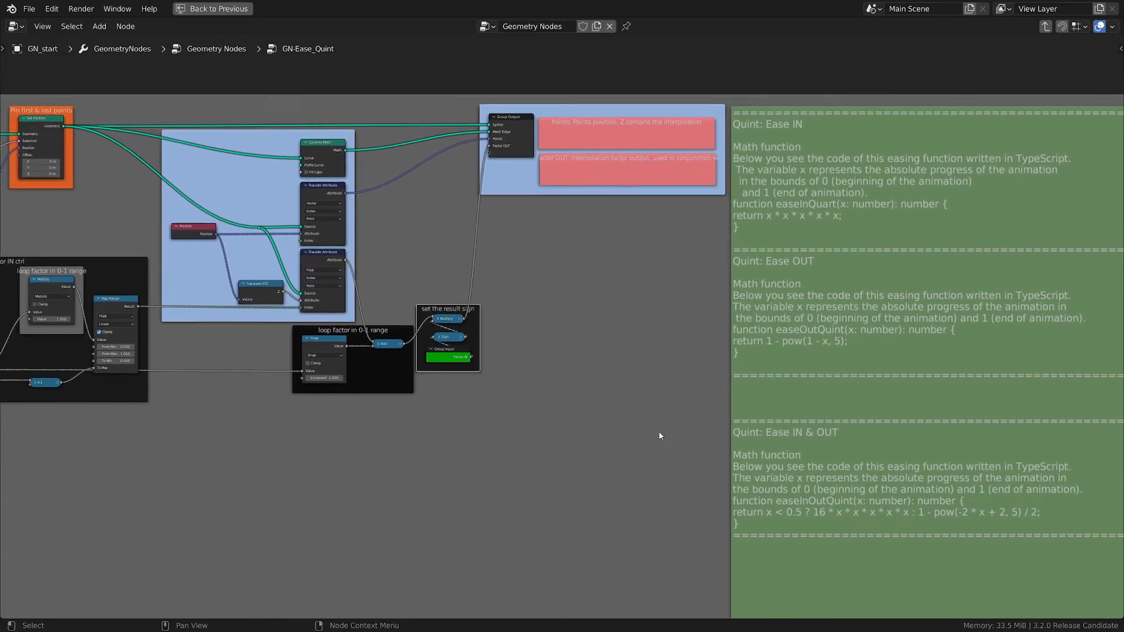
key("ctrl+space")
scroll(507, 441, "down", 1)
scroll(535, 445, "down", 3)
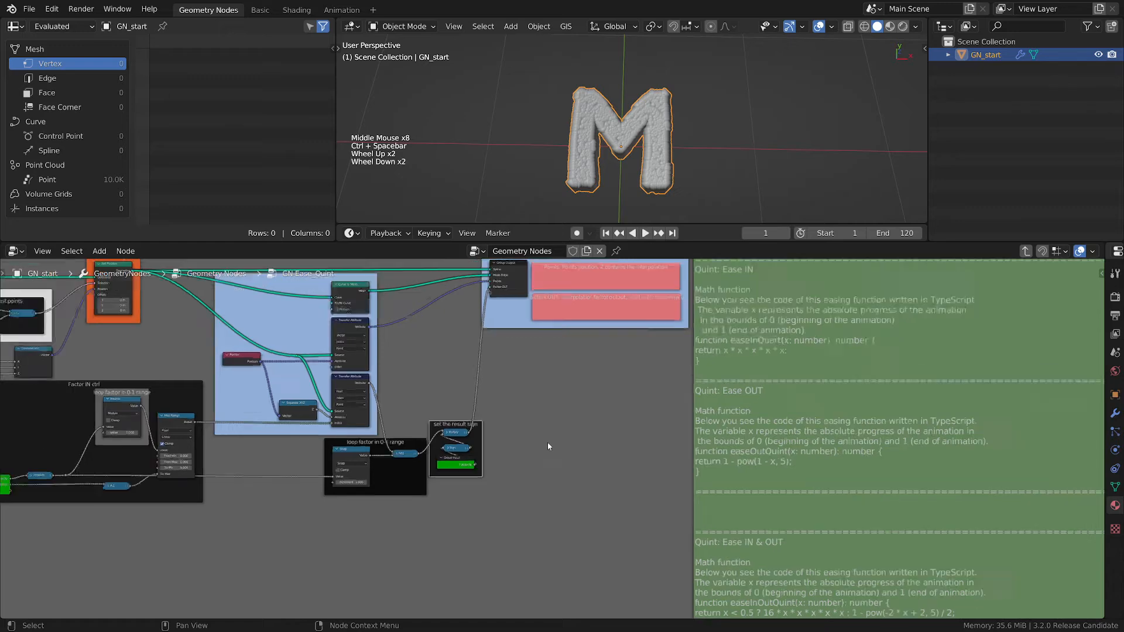
middle_click_drag(564, 438, 723, 404)
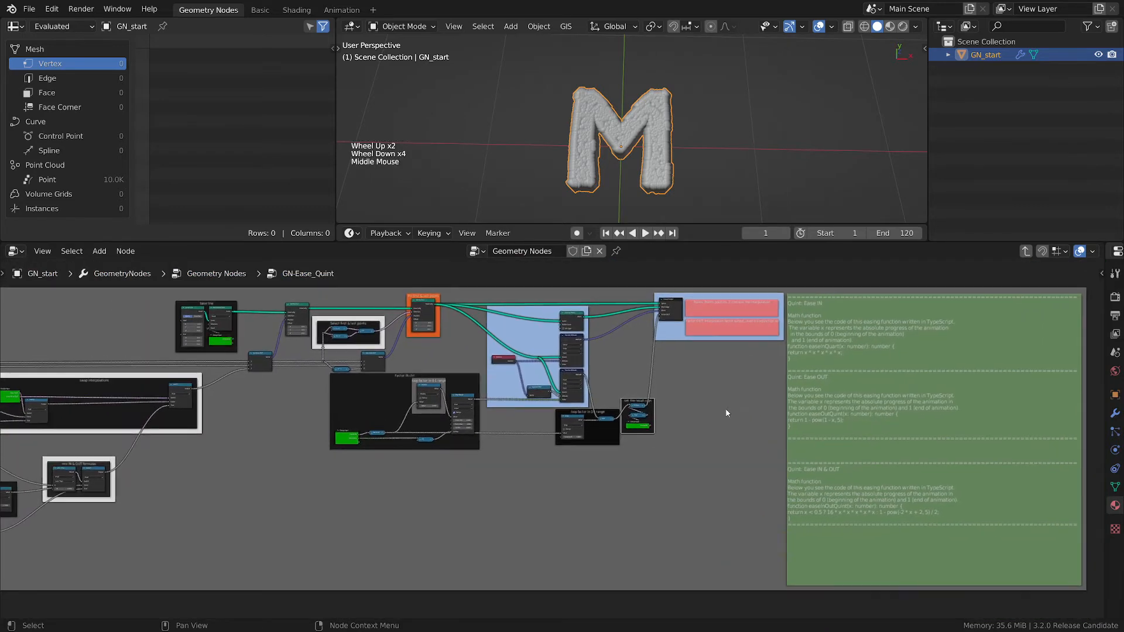
key("Tab")
Step: Link the GN-Ease_Quint Spline output to the Group Output geometry and view the curve from the front
scroll(607, 466, "up", 4)
middle_click_drag(607, 467, 603, 513)
scroll(600, 503, "up", 3)
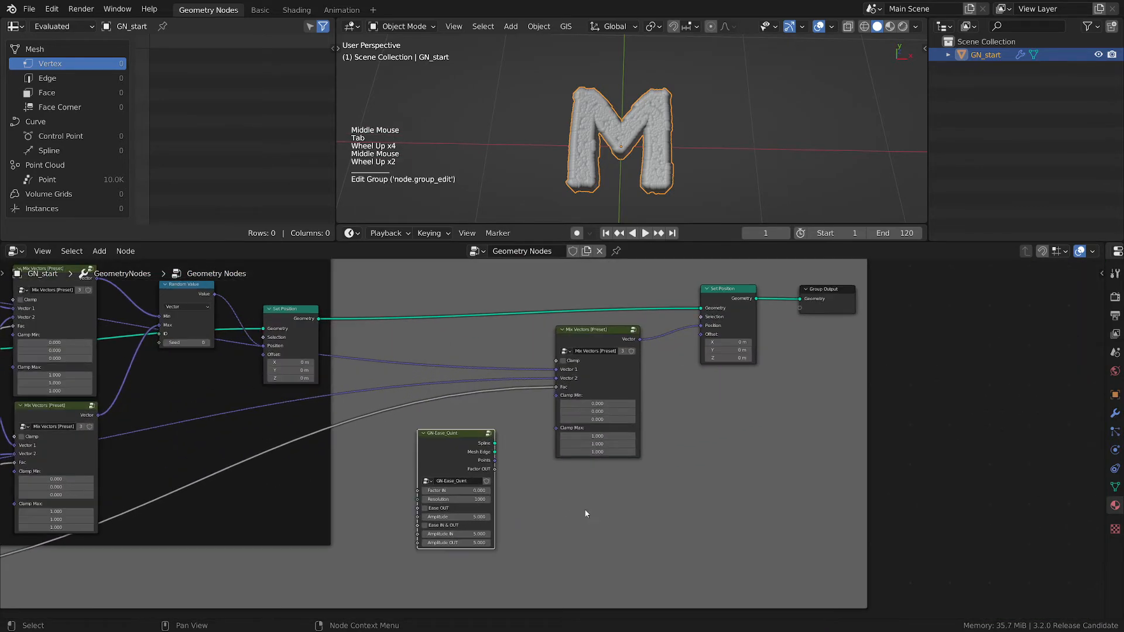
left_click_drag(471, 429, 857, 352)
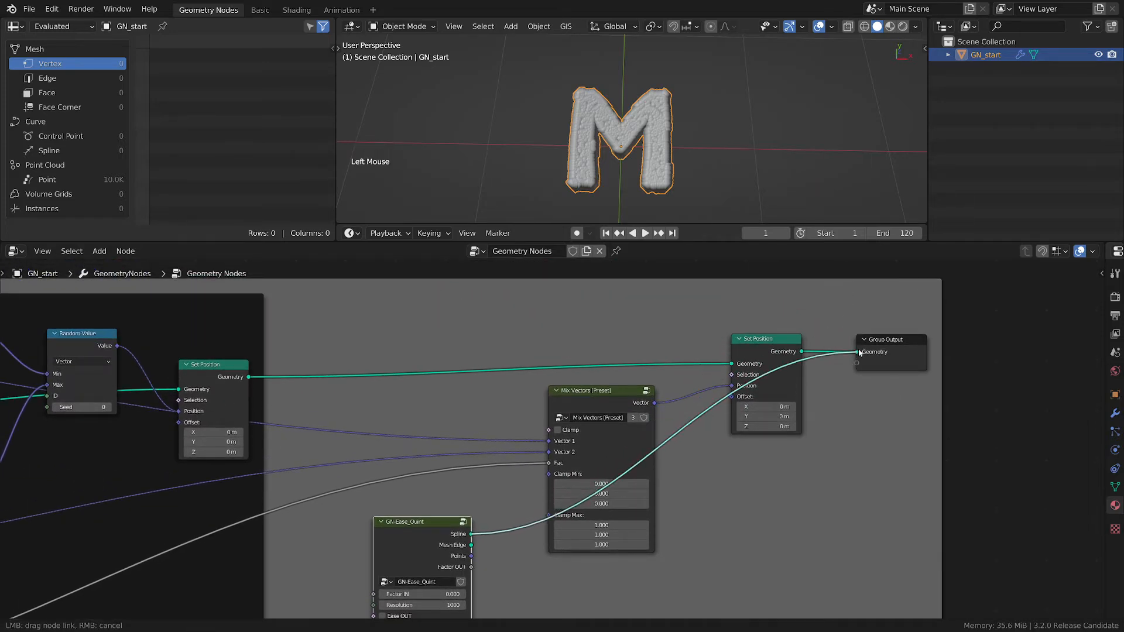
key("grave")
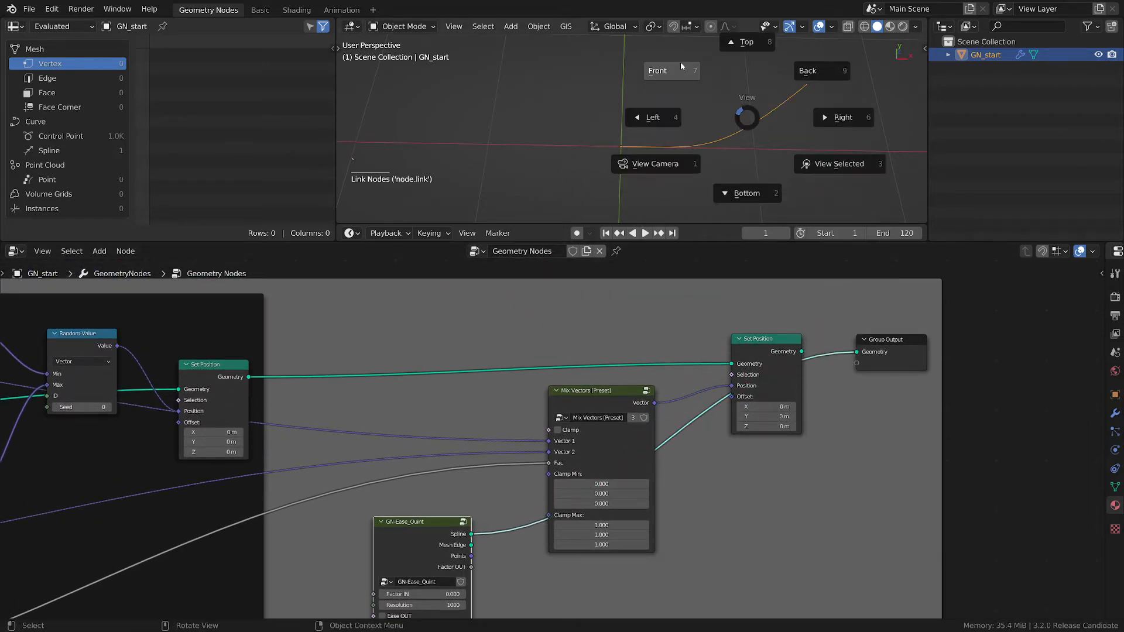
left_click(672, 70)
Step: Preview the Ease OUT and Ease IN & OUT options of GN-Ease_Quint one after the other, leaving both disabled
middle_click_drag(514, 602, 586, 478)
scroll(533, 501, "up", 2)
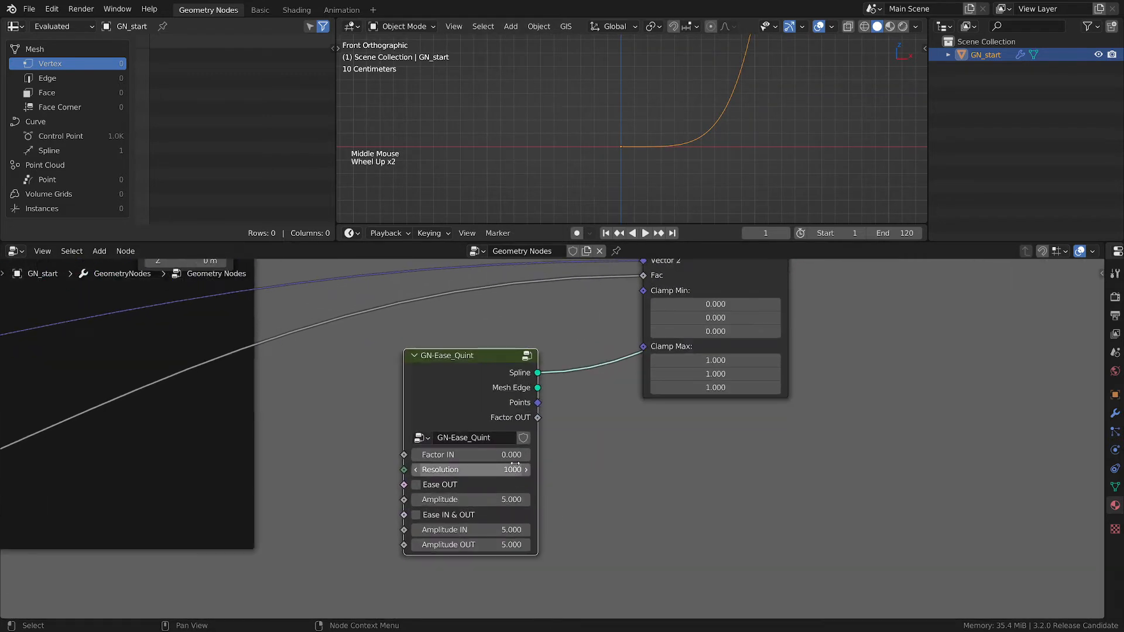
left_click(517, 485)
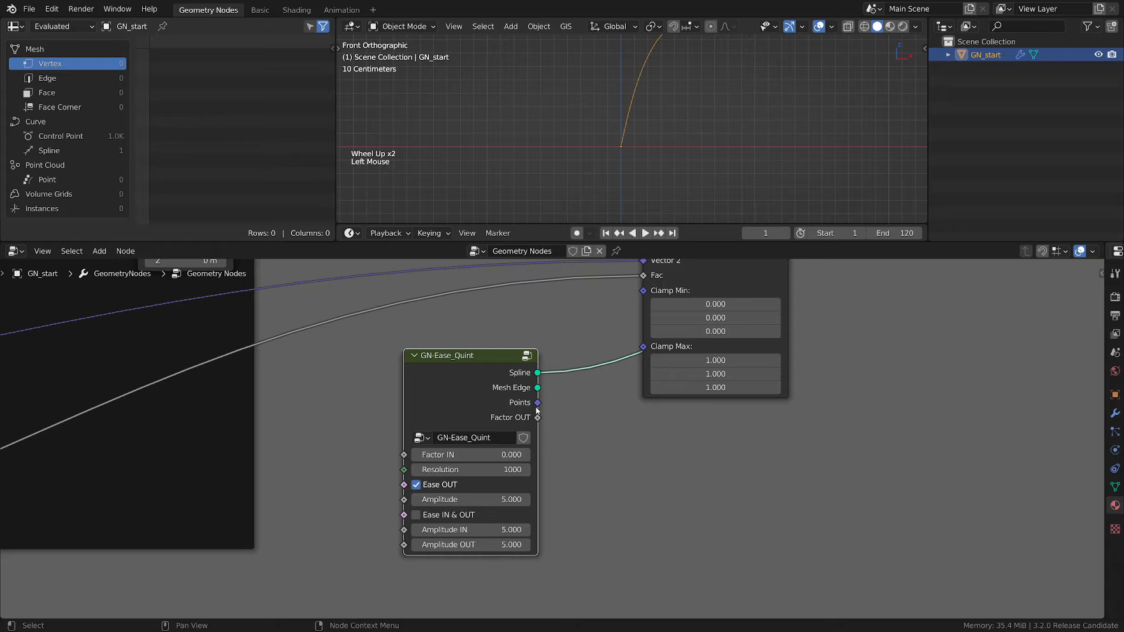
scroll(667, 193, "down", 1)
middle_click_drag(668, 187, 670, 205, "shift")
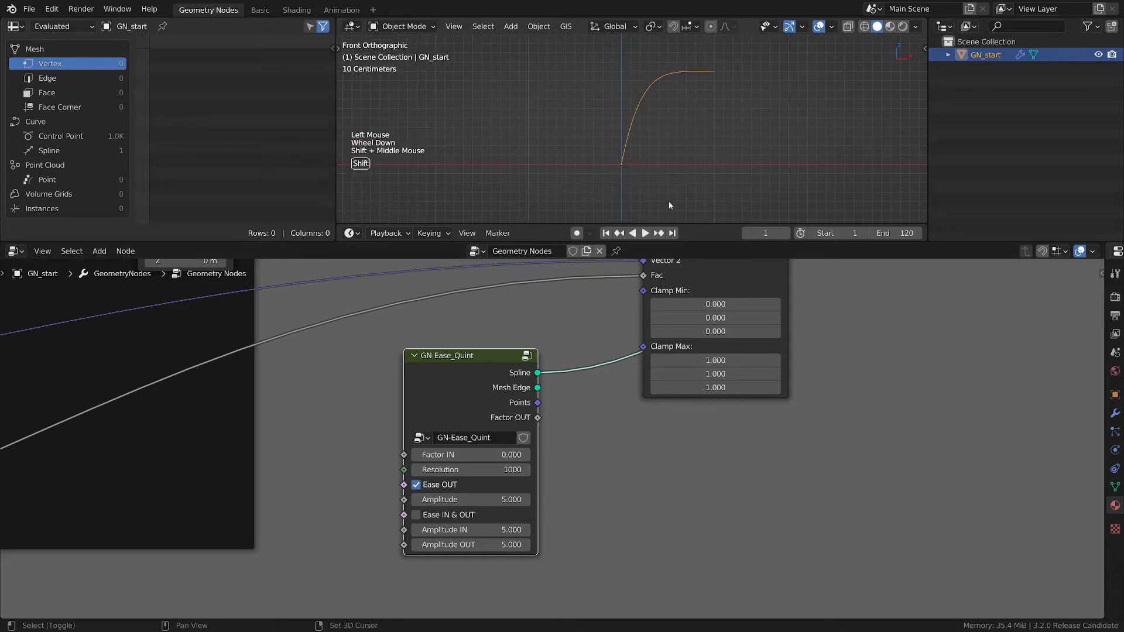
left_click(417, 485)
left_click(416, 515)
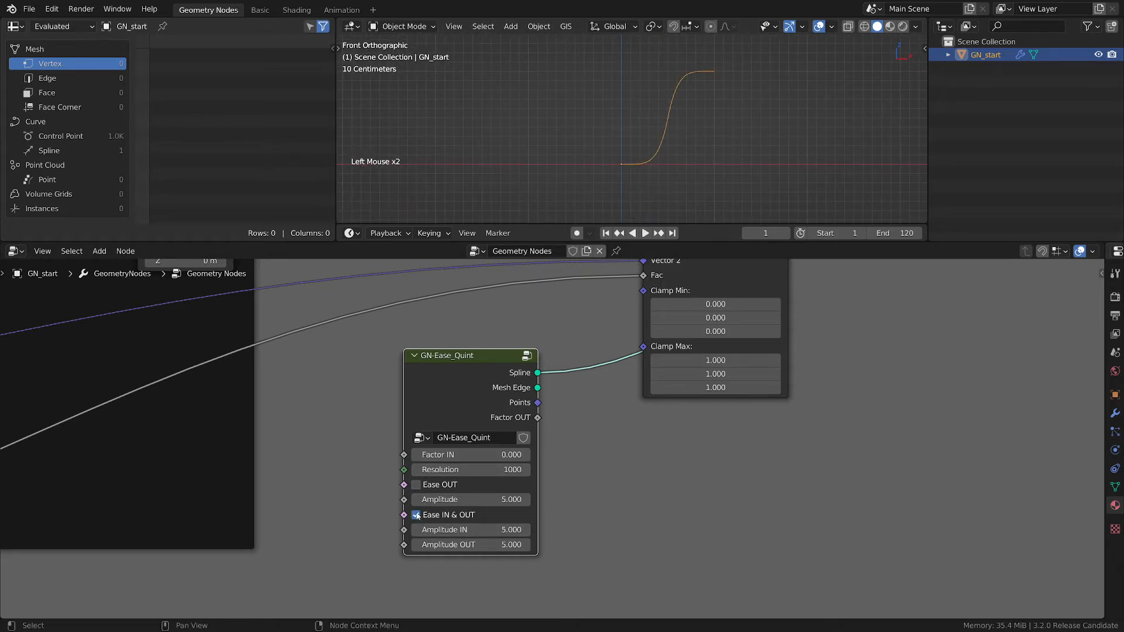
left_click(416, 515)
Step: Sketch a straight diagonal annotation between the ends of the easing curve in the 3D viewport, and erase it
key("d")
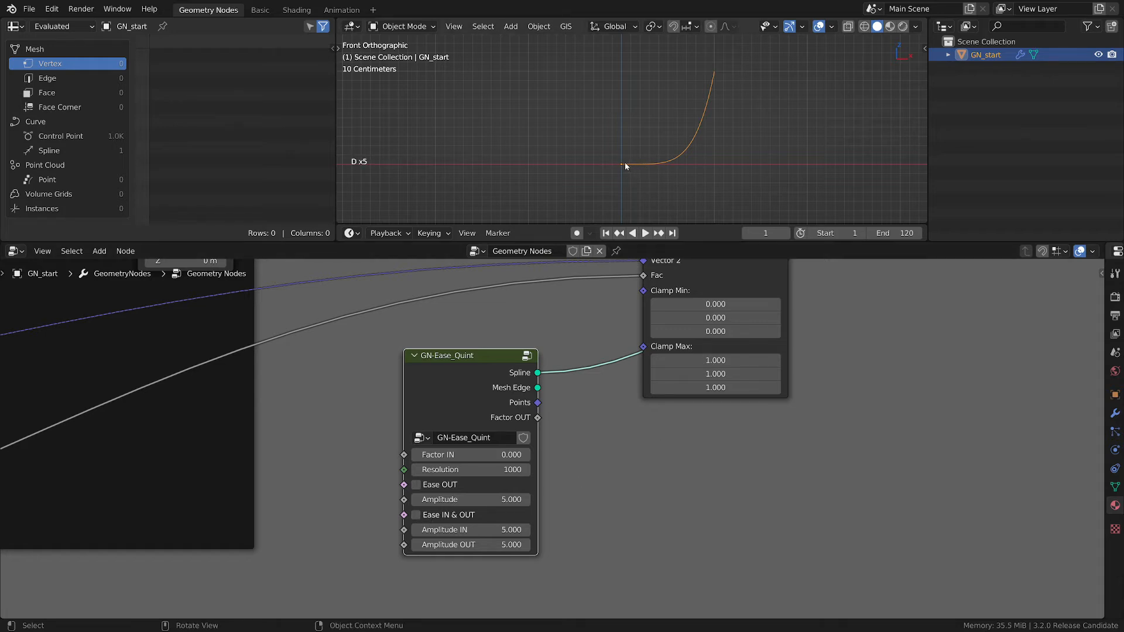
left_click_drag(624, 163, 711, 75)
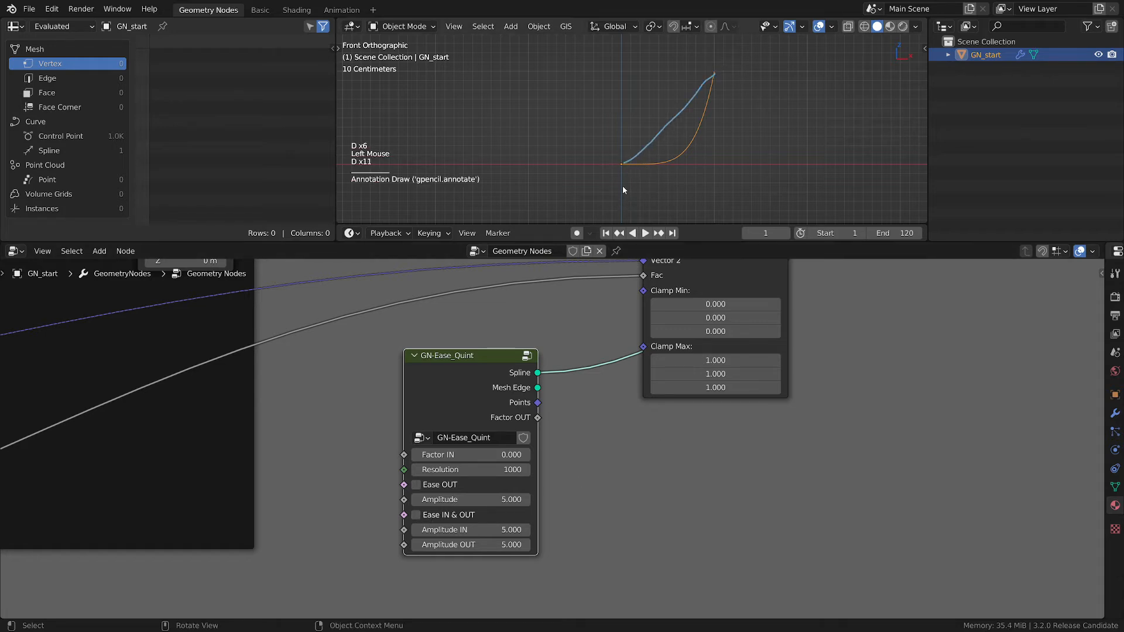
key("d")
right_click_drag(622, 179, 713, 75)
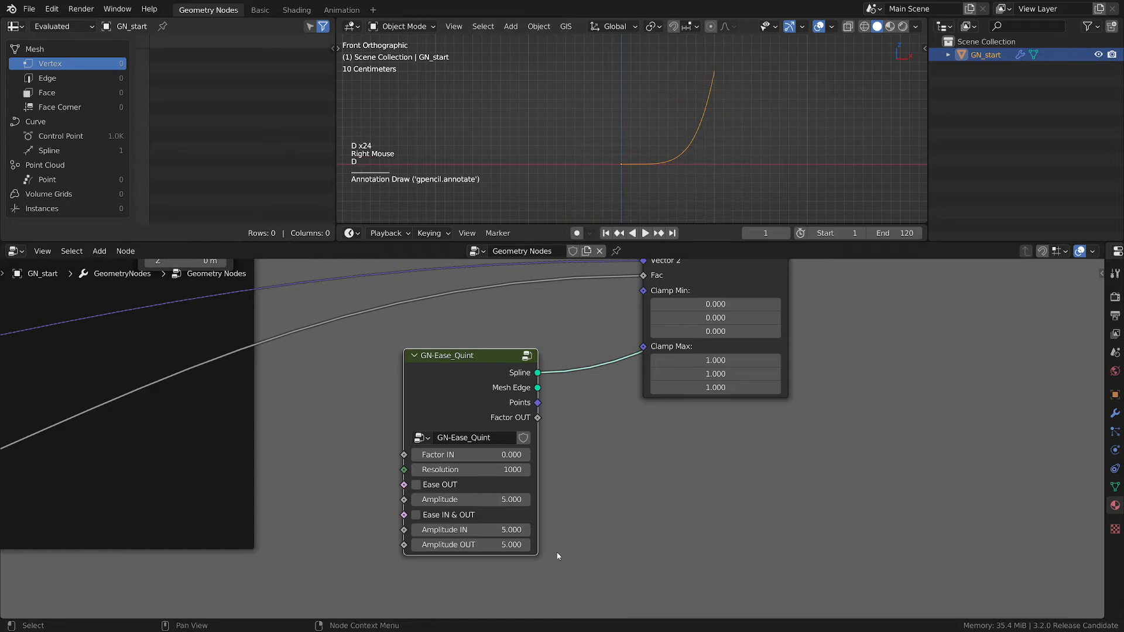
Step: Reconnect the last Set Position node's geometry to the Group Output
scroll(595, 463, "down", 2)
middle_click_drag(610, 477, 698, 405)
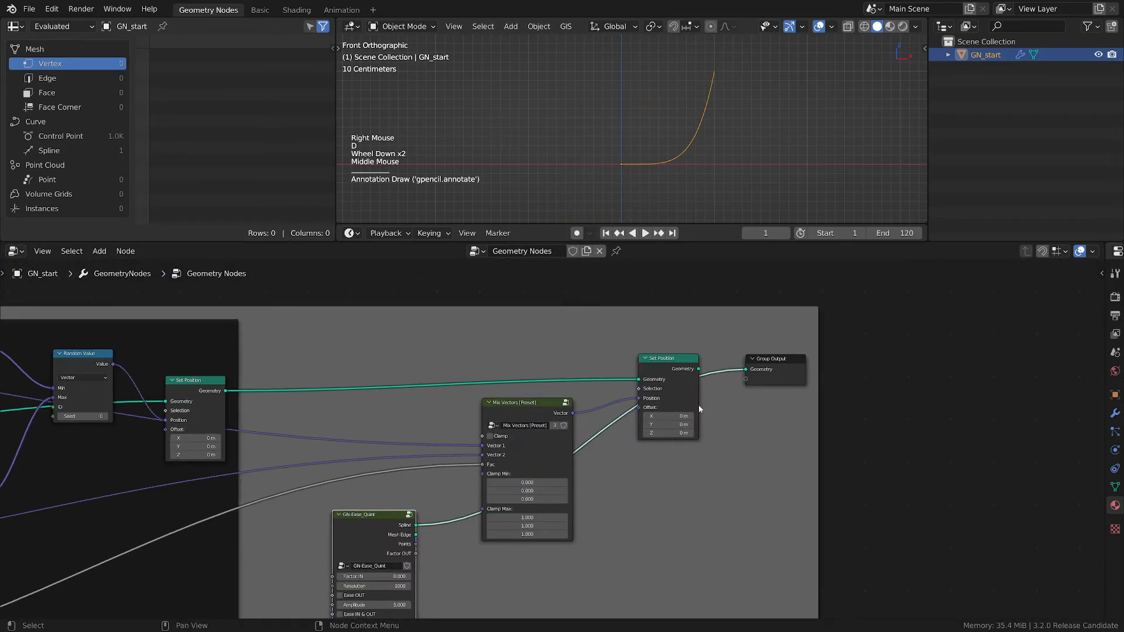
left_click_drag(699, 370, 746, 369)
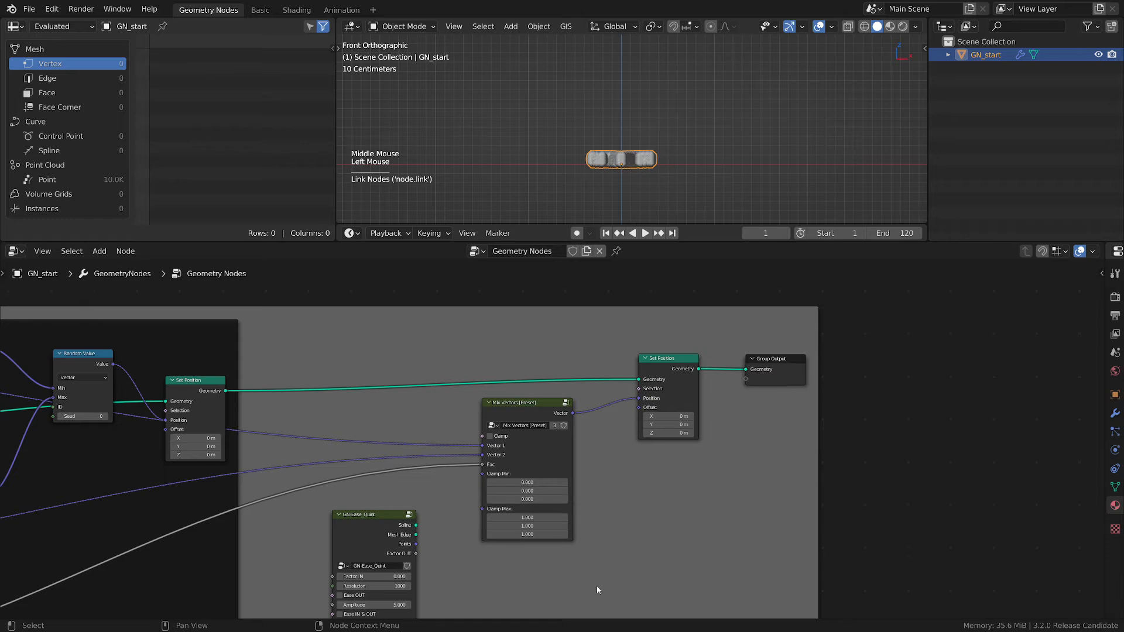
Step: Widen the GN-Ease_Quint node further and place it just before the position Mix Vectors node
middle_click_drag(561, 594, 733, 482)
scroll(639, 434, "up", 4)
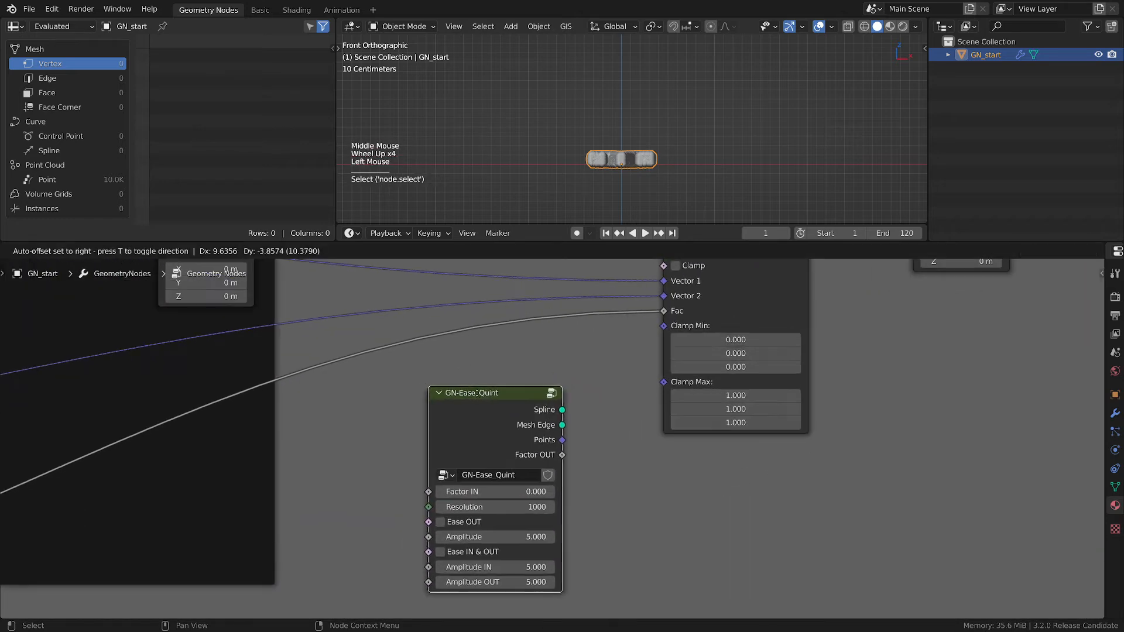
left_click_drag(466, 448, 490, 412)
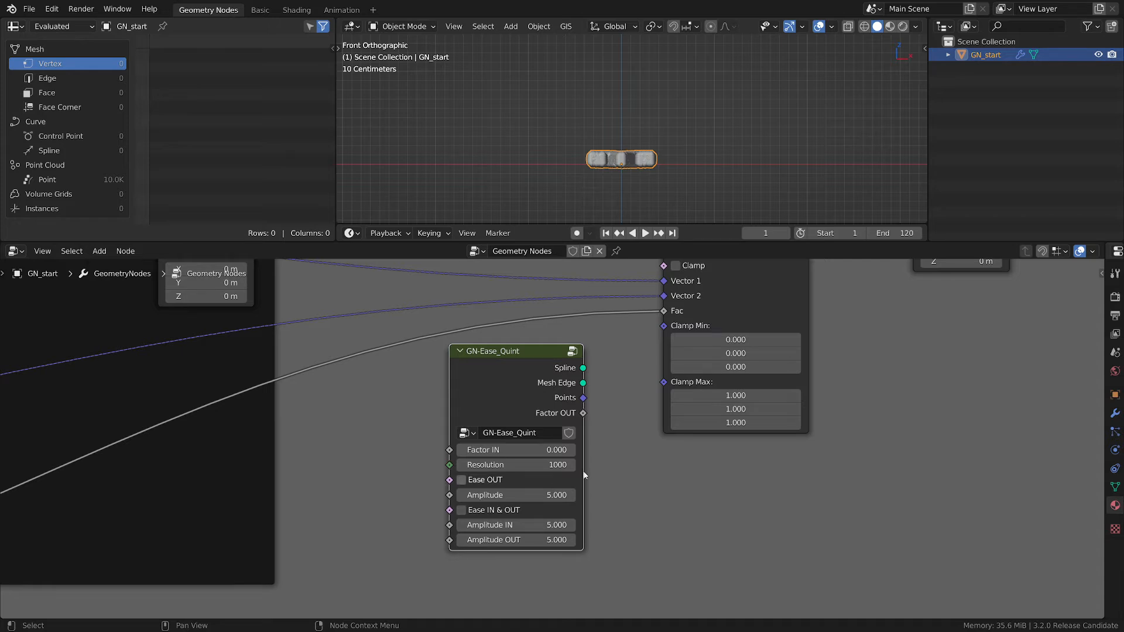
left_click_drag(581, 348, 609, 348)
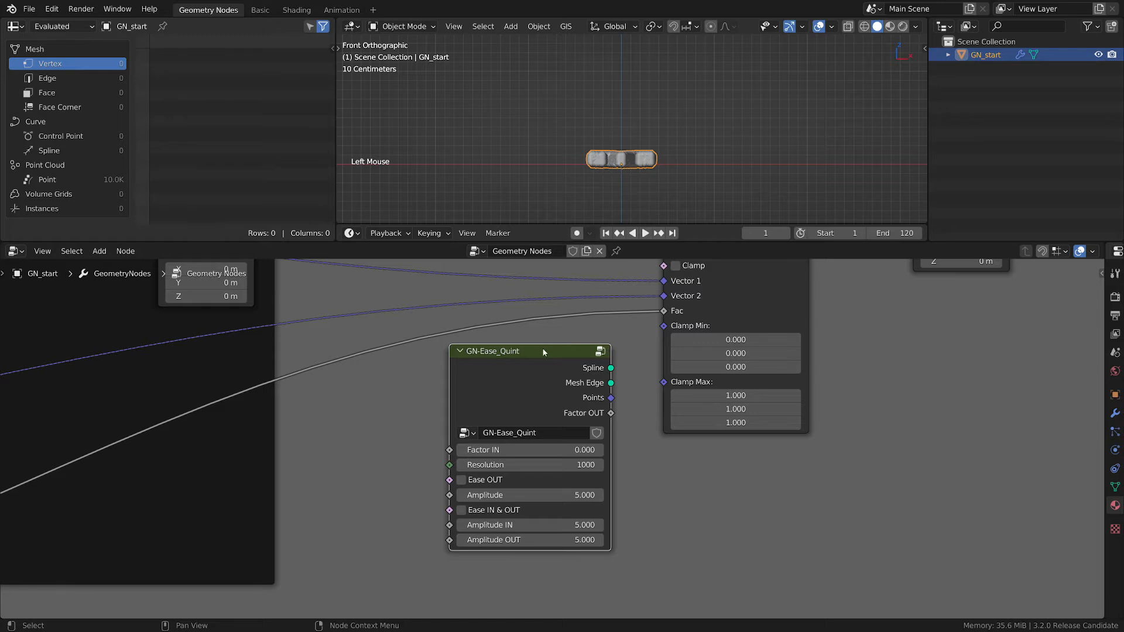
mouse_move(534, 351)
left_mouse_down()
mouse_move(493, 350)
mouse_move(518, 349)
mouse_move(504, 369)
mouse_move(491, 363)
mouse_move(516, 364)
left_mouse_up()
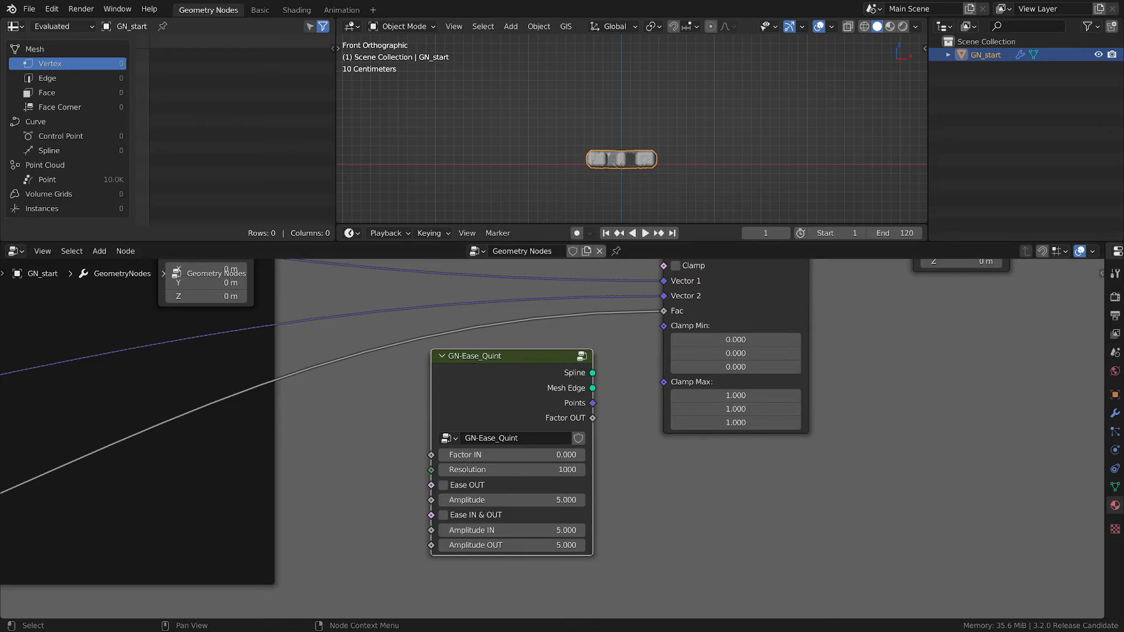
Step: Connect Factor OUT of GN-Ease_Quint to the Fac input of the position Mix Vectors node
scroll(550, 364, "up", 2)
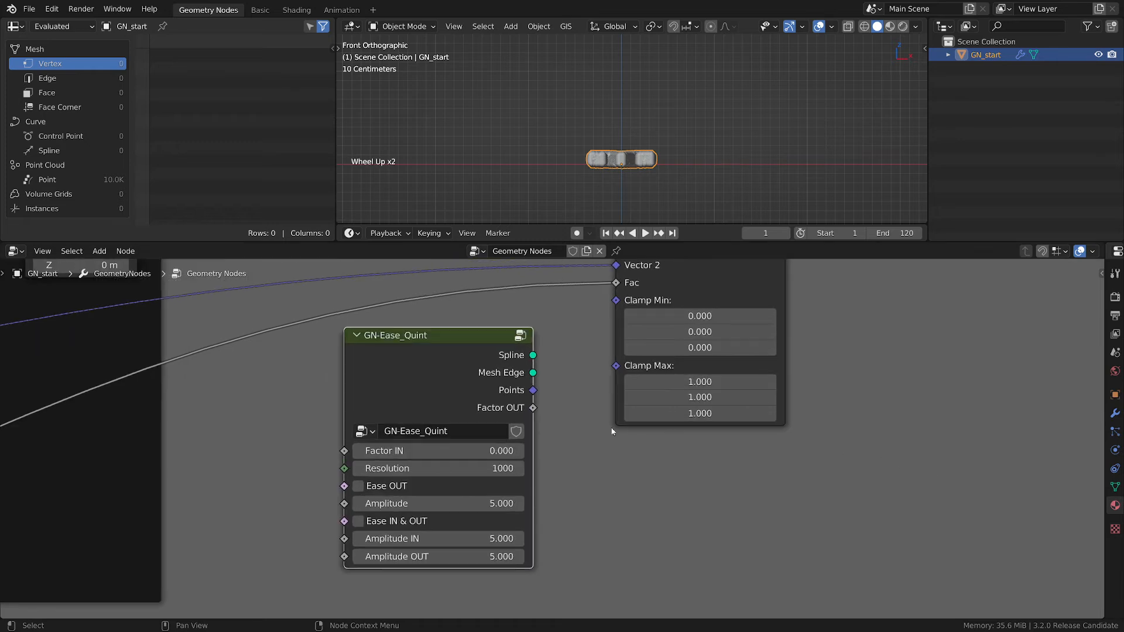
middle_click_drag(551, 365, 588, 465)
scroll(587, 465, "down", 2)
left_click_drag(572, 447, 638, 347)
Step: Connect the Value node to Factor IN of GN-Ease_Quint
middle_click_drag(604, 481, 745, 402)
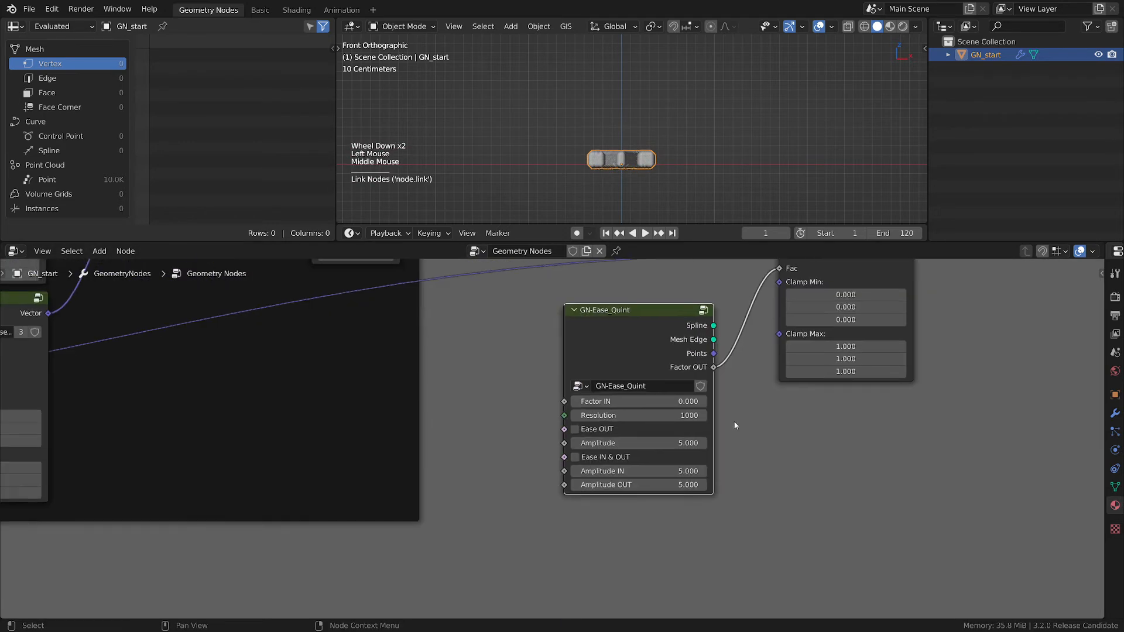
scroll(495, 503, "down", 2)
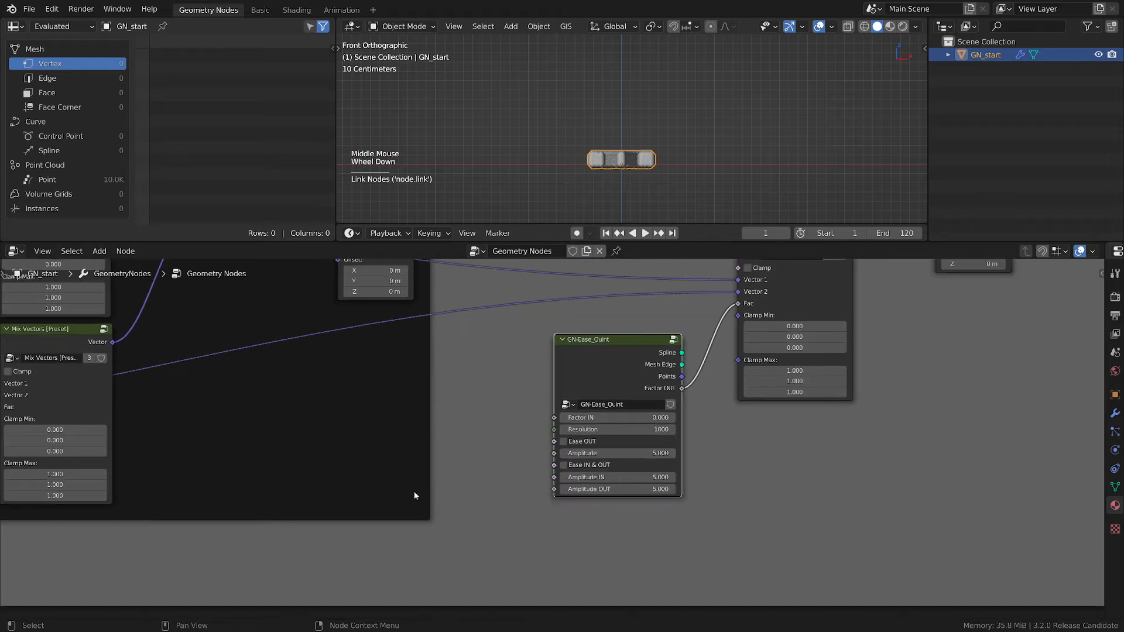
middle_click_drag(328, 512, 589, 402)
scroll(117, 454, "down", 3)
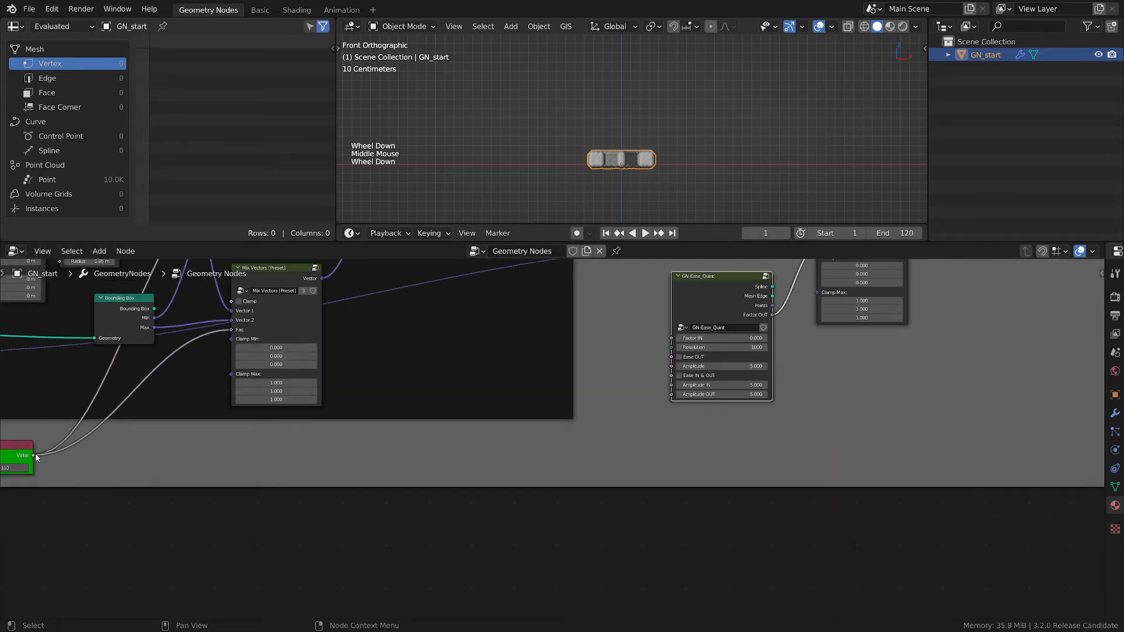
left_click_drag(33, 455, 675, 342)
Step: Sketch a straight line and two easing curves as annotations below the position Mix Vectors node, and erase them
middle_click_drag(816, 304, 796, 353)
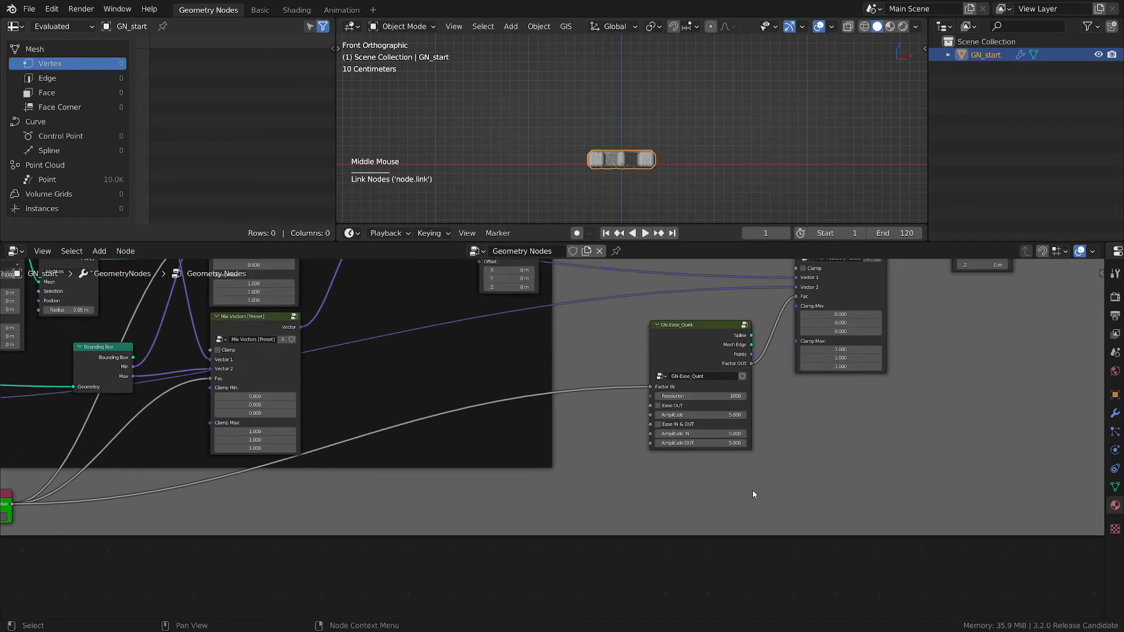
left_click_drag(749, 495, 880, 416)
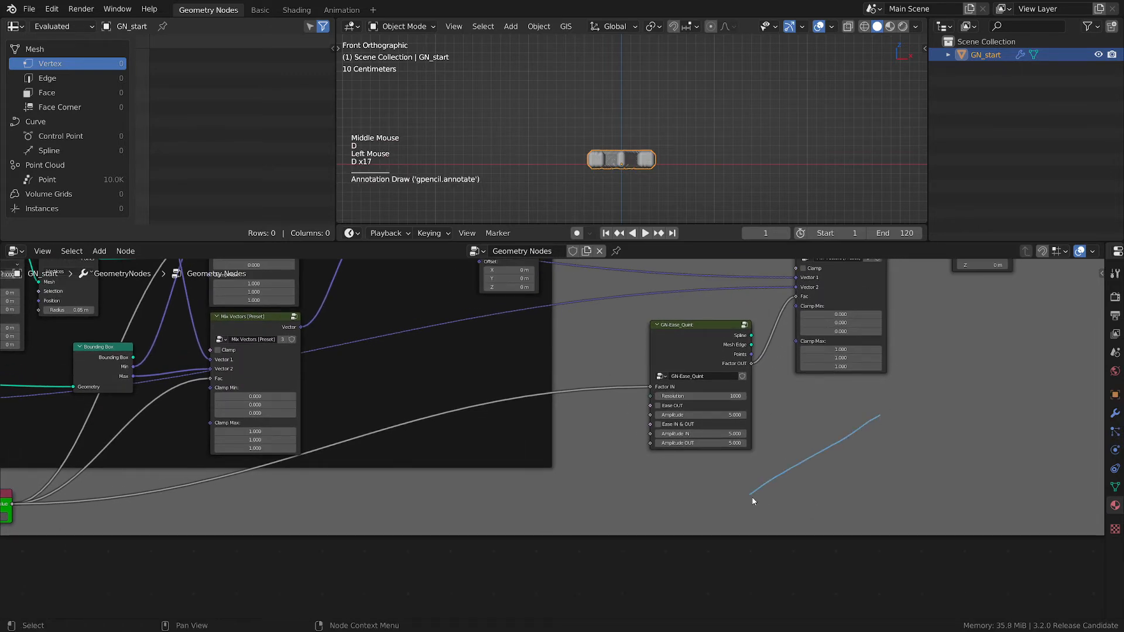
mouse_move(753, 497)
left_mouse_down()
mouse_move(874, 470)
mouse_move(890, 440)
left_mouse_up()
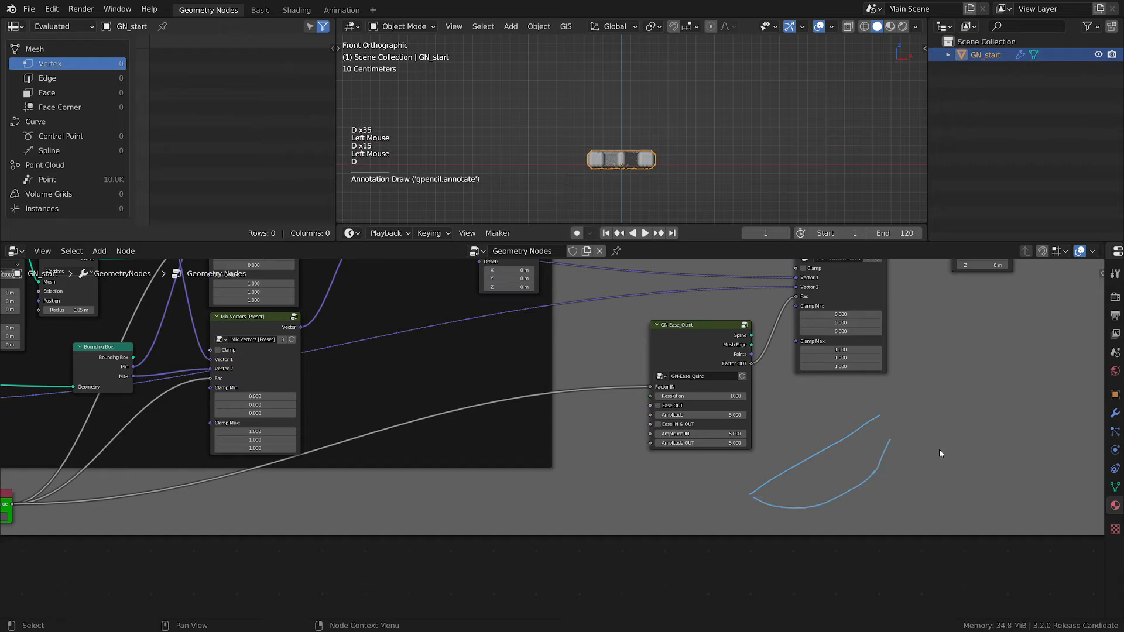
left_click_drag(769, 530, 965, 443)
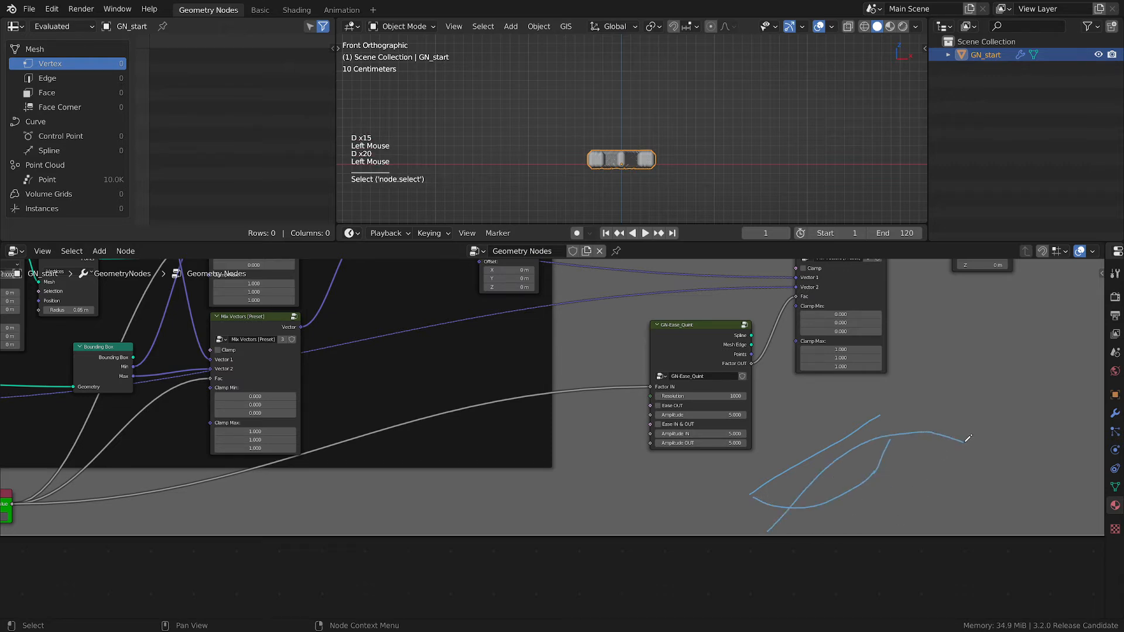
right_click_drag(761, 515, 868, 479)
Step: Open the choice of view directions for the 3D viewport
scroll(151, 595, "down", 1)
middle_click_drag(157, 578, 253, 555)
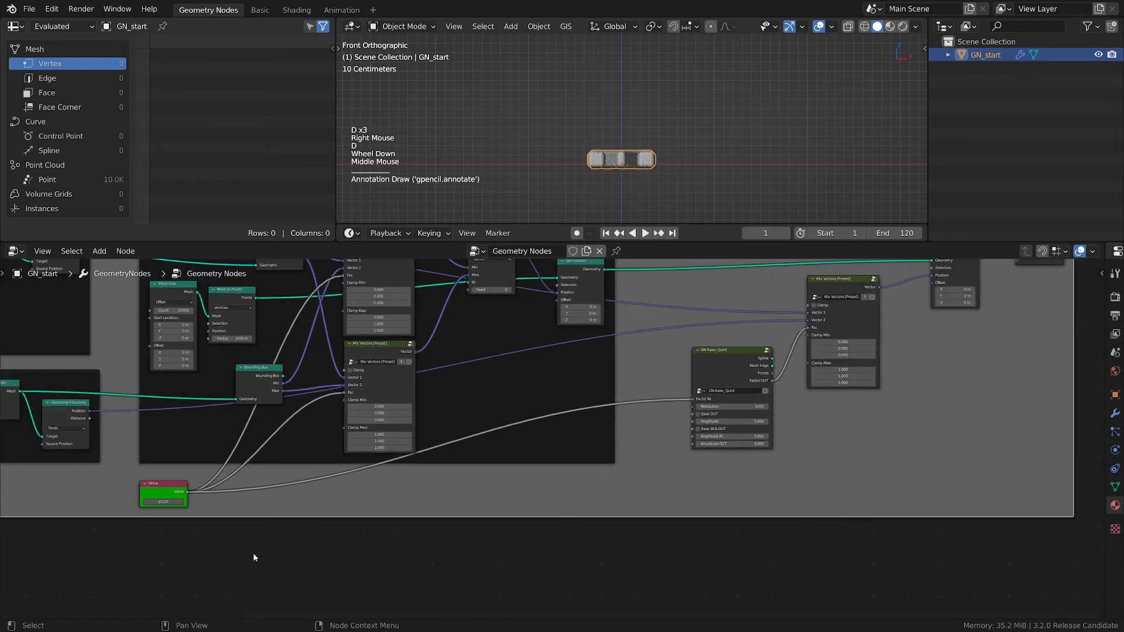
scroll(253, 553, "up", 2)
key("grave")
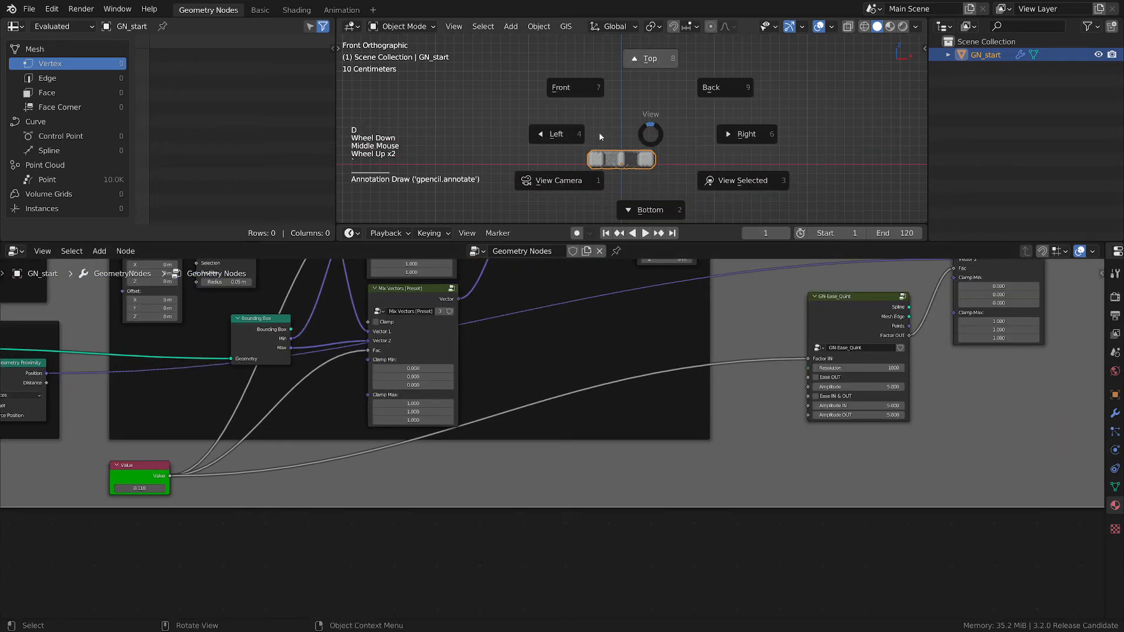
Step: Increase the green Value node until the points morph from the letter M into the spiral
scroll(85, 534, "up", 2)
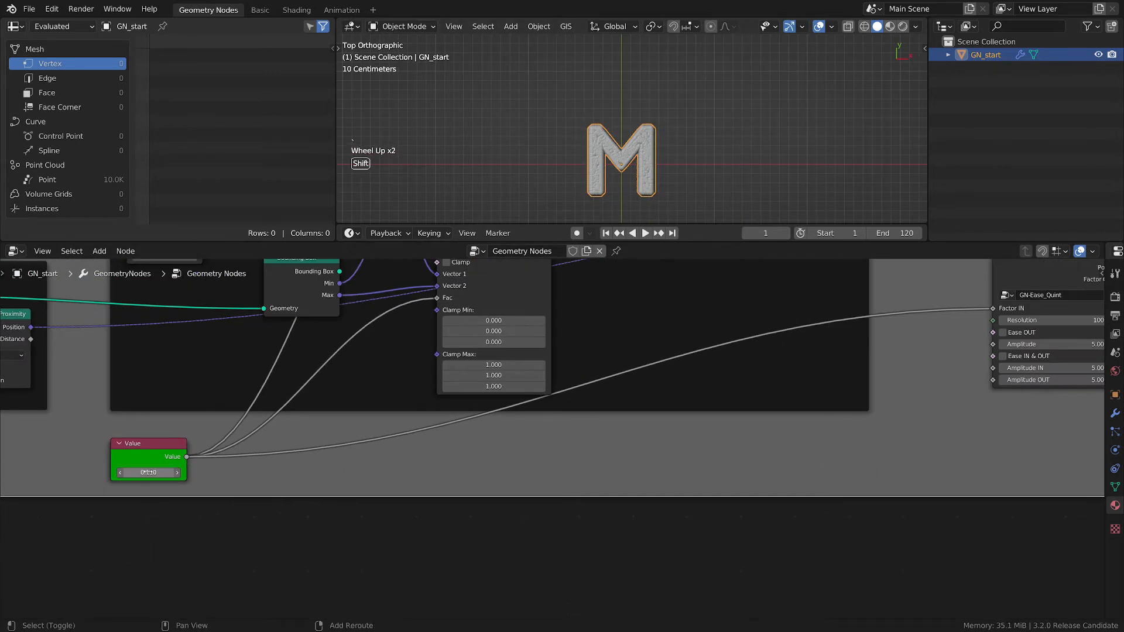
left_click_drag(148, 472, 948, 473, "shift")
middle_click_drag(948, 472, 673, 523)
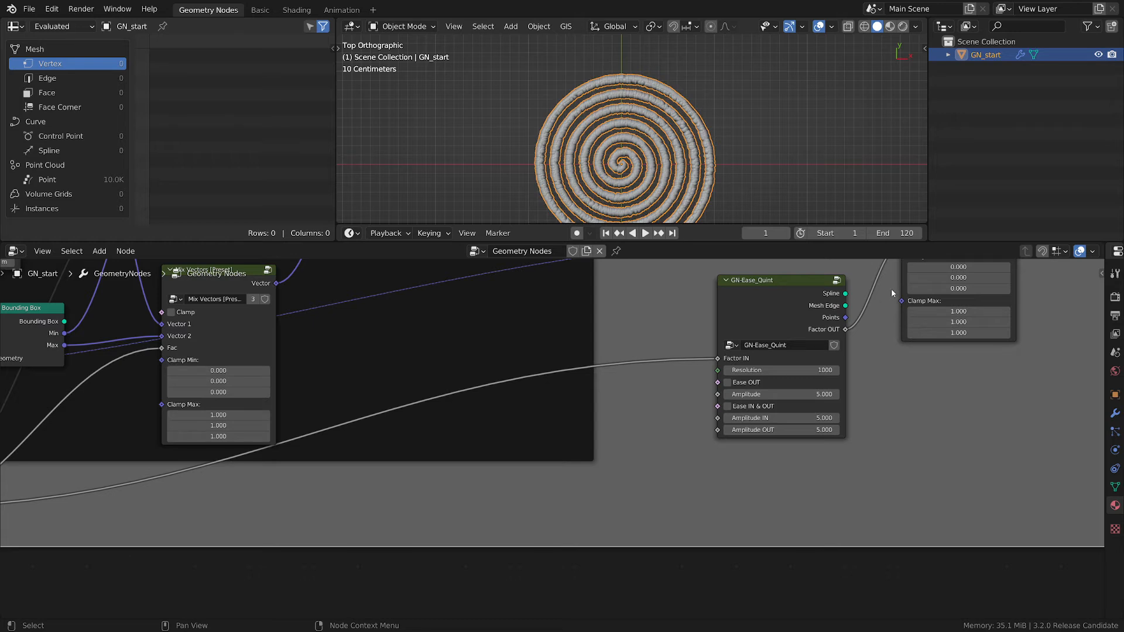
Step: Group the GN-Ease_Quint node and the last Mix Vectors node in a common frame and reposition it
mouse_move(799, 282)
left_mouse_down()
mouse_move(788, 284)
mouse_move(795, 272)
left_mouse_up()
middle_click_drag(780, 304, 669, 471)
left_click_drag(669, 475, 691, 464)
left_click(816, 404, "shift")
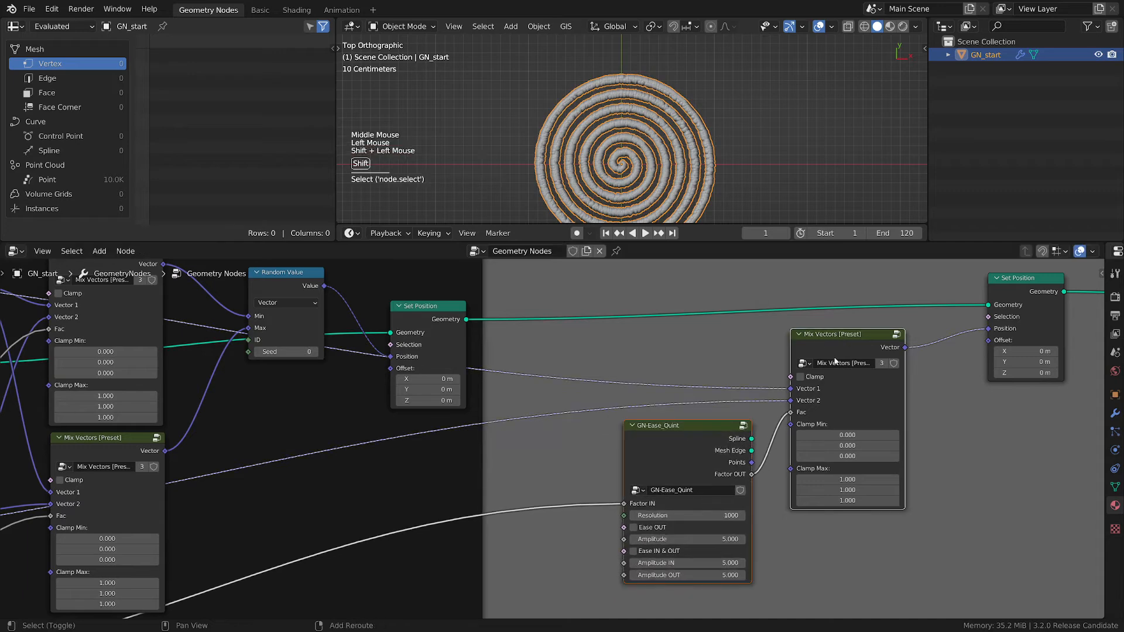
key("ctrl+j")
left_click_drag(718, 326, 687, 342)
scroll(687, 342, "down", 4)
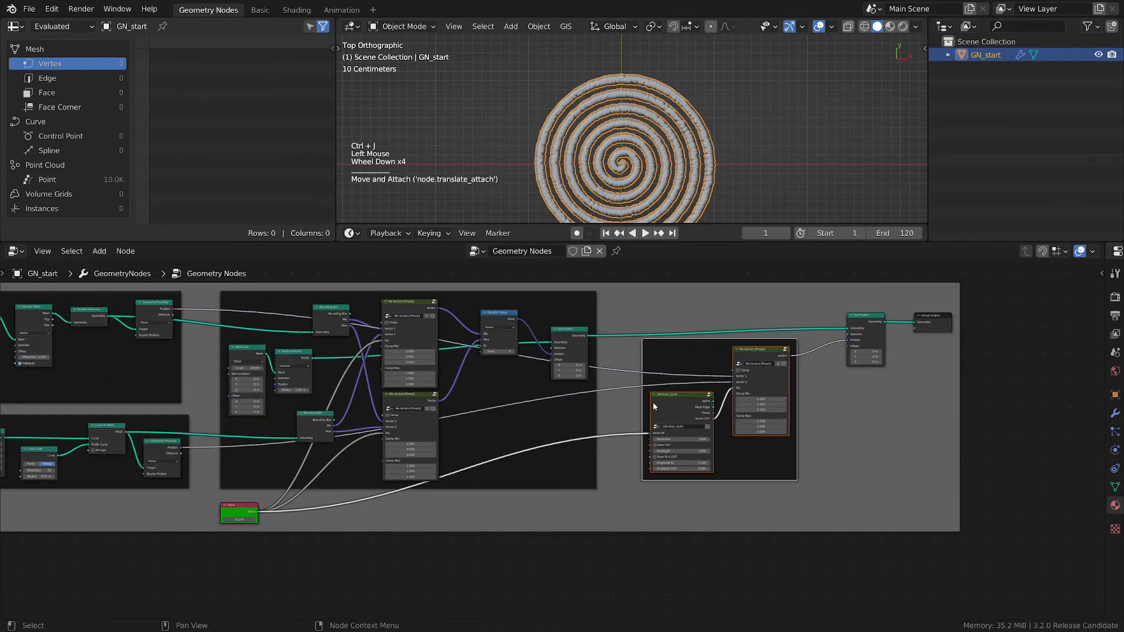
Step: Inspect the GN-Ease_Quint settings and the spiral's overlapping points up close
left_click_drag(241, 512, 246, 511)
scroll(697, 457, "up", 4)
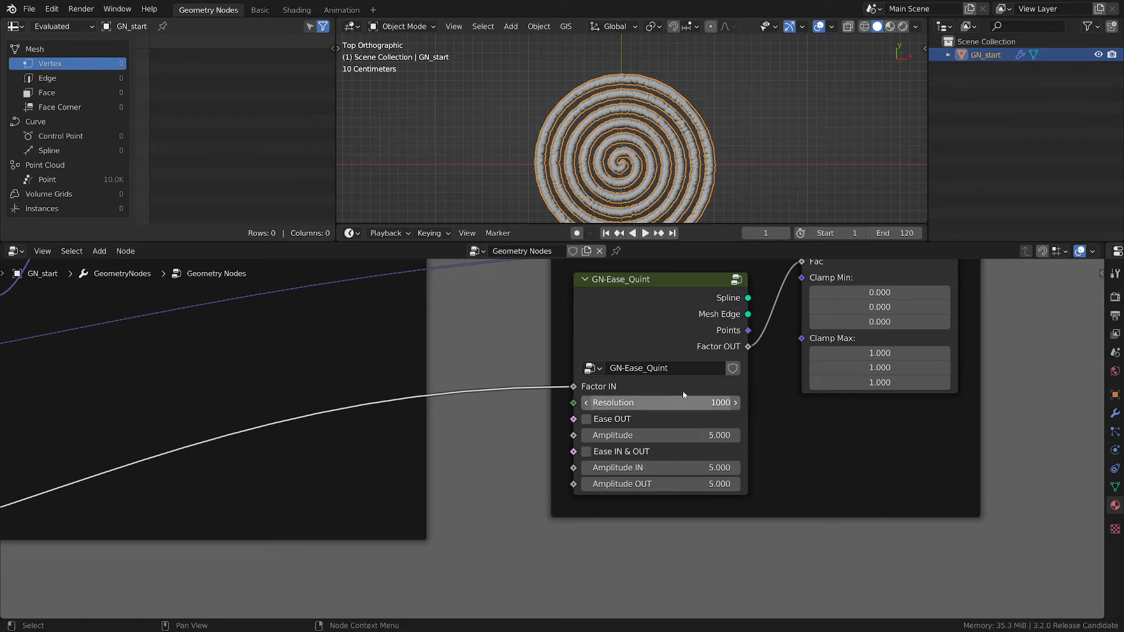
scroll(826, 495, "down", 1)
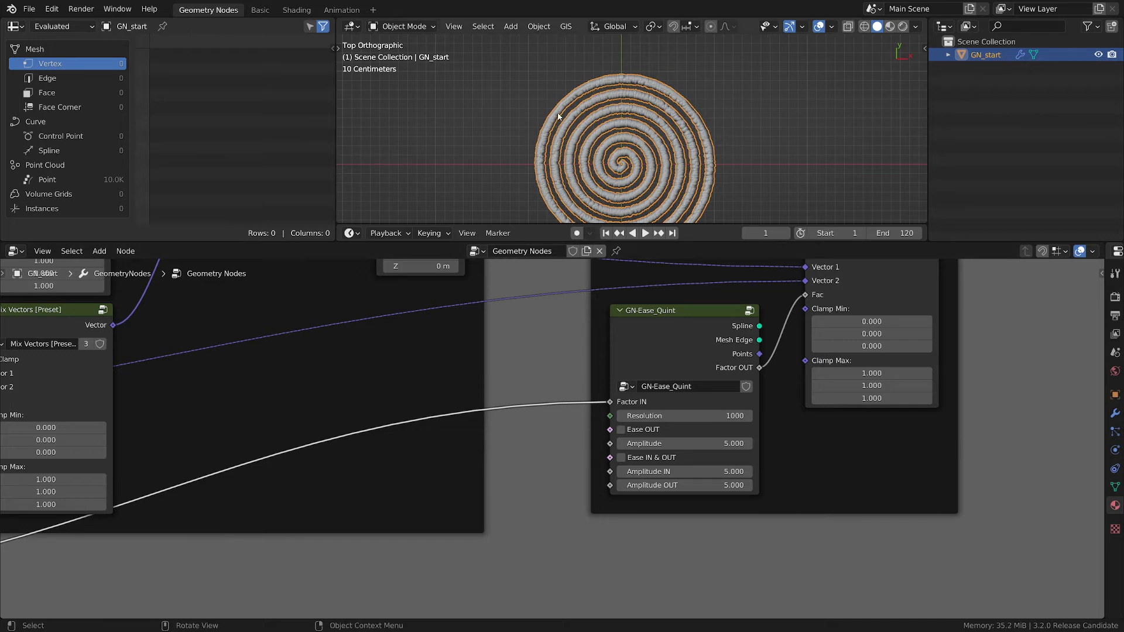
scroll(595, 121, "up", 2)
scroll(573, 113, "up", 6)
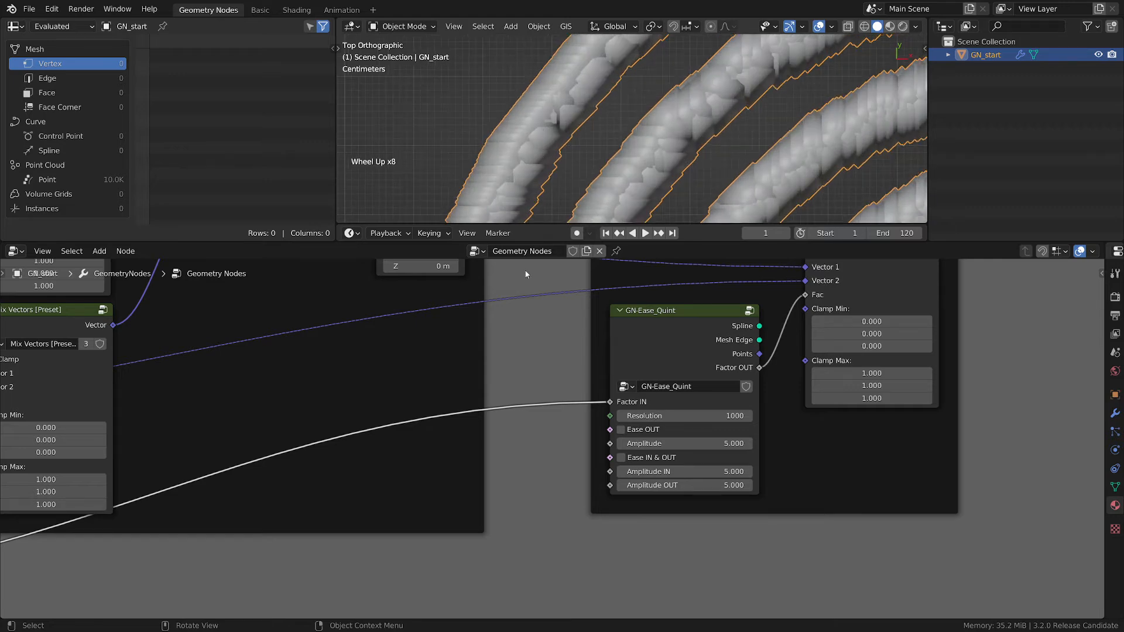
scroll(526, 274, "down", 4)
middle_click_drag(547, 491, 579, 506)
scroll(455, 473, "down", 1)
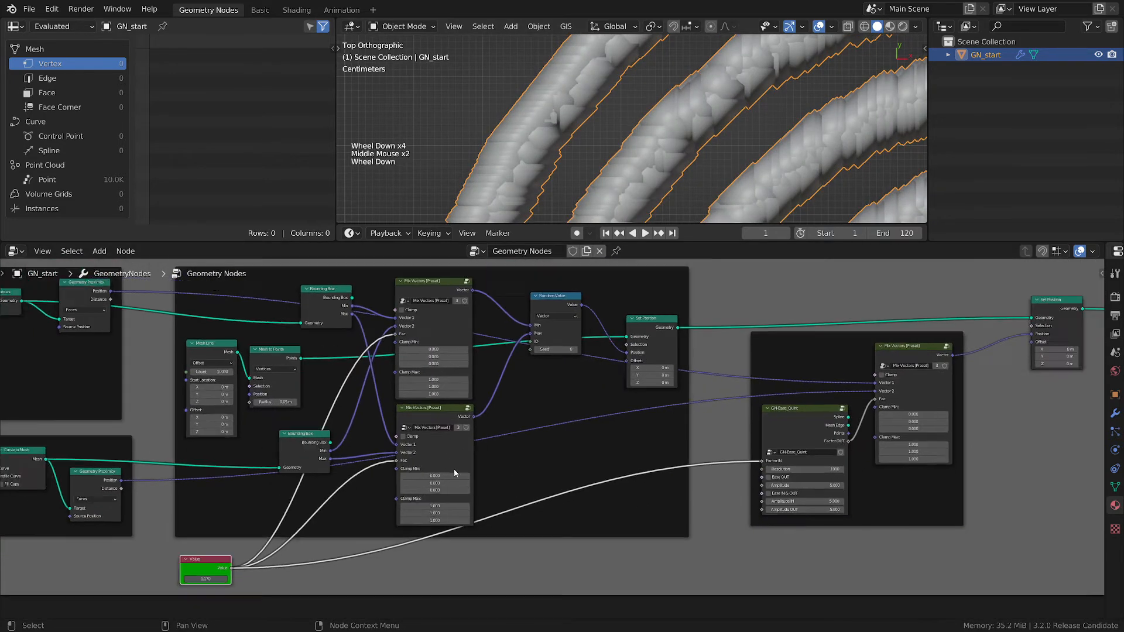
Step: Set the Mesh to Points radius to 0.005 m and check the smaller points along the spiral
middle_click_drag(167, 372, 534, 408)
scroll(389, 442, "down", 1)
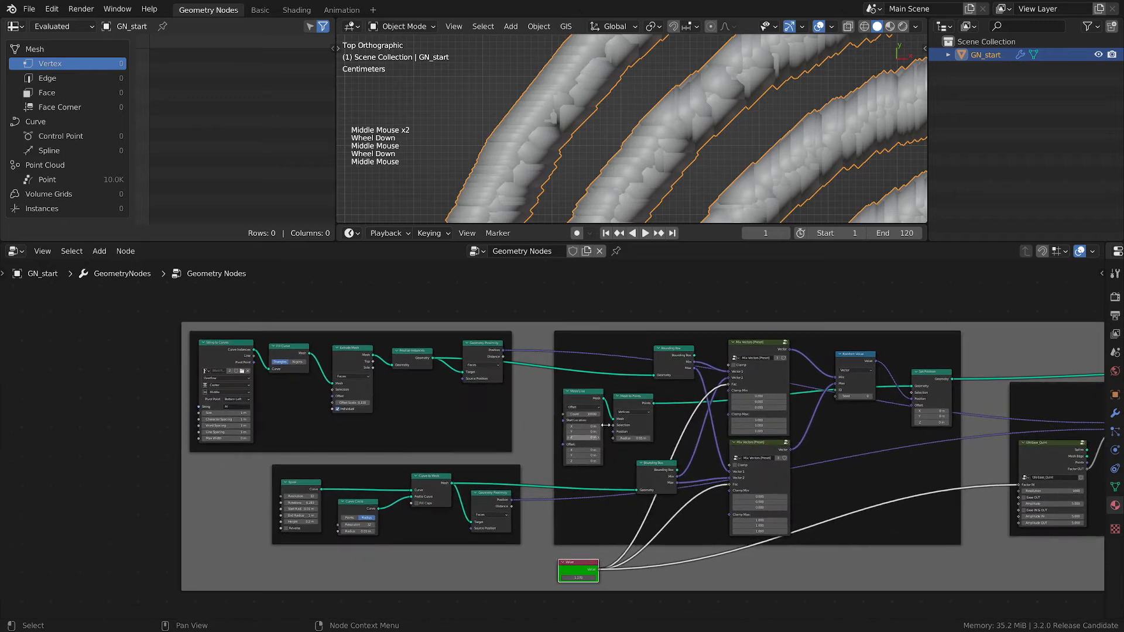
scroll(605, 425, "up", 1)
middle_click_drag(605, 425, 418, 435)
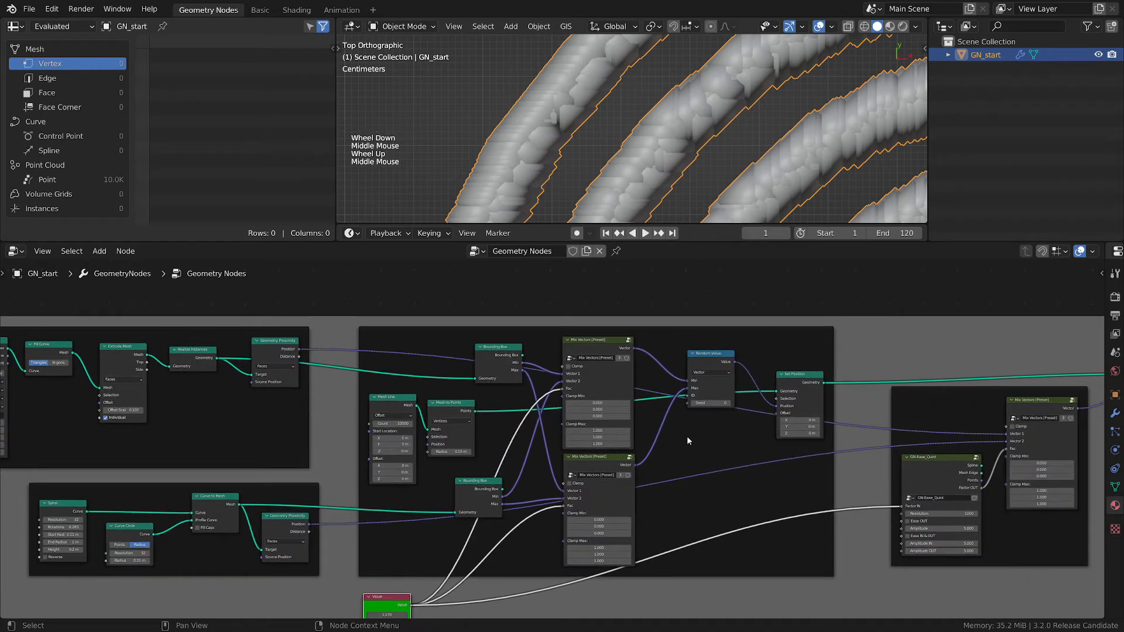
middle_click_drag(687, 440, 376, 451)
scroll(461, 458, "up", 3)
scroll(376, 451, "up", 3)
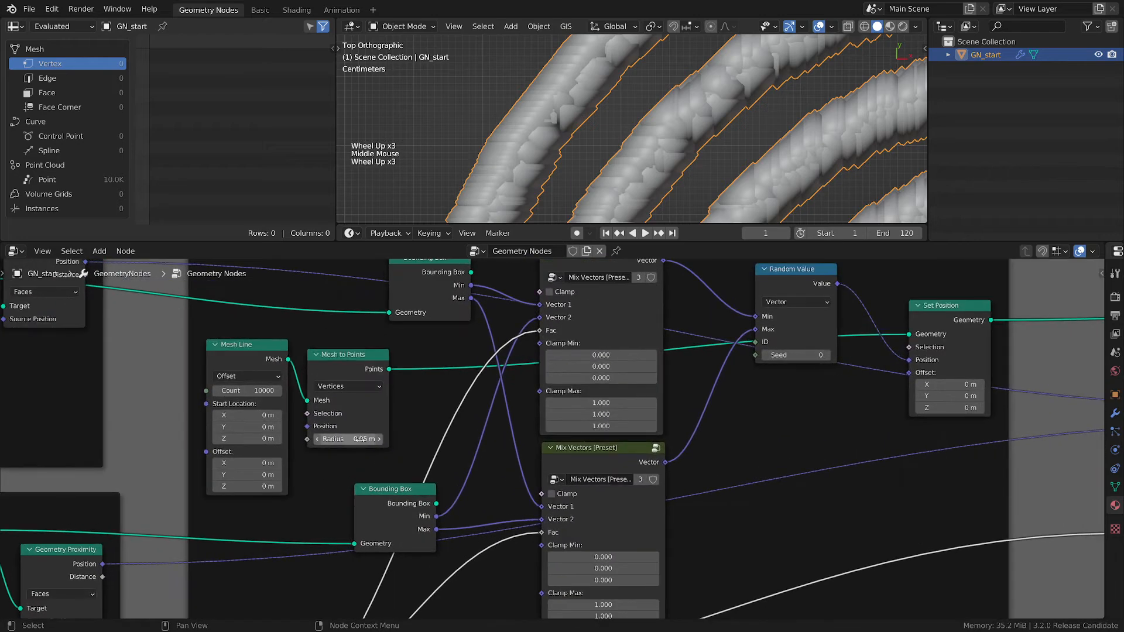
scroll(358, 439, "up", 2)
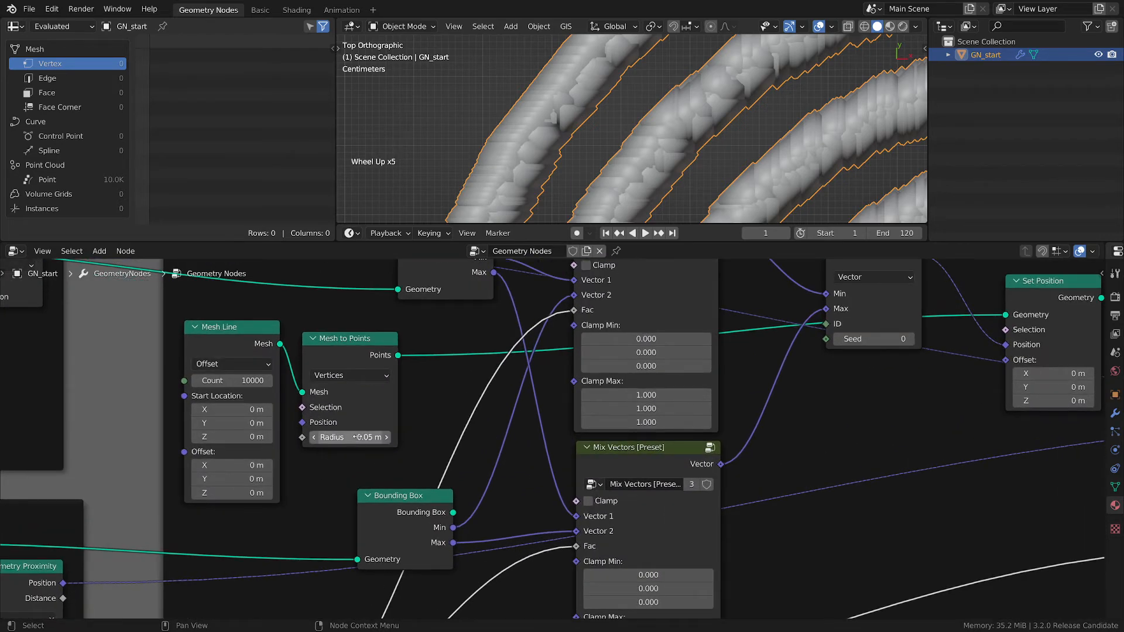
left_click(354, 437)
type("0")
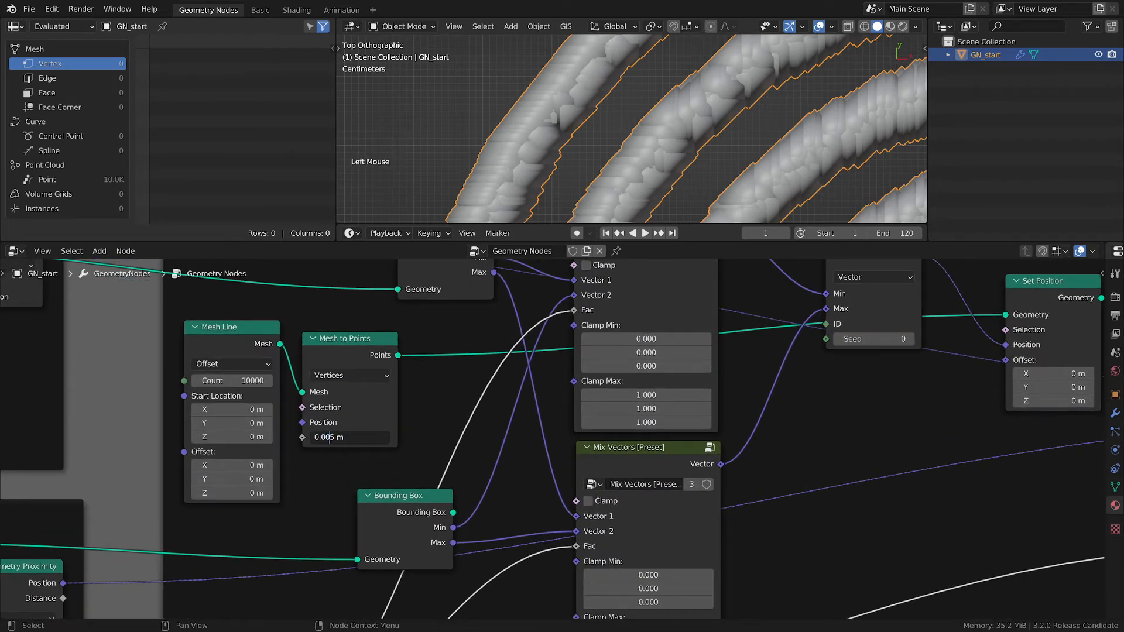
key("Return")
scroll(662, 96, "down", 1)
scroll(699, 125, "up", 2)
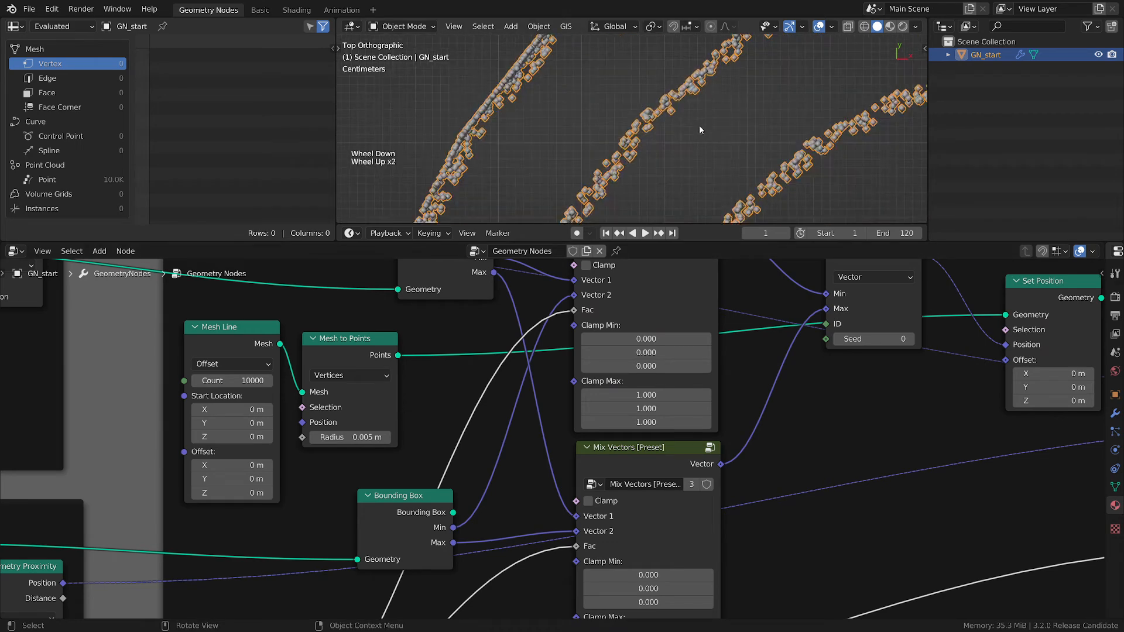
scroll(785, 411, "down", 1)
scroll(472, 184, "up", 2)
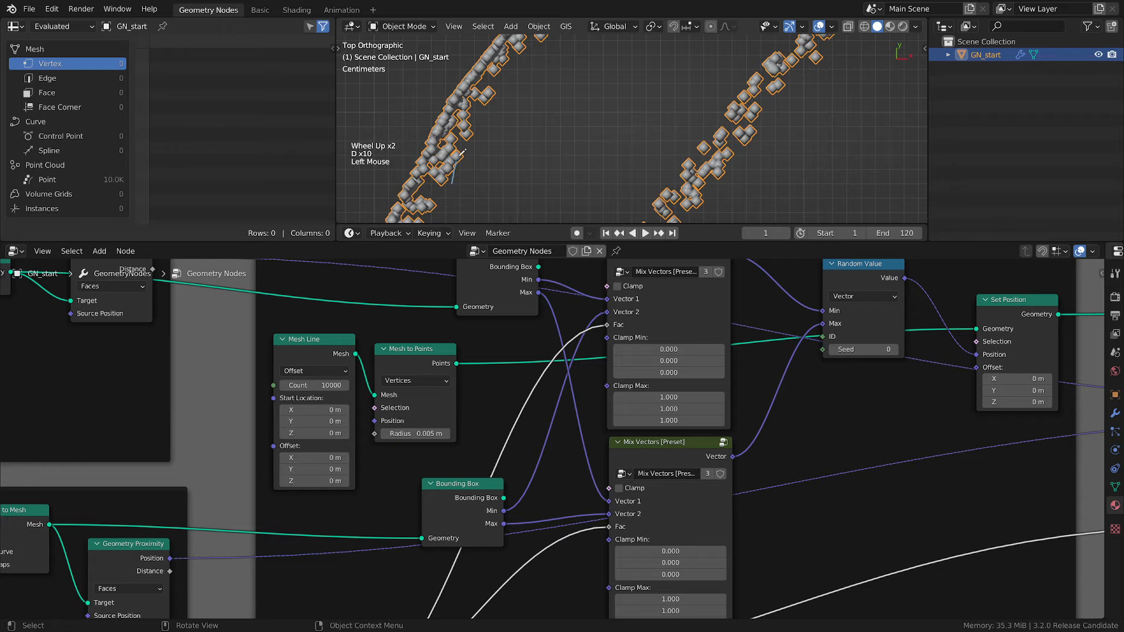
Step: Sketch an annotation beside the spiral's outer ring of points and erase it
mouse_move(482, 123)
left_mouse_down()
mouse_move(461, 167)
mouse_move(498, 133)
mouse_move(462, 196)
mouse_move(480, 172)
left_mouse_up()
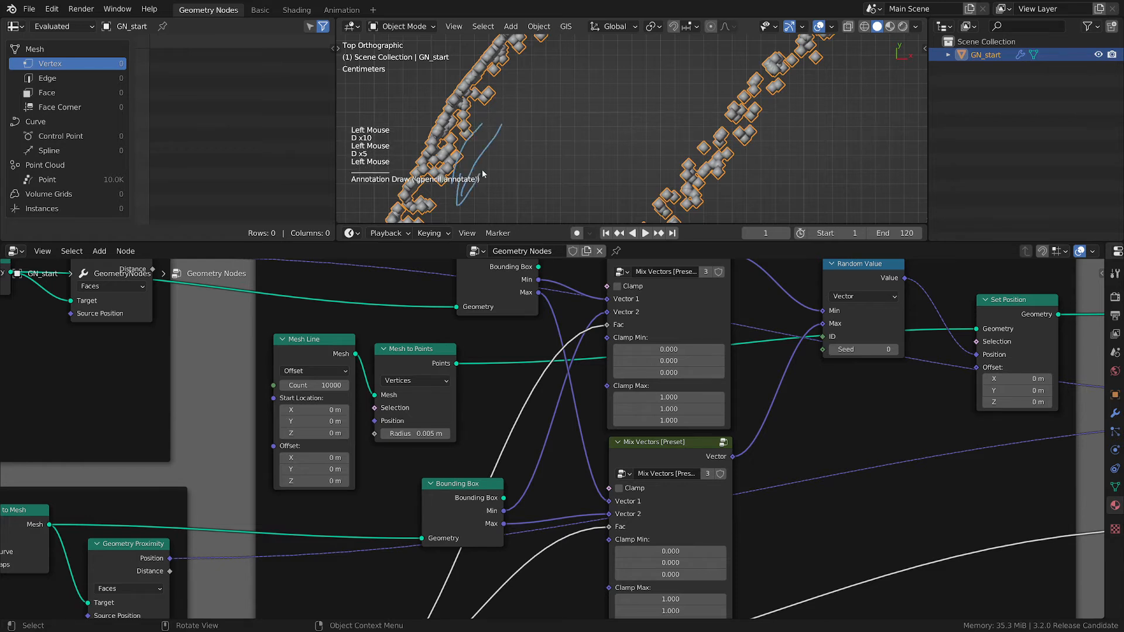
left_click_drag(469, 120, 502, 118)
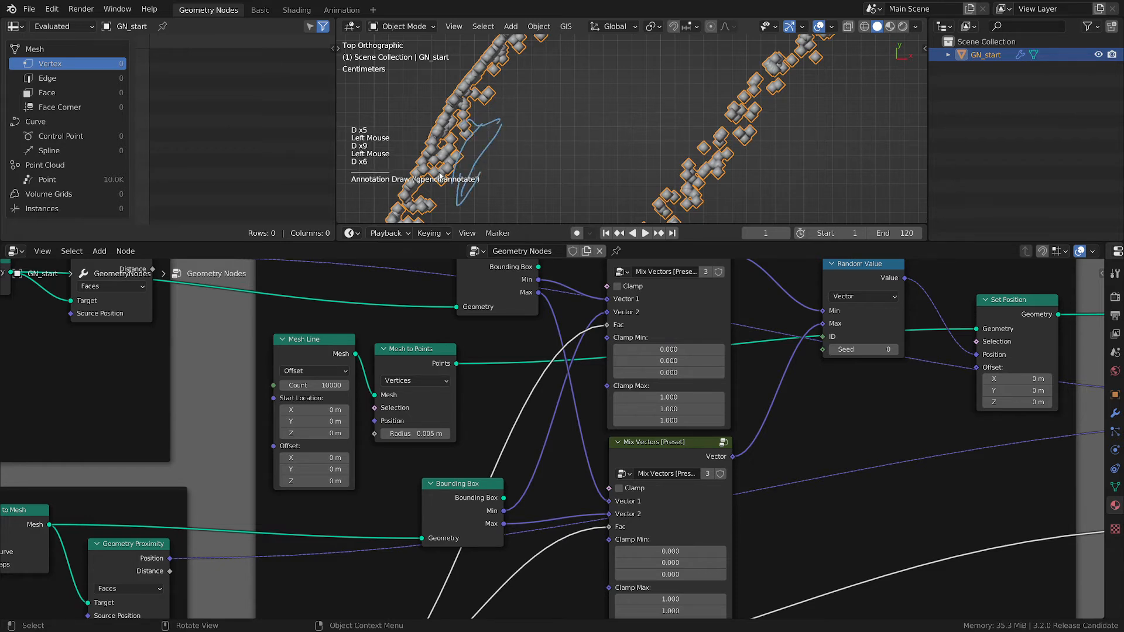
mouse_move(502, 118)
right_mouse_down()
mouse_move(465, 196)
mouse_move(490, 121)
right_mouse_up()
Step: Deselect all nodes and save the file
scroll(823, 534, "down", 2)
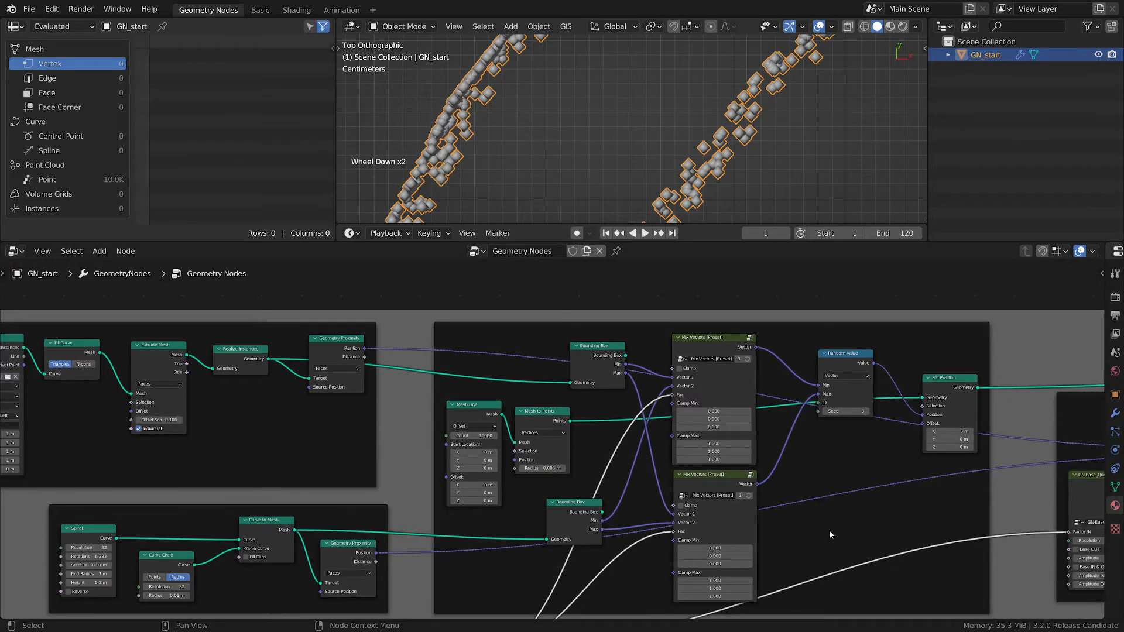
scroll(829, 530, "down", 8)
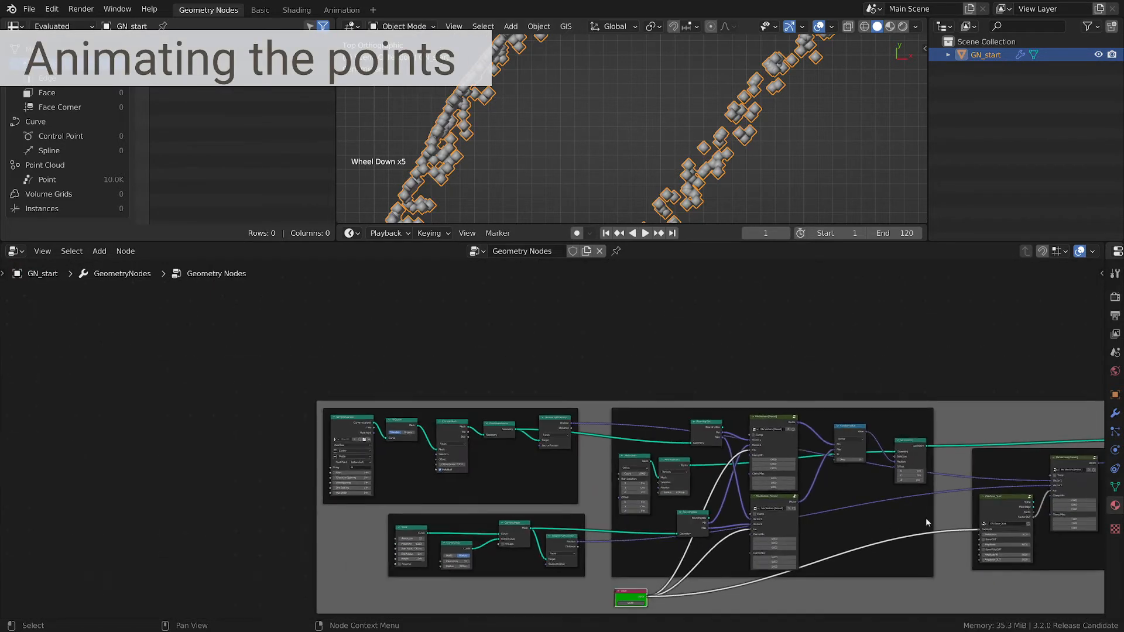
middle_click_drag(953, 501, 466, 470)
scroll(466, 470, "up", 2)
middle_click_drag(673, 562, 772, 530)
left_click(807, 594)
left_click(810, 581)
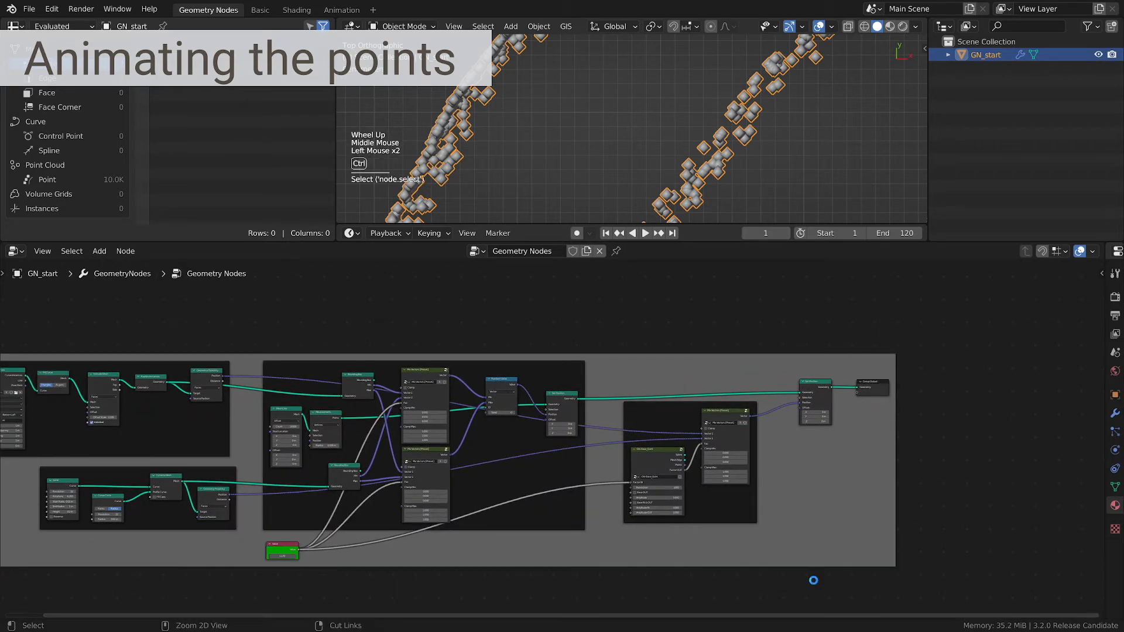
key("ctrl+s")
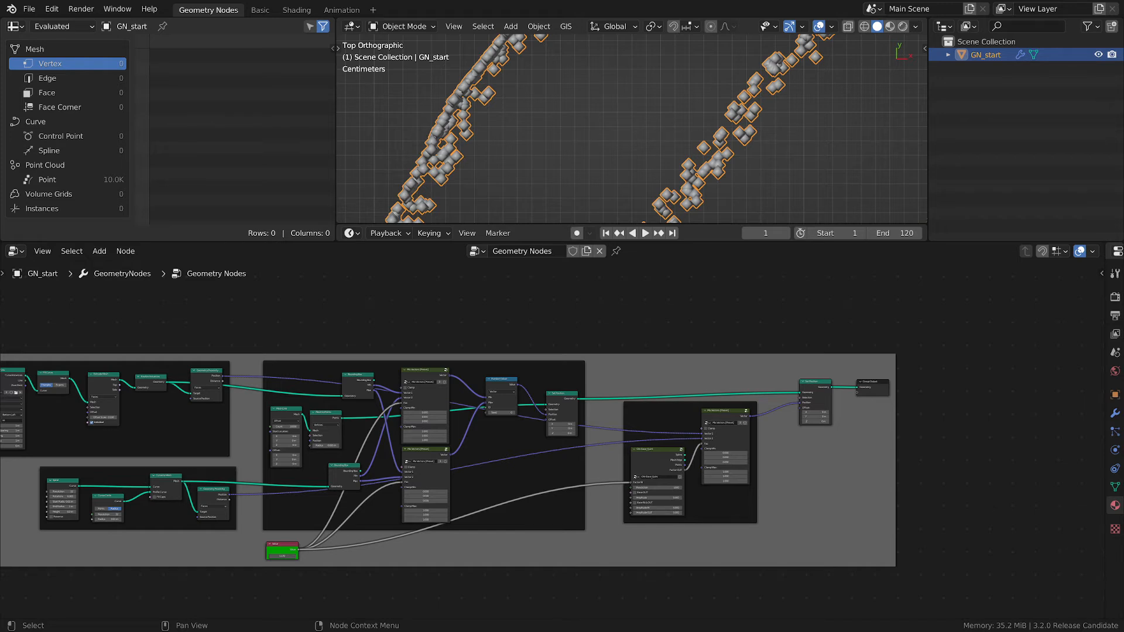
Step: Move the Group Output and final Set Position nodes farther along the tree, and check the points up close
scroll(963, 411, "up", 2)
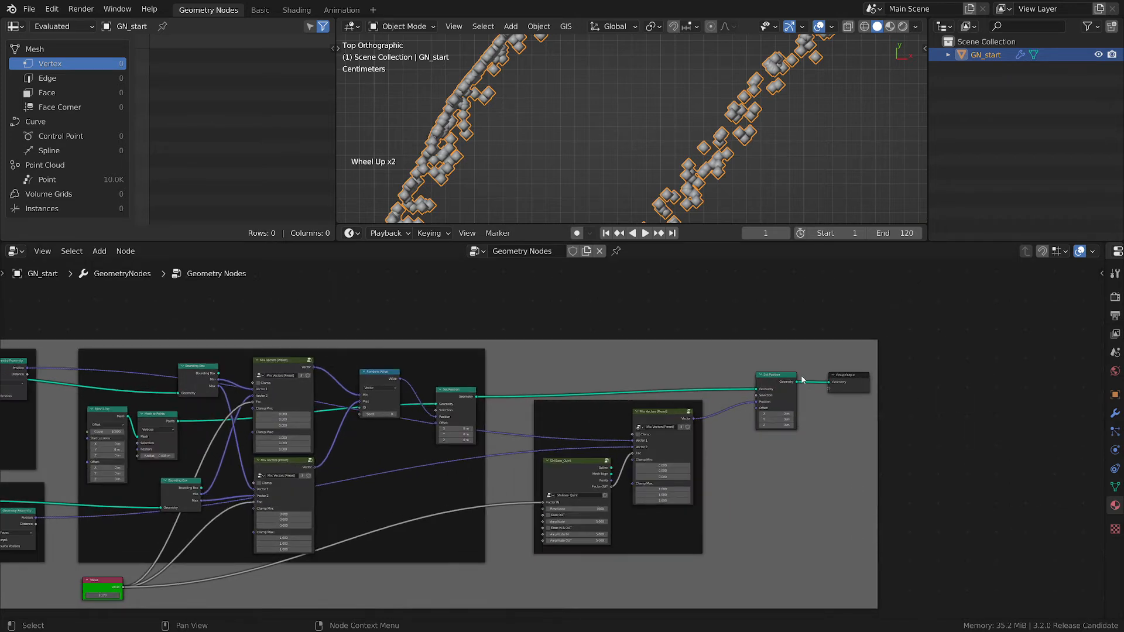
left_click_drag(844, 383, 907, 389)
left_click_drag(786, 380, 797, 384)
scroll(720, 153, "down", 2)
middle_click_drag(720, 154, 620, 122, "shift")
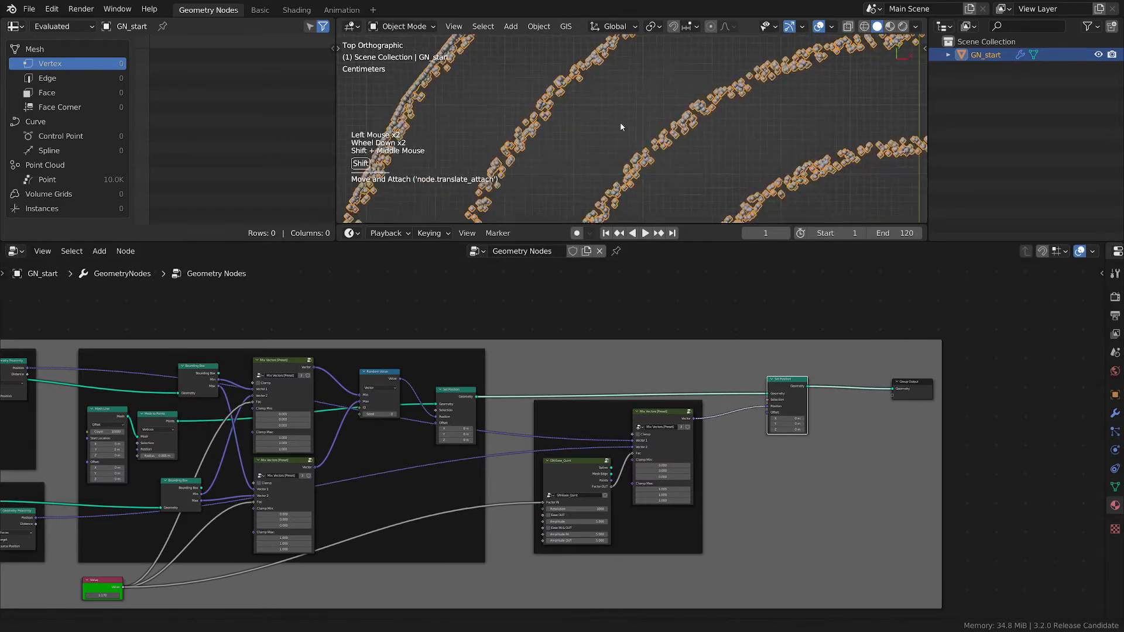
scroll(686, 139, "up", 2)
scroll(674, 152, "up", 1)
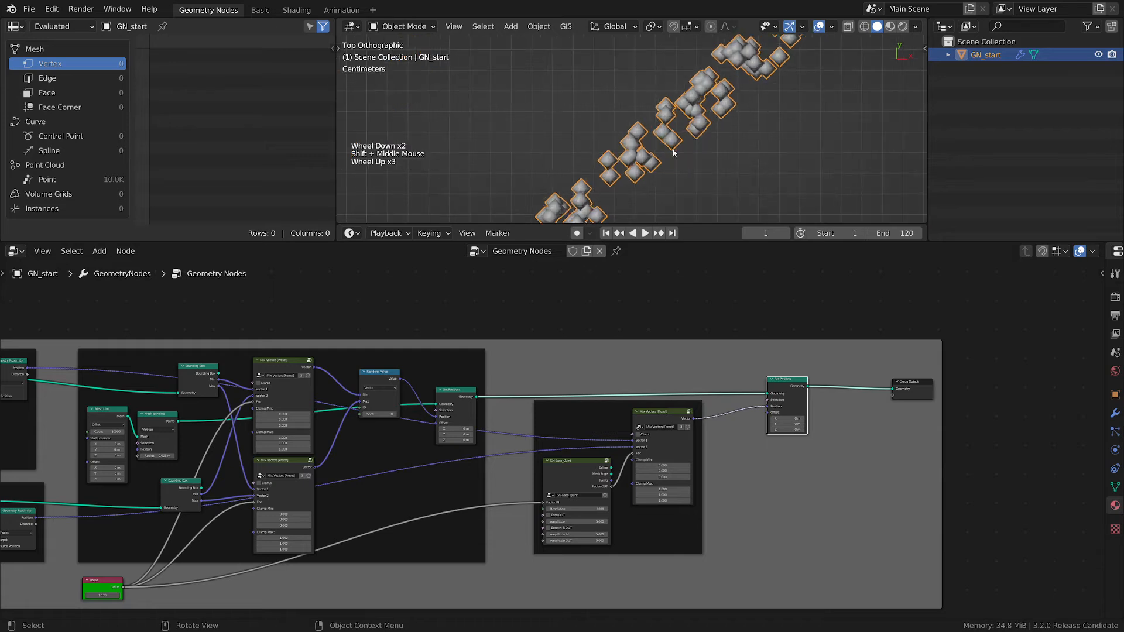
scroll(674, 153, "down", 2)
scroll(462, 389, "up", 2)
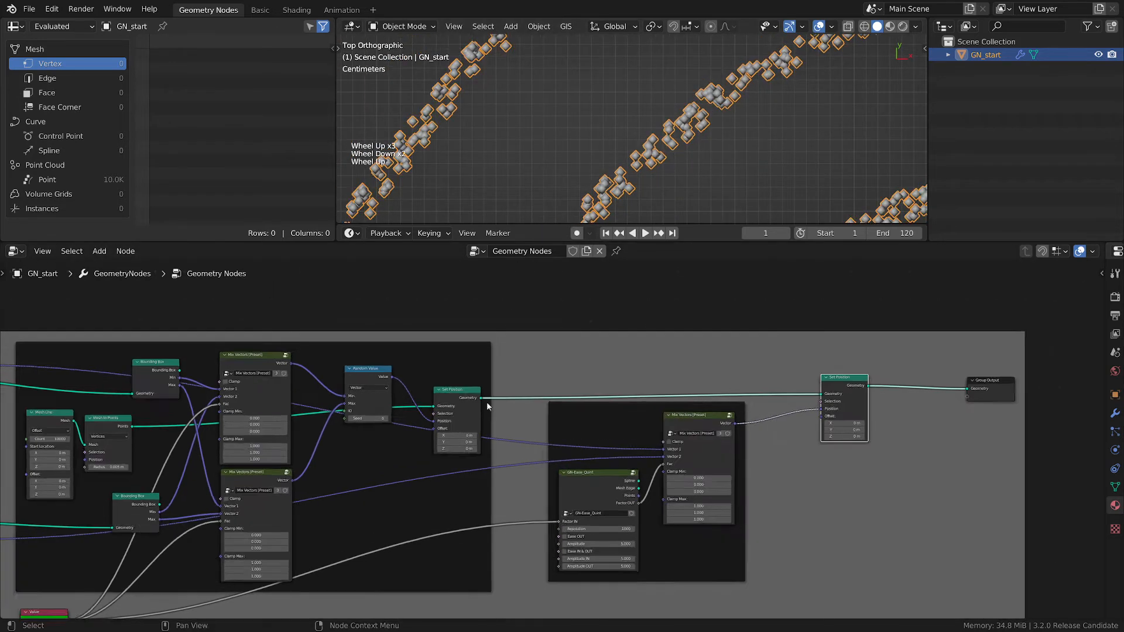
Step: Clear space along the geometry link by moving the final Set Position farther away and the GN-Ease_Quint frame lower
left_click_drag(911, 392, 939, 401)
left_click_drag(688, 421, 720, 473)
mouse_move(927, 420)
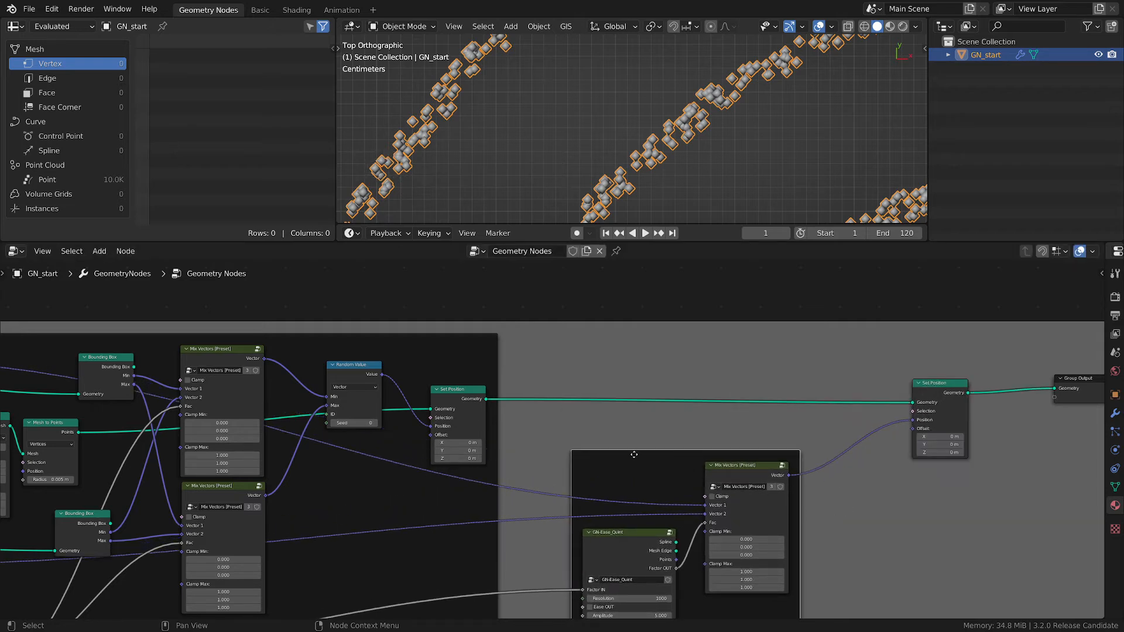
left_click_drag(634, 454, 643, 450)
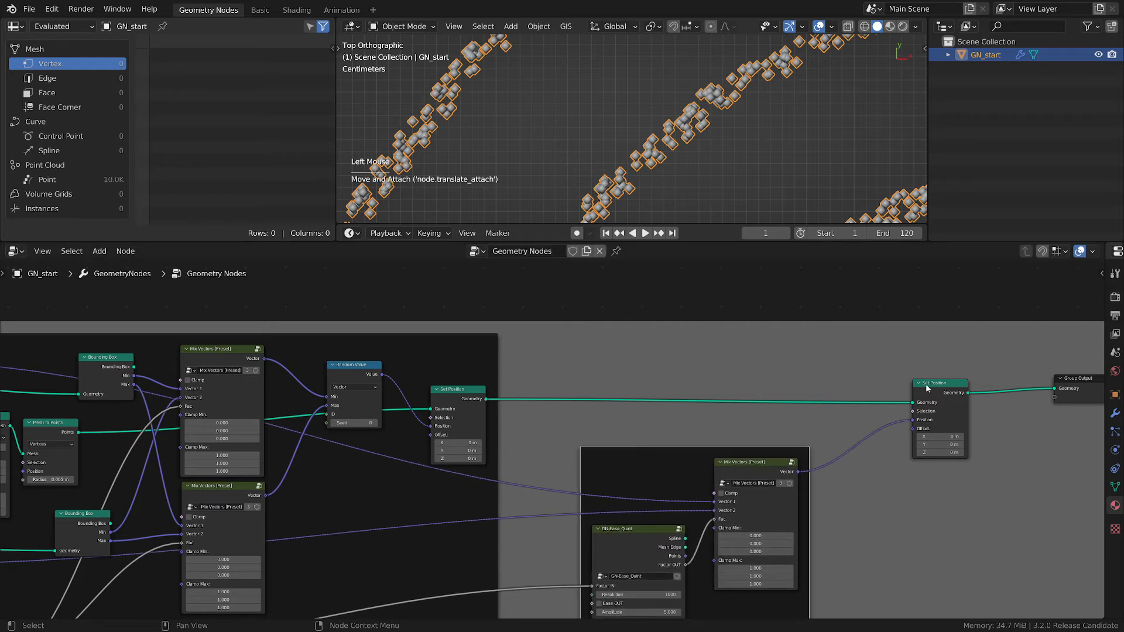
Step: Duplicate the final Set Position node and insert the copy into the geometry link just before it
left_click_drag(927, 388, 932, 387)
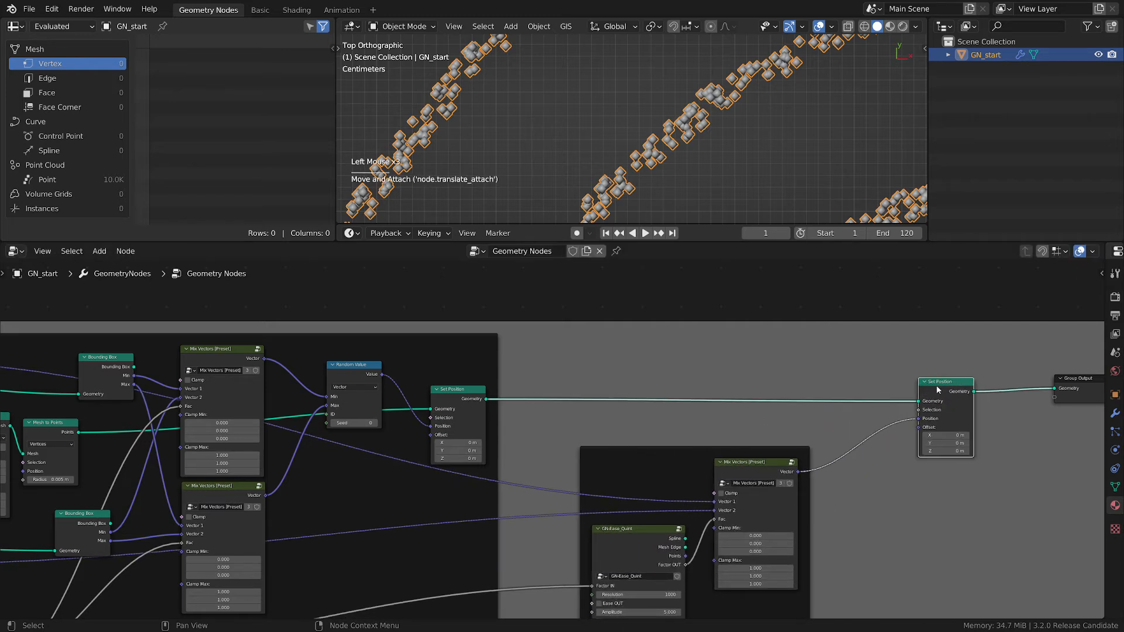
key("shift+d")
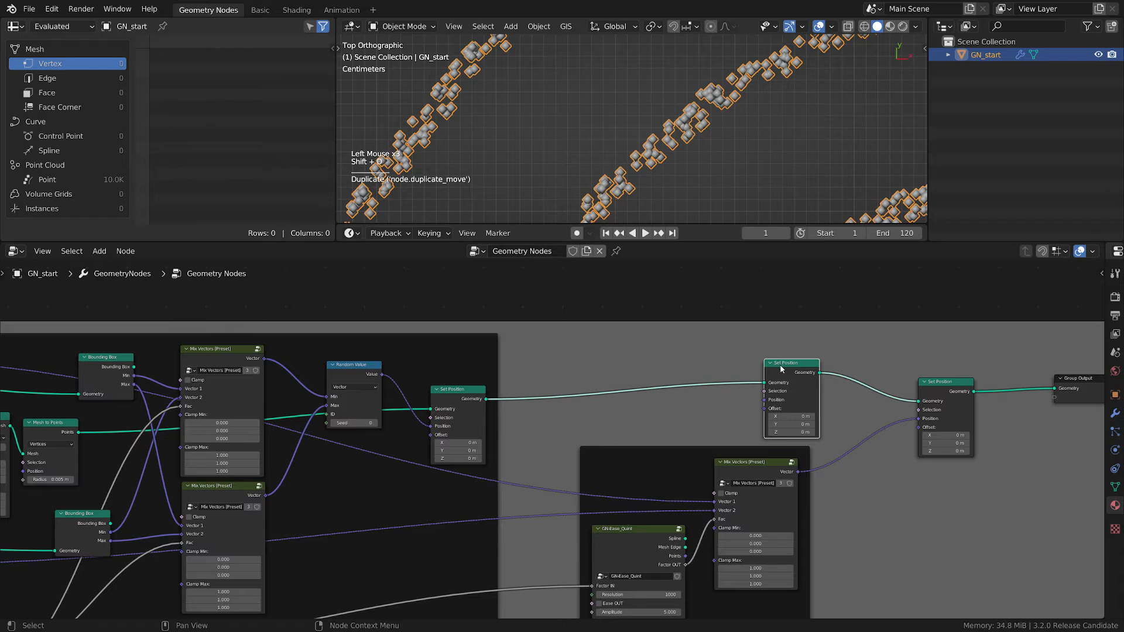
left_click(780, 368)
left_click(610, 343)
scroll(610, 343, "down", 2)
Step: Duplicate the frame around GN-Ease_Quint as an empty frame and place it above the geometry link
middle_click_drag(643, 423, 718, 451)
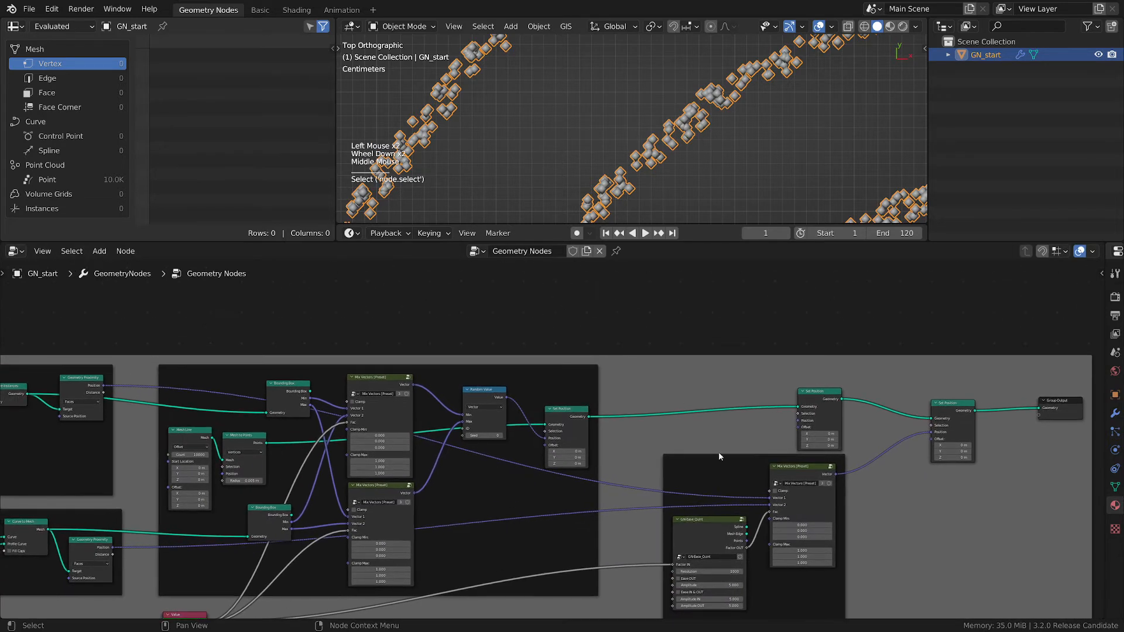
left_click(719, 453)
key("shift+d")
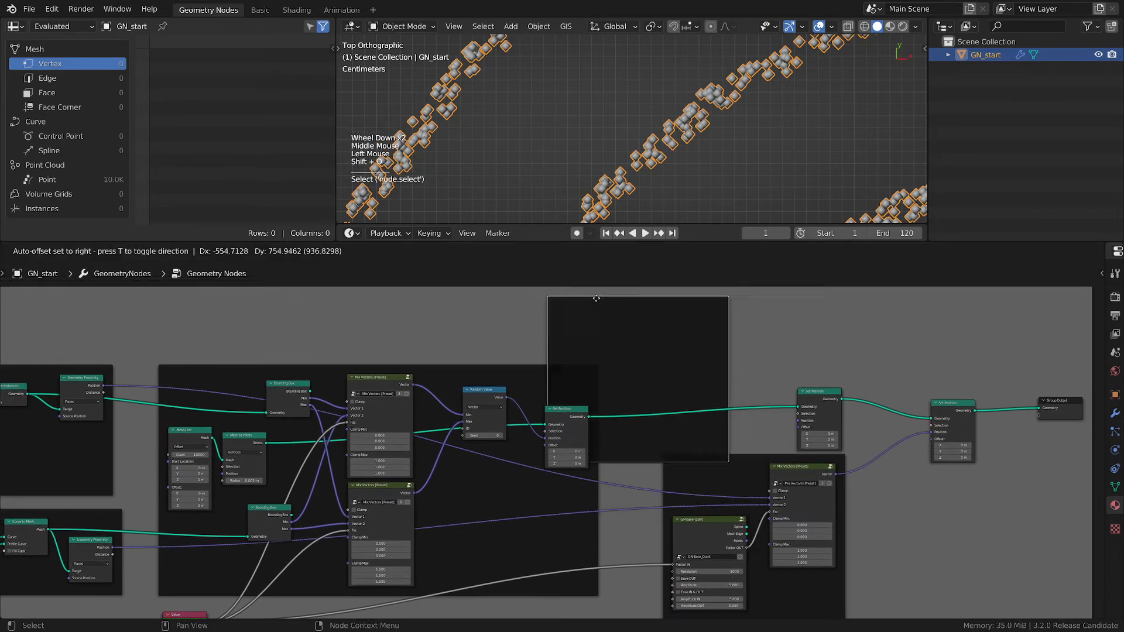
left_click(640, 291)
Step: Apply the animation-procedural colour preset to the new empty frame
key("n")
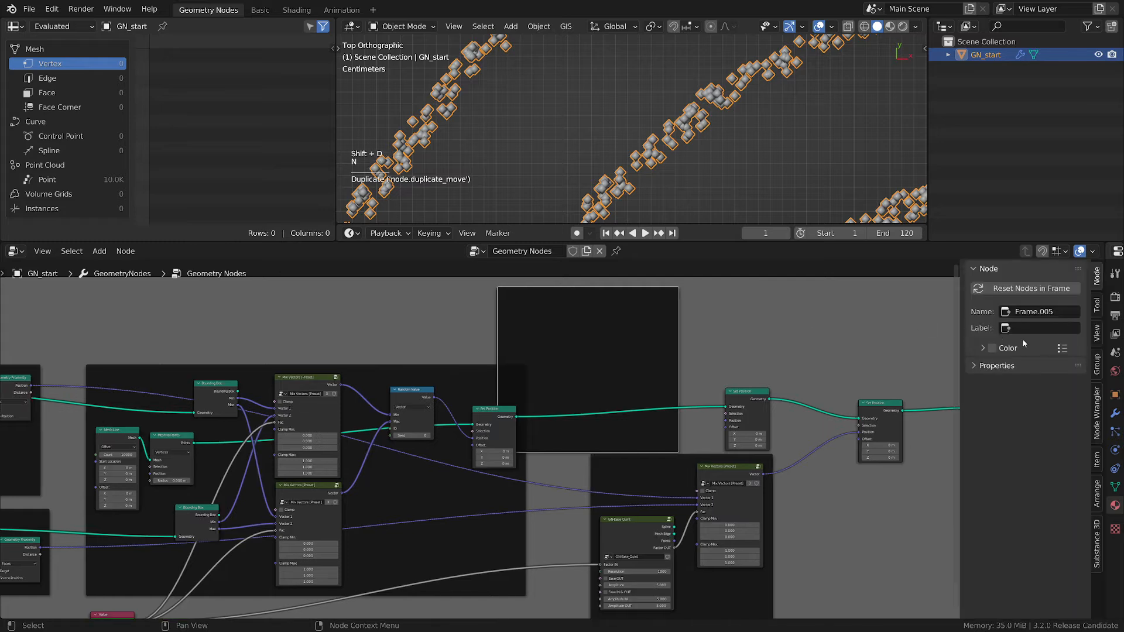
left_click(1062, 347)
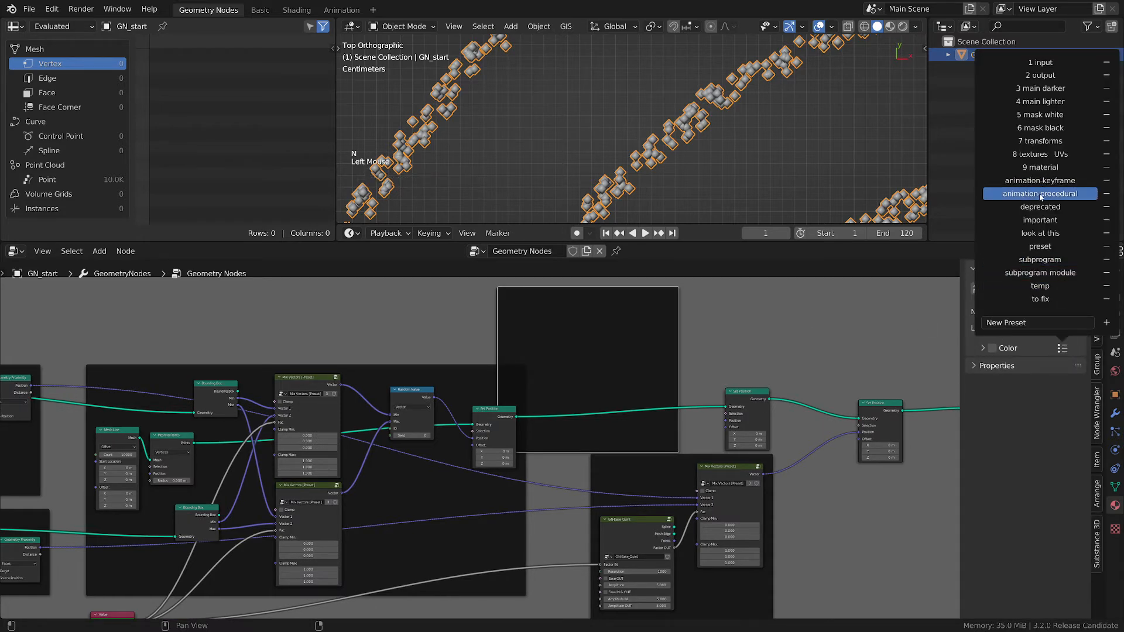
left_click(1040, 195)
scroll(620, 356, "down", 2)
left_click(580, 319)
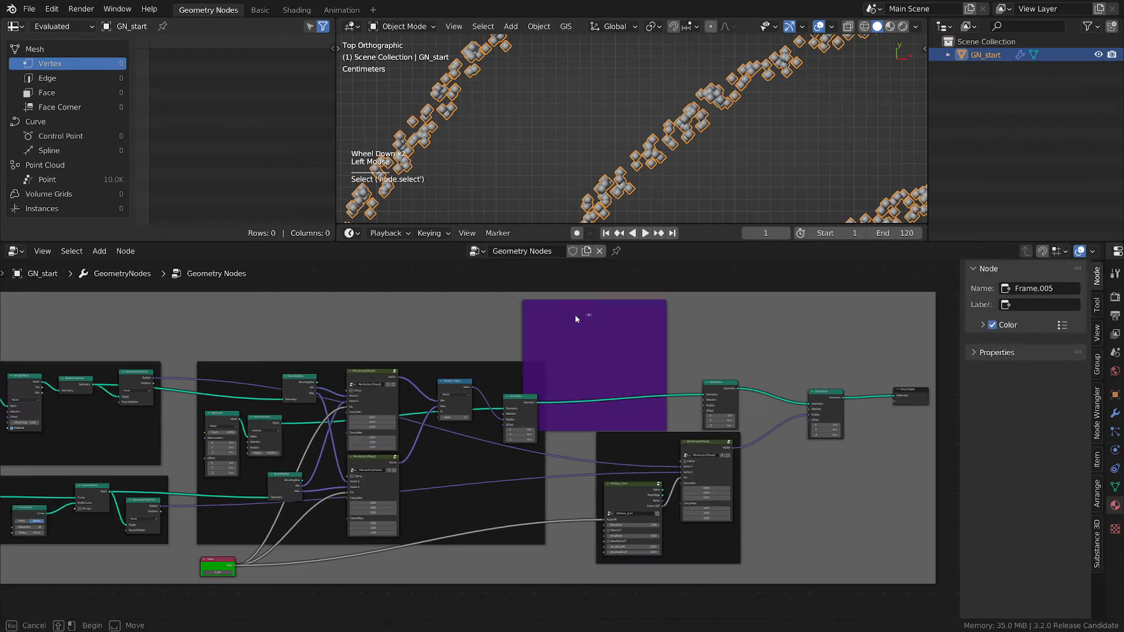
left_click_drag(591, 314, 489, 283)
left_click(590, 309)
scroll(615, 322, "up", 2)
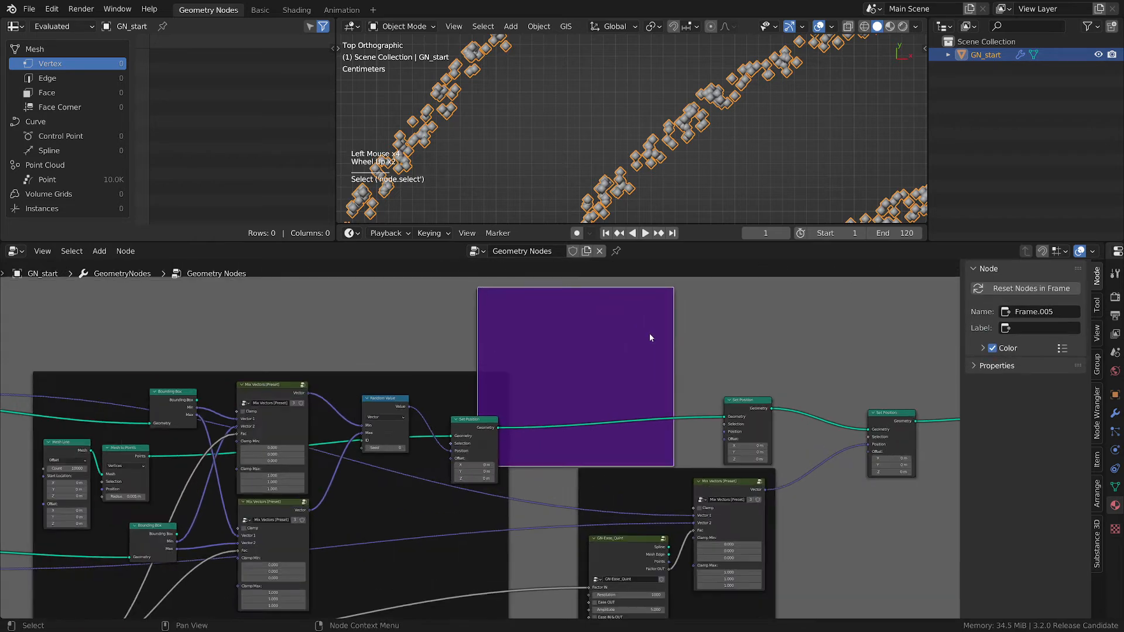
Step: Add a Scene Time node to the empty purple frame and move the frame above the Mix Vectors and Random Value nodes
scroll(659, 340, "down", 2)
middle_click_drag(622, 350, 802, 402)
scroll(596, 353, "up", 2)
scroll(752, 371, "up", 2)
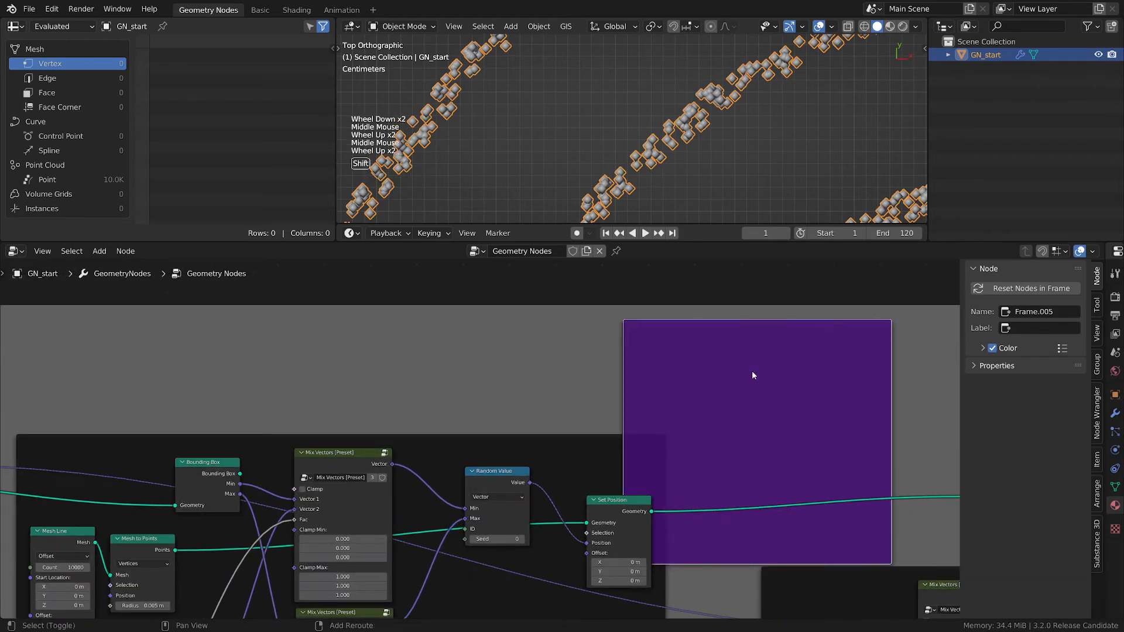
key("shift+a")
mouse_move(754, 375)
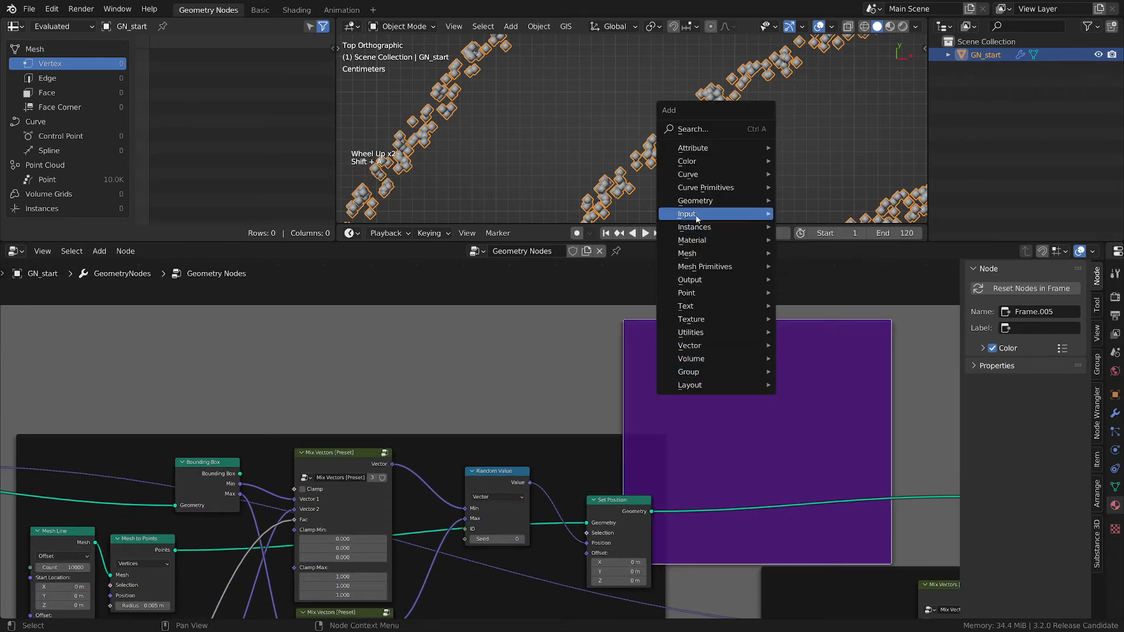
mouse_move(760, 226)
left_click(817, 430)
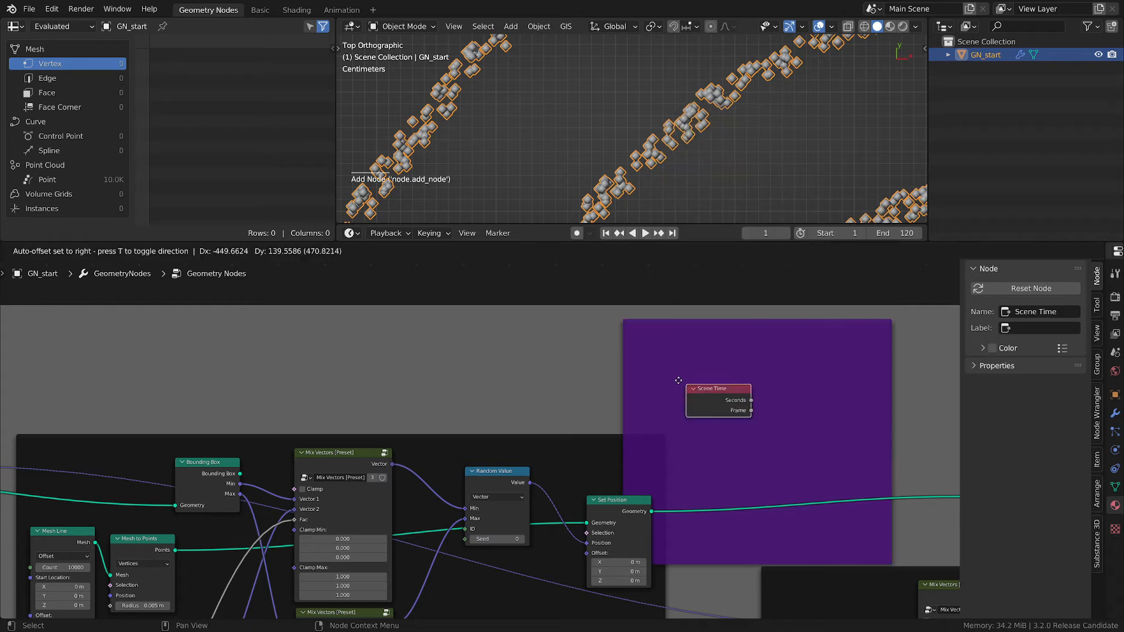
left_click(682, 350)
left_click_drag(705, 337, 457, 345)
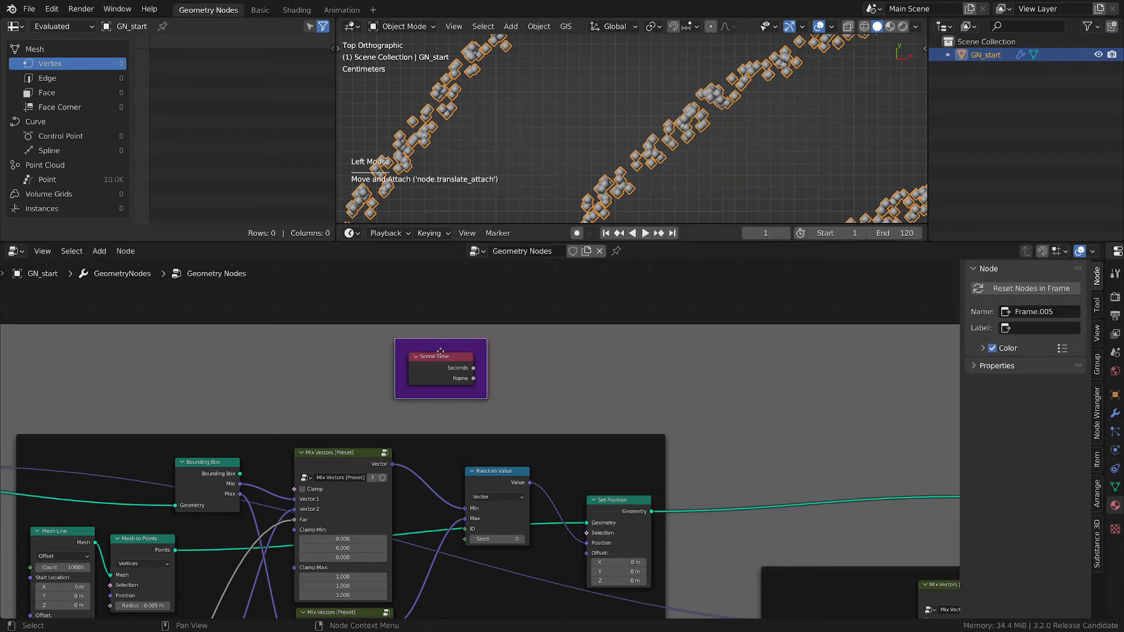
scroll(496, 393, "down", 2)
scroll(496, 392, "up", 3)
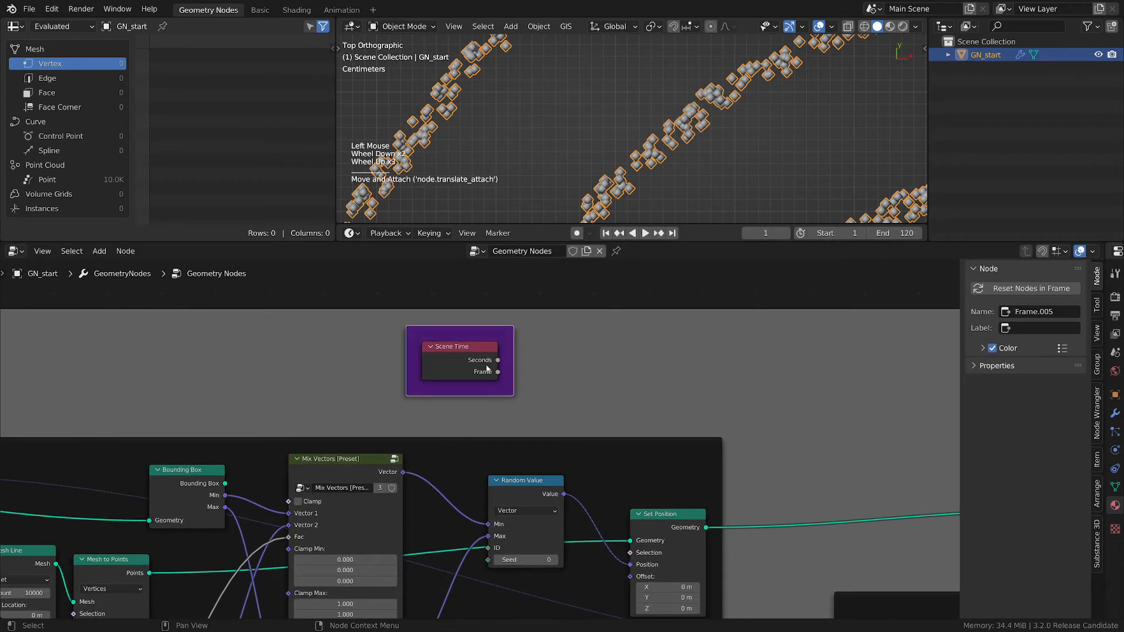
scroll(490, 369, "up", 2)
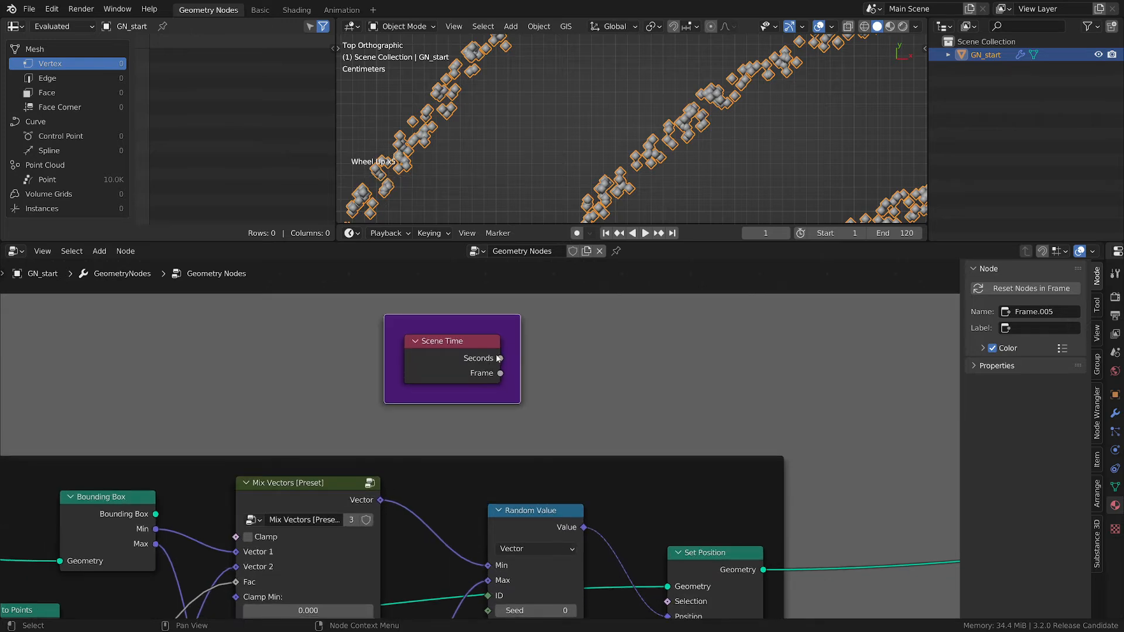
middle_click_drag(671, 406, 515, 394)
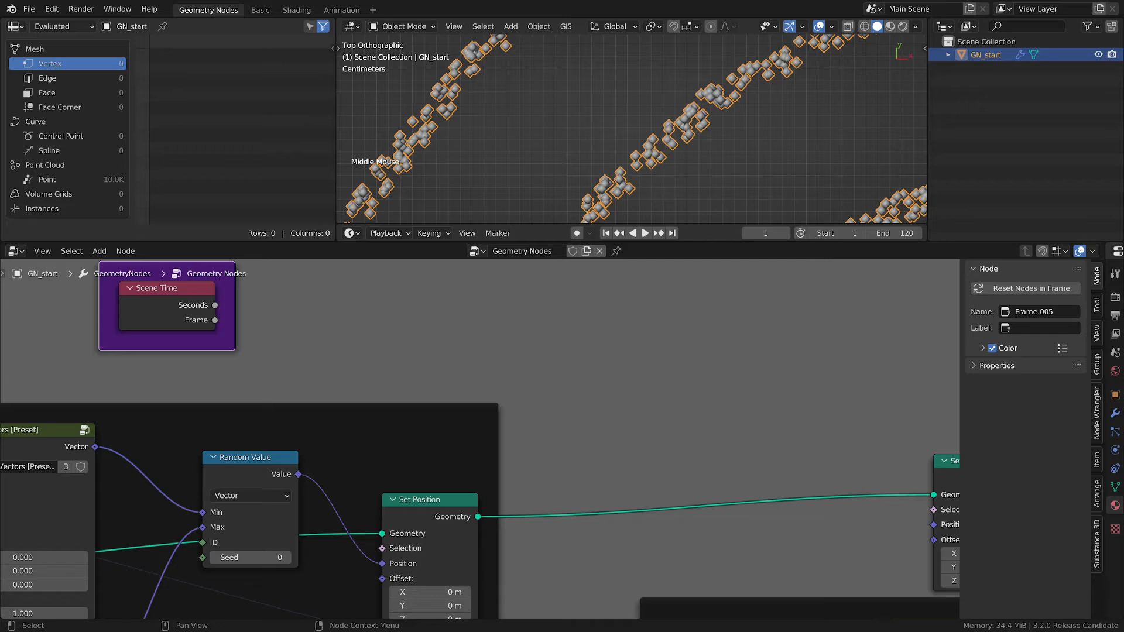
Step: Move the duplicated Set Position node slightly up and closer to the frame holding the Random Value node
scroll(665, 400, "down", 1)
middle_click_drag(702, 407, 672, 406)
left_click_drag(902, 464, 836, 420)
Step: Annotate a curved path beside the spiral points in the 3D viewport and erase the stroke
scroll(647, 128, "down", 2)
middle_click_drag(585, 121, 631, 151, "shift")
scroll(600, 111, "up", 2)
key("d")
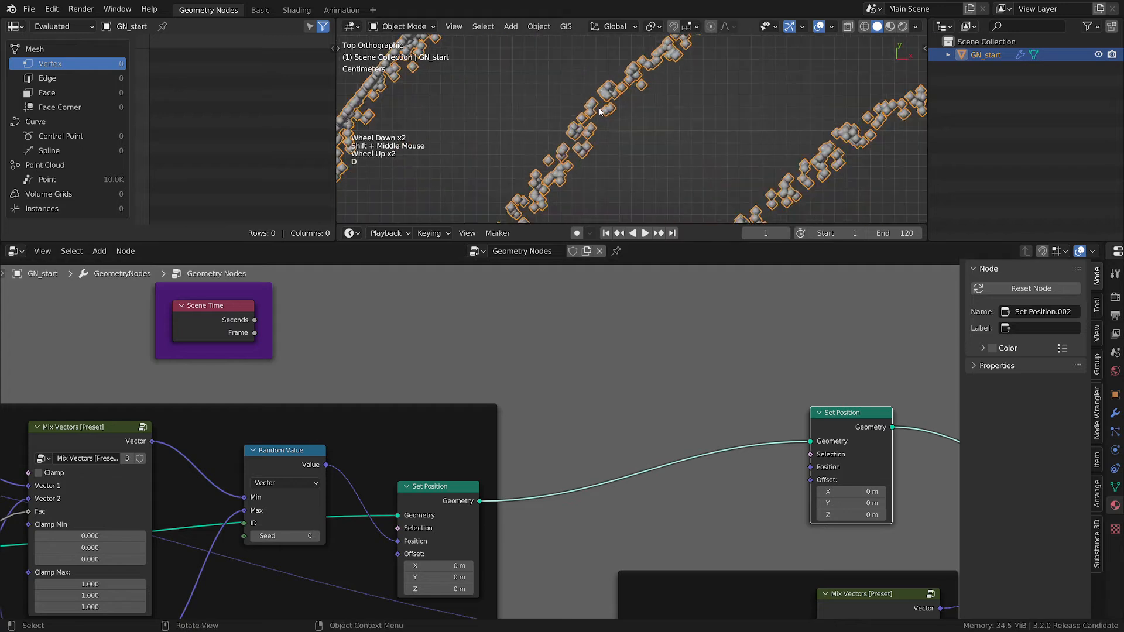
mouse_move(604, 114)
left_mouse_down()
mouse_move(636, 101)
mouse_move(591, 149)
left_mouse_up()
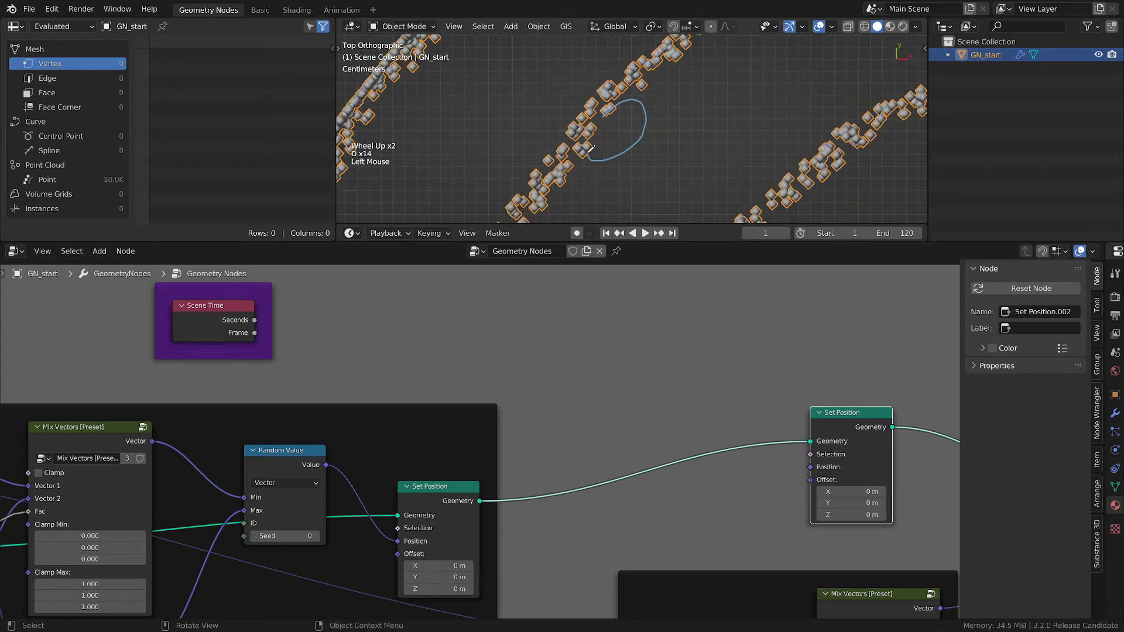
right_click_drag(563, 161, 603, 129)
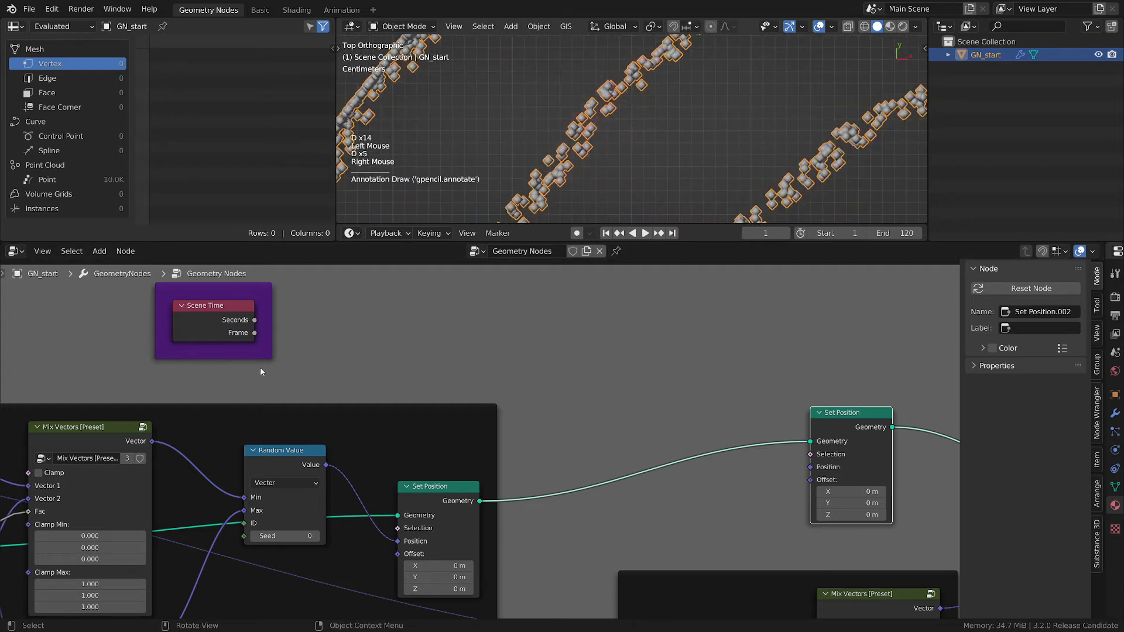
key("d")
middle_click_drag(261, 371, 395, 337)
scroll(368, 342, "up", 2)
key("shift+a")
key("shift+d")
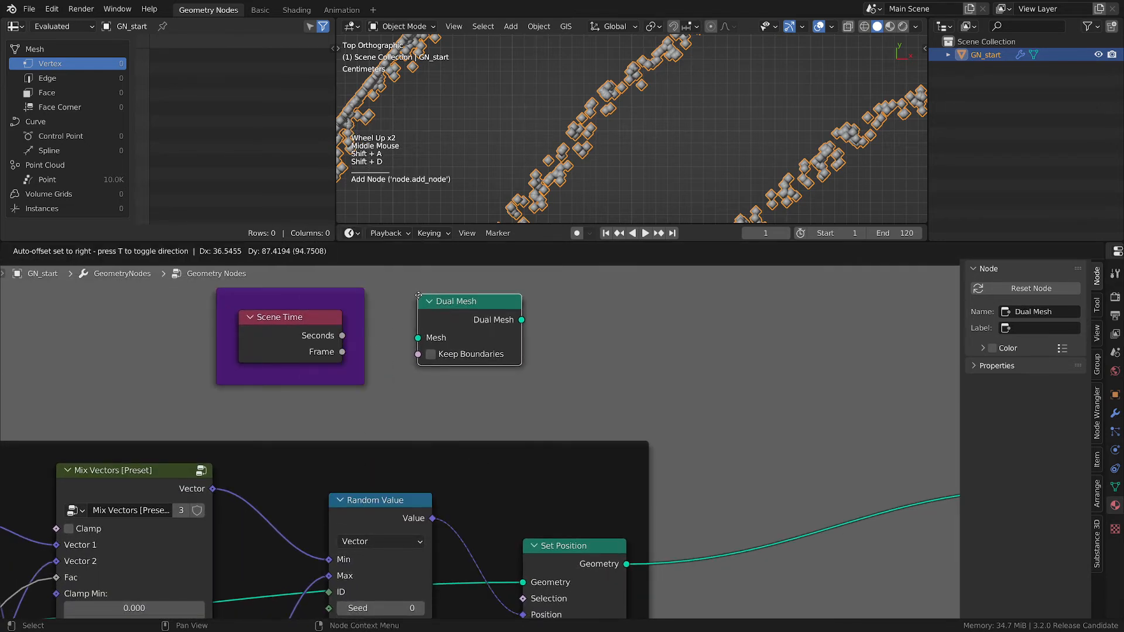
left_click(490, 313)
key("x")
Step: Add a Math node to the purple frame, placed well after Scene Time, and set its operation to Sine
key("shift+a")
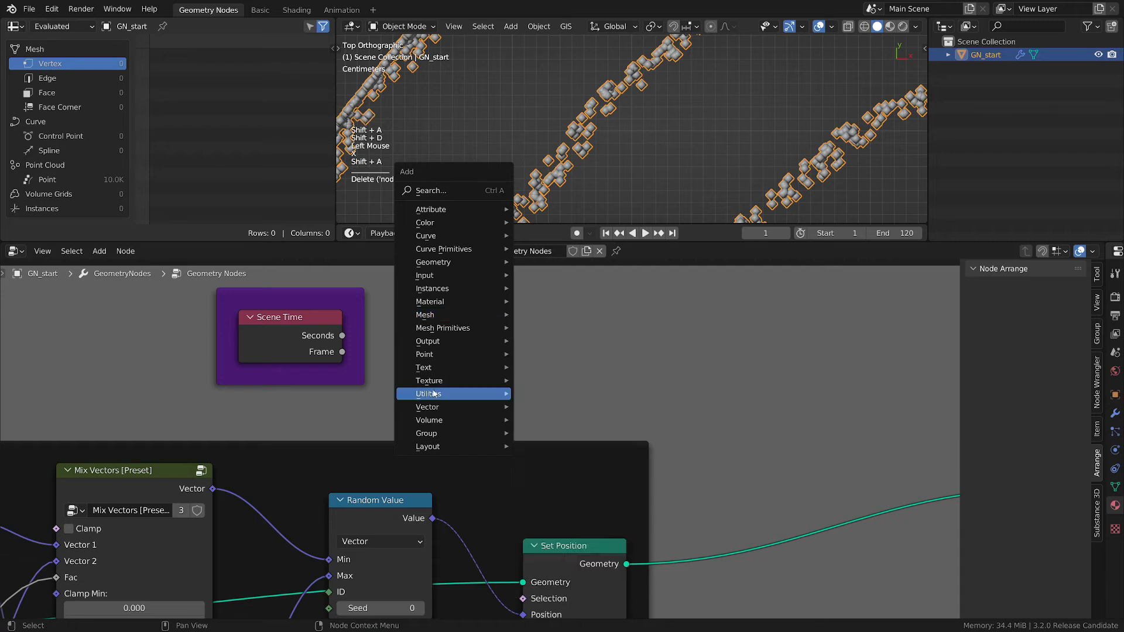
mouse_move(497, 394)
left_click(562, 513)
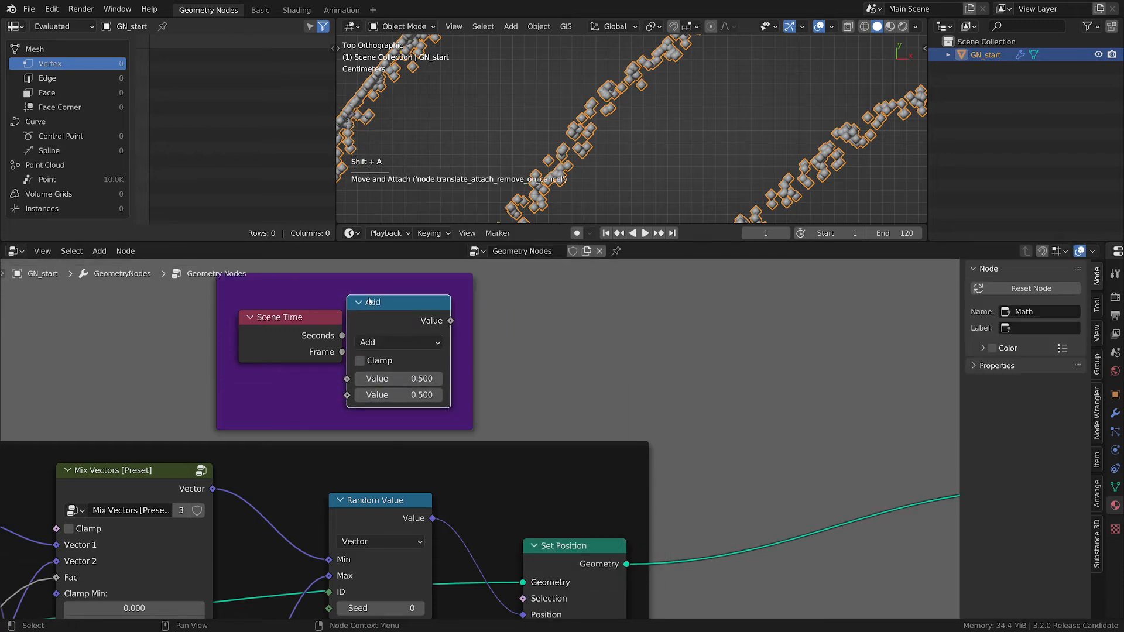
key("g")
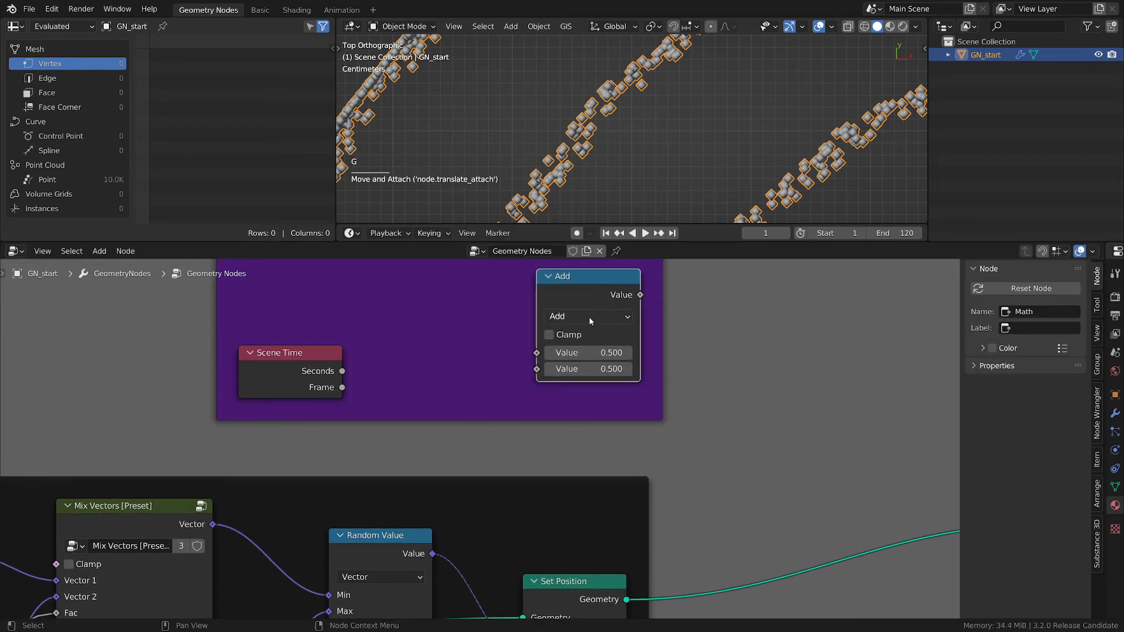
left_click(591, 320)
left_click(603, 322)
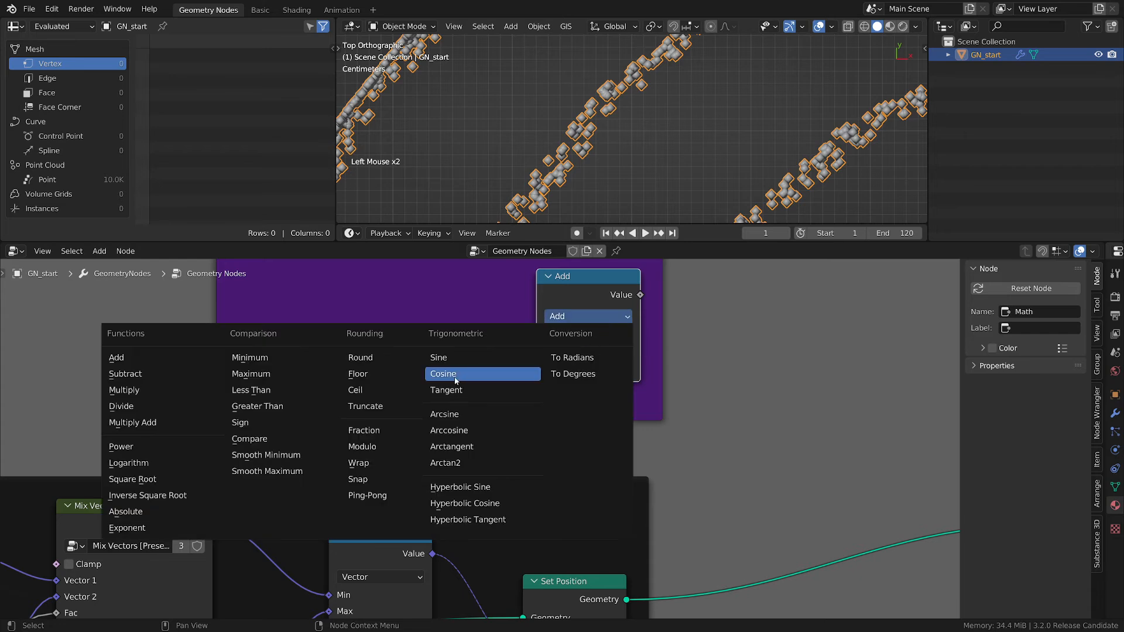
left_click(440, 359)
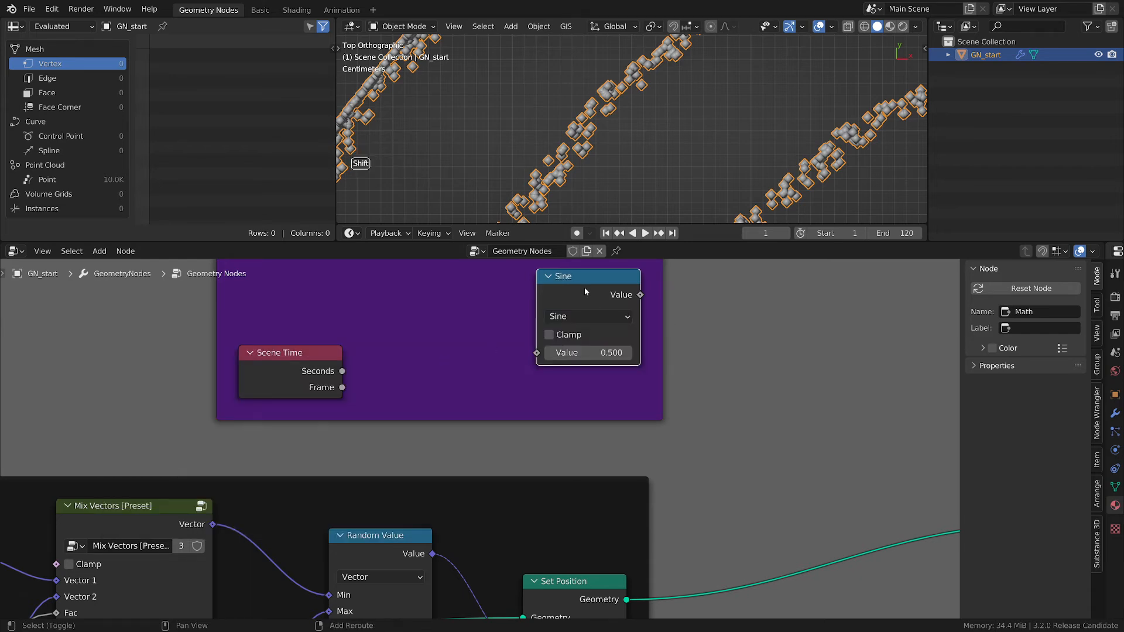
Step: Duplicate the Sine node, set the copy's operation to Cosine, and stack it directly below the Sine node
key("shift+d")
left_click(708, 357)
left_click(712, 385)
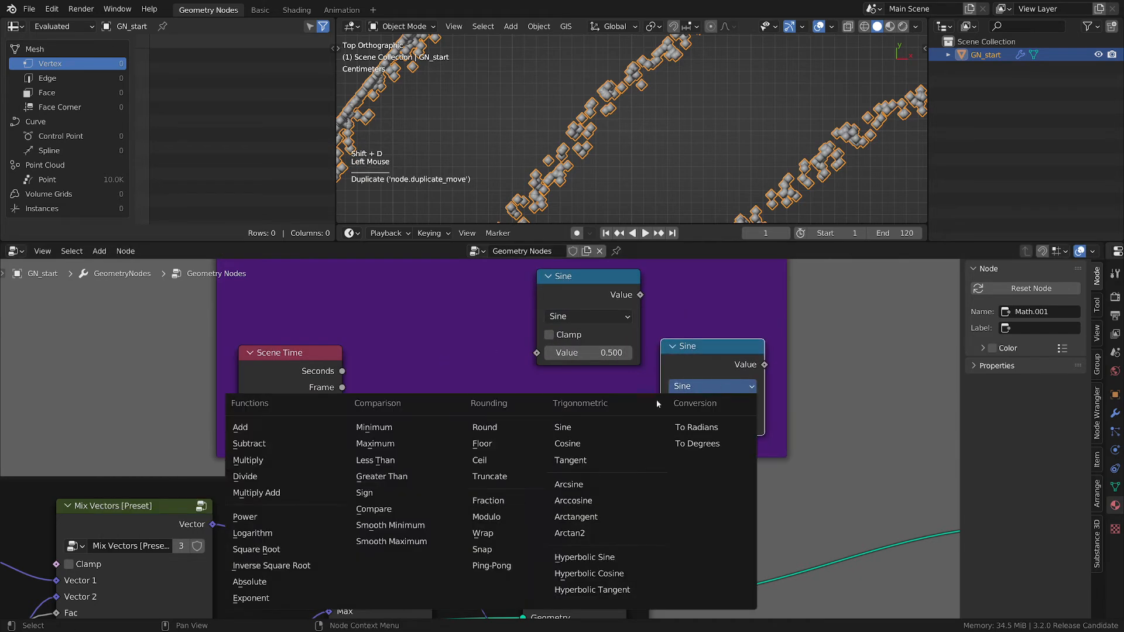
left_click(571, 443)
scroll(650, 415, "down", 2)
left_click(598, 319)
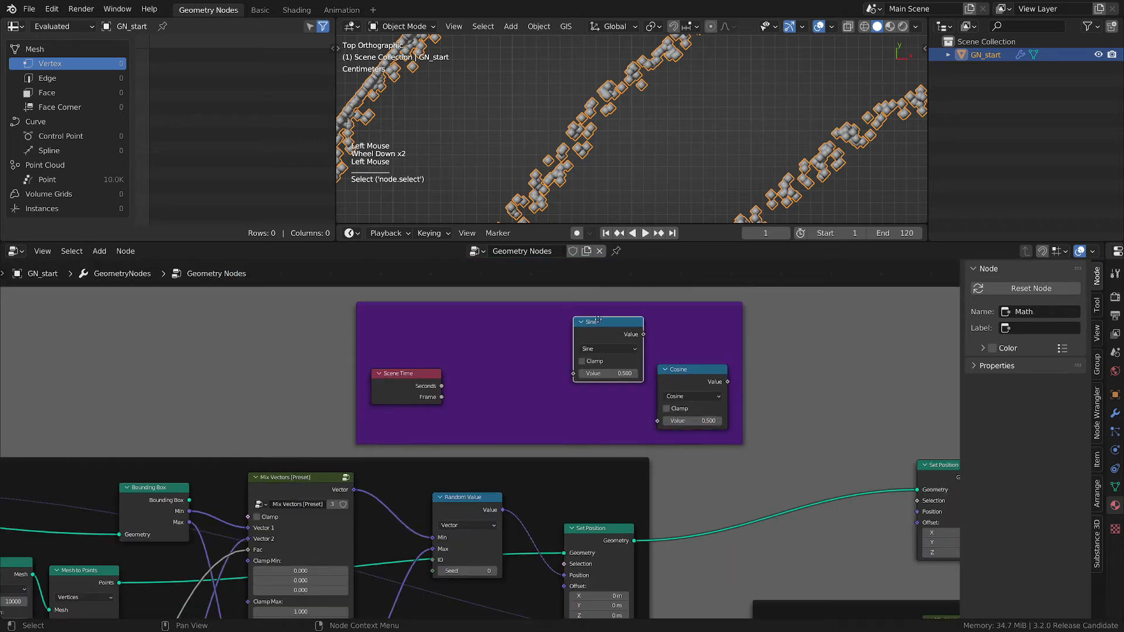
left_click_drag(598, 319, 617, 285)
left_click_drag(680, 380, 610, 370)
Step: Add a Combine XYZ node to the purple frame, placed after the Sine and Cosine nodes
middle_click_drag(657, 372, 528, 376)
key("shift+a")
mouse_move(515, 395)
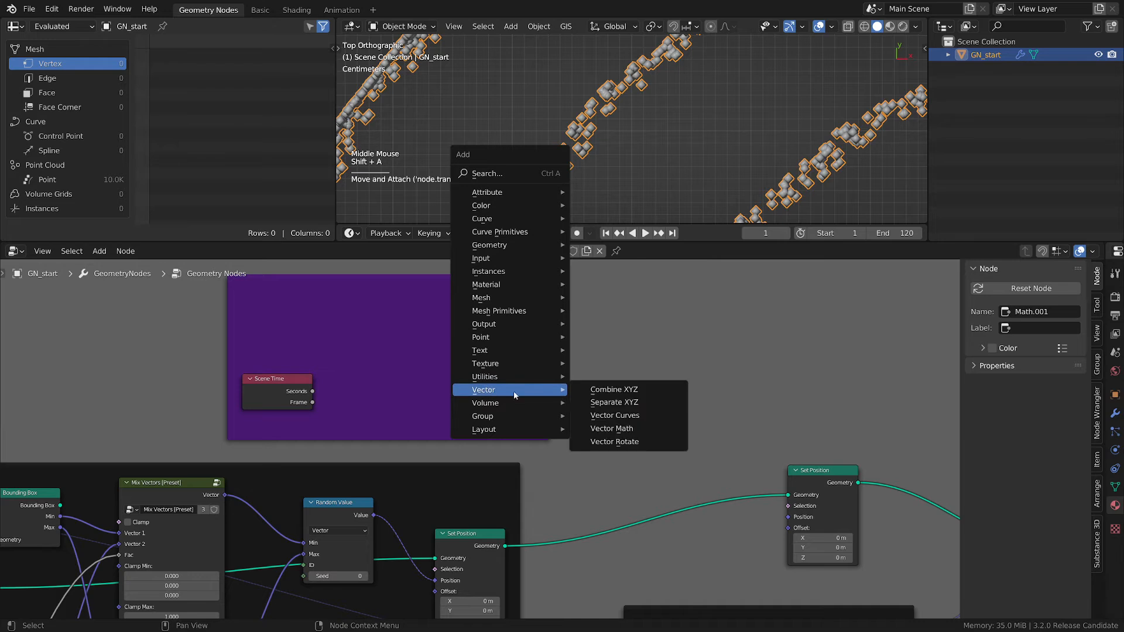
left_click(615, 390)
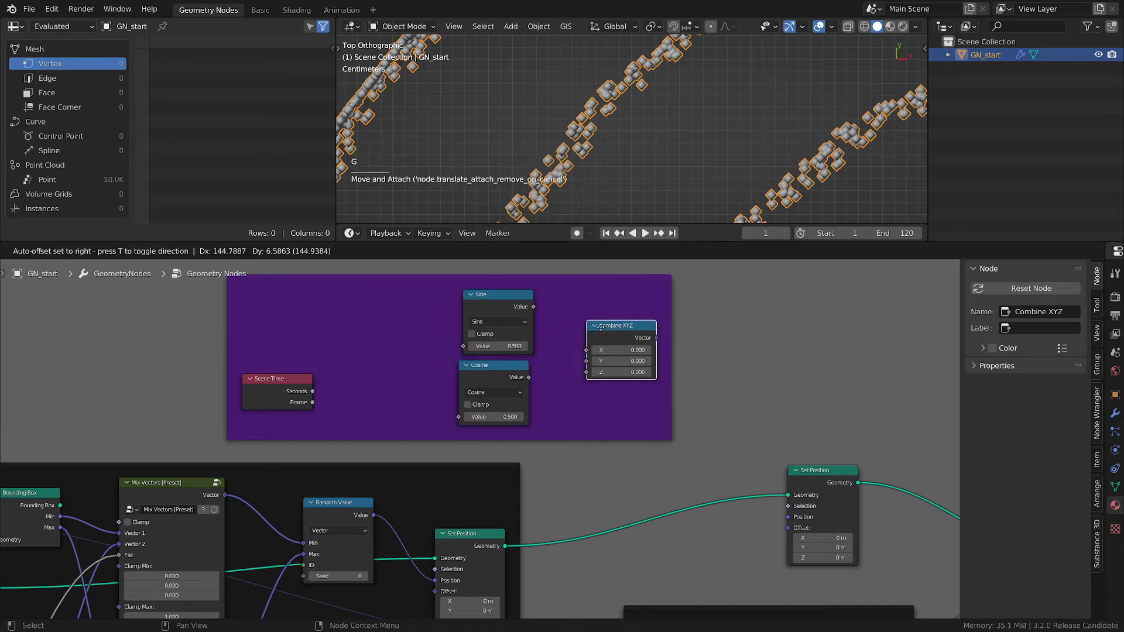
left_click(603, 324)
Step: Annotate strokes over the outer rings of the spiral in the top view and erase them
scroll(635, 123, "down", 2)
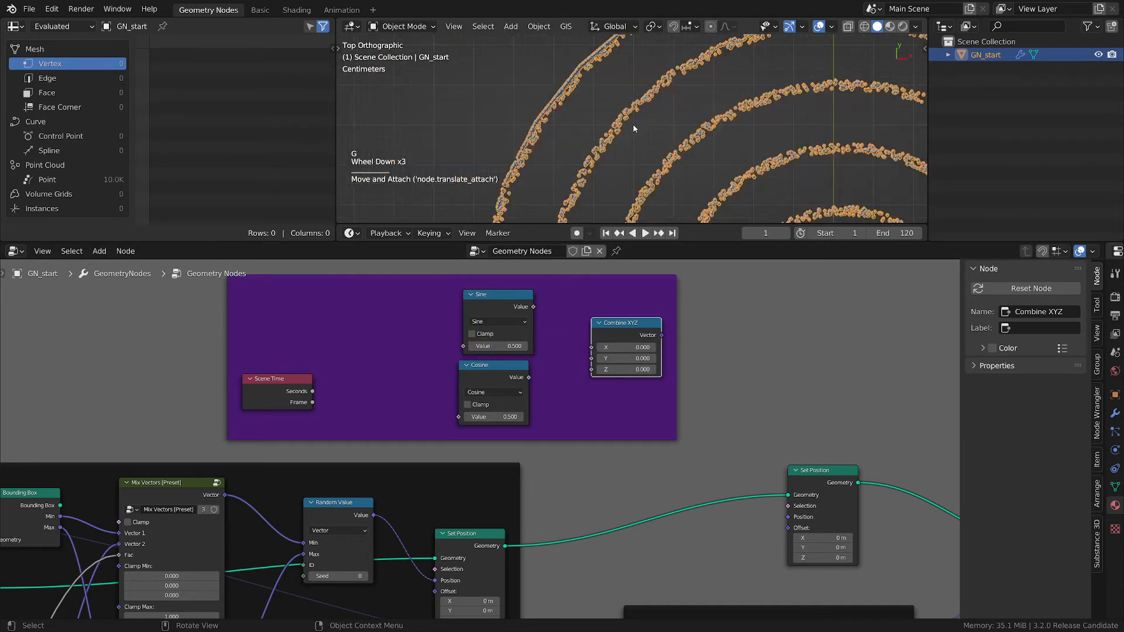
scroll(786, 177, "down", 2)
middle_click_drag(786, 176, 718, 120, "shift")
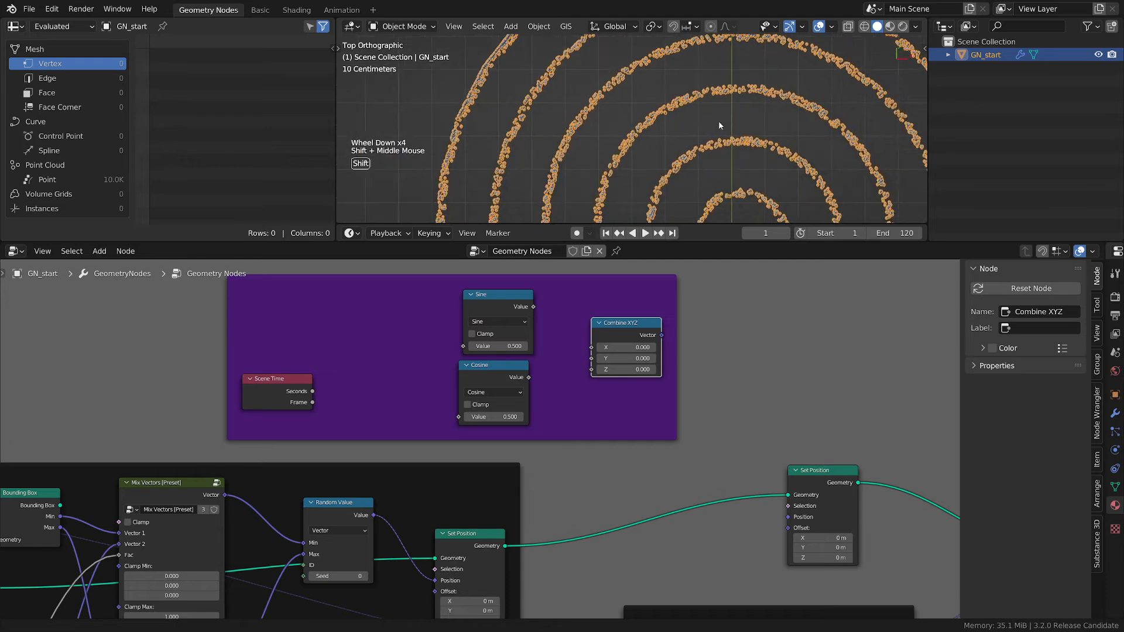
scroll(714, 121, "down", 2)
scroll(714, 121, "up", 1)
key("d")
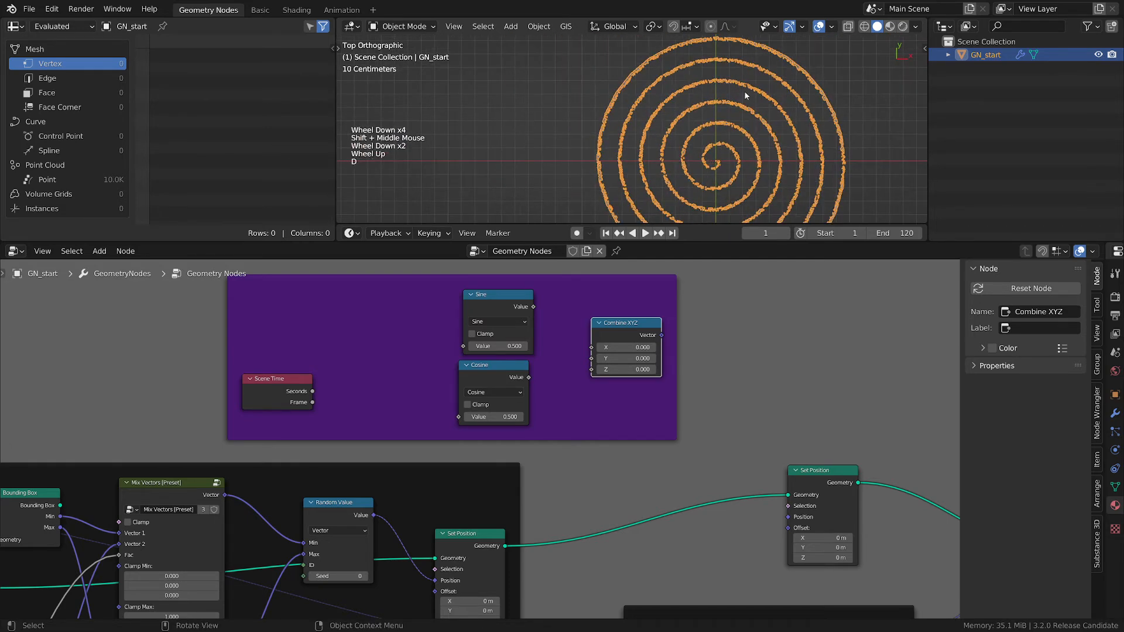
left_click_drag(834, 79, 828, 155)
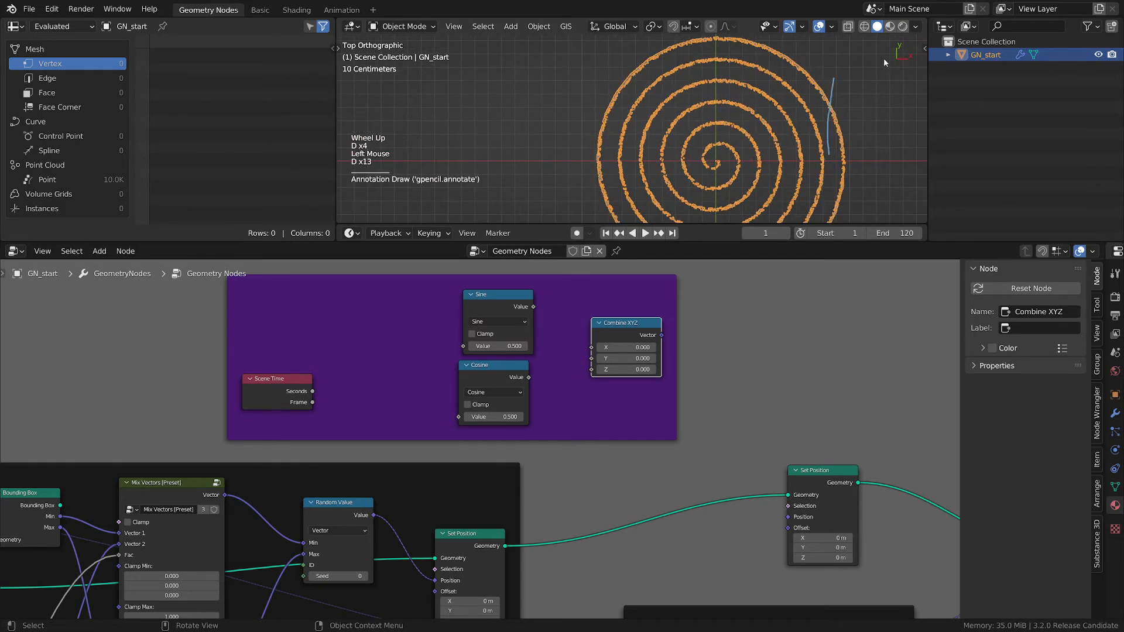
key("d")
right_click_drag(825, 126, 797, 105)
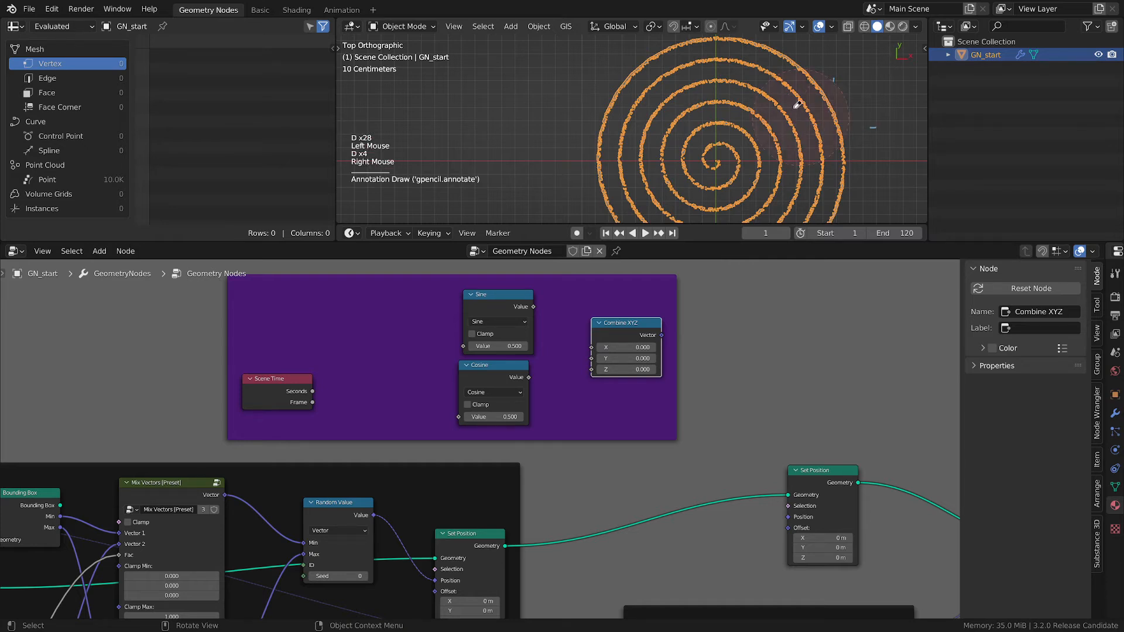
Step: Annotate direction strokes over the spiral in a tilted perspective view and erase them
scroll(814, 160, "down", 1)
middle_click_drag(814, 159, 787, 61)
middle_click_drag(764, 161, 748, 97)
key("grave")
left_click(750, 23)
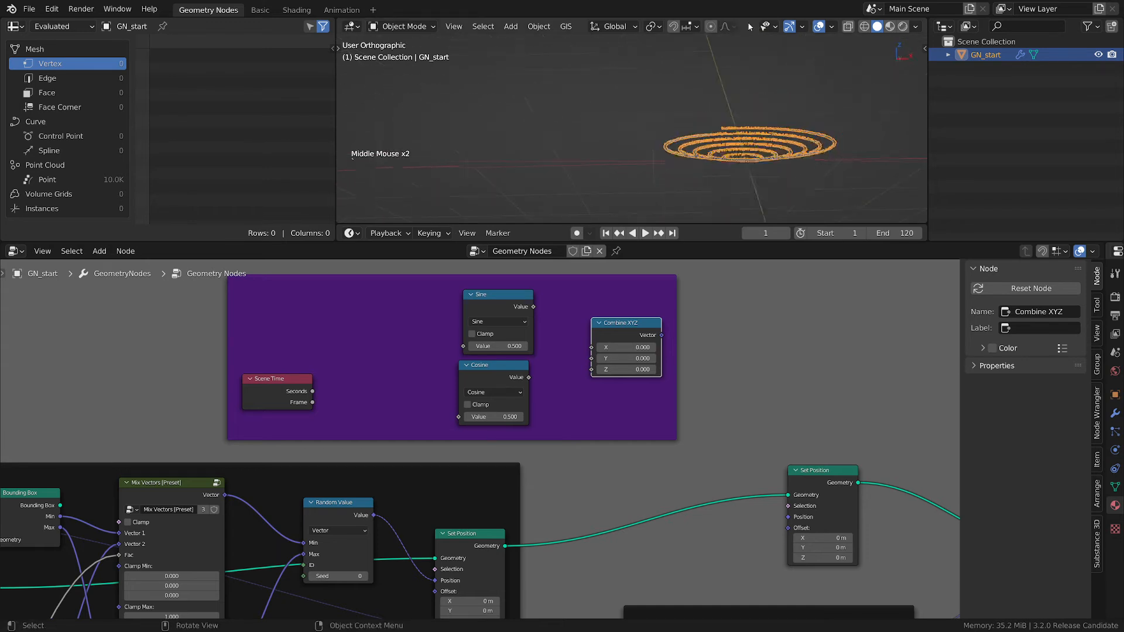
scroll(769, 187, "up", 3)
scroll(573, 316, "up", 1)
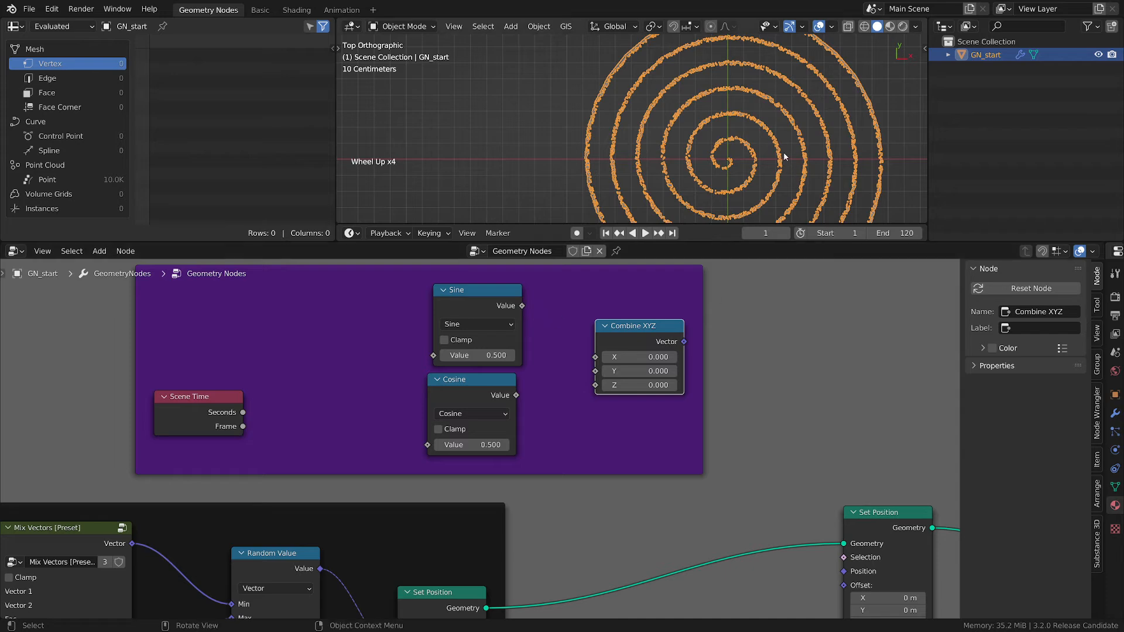
scroll(785, 143, "down", 2)
middle_click_drag(794, 151, 715, 174, "shift")
scroll(749, 156, "up", 1)
scroll(737, 137, "up", 2)
scroll(723, 109, "down", 1)
mouse_move(703, 160)
left_mouse_down()
mouse_move(719, 57)
mouse_move(724, 74)
mouse_move(668, 143)
left_mouse_up()
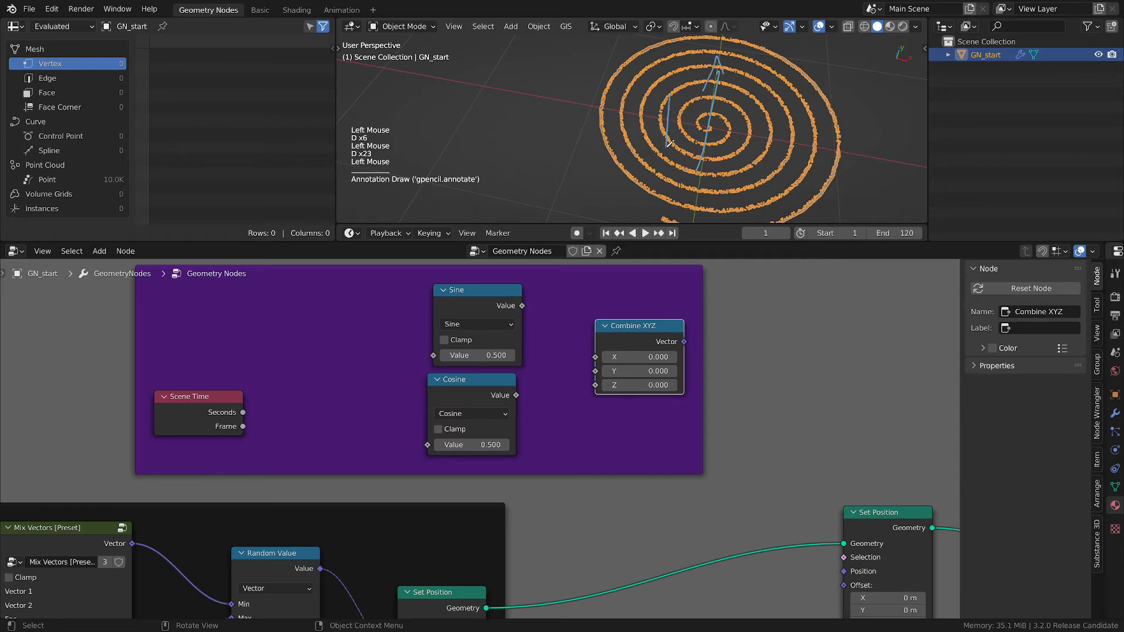
right_click_drag(677, 147, 699, 74)
Step: Link Cosine to the Y input and Sine to the Z input of Combine XYZ, and stack Cosine above Sine
scroll(575, 357, "up", 2)
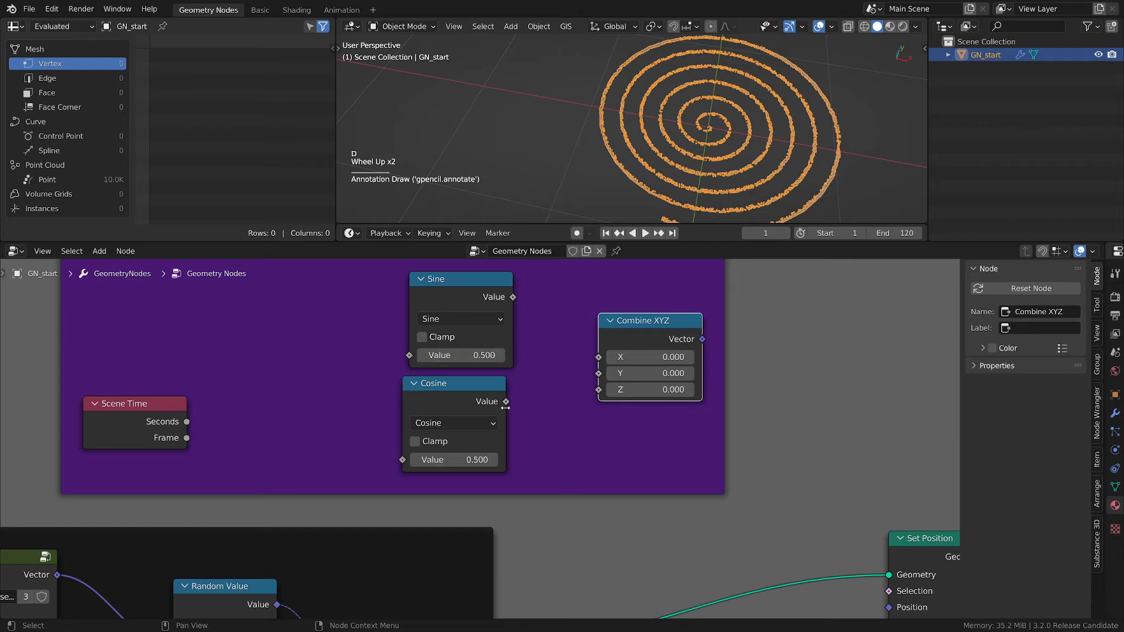
left_click_drag(505, 405, 515, 397)
left_click_drag(606, 377, 605, 375)
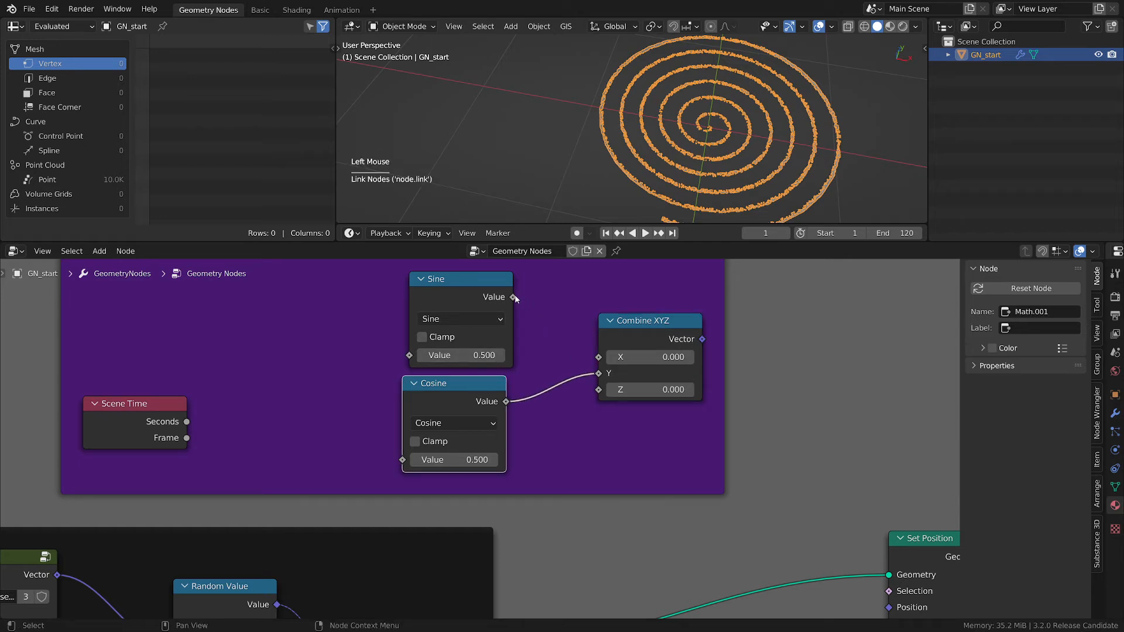
left_click_drag(515, 298, 601, 392)
left_click_drag(455, 285, 494, 415)
left_click_drag(441, 384, 475, 285)
left_click_drag(499, 407, 476, 385)
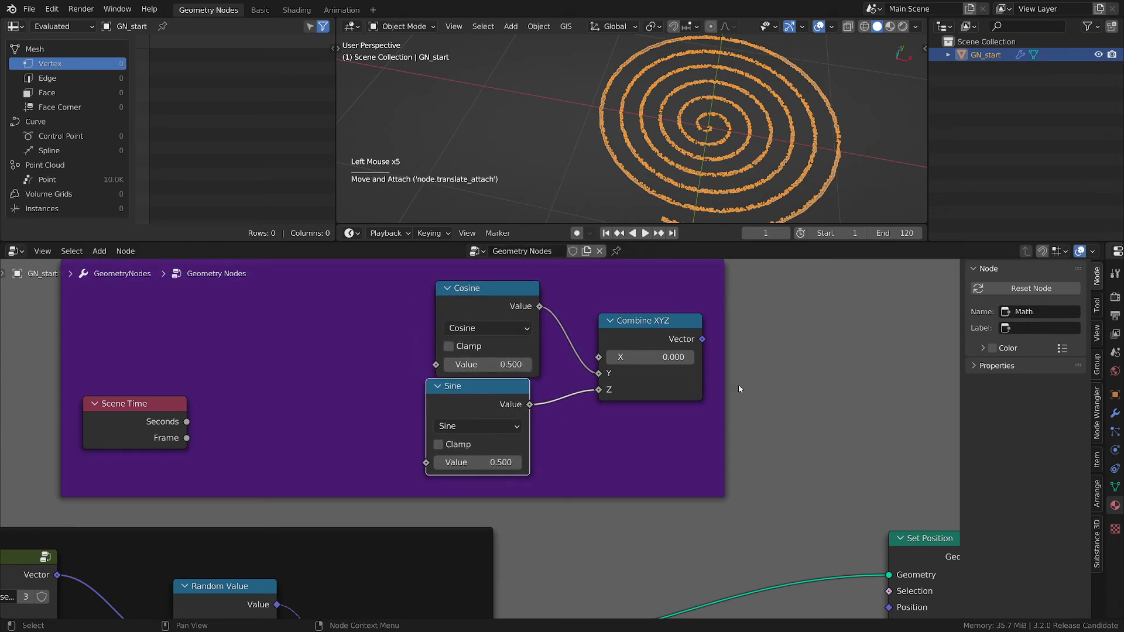
Step: Link the Combine XYZ vector to the Offset of the duplicated Set Position node and view the spiral from the top
scroll(739, 389, "down", 1)
middle_click_drag(740, 388, 510, 371)
scroll(478, 317, "down", 1)
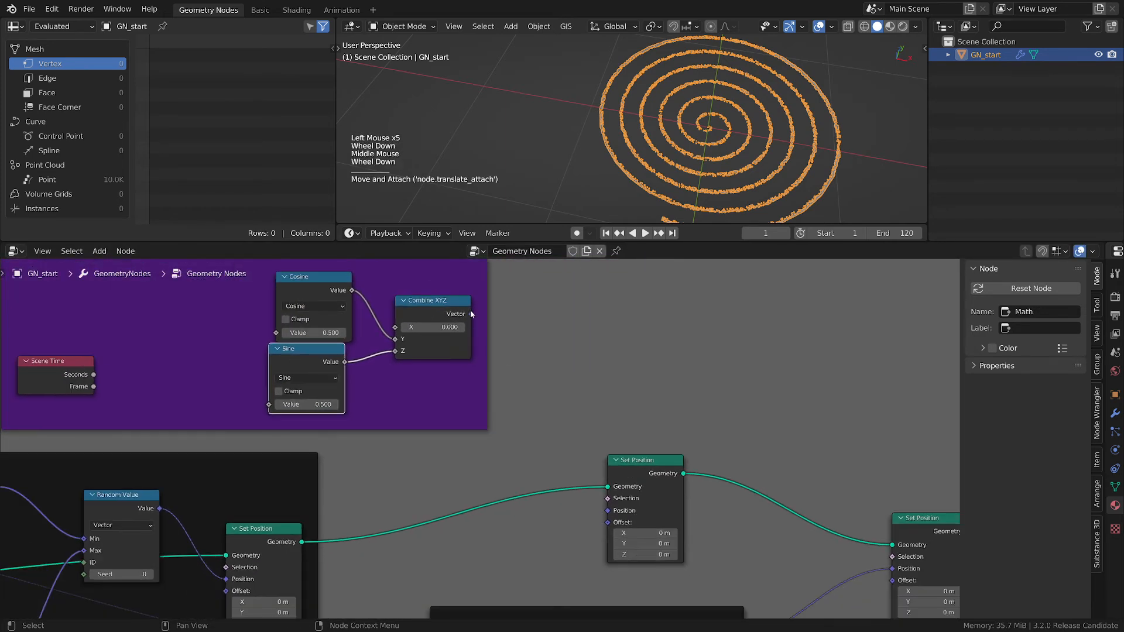
left_click_drag(470, 314, 609, 523)
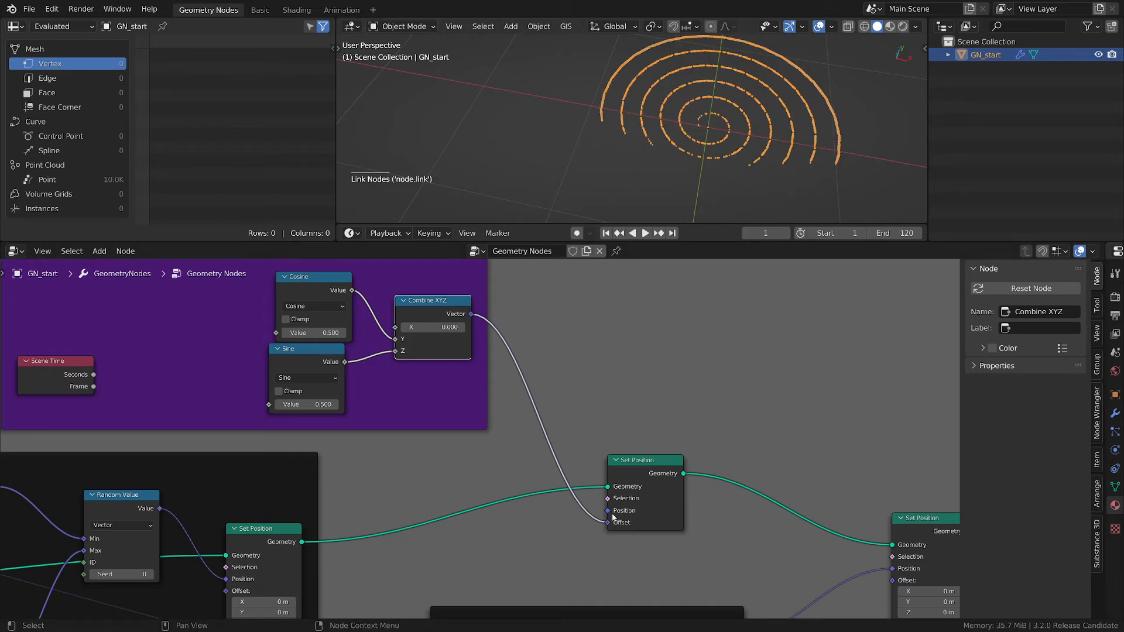
middle_click_drag(714, 183, 756, 191)
key("grave")
left_click(739, 40)
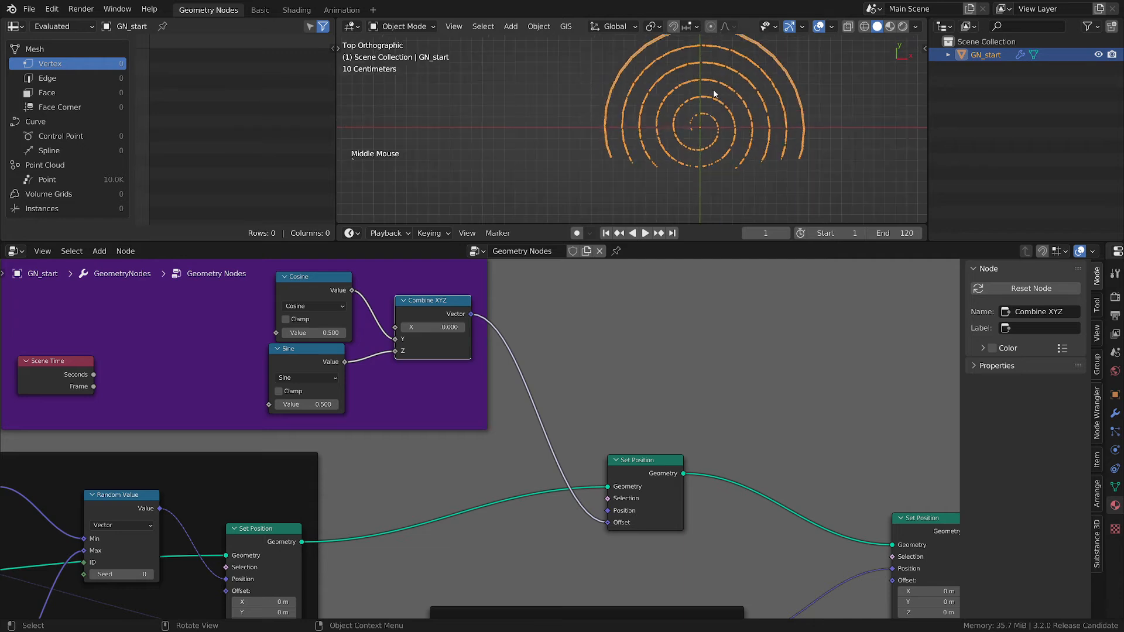
middle_click_drag(529, 444, 806, 487)
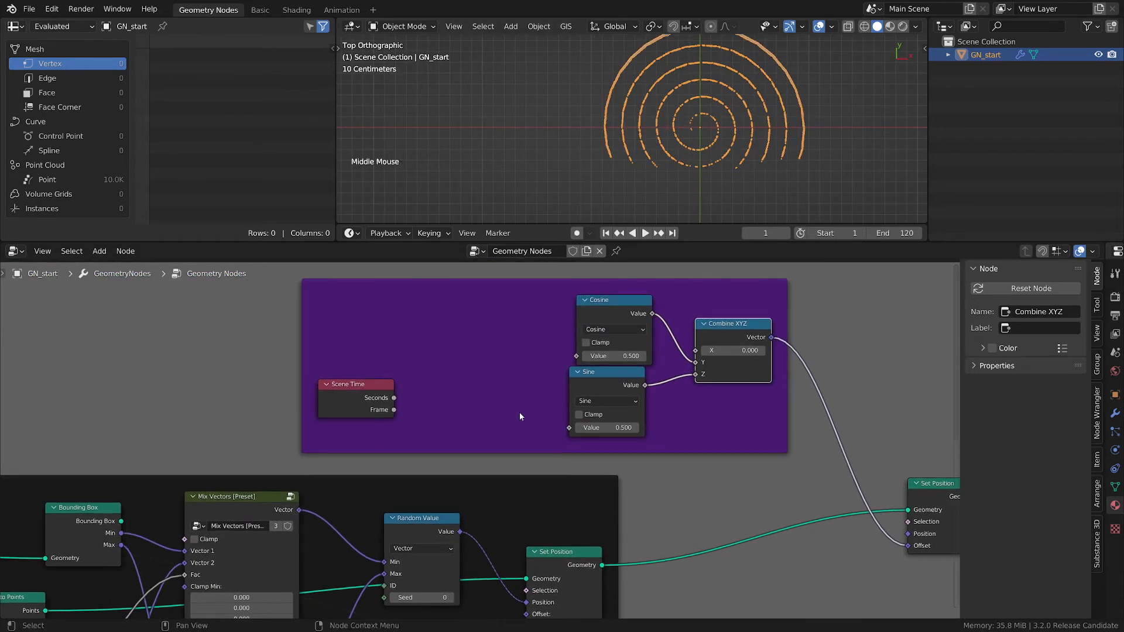
Step: Space out the Scene Time and Sine nodes and link the Frame output to the Value inputs of both Cosine and Sine
middle_click_drag(473, 400, 617, 401)
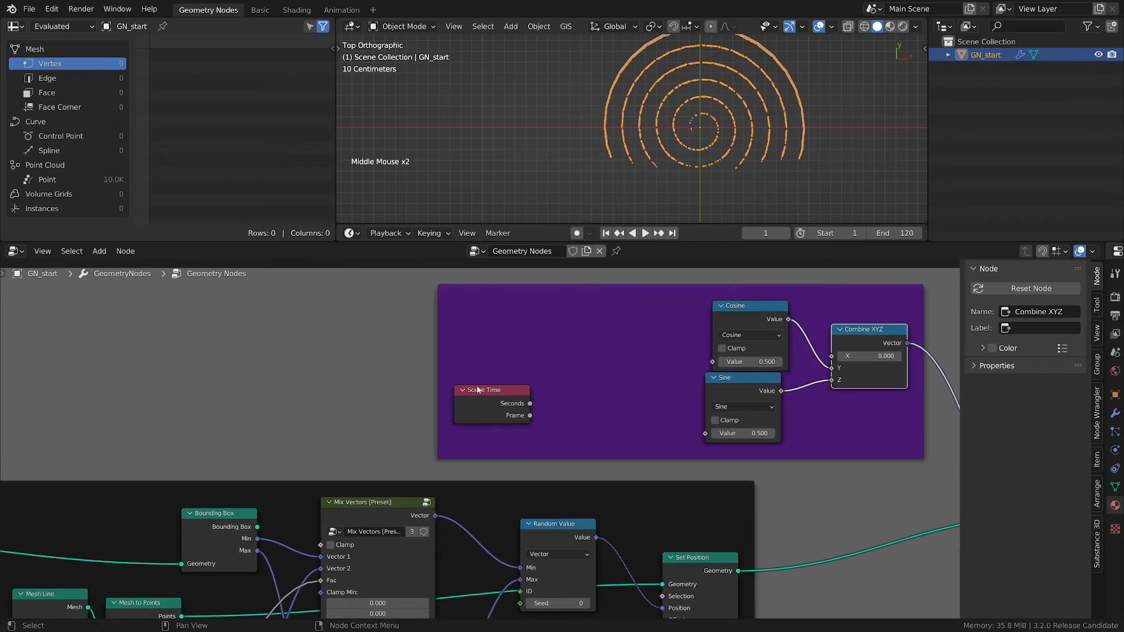
left_click_drag(477, 389, 377, 338)
left_click_drag(761, 376, 769, 381)
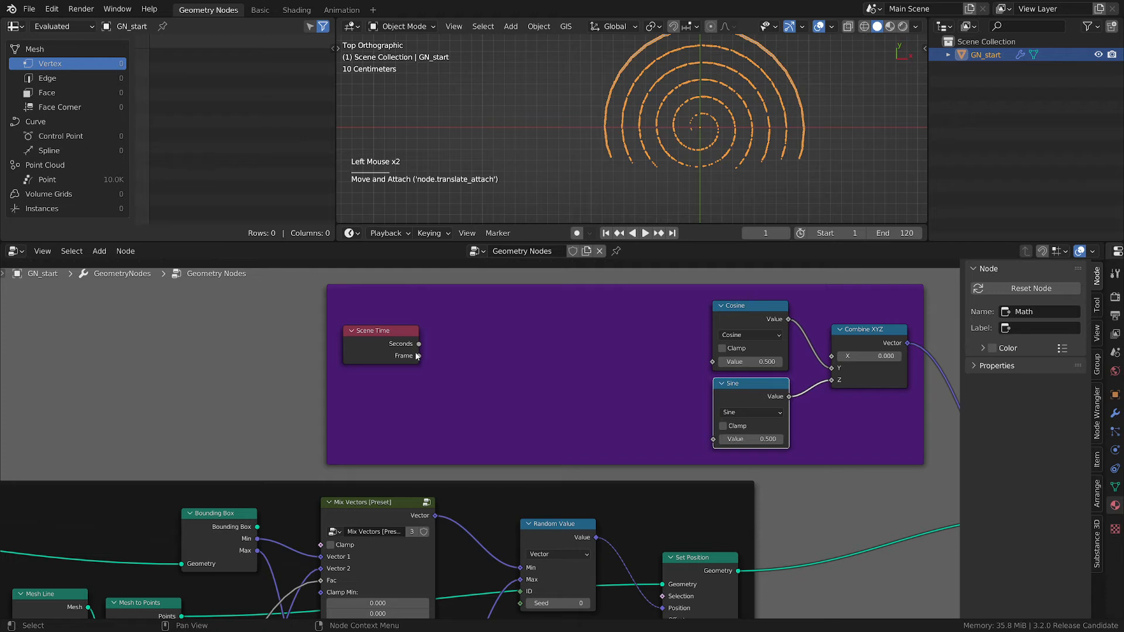
key("shift+a")
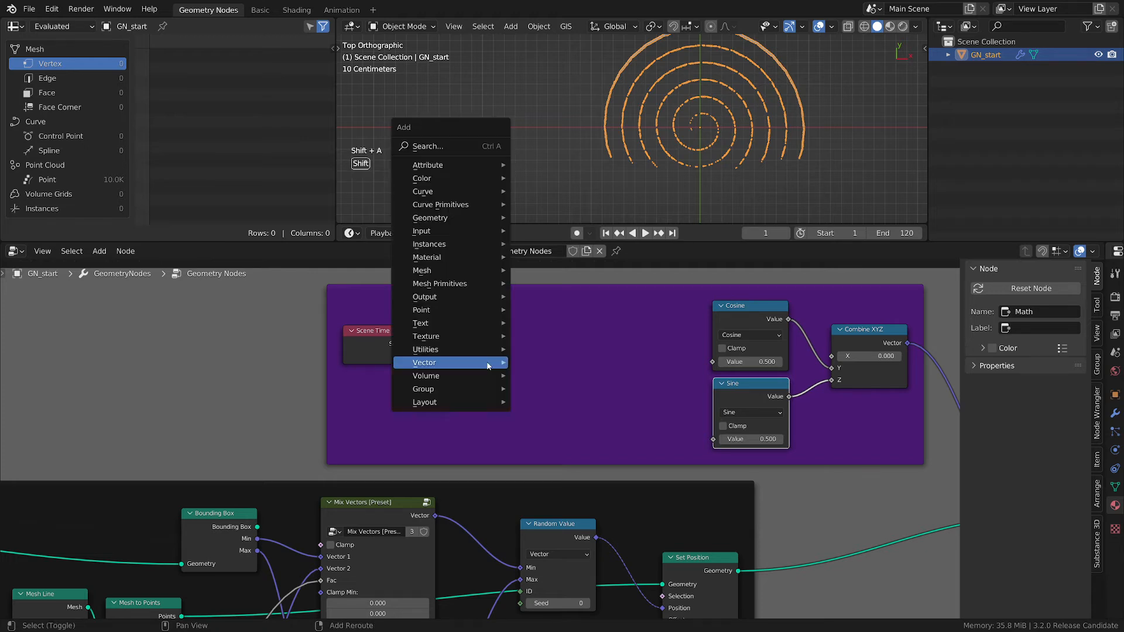
mouse_move(452, 361)
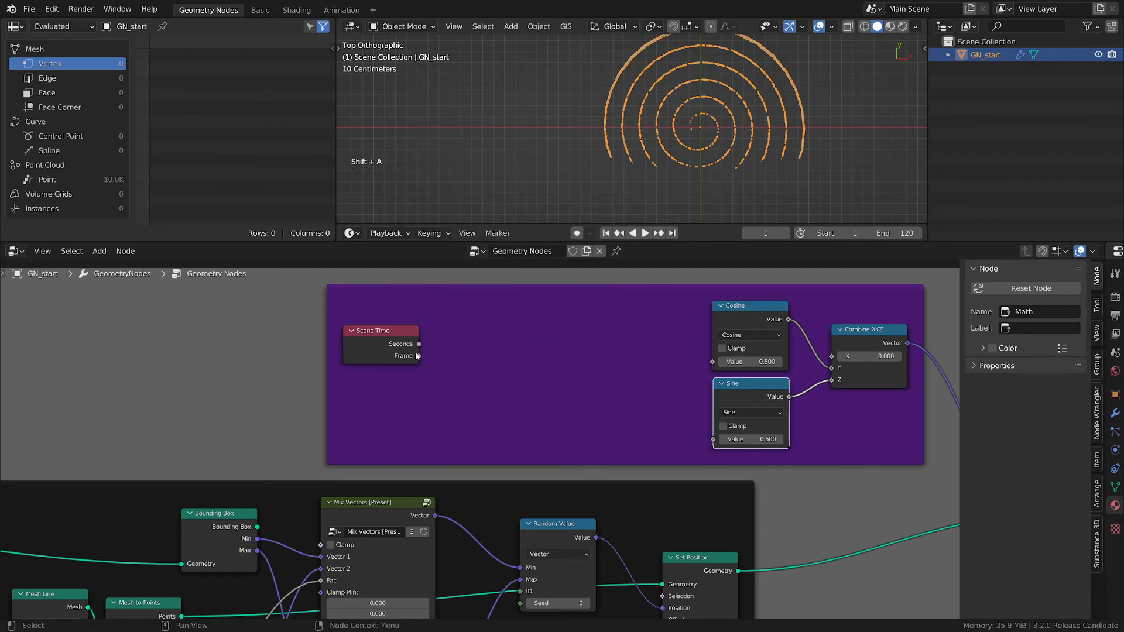
left_click_drag(418, 356, 712, 361)
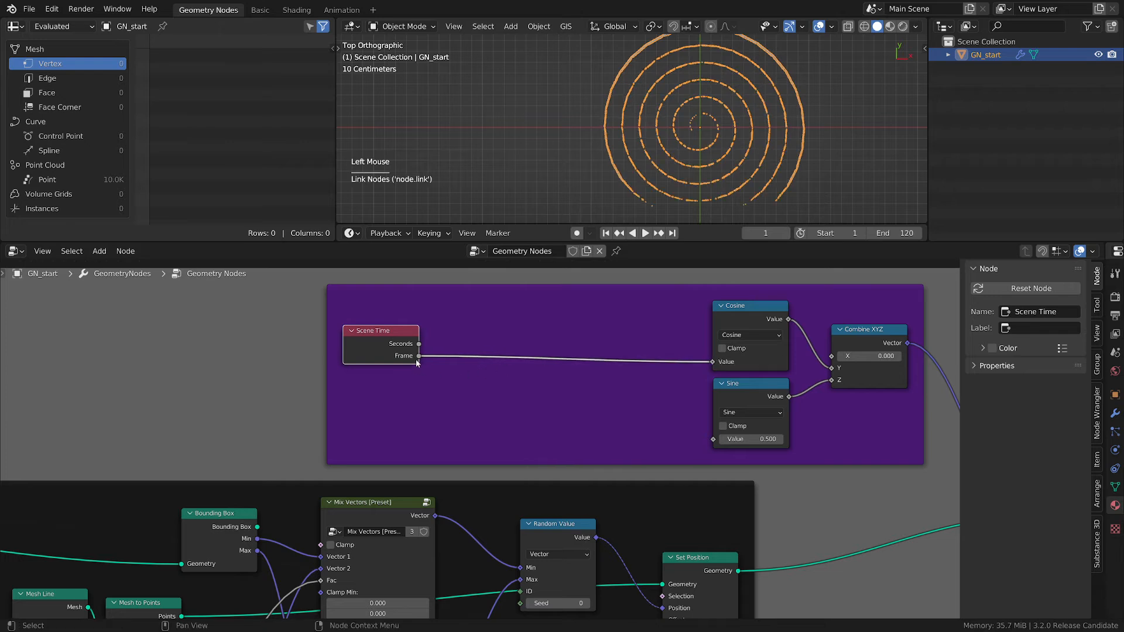
left_click_drag(431, 361, 720, 441)
Step: Play the animation and examine the motion of the spiral's points up close near the centre
key("space")
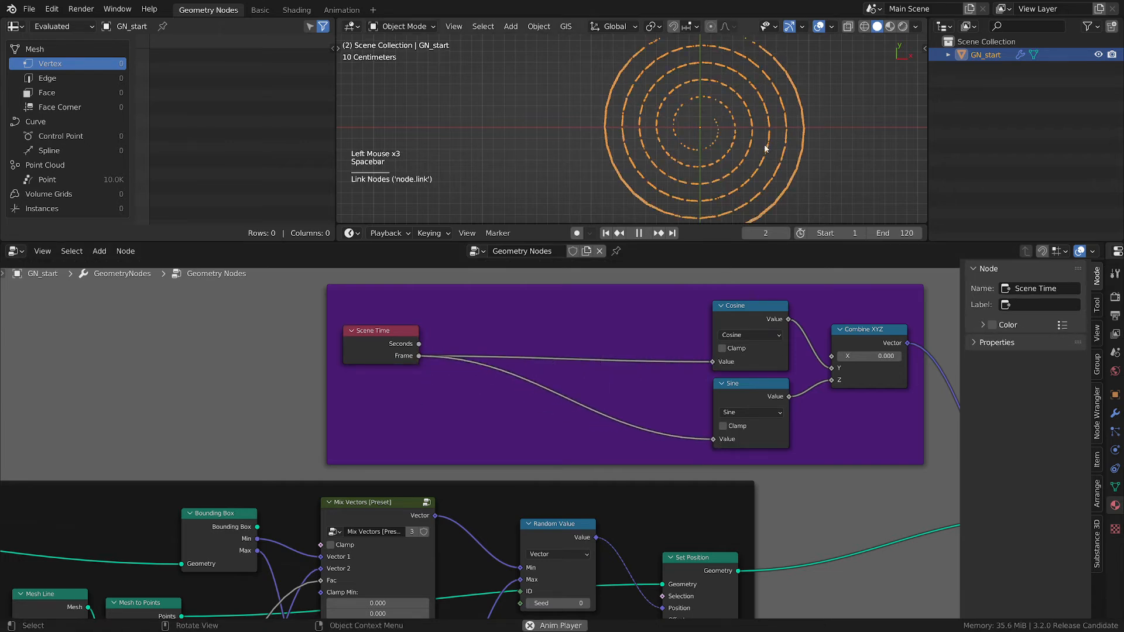
scroll(750, 144, "up", 5)
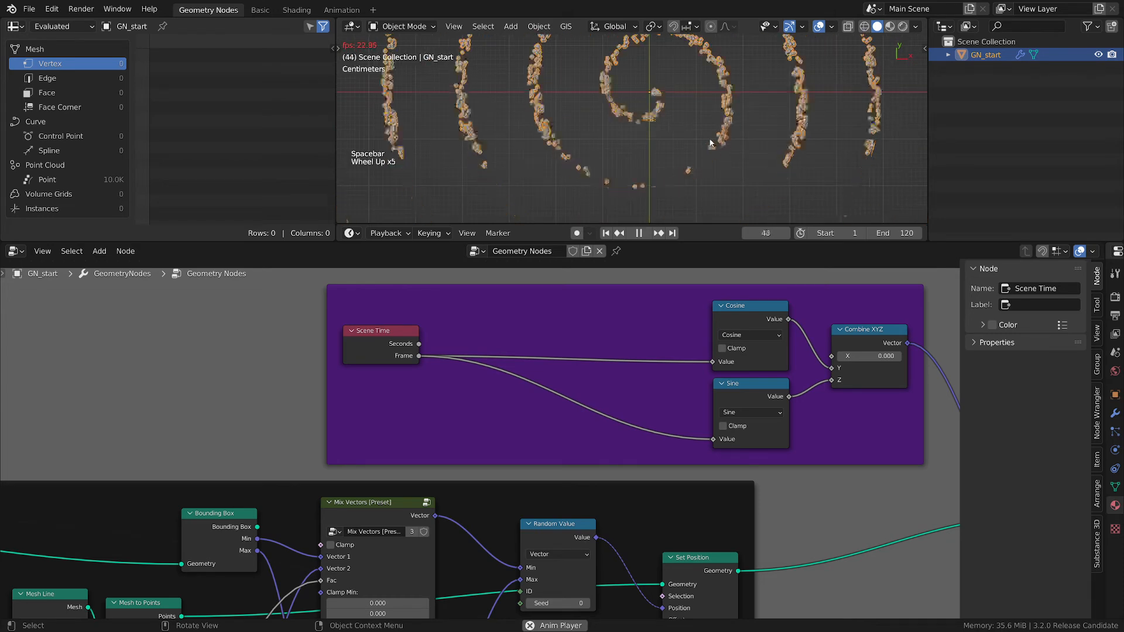
scroll(723, 138, "up", 2)
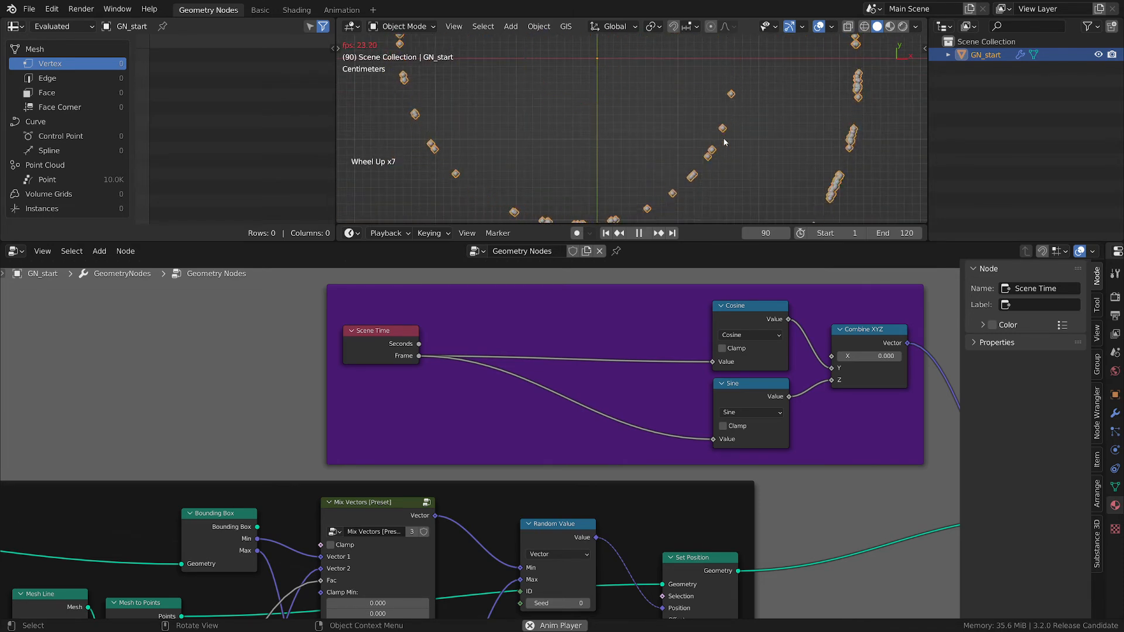
key("space")
scroll(724, 142, "down", 1)
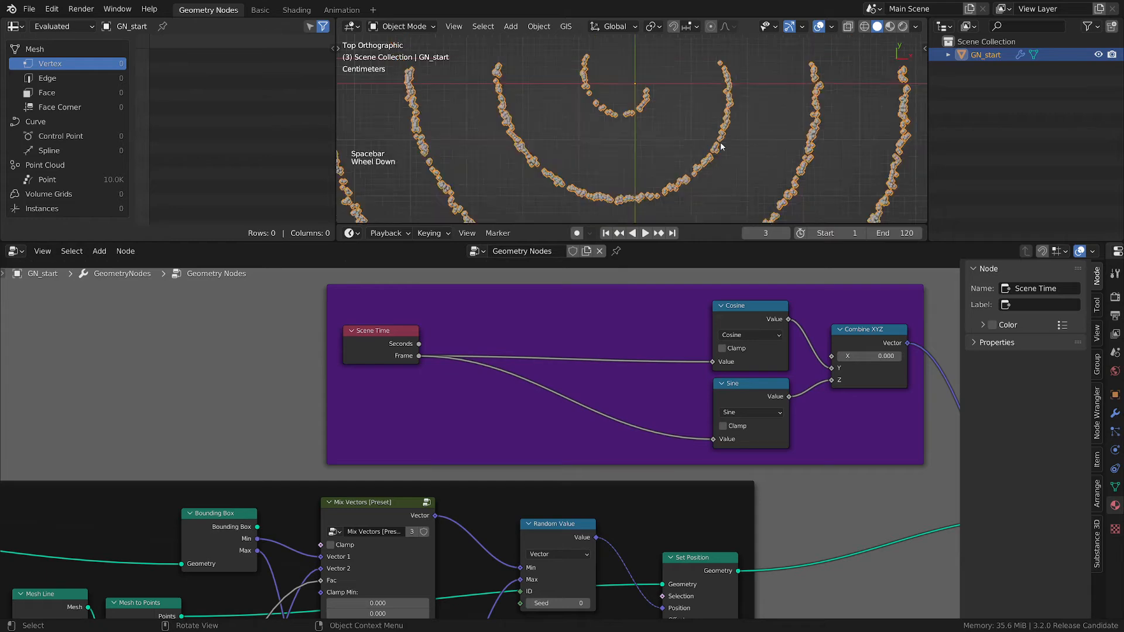
Step: Collapse the Cosine and Sine nodes and stack them compactly in front of the Combine XYZ node
middle_click_drag(841, 398, 632, 389)
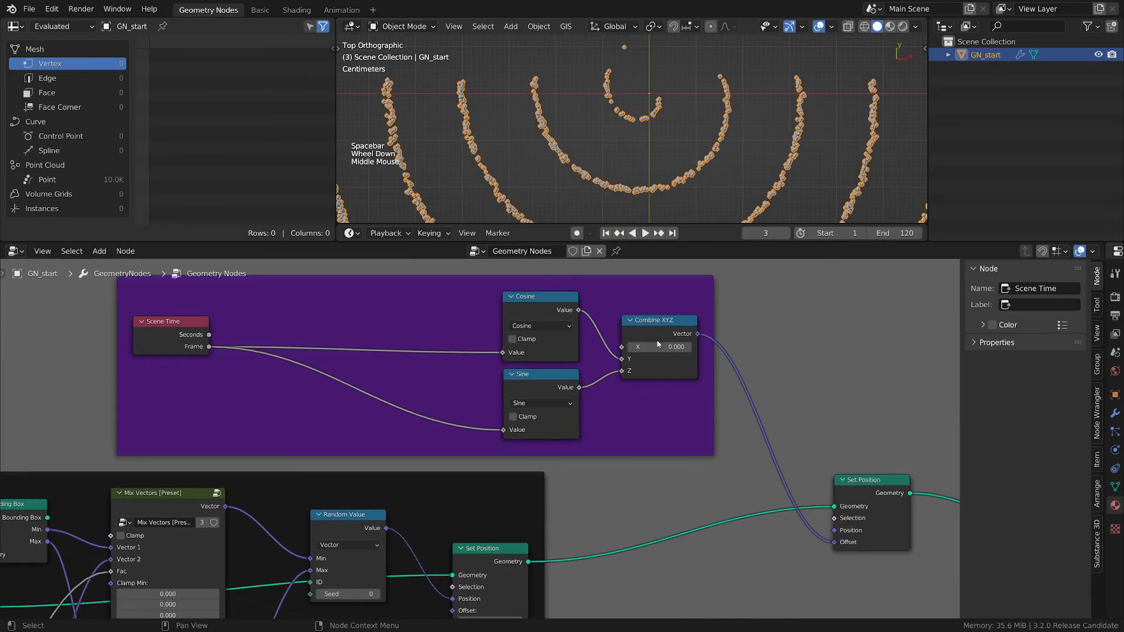
left_click_drag(655, 333, 621, 335)
middle_click_drag(707, 376, 654, 387)
left_click_drag(480, 335, 446, 335)
left_click_drag(467, 390, 444, 388)
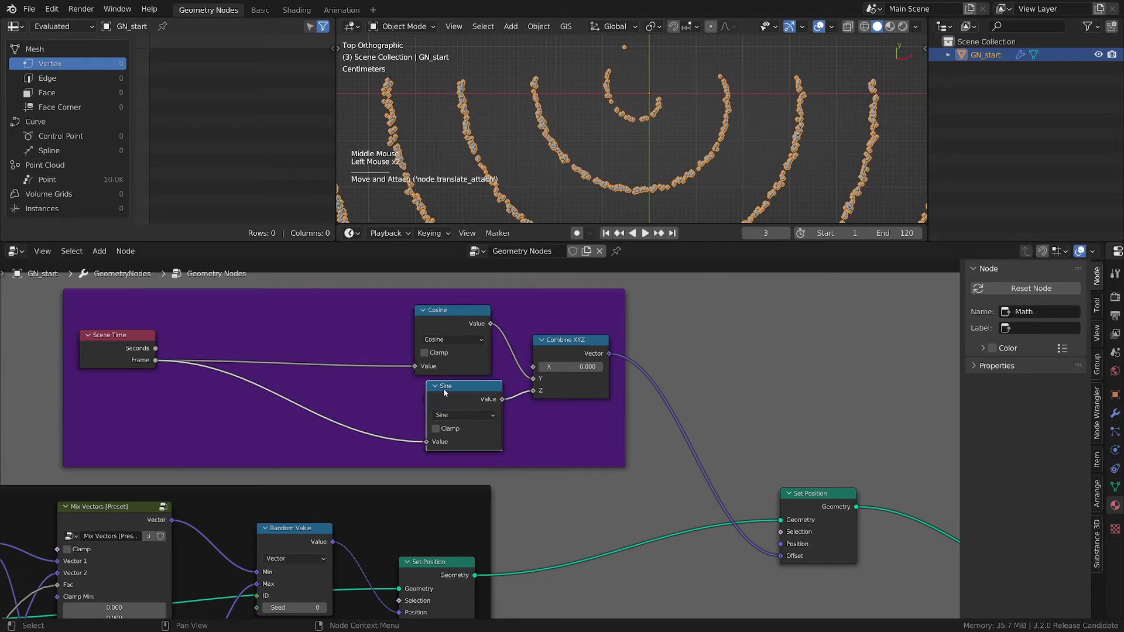
left_click(435, 385)
left_click(426, 312)
left_click_drag(445, 313, 460, 360)
Step: Insert a Vector Math node set to Scale, with a factor of 0.1, between Combine XYZ and the Set Position offset, and preview the animation
key("shift+a")
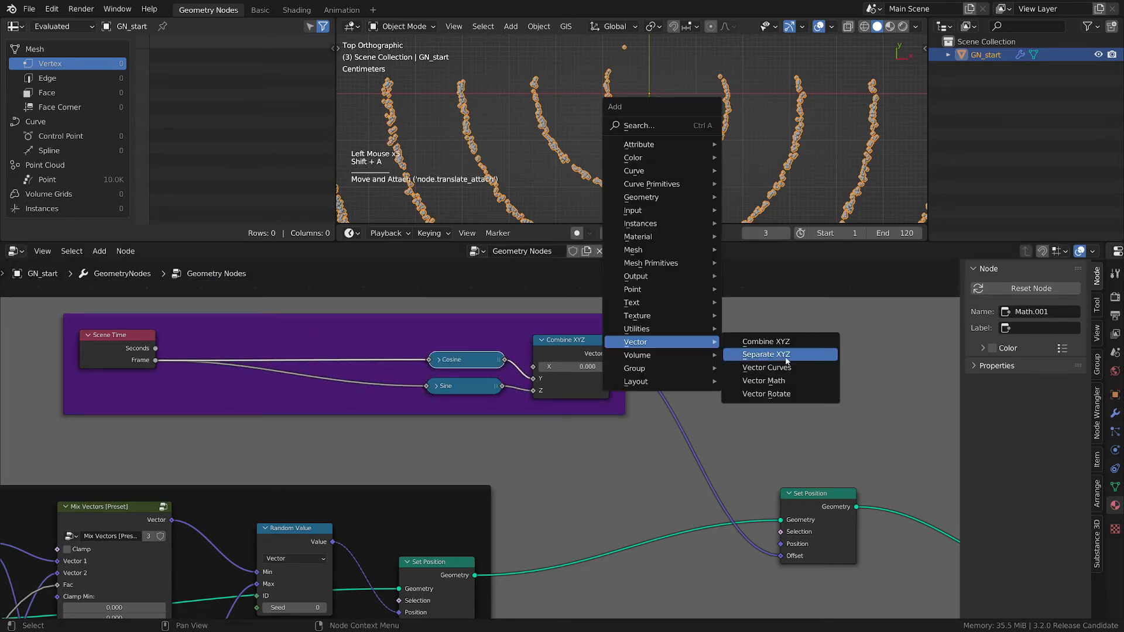
left_click(756, 382)
left_click(638, 334)
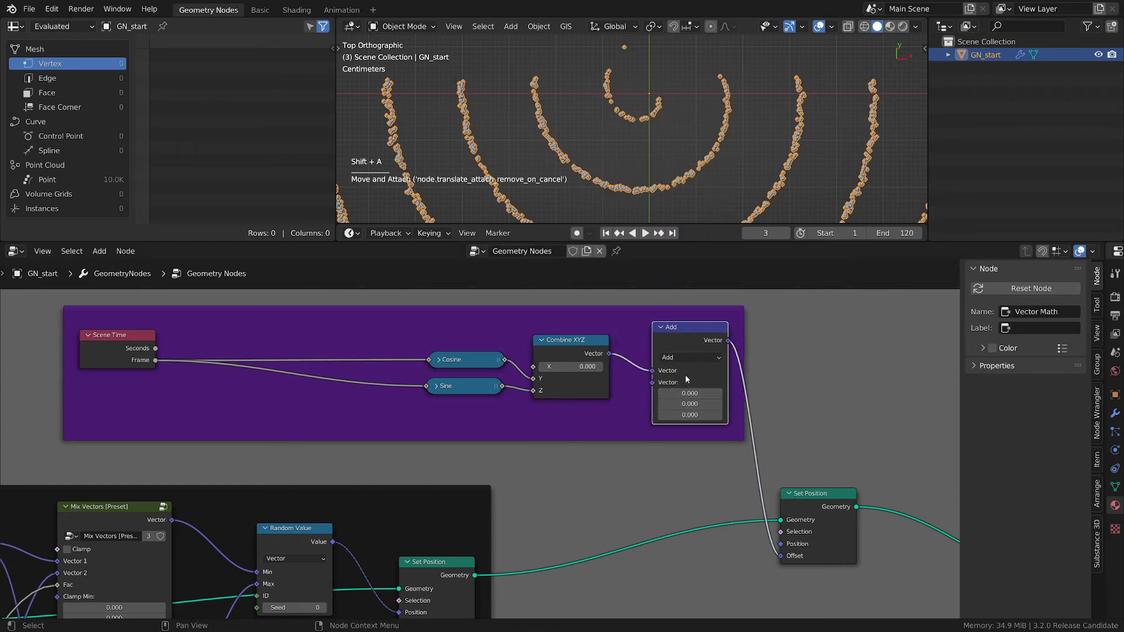
left_click(688, 357)
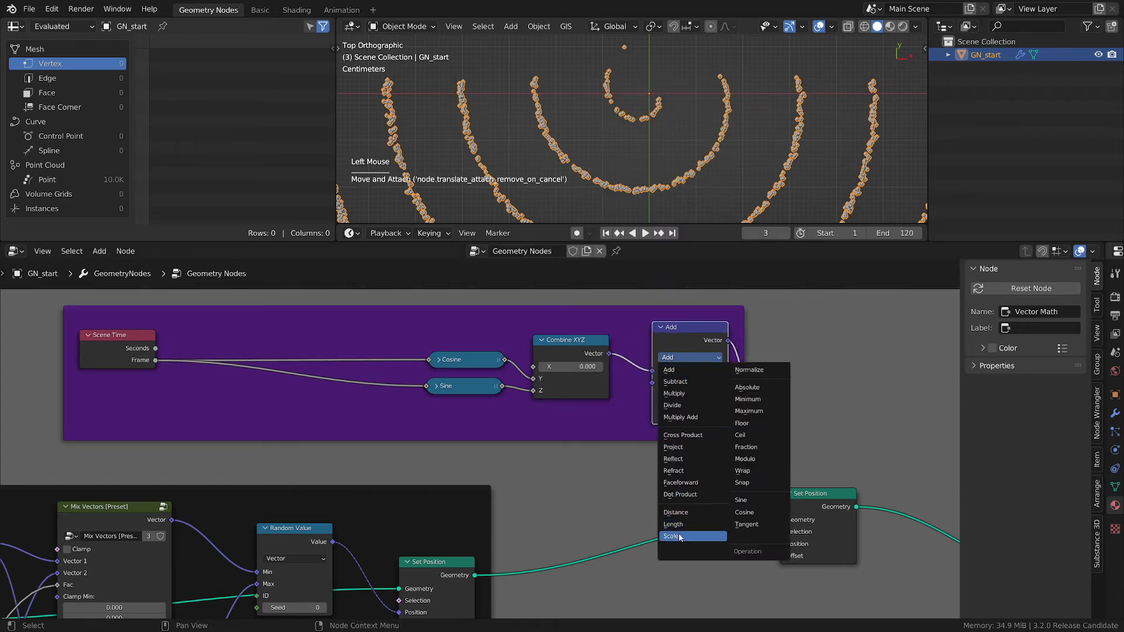
left_click(679, 537)
scroll(686, 390, "up", 2)
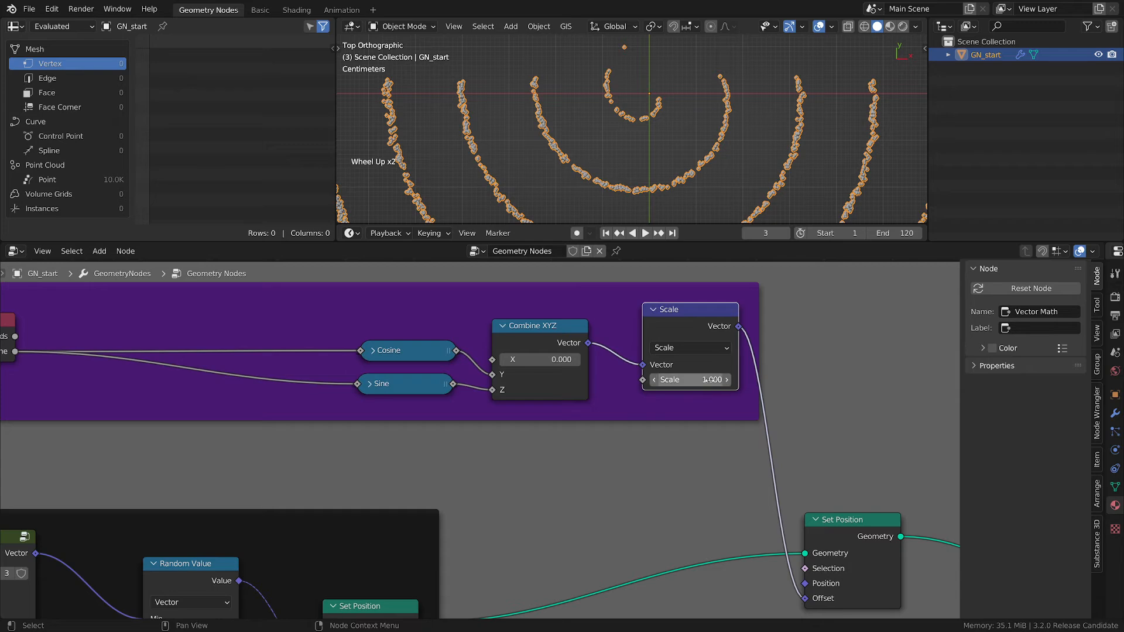
left_click(711, 380)
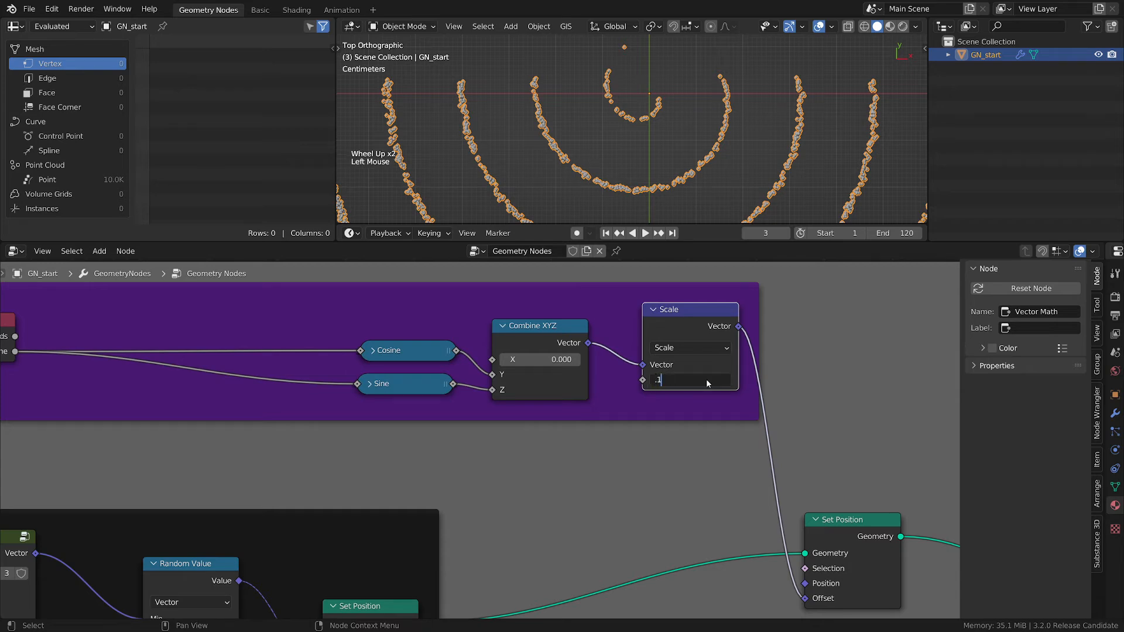
type(".1")
key("Return")
key("space")
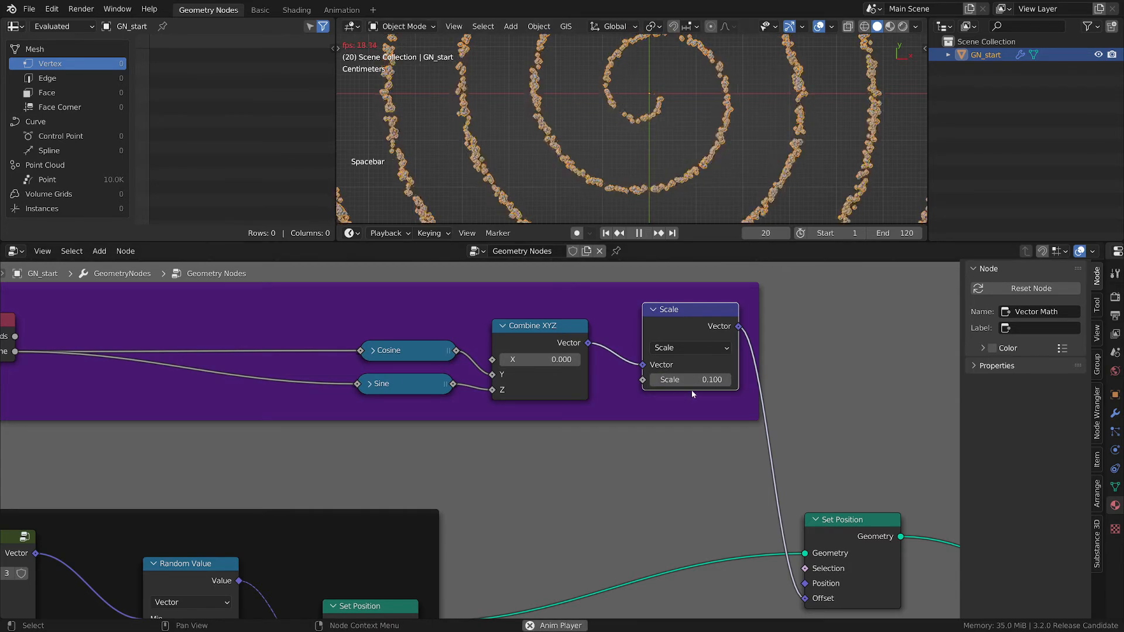
key("space")
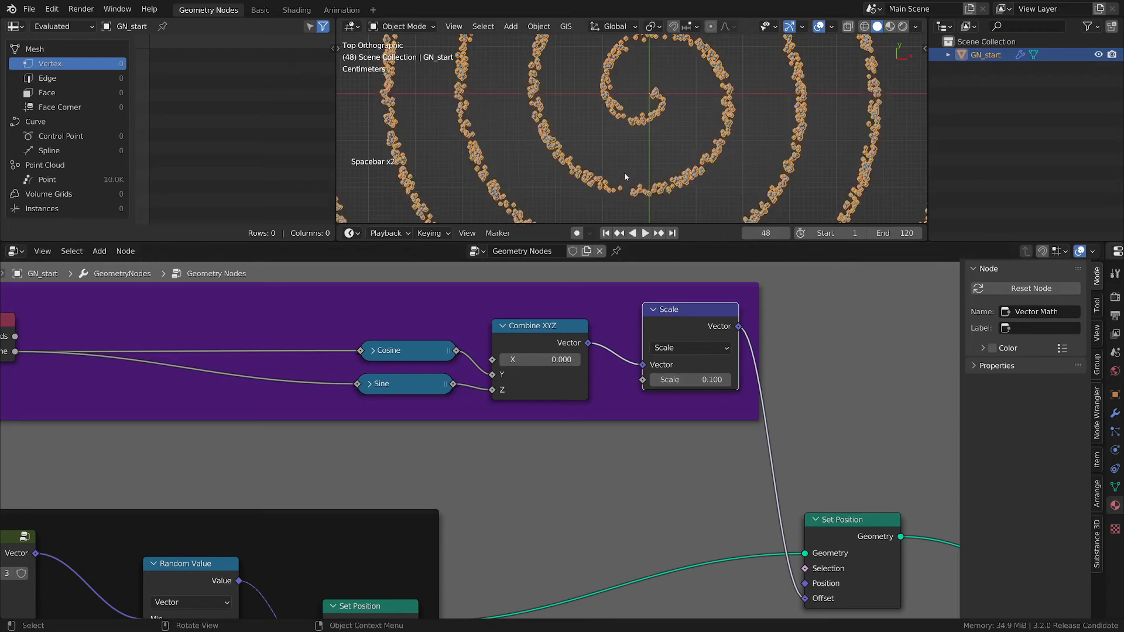
Step: Reduce the Scale node's factor to 0.01 and play the animation to check the smaller circular motion
left_click(710, 377)
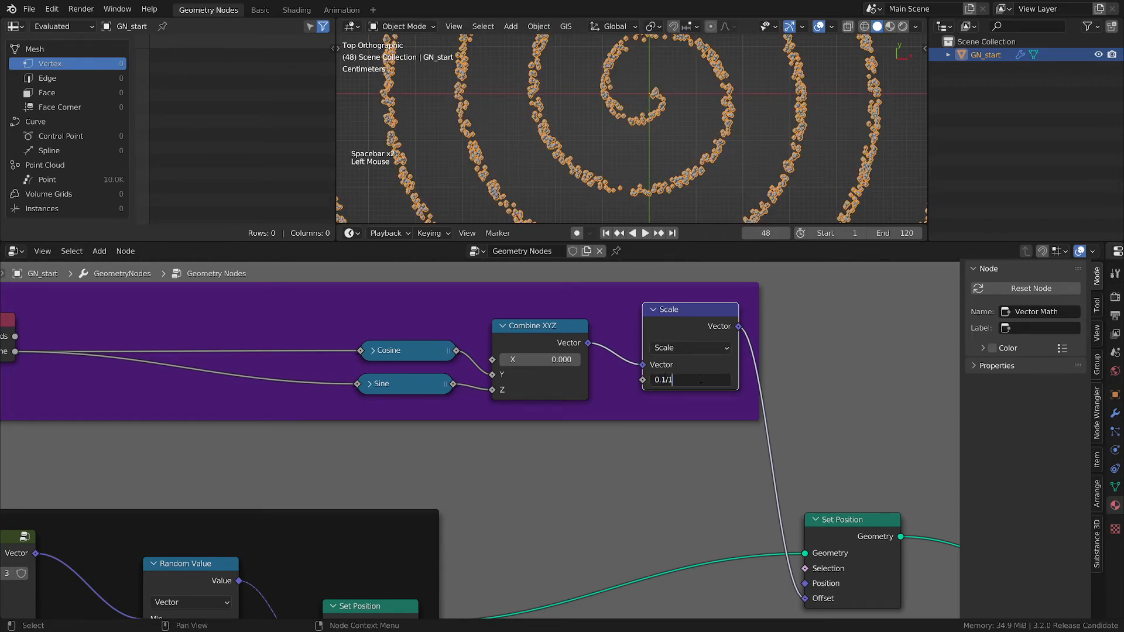
key("Return")
key("space")
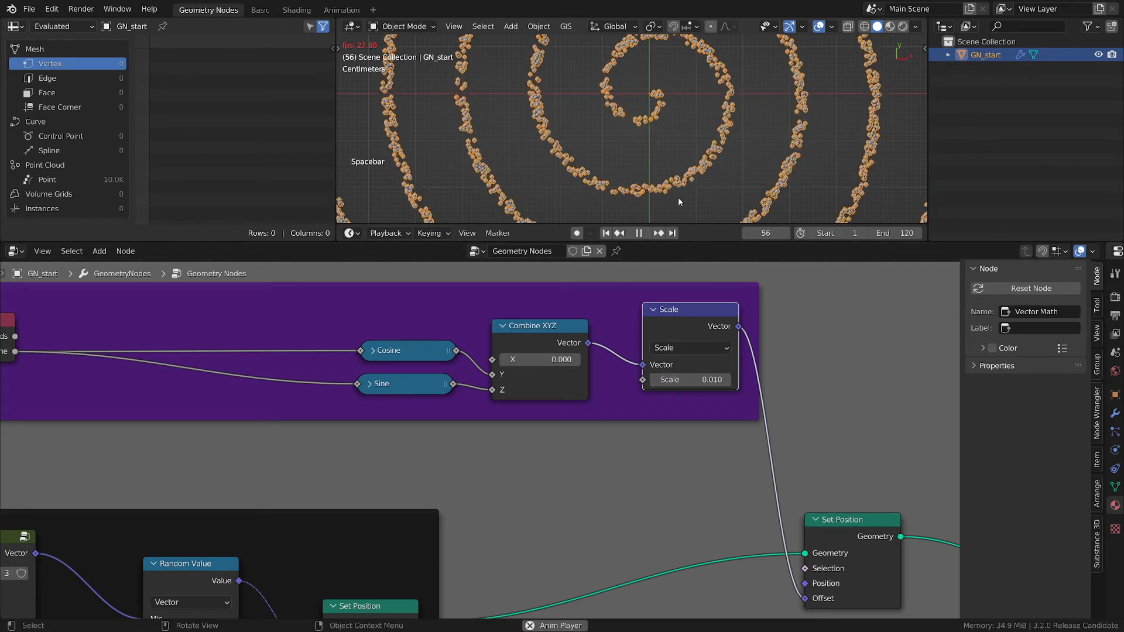
scroll(733, 123, "up", 2)
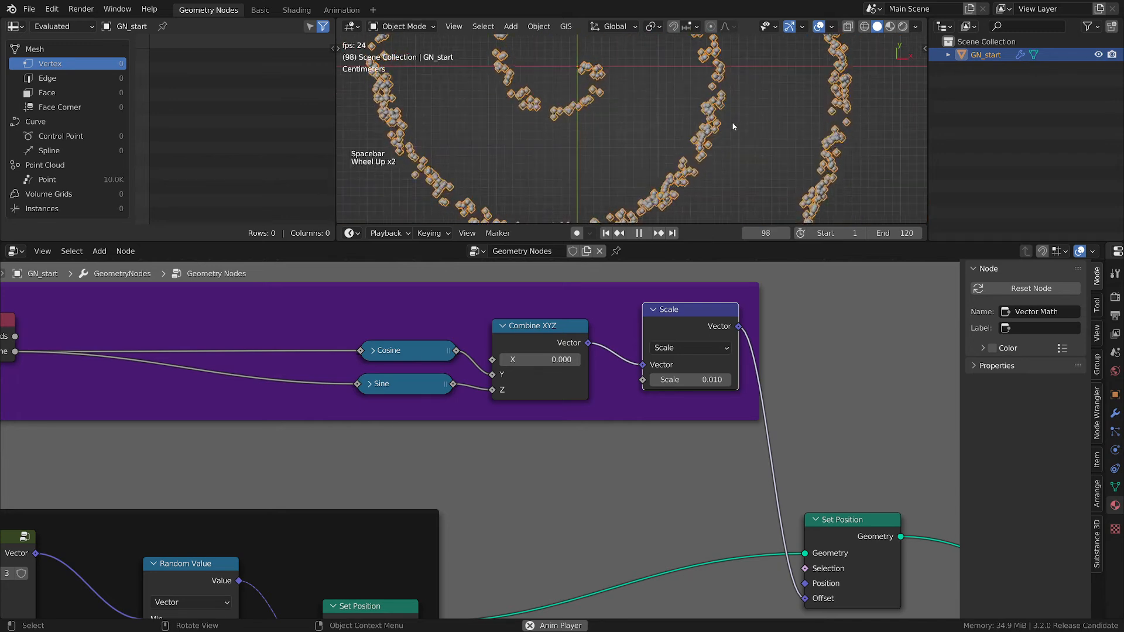
scroll(603, 126, "down", 6)
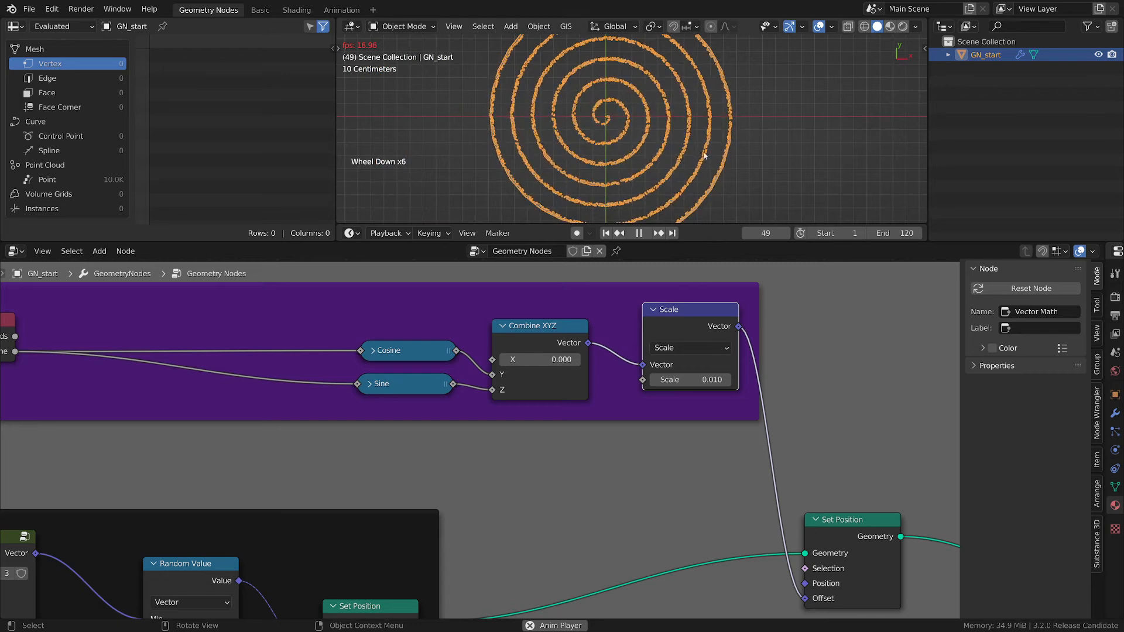
key("space")
Step: Move the collapsed Cosine and Sine nodes slightly upward and play the animation to check the speed of the points
scroll(650, 132, "up", 3)
scroll(545, 435, "up", 1)
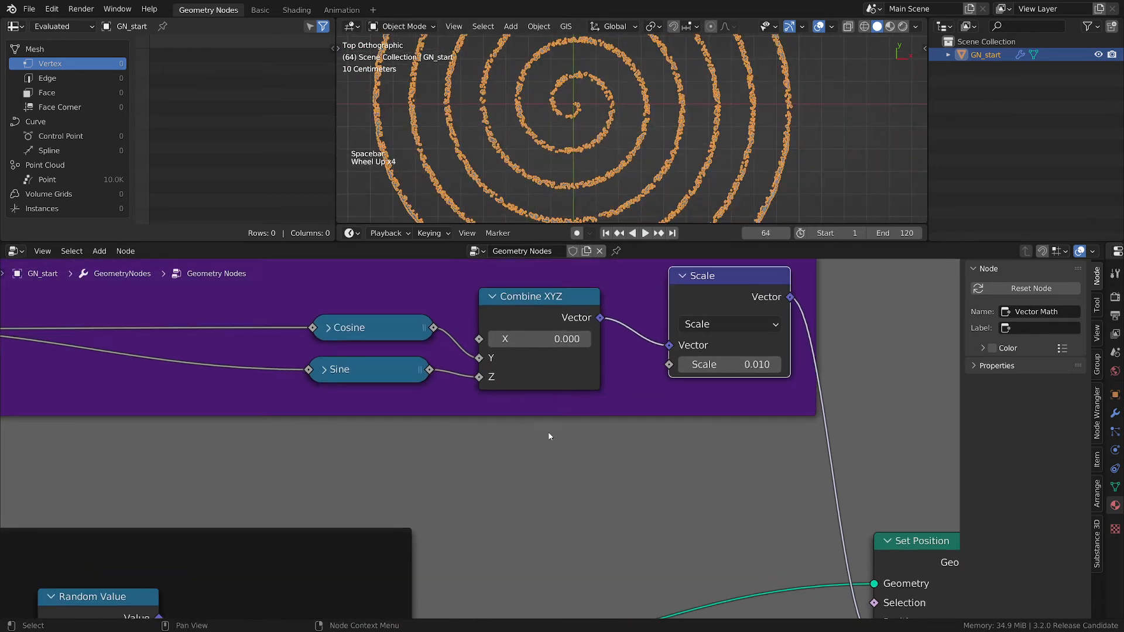
middle_click_drag(182, 410, 490, 458)
scroll(491, 458, "up", 2)
left_click_drag(729, 352, 734, 321)
left_click_drag(732, 427, 738, 384)
key("space")
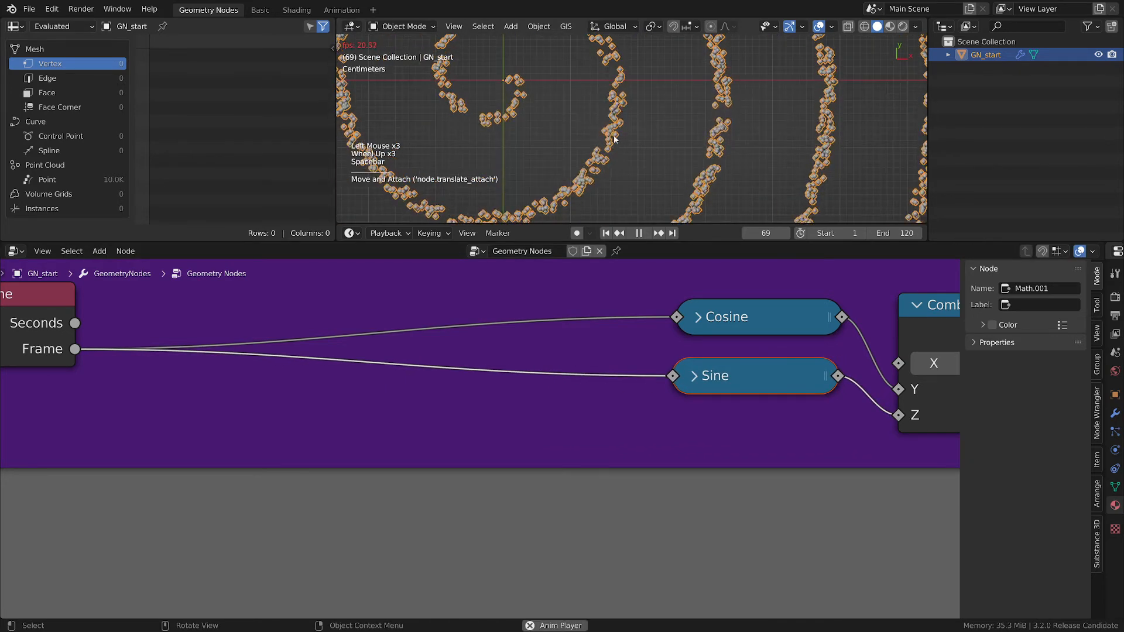
key("space")
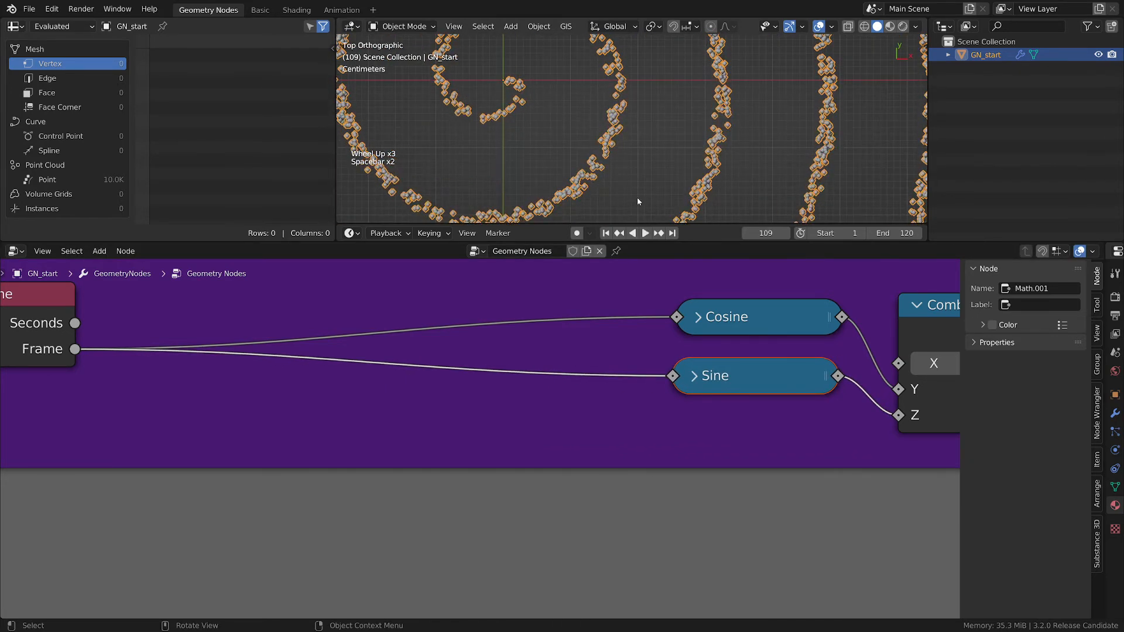
Step: Move Scene Time farther from the math nodes and merge its two Frame links through a reroute placed just before Cosine and Sine
scroll(313, 374, "down", 1)
middle_click_drag(314, 374, 511, 395)
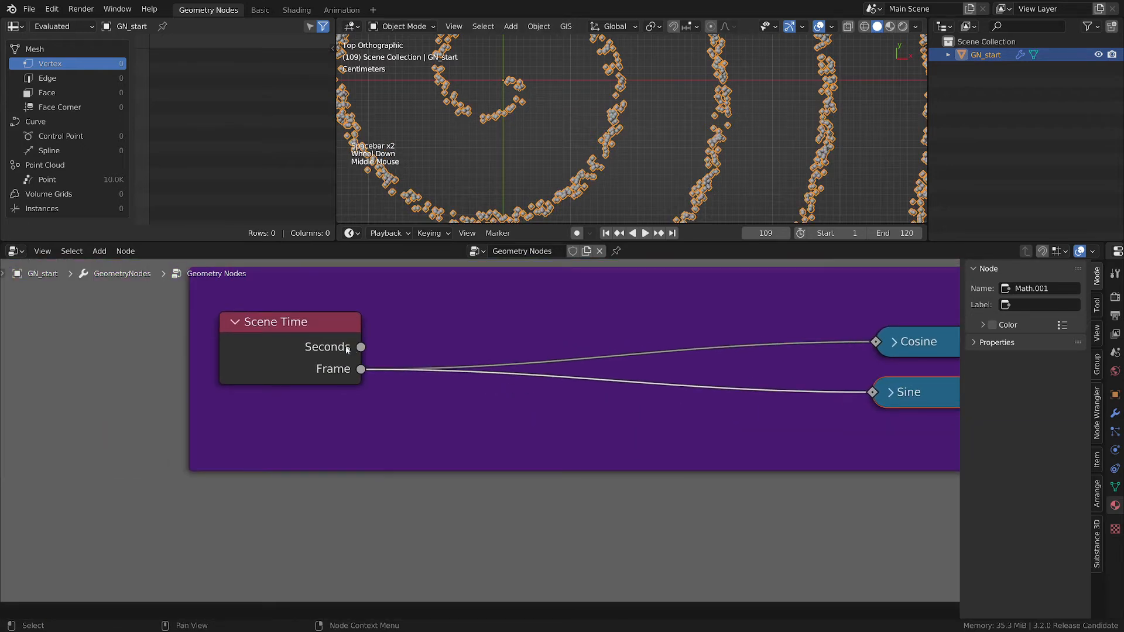
left_click_drag(288, 319, 204, 297)
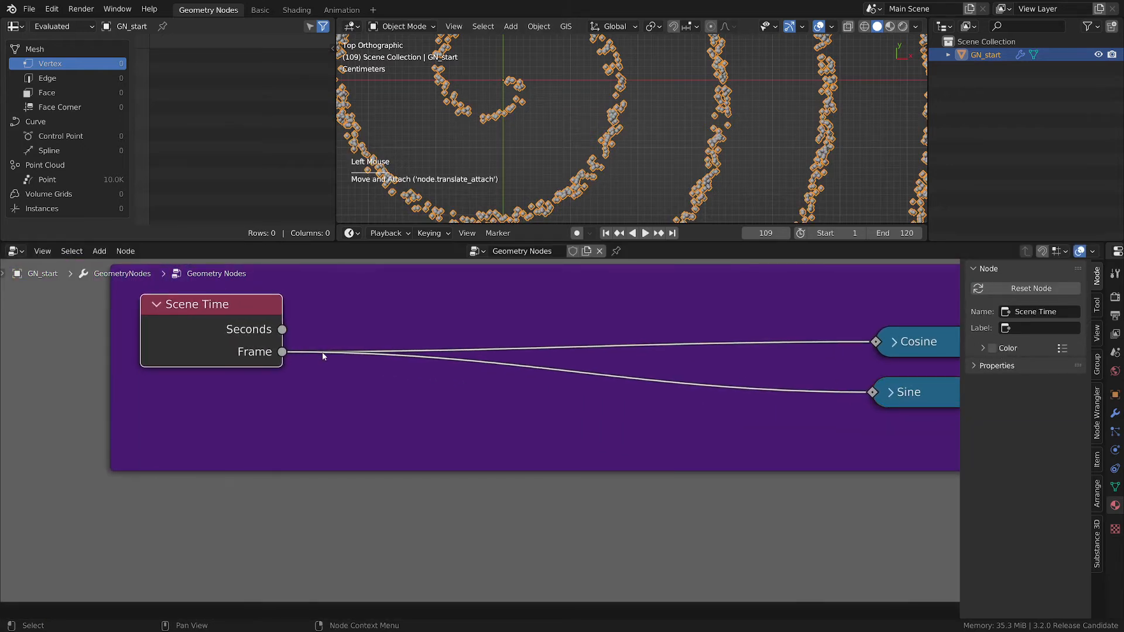
right_click_drag(345, 386, 338, 375, "shift")
key("g")
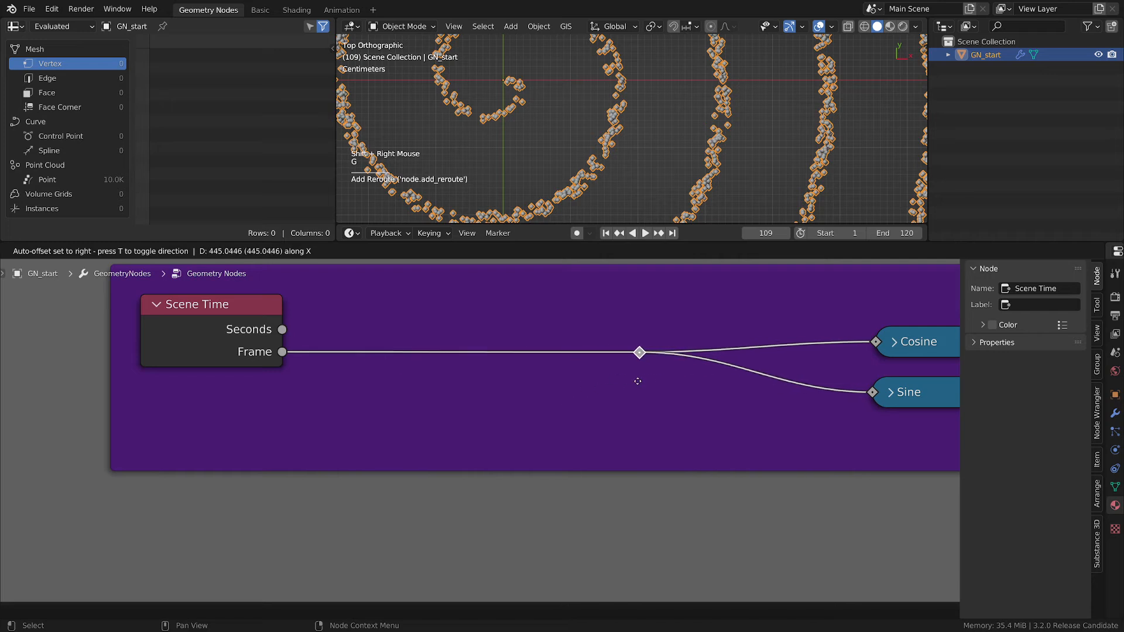
left_click(635, 382)
scroll(630, 386, "down", 1)
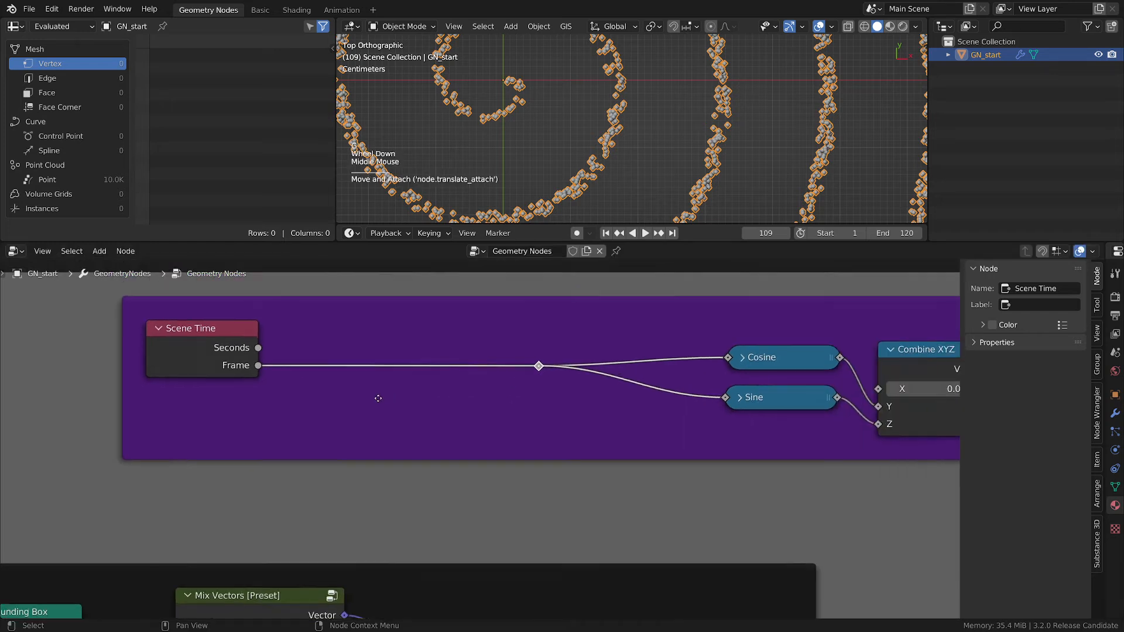
middle_click_drag(560, 387, 444, 392)
key("g")
left_click(471, 368)
middle_click_drag(337, 420, 527, 416)
scroll(428, 414, "up", 2)
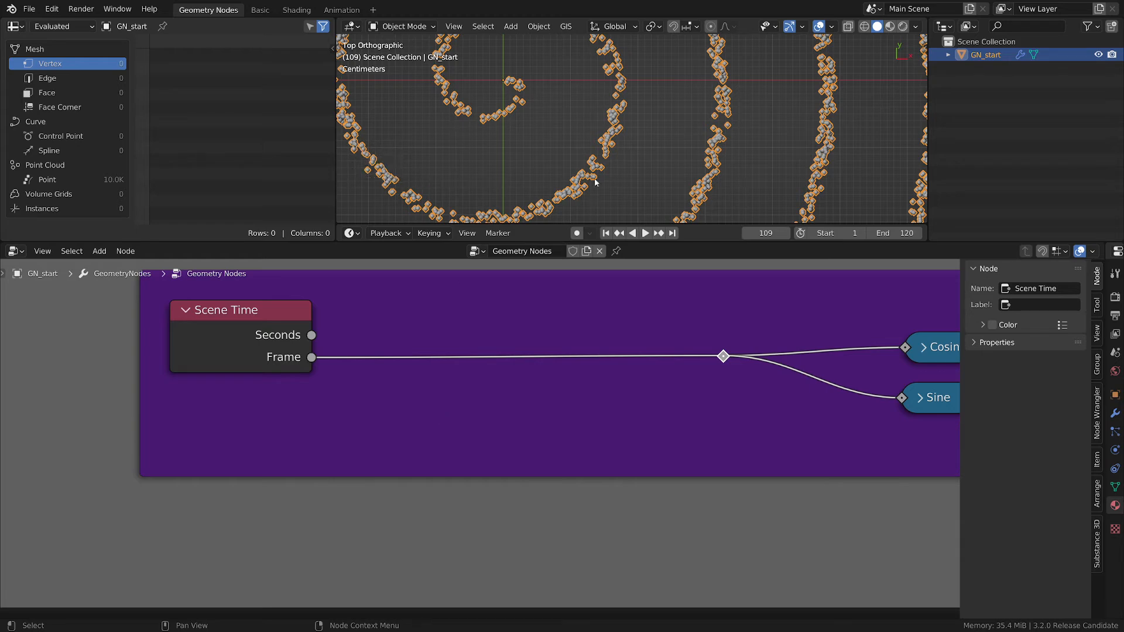
Step: Preview the animation and insert a Math node set to Multiply between the Scene Time Frame output and the reroute
key("space")
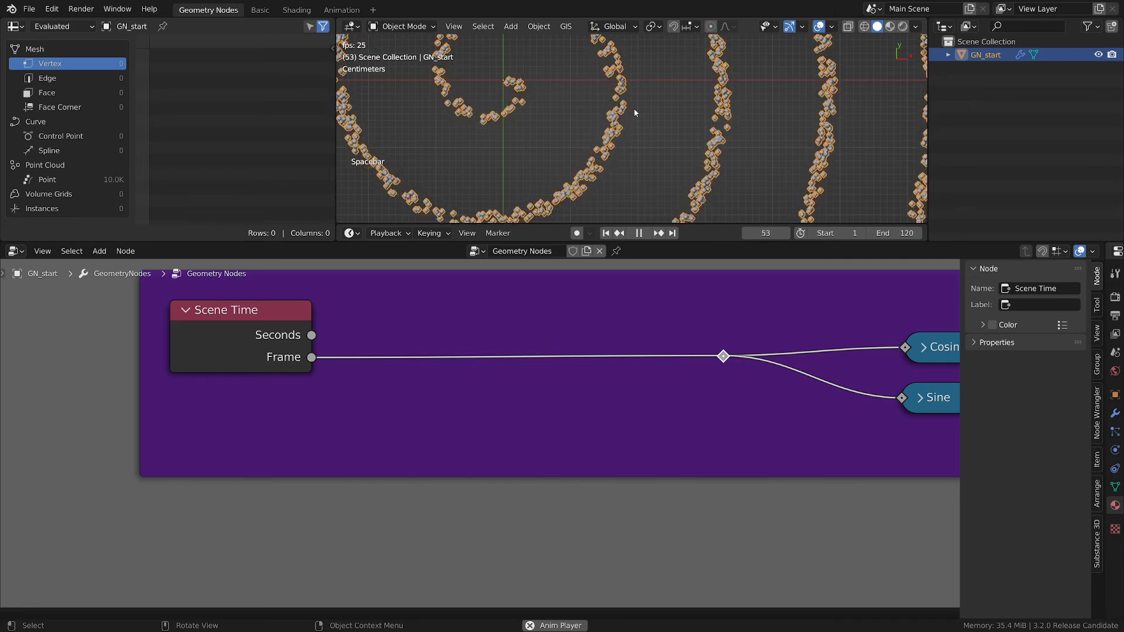
key("space")
key("shift+a")
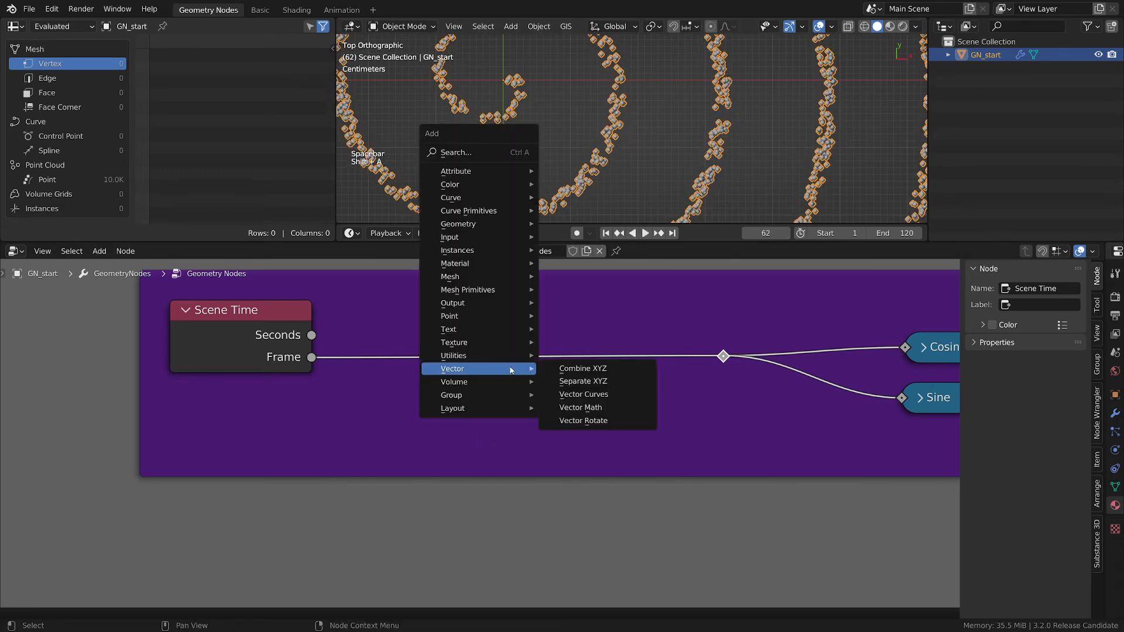
mouse_move(483, 357)
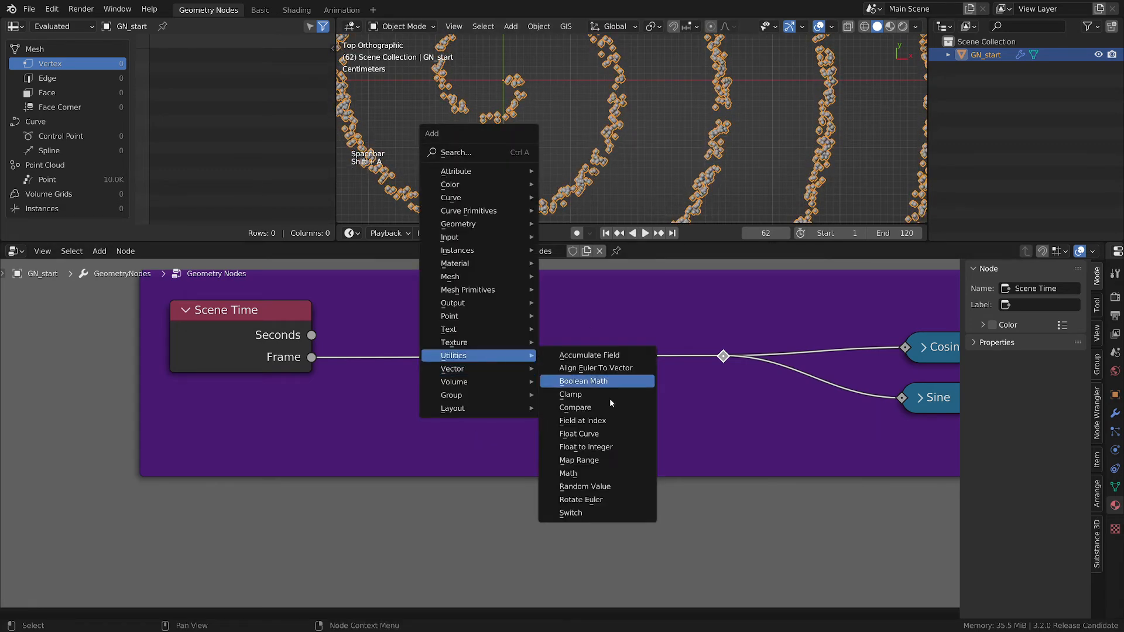
left_click(600, 475)
left_click(559, 380)
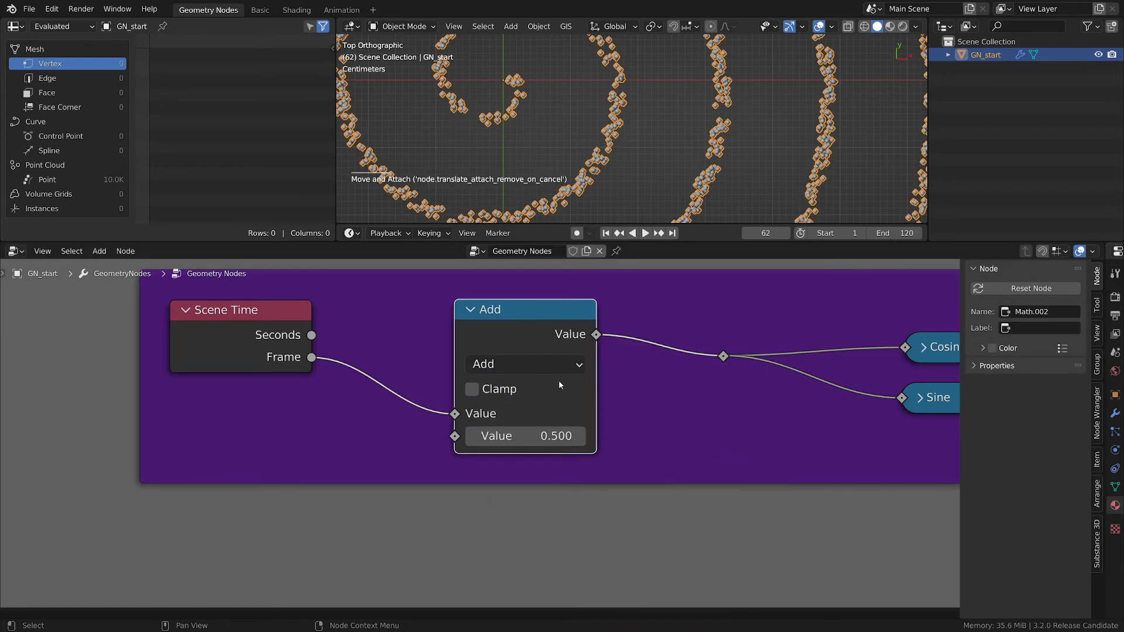
left_click(540, 364)
left_click(426, 157)
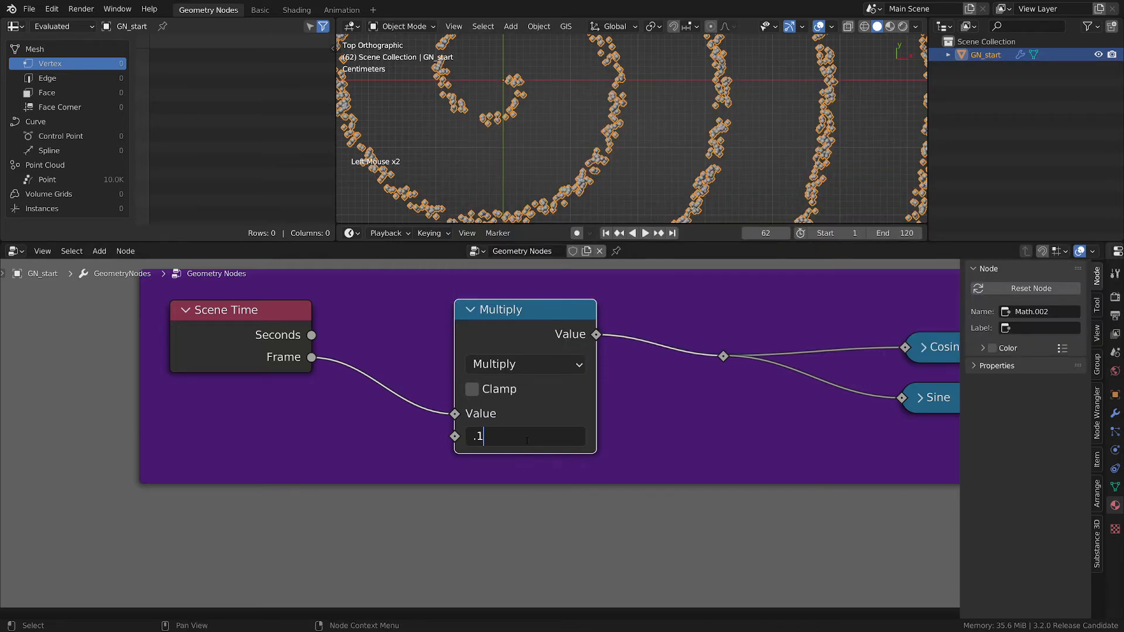
Step: Set the Multiply node's second value to 0.1, preview the motion's speed, and shift the node closer to Scene Time
key("Return")
key("space")
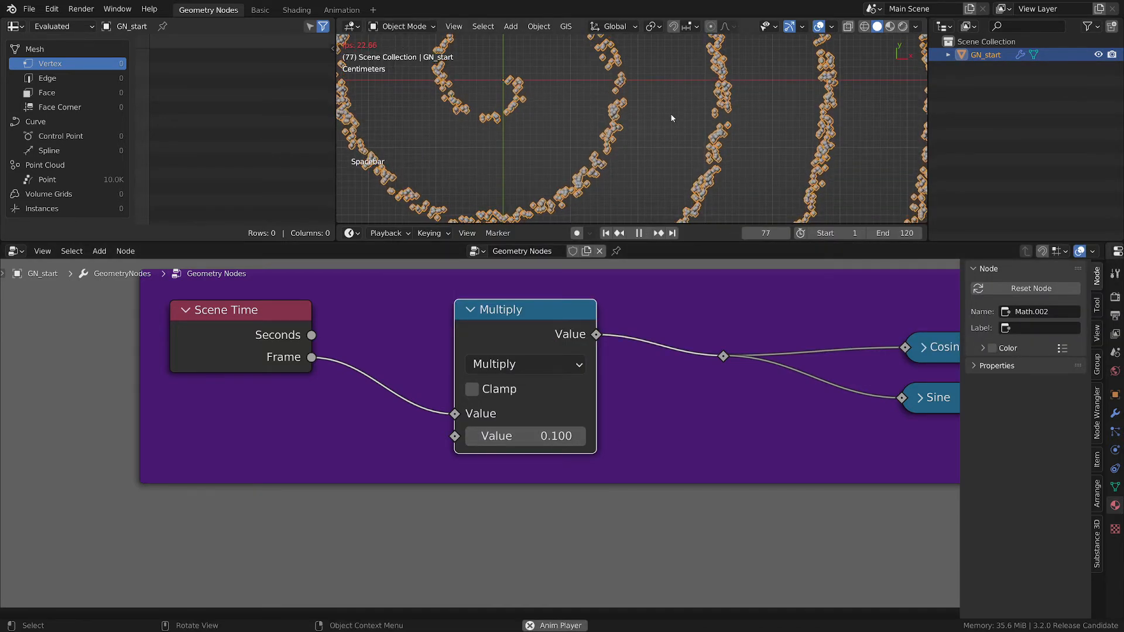
scroll(670, 113, "up", 2)
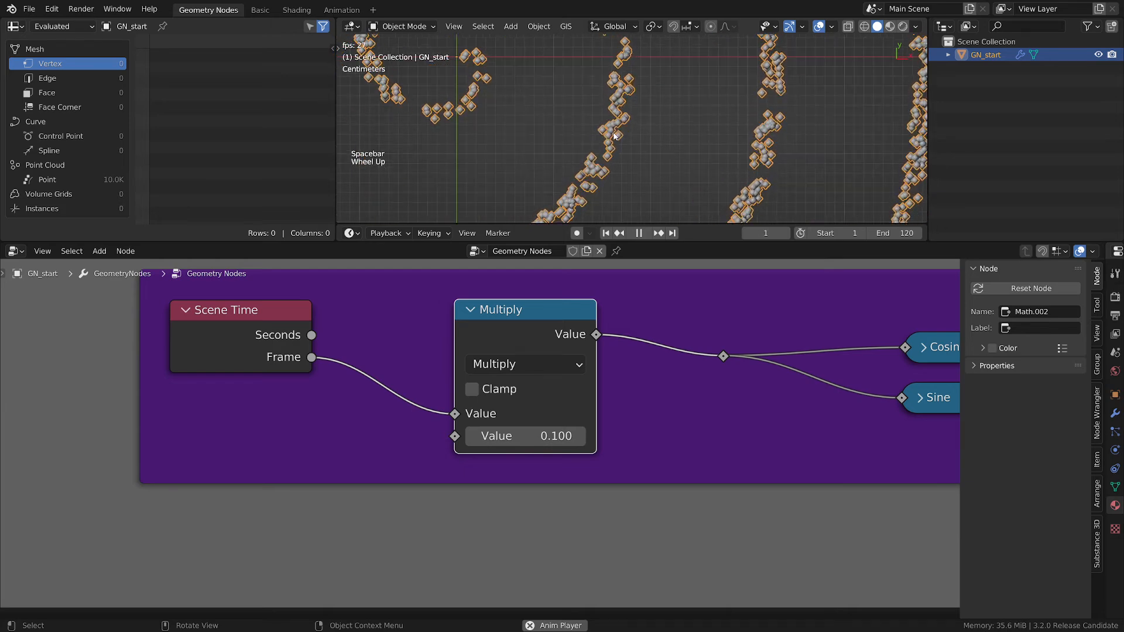
scroll(627, 142, "down", 2)
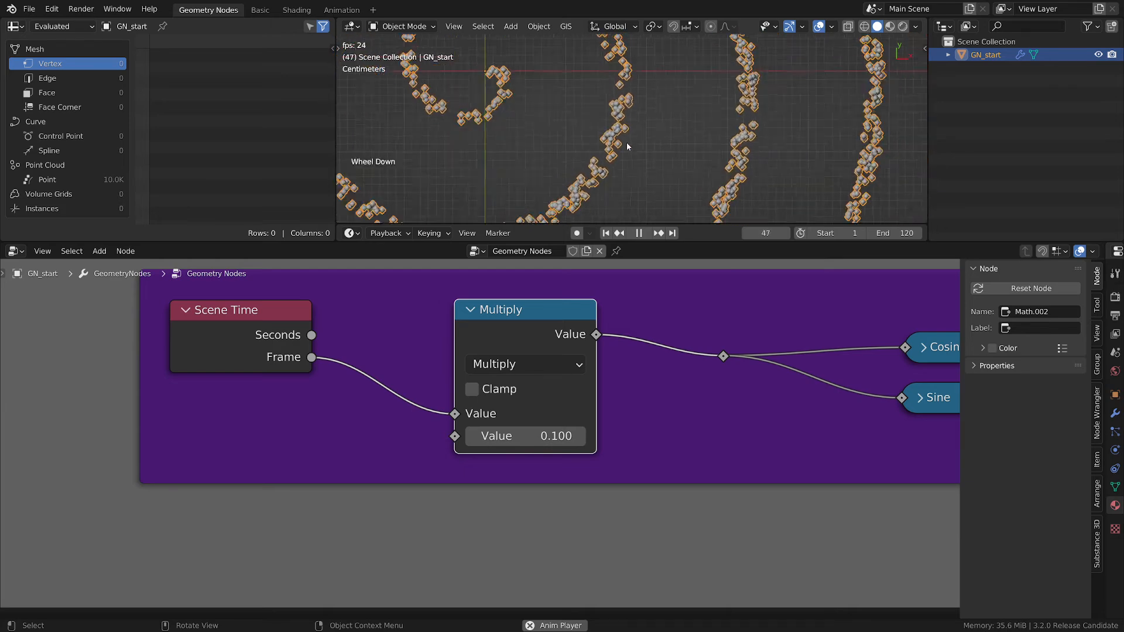
scroll(626, 137, "up", 1)
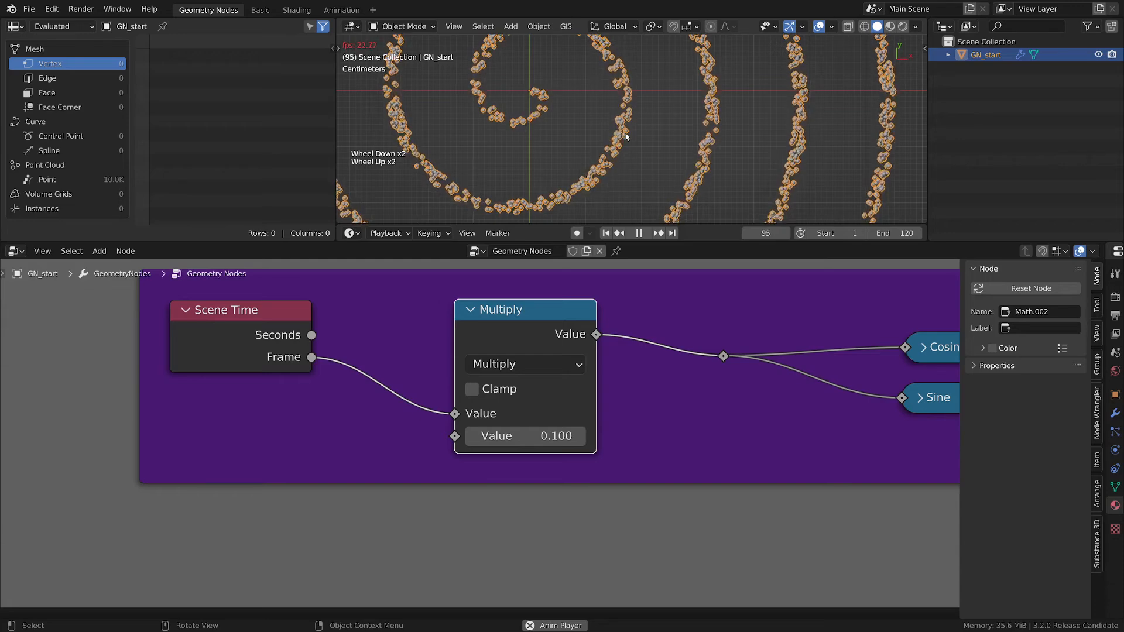
left_click_drag(542, 317, 464, 315)
key("space")
Step: Set the Scale node's factor to 1 and play the animation to inspect the larger circular motion
scroll(590, 413, "down", 1)
middle_click_drag(592, 412, 570, 414)
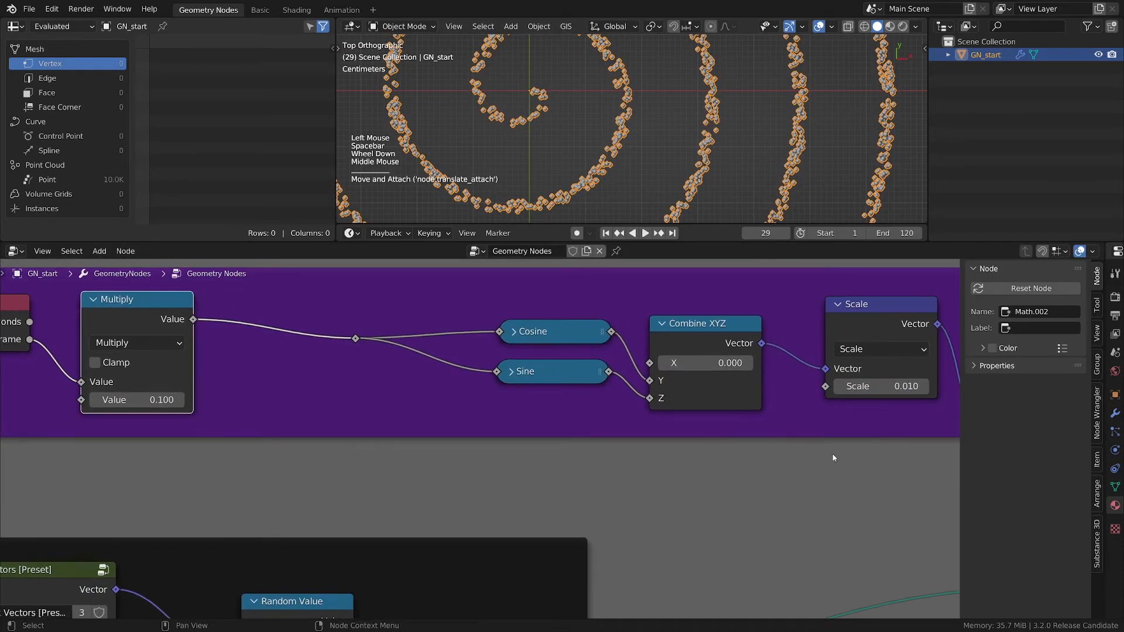
middle_click_drag(883, 402, 628, 417)
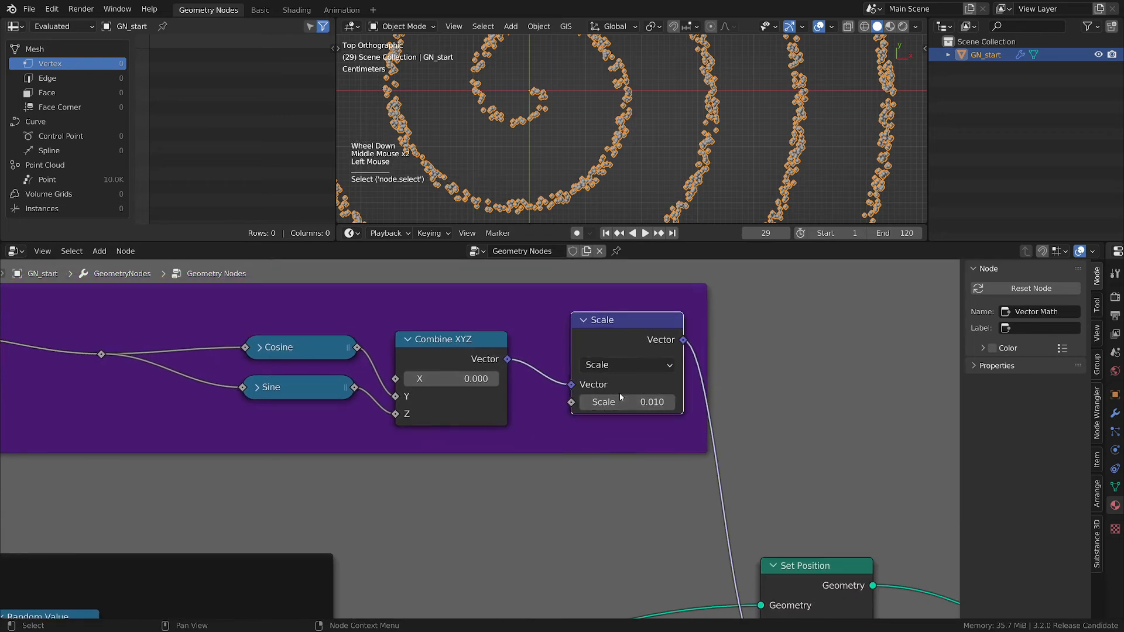
double_click(619, 402)
type("1")
key("Return")
key("space")
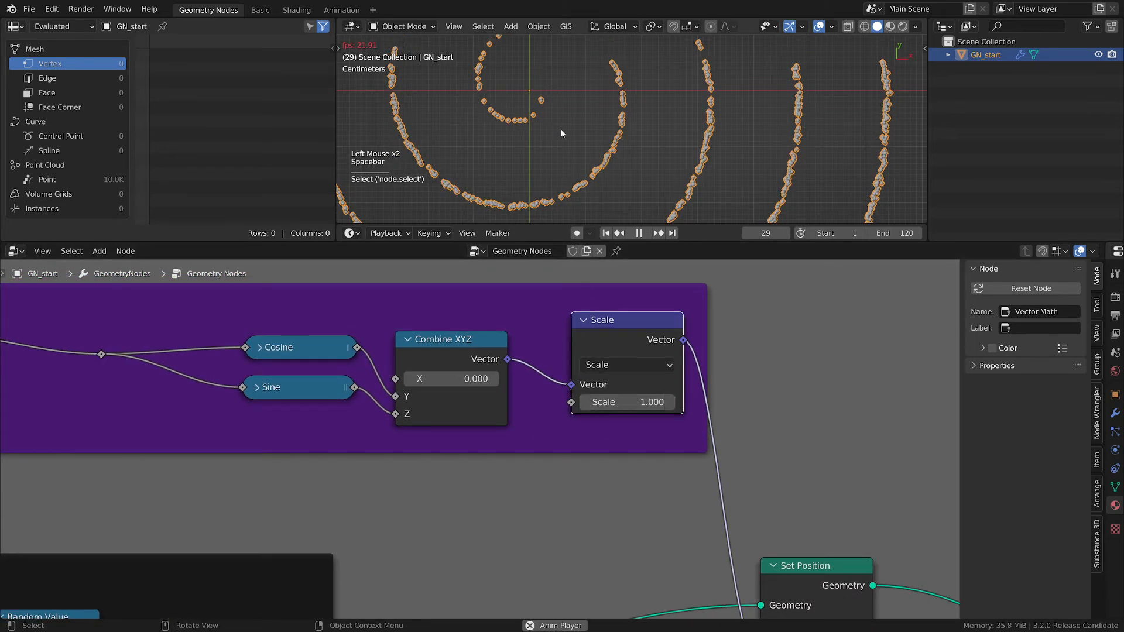
scroll(585, 138, "down", 2)
scroll(619, 133, "up", 5)
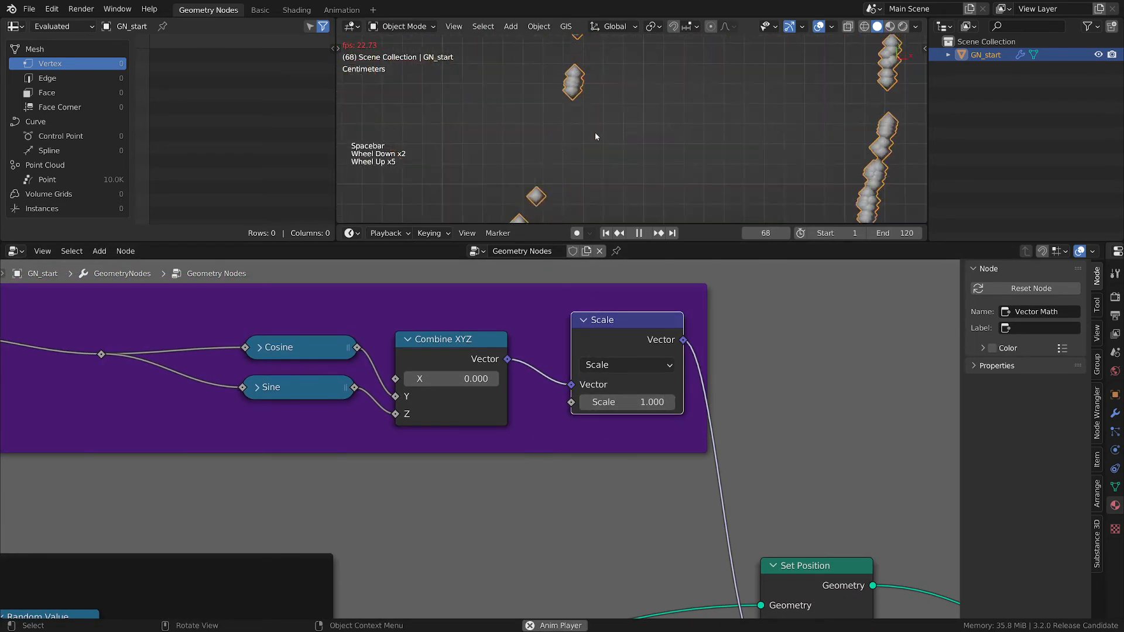
scroll(596, 135, "down", 6)
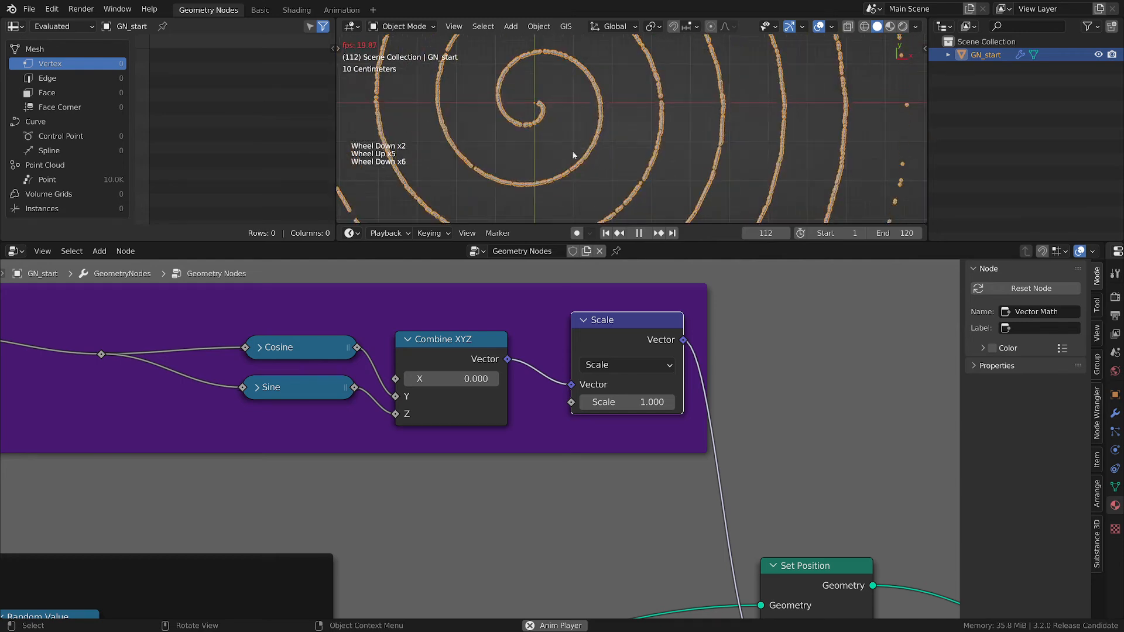
scroll(588, 146, "up", 2)
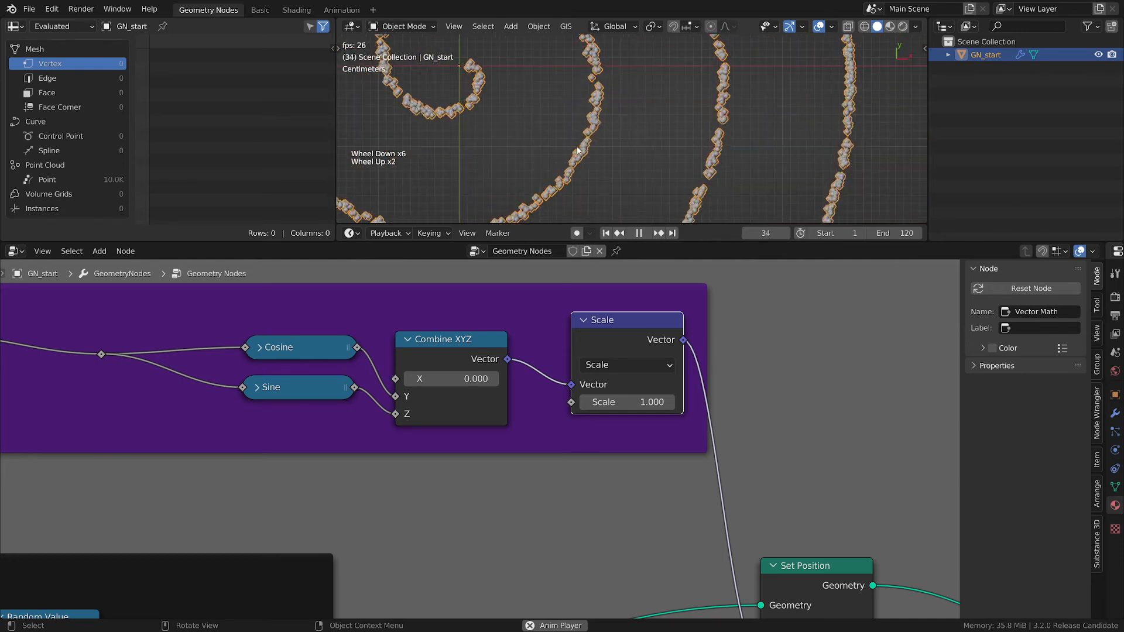
Step: Set the Scale node's factor to 0.01 and stop the animation
left_click(644, 404)
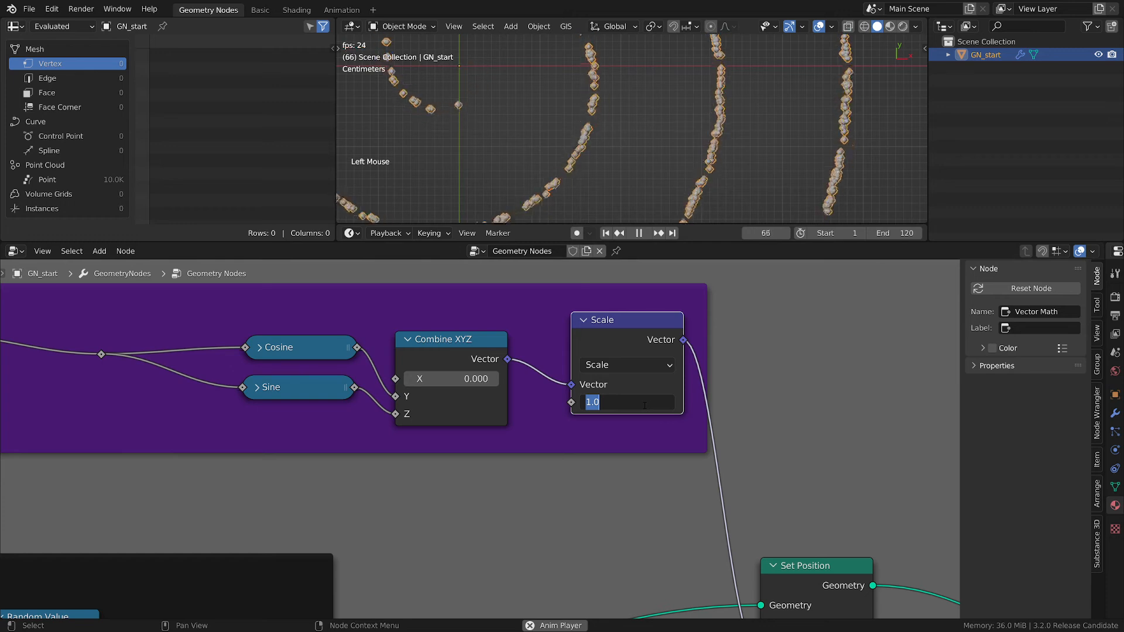
type("0.01")
key("Return")
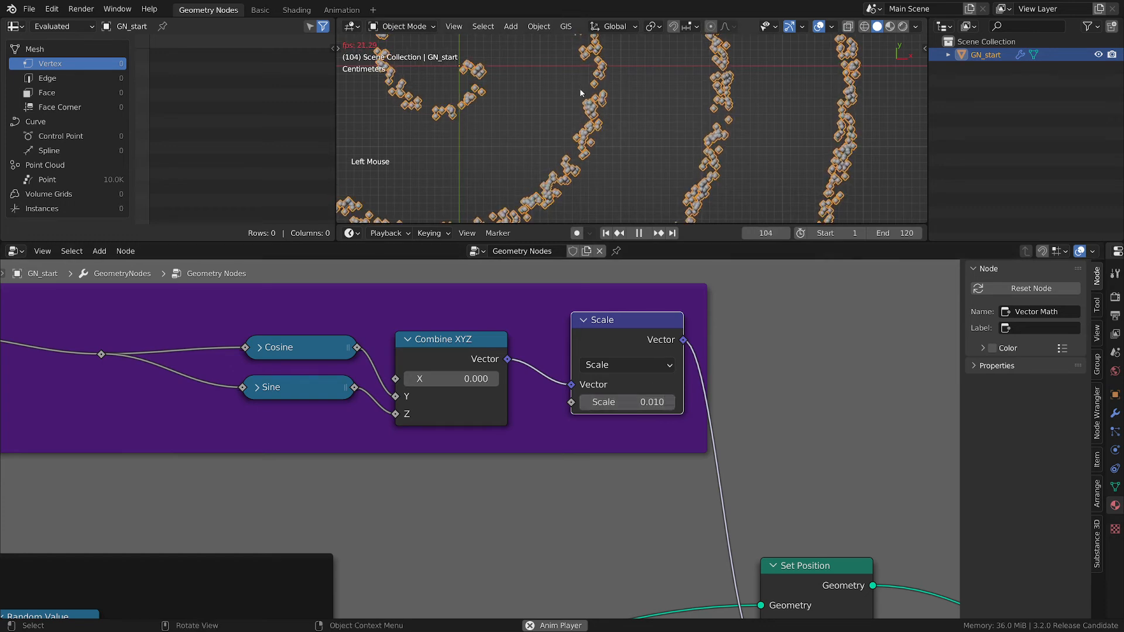
key("space")
Step: Make room between Multiply and the reroute by moving Scene Time and Multiply back and the reroute close to Cosine and Sine
scroll(346, 441, "down", 3)
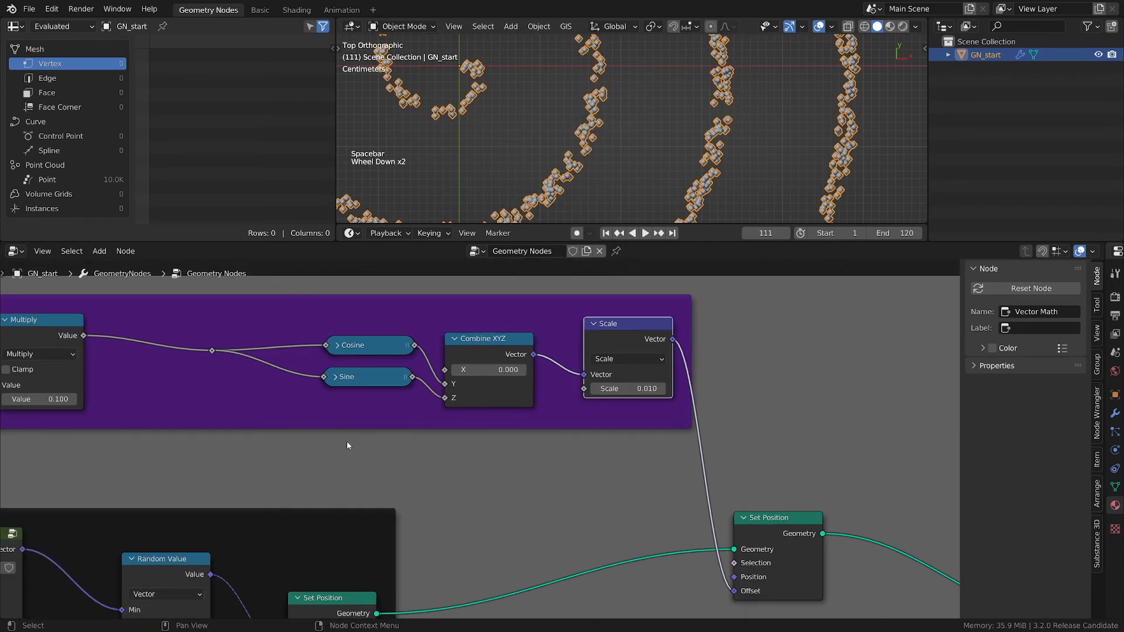
middle_click_drag(389, 470, 713, 490)
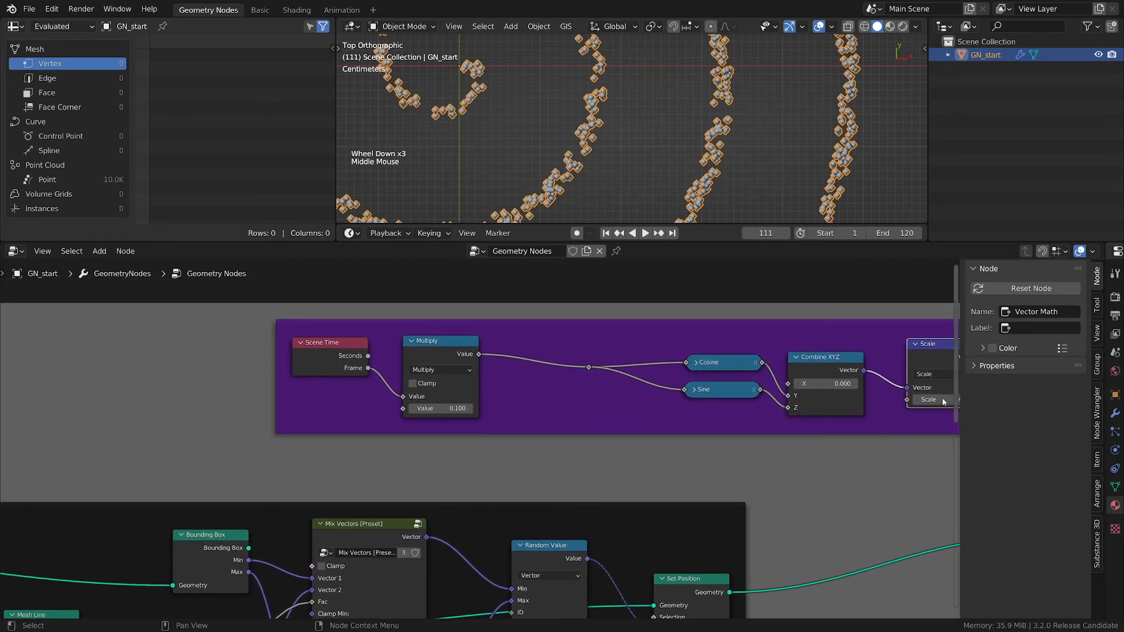
scroll(483, 418, "up", 2)
mouse_move(435, 318)
left_mouse_down()
mouse_move(407, 318)
mouse_move(435, 318)
left_mouse_up()
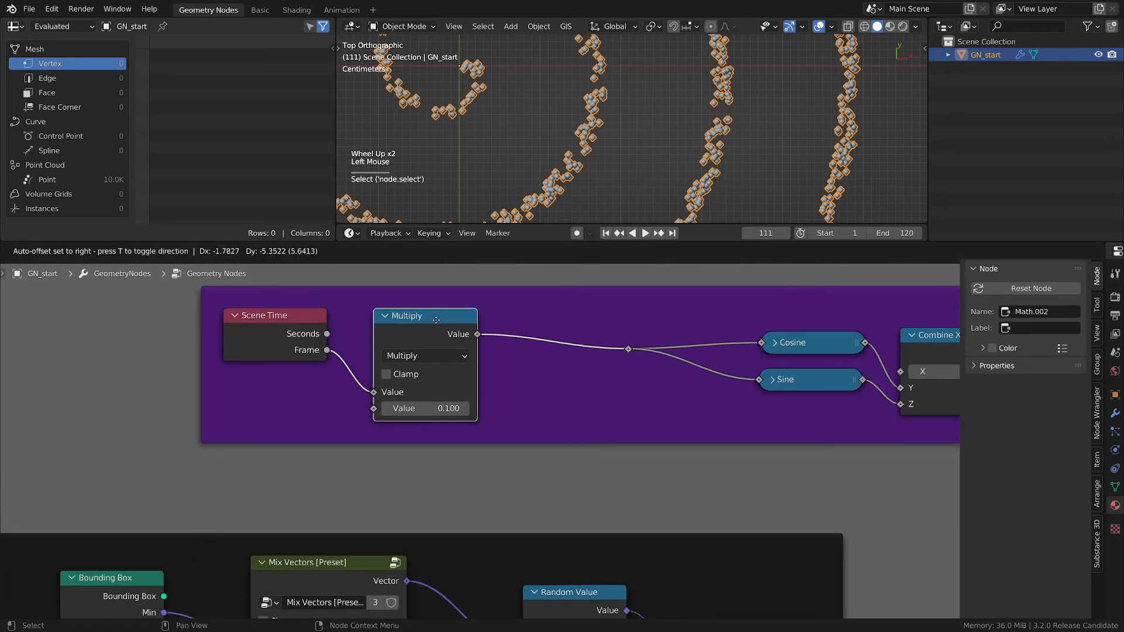
key("space")
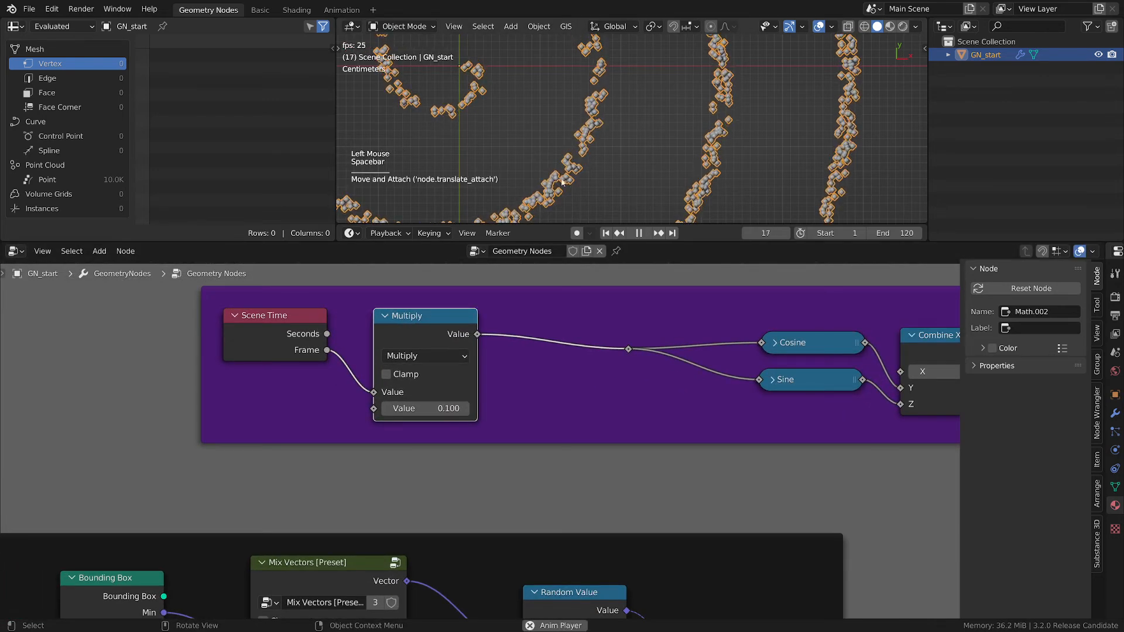
left_click_drag(305, 315, 219, 312)
left_click_drag(428, 316, 336, 330)
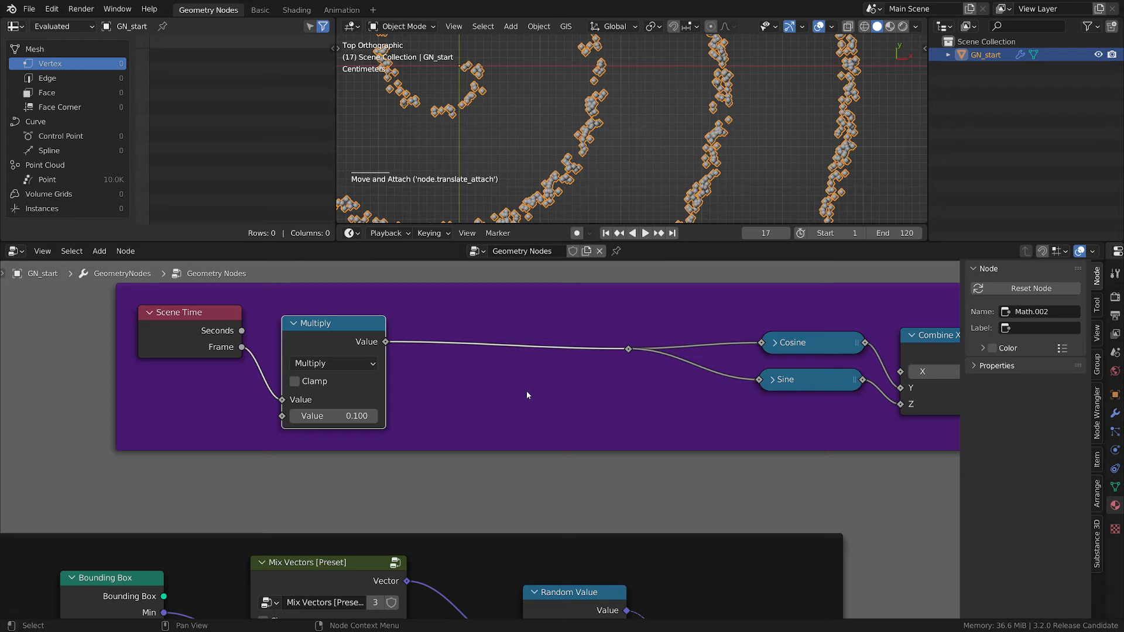
left_click_drag(625, 352, 708, 354)
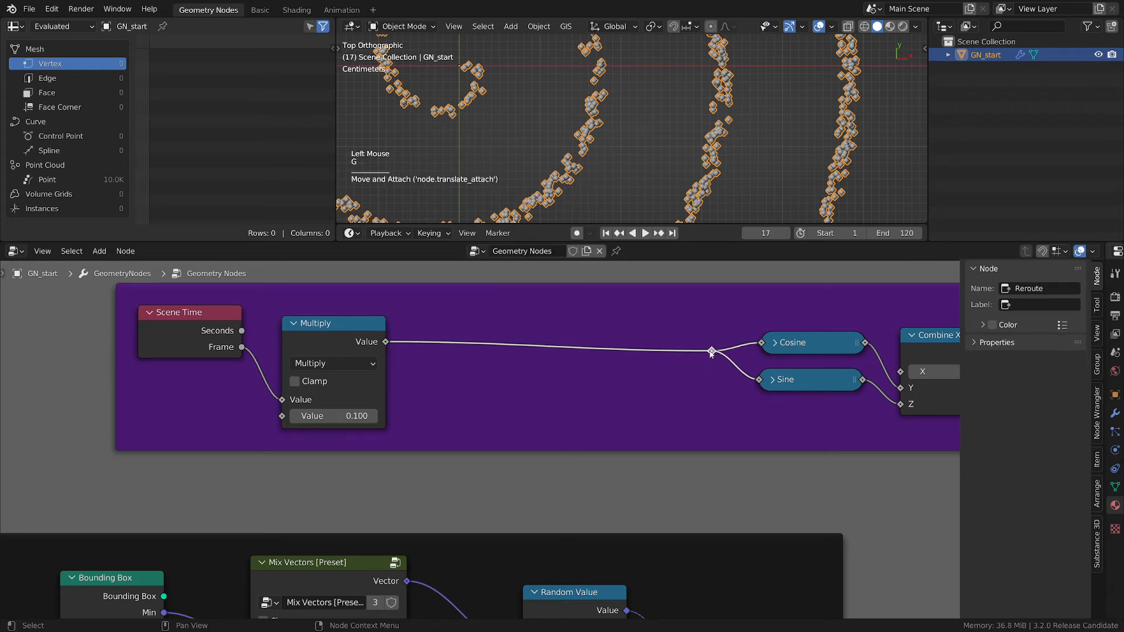
key("g")
Step: Add a float Random Value node below the link between Multiply and the reroute
key("shift+a")
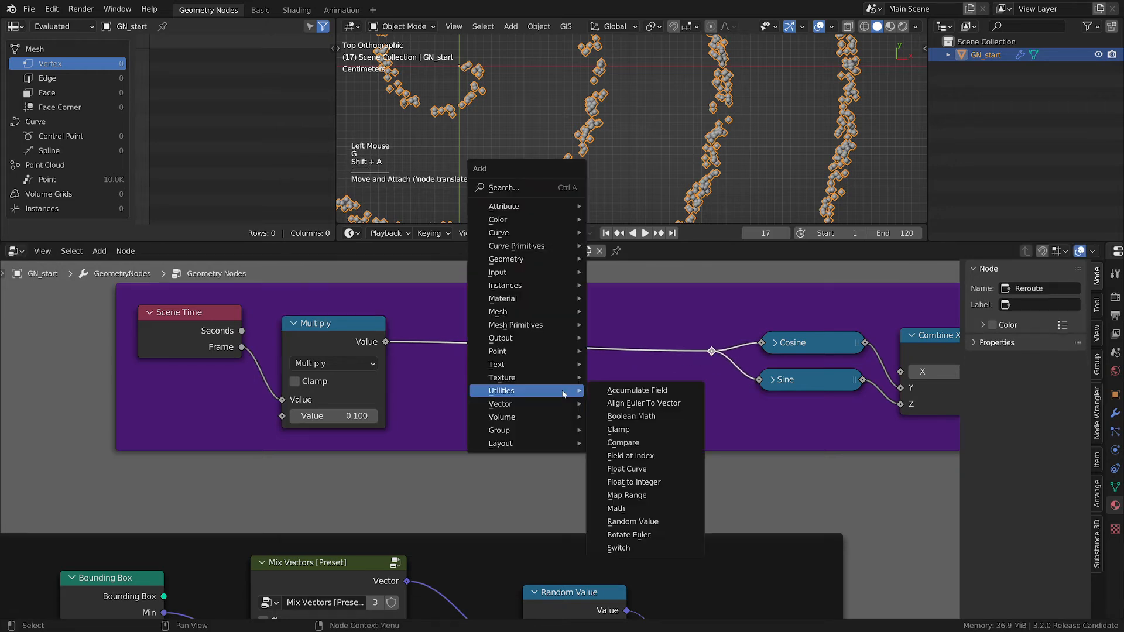
left_click(633, 521)
left_click(656, 393)
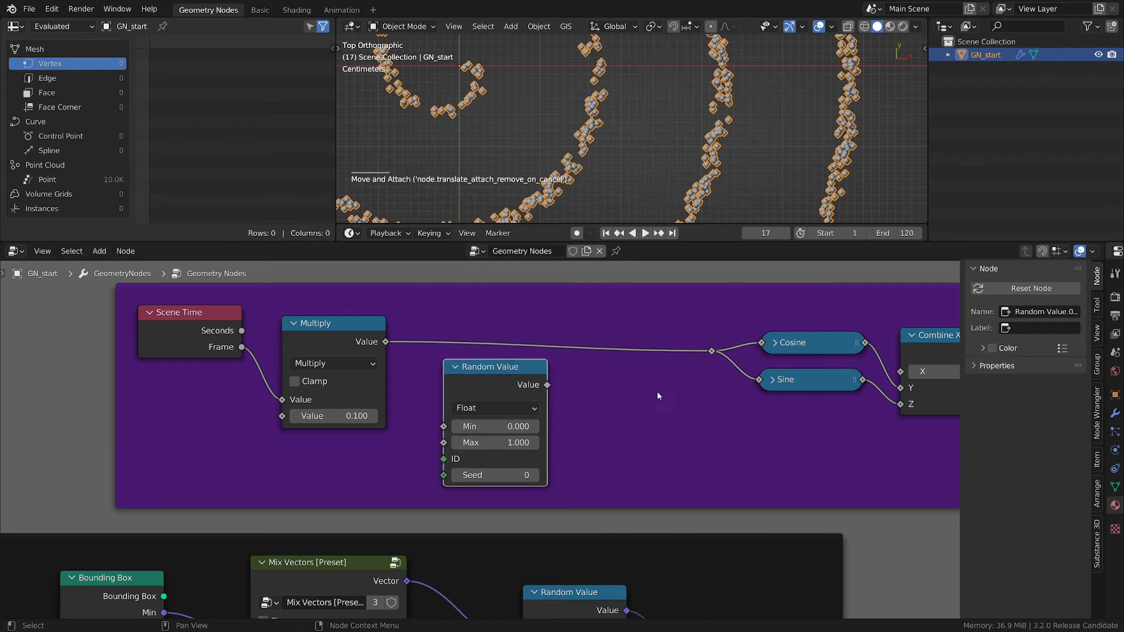
Step: Insert a Math node set to Add between Multiply and the reroute, and link Random Value to its second value input
key("shift+a")
mouse_move(654, 399)
left_click(721, 512)
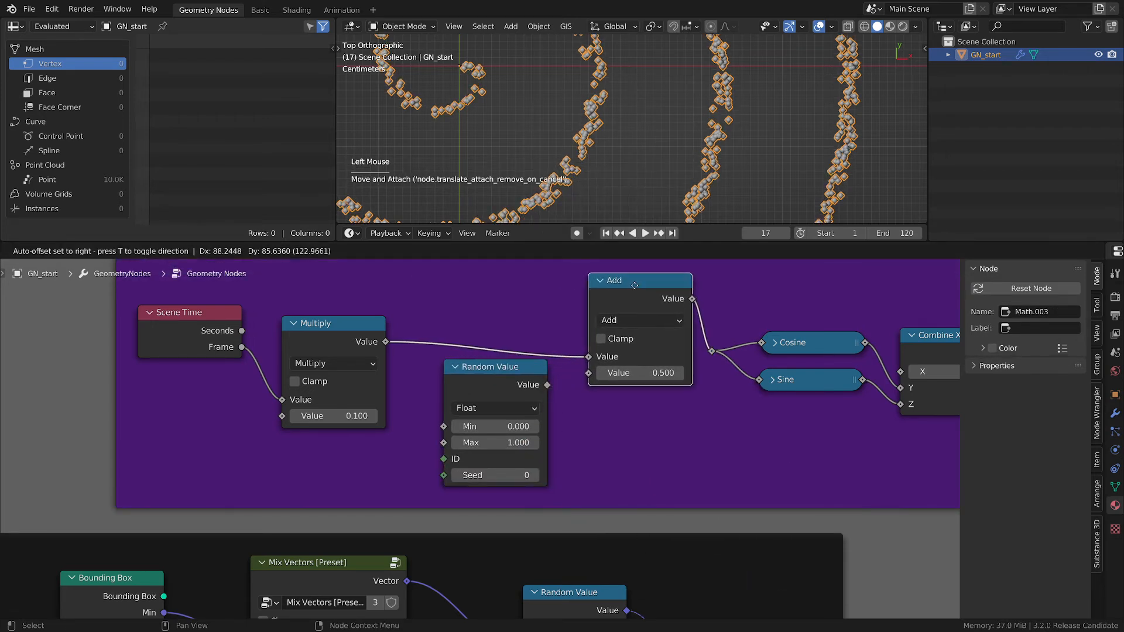
left_click(623, 283)
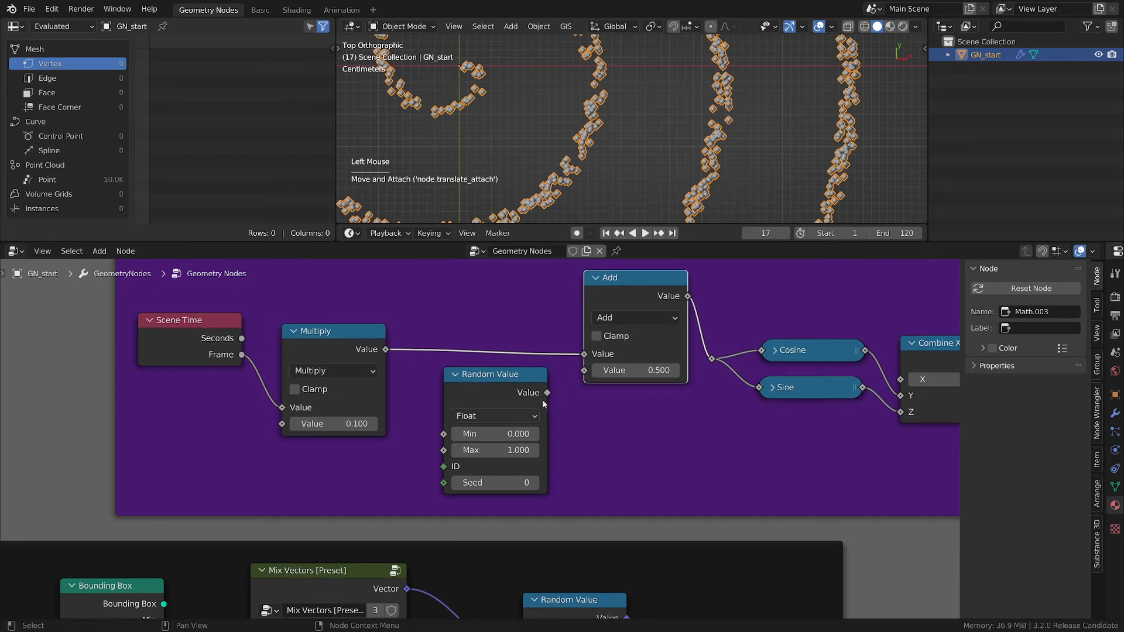
left_click_drag(547, 394, 584, 370)
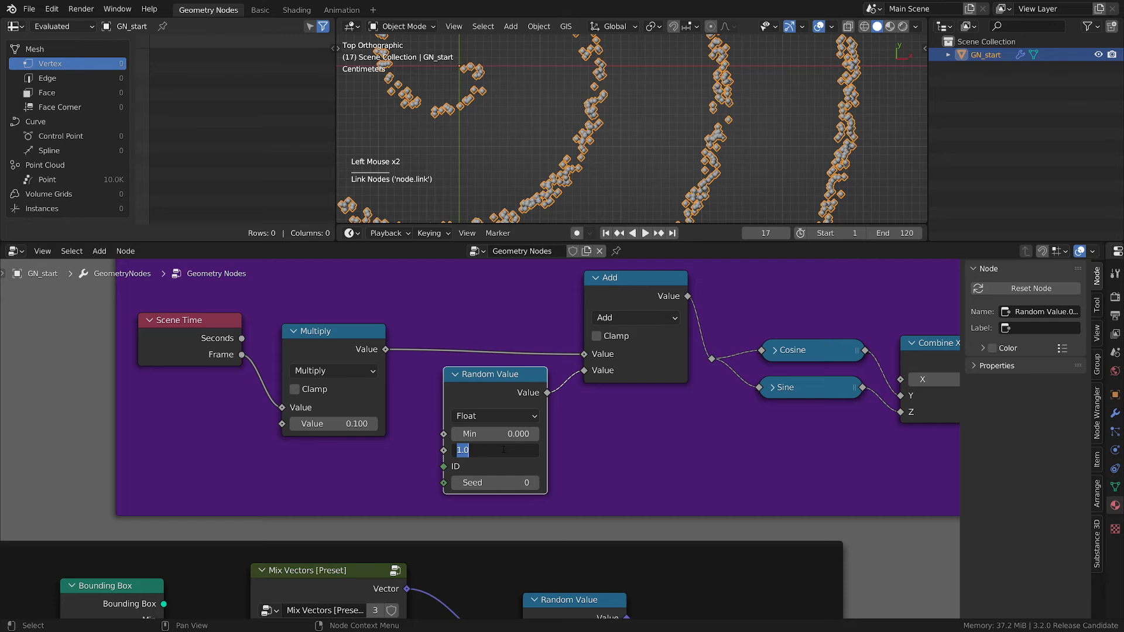
Step: Set the Random Value node's maximum to 200 and align the collapsed Add node with Cosine
key("Return")
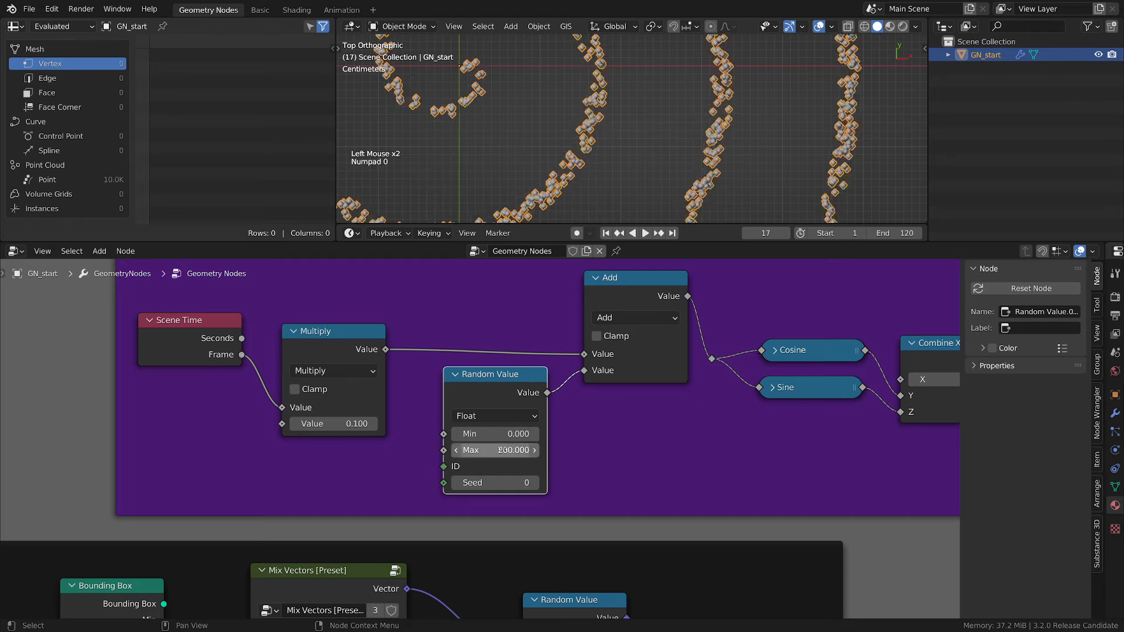
left_click(596, 277)
left_click_drag(608, 286, 612, 362)
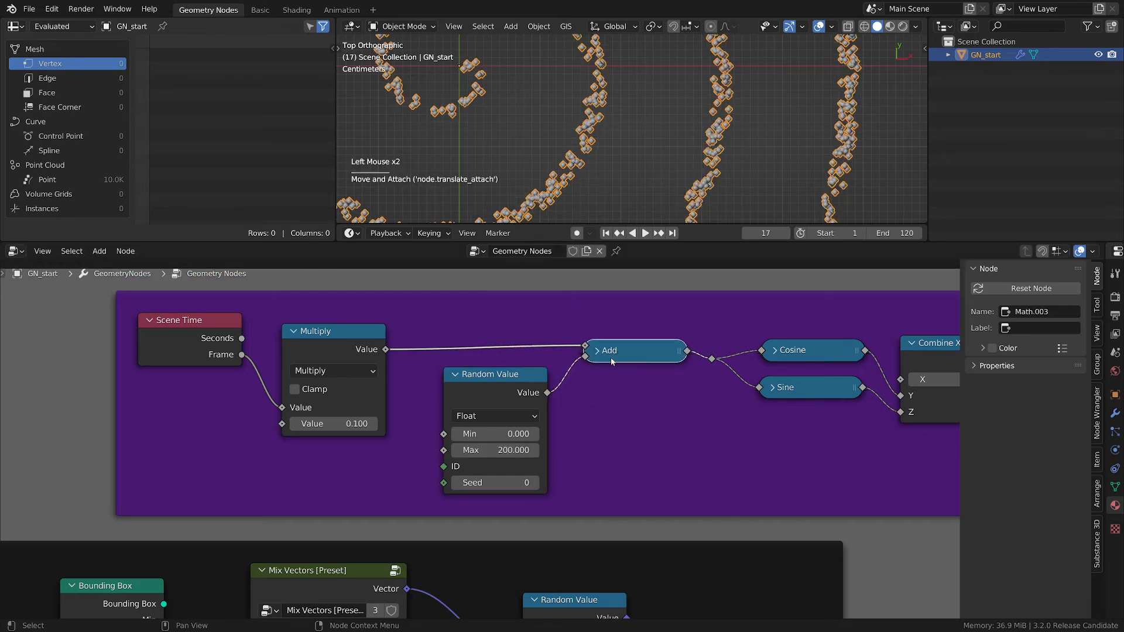
Step: Play the animation to check how the random offset varies the points' circular motion
key("space")
scroll(627, 153, "up", 2)
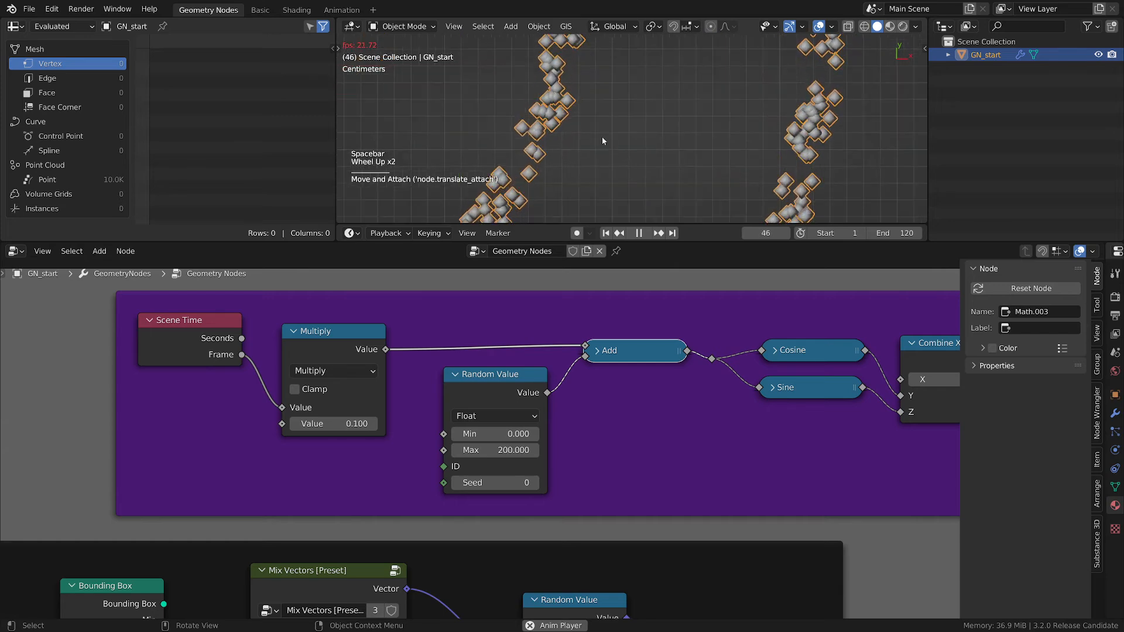
scroll(602, 136, "down", 2)
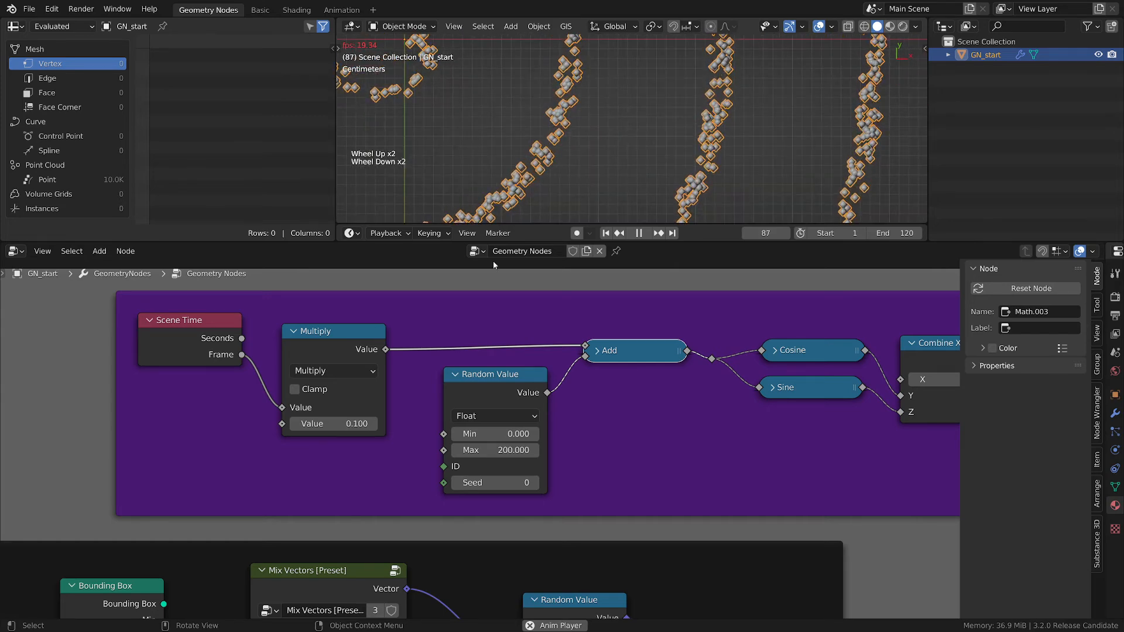
Step: Try a Multiply value of 0.21 during playback and set it back to 0.1
left_click_drag(338, 424, 346, 424, "shift")
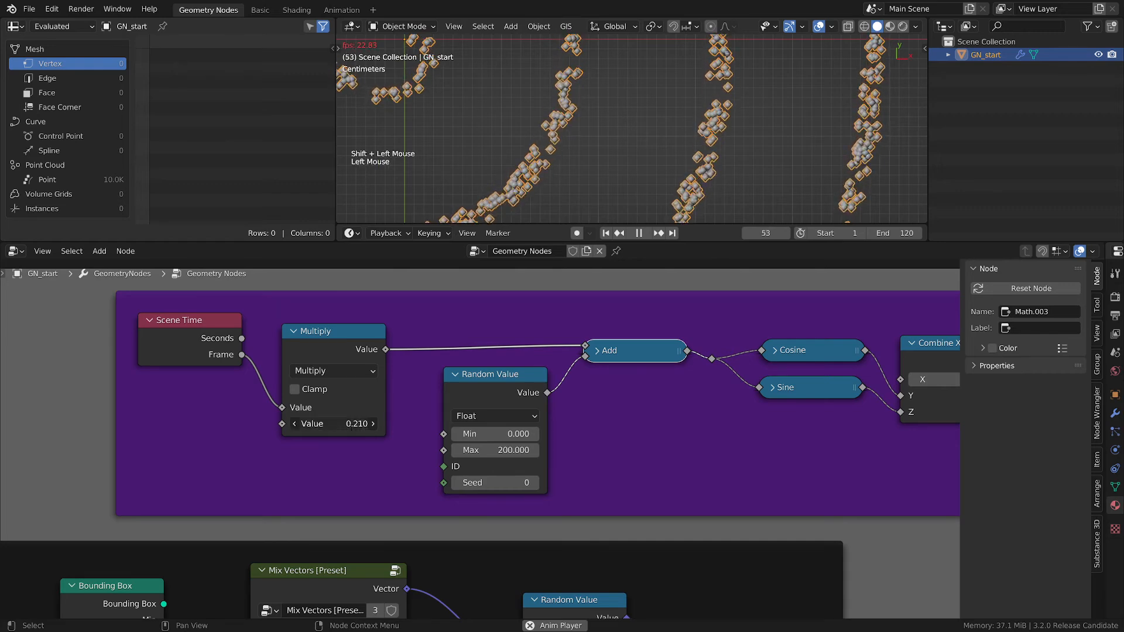
left_click(354, 427)
type("0.1")
key("Return")
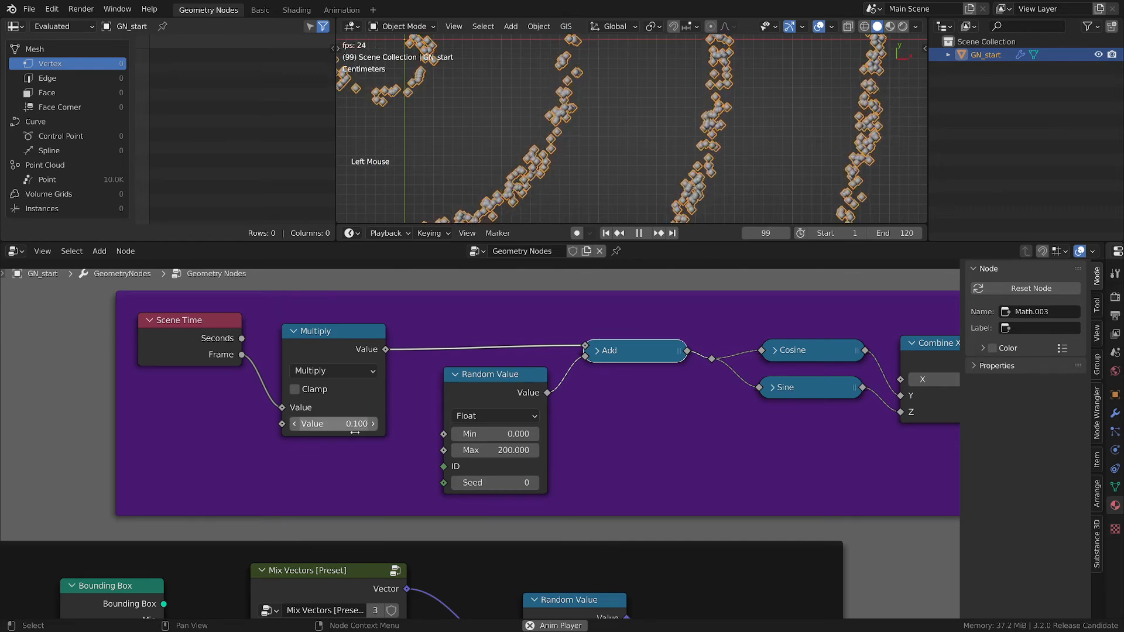
Step: Try a Scale factor of 0.53 on the circular motion during playback and set it back to 0.01
scroll(719, 424, "down", 3)
middle_click_drag(669, 440, 498, 454)
middle_click_drag(817, 449, 599, 456)
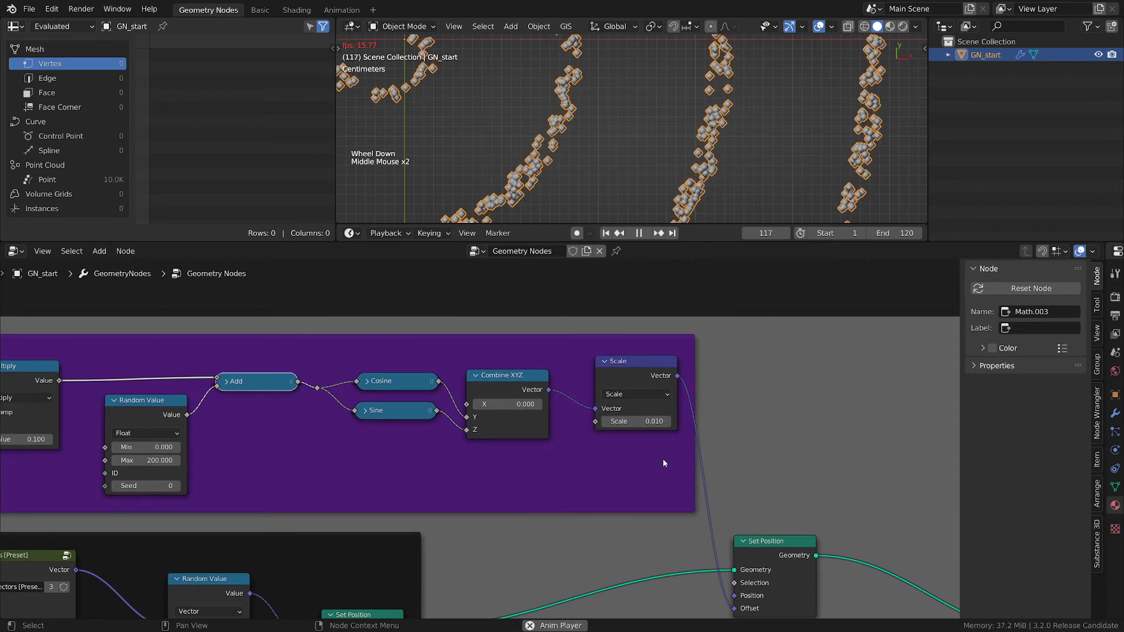
scroll(664, 458, "up", 3)
left_click_drag(639, 412, 635, 413, "shift")
left_click(638, 413)
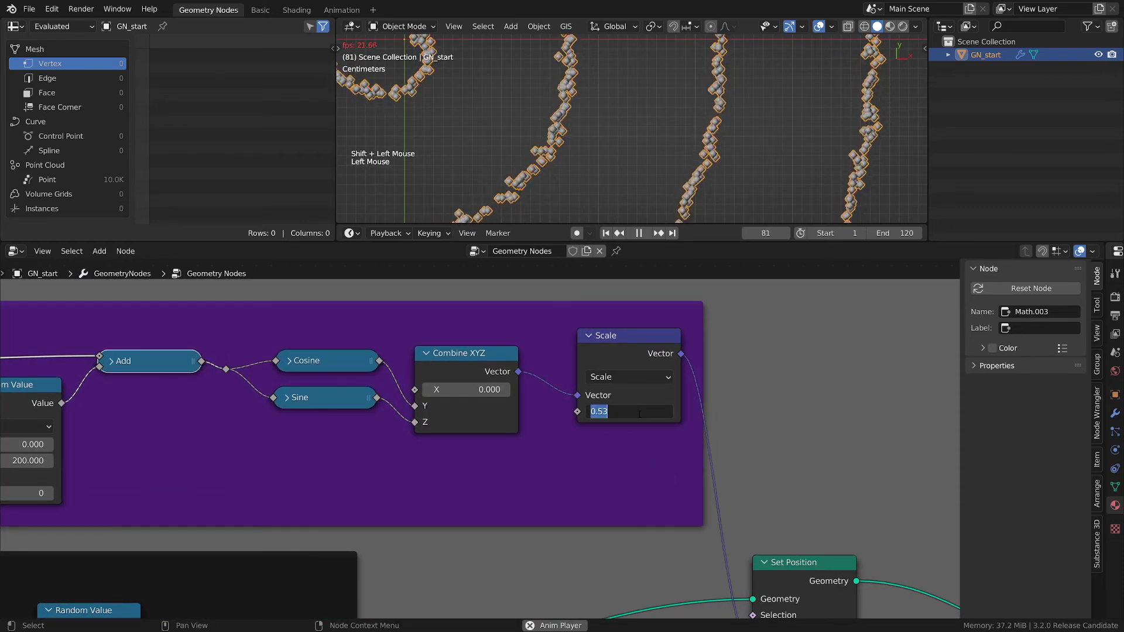
type(".01")
key("Return")
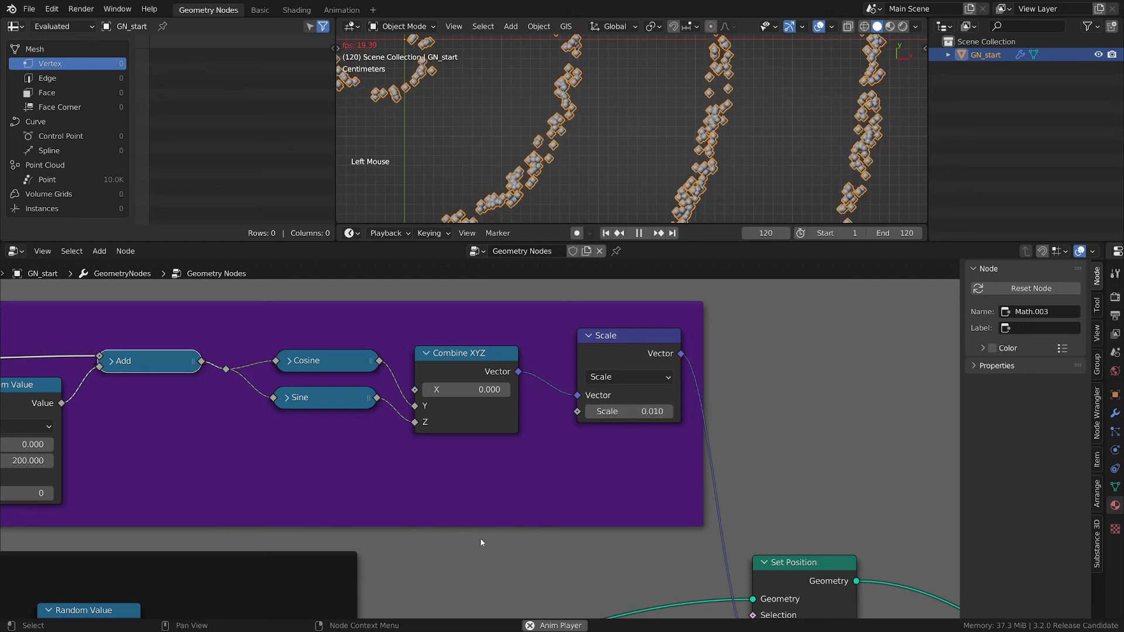
Step: Set the green Value node that controls the morph to 0.45 during playback
scroll(480, 538, "down", 2)
middle_click_drag(230, 498, 606, 489)
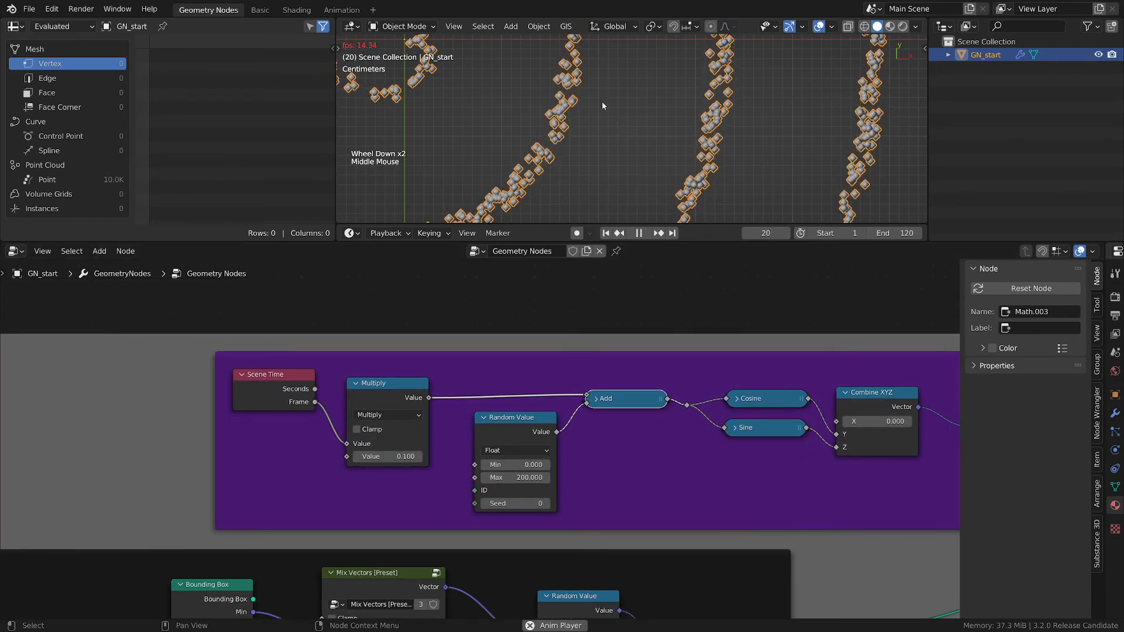
key("space")
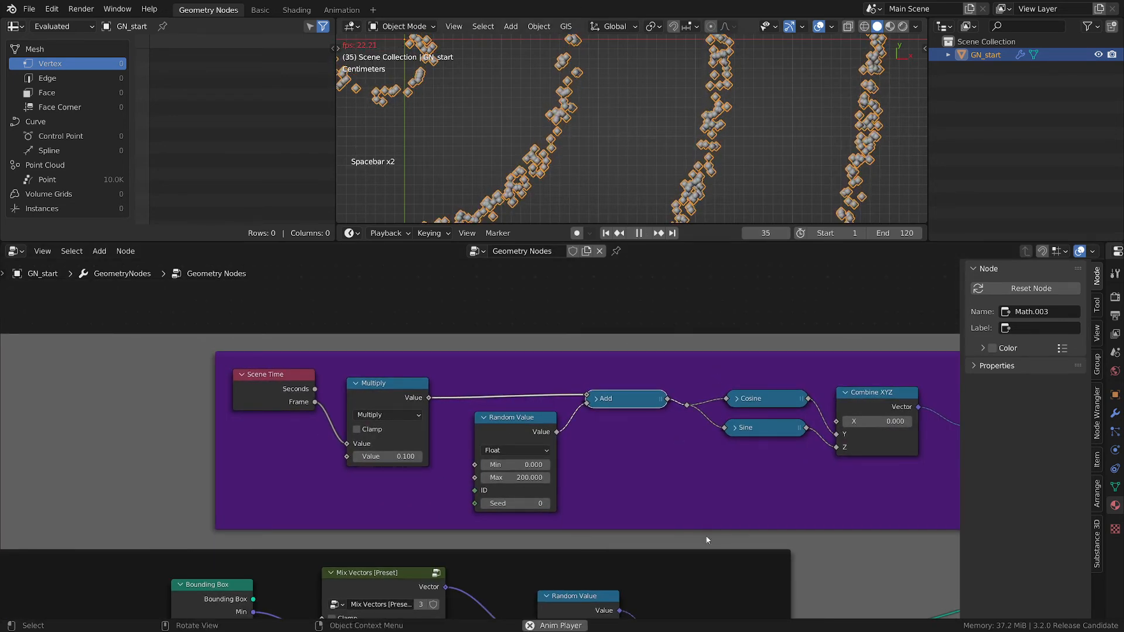
scroll(597, 126, "down", 2)
scroll(589, 469, "down", 2)
middle_click_drag(589, 468, 535, 494)
mouse_move(392, 577)
middle_mouse_down()
mouse_move(485, 456)
mouse_move(441, 517)
middle_mouse_up()
scroll(425, 461, "up", 2)
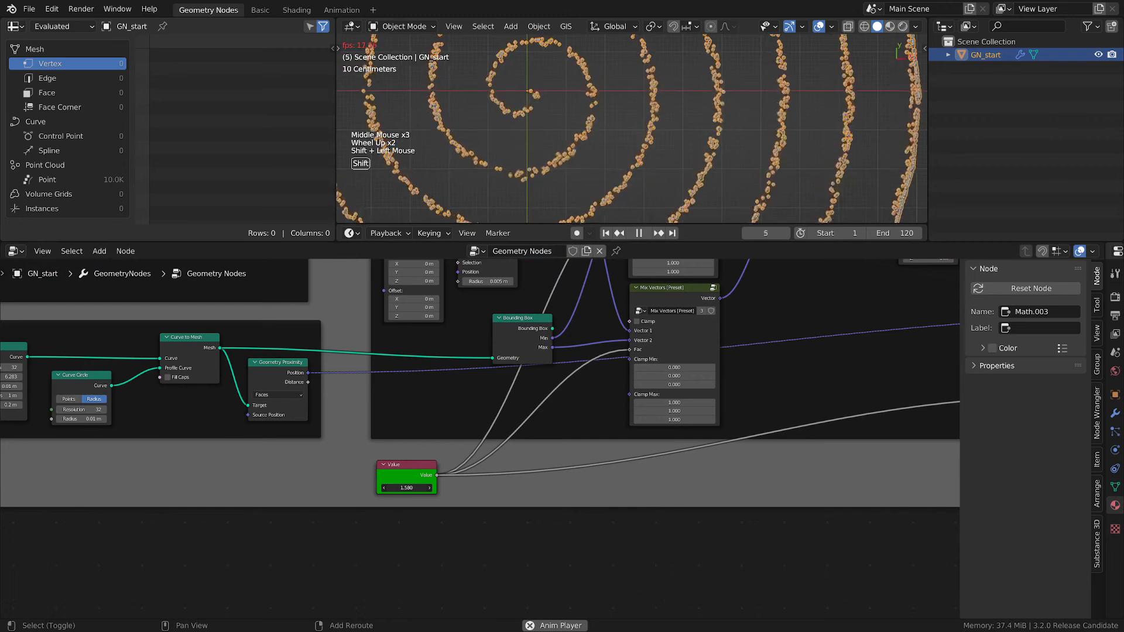
mouse_move(406, 487)
left_mouse_down("shift")
mouse_move(492, 488)
mouse_move(418, 487)
left_mouse_up("shift")
Step: Examine the points' circular motion within the letter shape from close and farther distances during playback
scroll(437, 85, "up", 3)
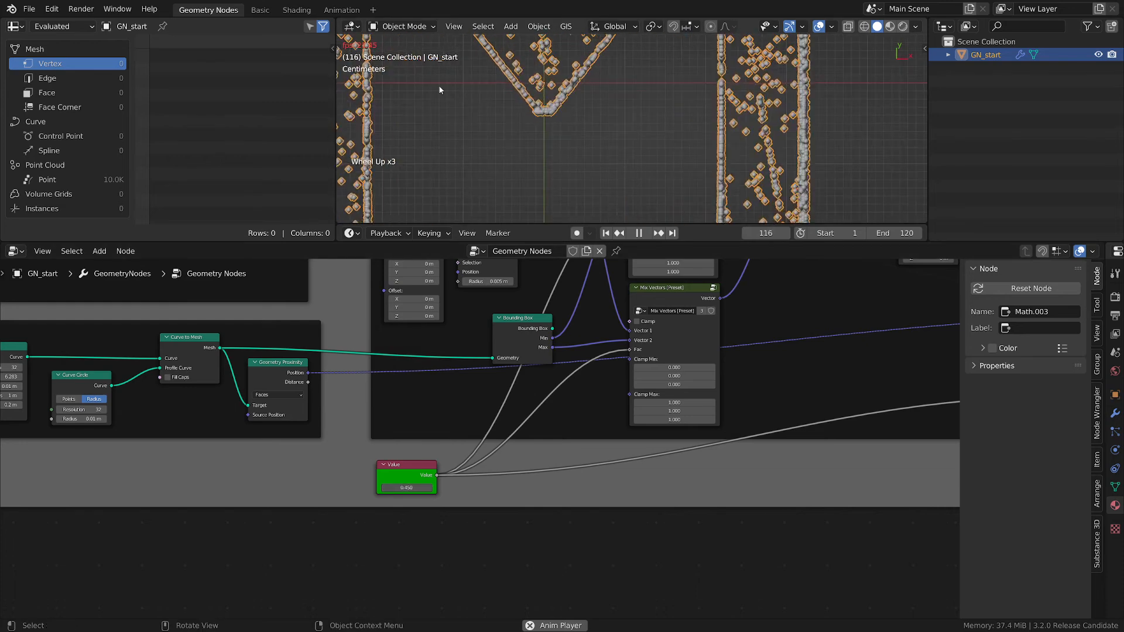
scroll(442, 105, "down", 2)
middle_click_drag(443, 105, 527, 112, "shift")
scroll(529, 113, "up", 2)
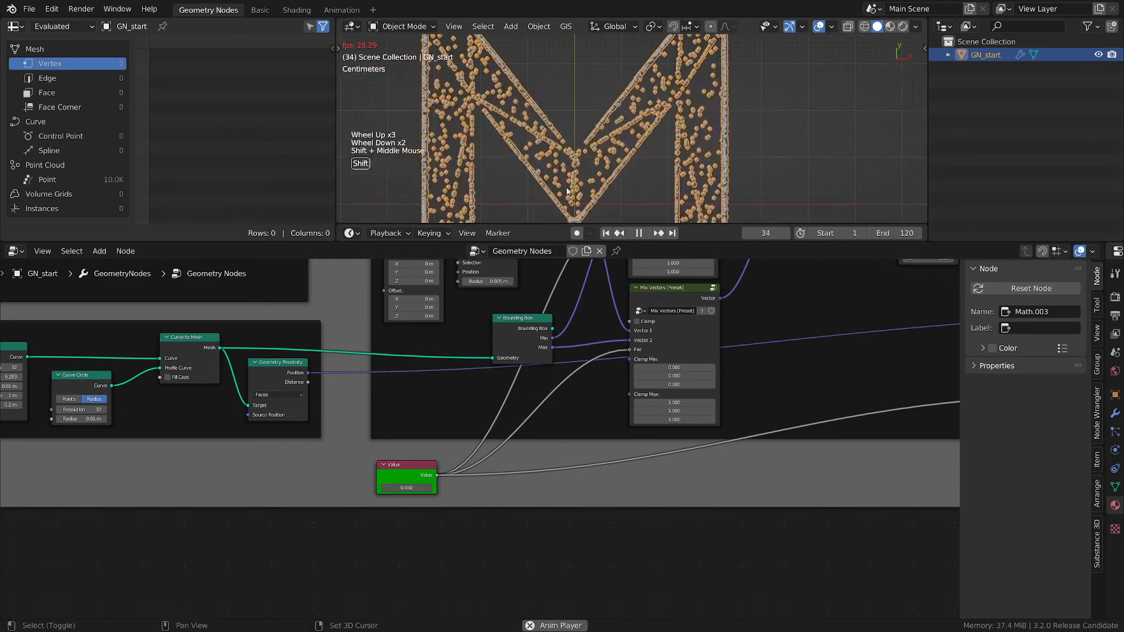
scroll(529, 112, "down", 1)
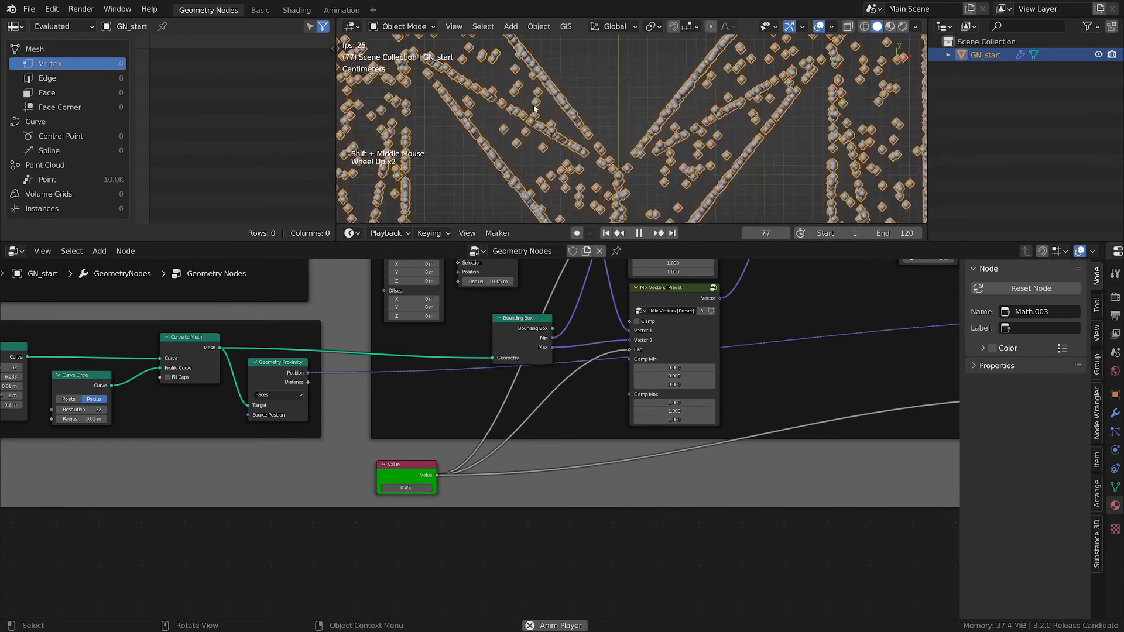
scroll(539, 110, "down", 3)
scroll(567, 102, "up", 4)
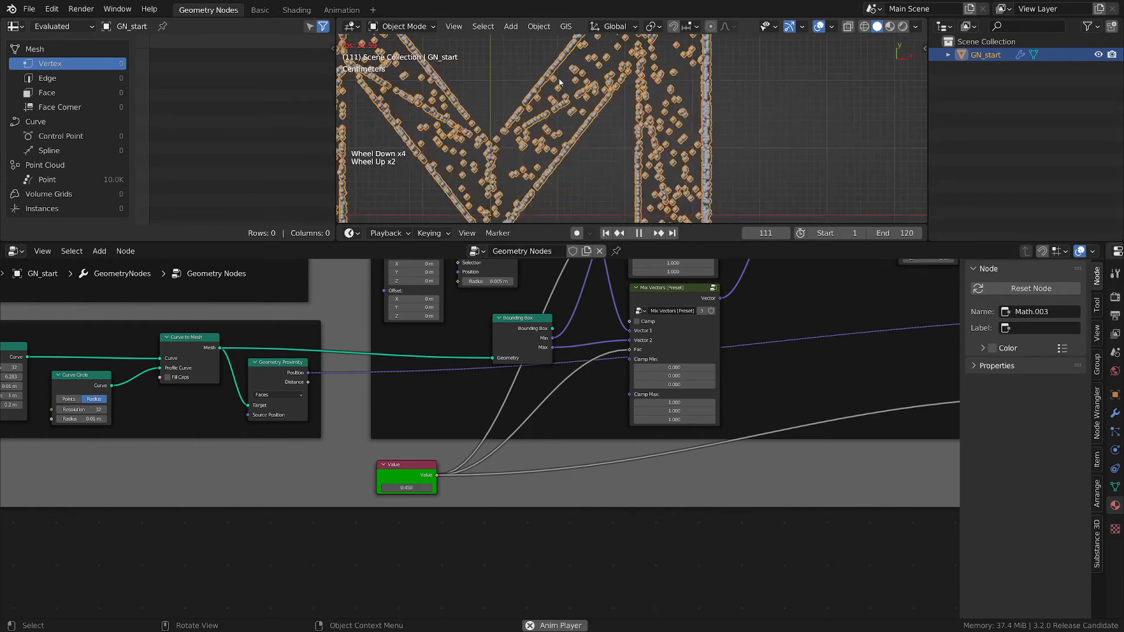
scroll(569, 101, "up", 2)
scroll(571, 105, "down", 3)
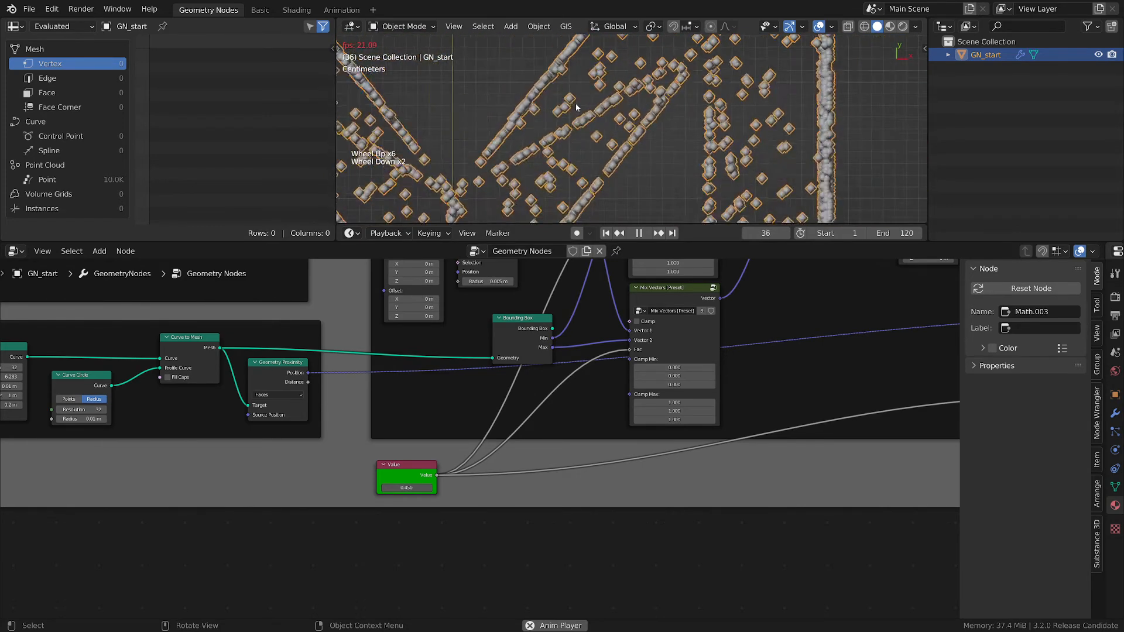
scroll(571, 119, "down", 1)
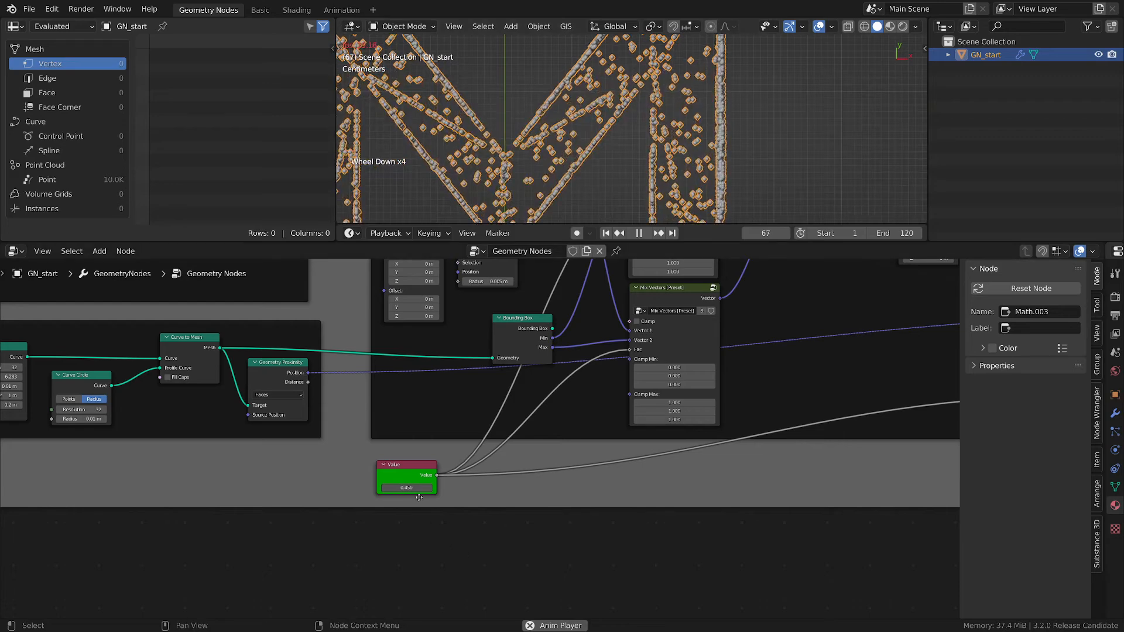
Step: Set the morph's Value node to 0.7 and stop the animation playback
left_click_drag(416, 486, 434, 485, "shift")
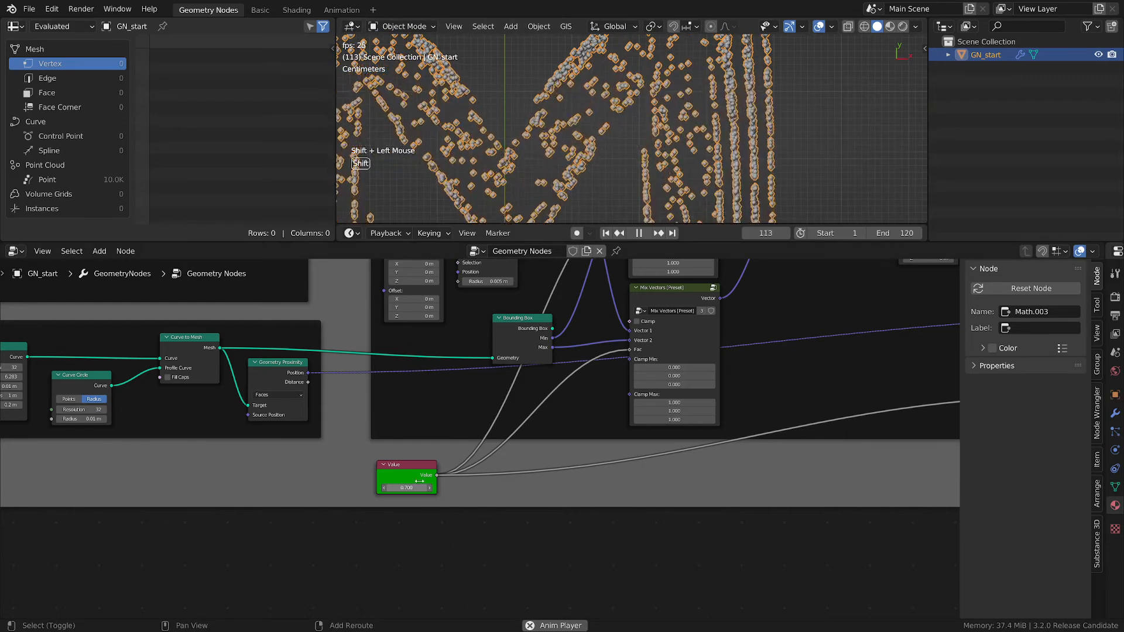
key("space")
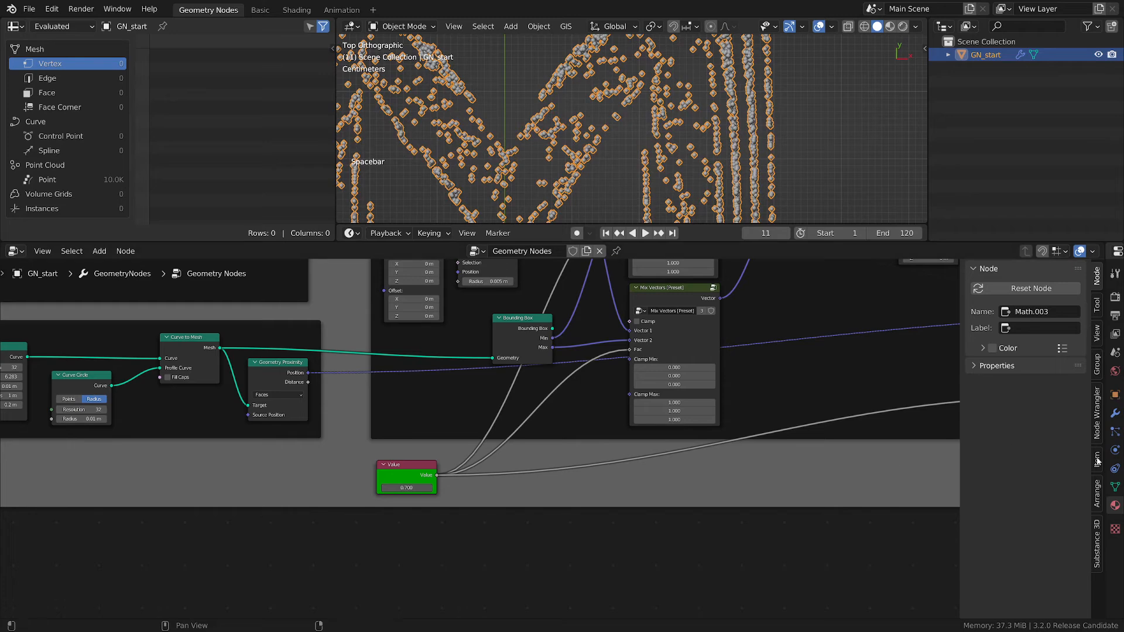
Step: Move the Group Output node well away from the last Set Position node to make room for new nodes
scroll(702, 494, "down", 1)
scroll(792, 467, "down", 2)
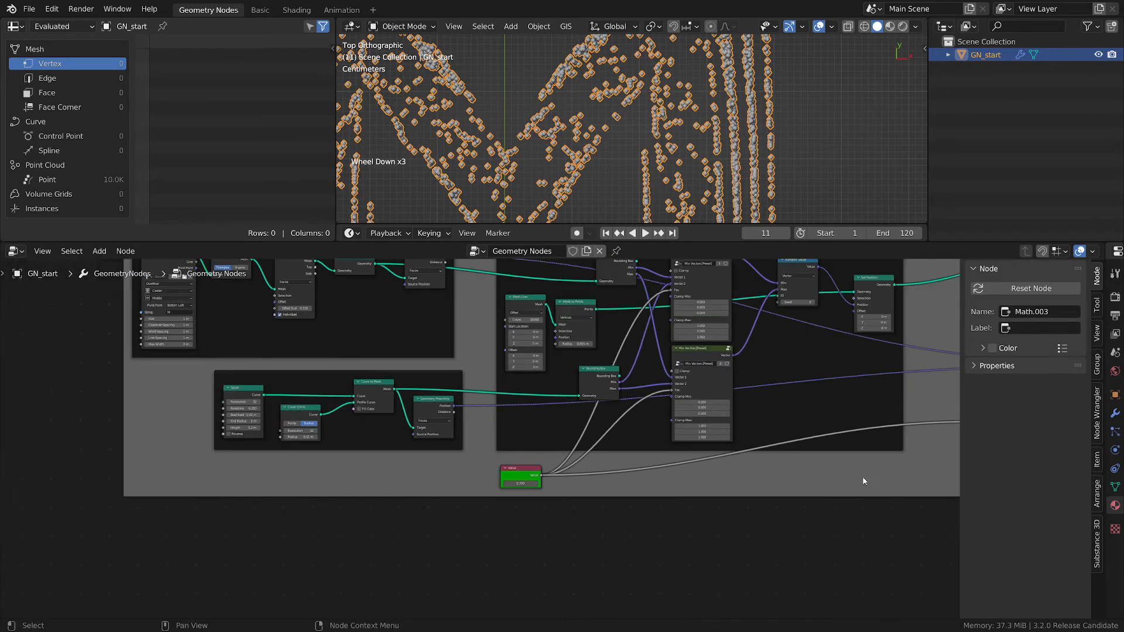
middle_click_drag(859, 471, 644, 491)
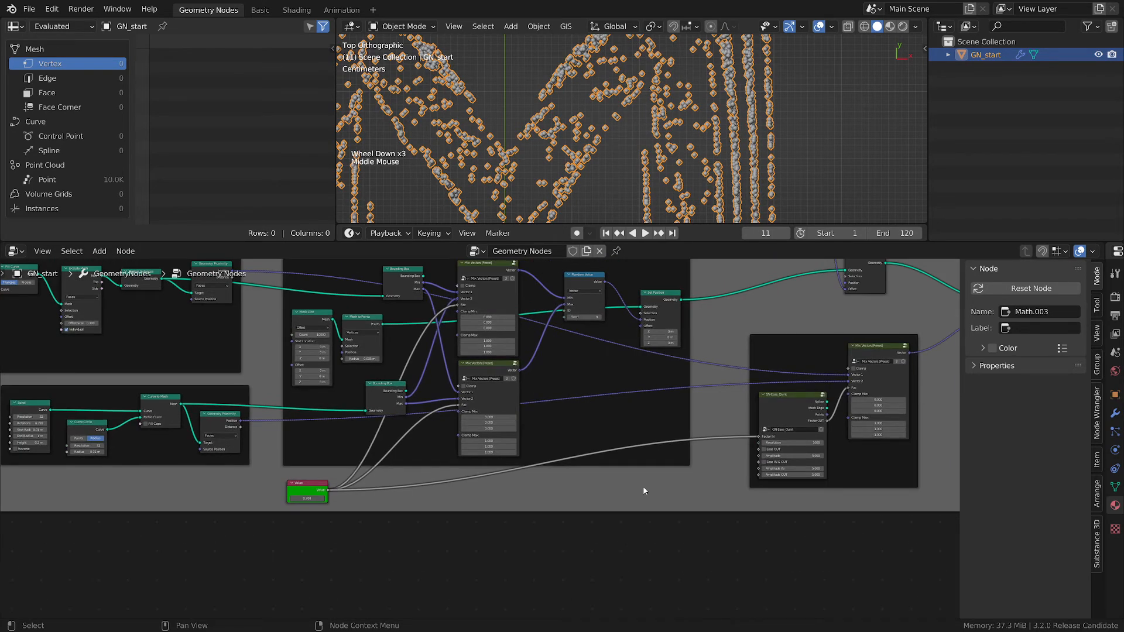
scroll(708, 474, "down", 2)
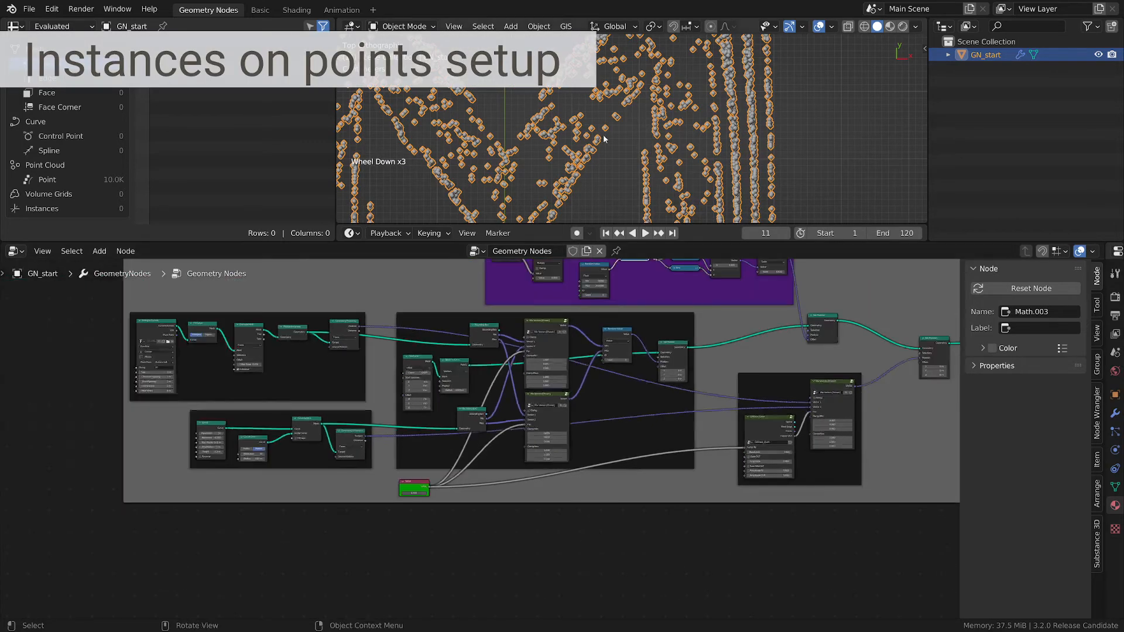
scroll(621, 134, "down", 3)
middle_click_drag(626, 136, 668, 104)
scroll(679, 91, "up", 3)
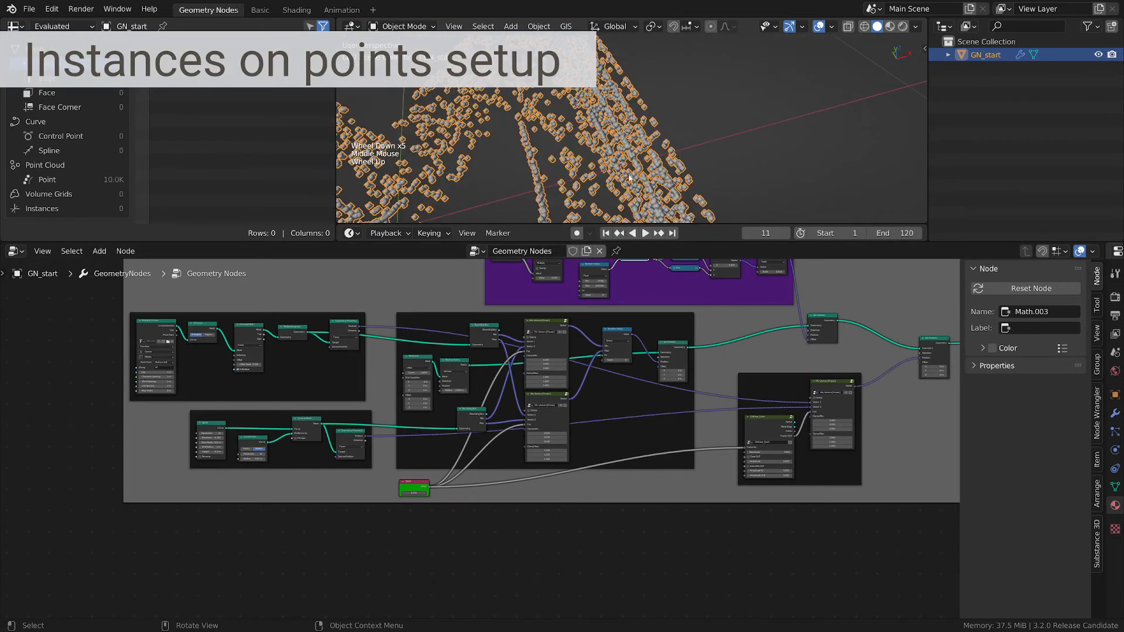
scroll(605, 157, "down", 1)
middle_click_drag(811, 497, 540, 494)
scroll(524, 386, "up", 3)
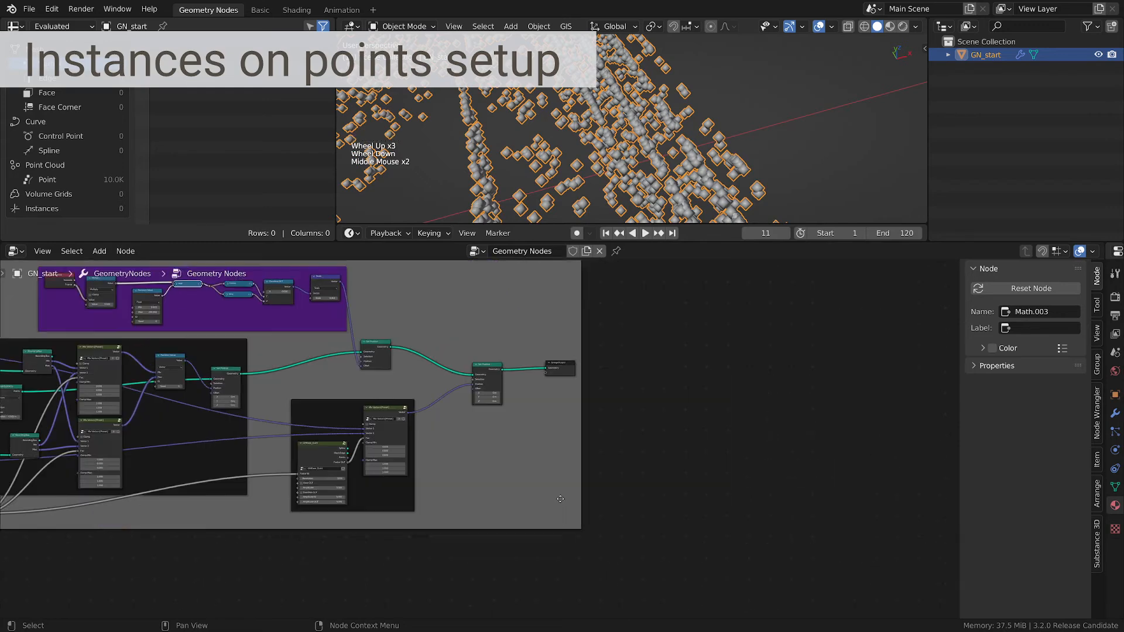
left_click_drag(538, 351, 791, 361)
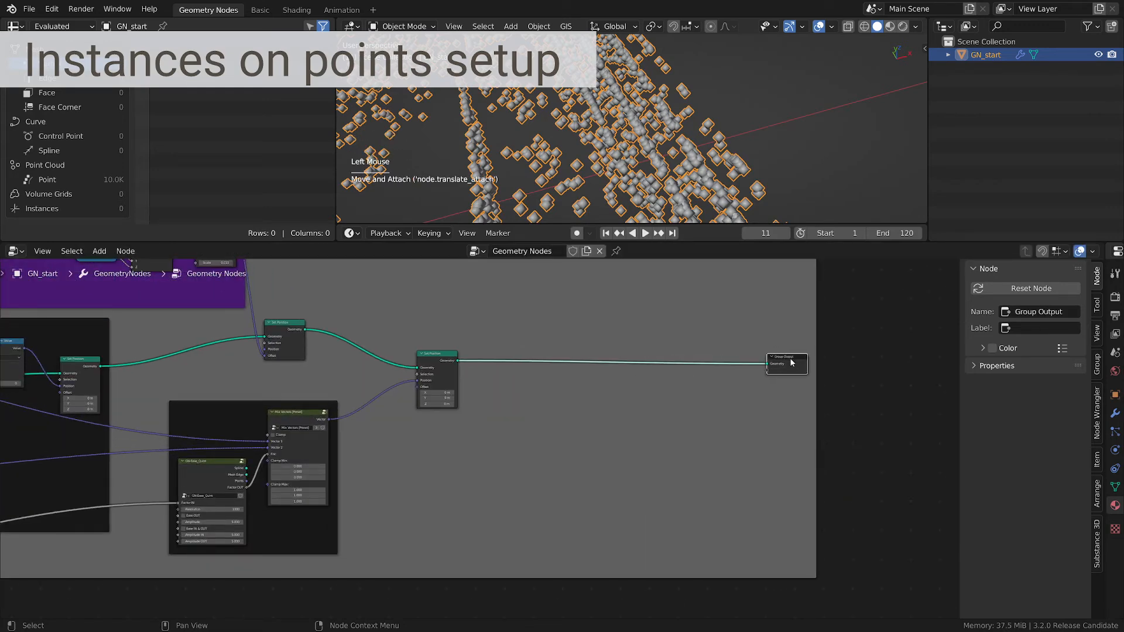
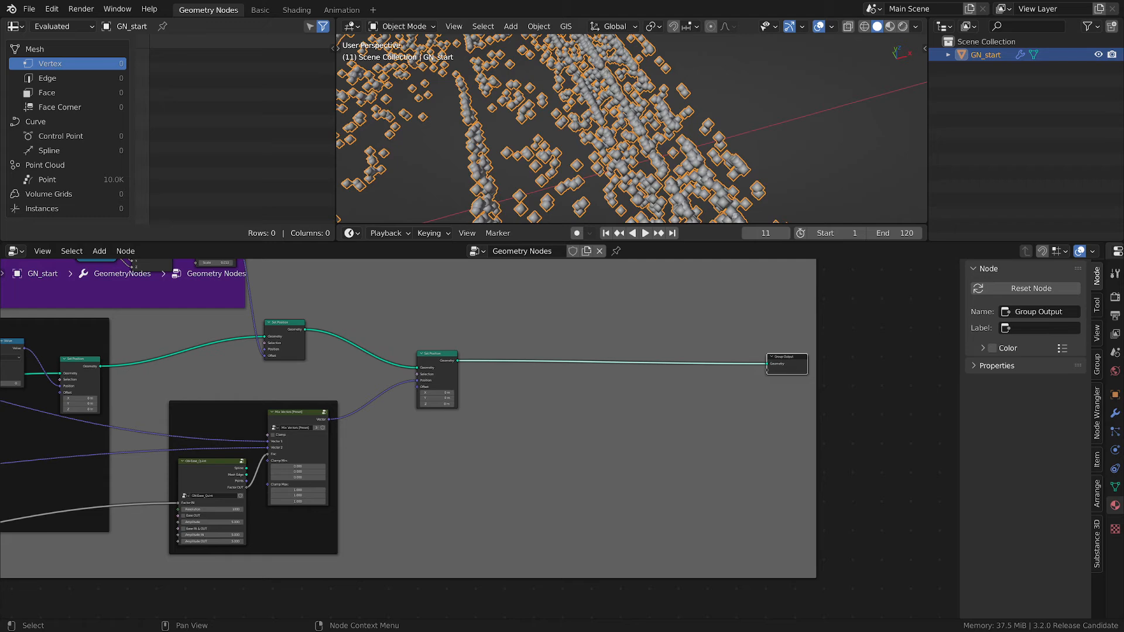
scroll(604, 384, "up", 2)
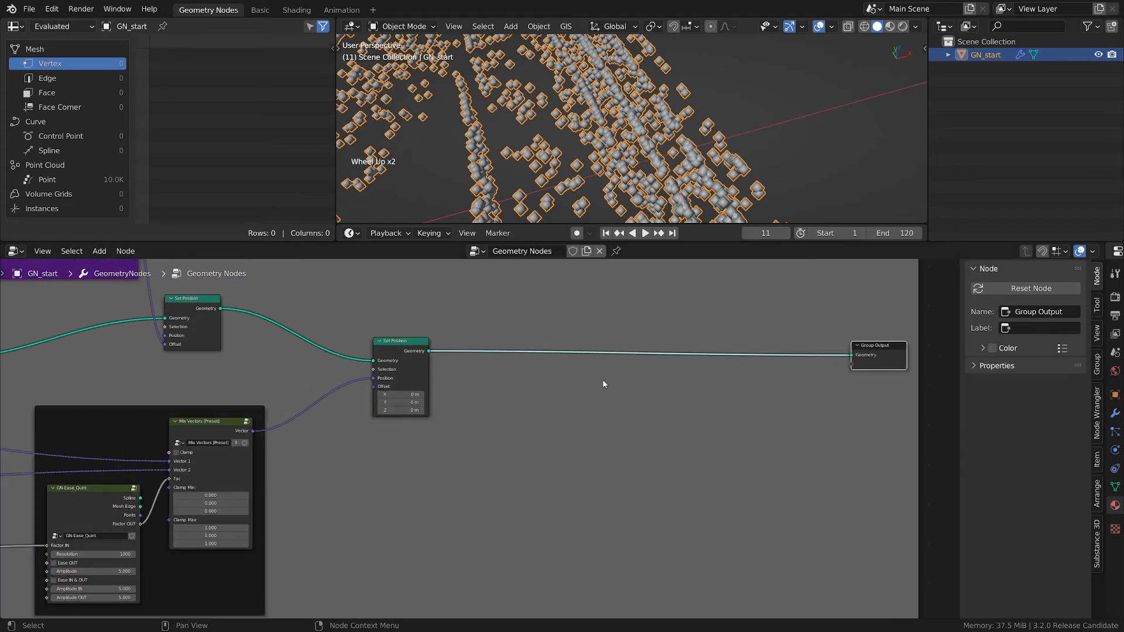
left_click_drag(892, 355, 912, 348)
Step: Add a Cylinder mesh primitive node and connect its Mesh output to the Group Output's Geometry
middle_click_drag(806, 371, 759, 387)
scroll(596, 142, "down", 1)
middle_click_drag(599, 144, 674, 143, "shift")
key("d")
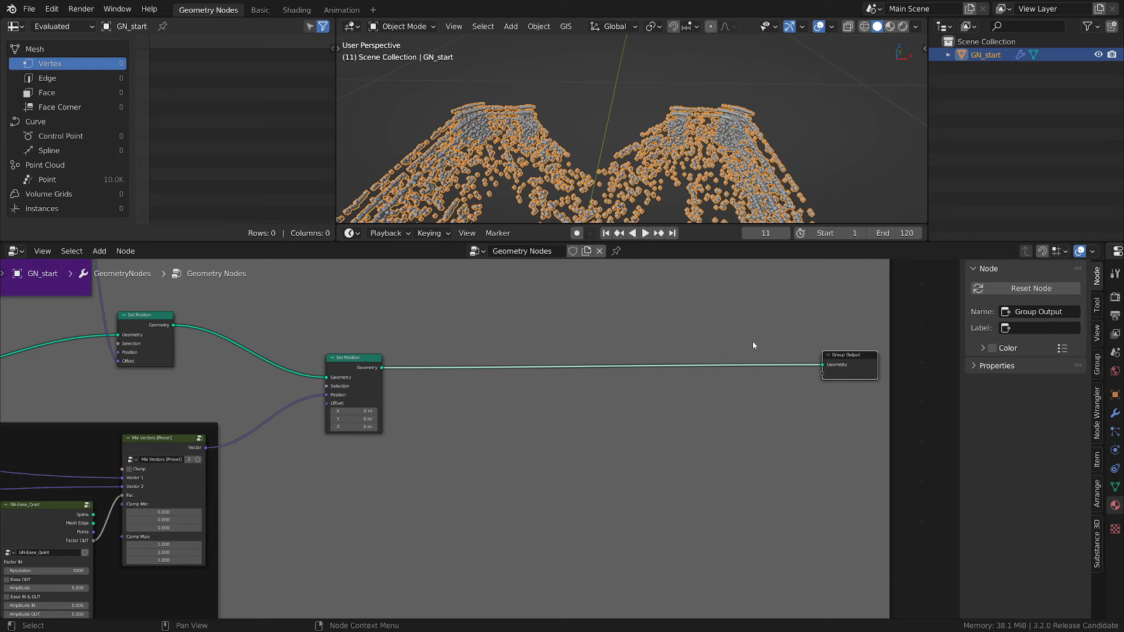
left_click(465, 448)
key("shift+a")
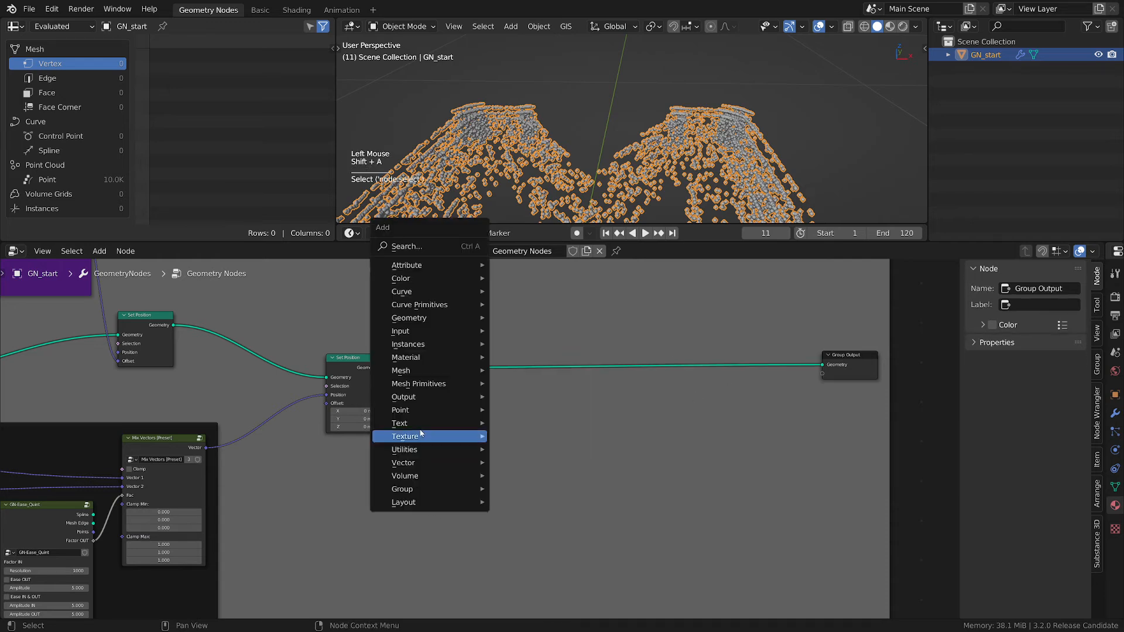
mouse_move(461, 392)
left_click(551, 412)
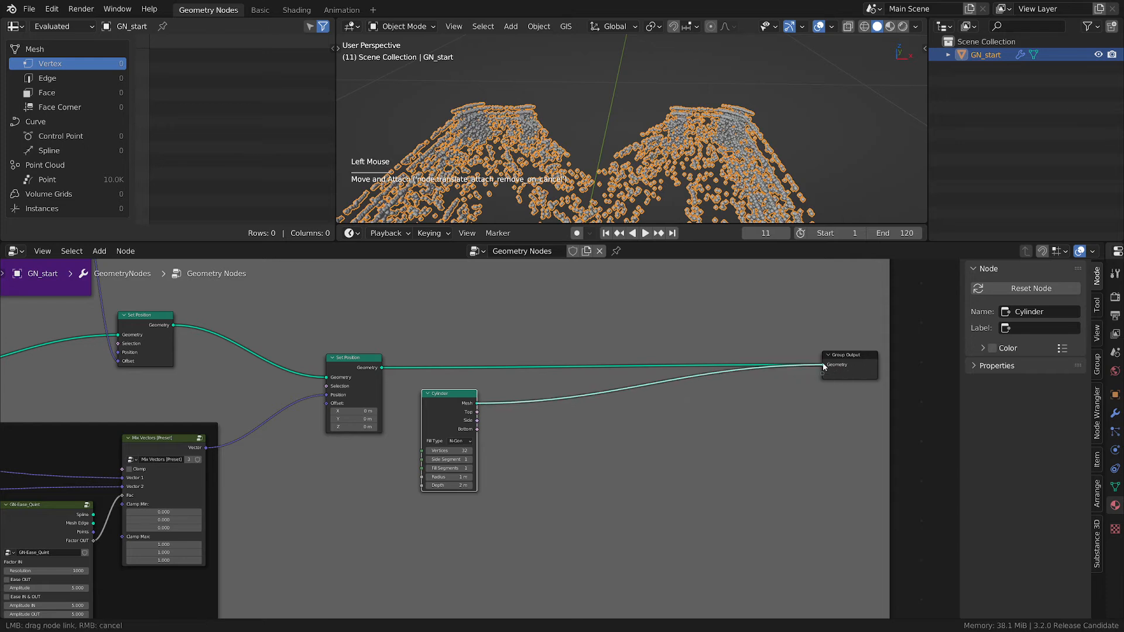
left_click_drag(823, 363, 823, 364)
Step: Enclose the Cylinder node in a new frame
scroll(510, 369, "down", 2)
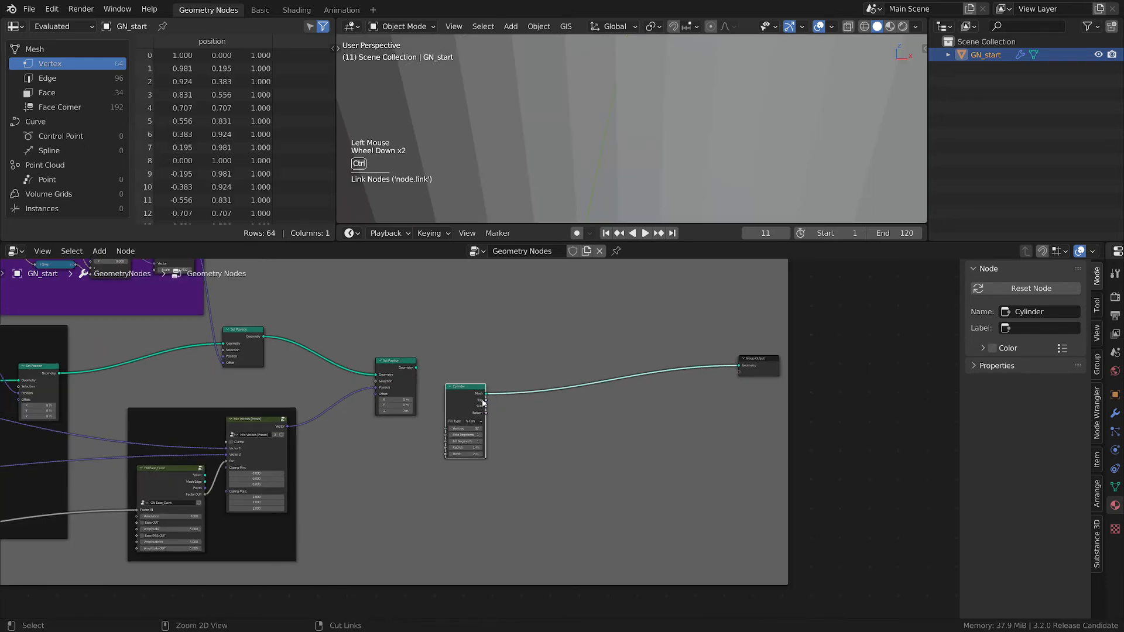
key("ctrl+j")
scroll(567, 101, "down", 3)
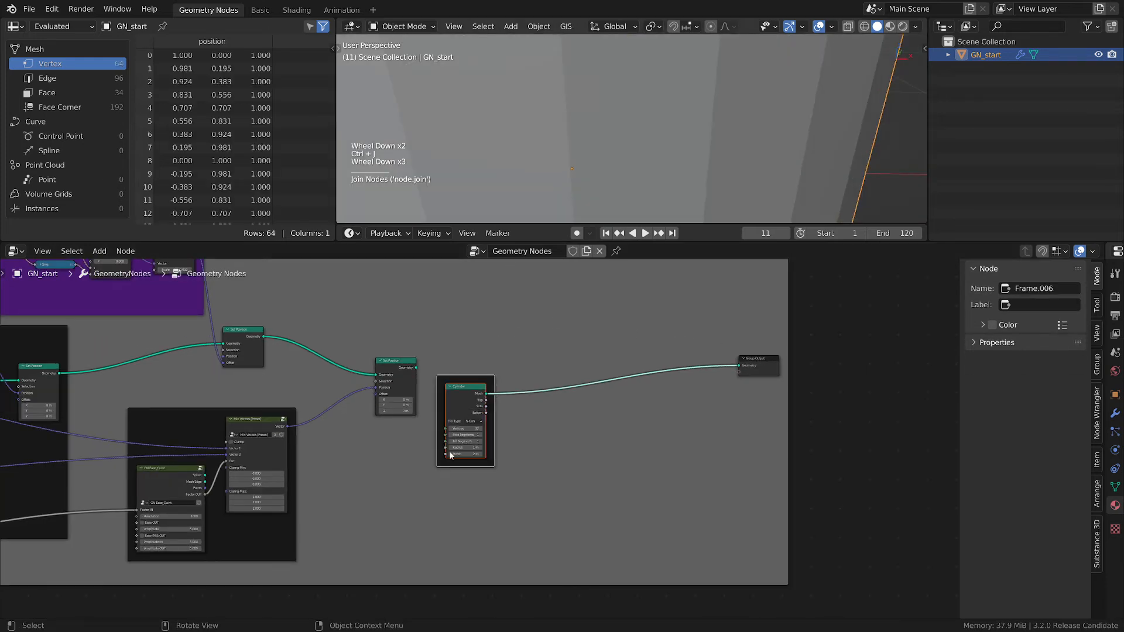
scroll(363, 318, "up", 4)
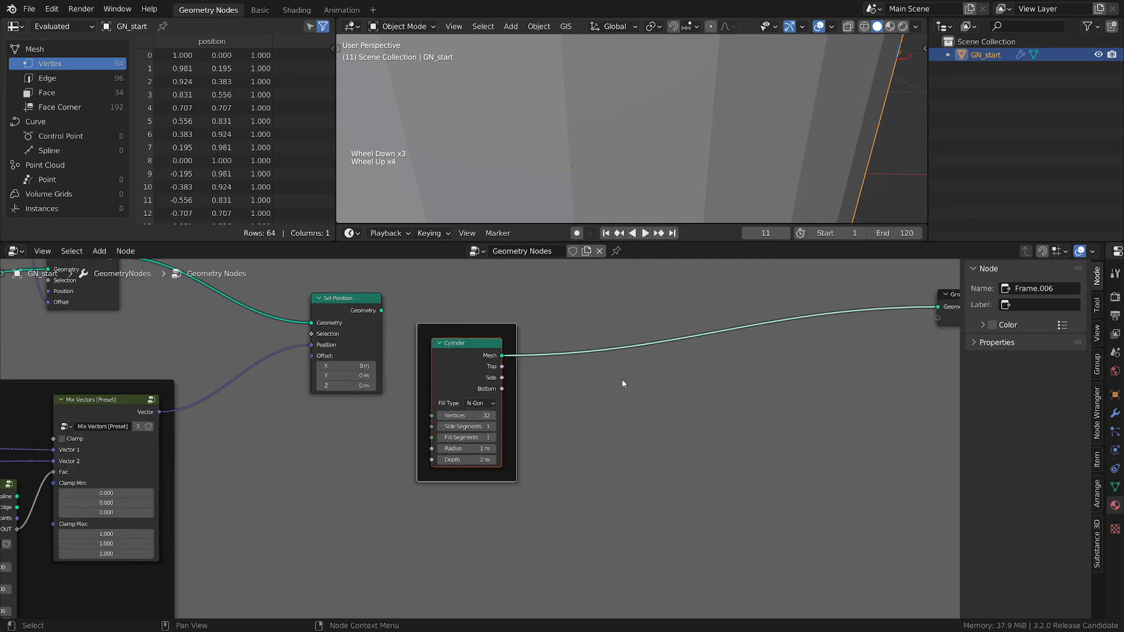
Step: Sketch temporary annotation strokes over the cylinder in the viewport and erase them
scroll(616, 178, "down", 6)
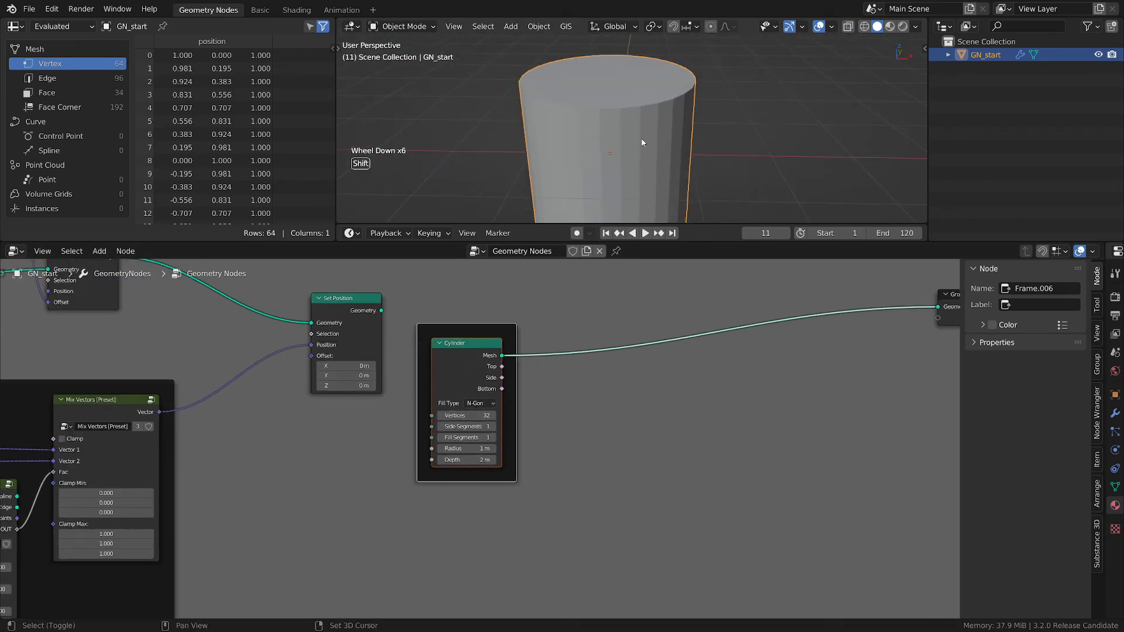
middle_click_drag(644, 143, 643, 128, "shift")
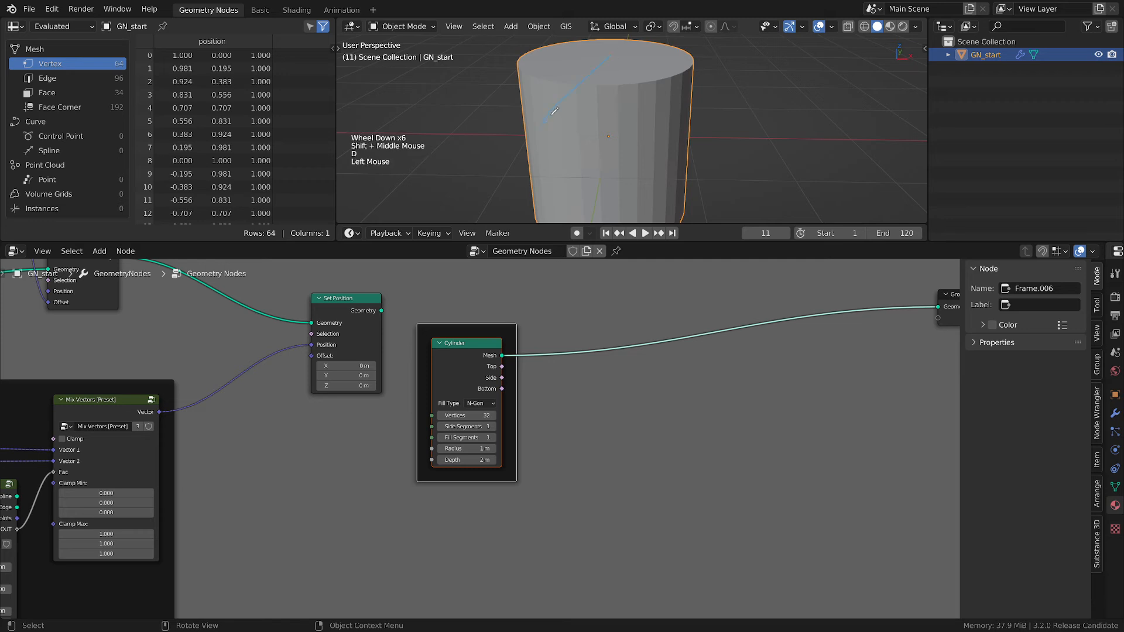
mouse_move(546, 121)
left_mouse_down()
mouse_move(612, 55)
mouse_move(679, 124)
mouse_move(658, 183)
mouse_move(632, 209)
left_mouse_up()
key("d")
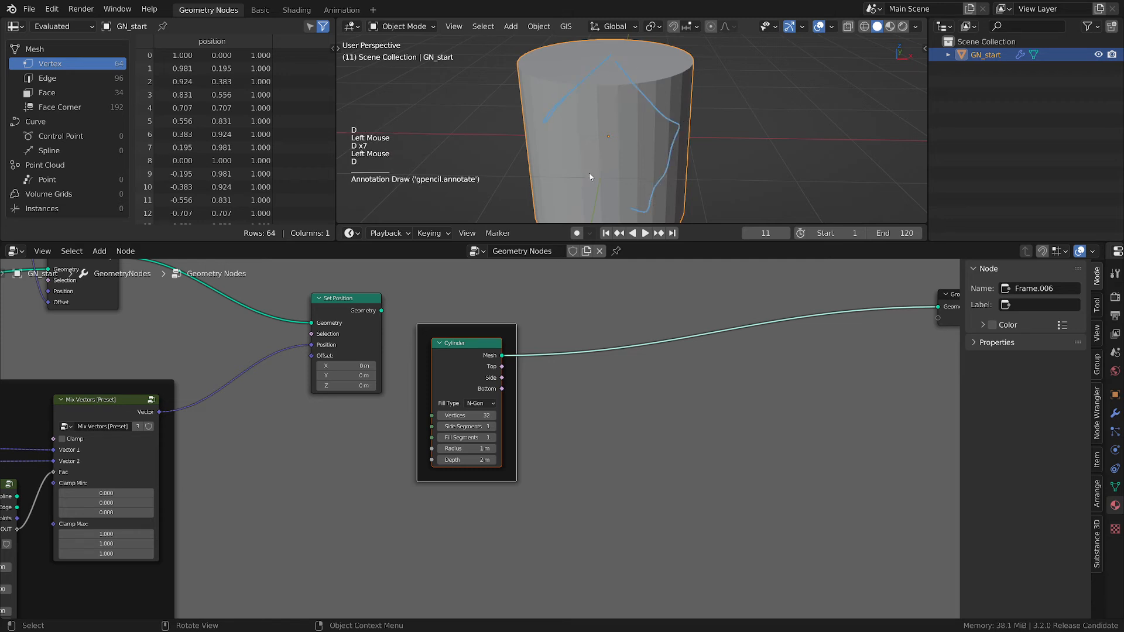
left_click_drag(549, 128, 637, 196)
key("d")
mouse_move(637, 196)
right_mouse_down()
mouse_move(670, 137)
mouse_move(603, 71)
right_mouse_up()
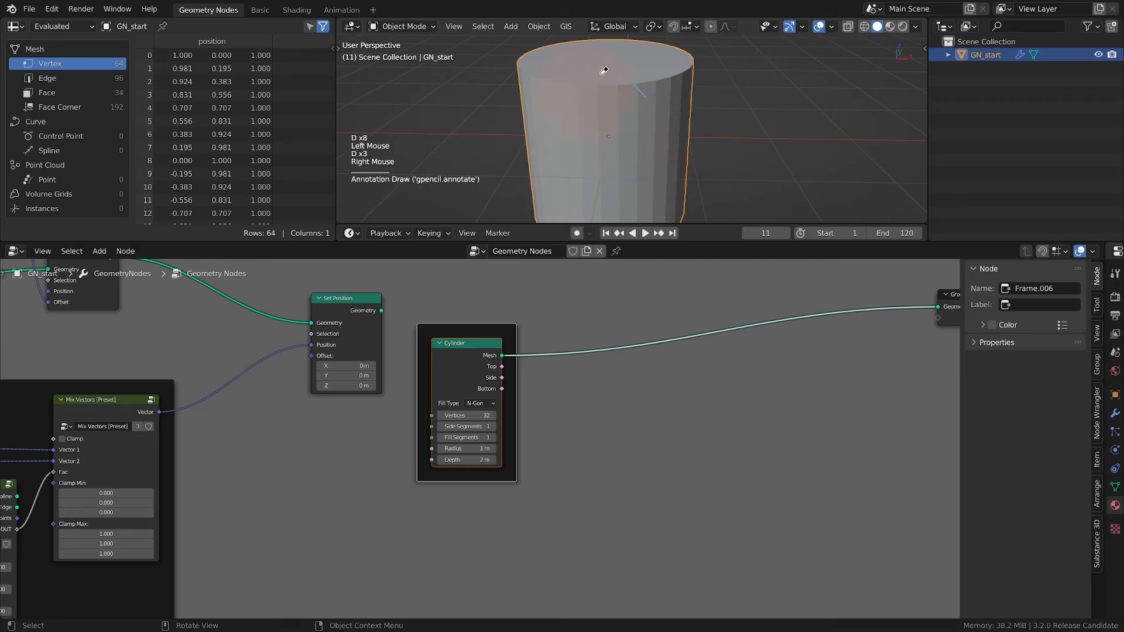
key("d")
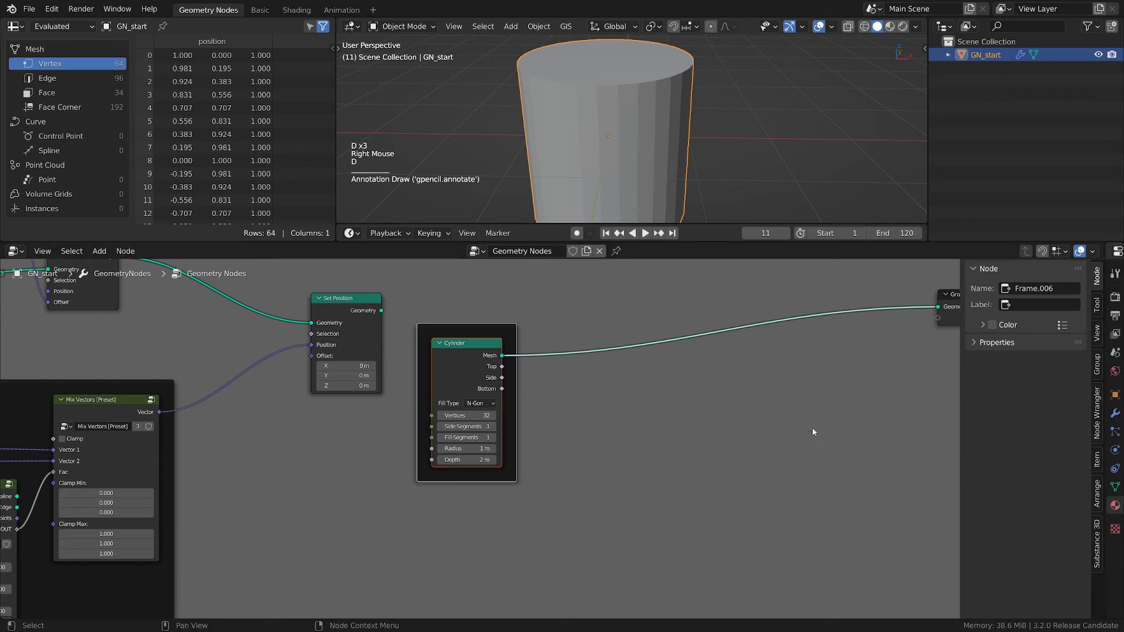
Step: Insert a Dual Mesh node inside the frame, between the Cylinder and the Group Output
left_click(592, 402)
key("shift+a")
mouse_move(539, 339)
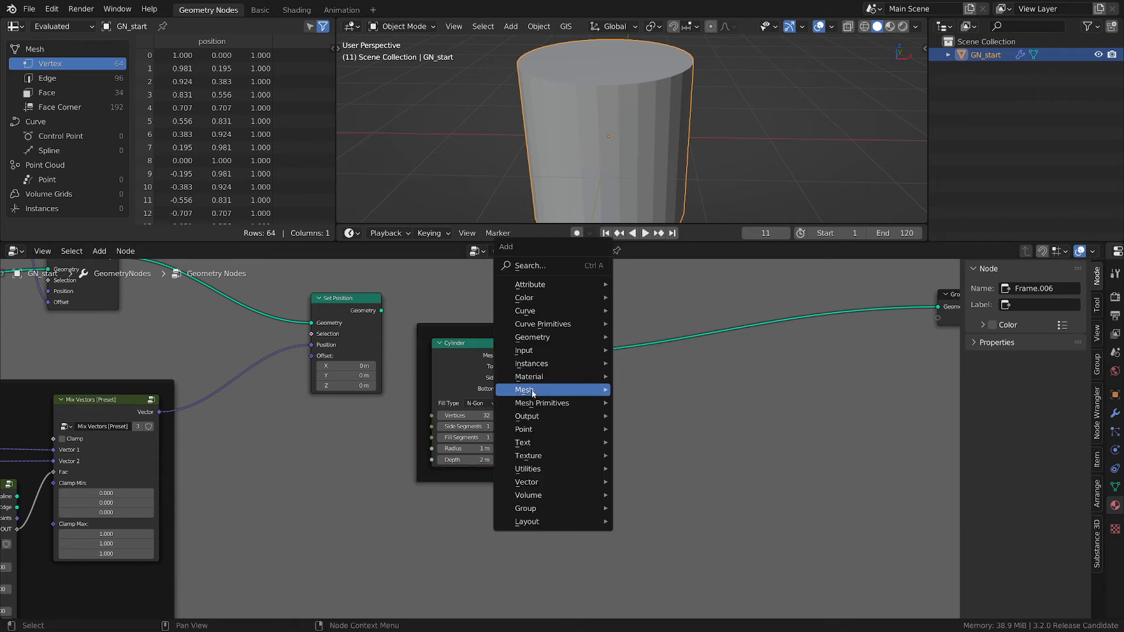
mouse_move(534, 390)
left_click(658, 116)
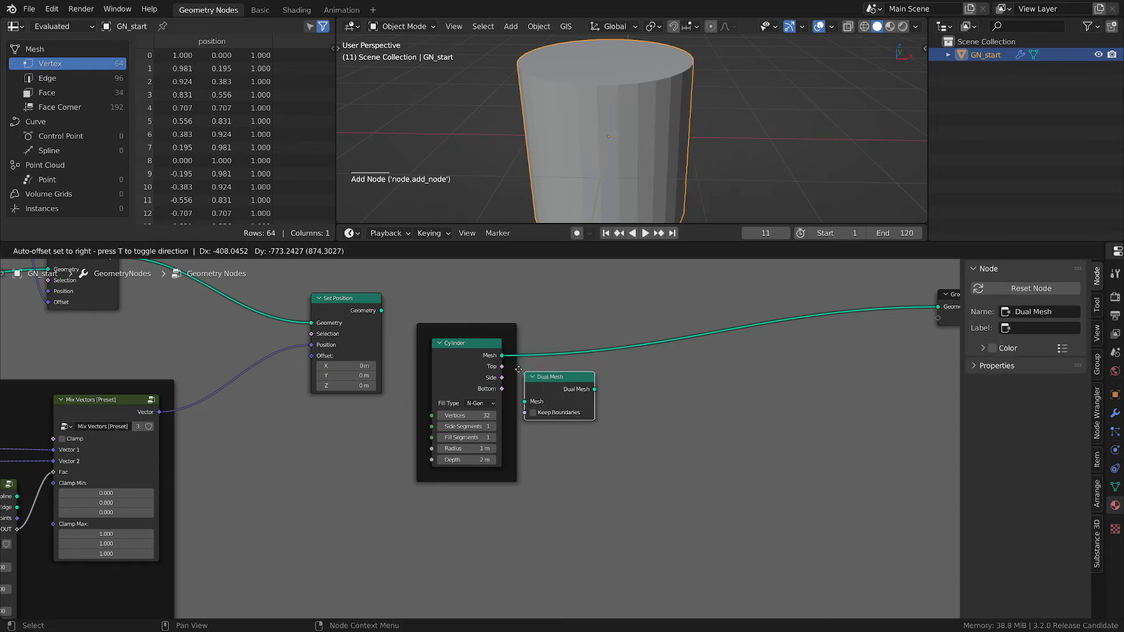
left_click(540, 347)
Step: Set the Cylinder node's vertices to 8 and check the resulting dual mesh shape from several angles
middle_click_drag(619, 145, 608, 186)
scroll(525, 451, "up", 2)
left_click_drag(456, 408, 424, 408, "shift")
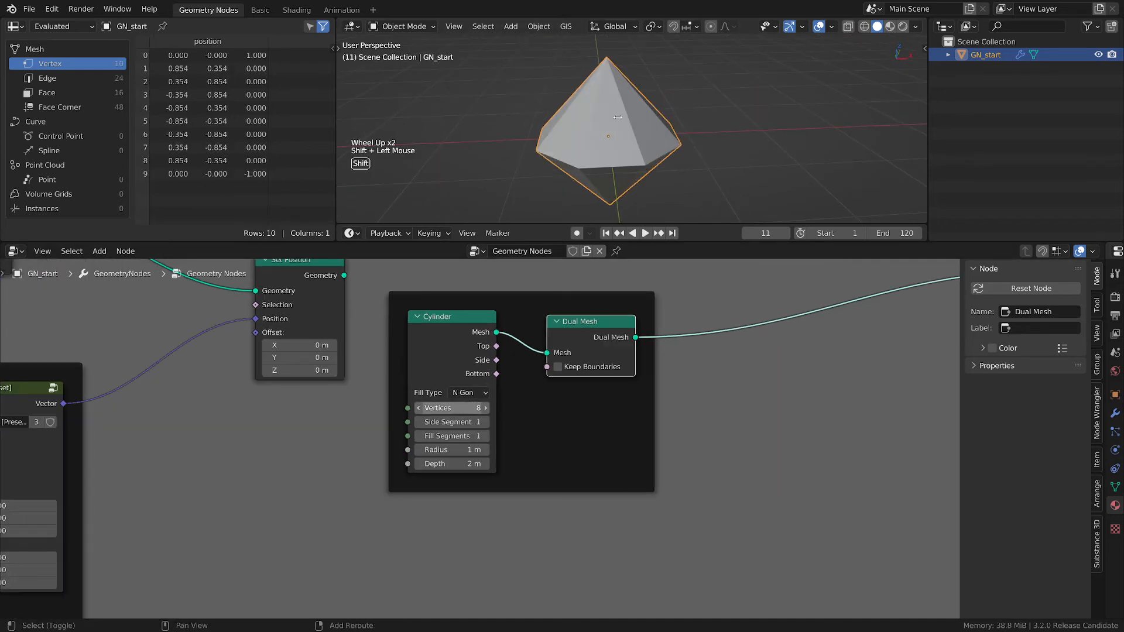
middle_click_drag(638, 88, 634, 159)
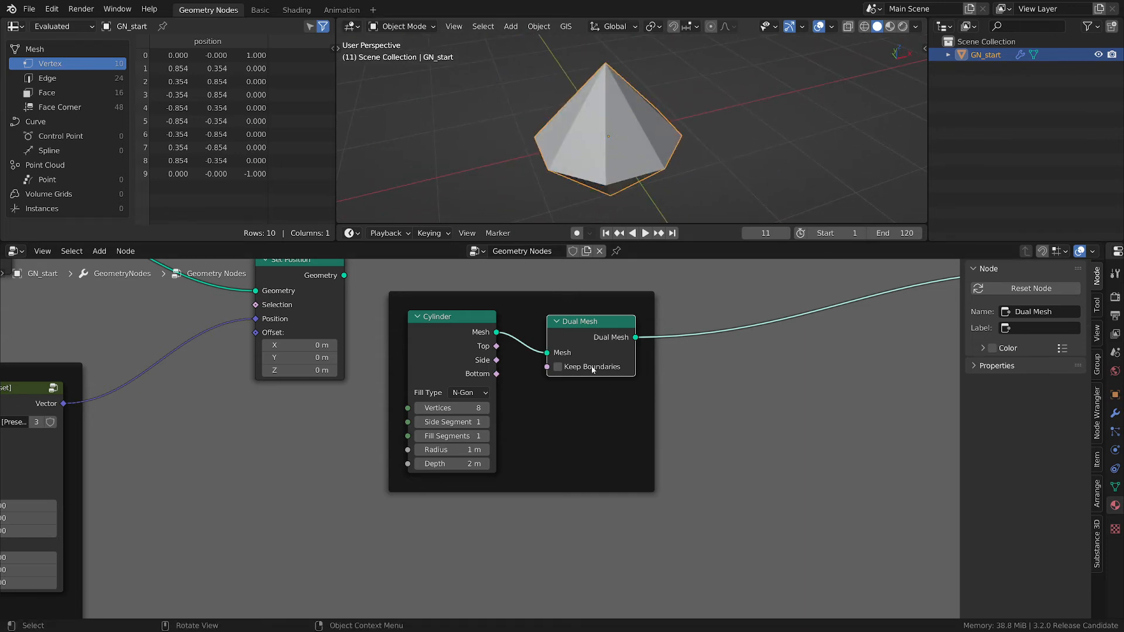
left_click_drag(593, 369, 567, 373)
middle_click_drag(679, 78, 773, 98)
middle_click_drag(835, 459, 648, 555)
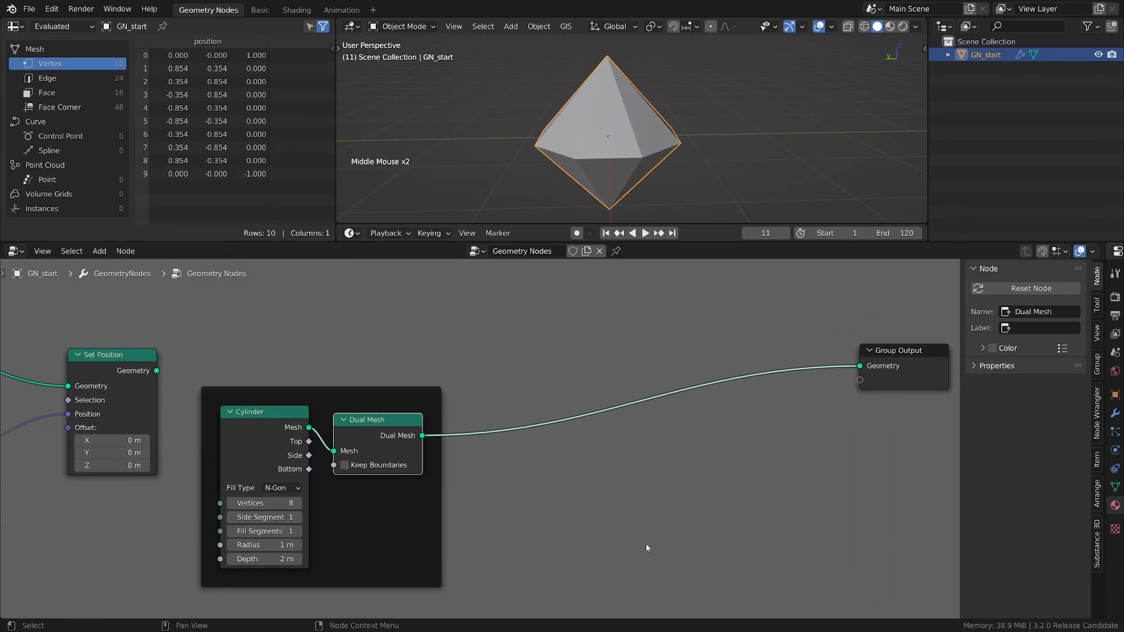
Step: Move the last Set Position node up and away from the cylinder frame, and add an Instance on Points node above the Dual Mesh link
scroll(647, 545, "up", 1)
scroll(656, 548, "down", 2)
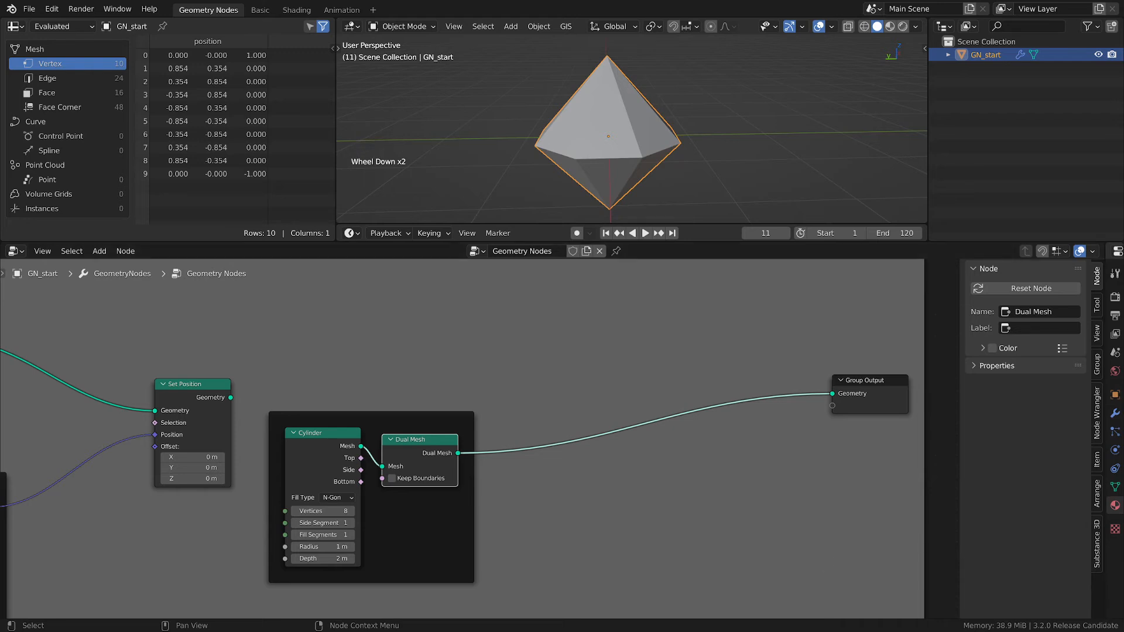
left_click_drag(221, 408, 195, 369)
key("shift+a")
mouse_move(534, 324)
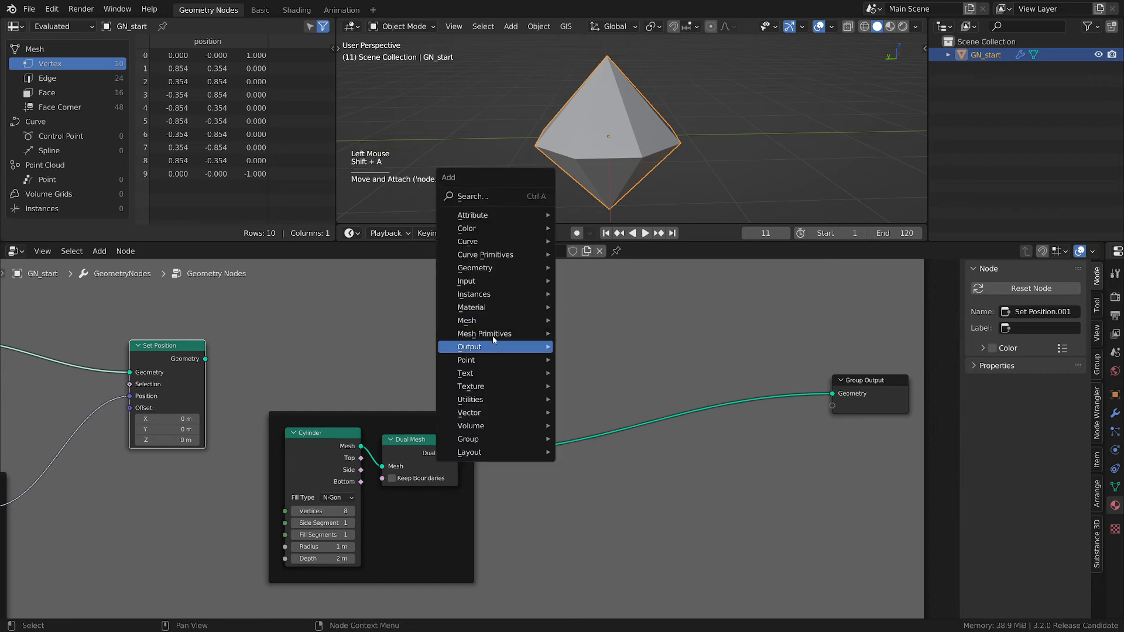
mouse_move(530, 294)
left_click(600, 291)
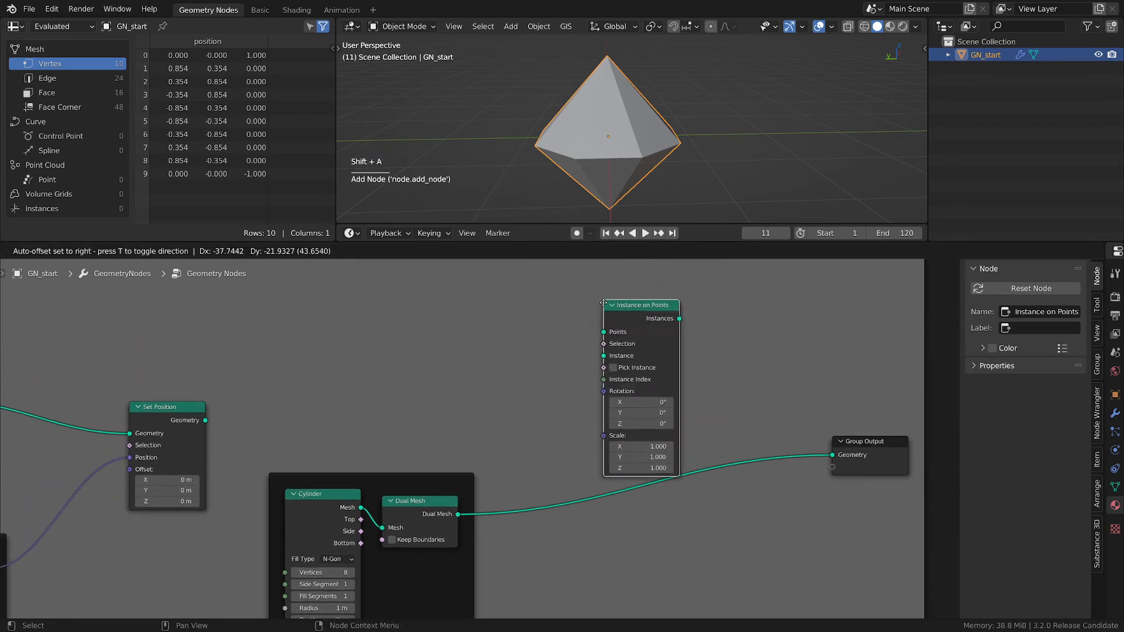
left_click(573, 273)
Step: Wire Set Position into Points, Dual Mesh into Instance and Instances into the Group Output, then reposition the Instance on Points node and the cylinder frame
left_click(210, 421)
left_click_drag(212, 422, 591, 322)
left_click(465, 504)
left_click_drag(459, 514, 591, 344)
left_click_drag(667, 308, 833, 455)
left_click_drag(640, 308, 732, 416)
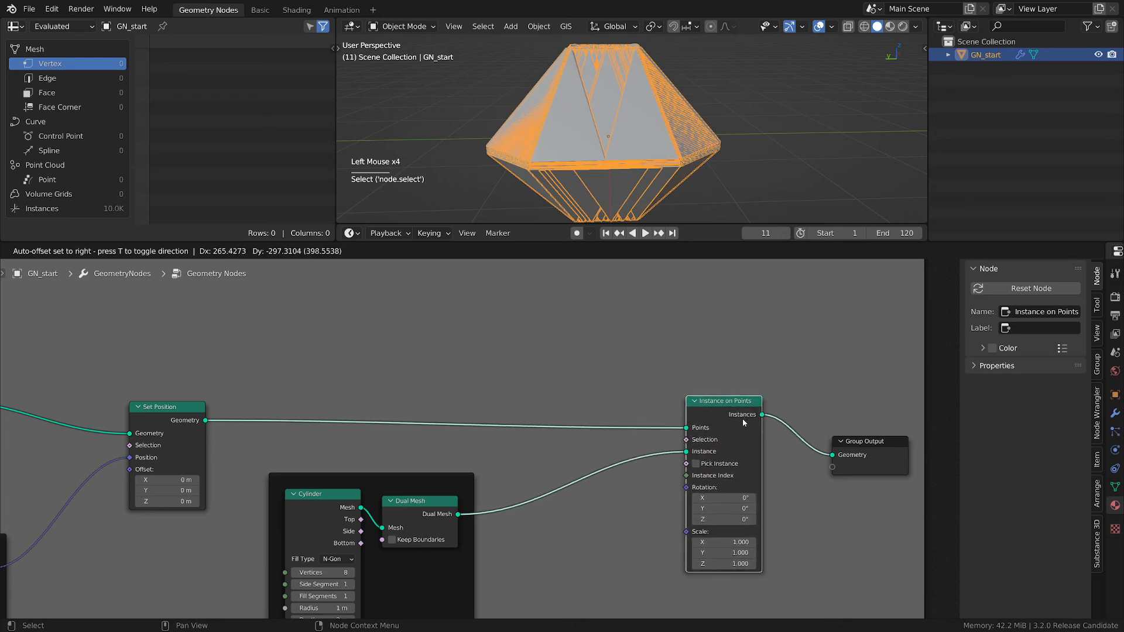
scroll(613, 93, "down", 2)
middle_click_drag(613, 93, 627, 130)
middle_click_drag(403, 492, 478, 332)
left_click(479, 332)
left_click_drag(478, 333, 322, 380)
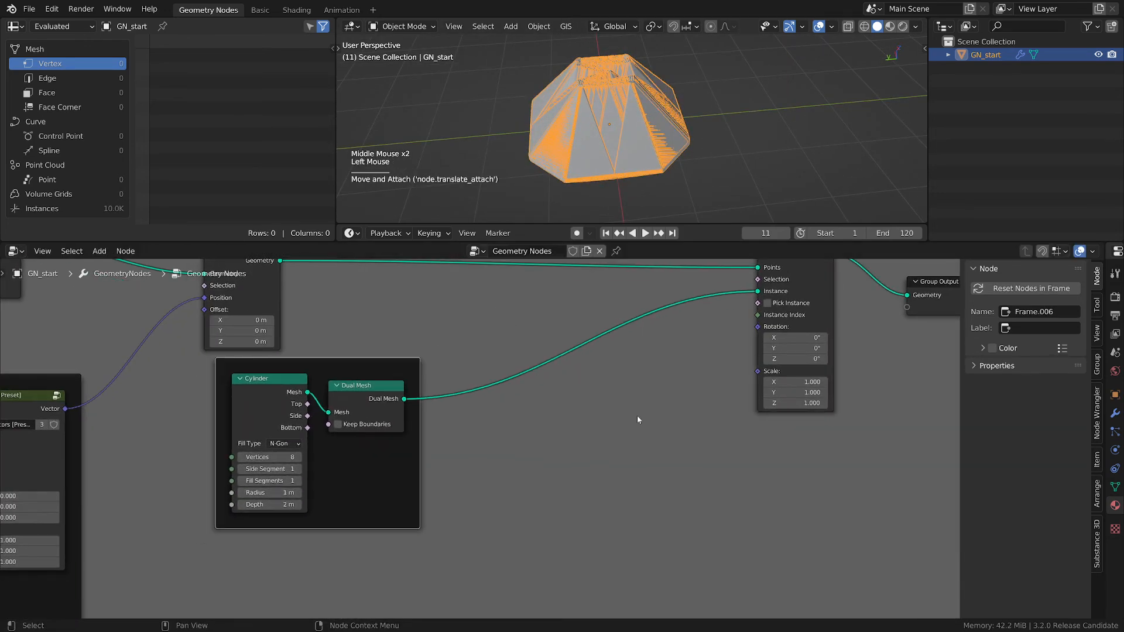
Step: Set the Instance on Points scale to 0.01 on all three axes and check the instances closely in top view
middle_click_drag(637, 416, 554, 443)
scroll(690, 456, "up", 2)
scroll(690, 459, "up", 2)
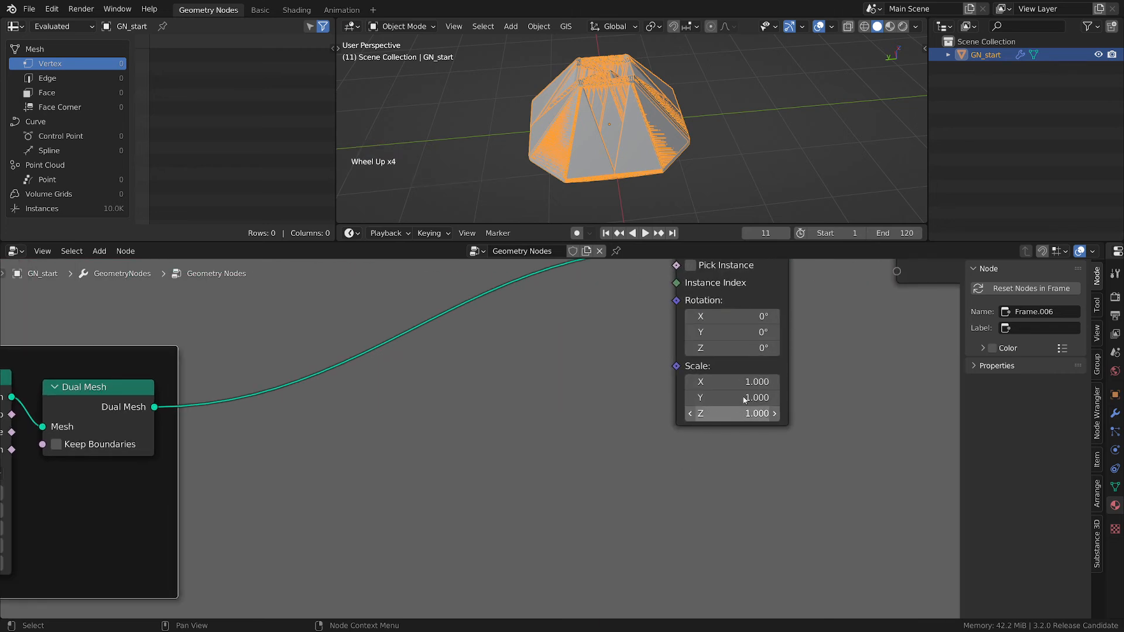
left_click_drag(745, 414, 745, 381)
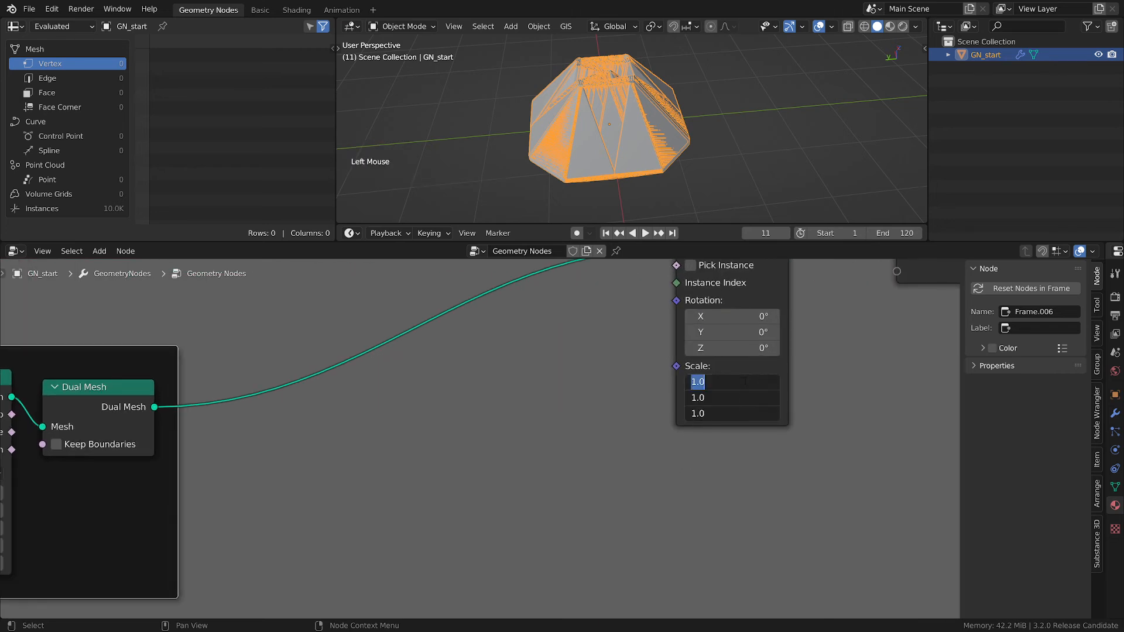
type("0.01")
key("Return")
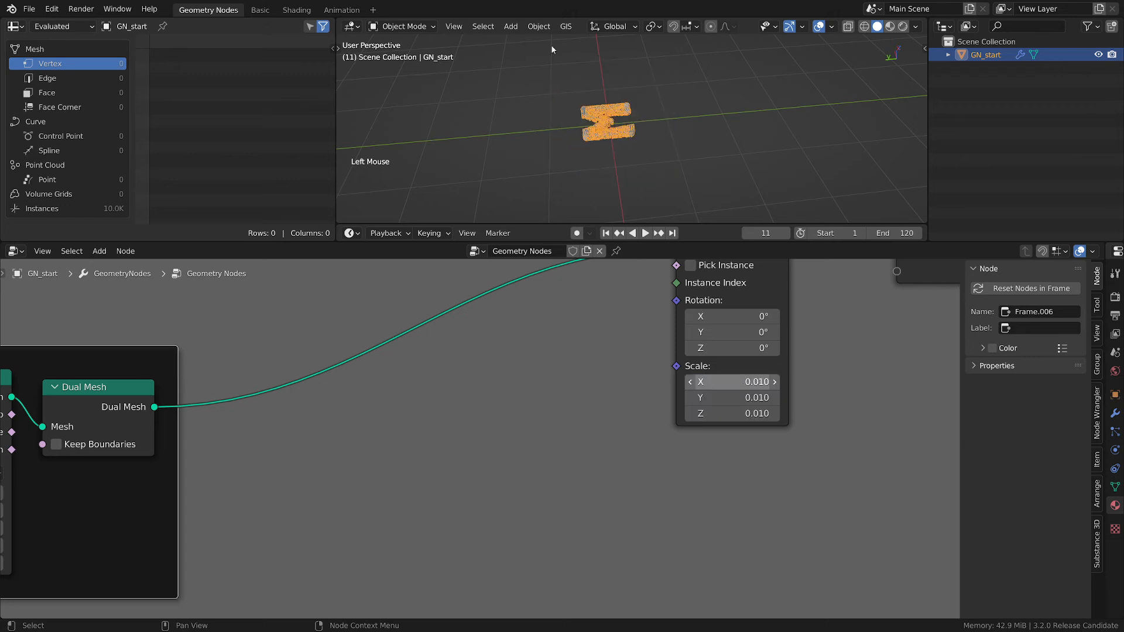
middle_click_drag(657, 107, 628, 91)
key("grave")
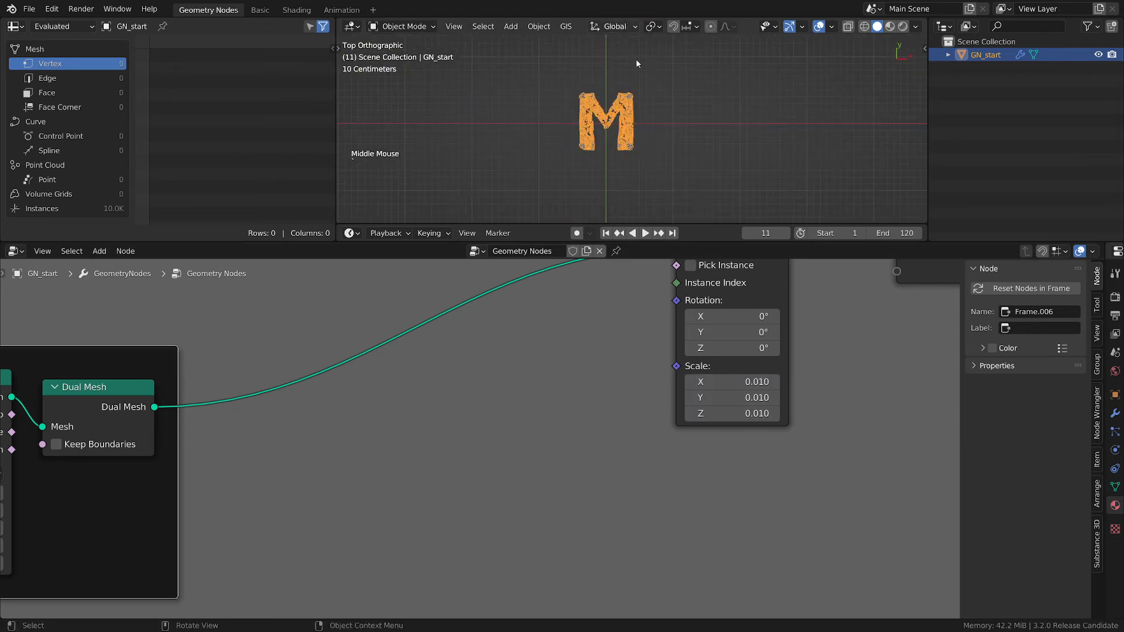
scroll(637, 62, "up", 9)
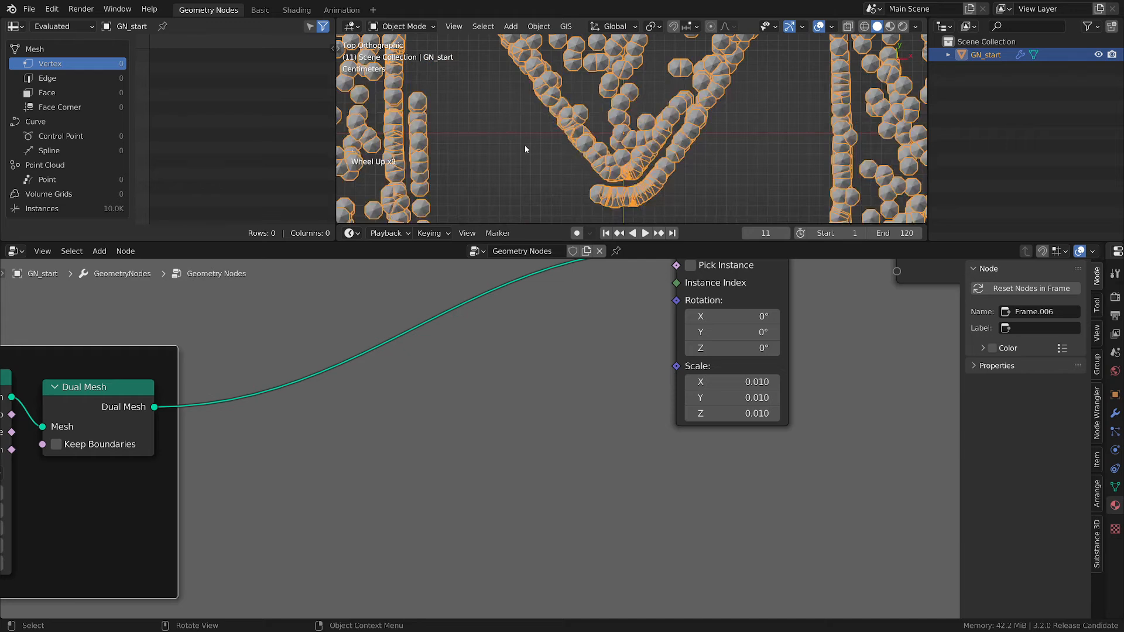
Step: Add a Random Value node and connect its Value output to the Scale input of Instance on Points
scroll(609, 434, "down", 2)
middle_click_drag(608, 433, 680, 445)
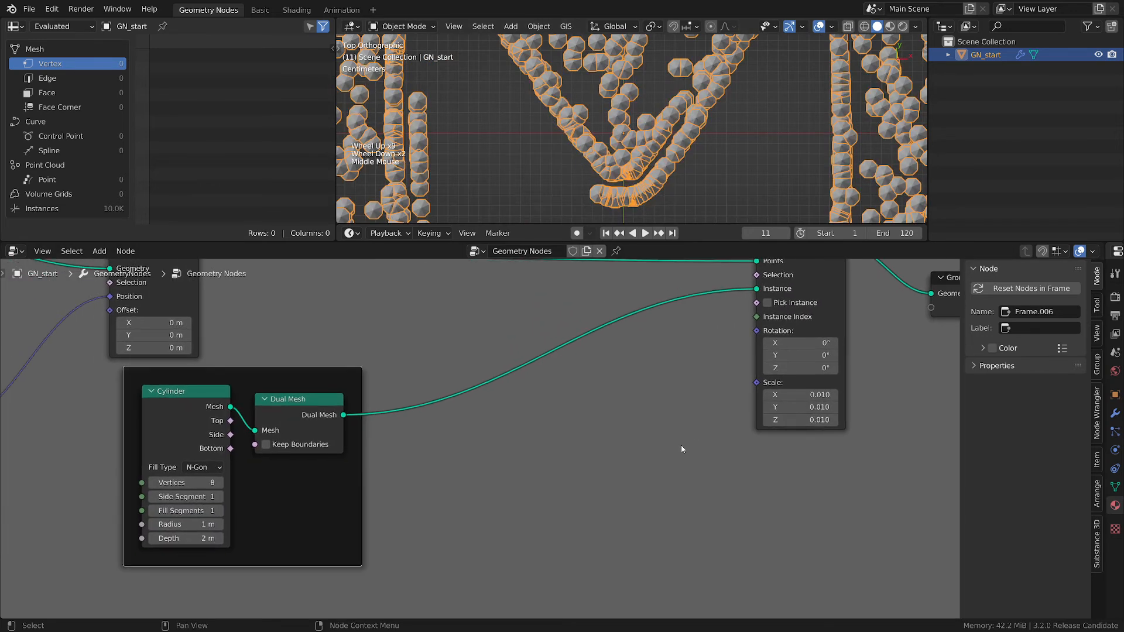
key("shift+a")
key("shift+a")
mouse_move(682, 446)
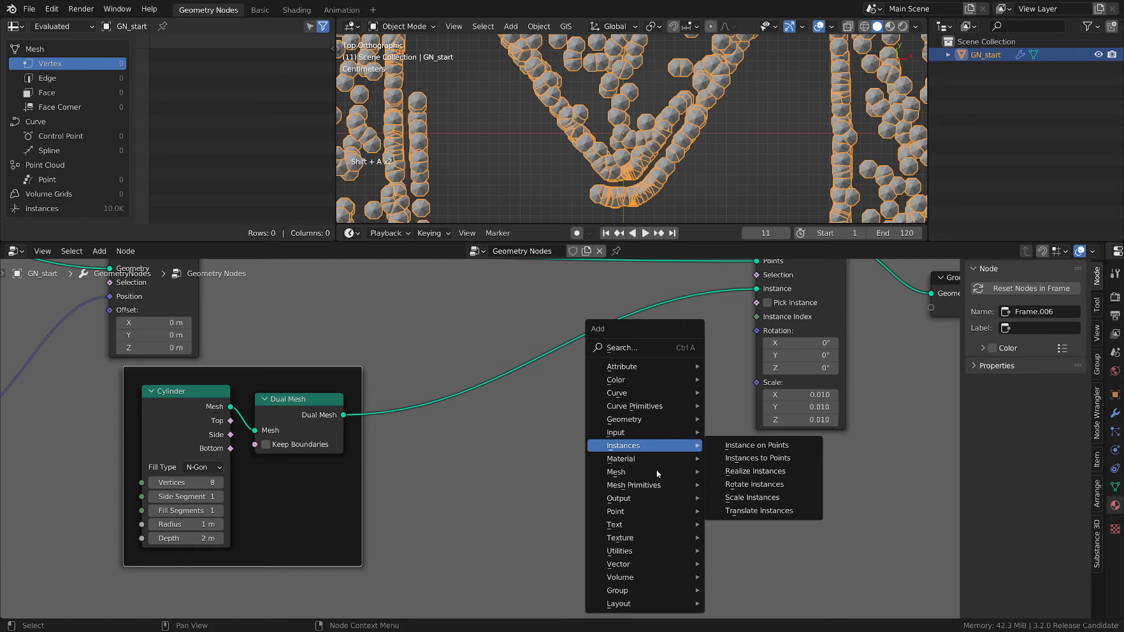
mouse_move(638, 551)
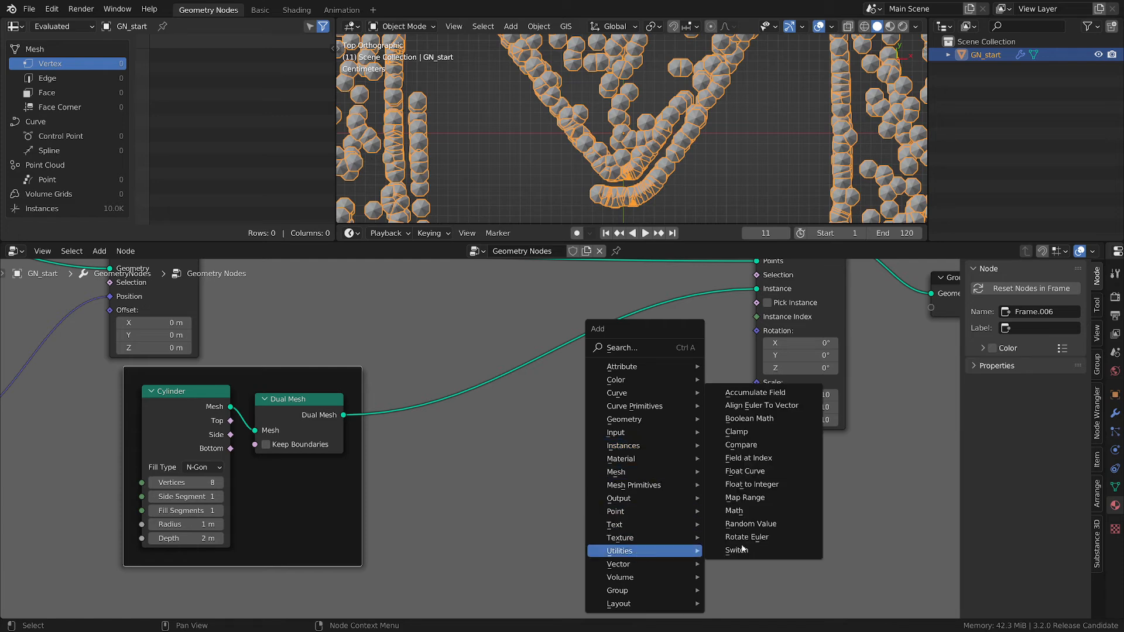
left_click(762, 524)
left_click(597, 406)
scroll(689, 454, "up", 3)
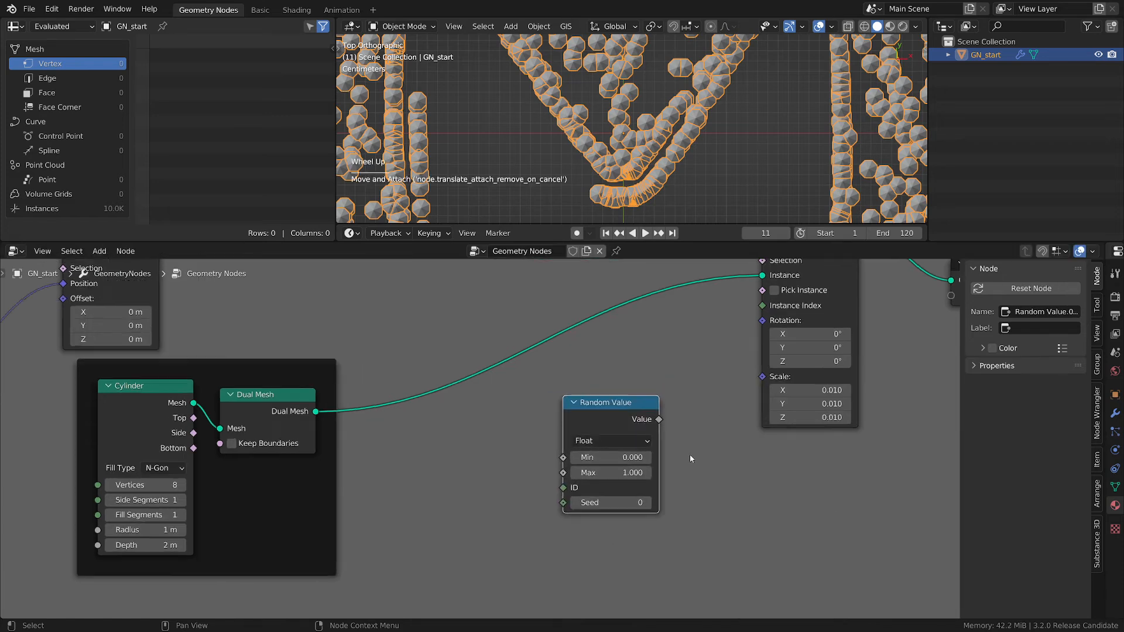
left_click(549, 392)
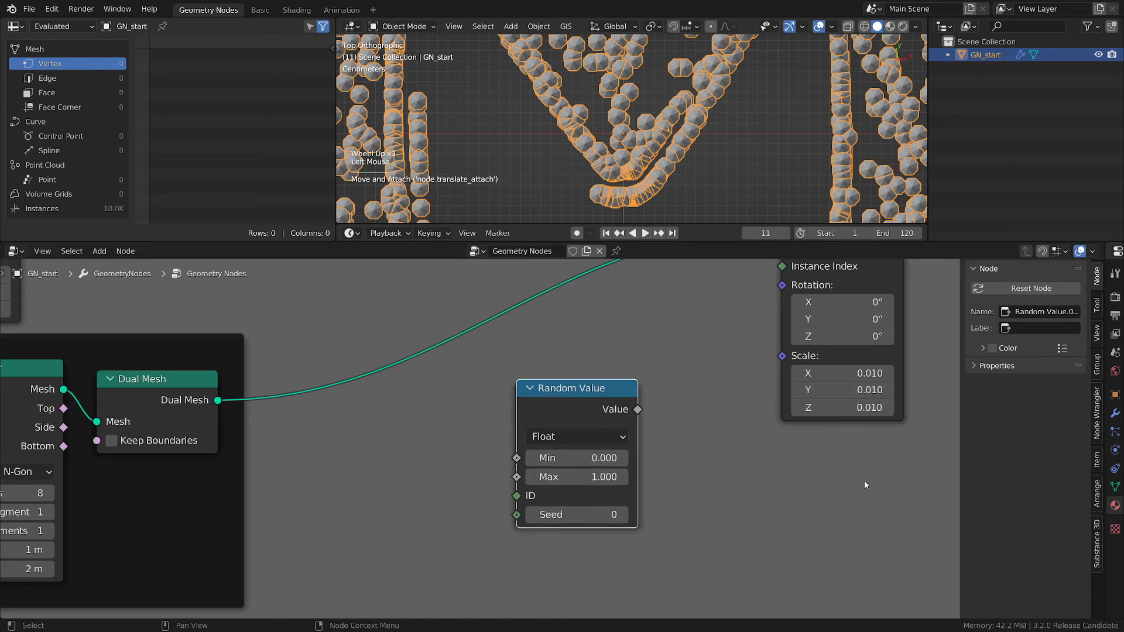
left_click_drag(638, 409, 782, 357)
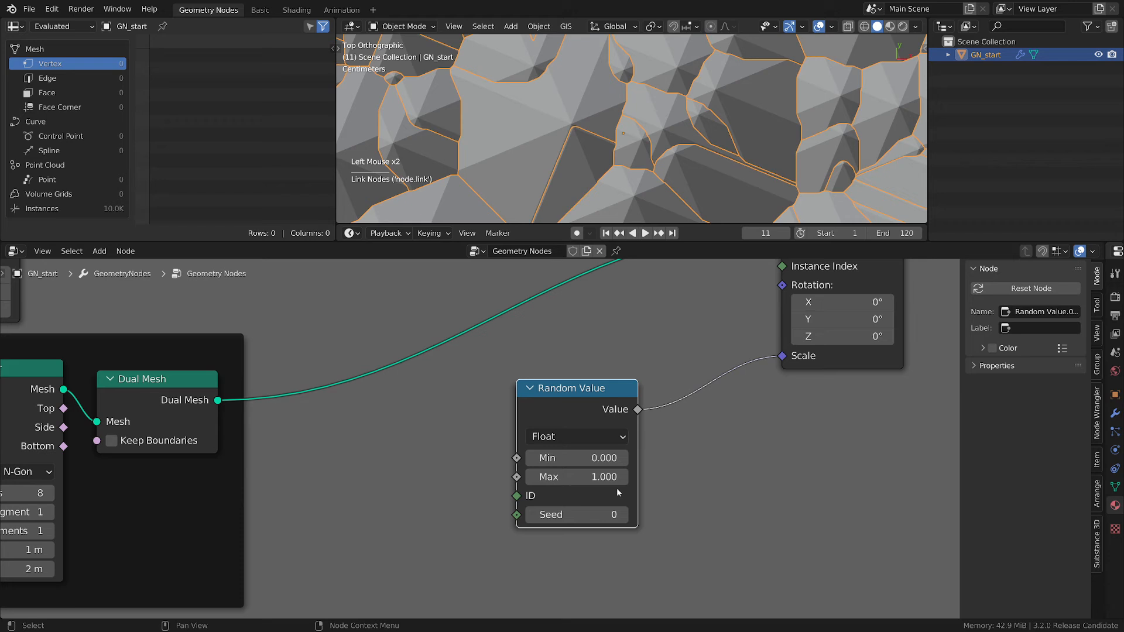
Step: Set the Random Value node's minimum to 0.001 and maximum to 0.01, and inspect the size variation of the instances
left_click(592, 460)
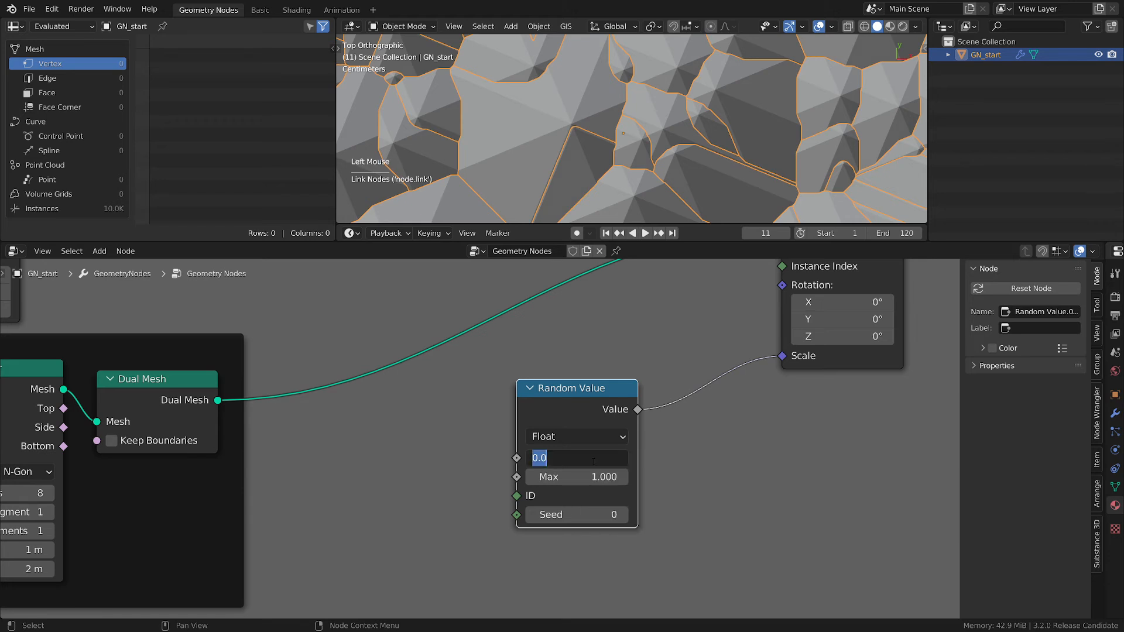
type(".001")
key("Return")
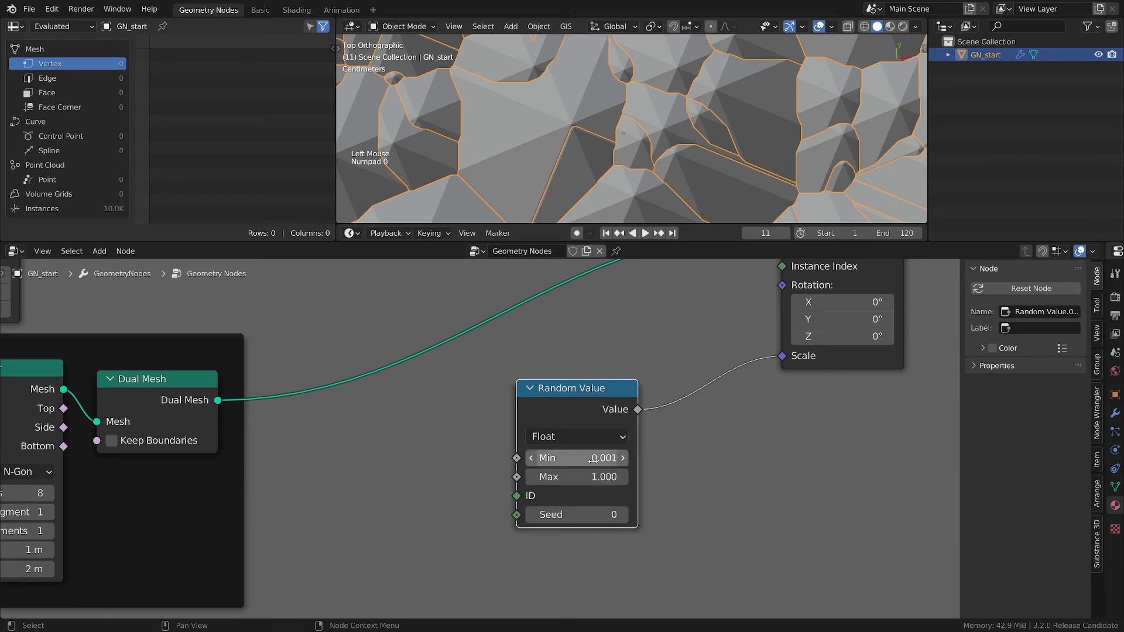
left_click(603, 477)
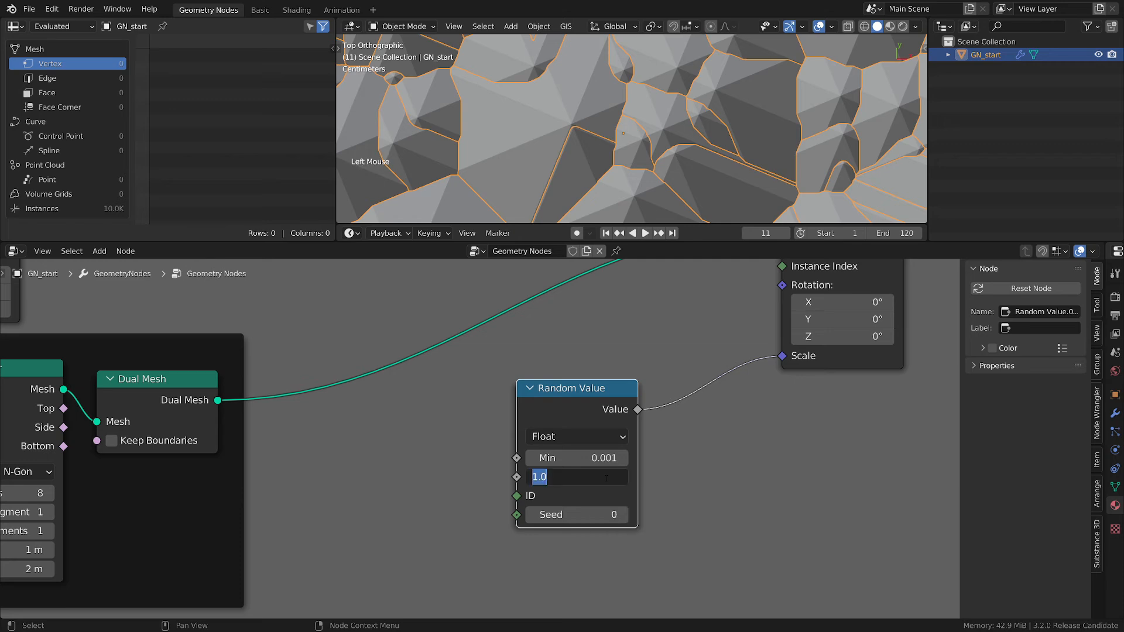
type(".01")
key("Return")
scroll(563, 139, "down", 3)
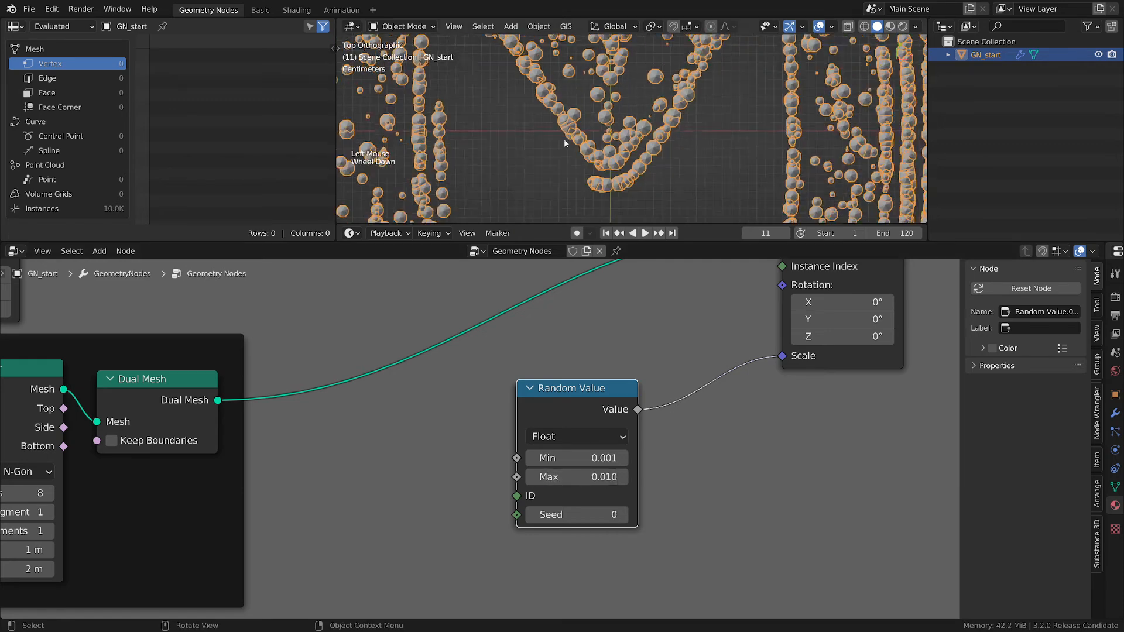
middle_click_drag(527, 119, 562, 135)
scroll(562, 135, "up", 3)
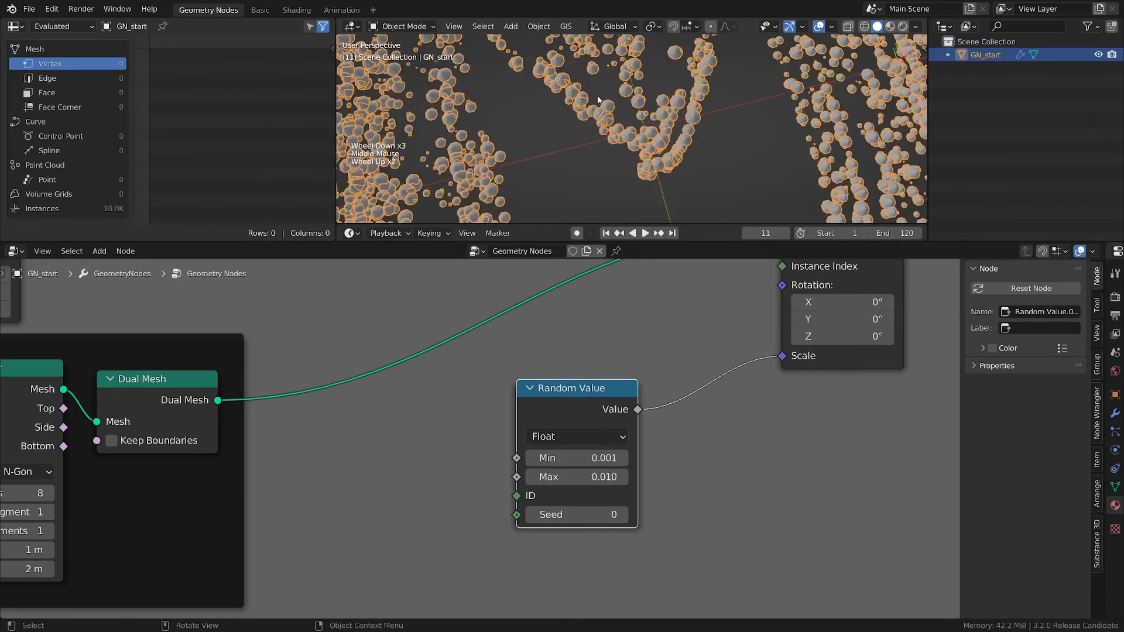
Step: Duplicate the scale's Random Value node beside the original and change the copy's data type to Vector
middle_click_drag(661, 492, 525, 629)
left_click_drag(452, 536, 526, 555)
middle_click_drag(526, 555, 774, 455)
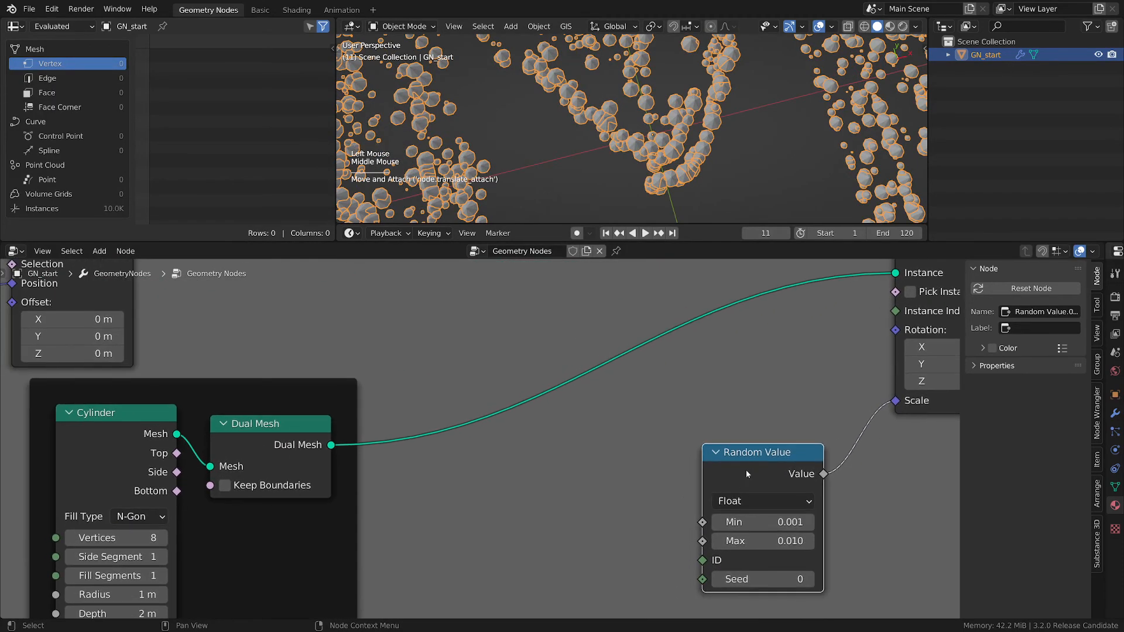
left_click(731, 454, "shift")
key("shift+d")
left_click(531, 440)
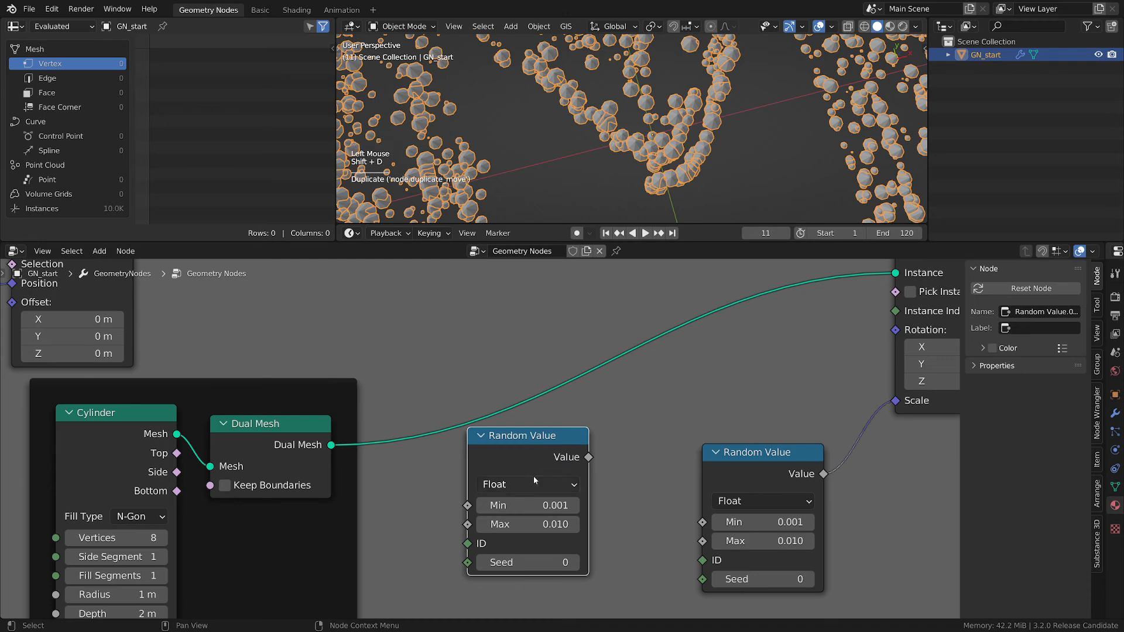
left_click(533, 484)
left_click(537, 478)
Step: Connect the vector Random Value output to the Rotation input of Instance on Points and move the node up
scroll(574, 492, "down", 3)
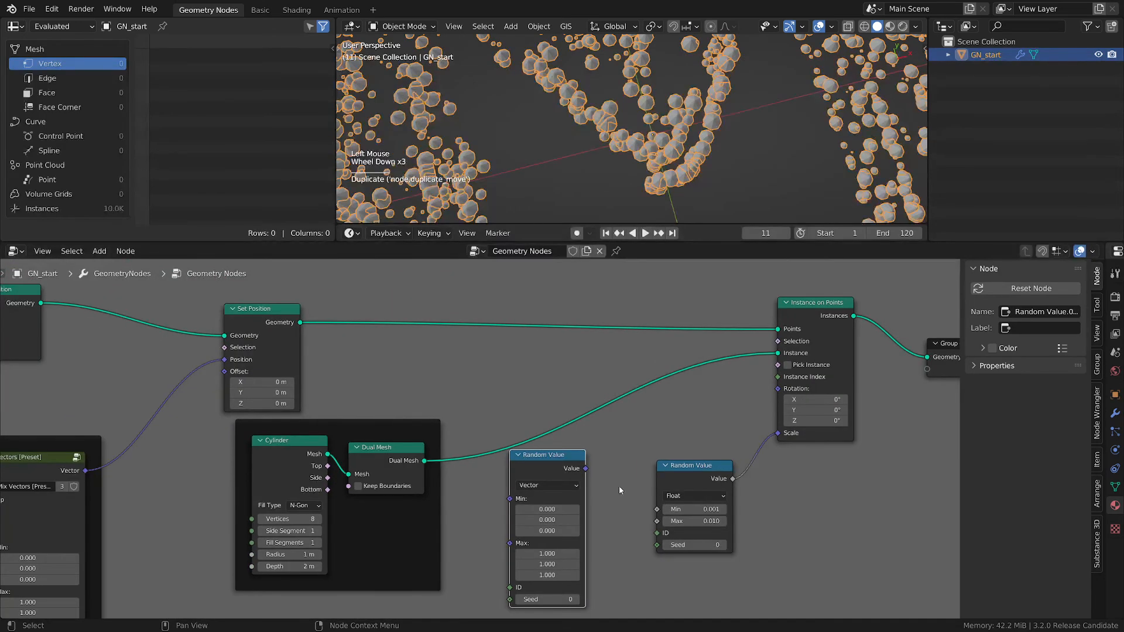
scroll(805, 387, "up", 2)
left_click_drag(586, 468, 770, 387)
left_click_drag(503, 476, 570, 388)
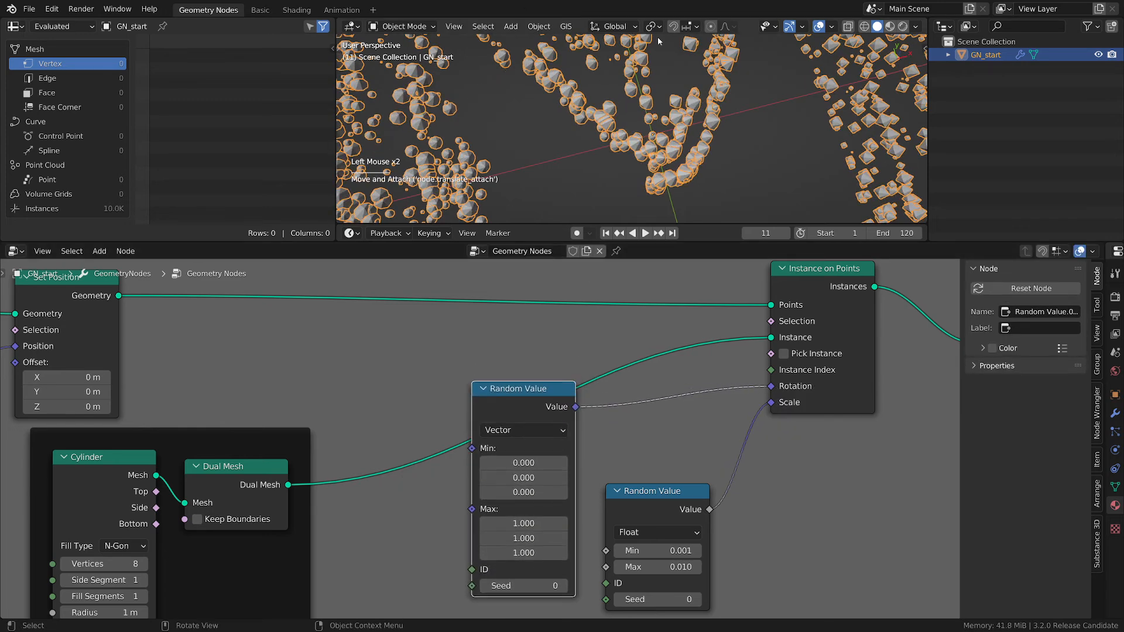
Step: Try to set all three minimum components of the vector Random Value node to -TAU
scroll(585, 519, "up", 2)
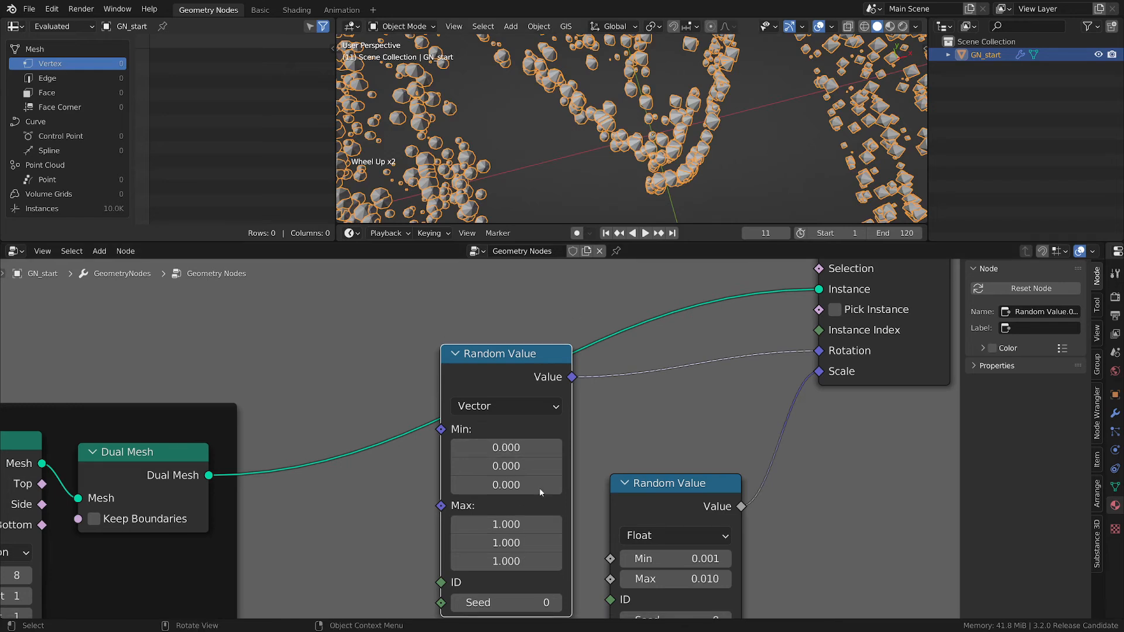
left_click_drag(540, 487, 503, 445)
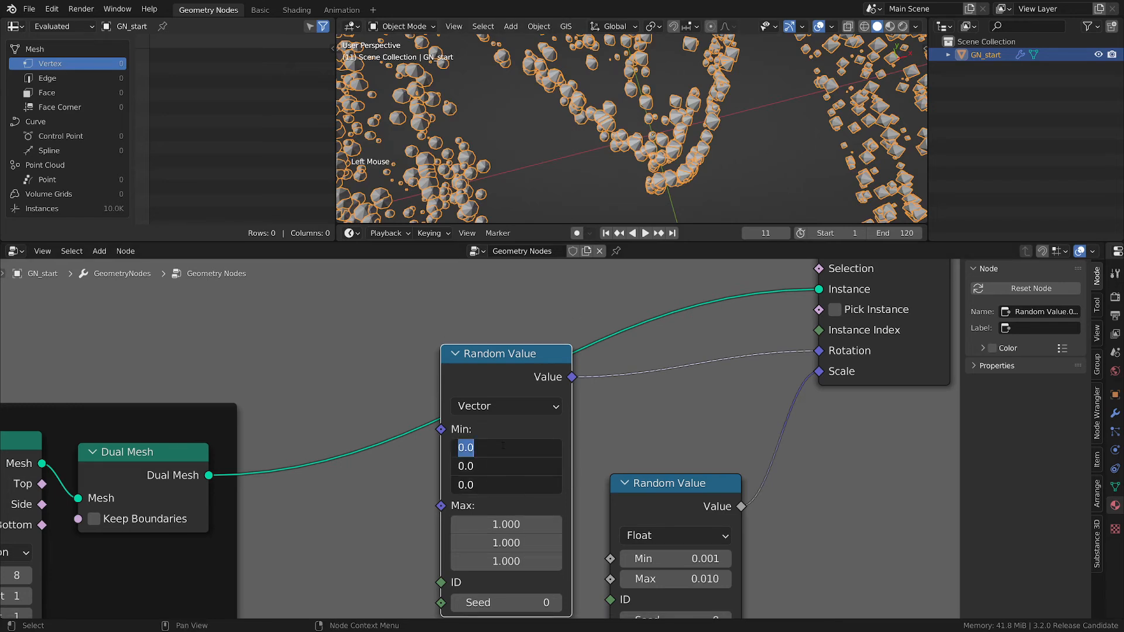
type("-TAU")
key("Return")
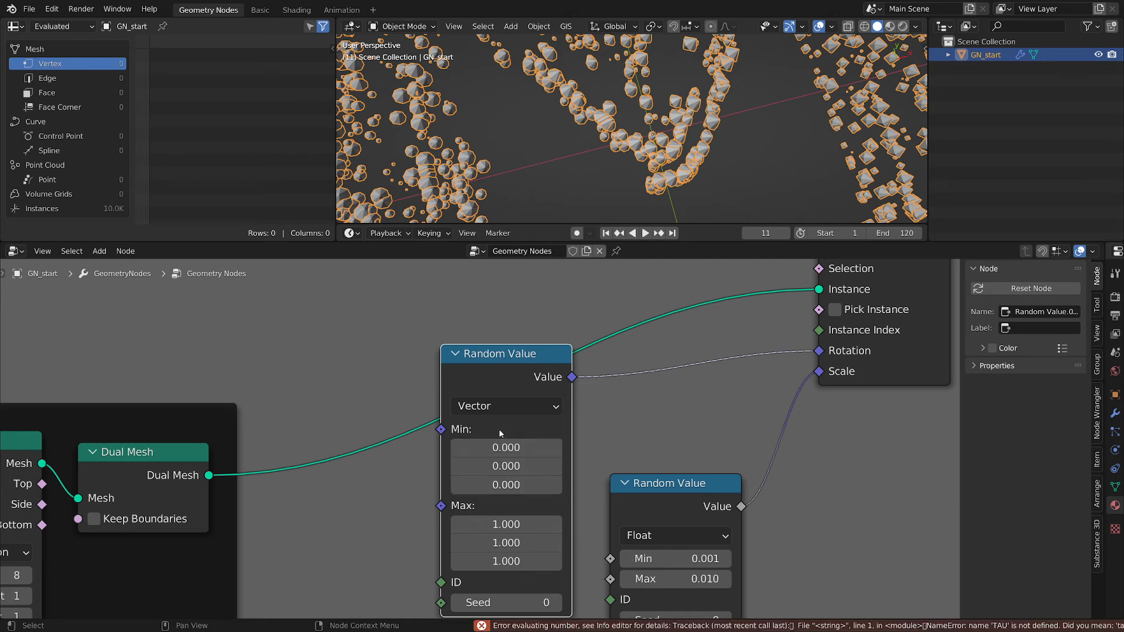
Step: Set all three minimum components of the vector Random Value node to -tau and widen the node slightly
left_click_drag(502, 445, 502, 485)
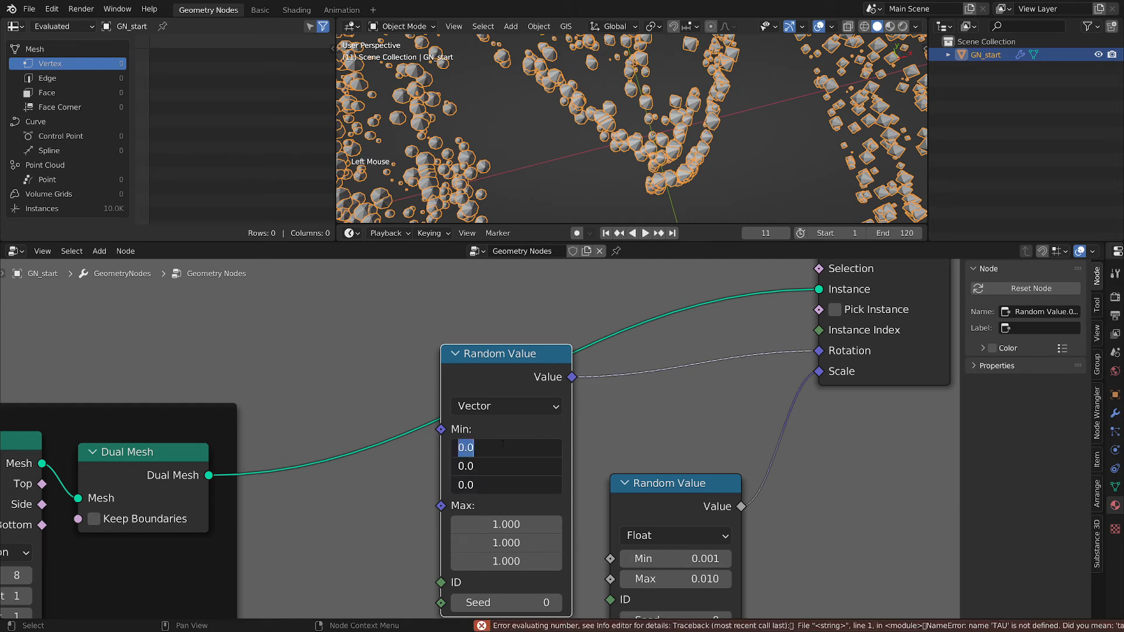
type("-tau")
key("Return")
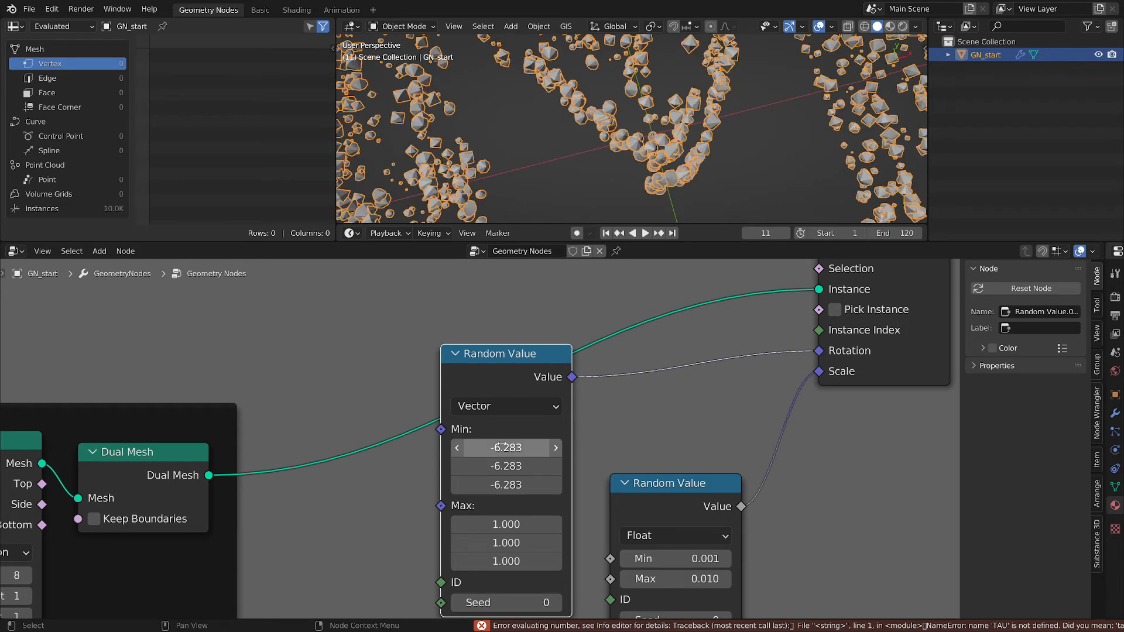
left_click(576, 435)
left_click_drag(576, 436, 596, 437)
Step: Set all three maximum components of the vector Random Value node to 6.283 and view the rotated instances from another angle
left_click_drag(531, 523, 530, 561)
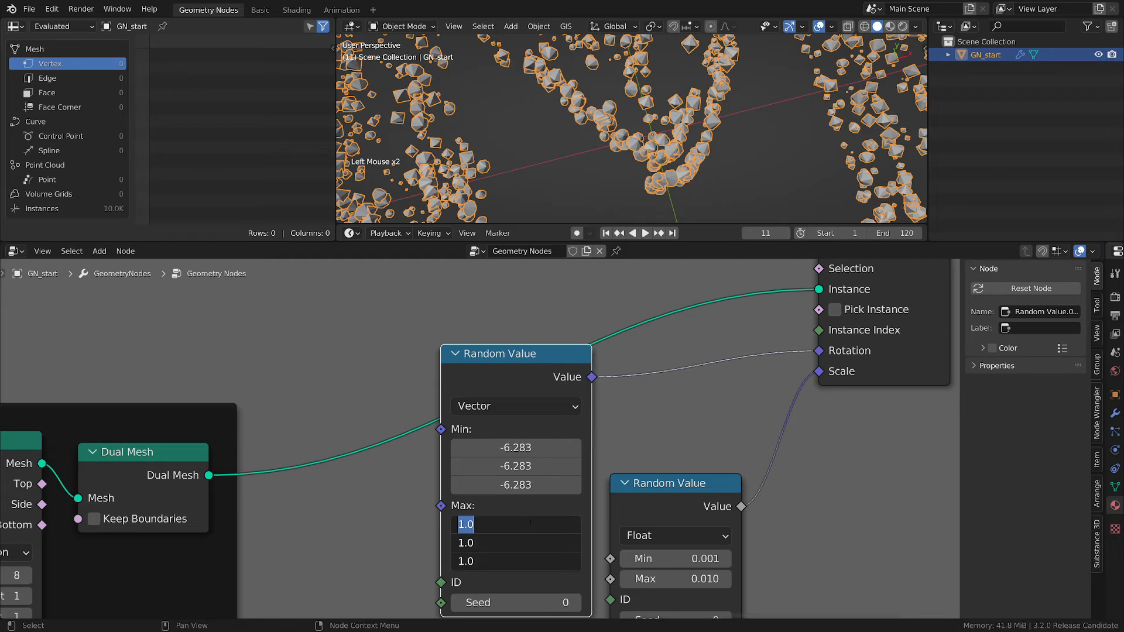
type("pi*")
key("Return")
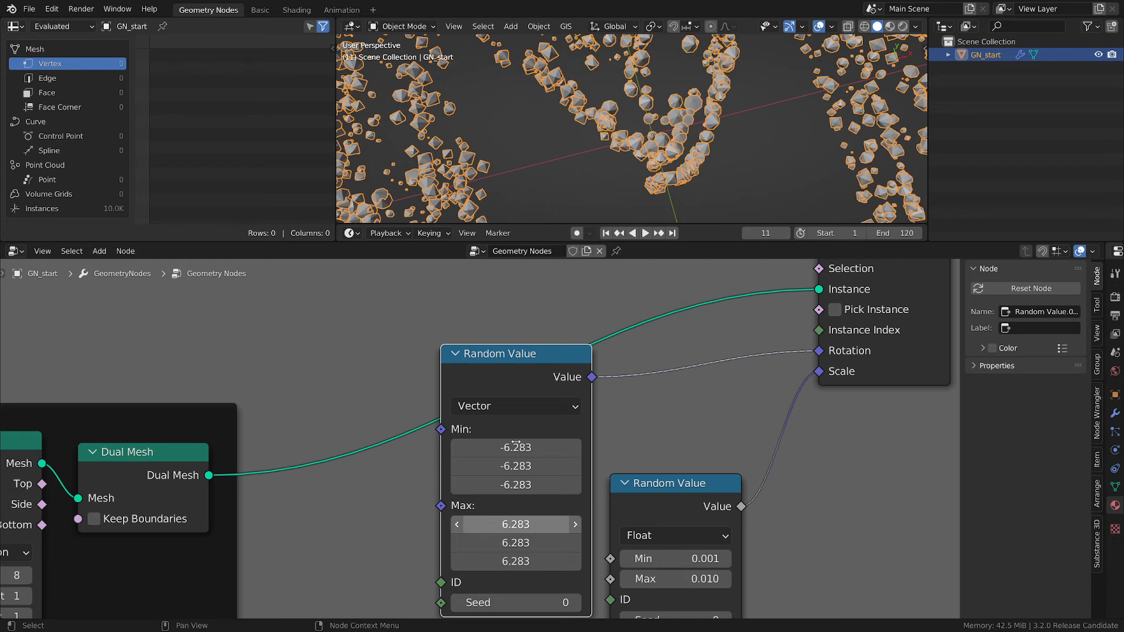
scroll(577, 480, "down", 3)
middle_click_drag(626, 146, 625, 223)
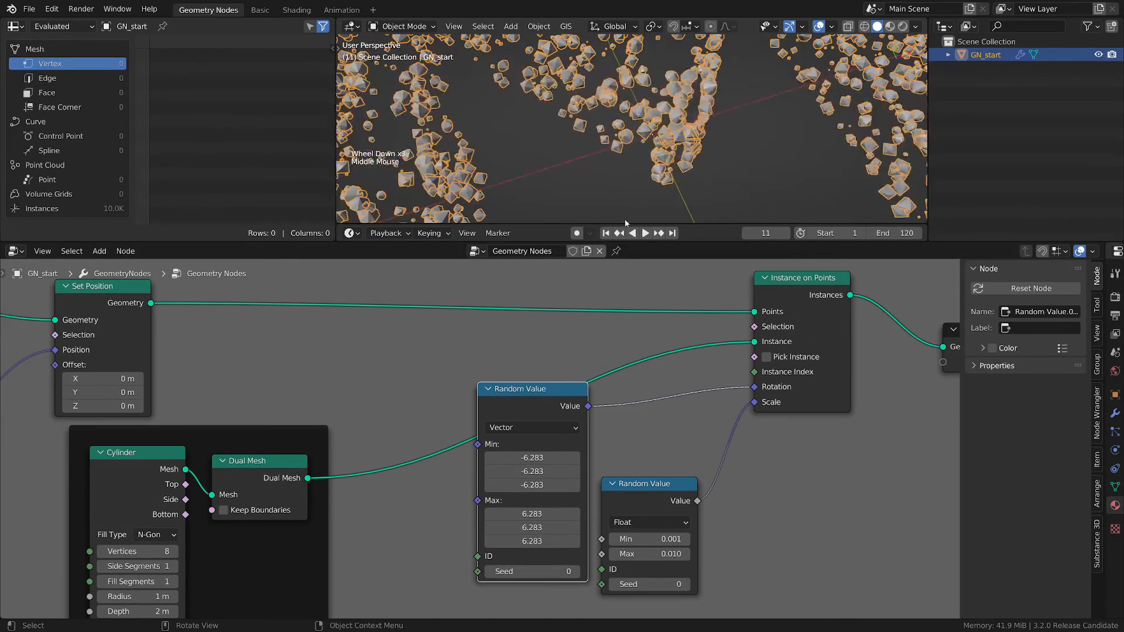
Step: Move the vector Random Value node next to Instance on Points and place both Random Value nodes and Instance on Points in the Cylinder frame
scroll(640, 453, "down", 4)
left_click_drag(600, 418, 667, 335)
middle_click_drag(725, 494, 692, 521)
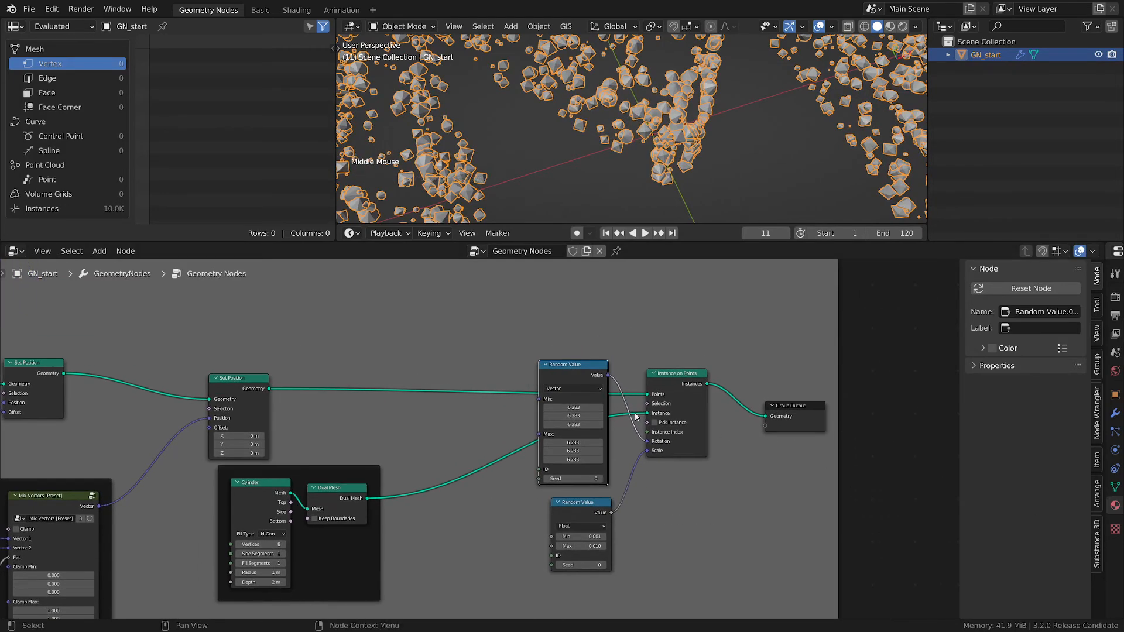
scroll(636, 417, "down", 1)
left_click(677, 385, "shift")
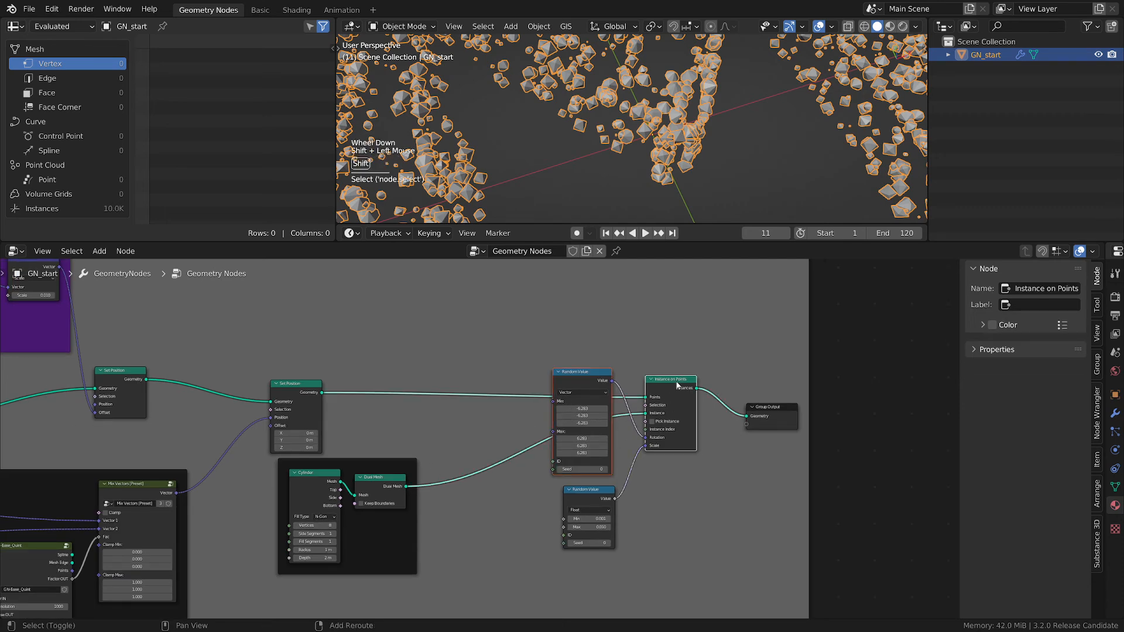
left_click(595, 502, "shift")
key("g")
left_click(414, 474)
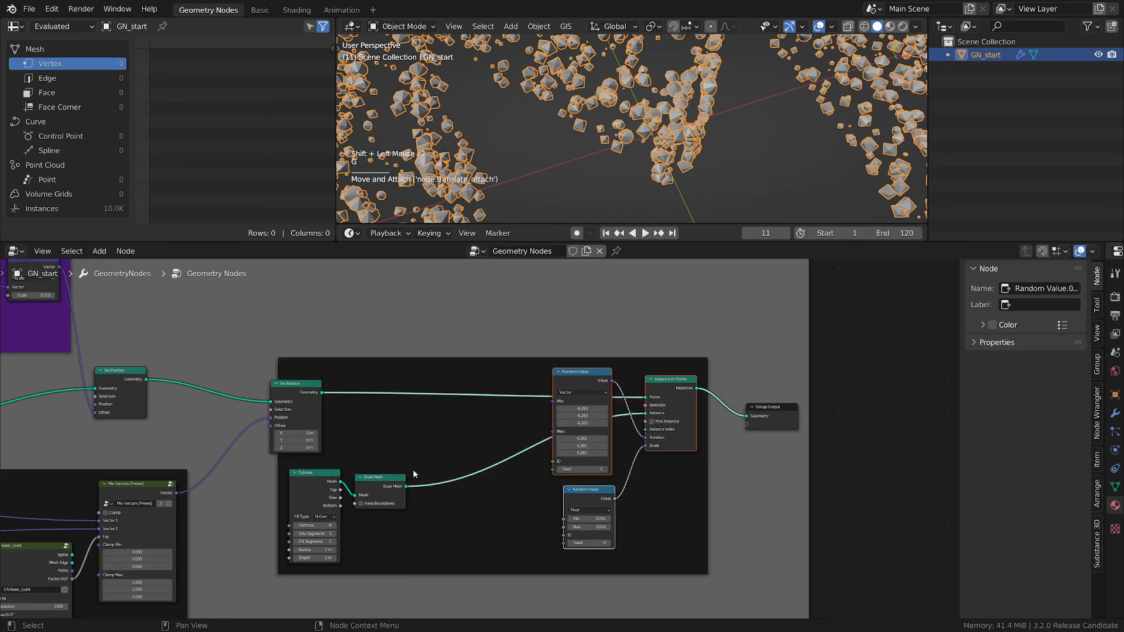
Step: Space the second Set Position node, the instancing frame and the Group Output node apart so none overlap
left_click_drag(296, 384, 243, 384)
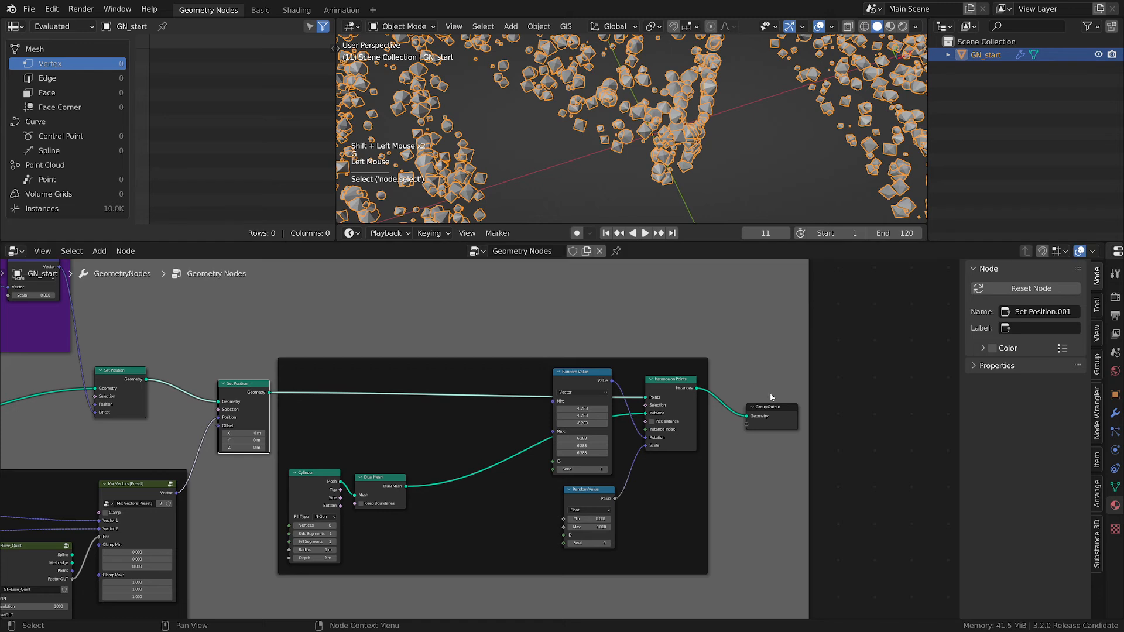
left_click_drag(779, 407, 837, 393)
left_click_drag(527, 363, 553, 363)
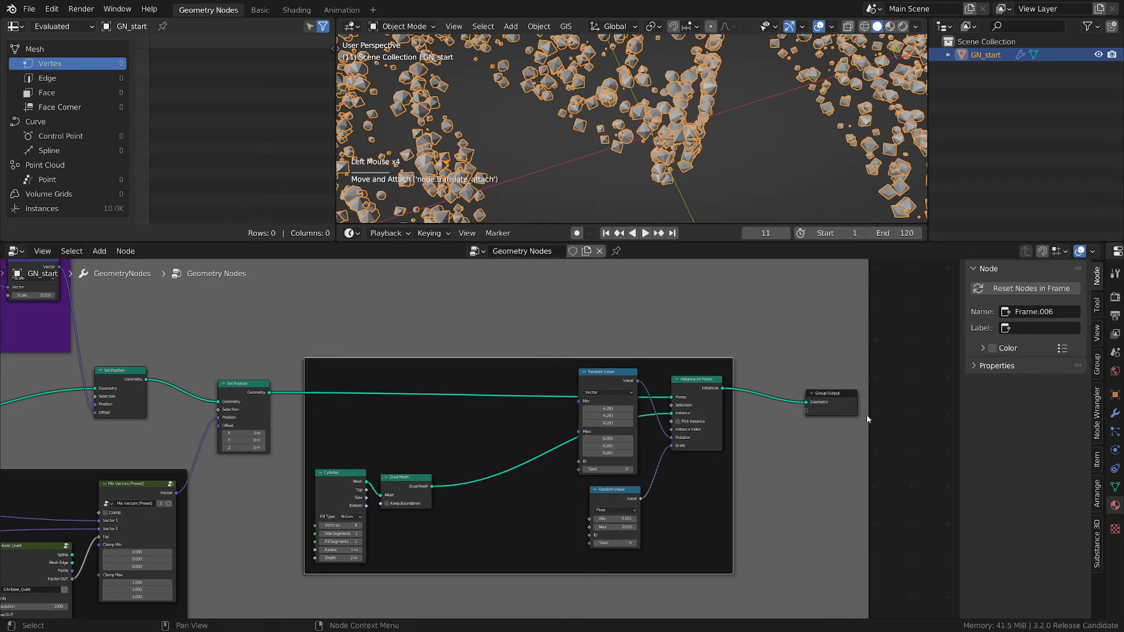
left_click(828, 394)
left_click_drag(828, 394, 811, 383)
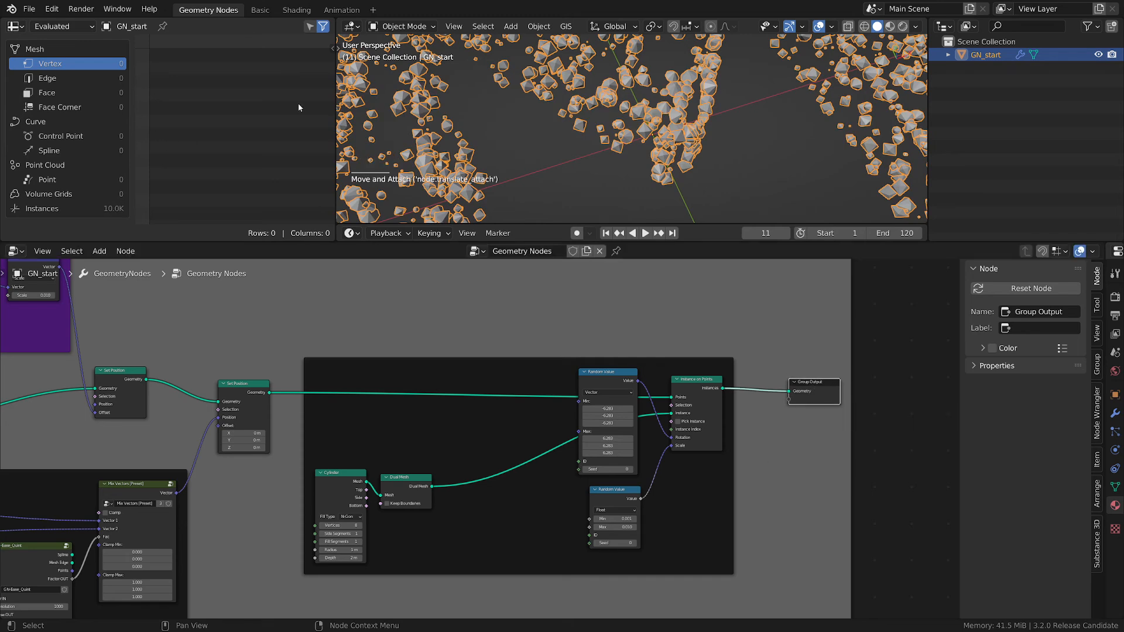
Step: View the whole instanced letter, nudge the Group Output node slightly up and save the file
scroll(597, 120, "down", 7)
middle_click_drag(597, 120, 613, 121)
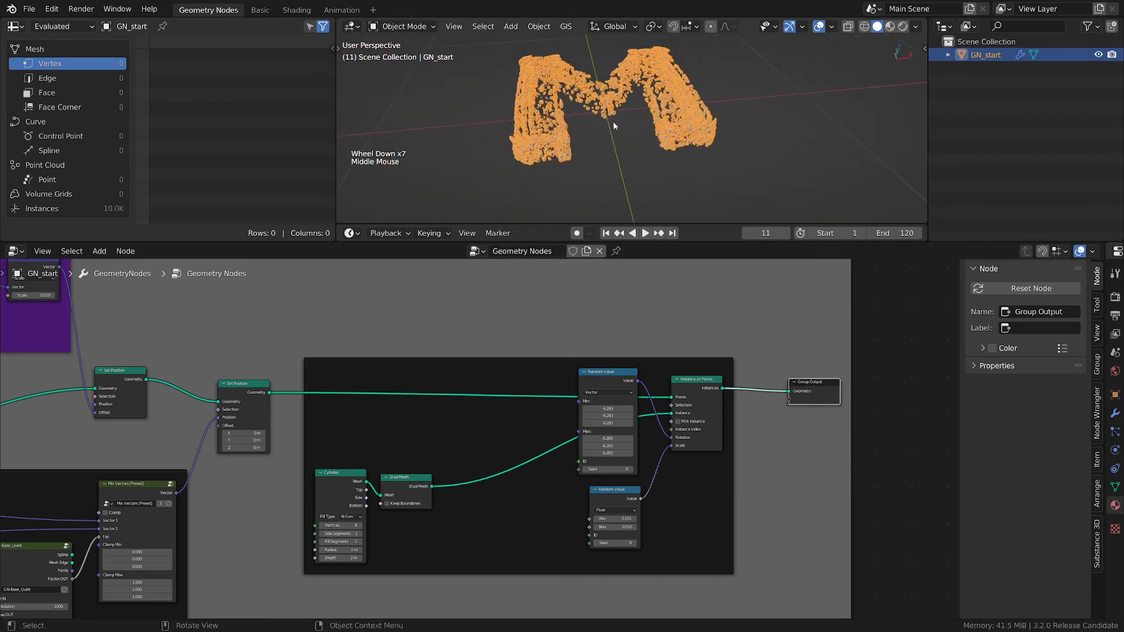
scroll(614, 125, "up", 3)
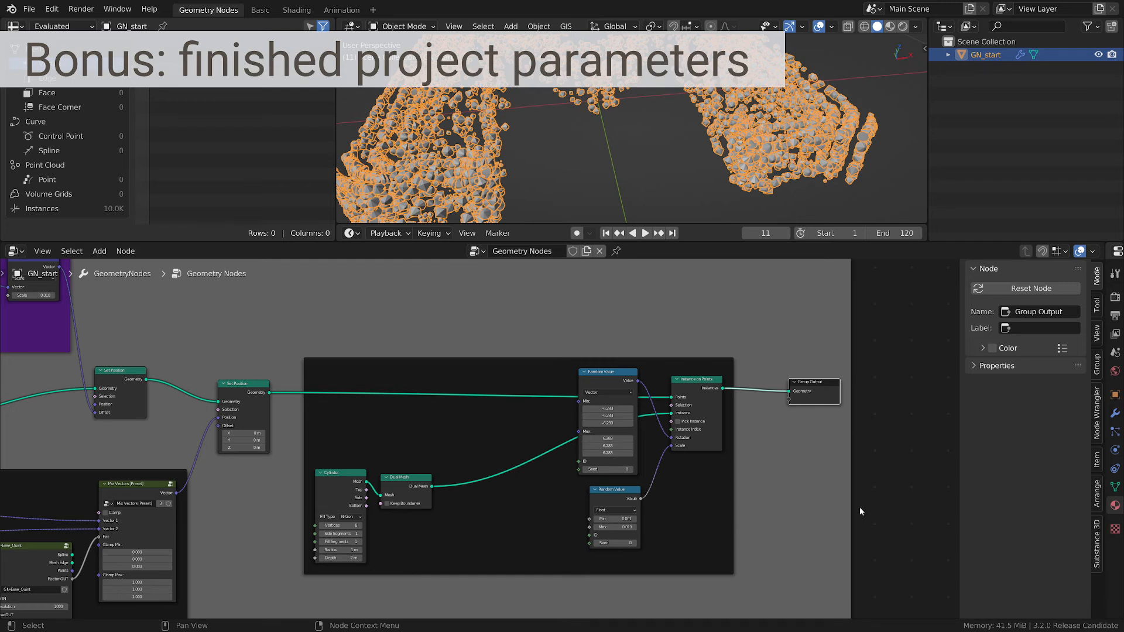
left_click(910, 465)
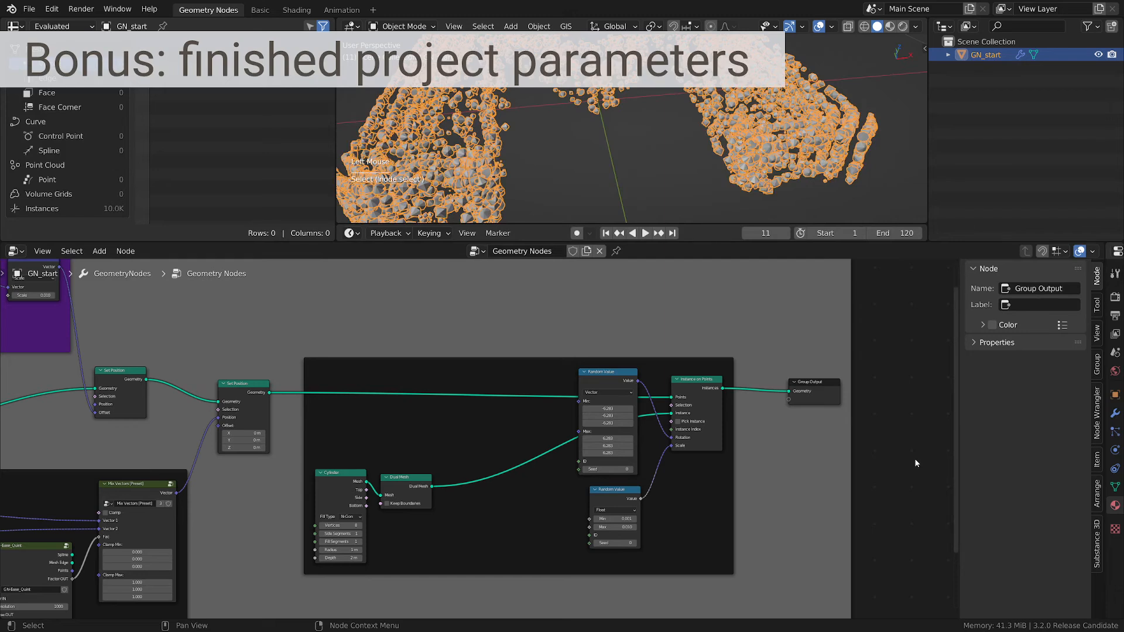
left_click_drag(835, 387, 833, 384)
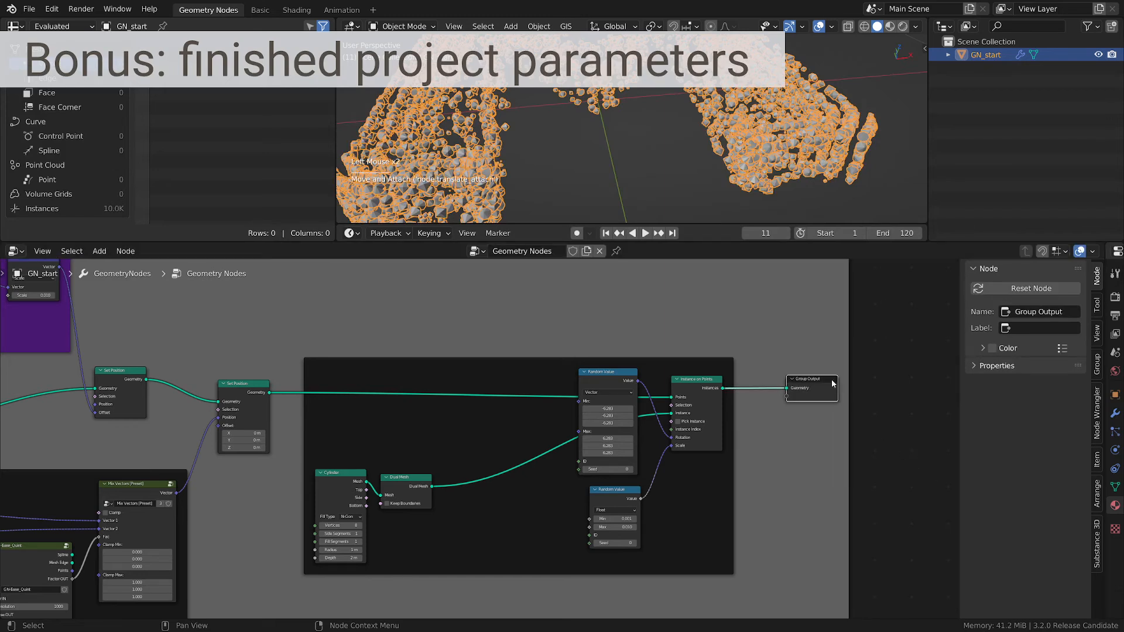
left_click(916, 421)
key("ctrl+s")
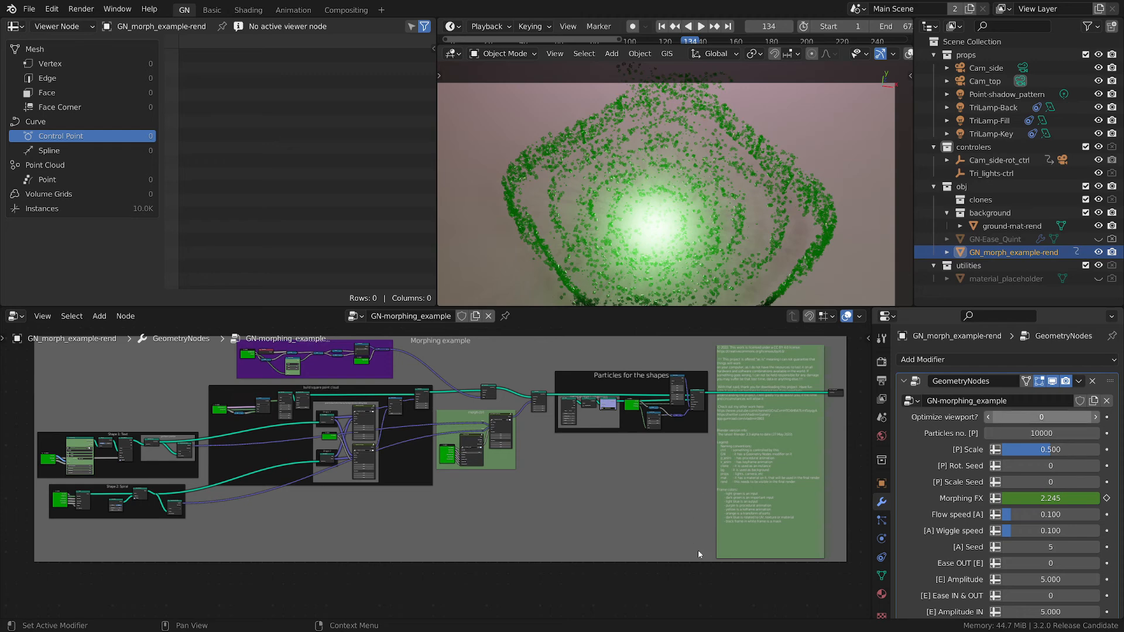
Step: In the finished project, reposition the Group Input and A / 10 nodes feeding the Switch in the build square point cloud frame
middle_click_drag(525, 381, 538, 408)
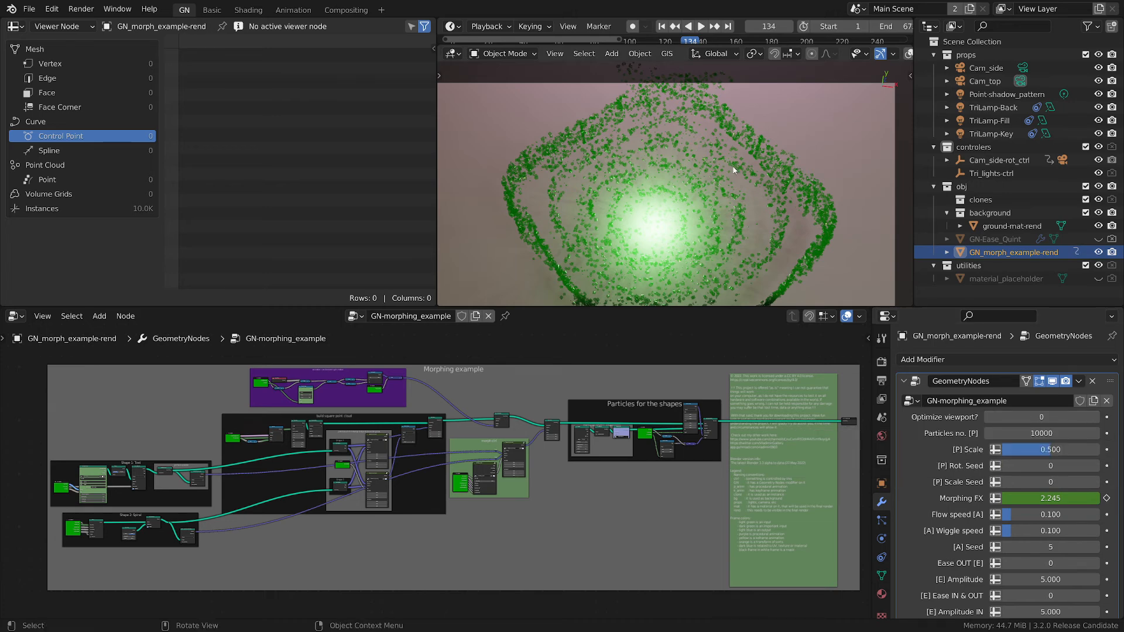
scroll(645, 189, "down", 1)
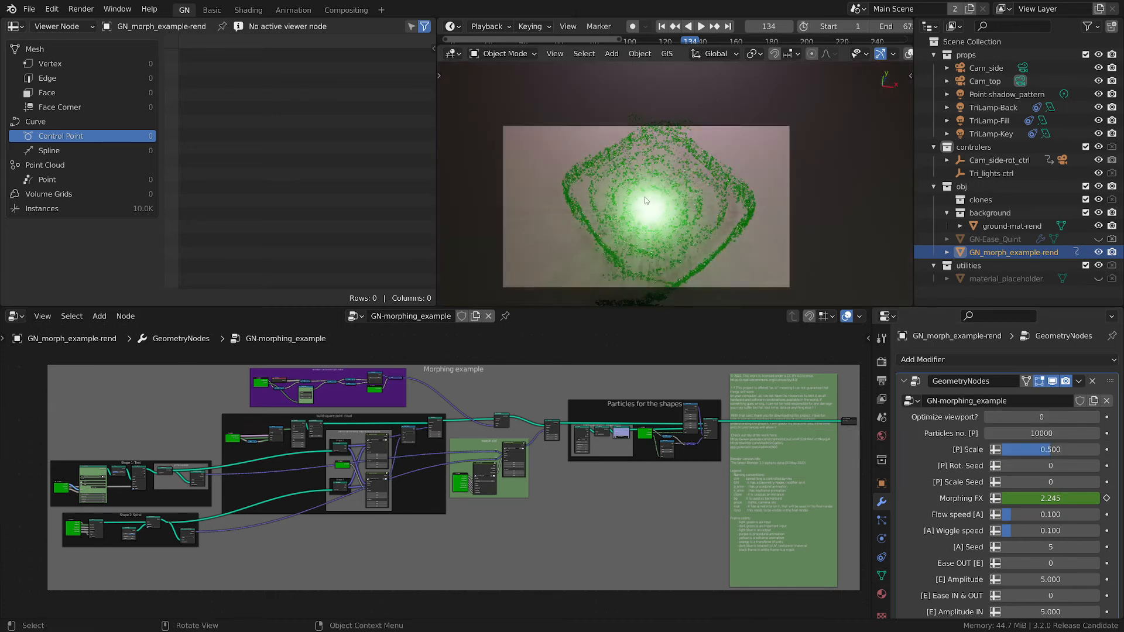
scroll(632, 190, "up", 1)
scroll(572, 192, "up", 1)
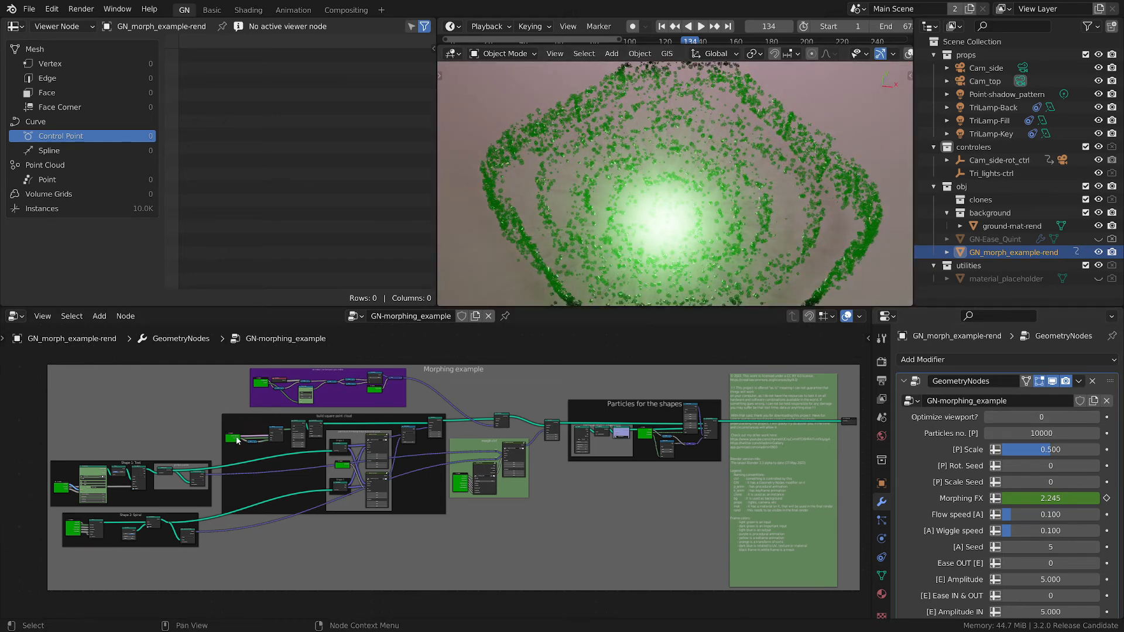
scroll(237, 440, "up", 6)
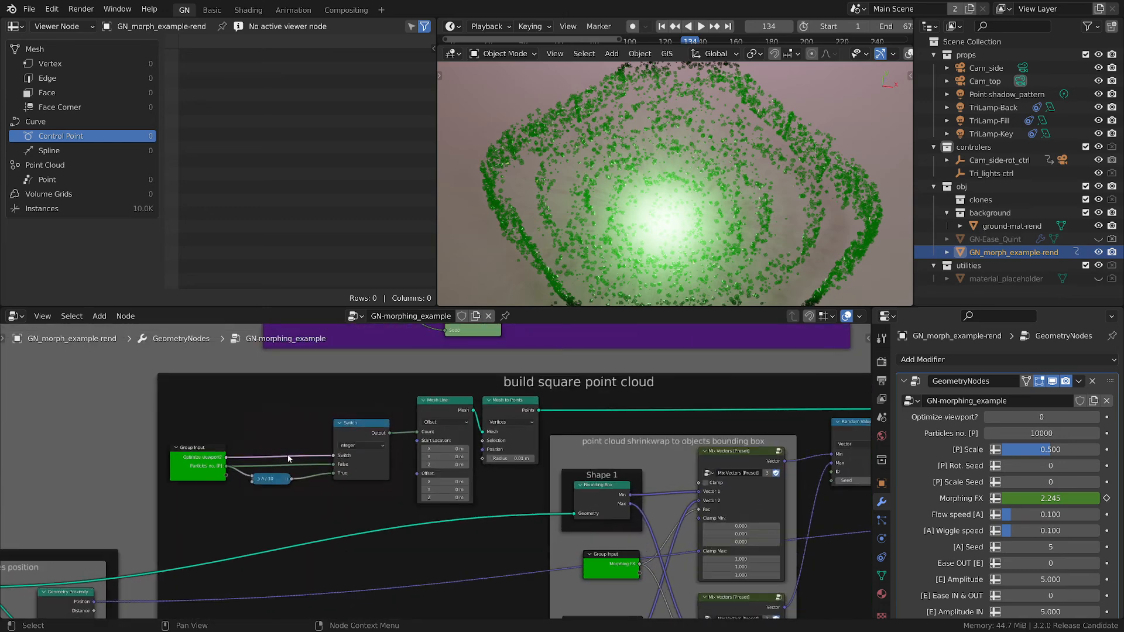
scroll(288, 459, "up", 4)
left_click(170, 455)
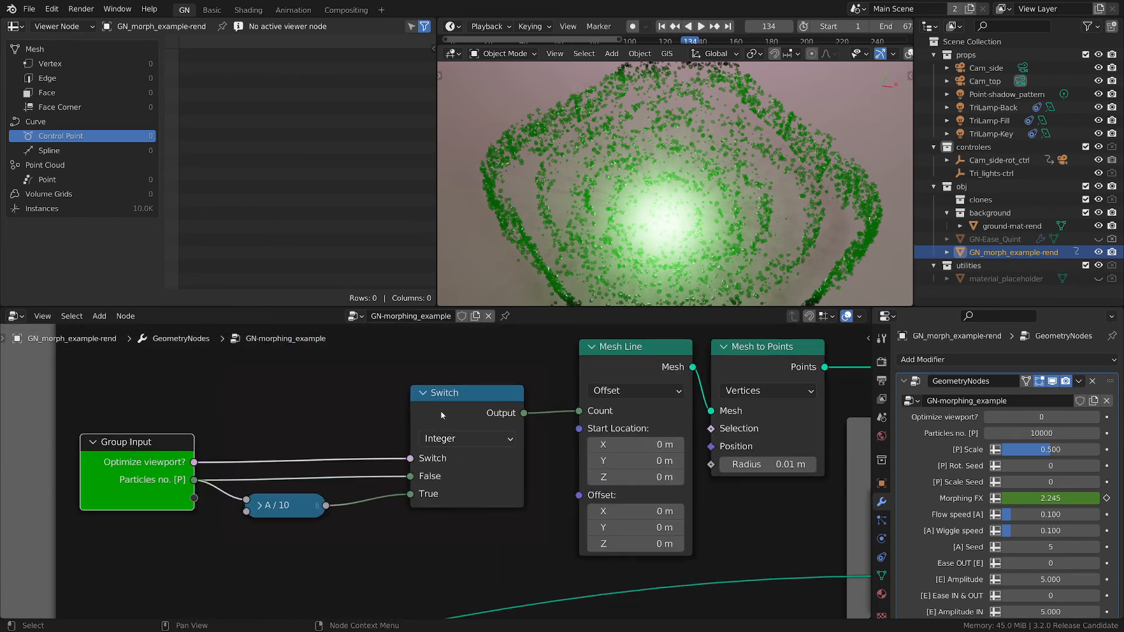
left_click_drag(281, 502, 307, 514)
mouse_move(160, 451)
left_mouse_down()
mouse_move(180, 445)
mouse_move(171, 438)
left_mouse_up()
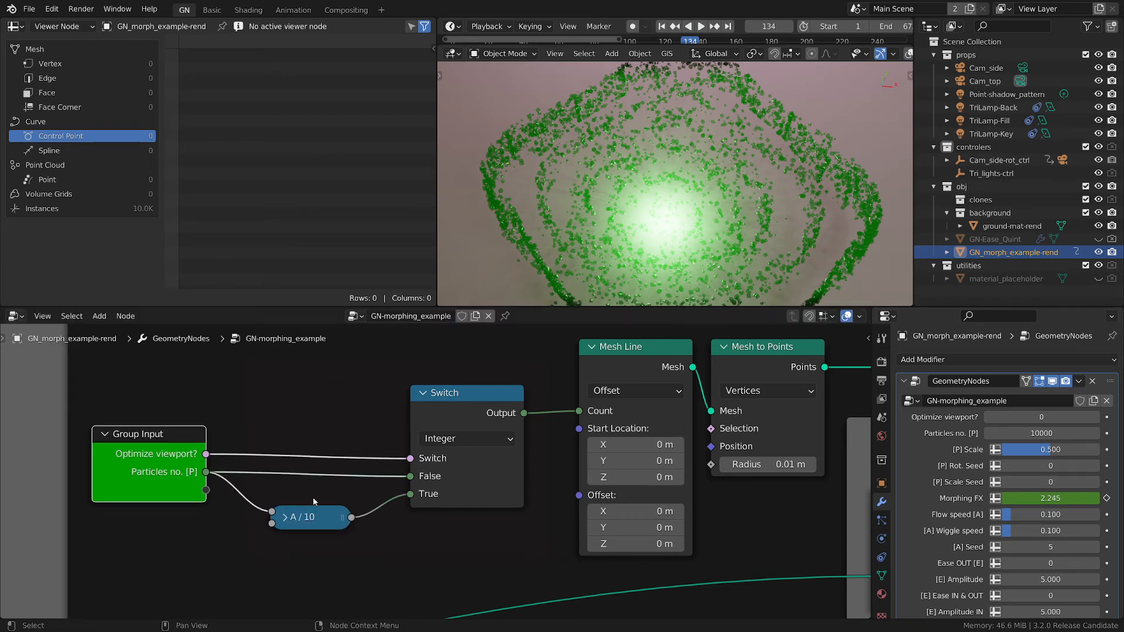
left_click_drag(312, 513, 316, 507)
left_click_drag(174, 439, 178, 446)
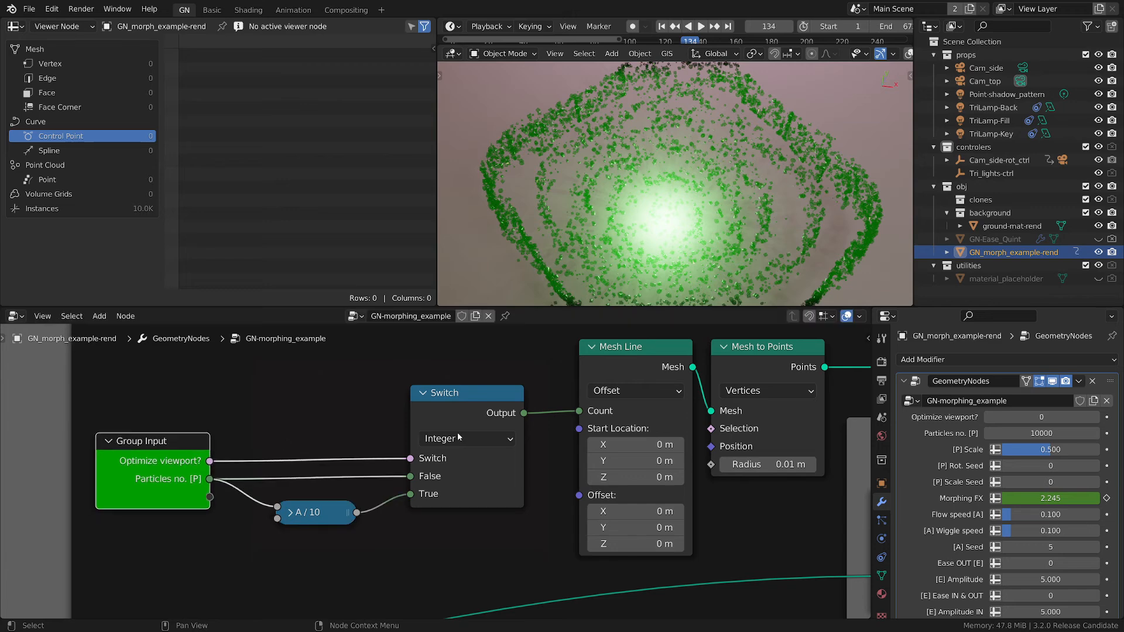
Step: Test the Optimize viewport? modifier parameter at 1 and return it to 0
left_click(1096, 417)
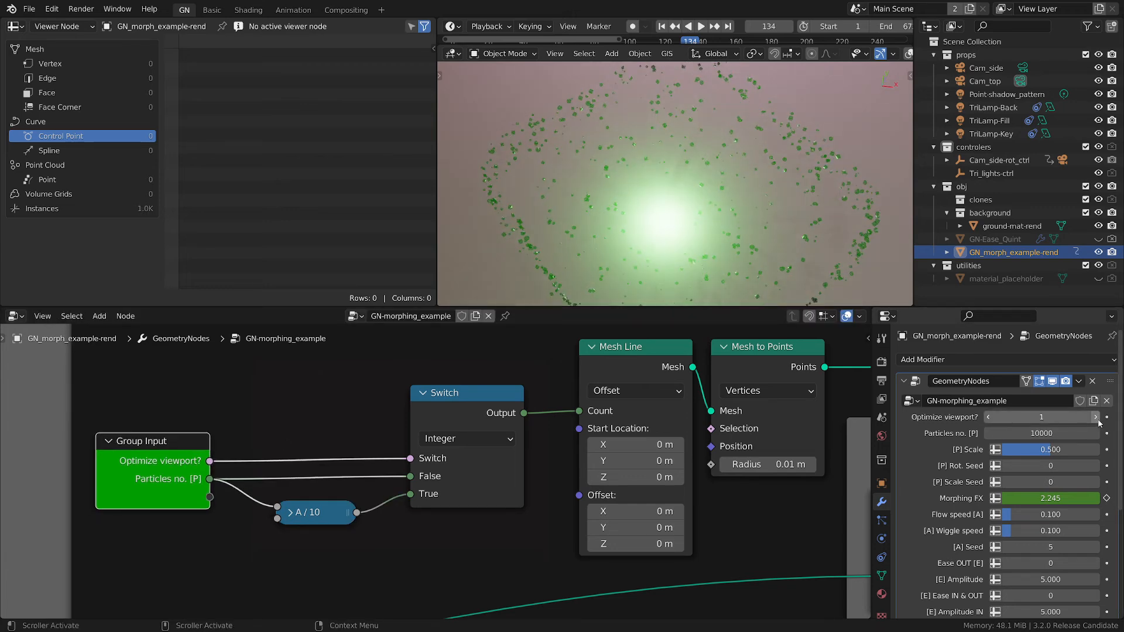
left_click(990, 418)
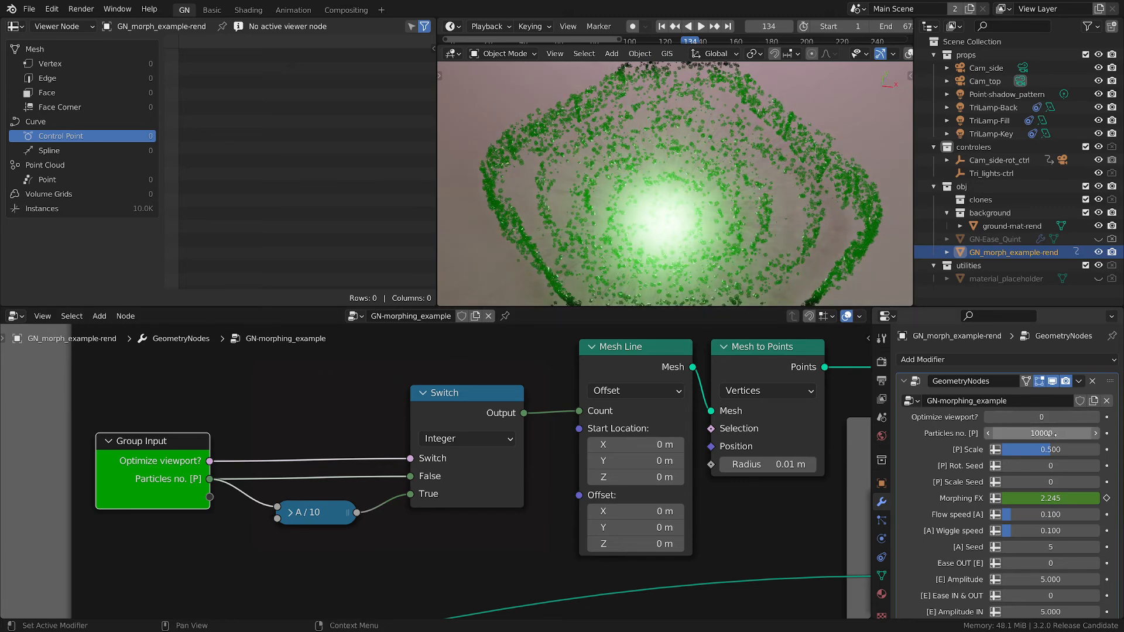
Step: Widen the gap between the Group Input and Switch nodes in the build square point cloud frame
scroll(504, 450, "down", 6)
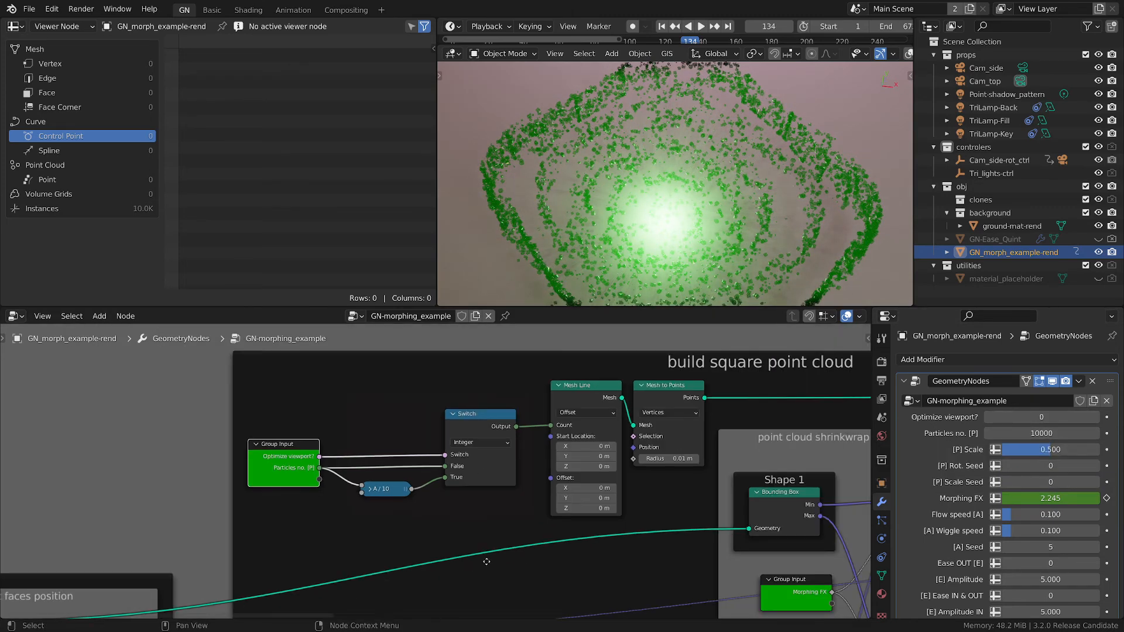
middle_click_drag(506, 579, 420, 485)
scroll(382, 497, "down", 4)
scroll(382, 496, "down", 3)
scroll(401, 472, "down", 2)
scroll(437, 440, "up", 3)
scroll(420, 455, "up", 7)
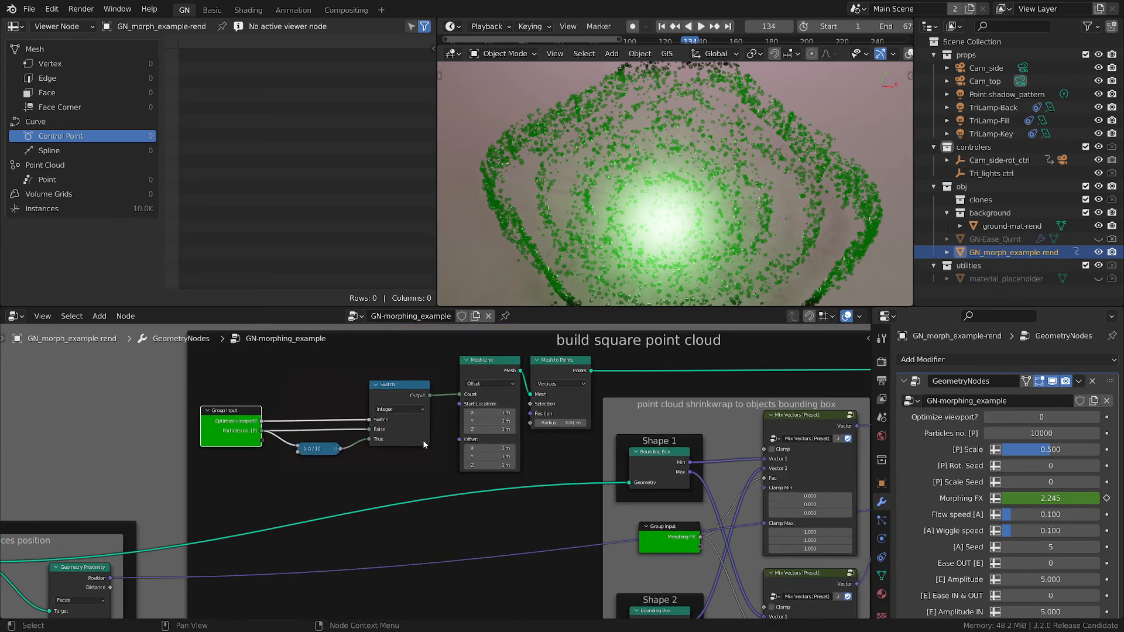
left_click_drag(403, 378, 421, 378)
left_click_drag(186, 418, 181, 417)
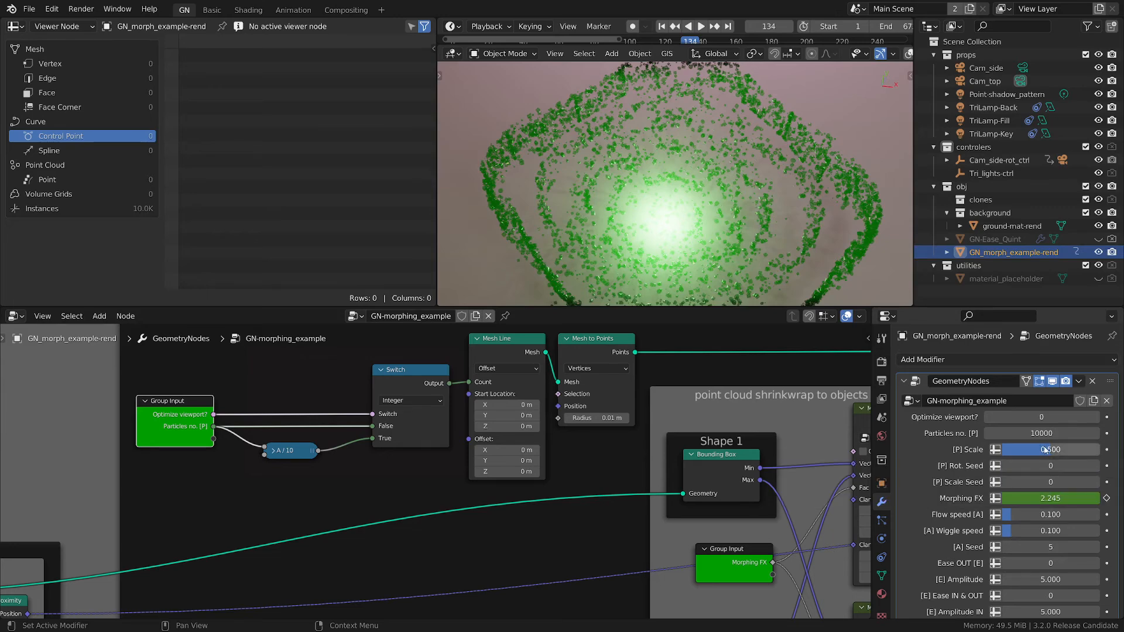
Step: Examine the particle scale and seed nodes in the Particles for the shapes frame
scroll(543, 463, "down", 4)
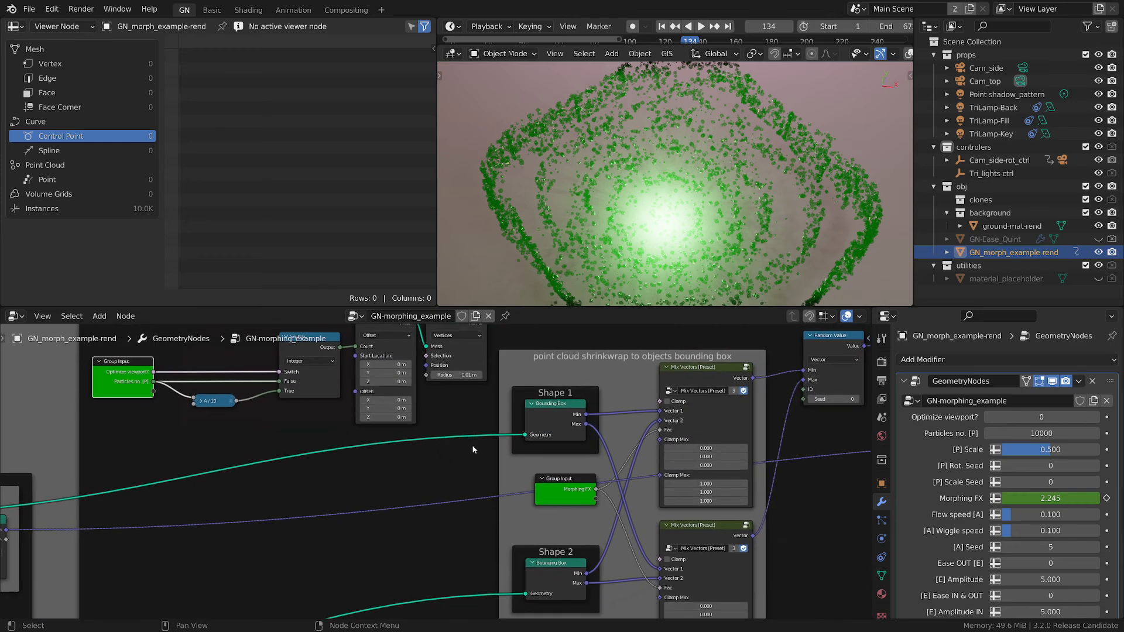
scroll(531, 460, "down", 6)
middle_click_drag(530, 460, 279, 445)
middle_click_drag(790, 393, 514, 404)
scroll(617, 445, "up", 5)
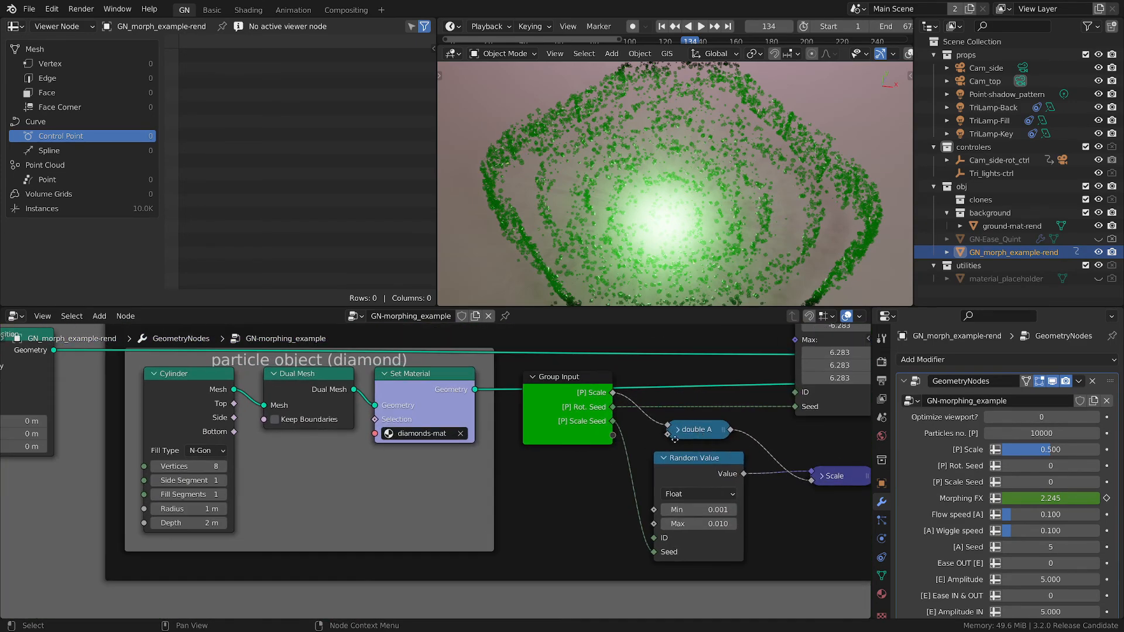
middle_click_drag(652, 433, 480, 471)
scroll(506, 475, "down", 4)
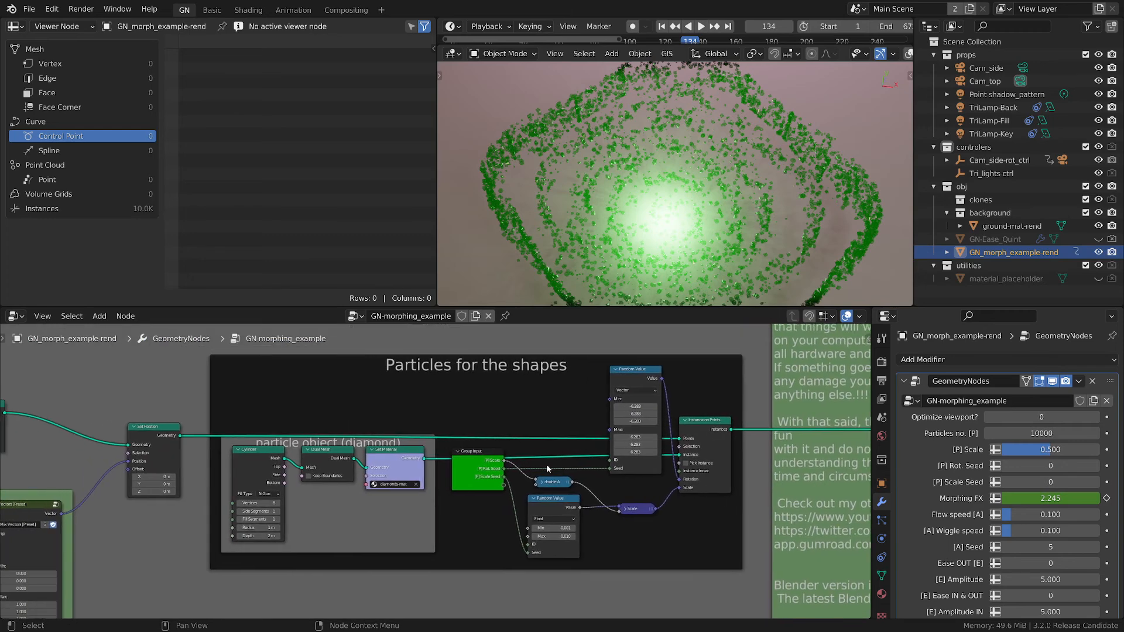
scroll(523, 484, "up", 2)
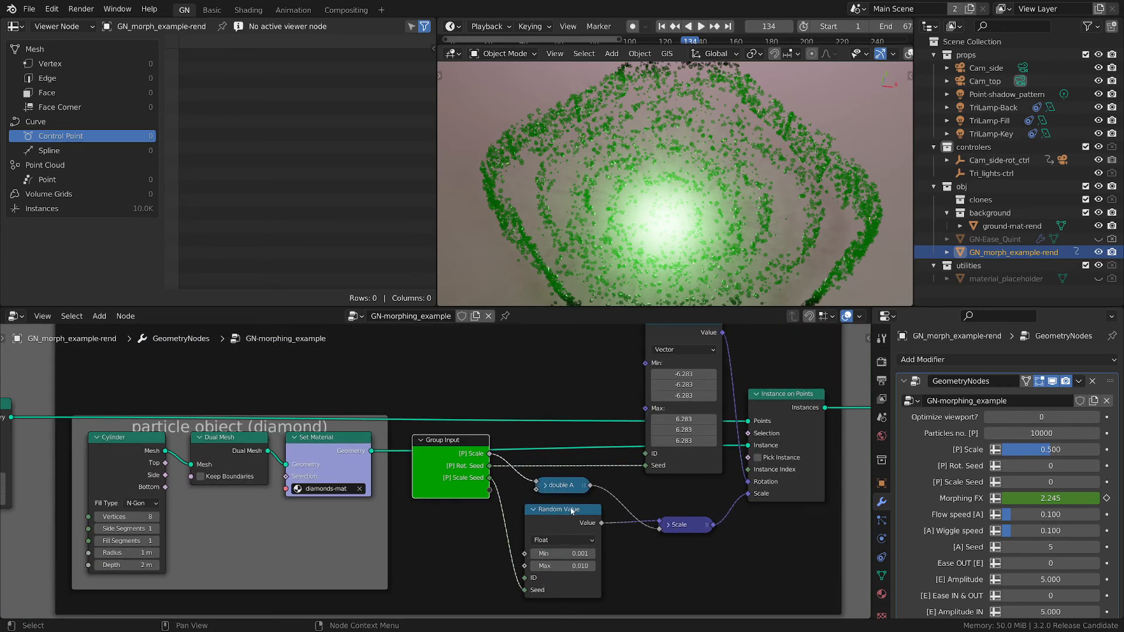
Step: Shift the float Random Value and double A nodes slightly, expanding and collapsing double A to inspect its settings
left_click_drag(572, 511, 583, 509)
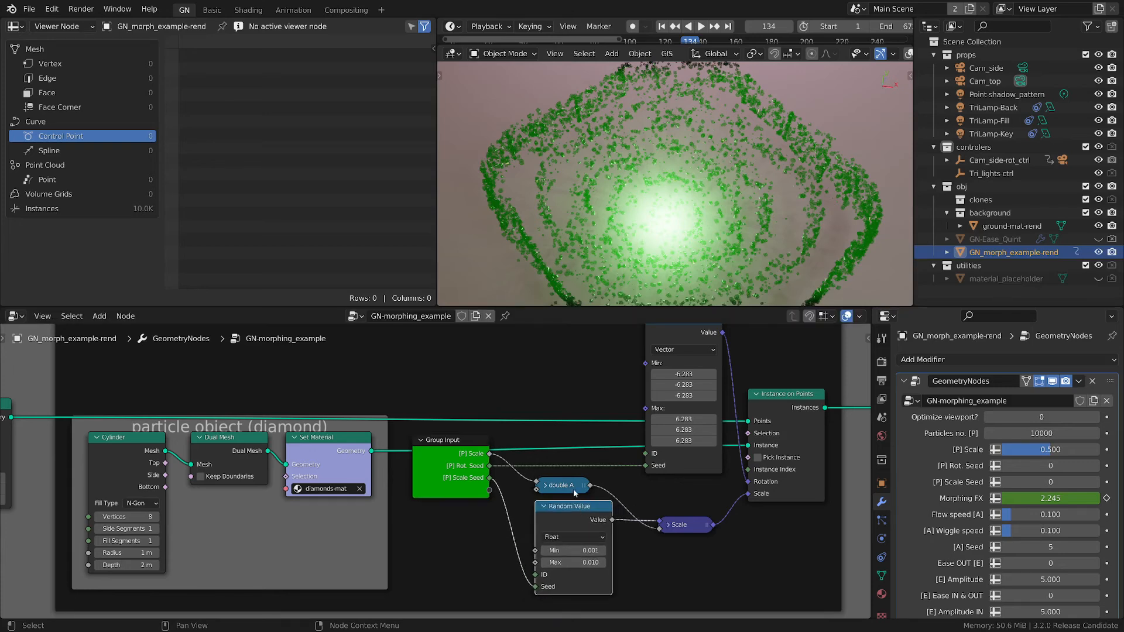
left_click(548, 487)
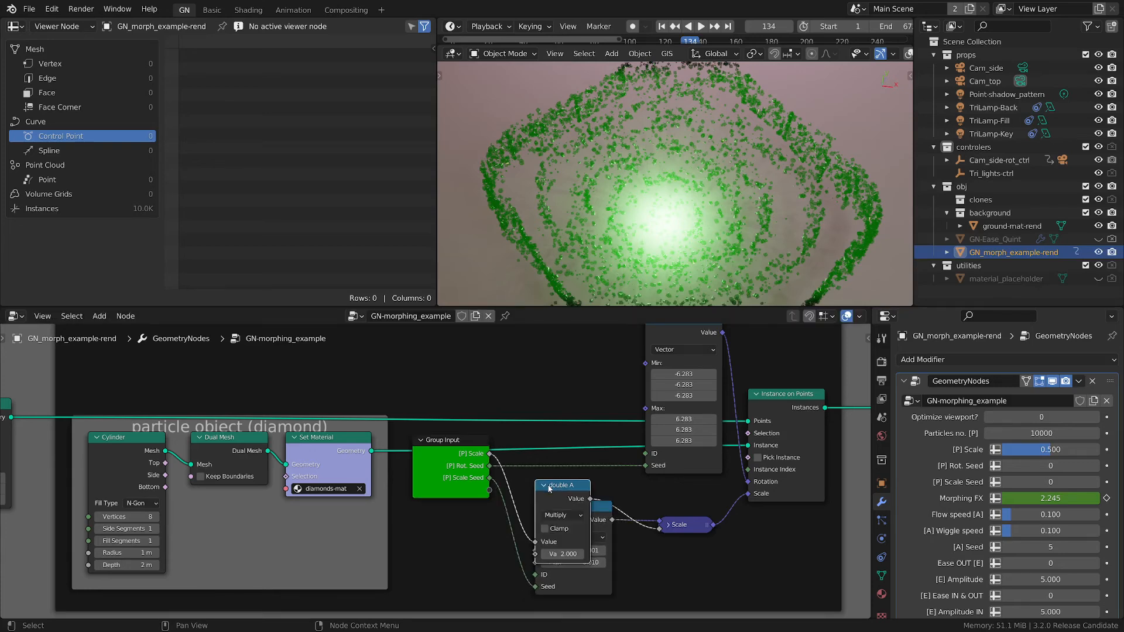
left_click(545, 486)
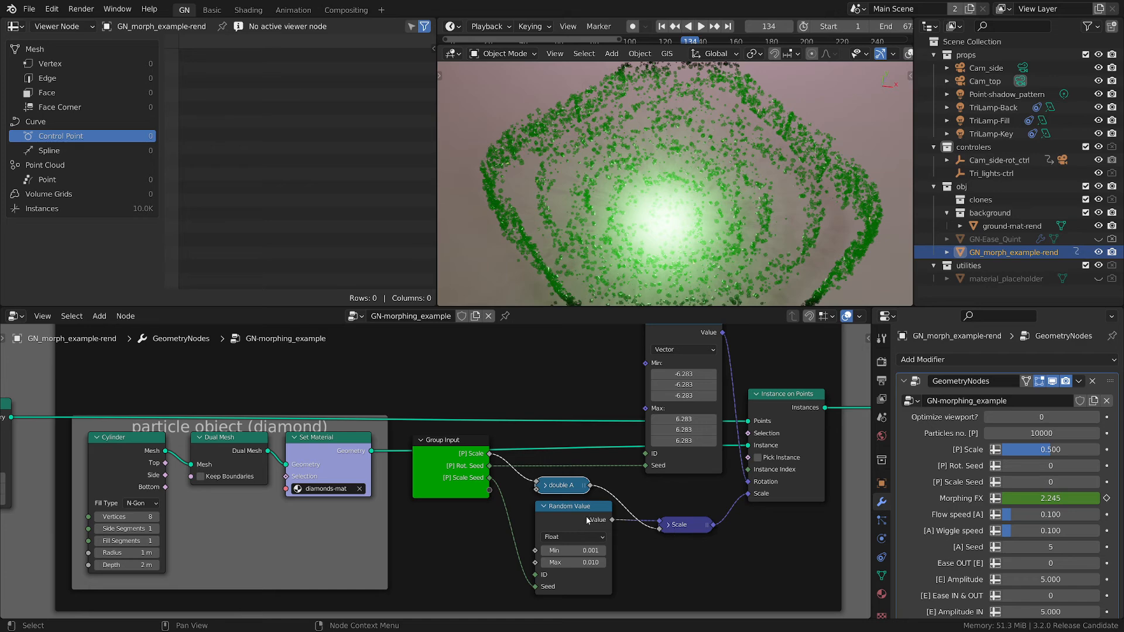
left_click(585, 514)
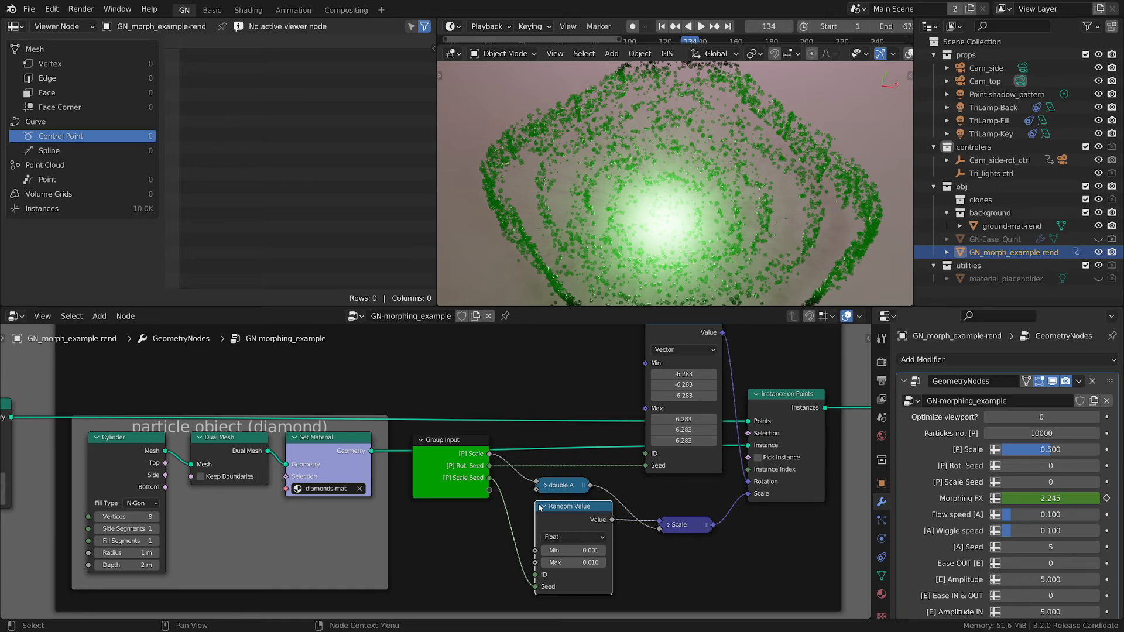
left_click_drag(570, 514, 569, 516)
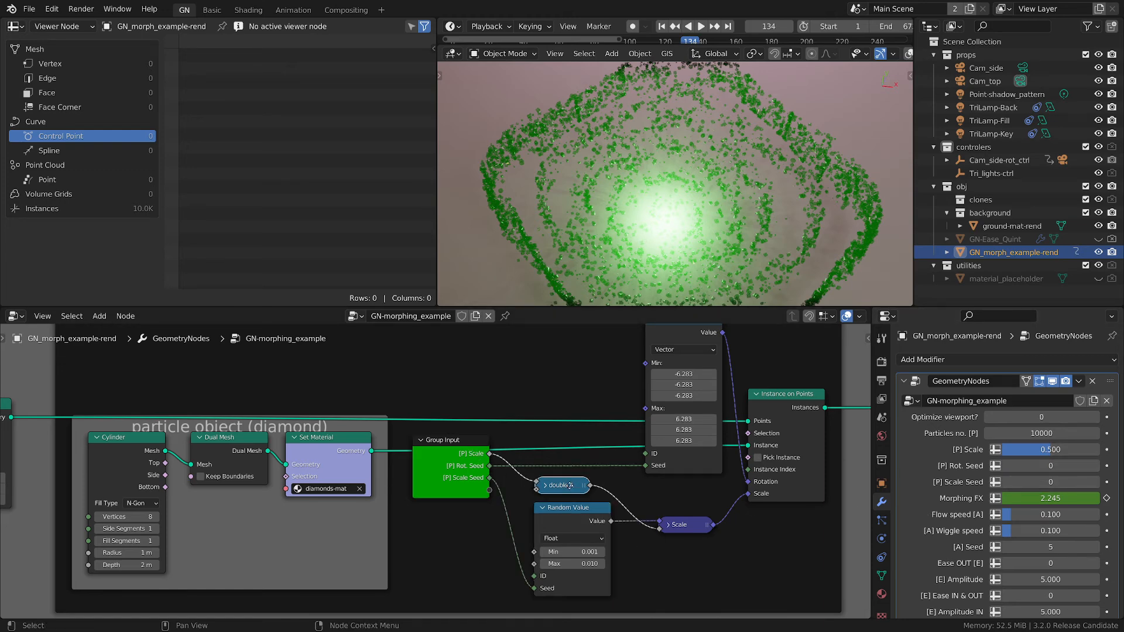
left_click_drag(554, 486, 558, 488)
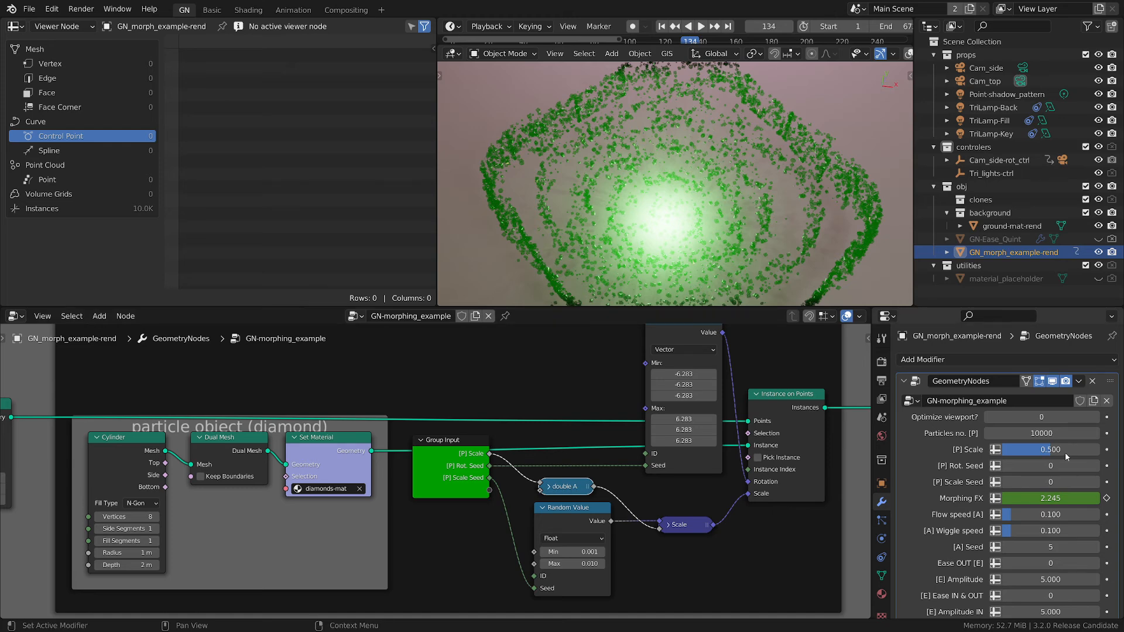
Step: Test the [P] Scale modifier parameter at 1.000 and reset it to its default of 0.500
left_click_drag(1048, 449, 1100, 451)
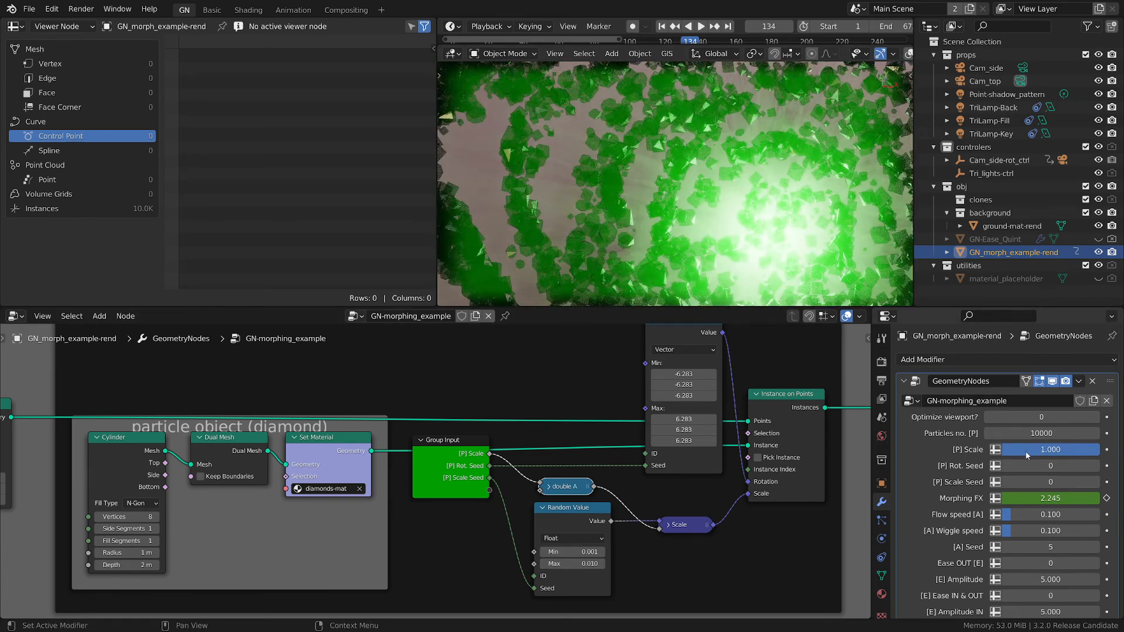
key("BackSpace")
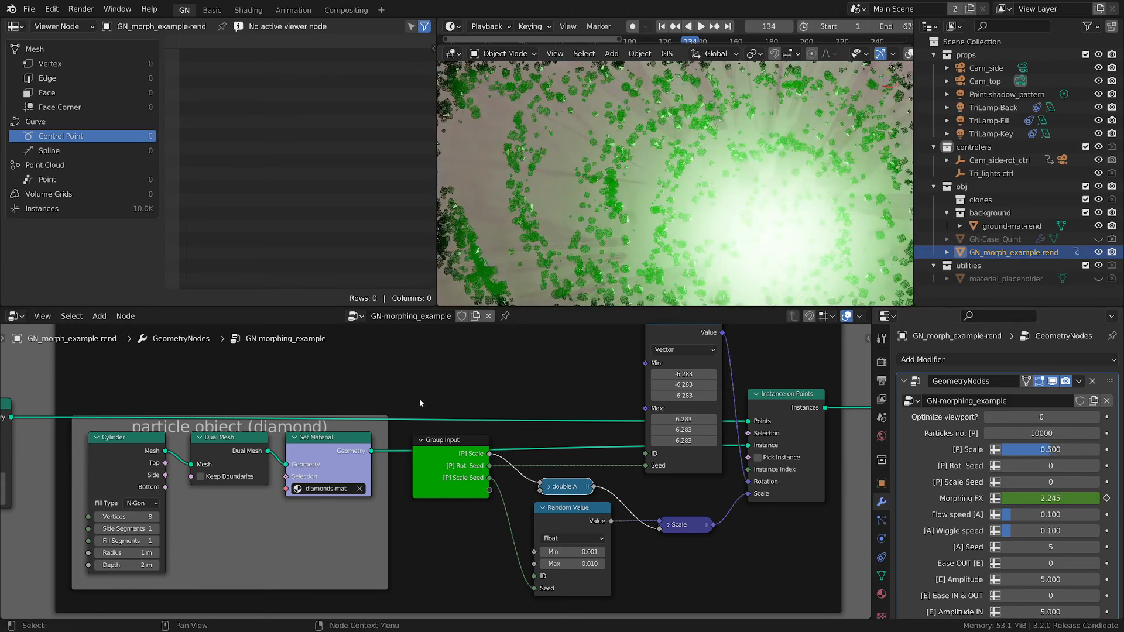
Step: Check the double A node's Multiply settings, collapse it again, and nudge the float Random Value node below it
scroll(555, 482, "up", 1)
left_click(549, 486)
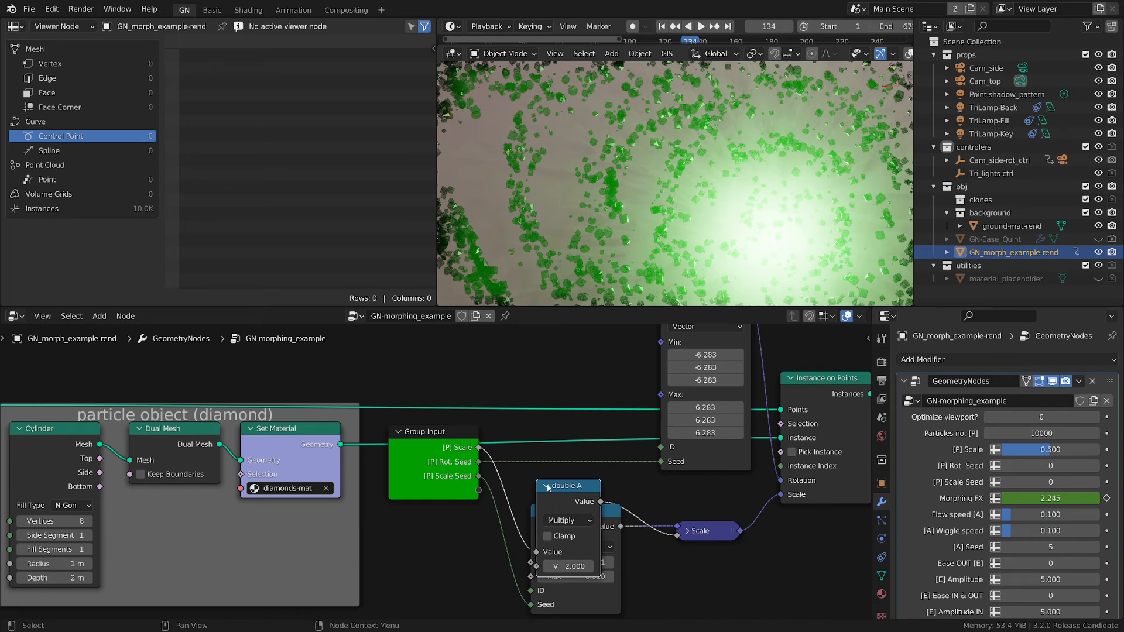
left_click(548, 485)
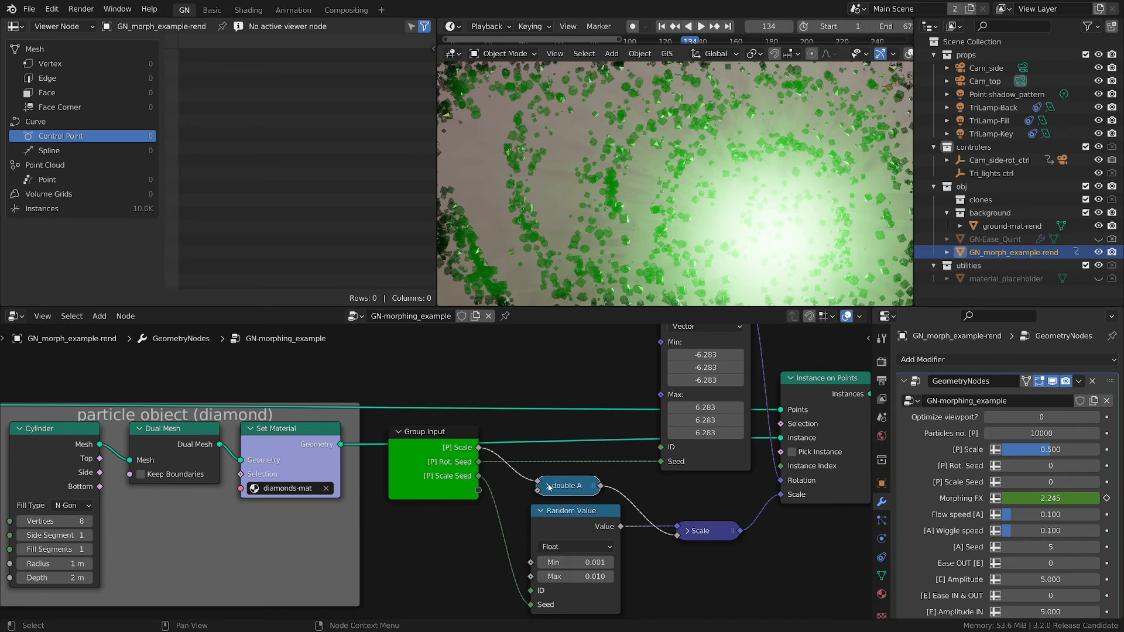
mouse_move(582, 520)
left_mouse_down()
mouse_move(590, 515)
mouse_move(579, 518)
left_mouse_up()
left_click(548, 486)
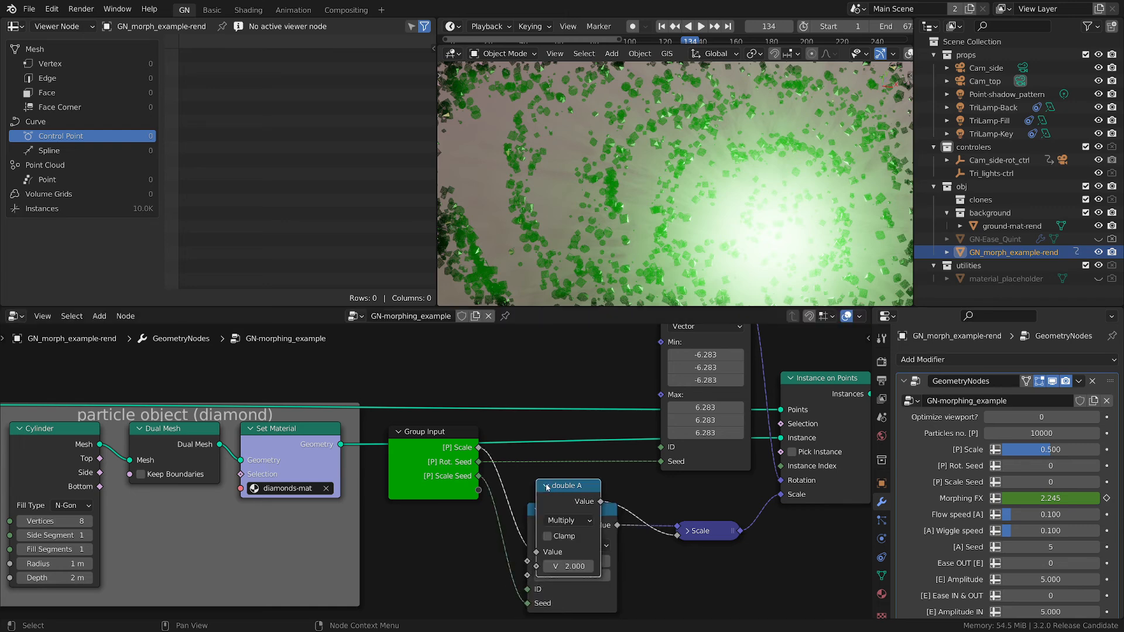
left_click(547, 486)
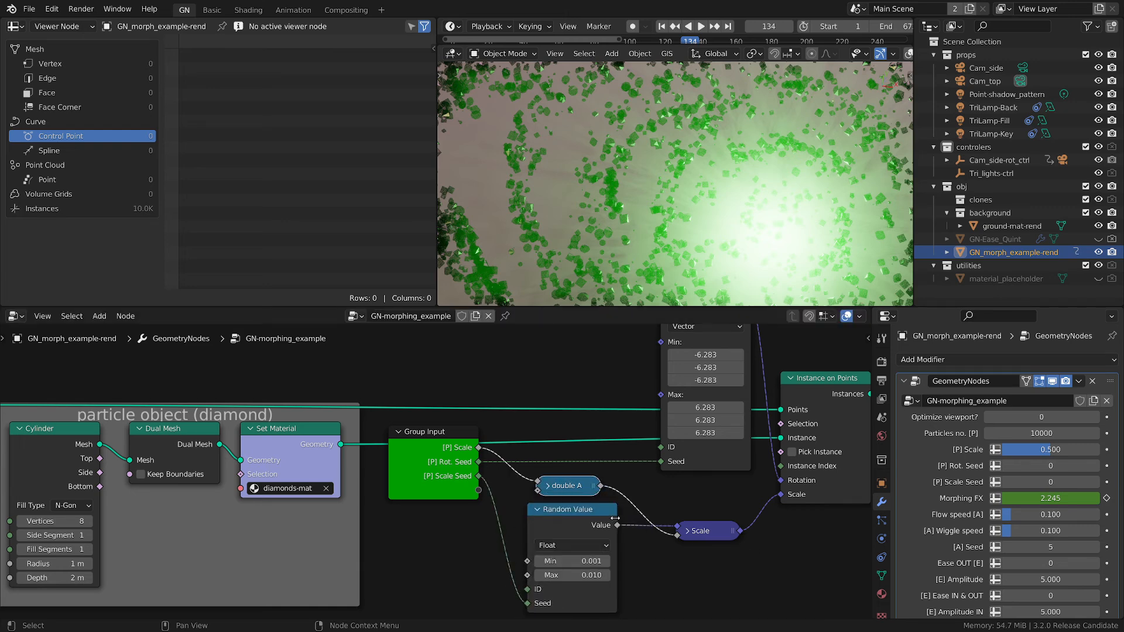
left_click_drag(588, 512, 588, 513)
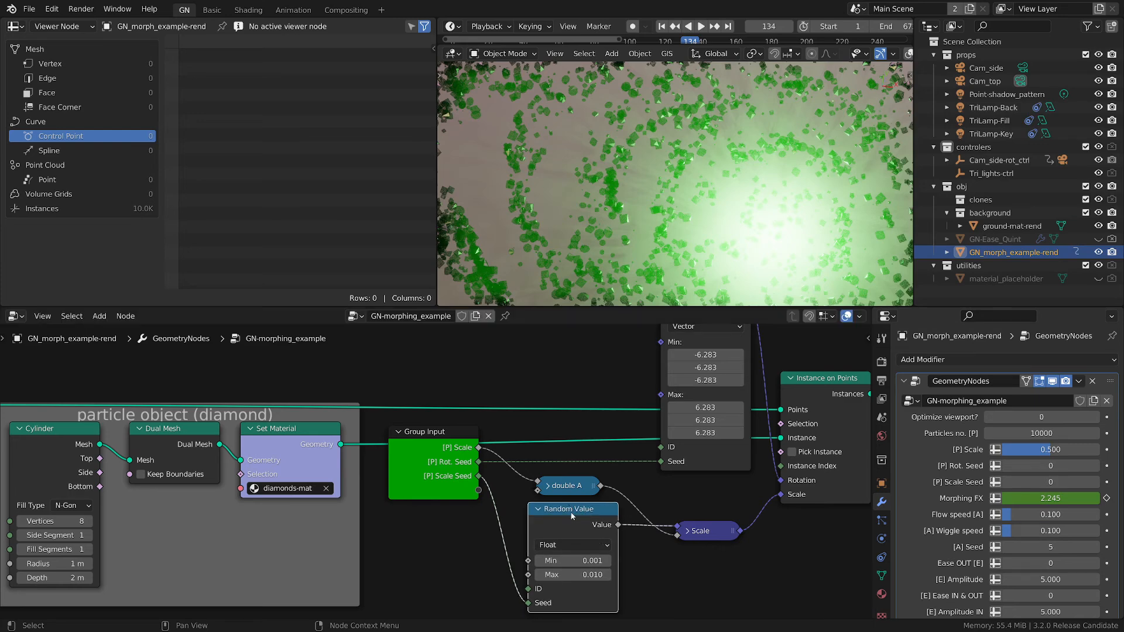
left_click_drag(571, 515, 578, 521)
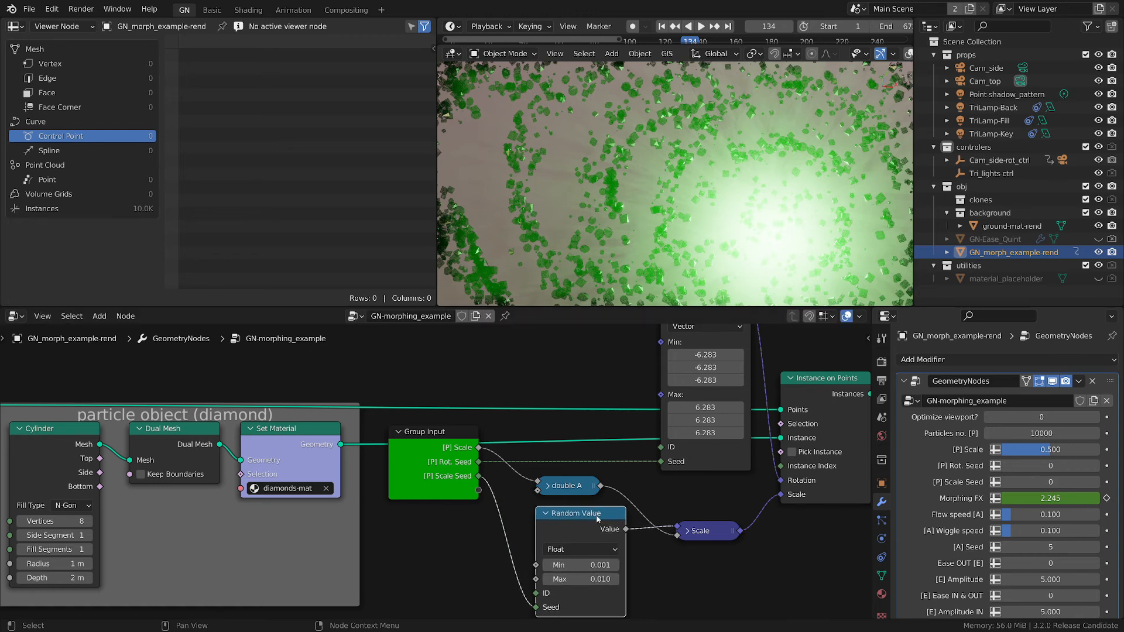
Step: Examine the Particles for the shapes frame and select the vector Random Value node fed by [P] Rot. Seed
scroll(672, 529, "down", 1)
scroll(671, 529, "down", 8)
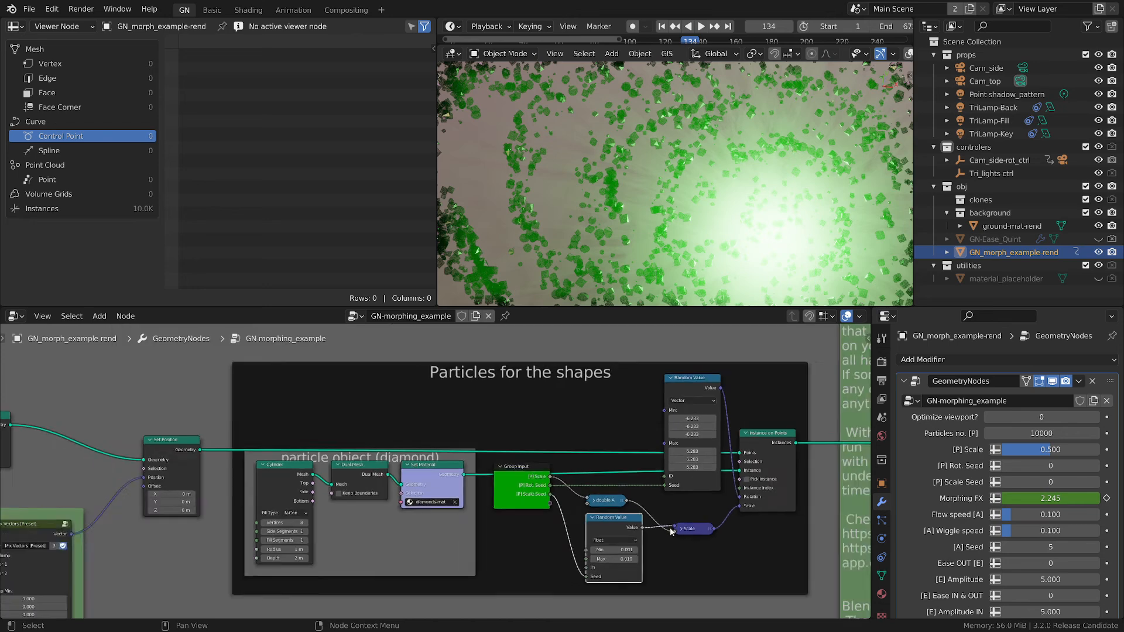
middle_click_drag(639, 531, 655, 490)
scroll(633, 497, "up", 5)
scroll(634, 493, "up", 1)
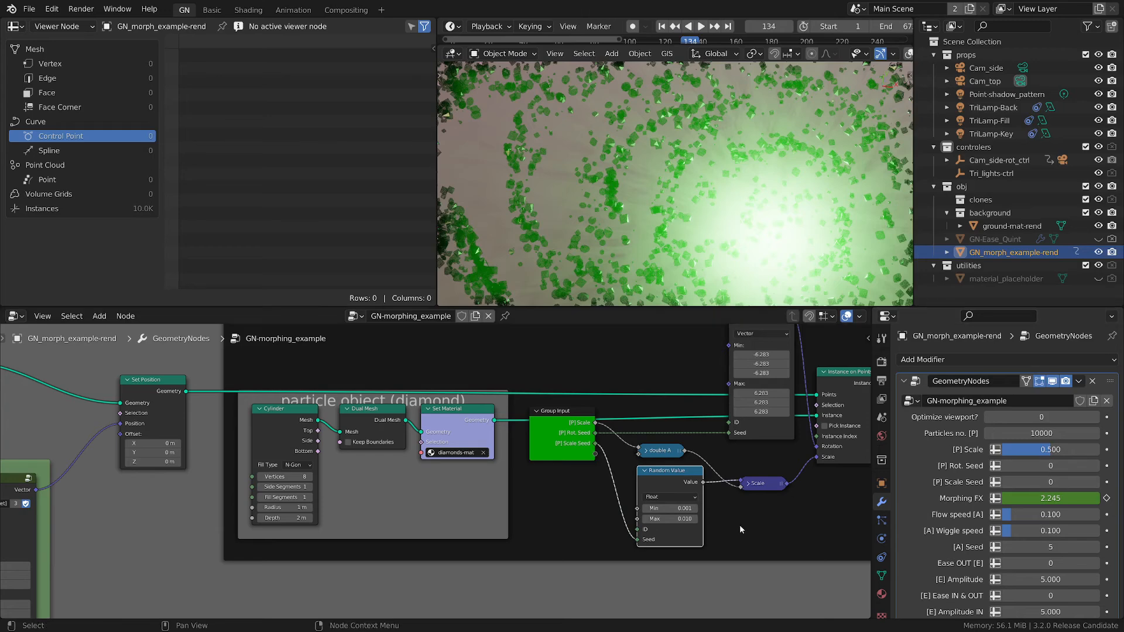
scroll(739, 524, "up", 2)
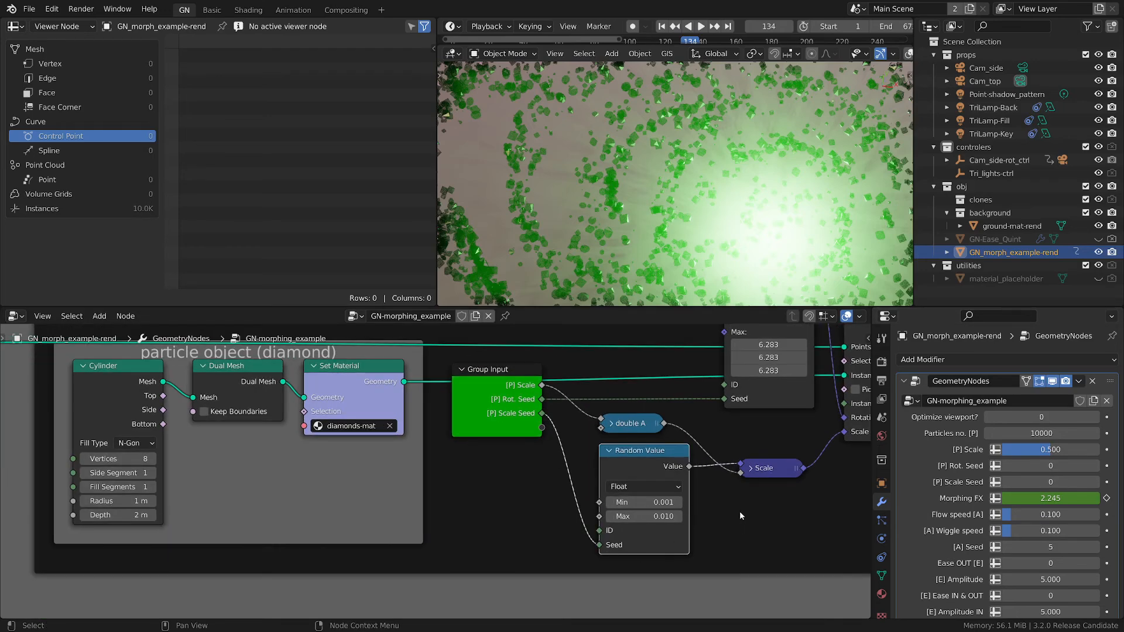
middle_click_drag(740, 516, 661, 572)
middle_click_drag(675, 508, 678, 571)
left_click(711, 350)
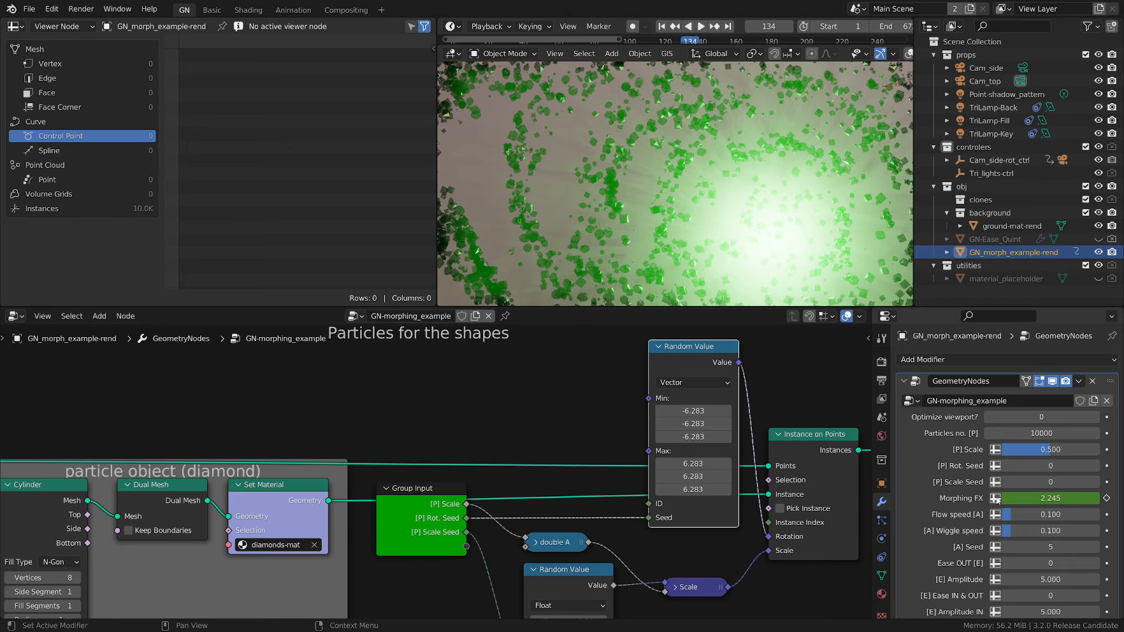
Step: Examine the morph ctrl frame's Group Input that feeds the GN-Ease_Quint node, shifting it slightly
scroll(452, 518, "down", 2)
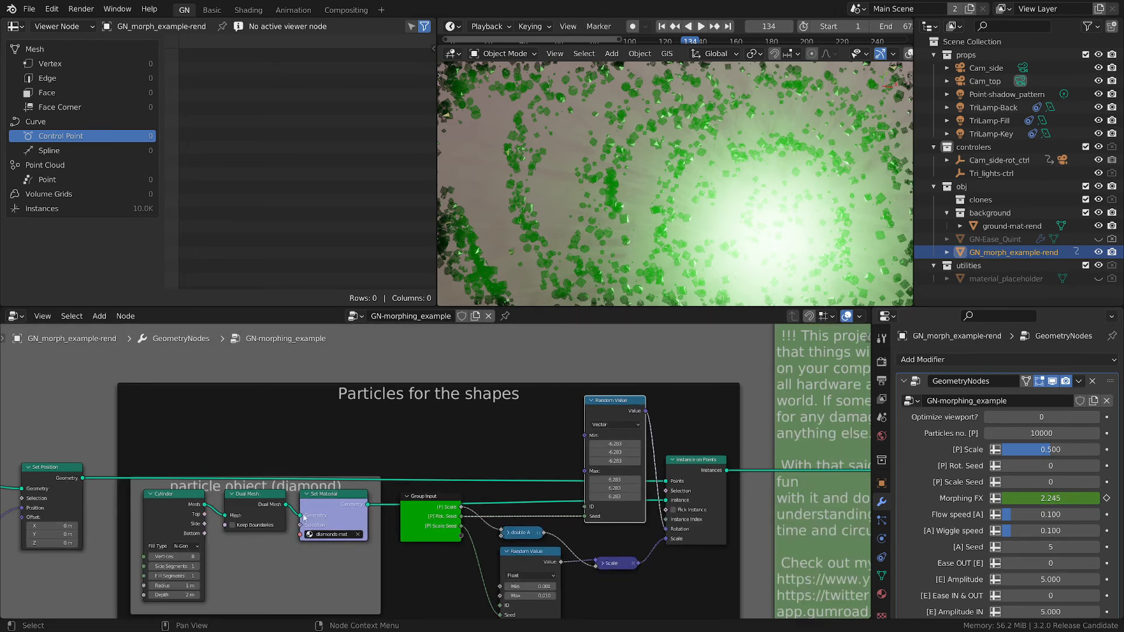
middle_click_drag(451, 518, 752, 396)
scroll(362, 483, "down", 2)
middle_click_drag(199, 539, 499, 476)
scroll(363, 497, "up", 7)
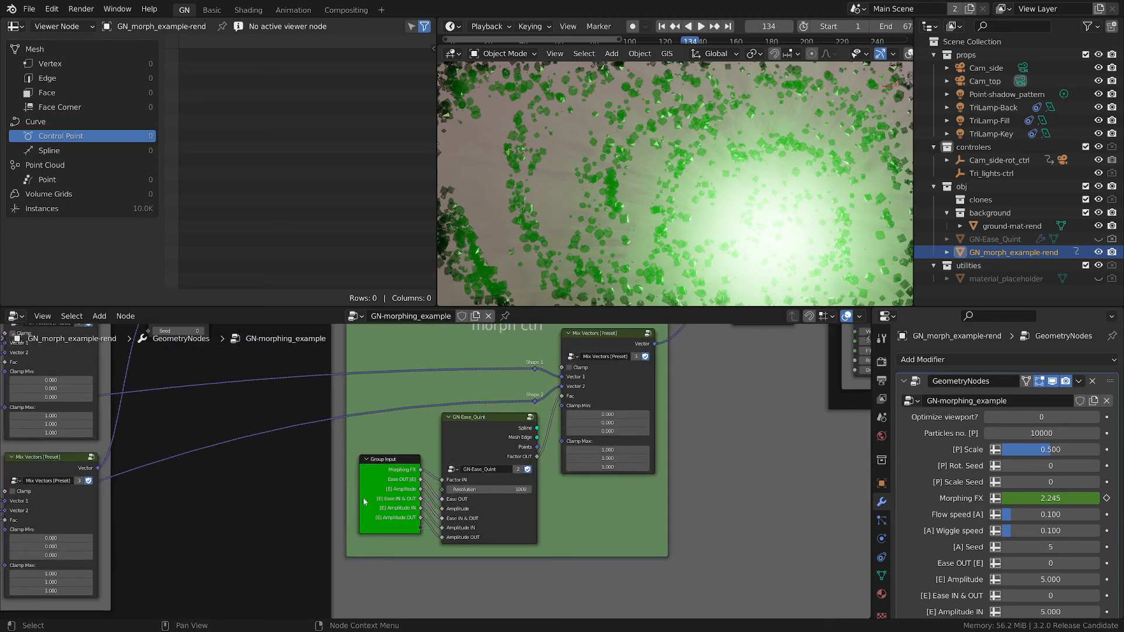
left_click_drag(396, 453, 392, 458)
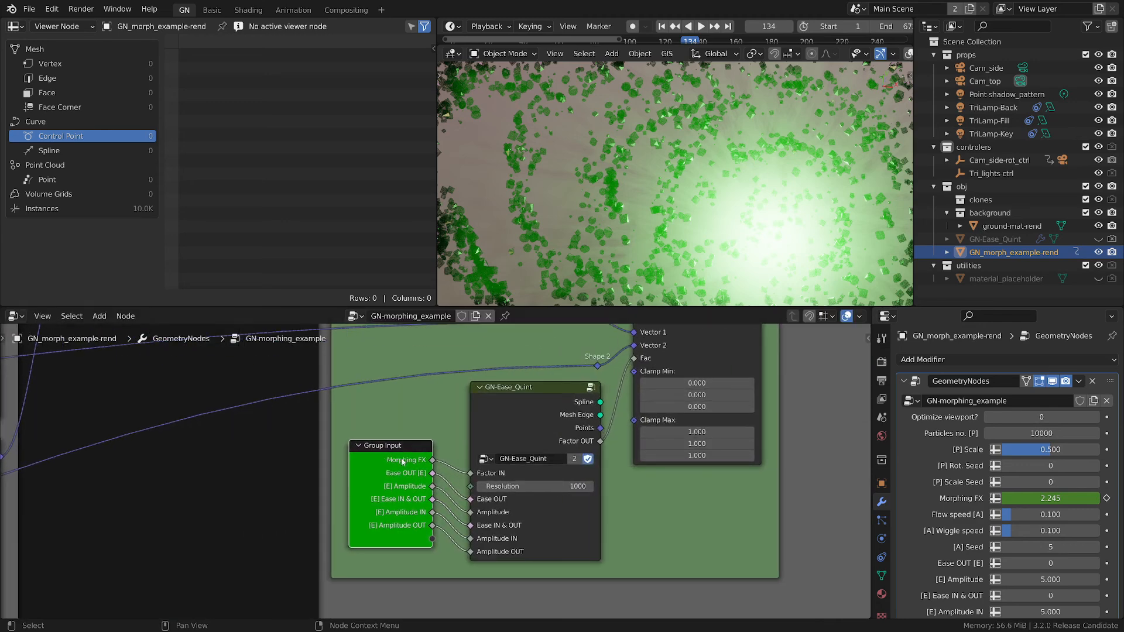
Step: Examine the Morphing FX Group Input and the upper Mix Vectors node in the point cloud shrinkwrap frame
scroll(391, 458, "down", 3)
middle_click_drag(329, 502, 607, 510)
scroll(287, 417, "up", 4)
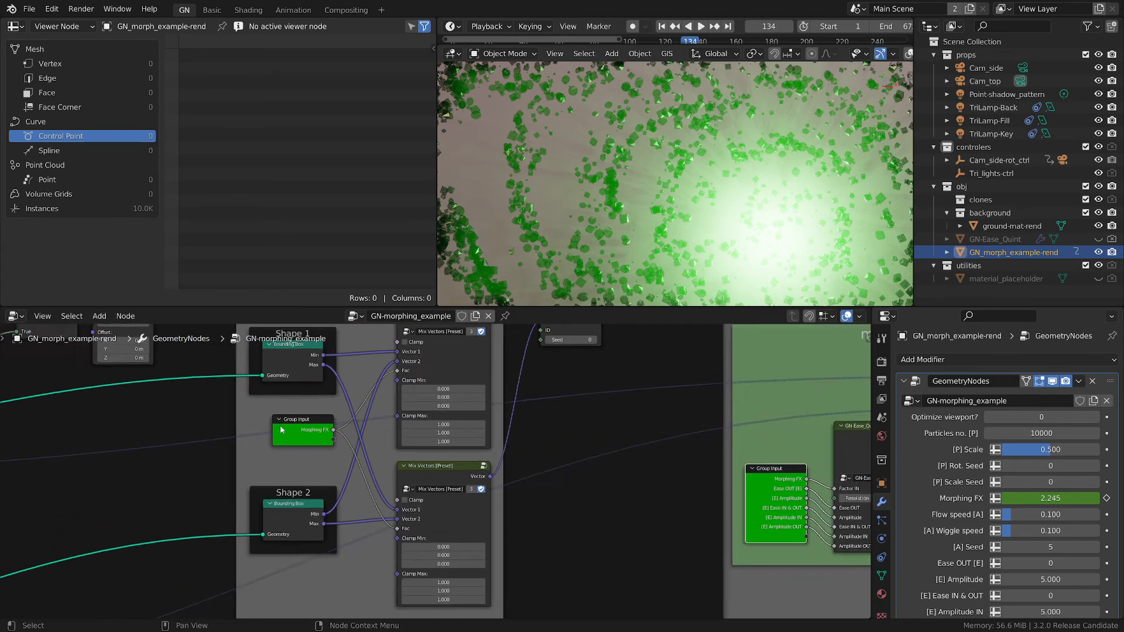
middle_click_drag(313, 430, 401, 508)
left_click_drag(402, 508, 404, 506)
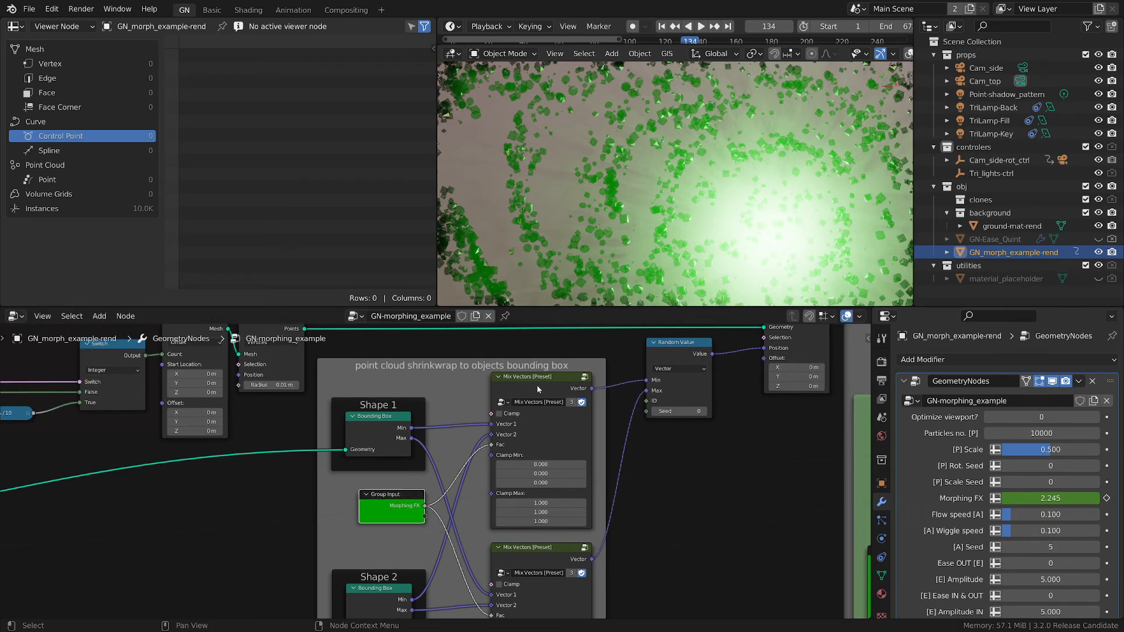
left_click(548, 382)
Step: Shift the Shape 1 and Shape 2 bounding box frames slightly inside the point cloud shrinkwrap frame
left_click_drag(407, 404, 415, 402)
scroll(443, 377, "down", 2)
scroll(595, 212, "down", 5)
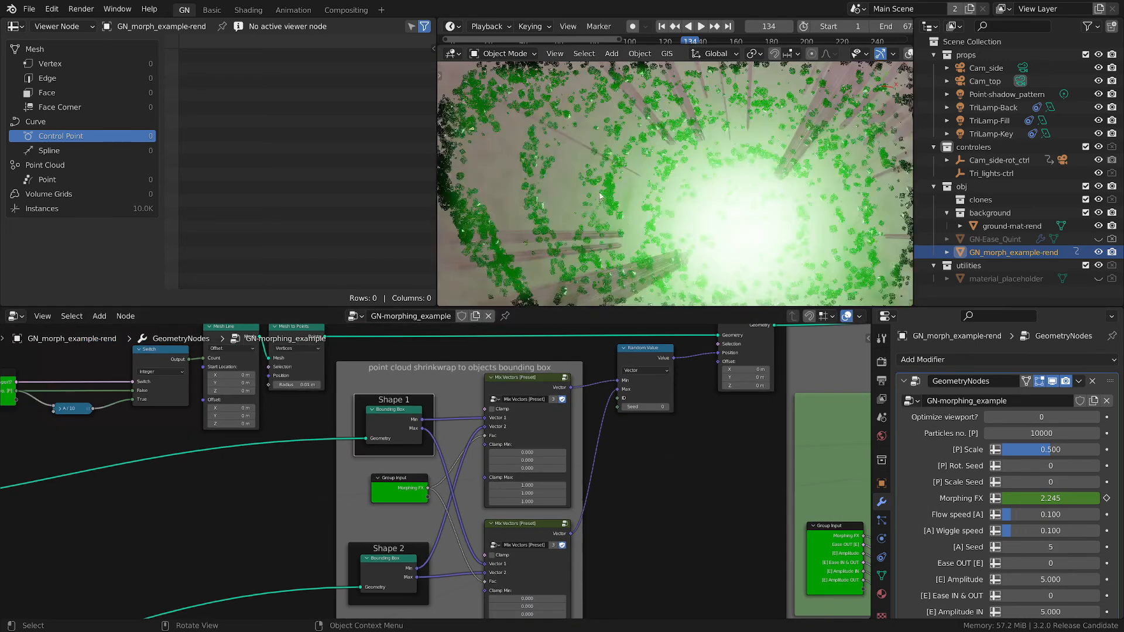
scroll(609, 580, "up", 3)
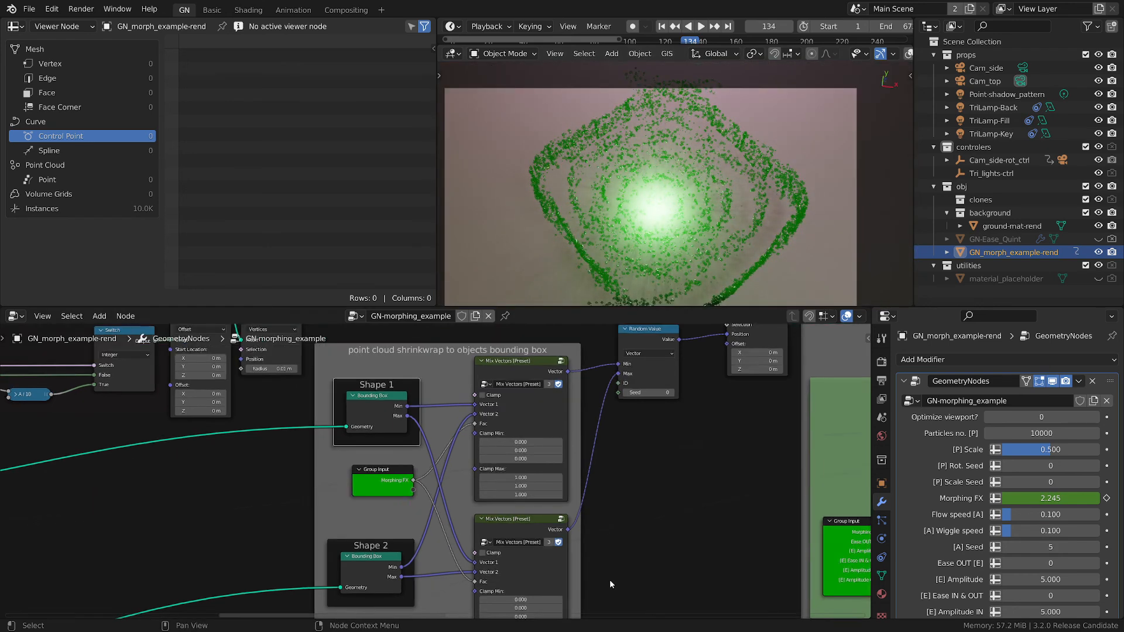
left_click(424, 492)
left_click_drag(425, 492, 434, 483)
Step: Nudge the Scale node in the randomized cyclic motion frame and select the Flow speed [A] Group Input feeding it
middle_click_drag(199, 519, 521, 445)
scroll(366, 505, "down", 6)
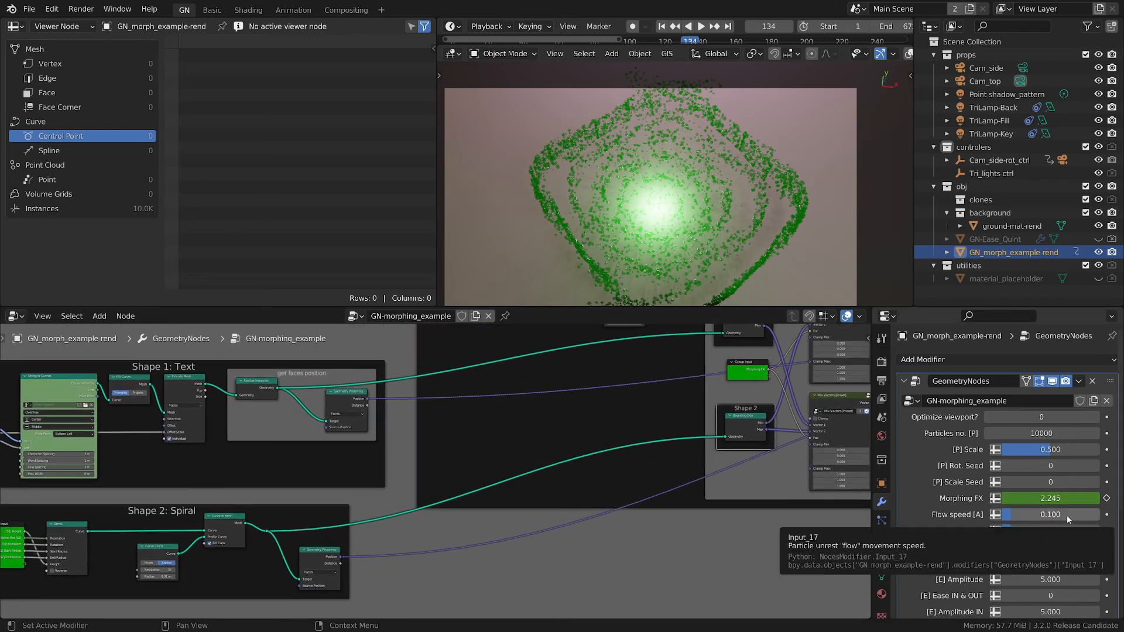
middle_click_drag(730, 433, 612, 564)
middle_click_drag(660, 349, 559, 444)
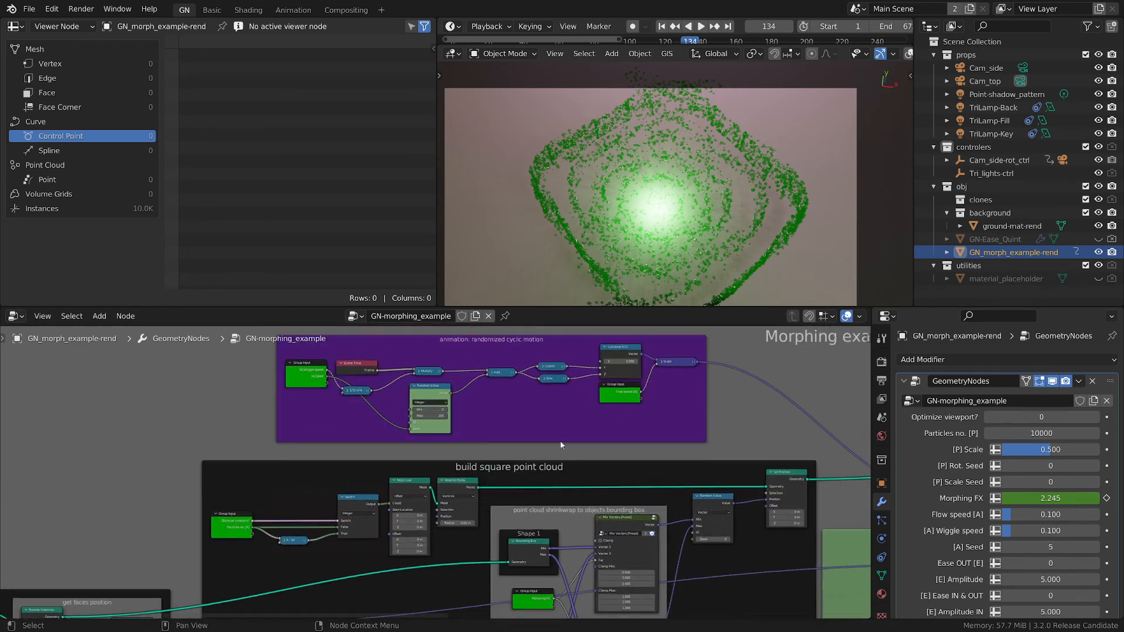
scroll(497, 385, "up", 8)
middle_click_drag(565, 357, 426, 471)
scroll(655, 448, "up", 3)
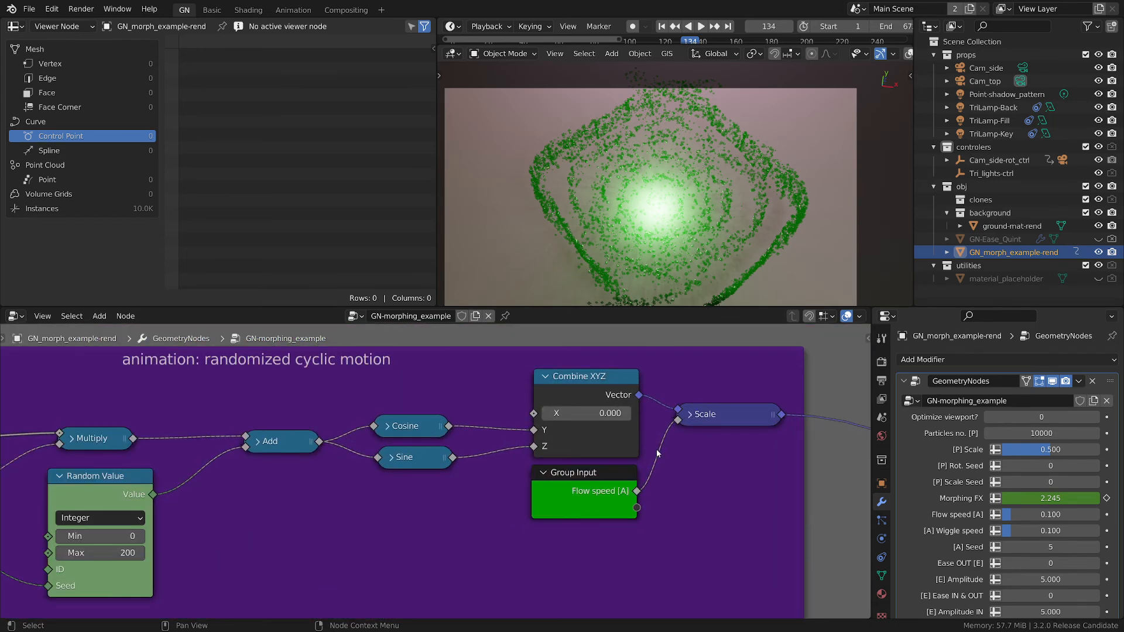
left_click_drag(710, 418, 717, 416)
scroll(627, 512, "up", 2)
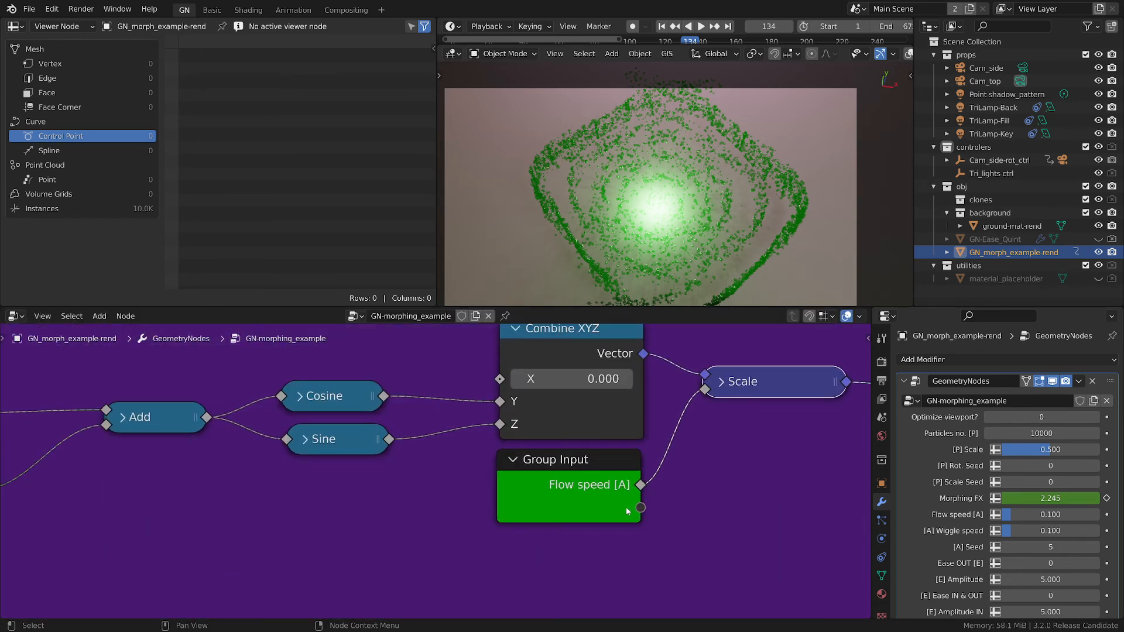
scroll(524, 208, "up", 3)
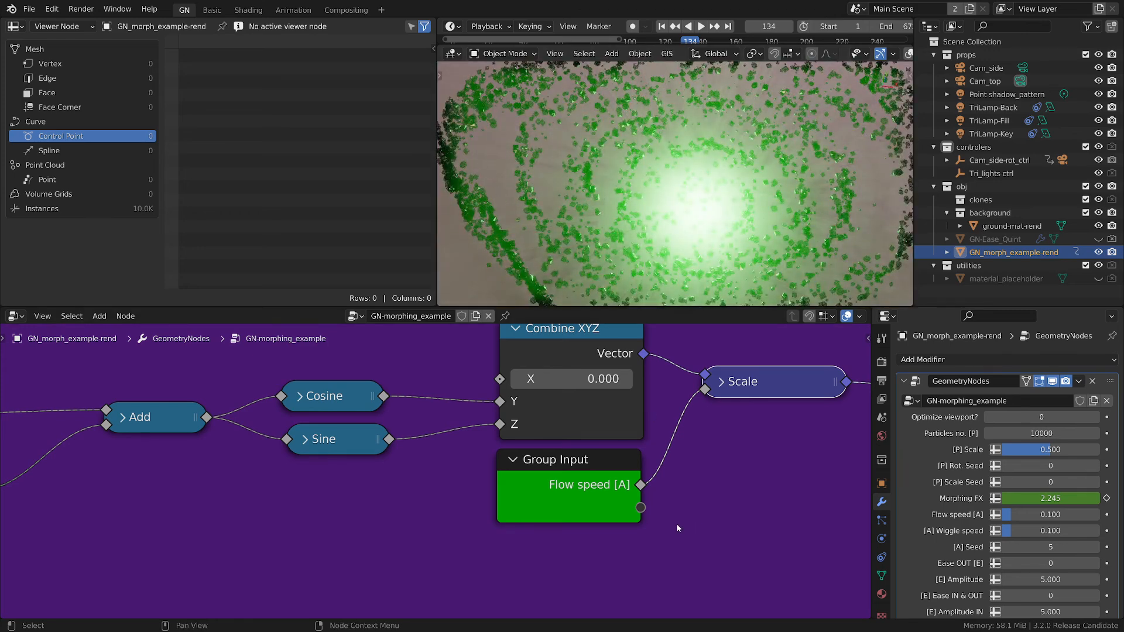
left_click(569, 478)
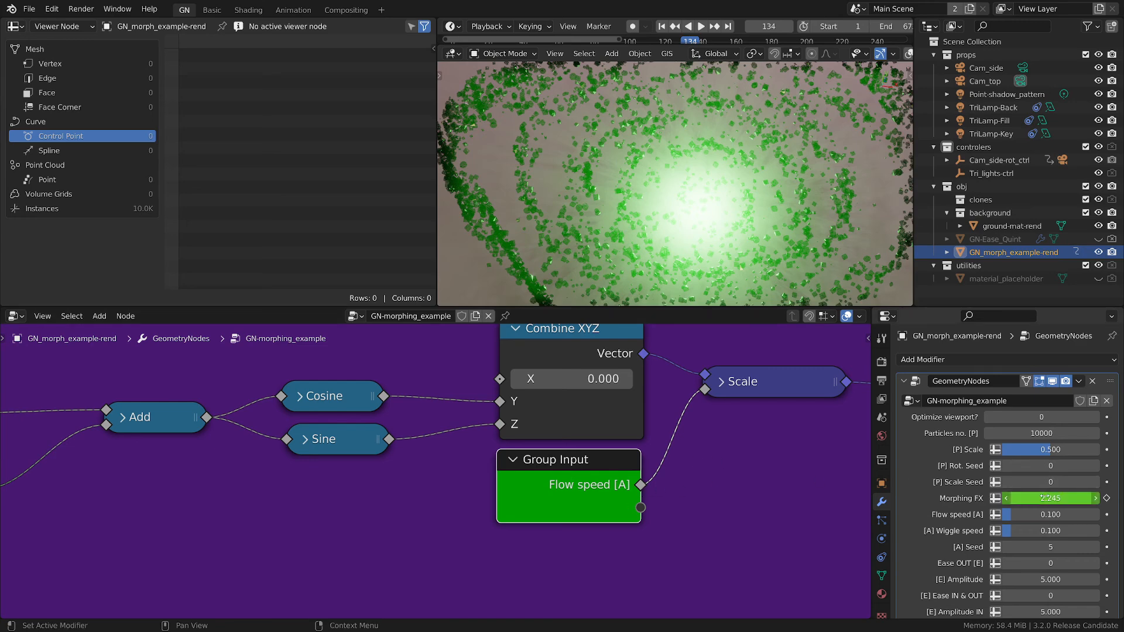
Step: Move the 1/10 of A node up below Scene Time and expand it to inspect its Multiply settings, leaving it collapsed
scroll(374, 571, "down", 3)
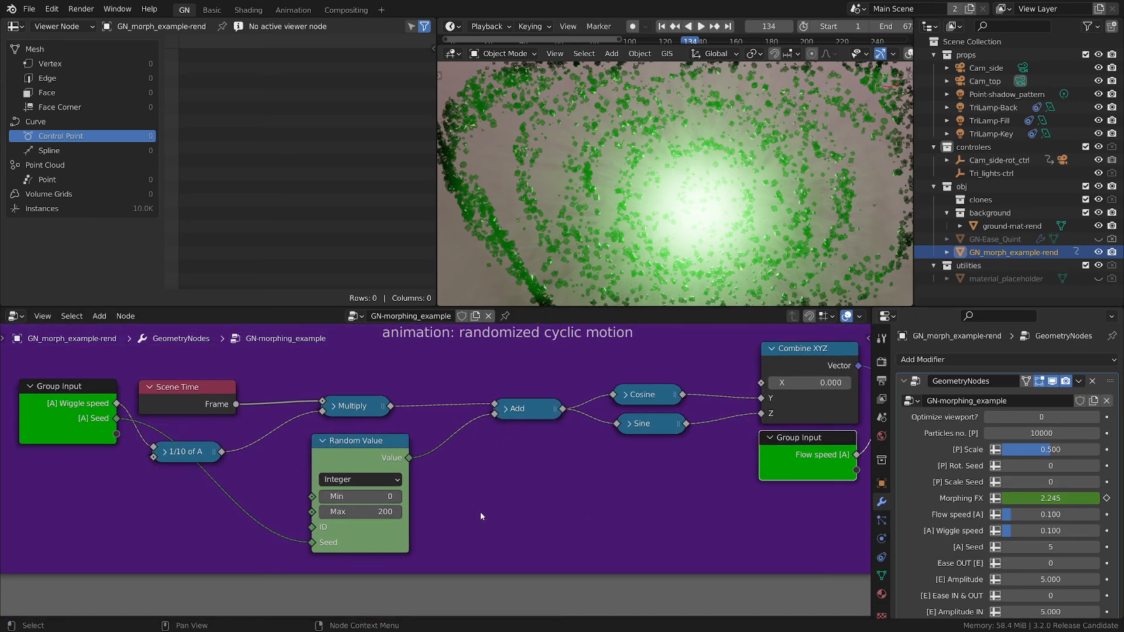
middle_click_drag(225, 476, 357, 486)
scroll(327, 477, "up", 2)
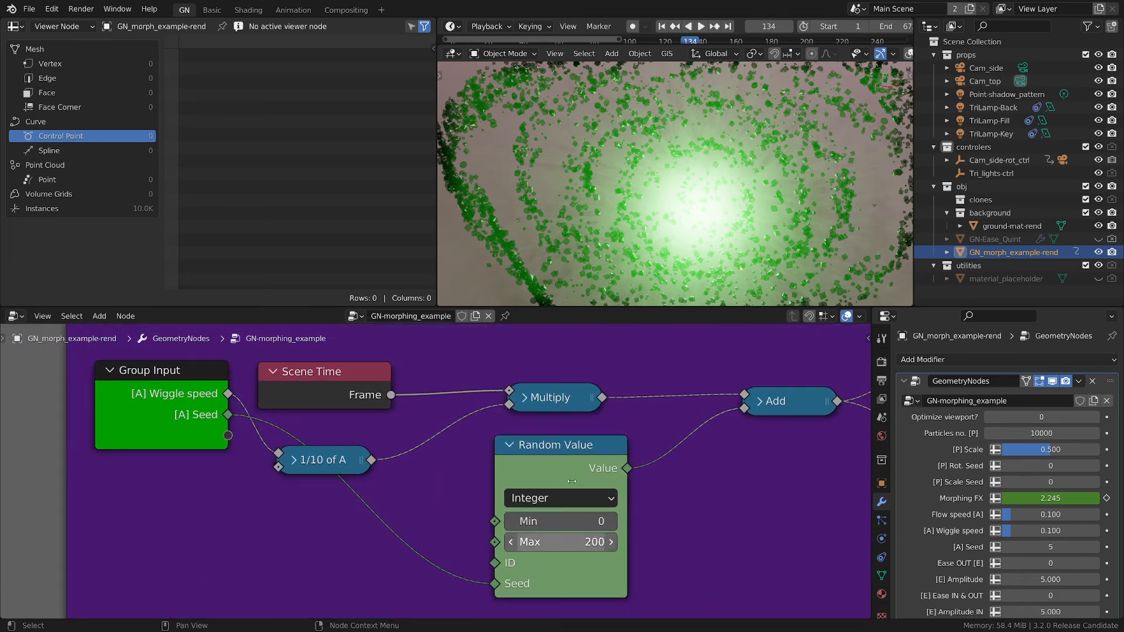
left_click_drag(329, 460, 349, 436)
left_click(316, 437)
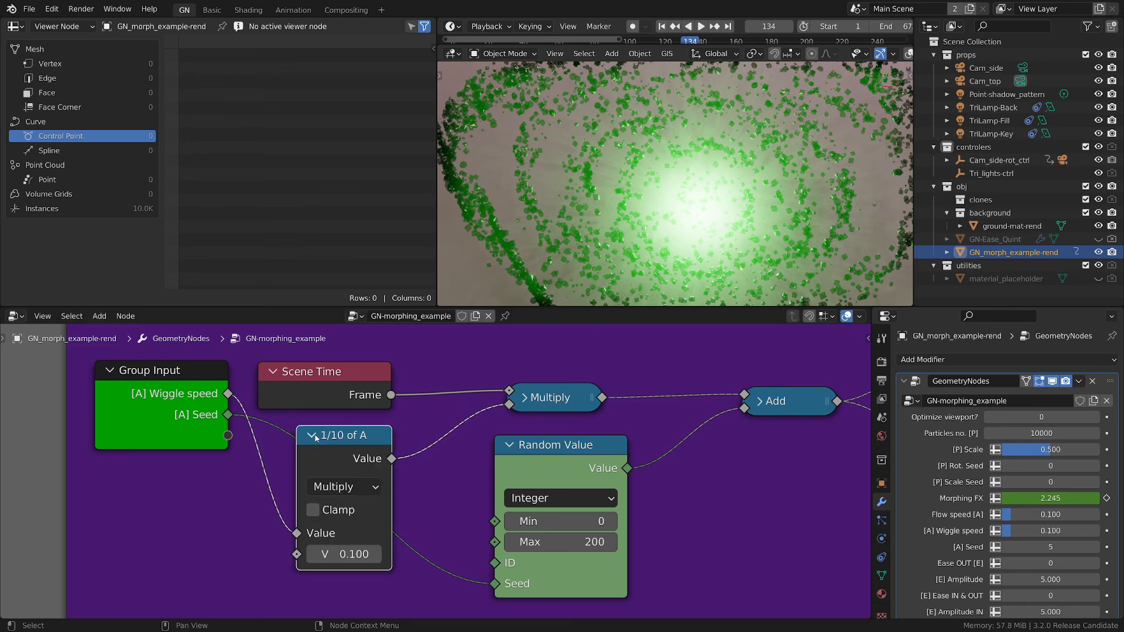
left_click(312, 435)
left_click(314, 437)
left_click(313, 437)
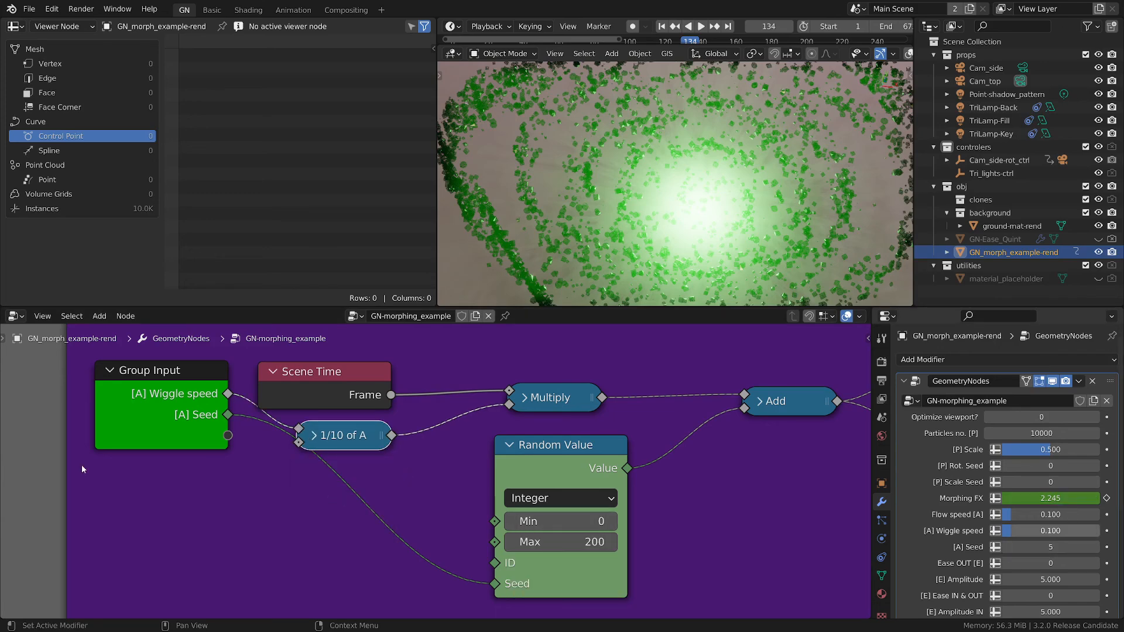
Step: Reposition the 1/10 of A, Multiply, Scene Time and integer Random Value nodes slightly to space out their links
left_click_drag(309, 435, 294, 433)
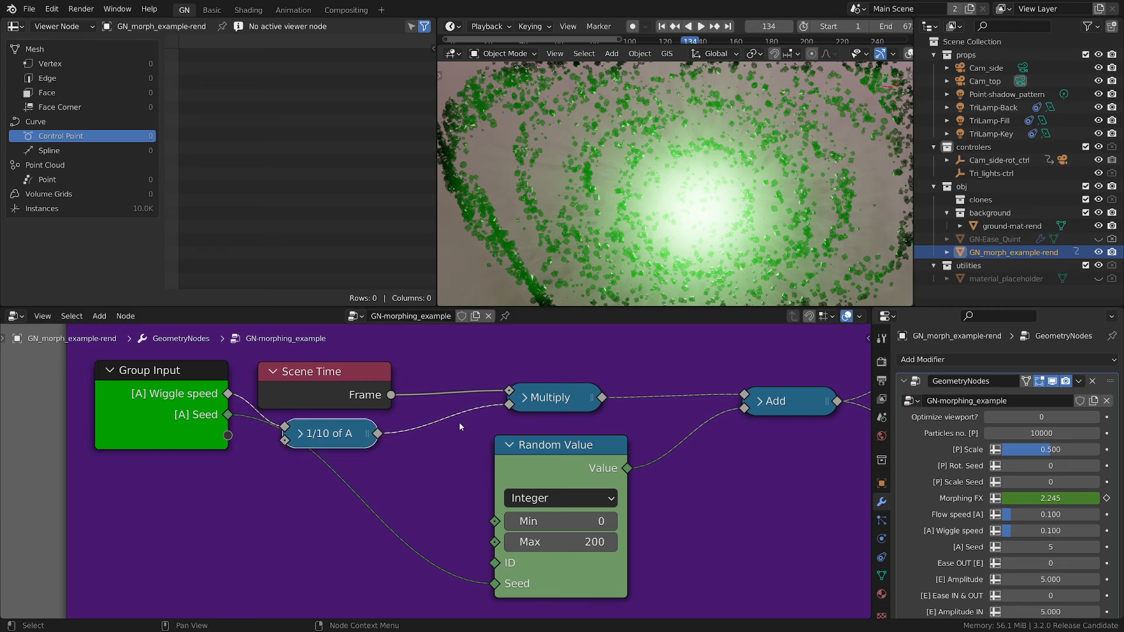
left_click_drag(552, 397, 567, 409)
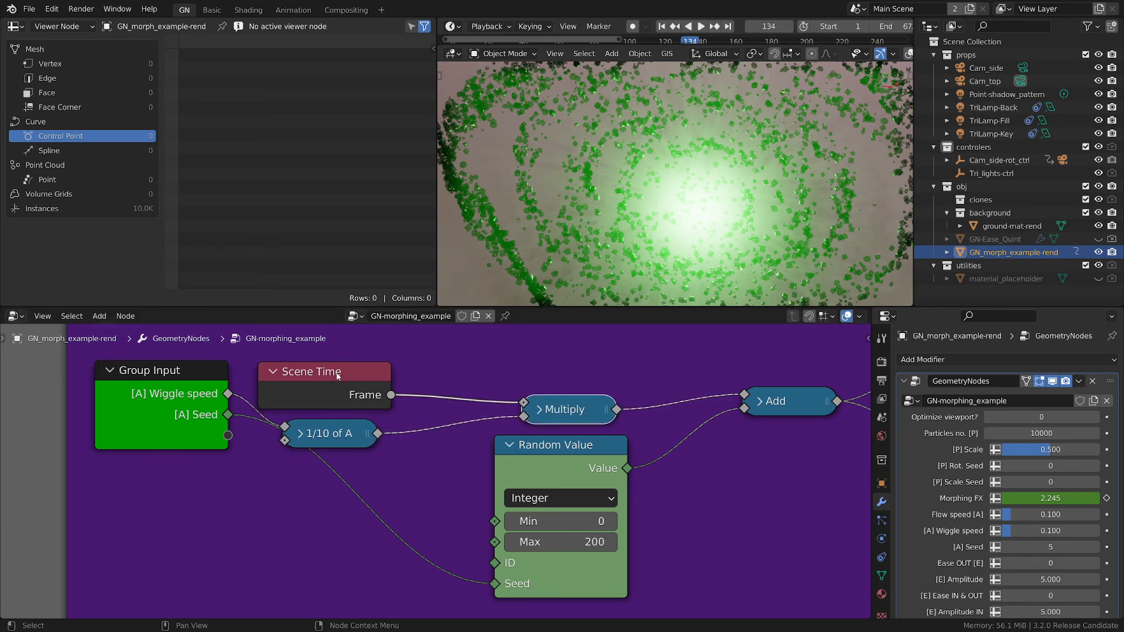
left_click_drag(337, 376, 342, 366)
left_click_drag(329, 427, 334, 418)
left_click_drag(562, 411, 563, 413)
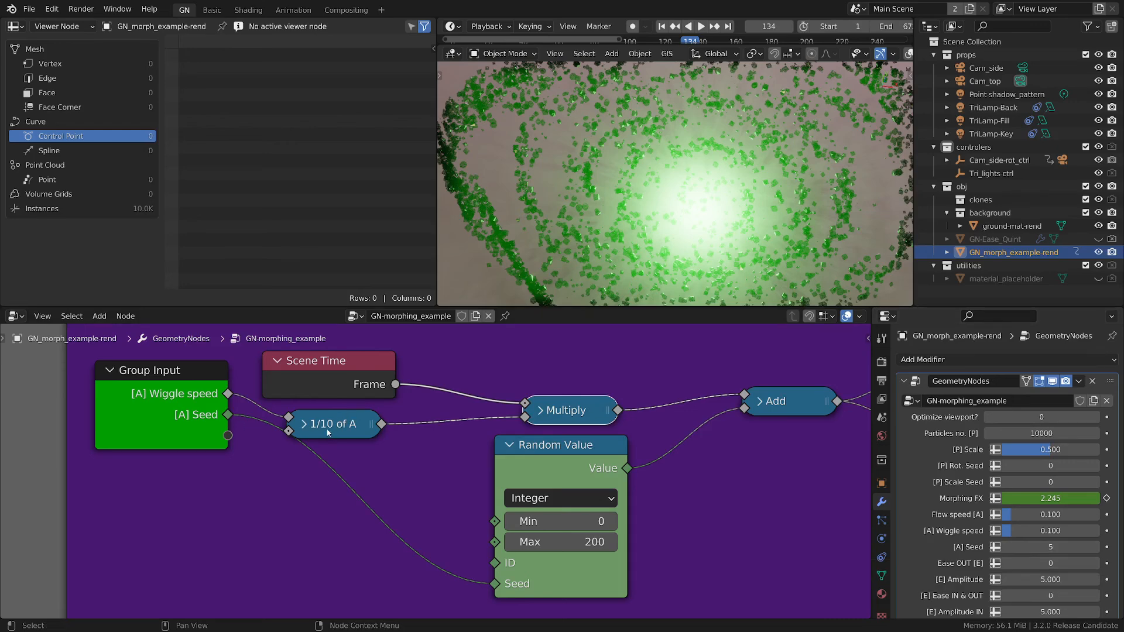
left_click_drag(328, 433, 330, 432)
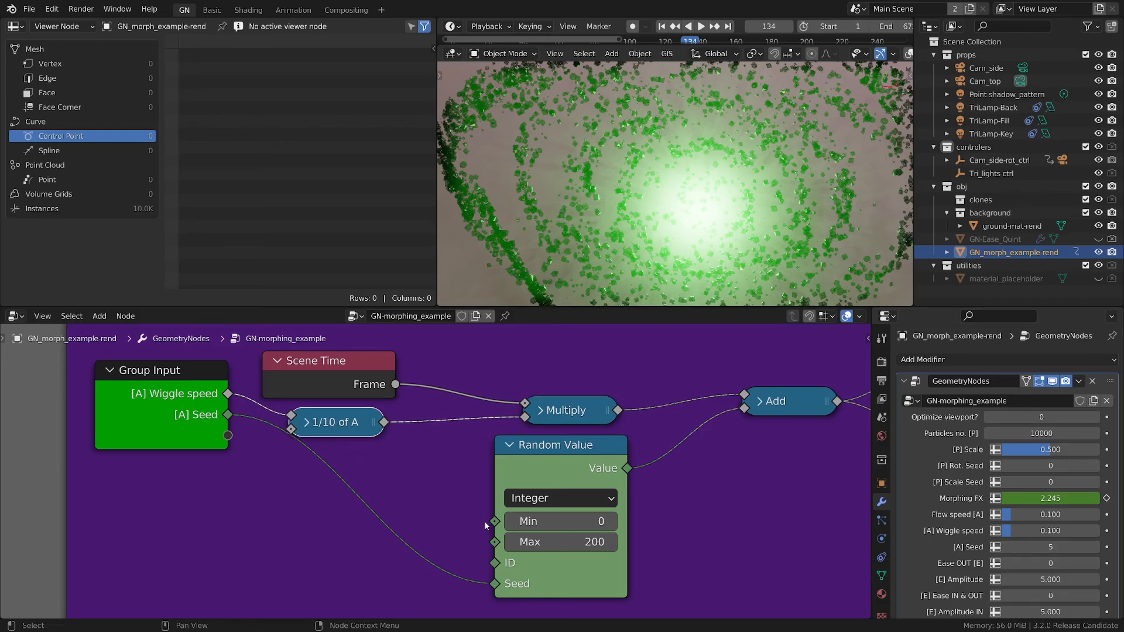
left_click_drag(570, 457, 580, 469)
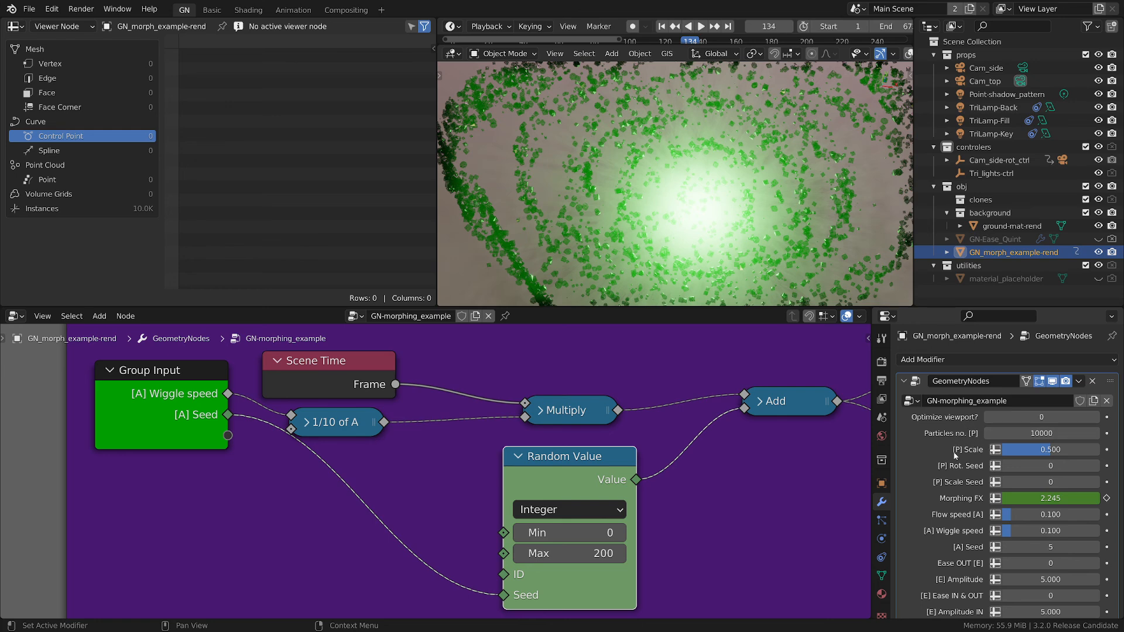
Step: Review the remaining modifier parameters, from the [E] easing values down to [S2] End Radius
scroll(954, 498, "down", 2)
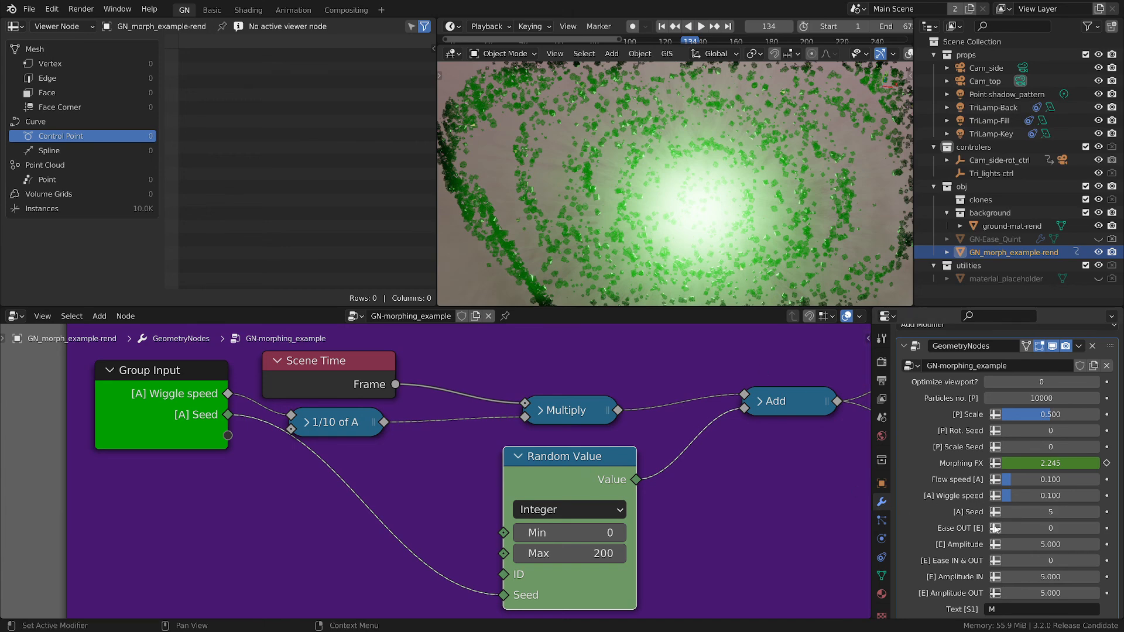
scroll(1042, 527, "down", 1)
scroll(472, 472, "down", 2)
scroll(507, 496, "down", 1)
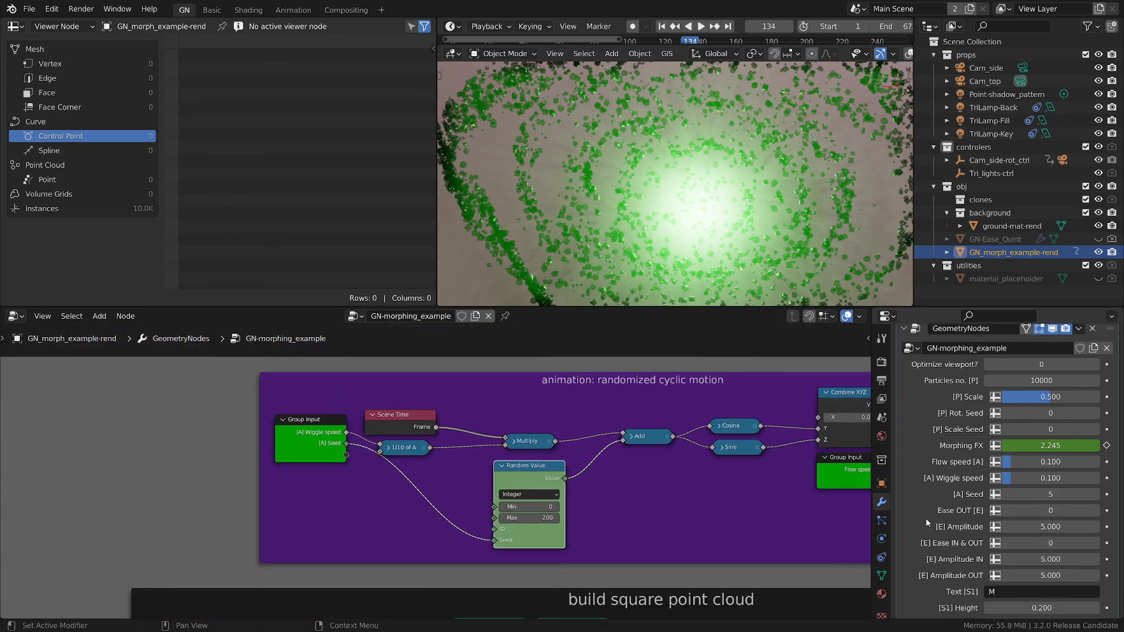
scroll(971, 526, "down", 5)
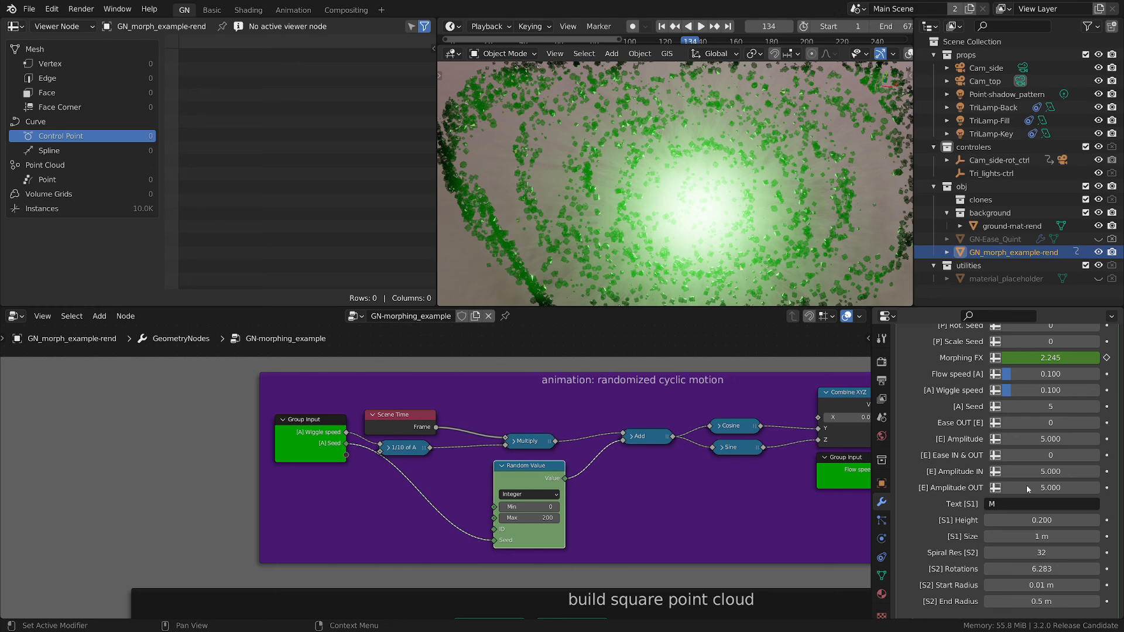
Step: Move the GN-Ease_Quint node in the morph ctrl frame slightly closer to its Group Input
scroll(520, 535, "down", 1)
middle_click_drag(483, 576, 458, 451)
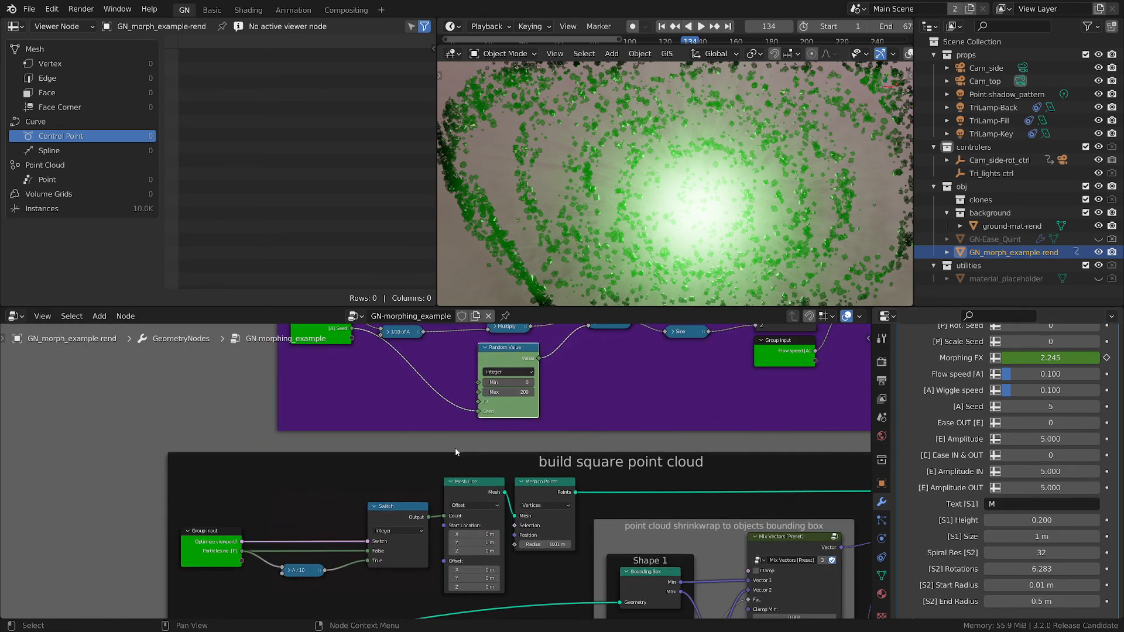
scroll(459, 457, "down", 2)
middle_click_drag(545, 519, 507, 404)
middle_click_drag(362, 490, 319, 412)
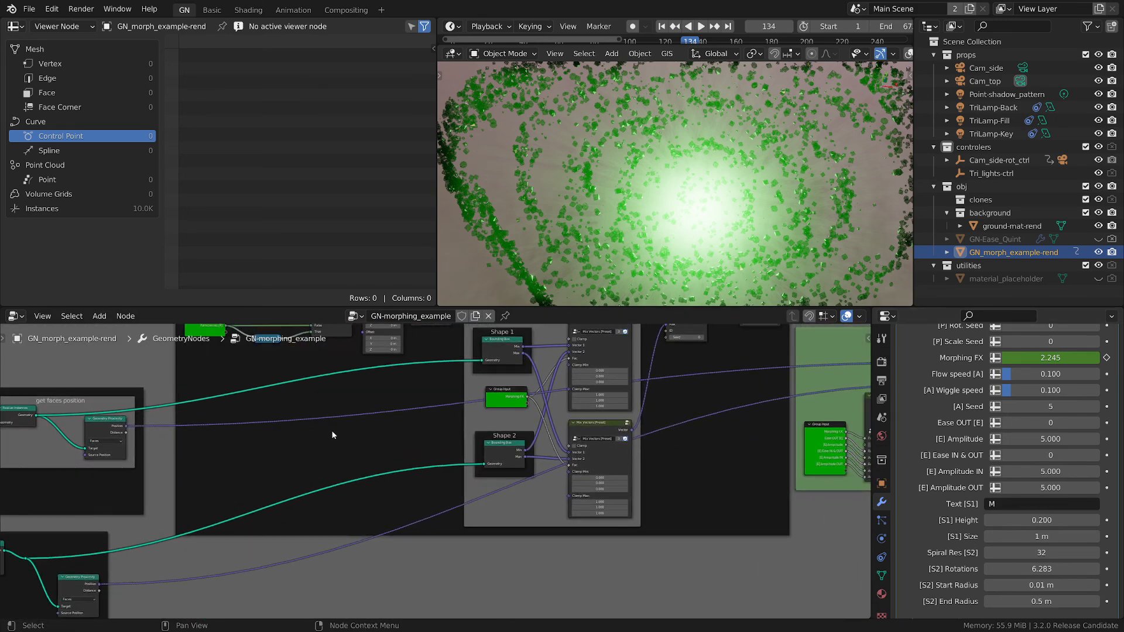
scroll(335, 435, "down", 5)
middle_click_drag(756, 478, 540, 521)
scroll(468, 474, "up", 15)
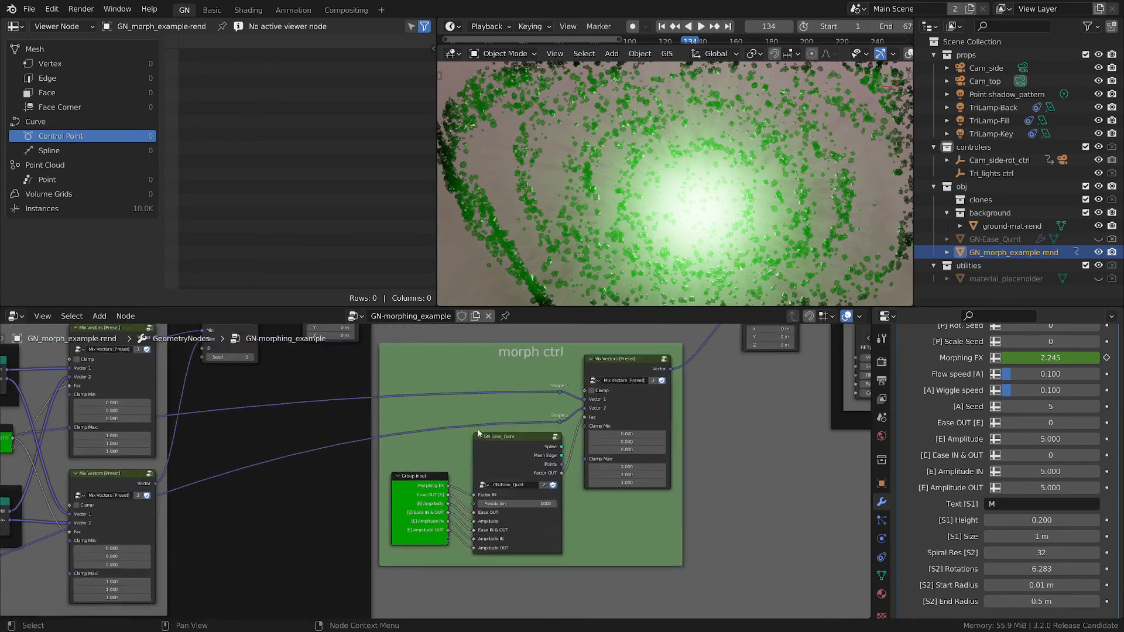
middle_click_drag(446, 473, 465, 434)
left_click_drag(559, 407, 555, 404)
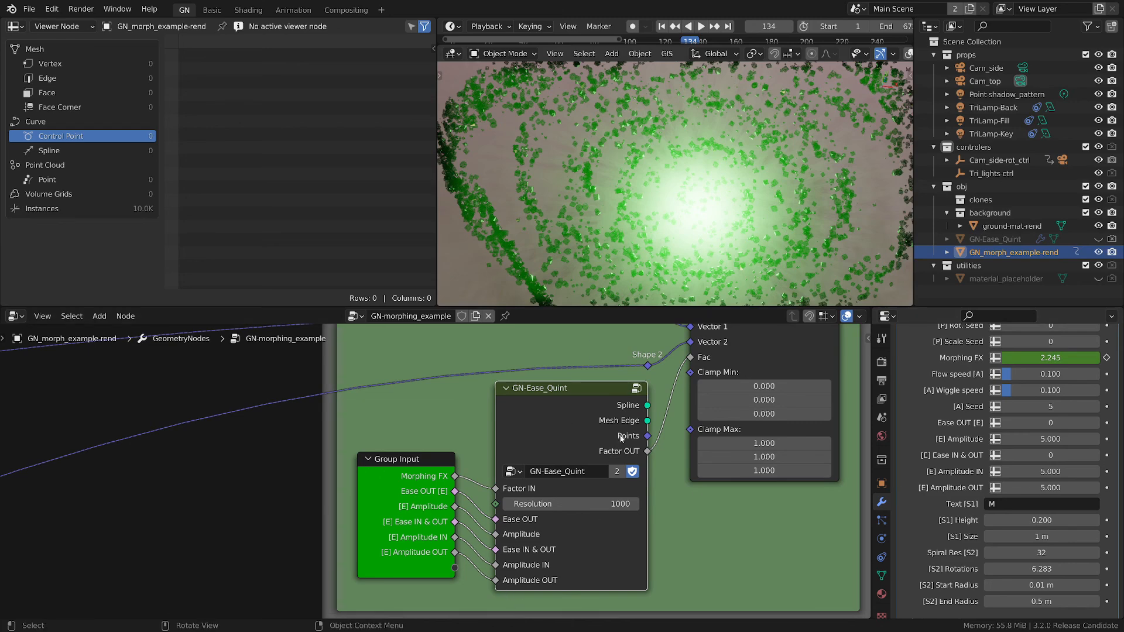
left_click_drag(575, 388, 560, 386)
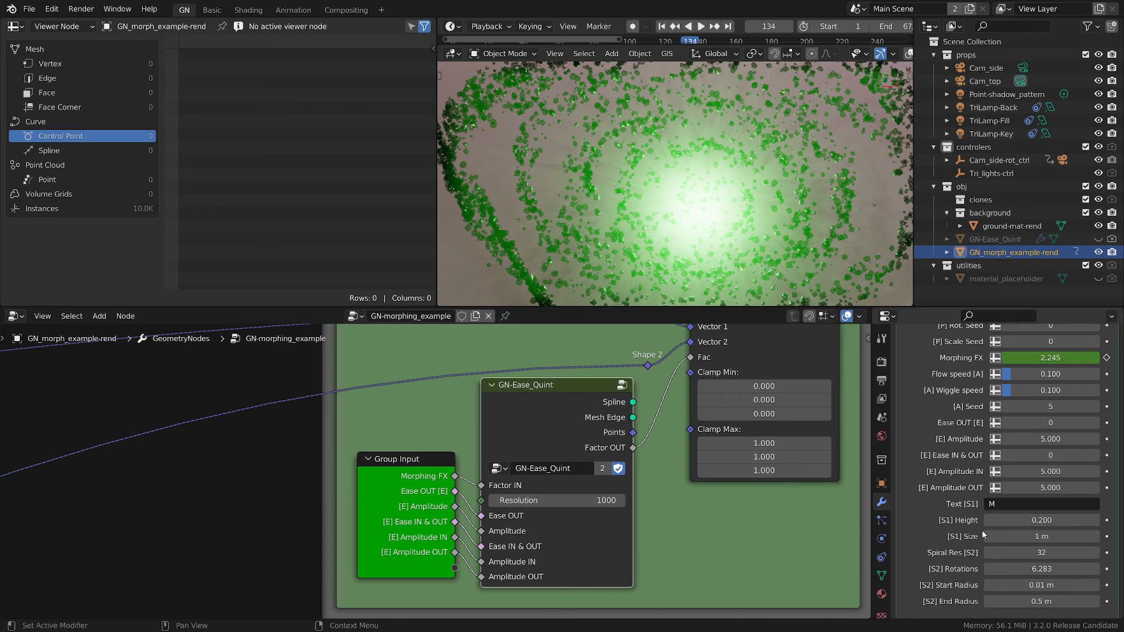
Step: Examine the Group Input links in the Shape 1: Text frame and select its Extrude Mesh node
scroll(164, 450, "down", 10)
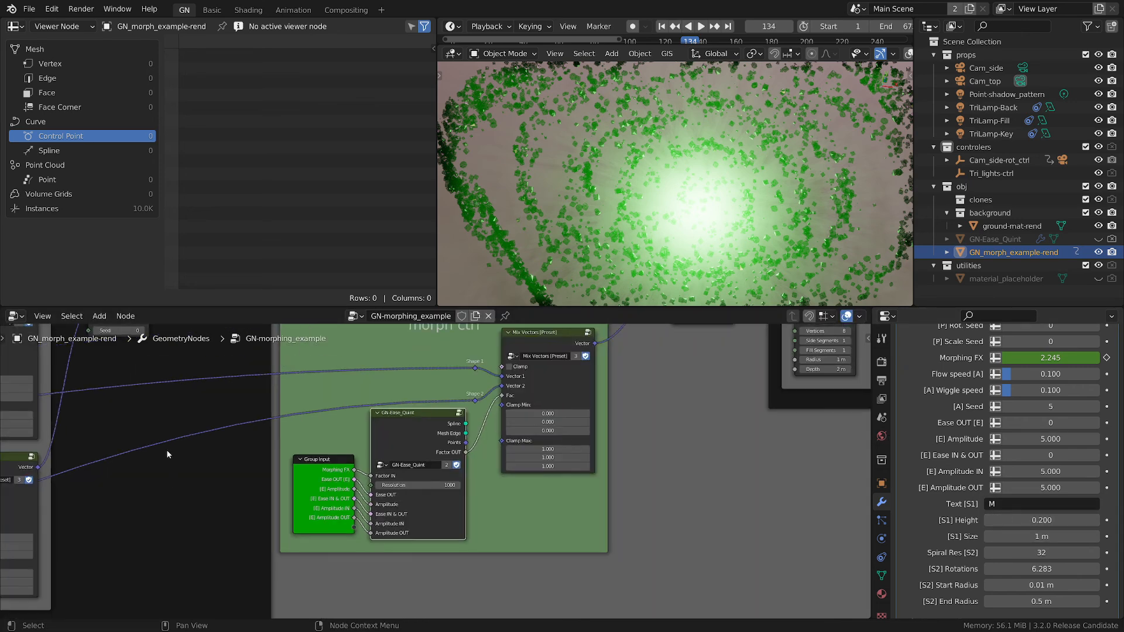
middle_click_drag(201, 498, 719, 545)
middle_click_drag(220, 482, 622, 483)
middle_click_drag(227, 501, 610, 472)
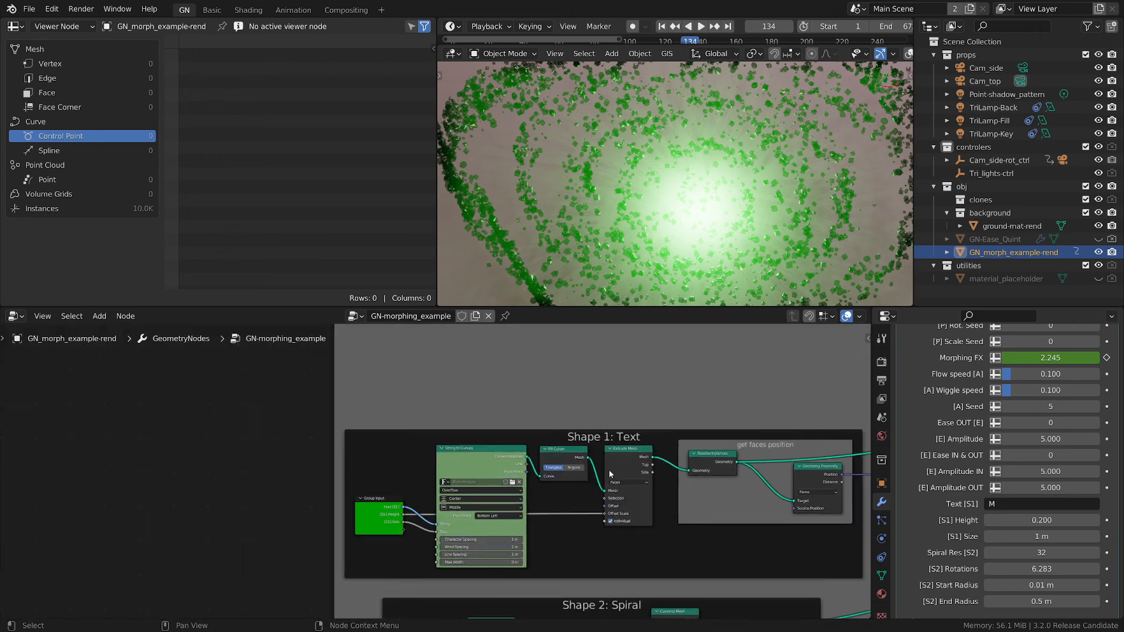
scroll(609, 472, "up", 3)
middle_click_drag(635, 531, 537, 432)
scroll(410, 398, "up", 3)
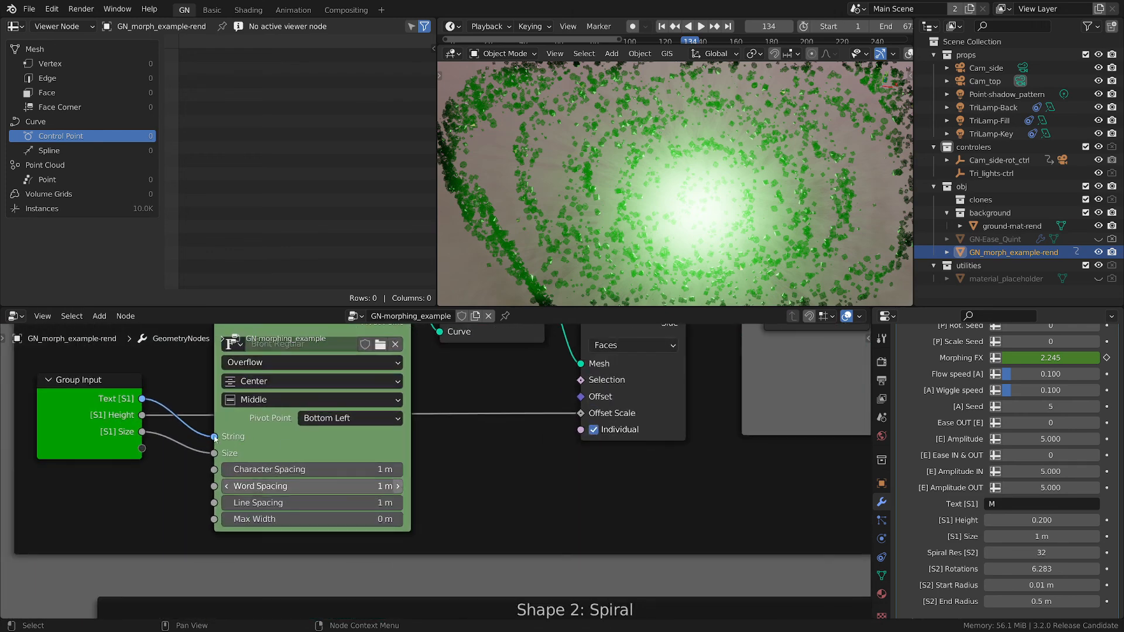
middle_click_drag(161, 429, 182, 474)
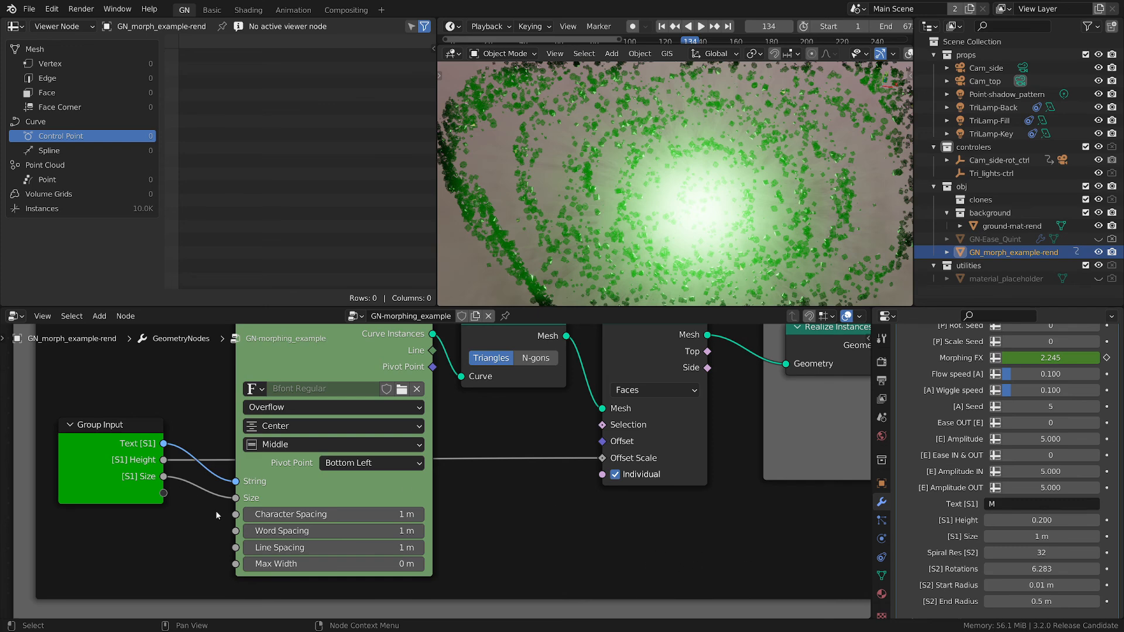
scroll(216, 510, "down", 1)
middle_click_drag(215, 510, 254, 500)
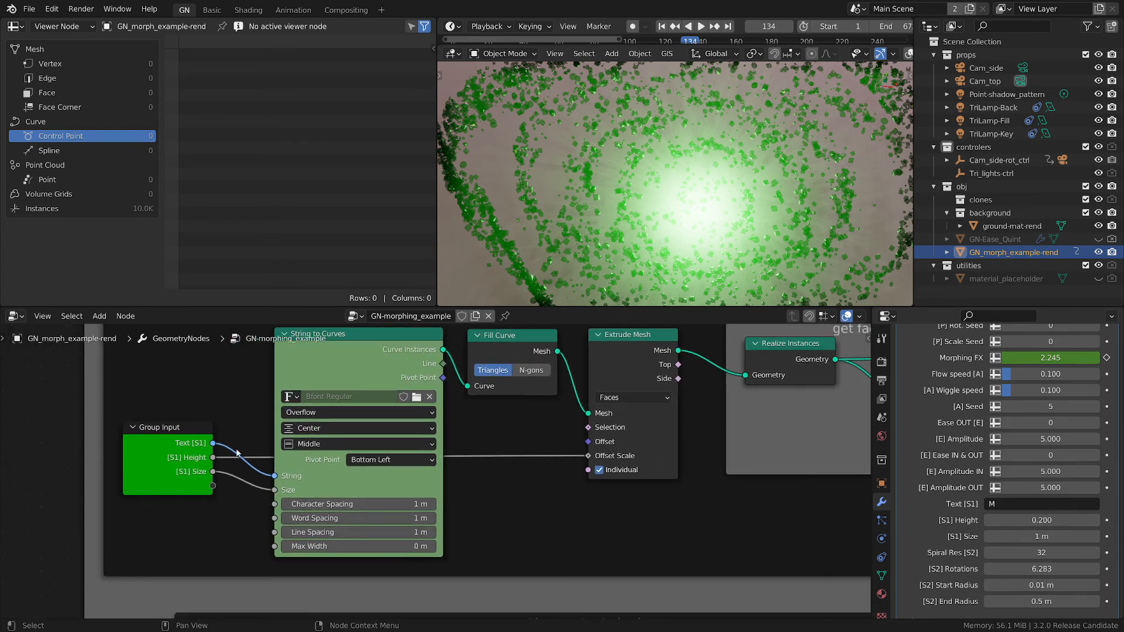
left_click(625, 345)
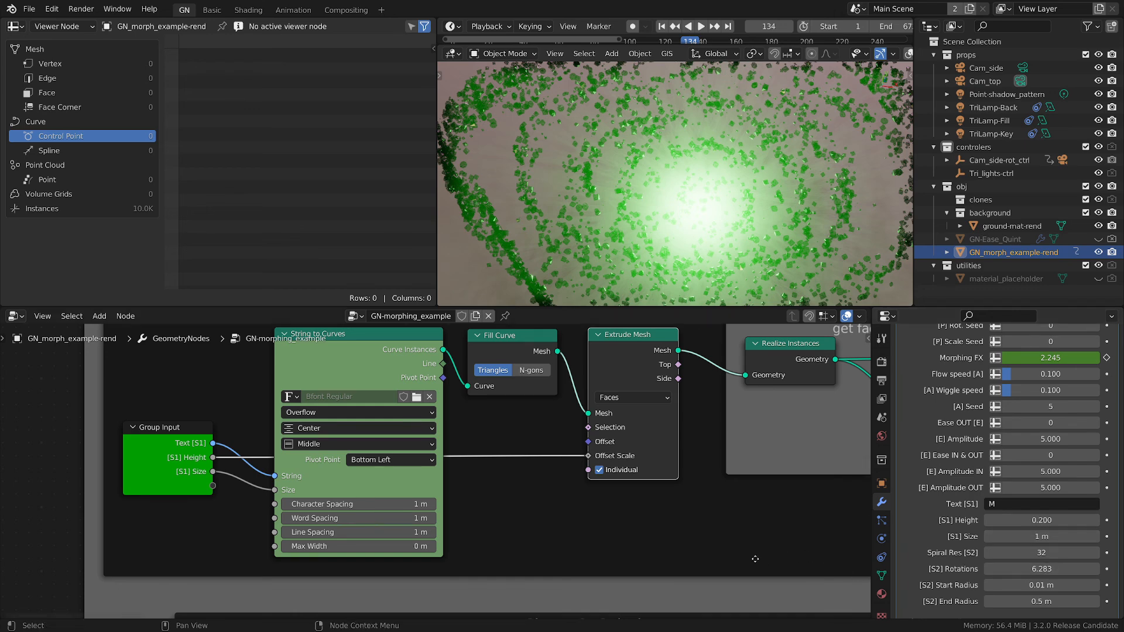
scroll(960, 570, "down", 2)
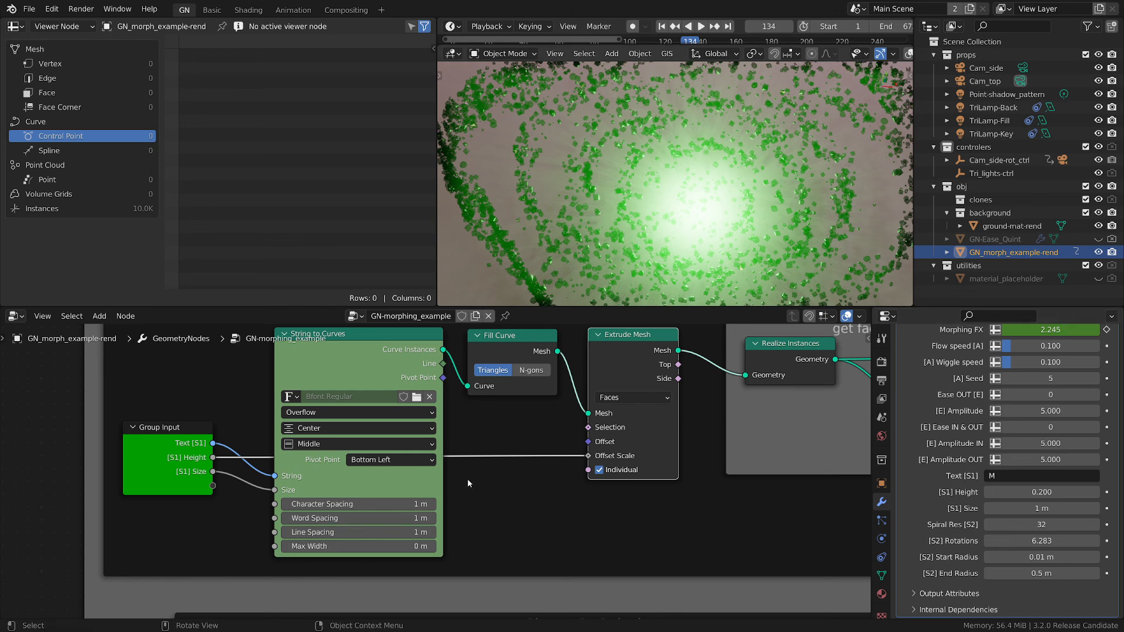
Step: Inspect the Shape 2: Spiral frame and nudge its Spiral node slightly away from the Group Input
scroll(498, 539, "down", 1)
middle_click_drag(539, 547, 418, 375)
scroll(300, 522, "up", 3)
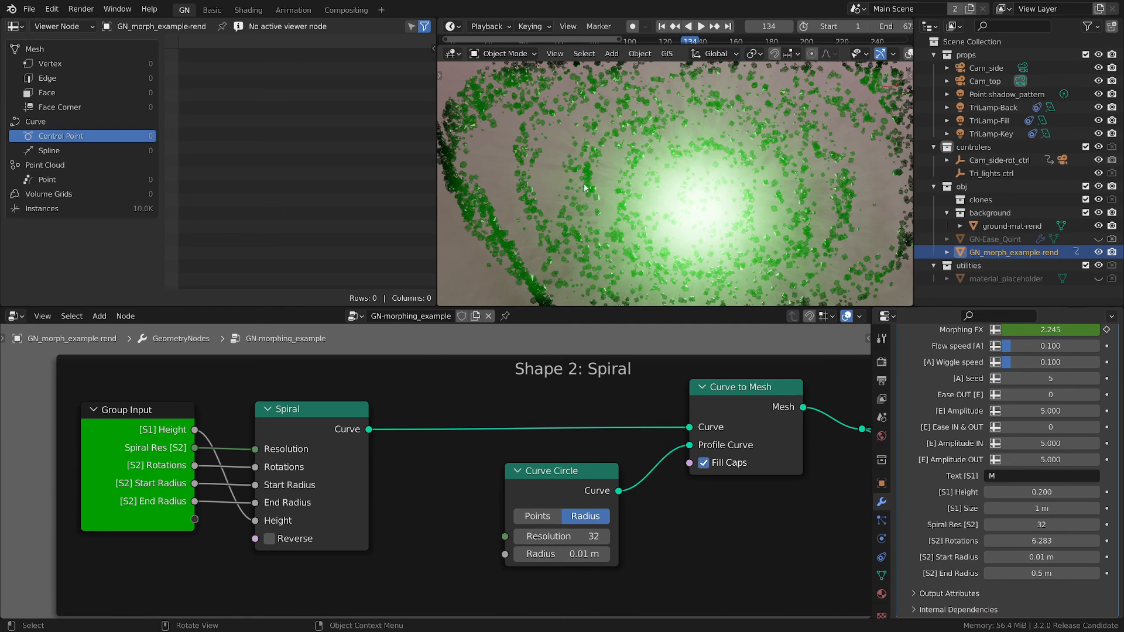
mouse_move(314, 414)
left_mouse_down()
mouse_move(302, 414)
mouse_move(312, 412)
left_mouse_up()
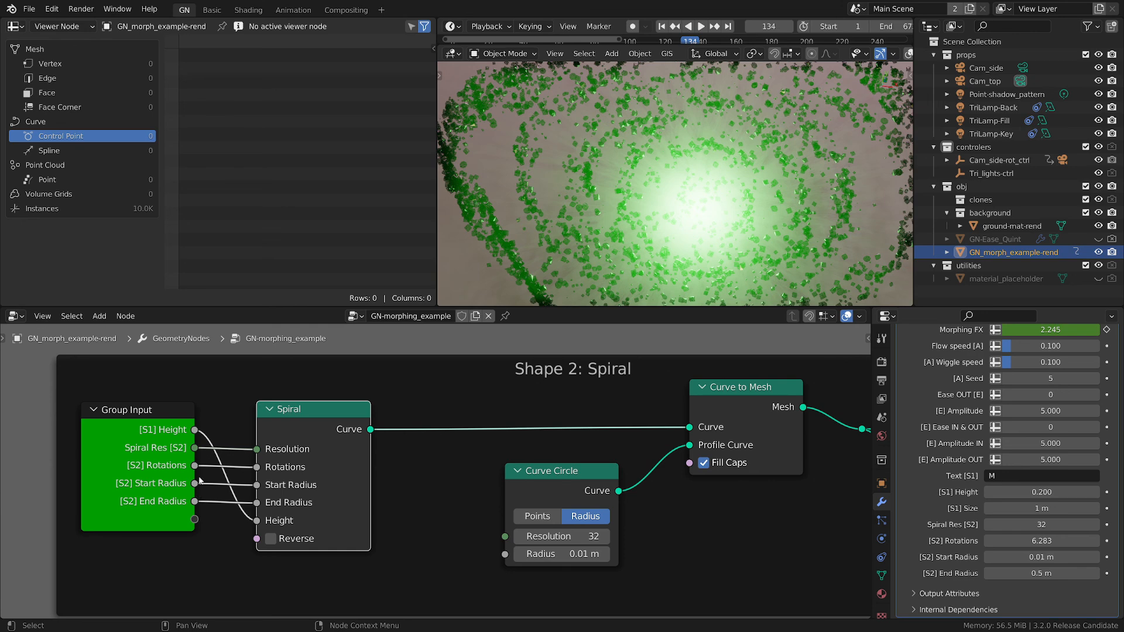
scroll(320, 481, "down", 1)
scroll(321, 481, "down", 2)
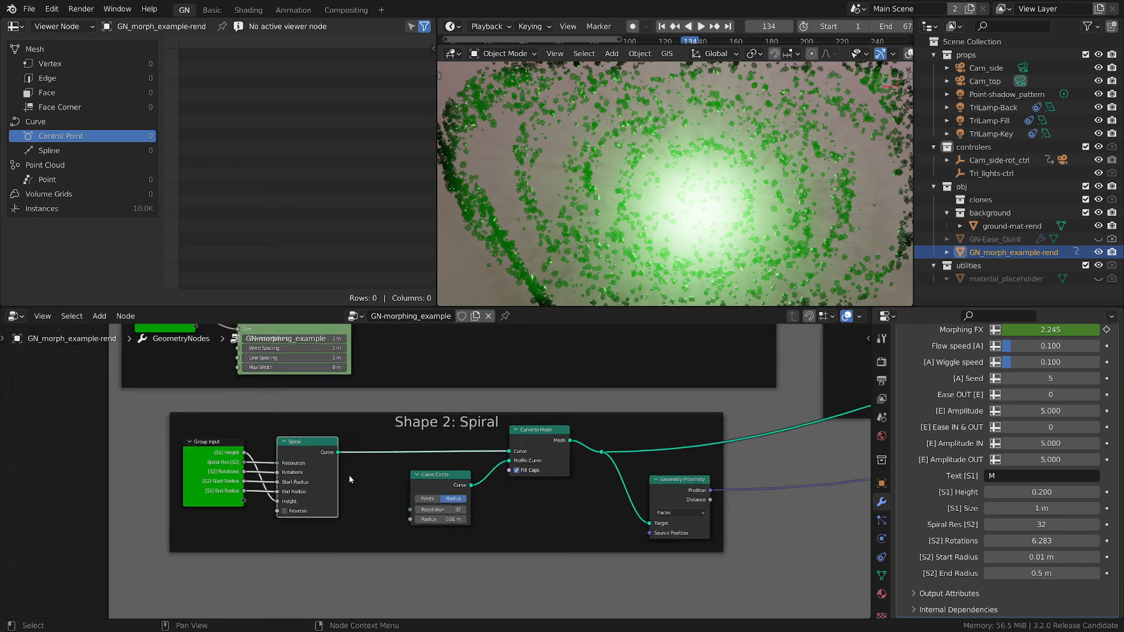
Step: Maximize the node editor and select the Shape 1: Text and Shape 2: Spiral frames while reviewing the tree
key("ctrl+space")
middle_click_drag(760, 294, 713, 421)
scroll(715, 420, "down", 1)
middle_click_drag(819, 423, 646, 489)
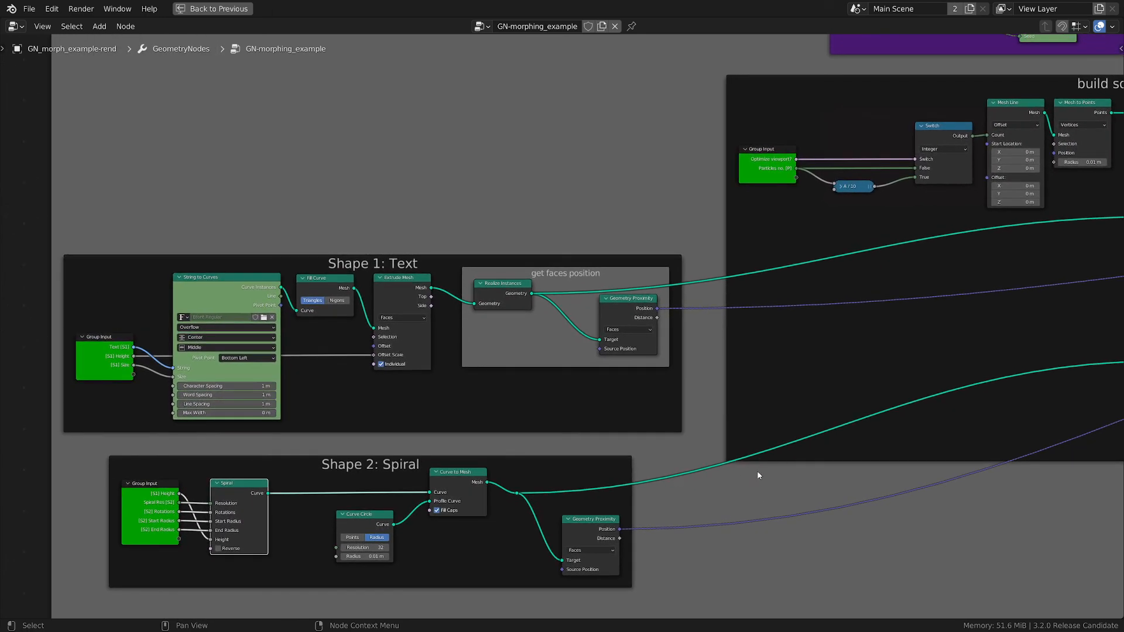
left_click(456, 276)
left_click(491, 460)
middle_click_drag(968, 370, 457, 445)
scroll(828, 350, "down", 3)
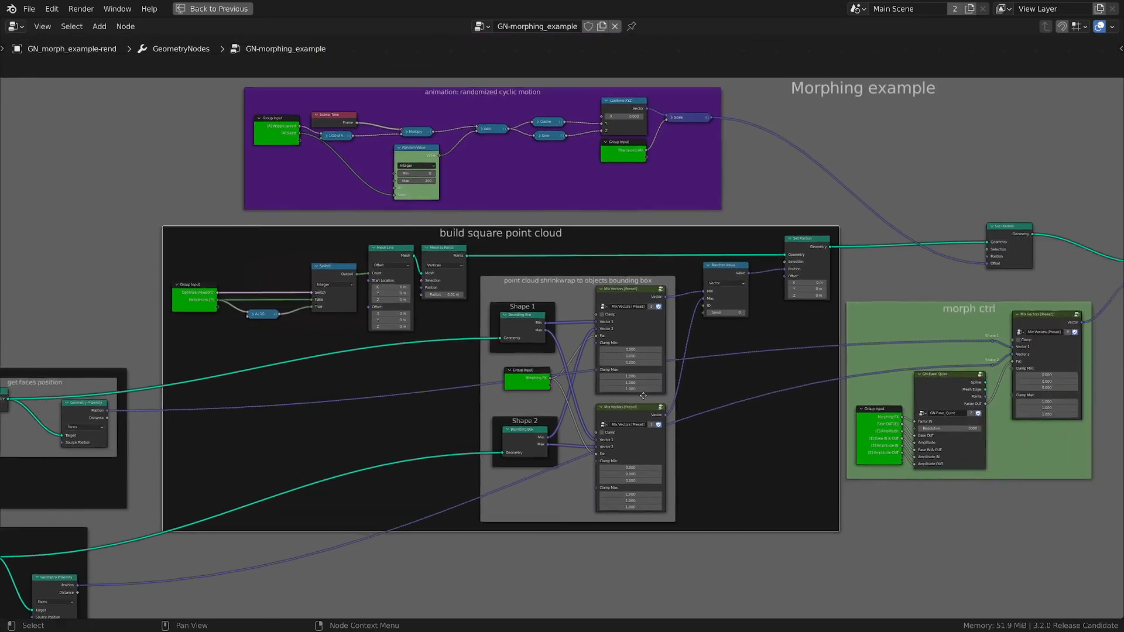
Step: Select Geometry Proximity in the get faces position frame and follow its Position link to the morph ctrl frame
scroll(841, 371, "up", 4)
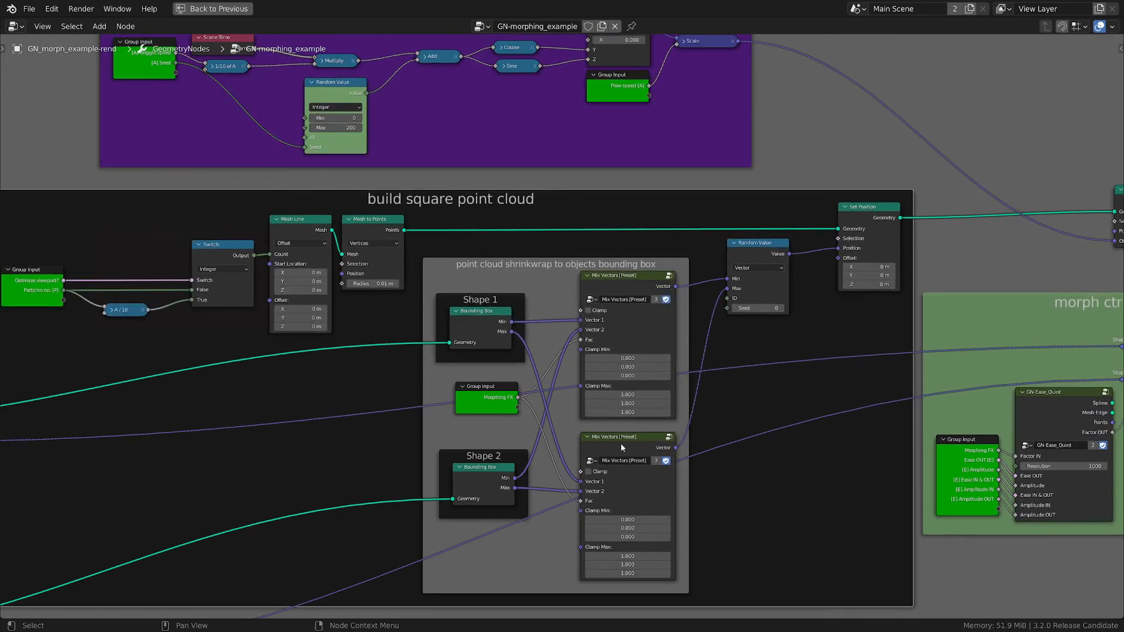
middle_click_drag(621, 444, 283, 404)
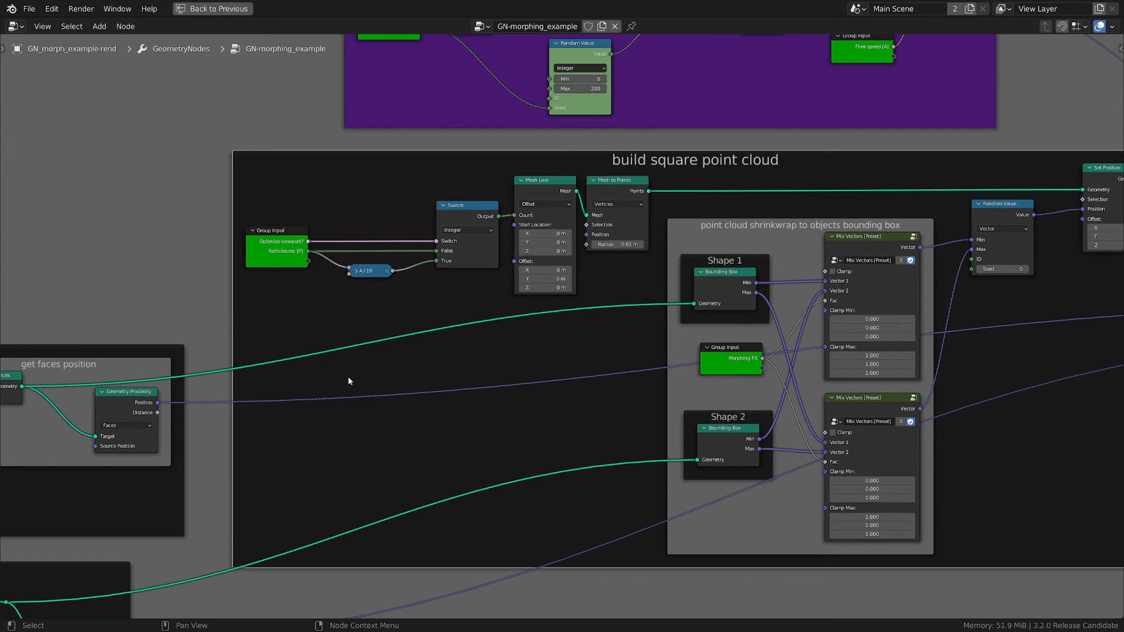
middle_click_drag(349, 380, 394, 356)
middle_click_drag(417, 464, 419, 480)
left_click(176, 399)
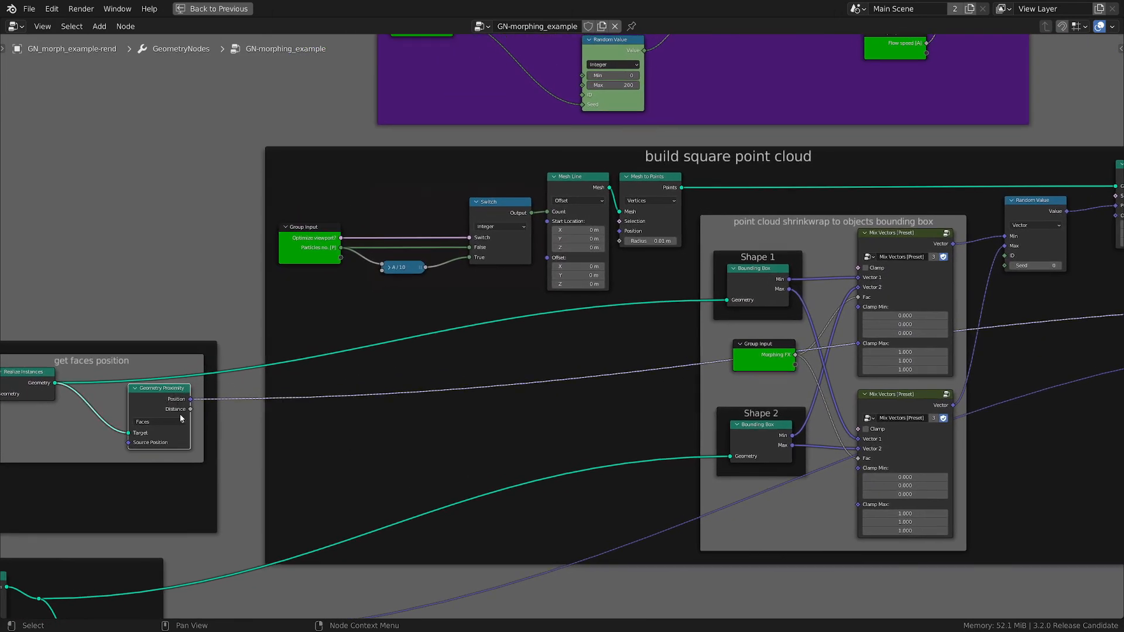
middle_click_drag(173, 446, 183, 415)
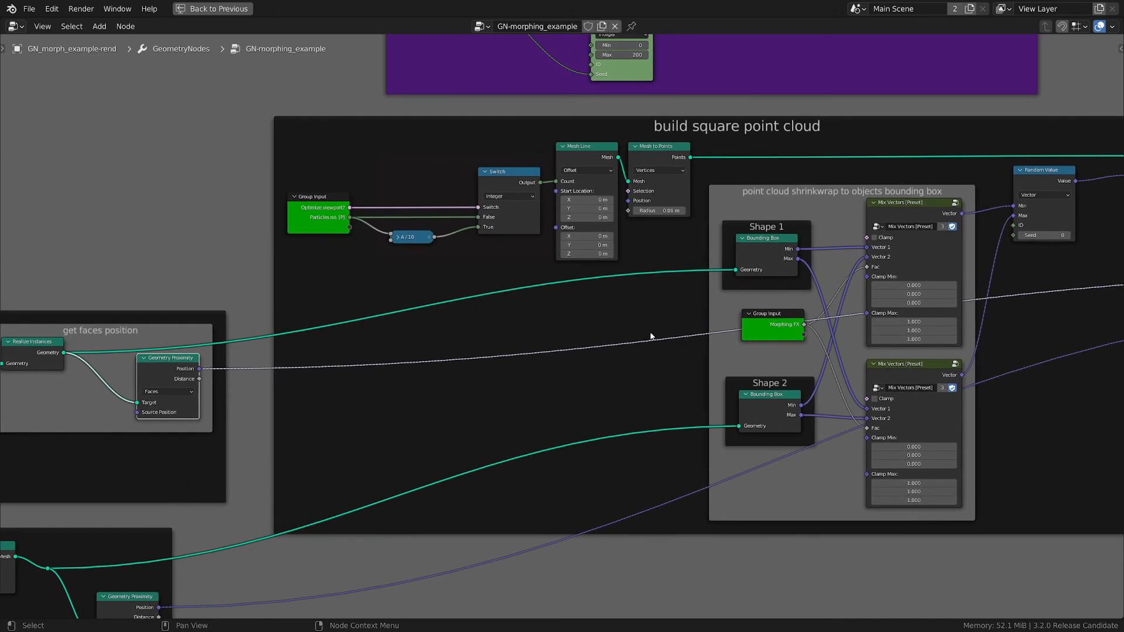
middle_click_drag(326, 507, 221, 547)
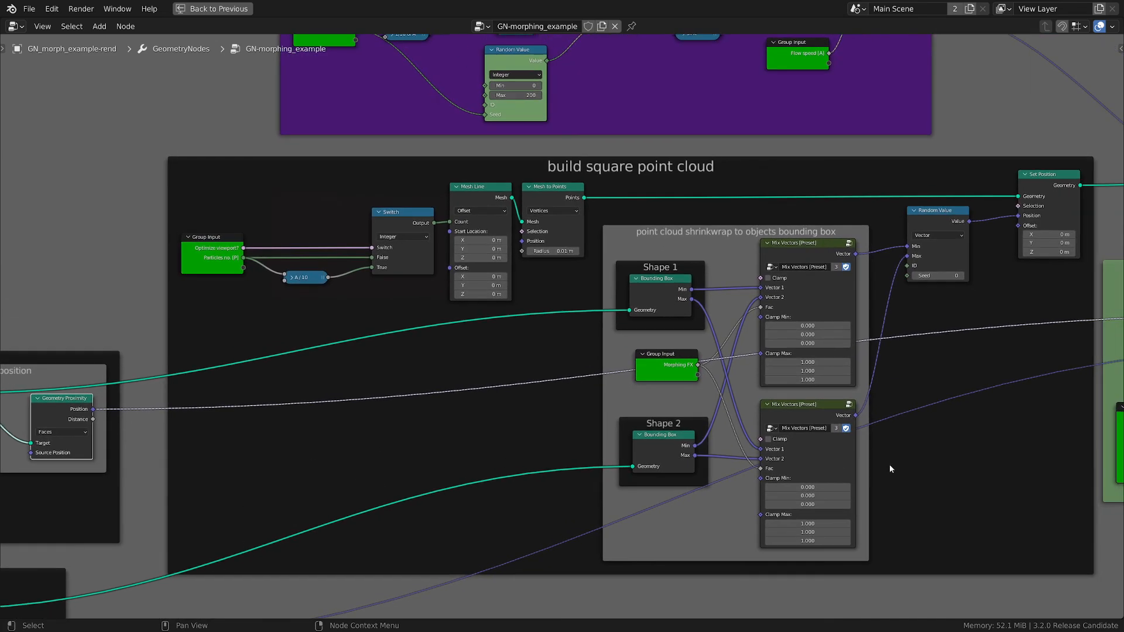
middle_click_drag(890, 469, 375, 539)
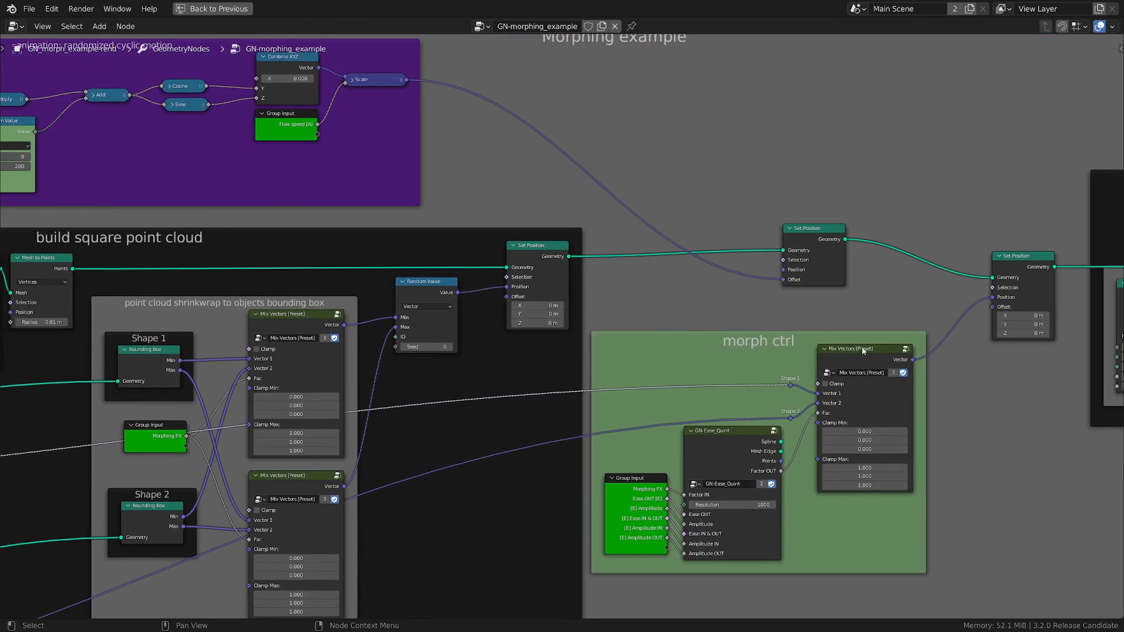
Step: Nudge the GN-Ease_Quint node slightly away from the Group Input in the morph ctrl frame
scroll(861, 354, "up", 2)
middle_click_drag(856, 403, 876, 362)
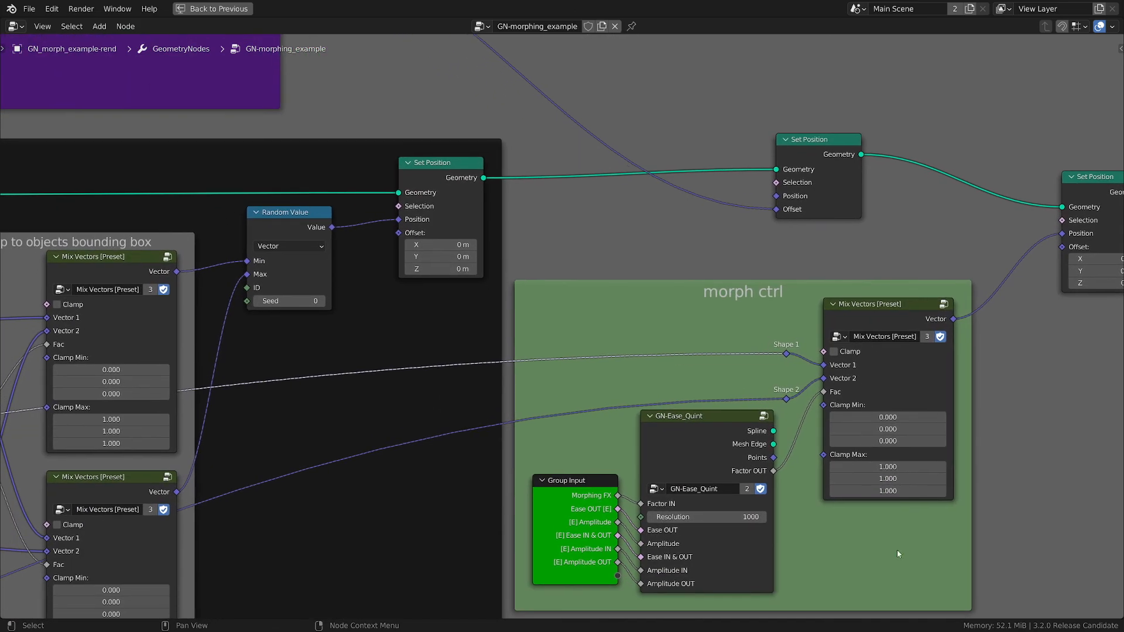
left_click_drag(716, 418, 727, 425)
scroll(727, 427, "down", 5)
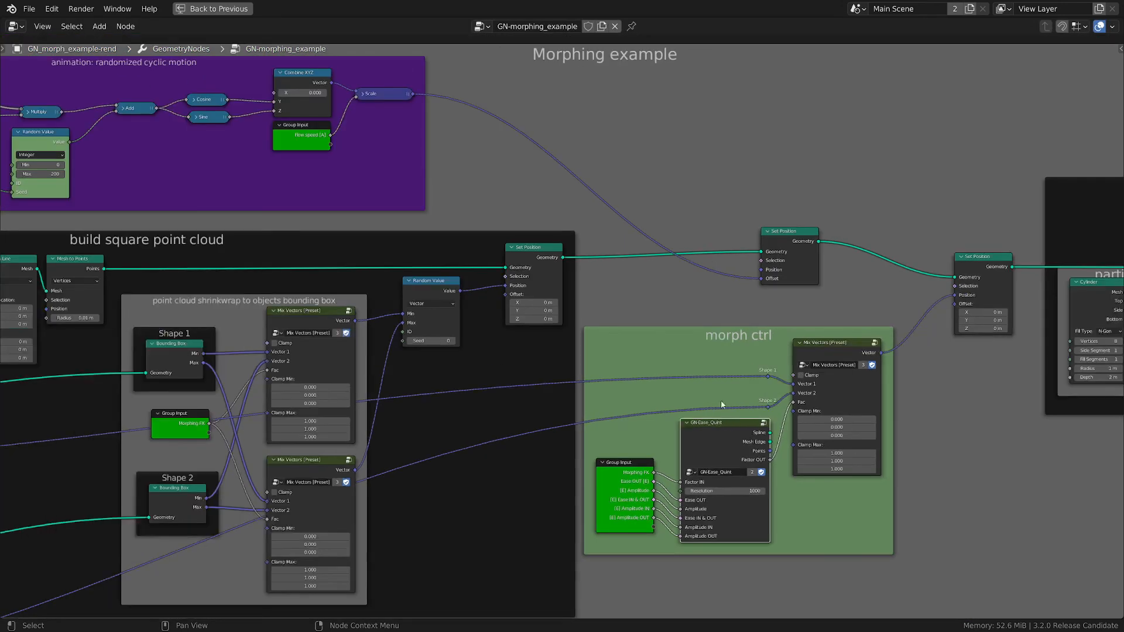
Step: Select the animation: randomized cyclic motion frame, followed by the Particles for the shapes frame, to review both
middle_click_drag(407, 186, 800, 379)
left_click(508, 244)
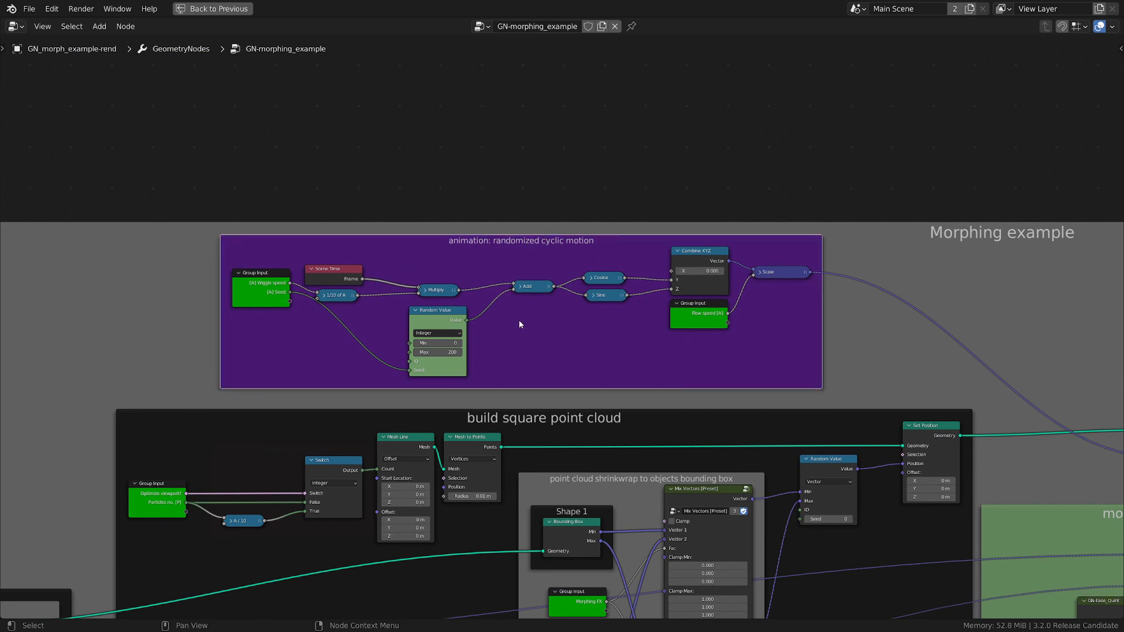
middle_click_drag(1062, 456, 297, 370)
middle_click_drag(606, 458, 435, 452)
middle_click_drag(802, 509, 630, 549)
middle_click_drag(668, 308, 660, 308)
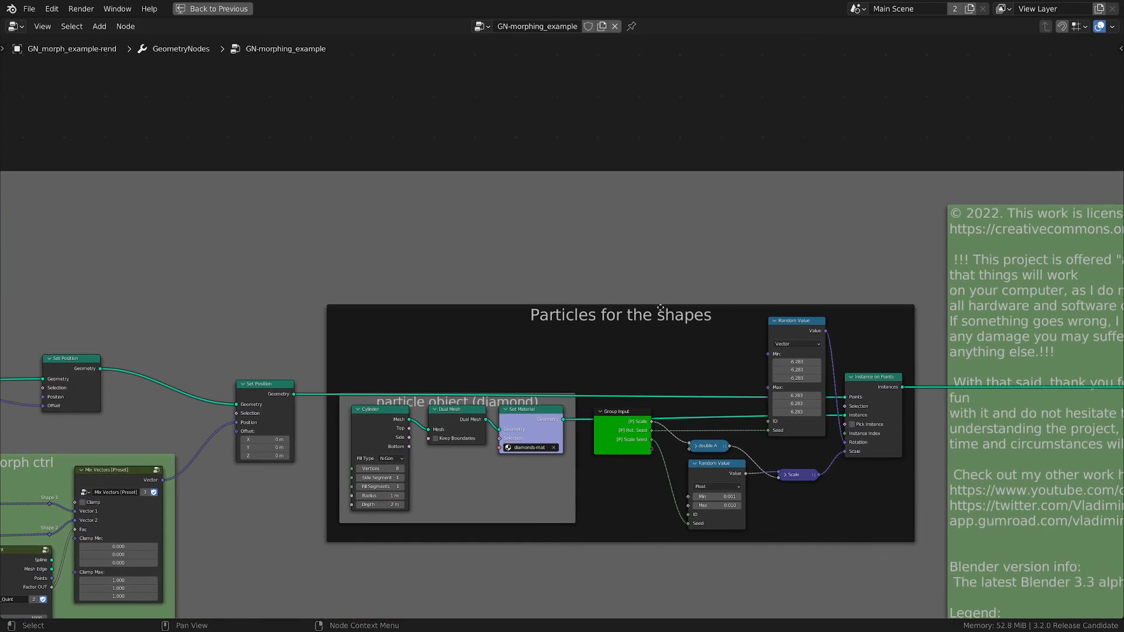
left_click(639, 316)
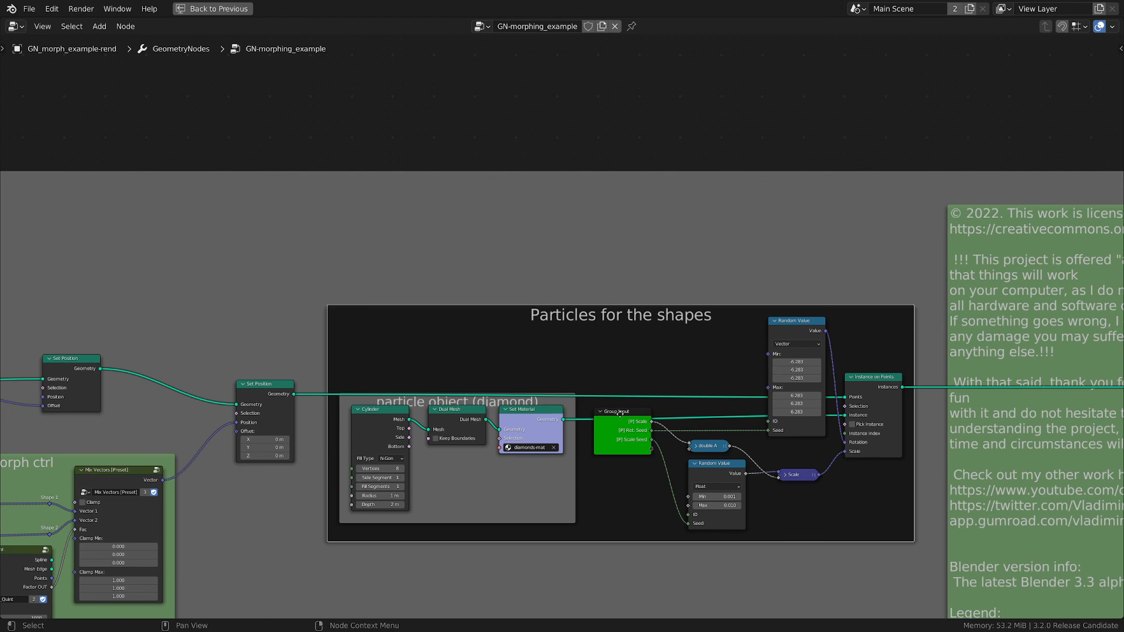
Step: Select the Cylinder node and the Dual Mesh node in the particle object (diamond) frame to inspect them
scroll(381, 423, "up", 2)
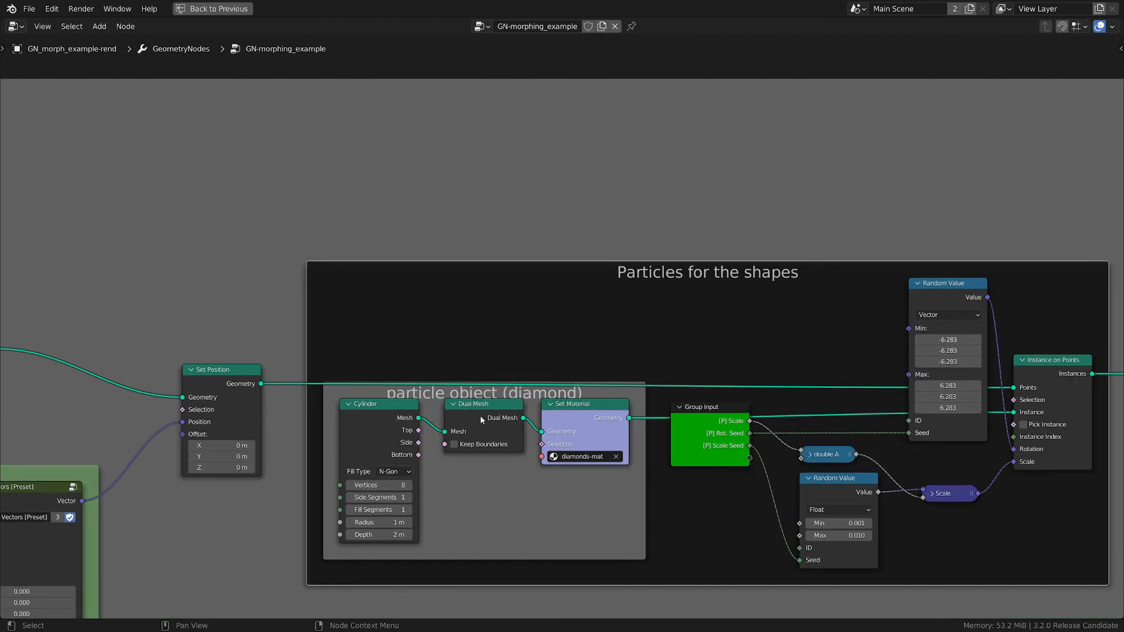
left_click(404, 422)
left_click(502, 421)
Step: Restore the multi-editor layout and frame the whole Morphing example node tree in the node editor
scroll(543, 445, "down", 7)
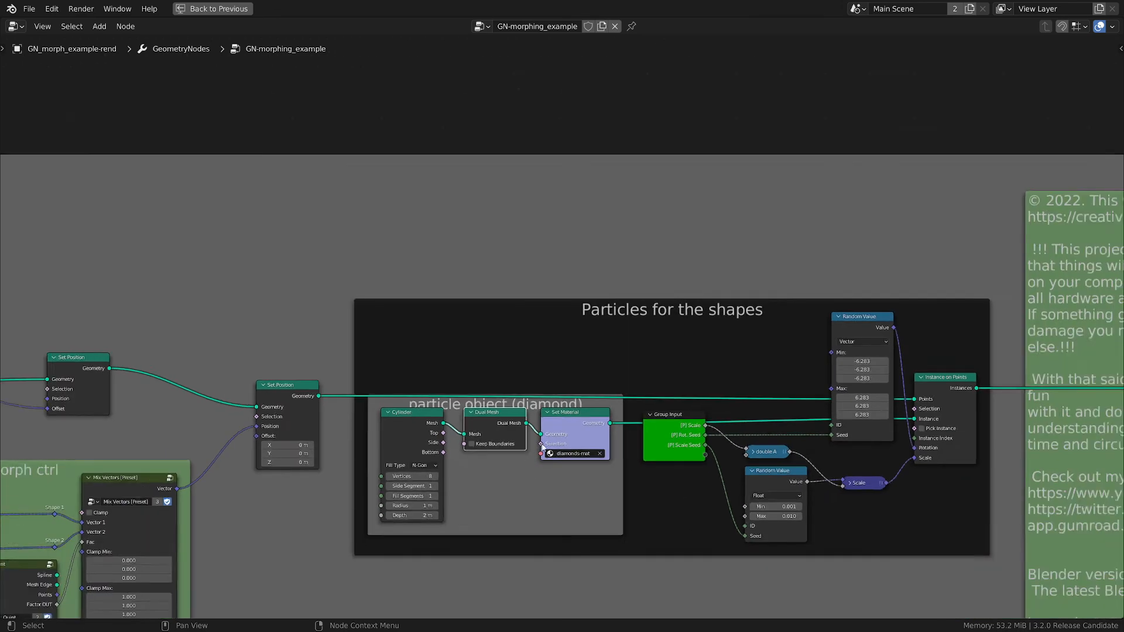
scroll(550, 450, "down", 4)
key("ctrl+space")
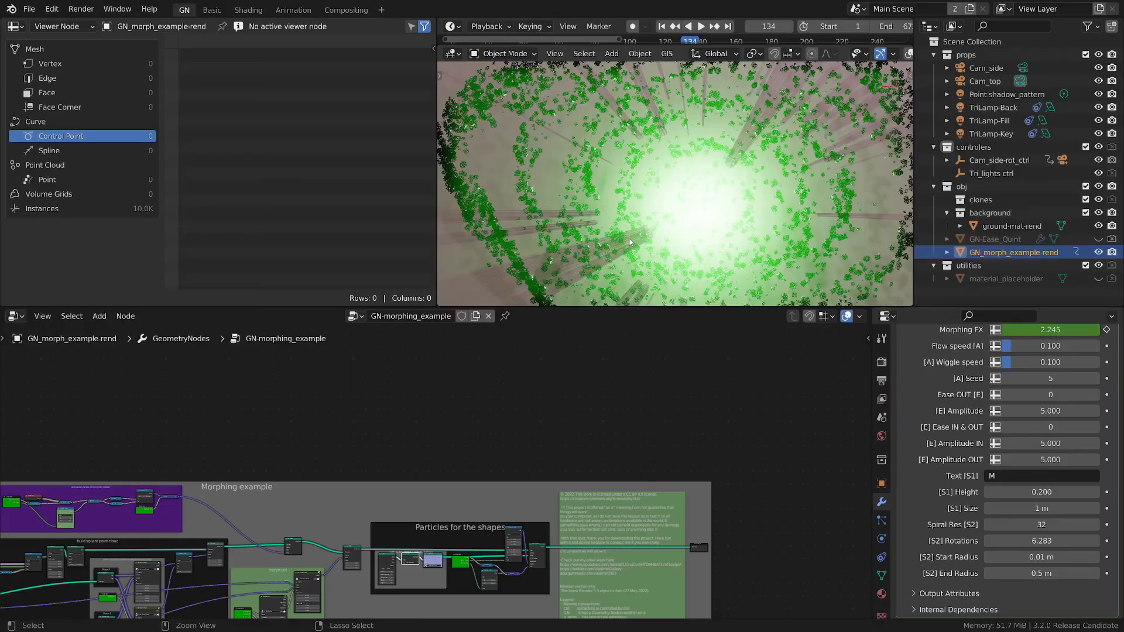
scroll(589, 415, "down", 3)
middle_click_drag(551, 436, 645, 362, "shift")
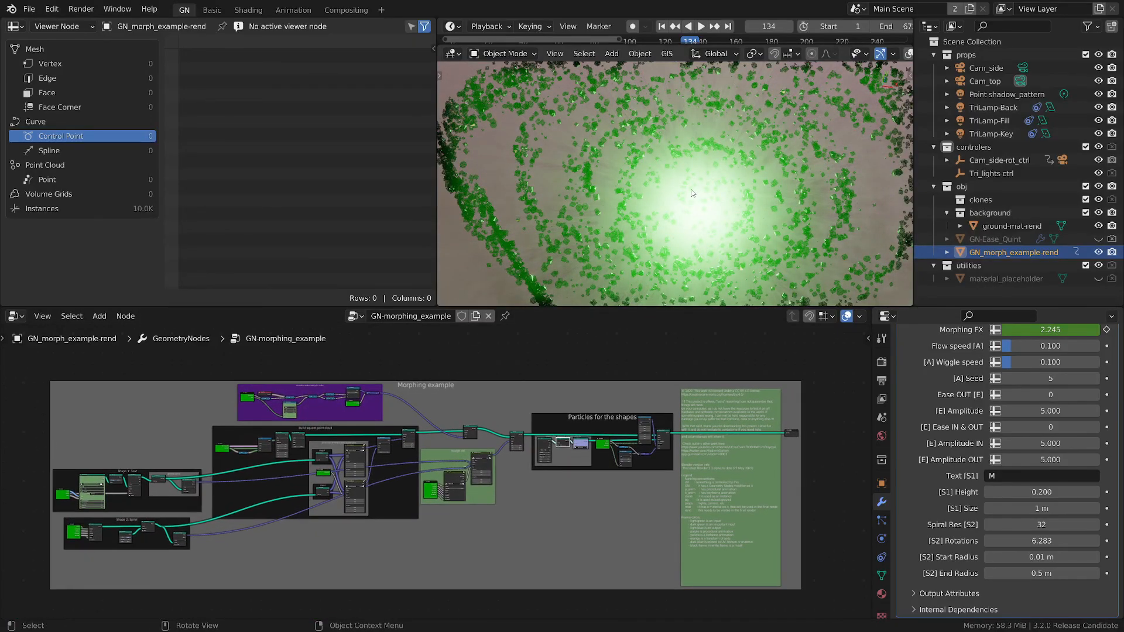